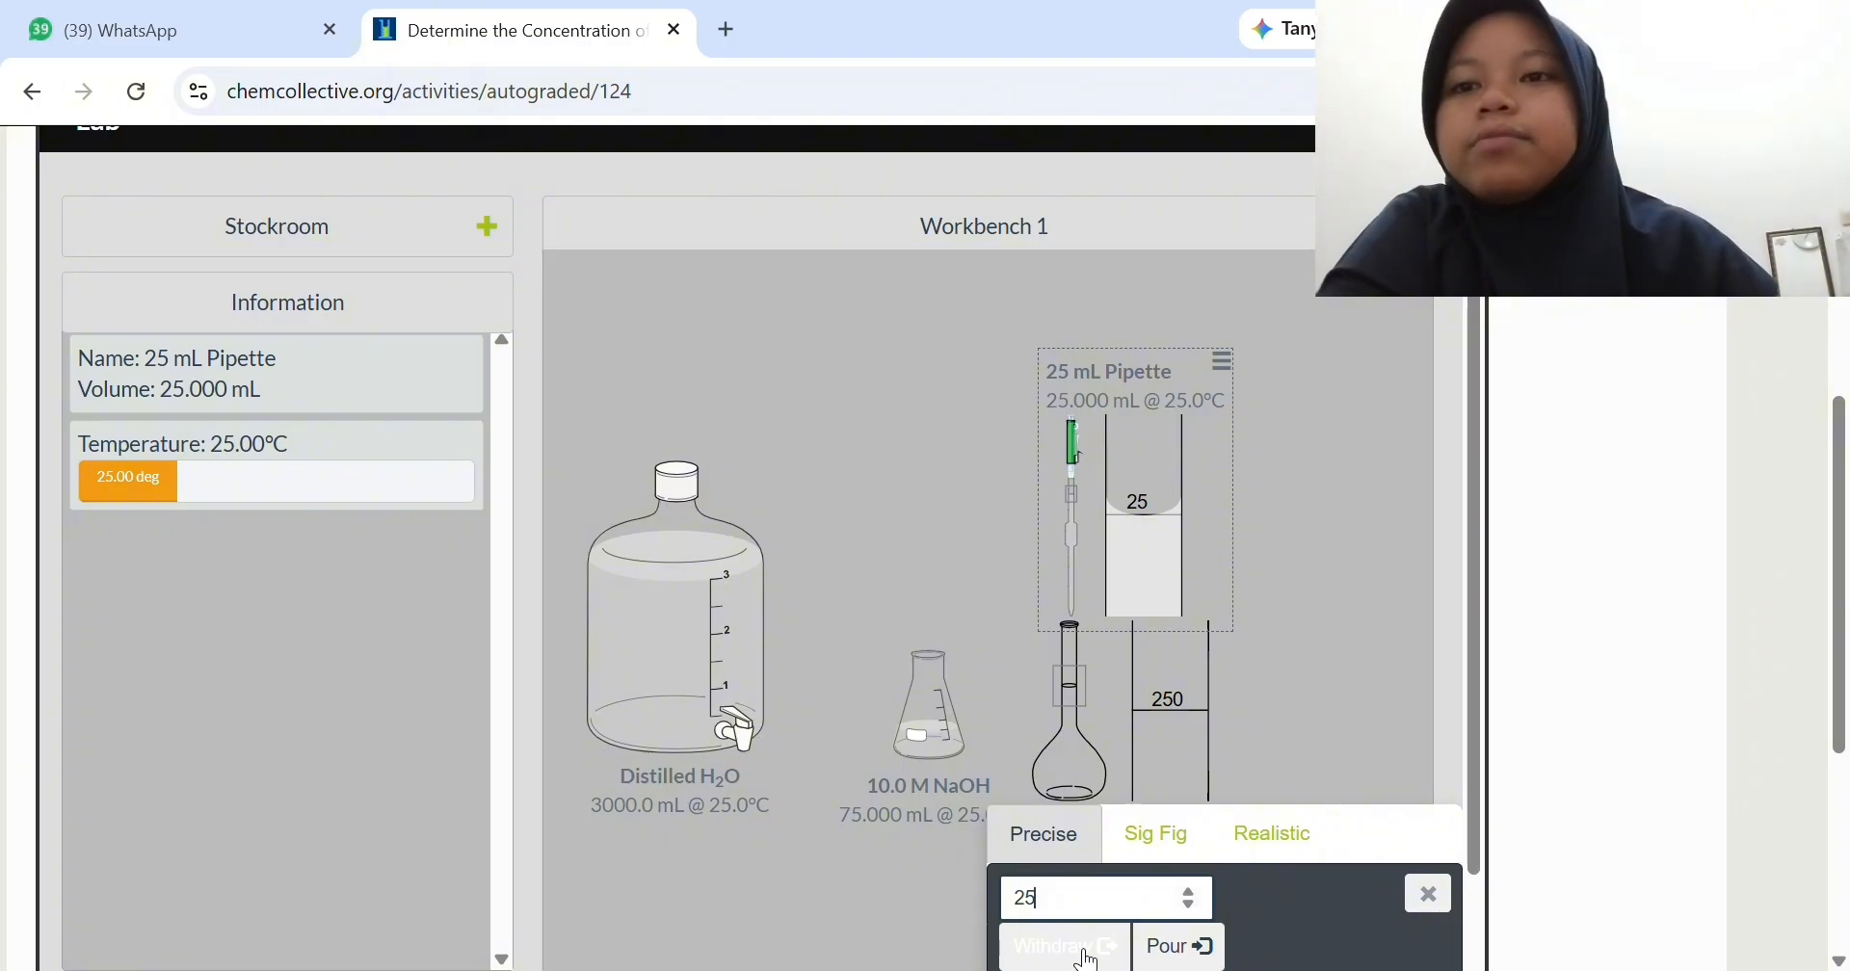
- Pour 25 mL from the 25 mL pipette into the 250 mL volumetric flask
click(1178, 946)
click(1429, 894)
- Transfer 5 mL of 10.0 M NaOH with the 25 mL pipette into the 250 mL volumetric flask, and set the pipette aside
drag(1141, 540, 952, 680)
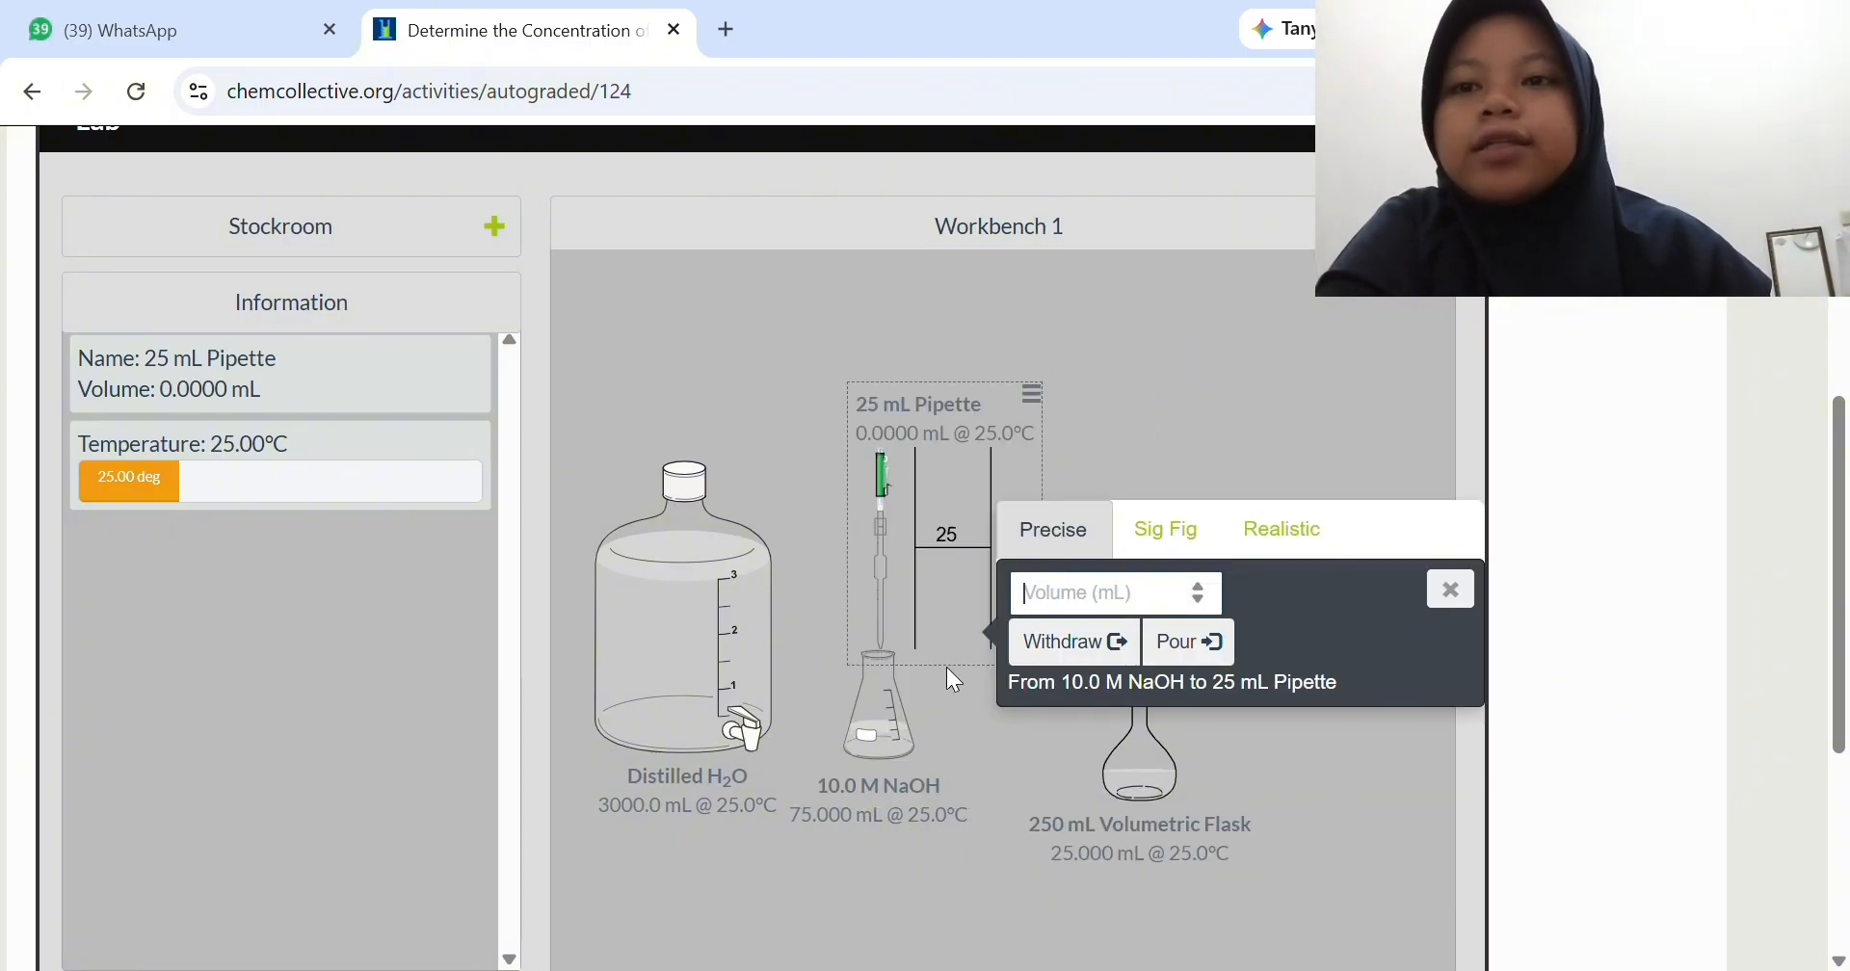
click(1183, 655)
click(1440, 592)
drag(949, 539, 1262, 646)
text(5)
click(1350, 898)
click(1422, 894)
drag(1136, 453, 951, 448)
- Remove the 10.0 M NaOH flask from the workbench
click(880, 713)
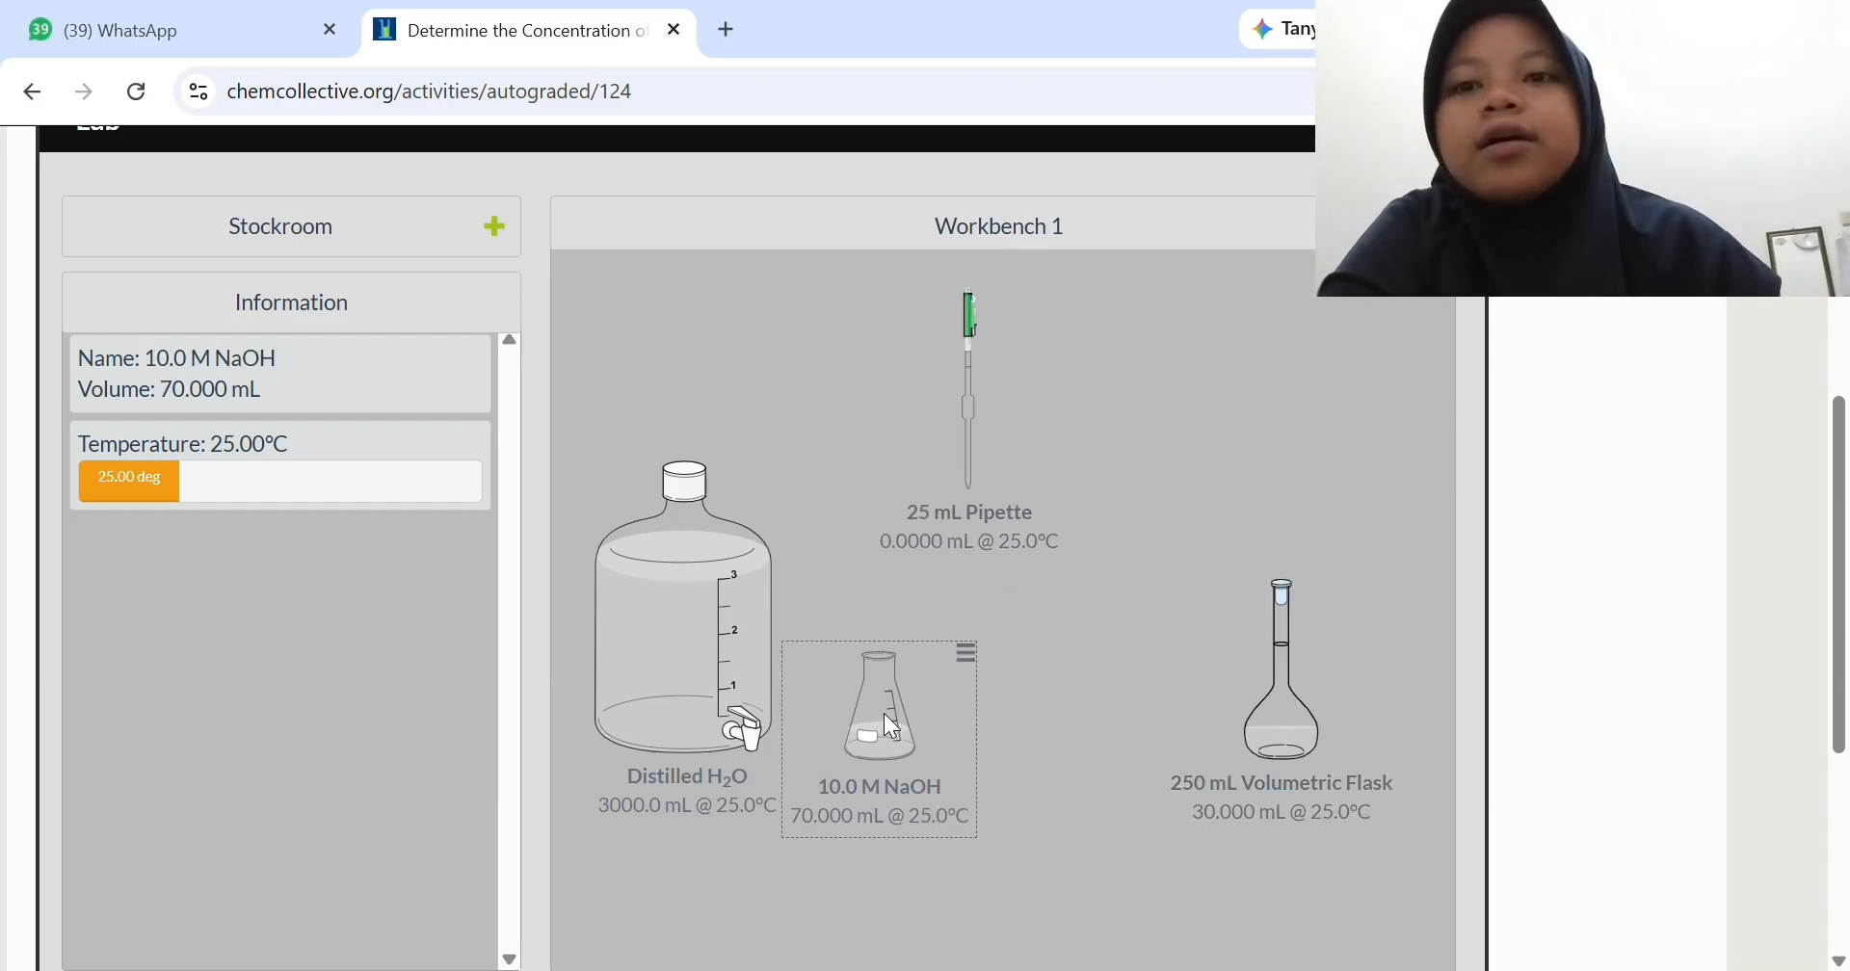
click(963, 649)
click(782, 615)
- Pour 220 mL of distilled water into the 250 mL volumetric flask
drag(686, 640, 1262, 659)
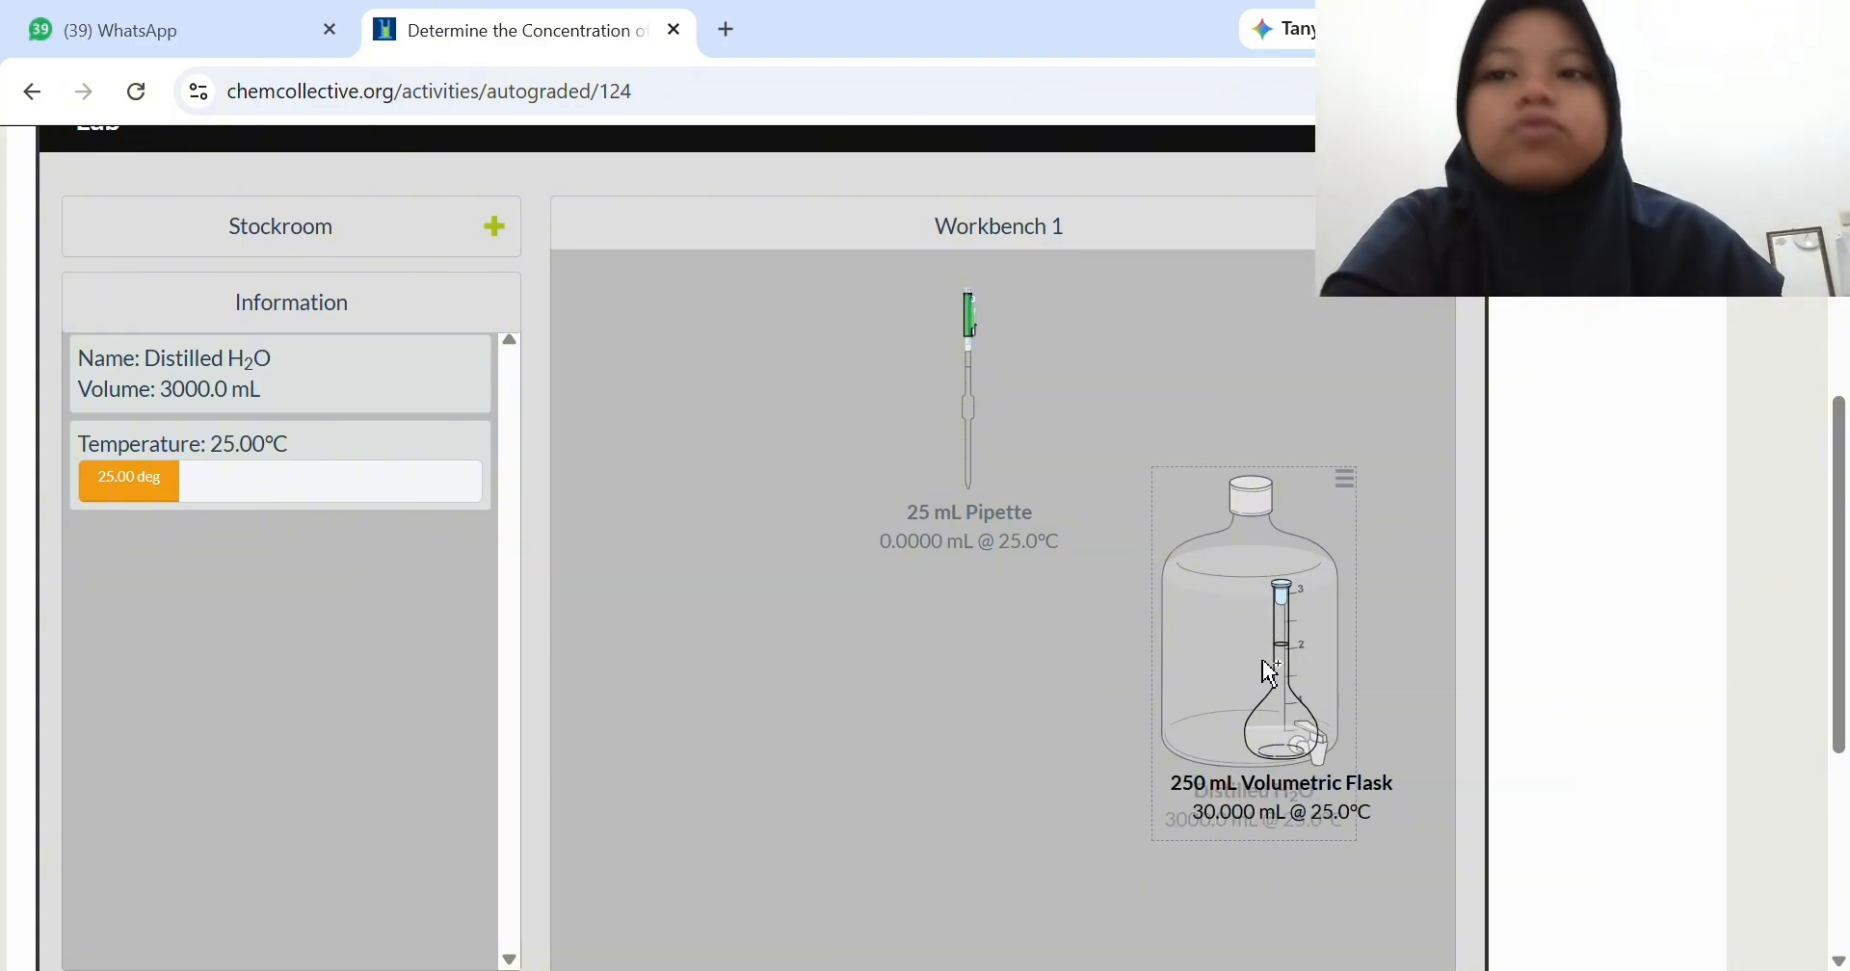
click(1155, 416)
text(220)
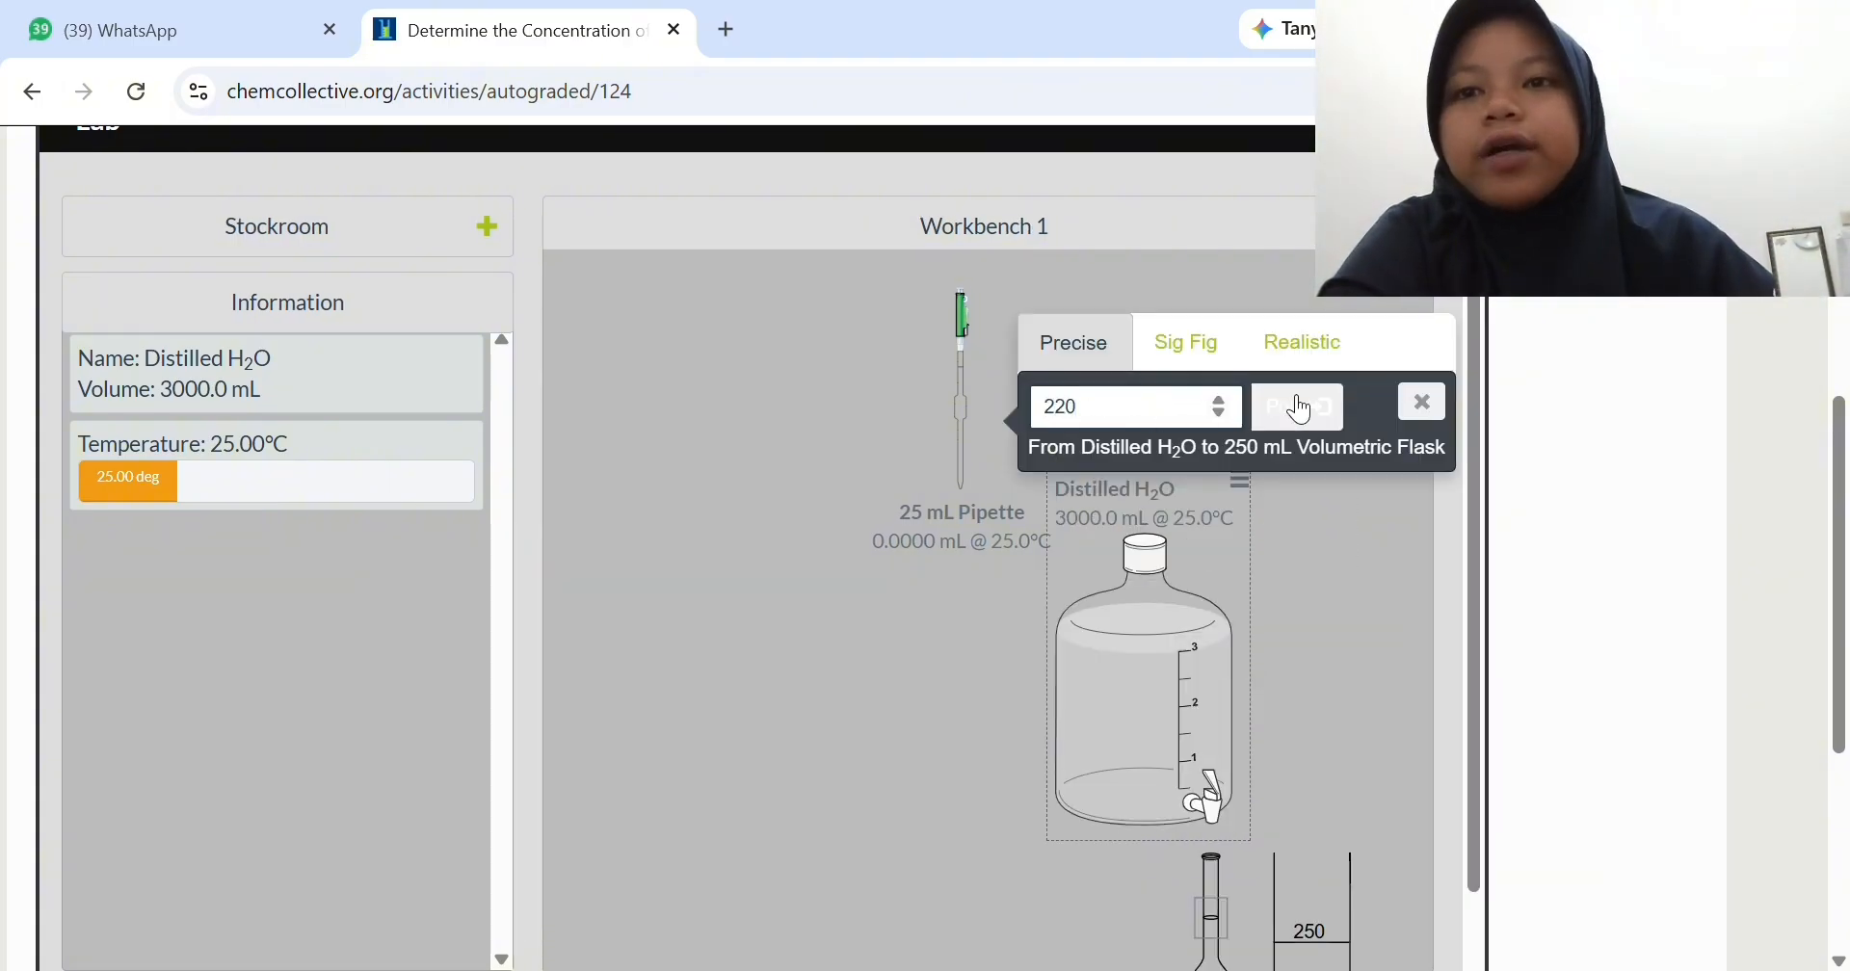
click(1298, 408)
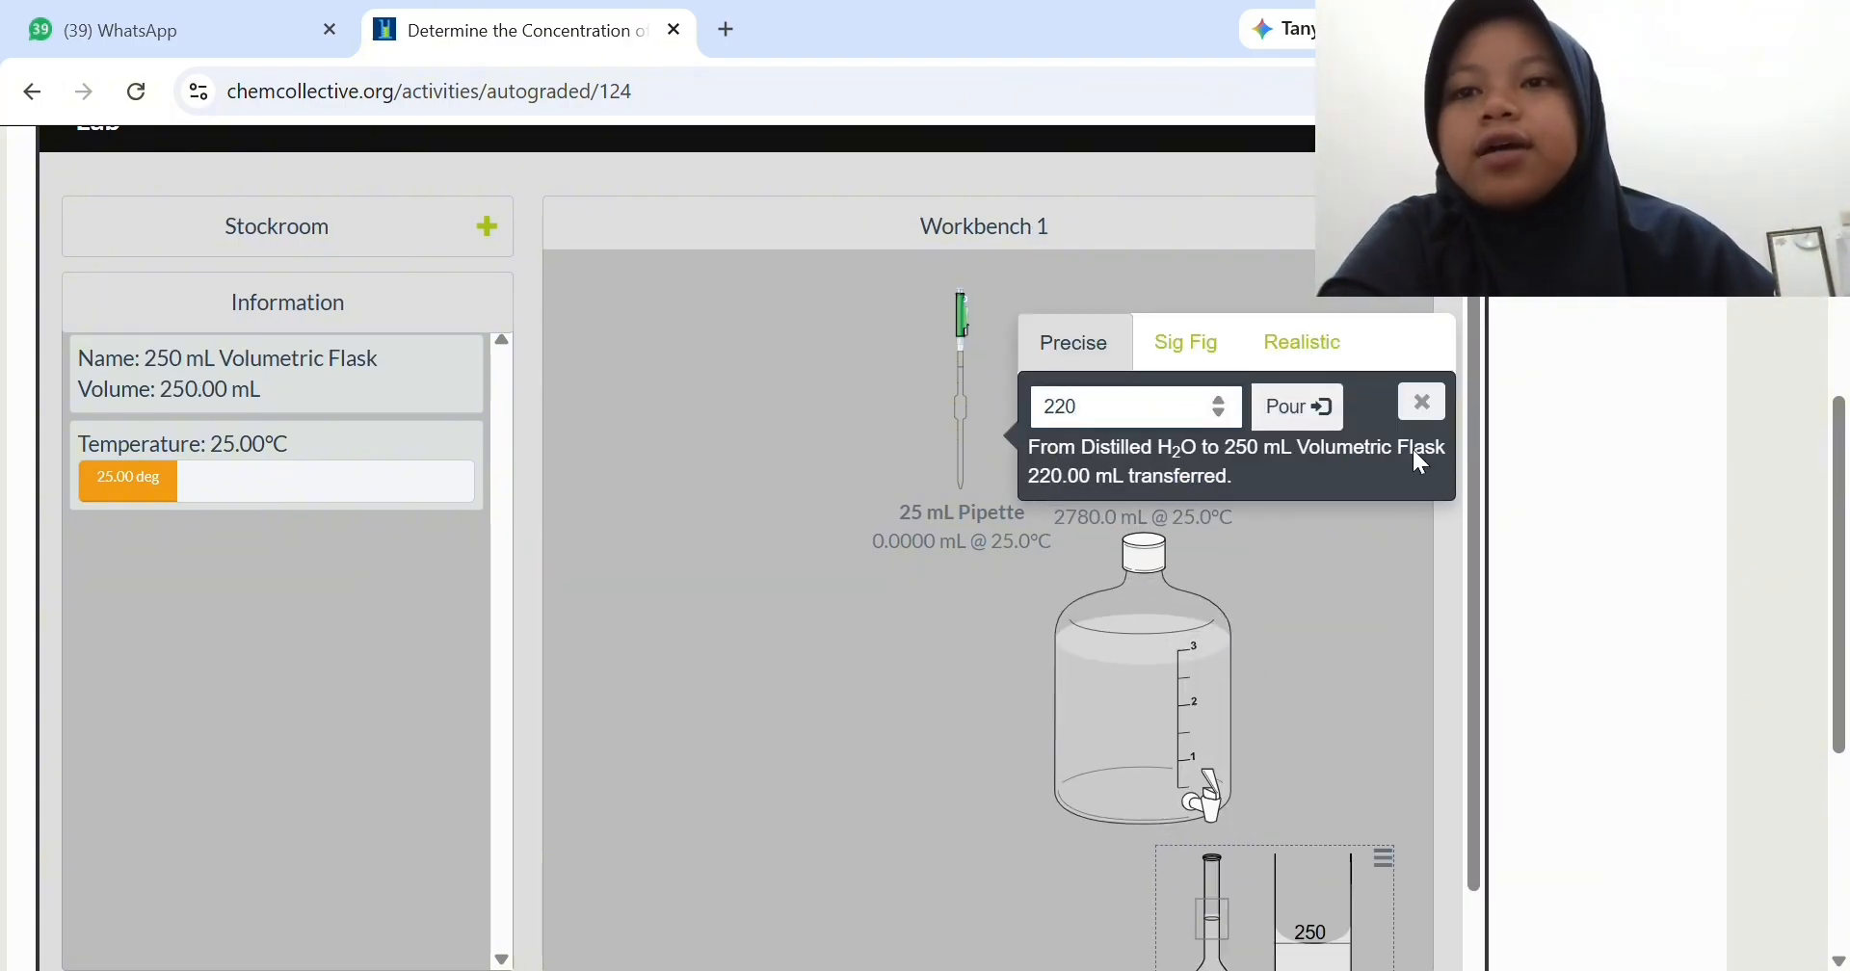
click(1420, 409)
- Remove the distilled water container from the workbench and move the volumetric flask into open space
click(1232, 595)
click(1239, 481)
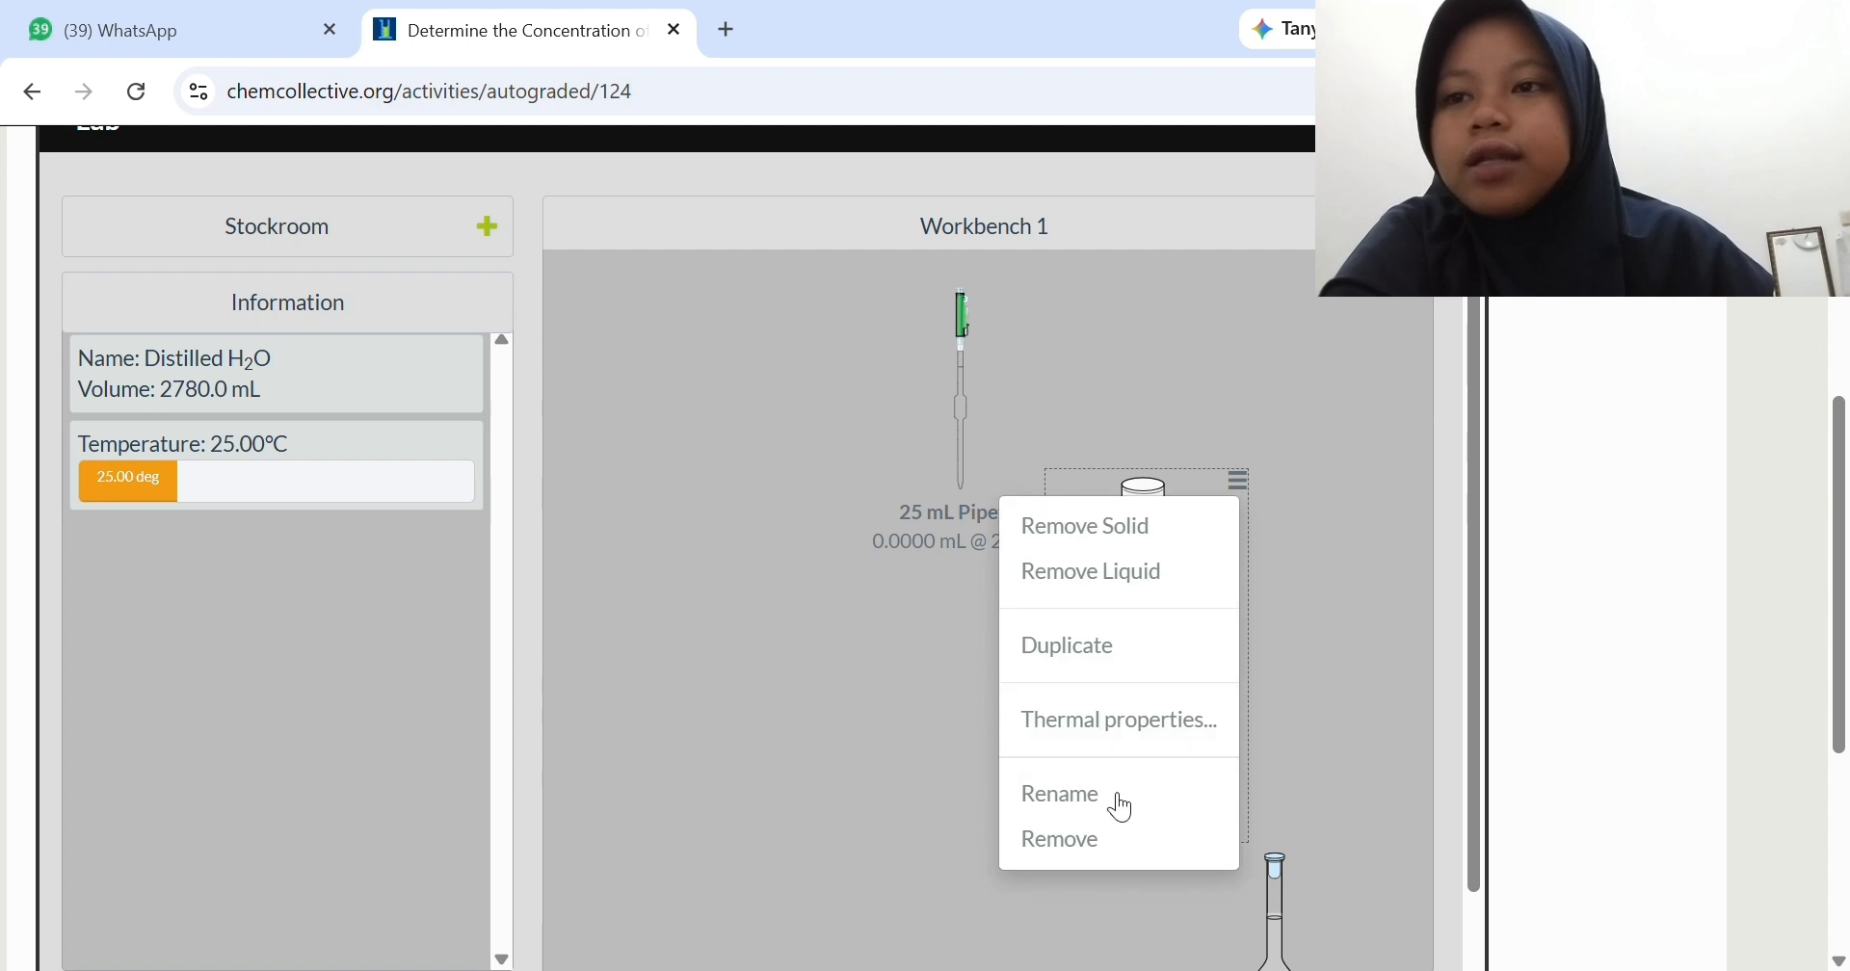
click(1105, 841)
drag(1288, 888, 724, 601)
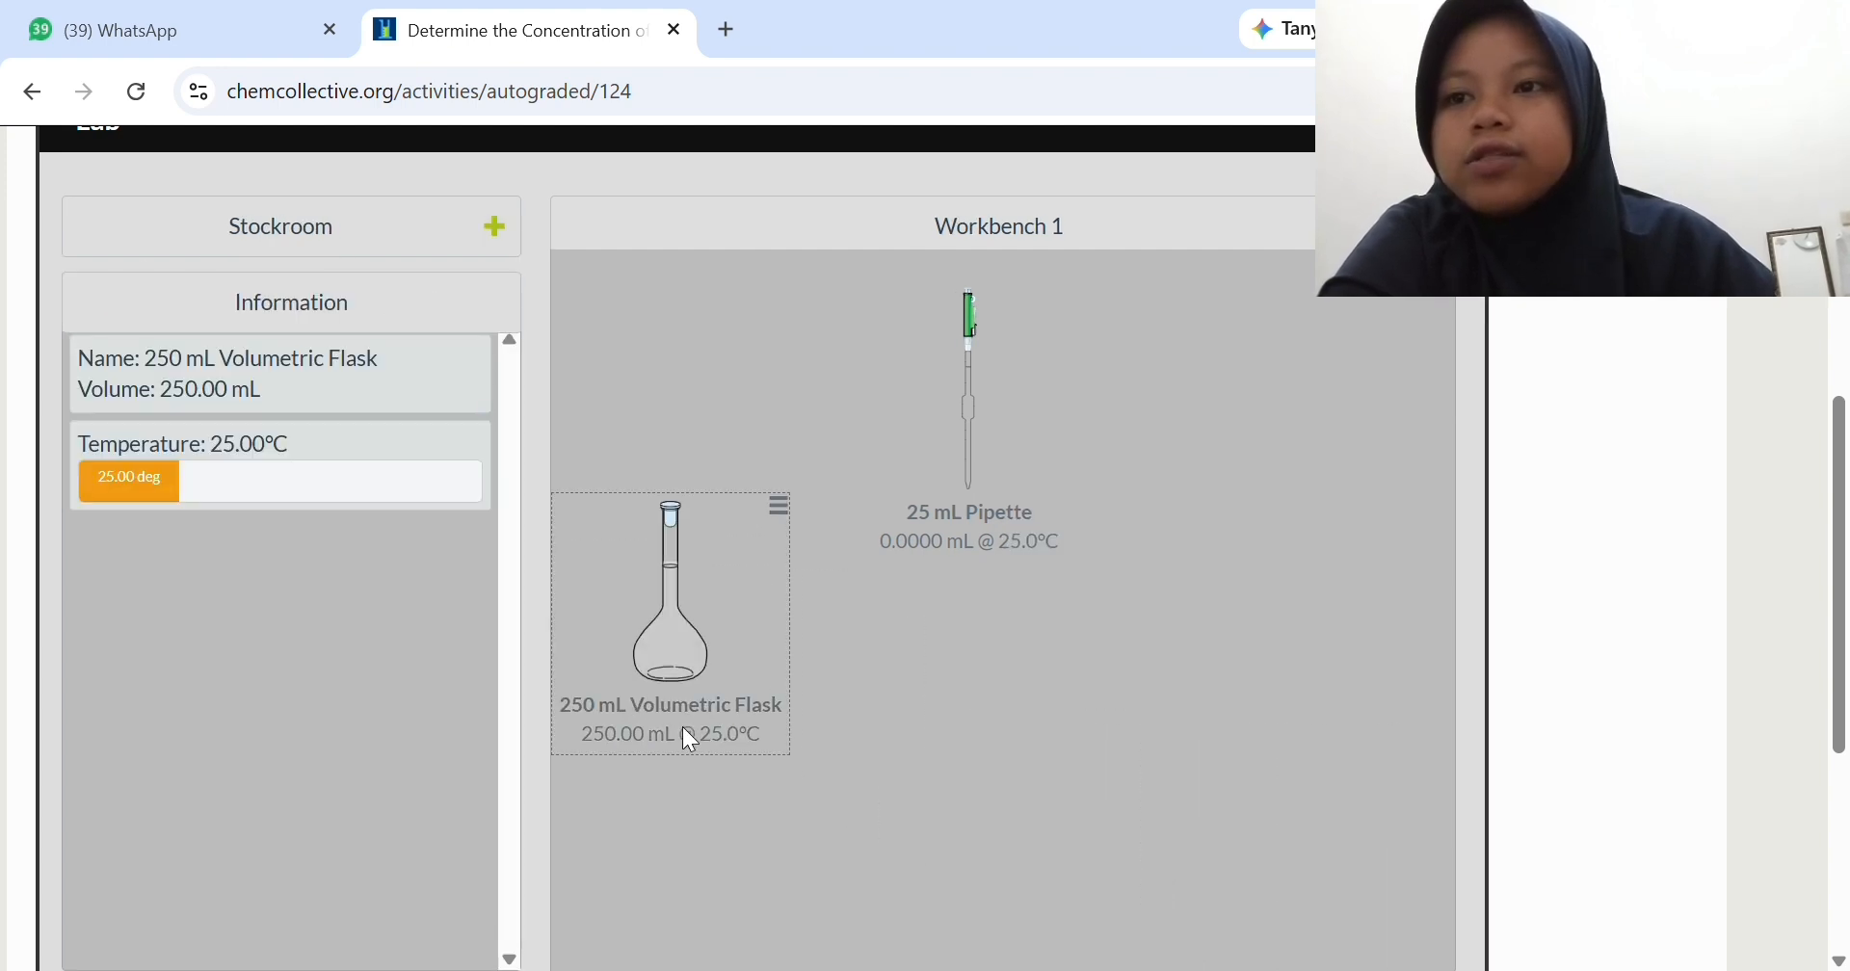
- Add a 250 mL beaker from the stockroom glassware and place it in open space on the workbench
click(413, 234)
click(188, 536)
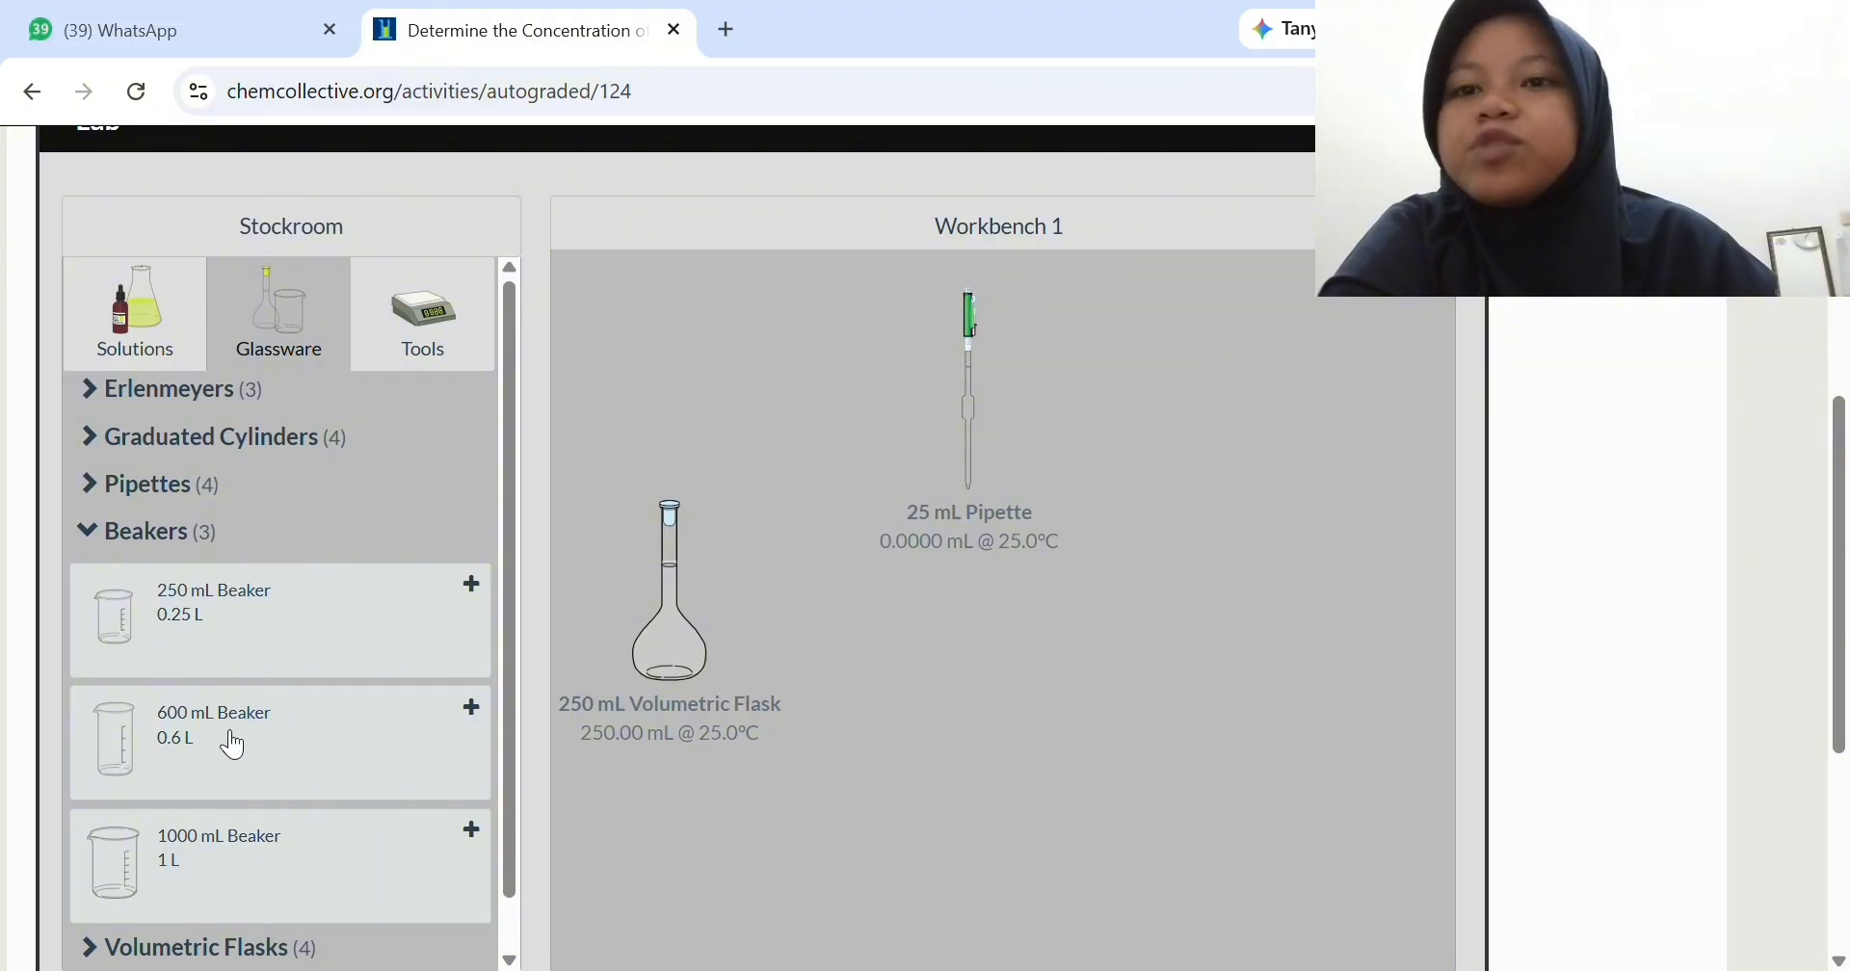
click(256, 643)
click(236, 535)
drag(665, 362, 1185, 701)
- Pour 250 mL of solution from the volumetric flask into the 250 mL beaker
click(674, 638)
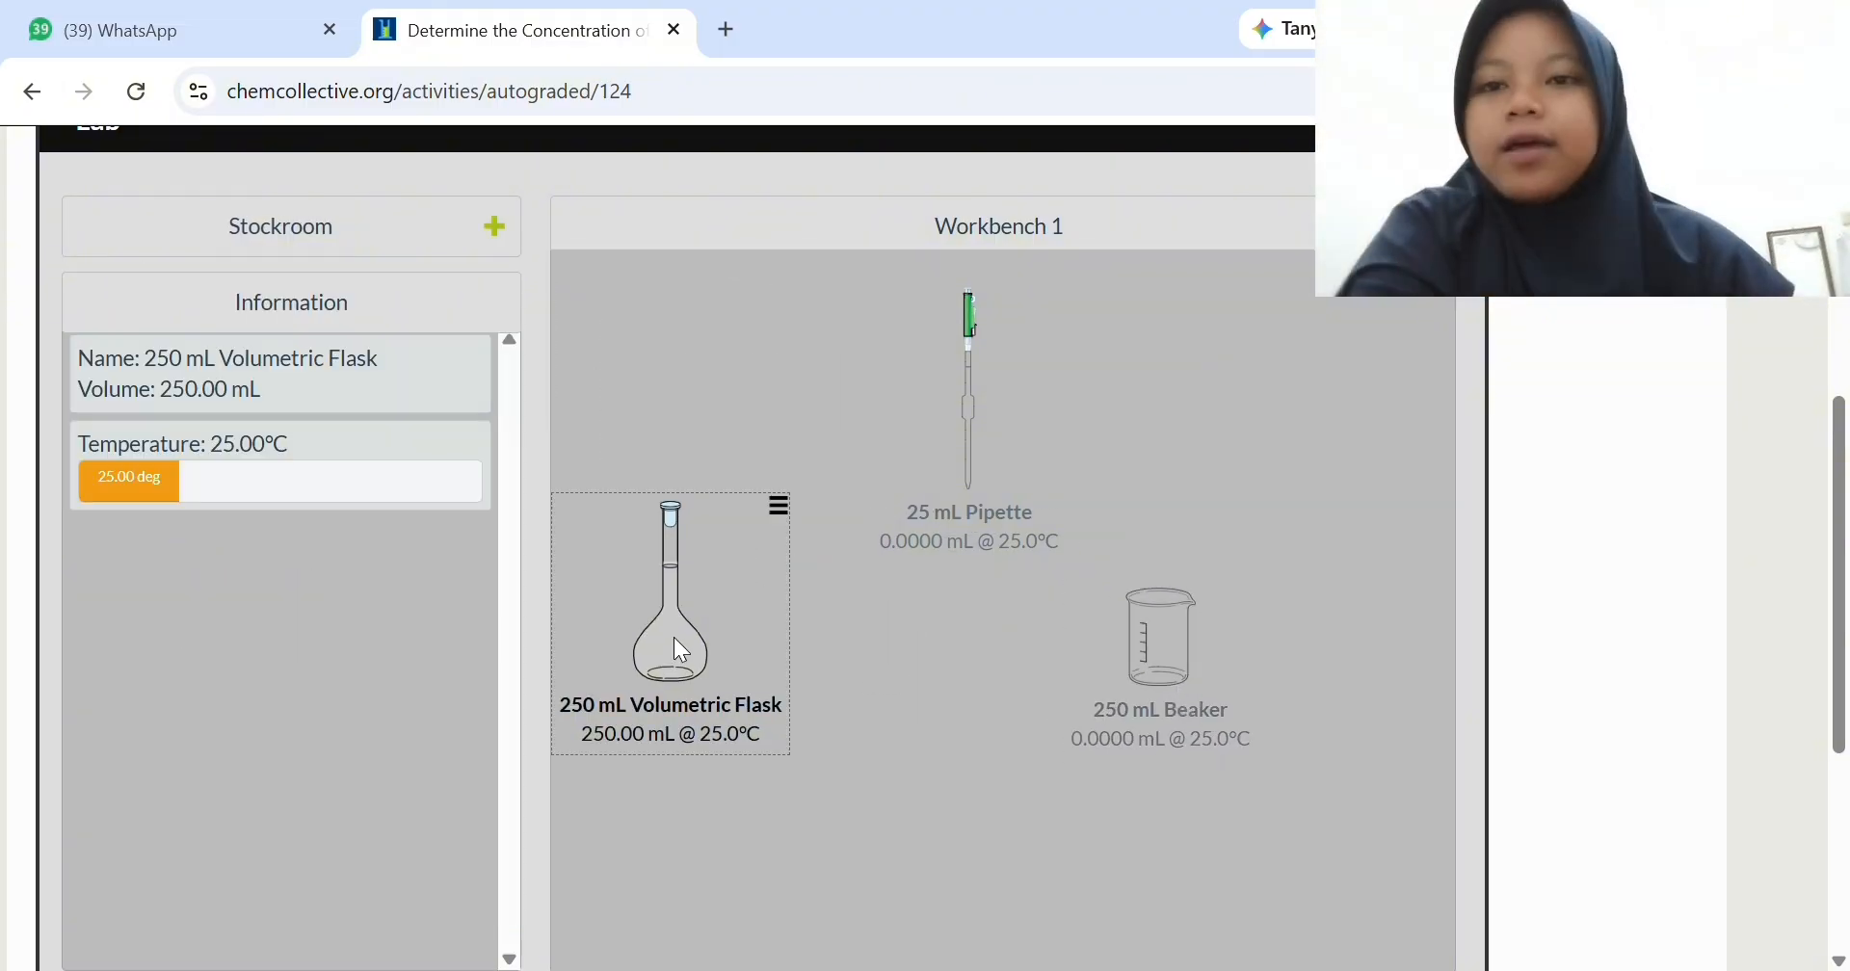
drag(674, 638, 1160, 668)
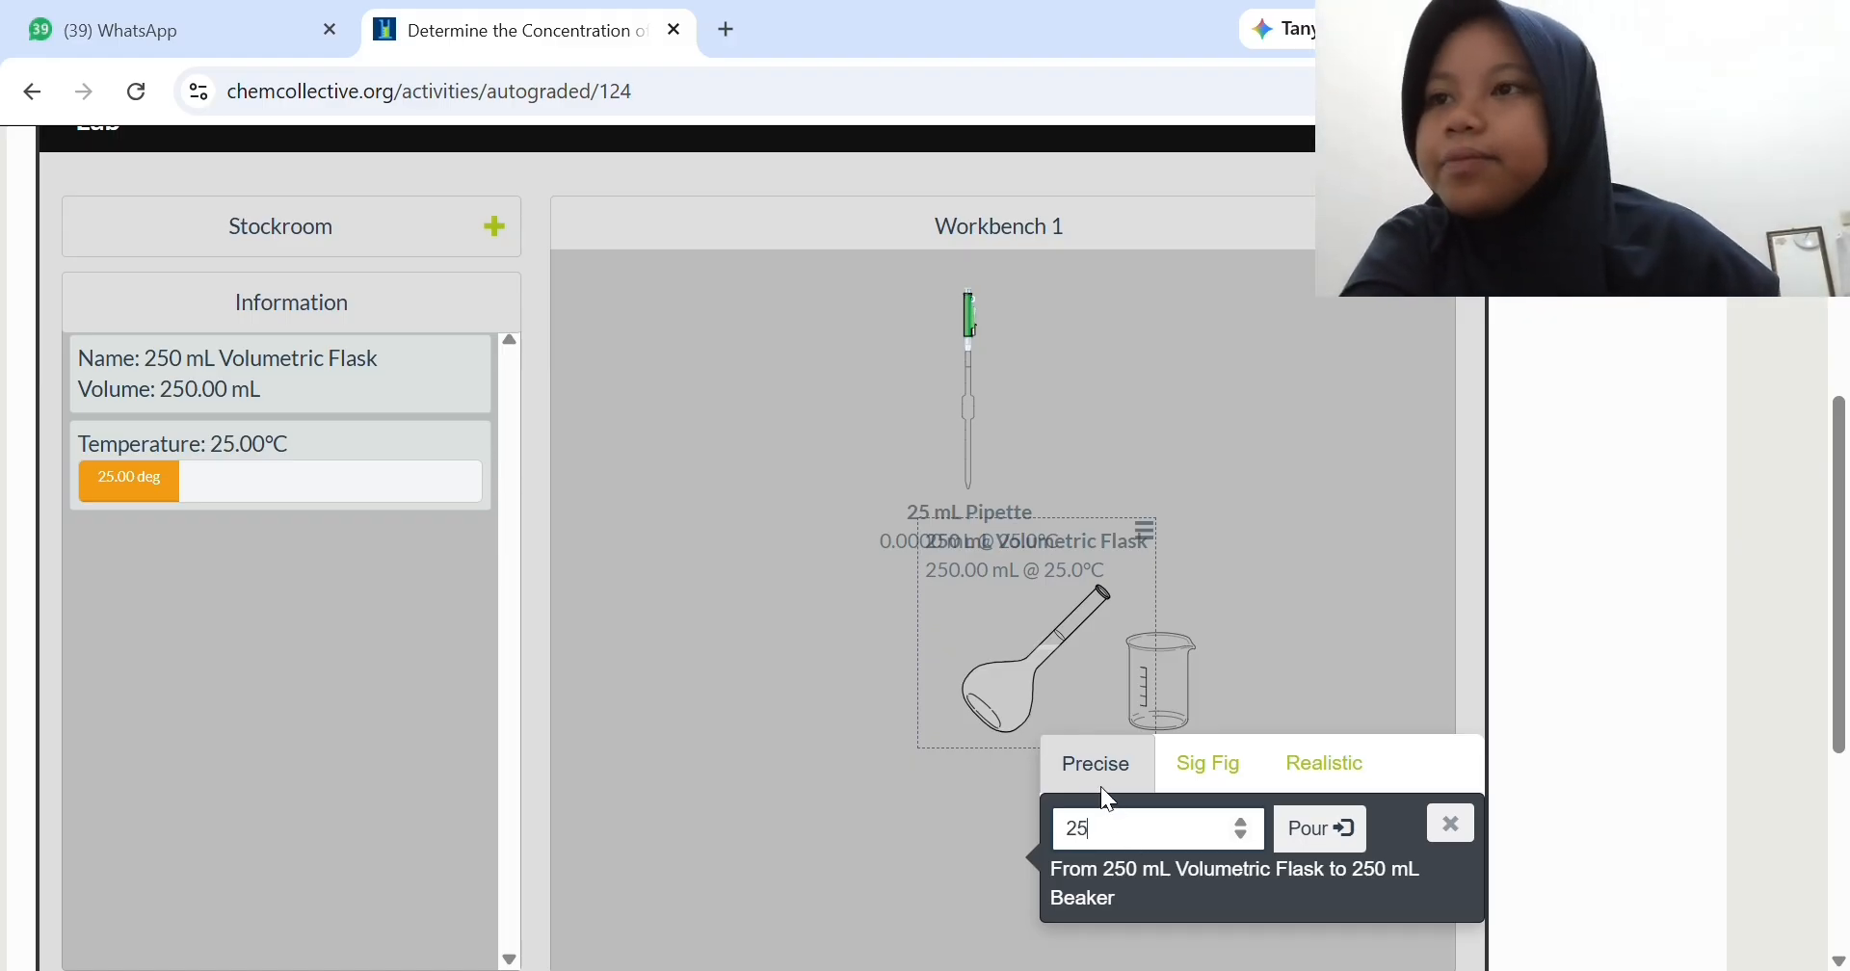
text(0)
click(1318, 827)
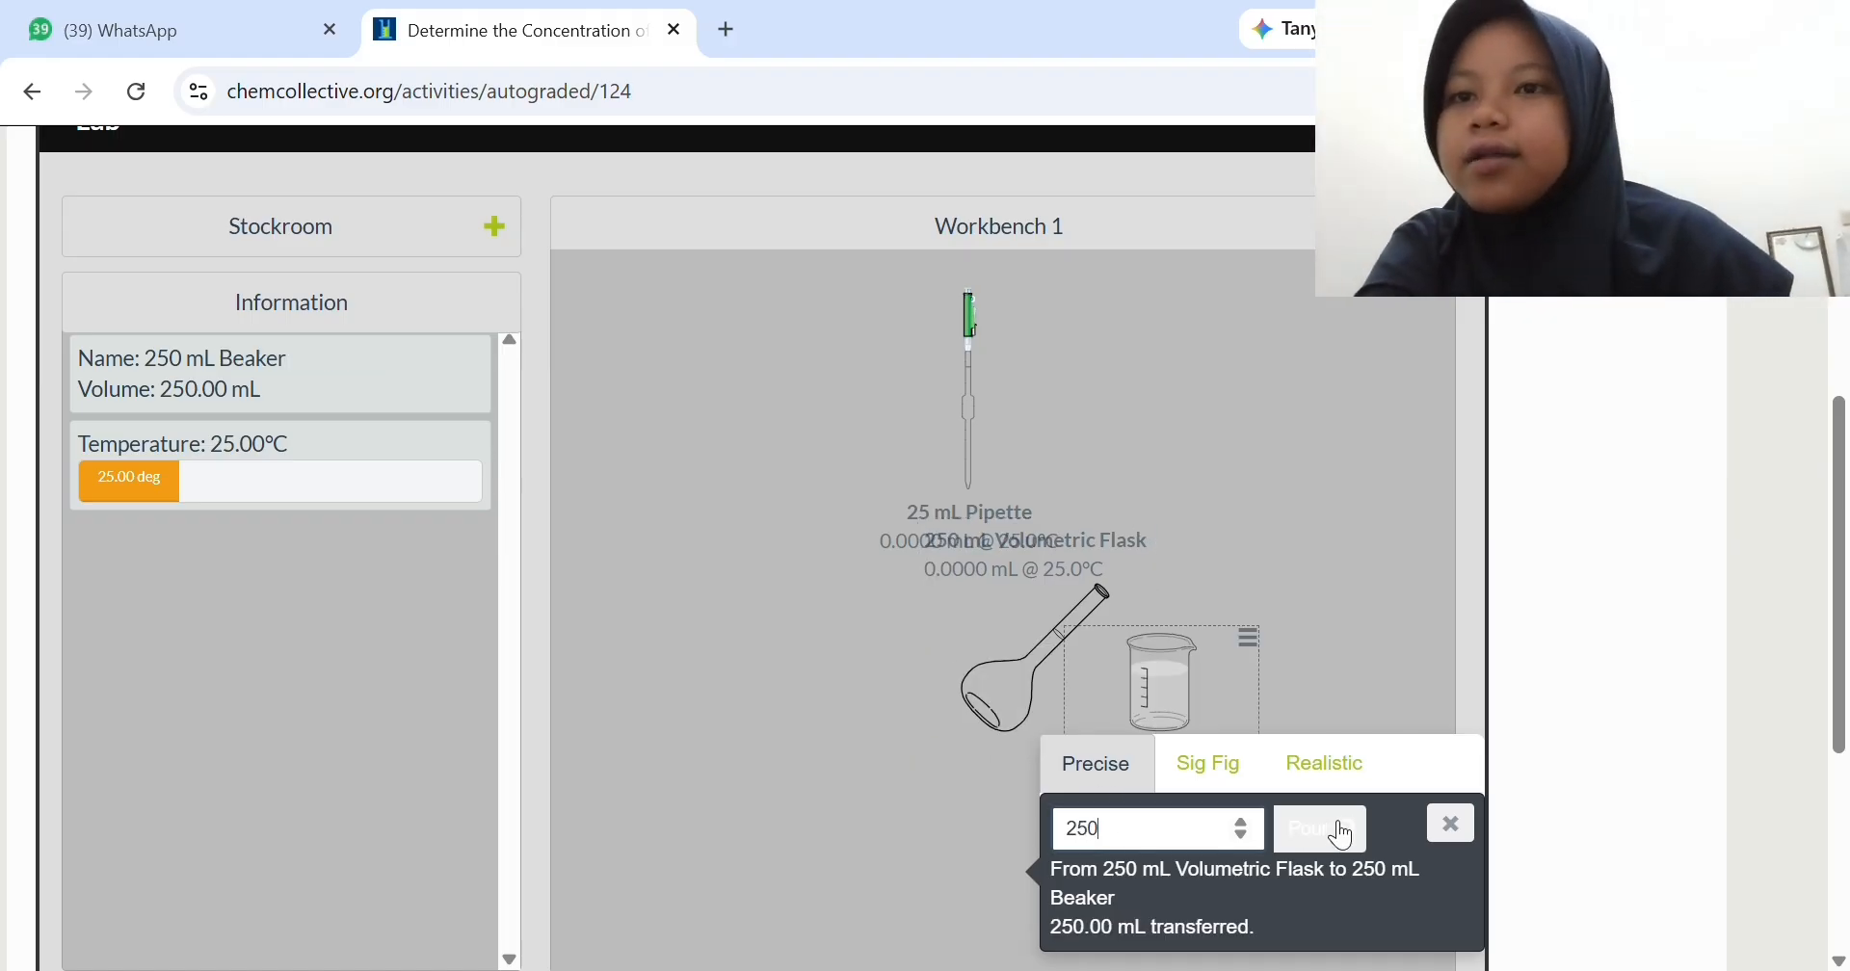
click(1470, 834)
- Remove the empty 250 mL volumetric flask from the workbench
click(998, 716)
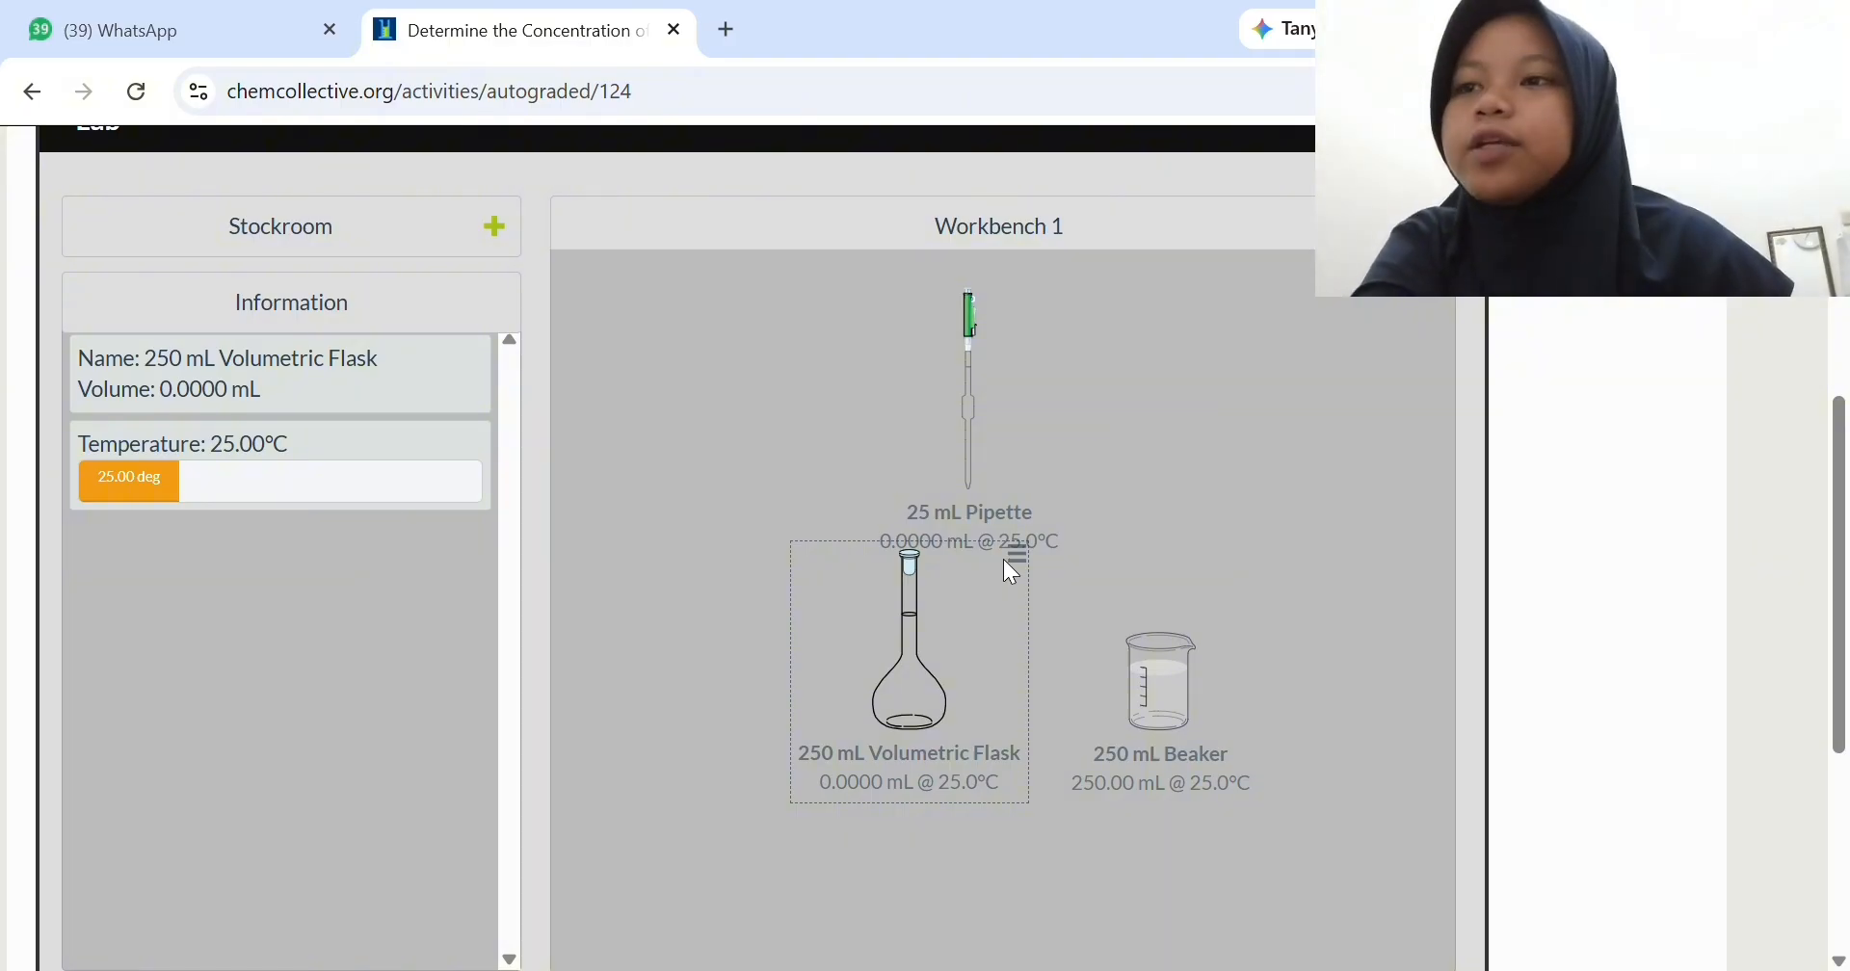
drag(1010, 571, 990, 708)
click(995, 690)
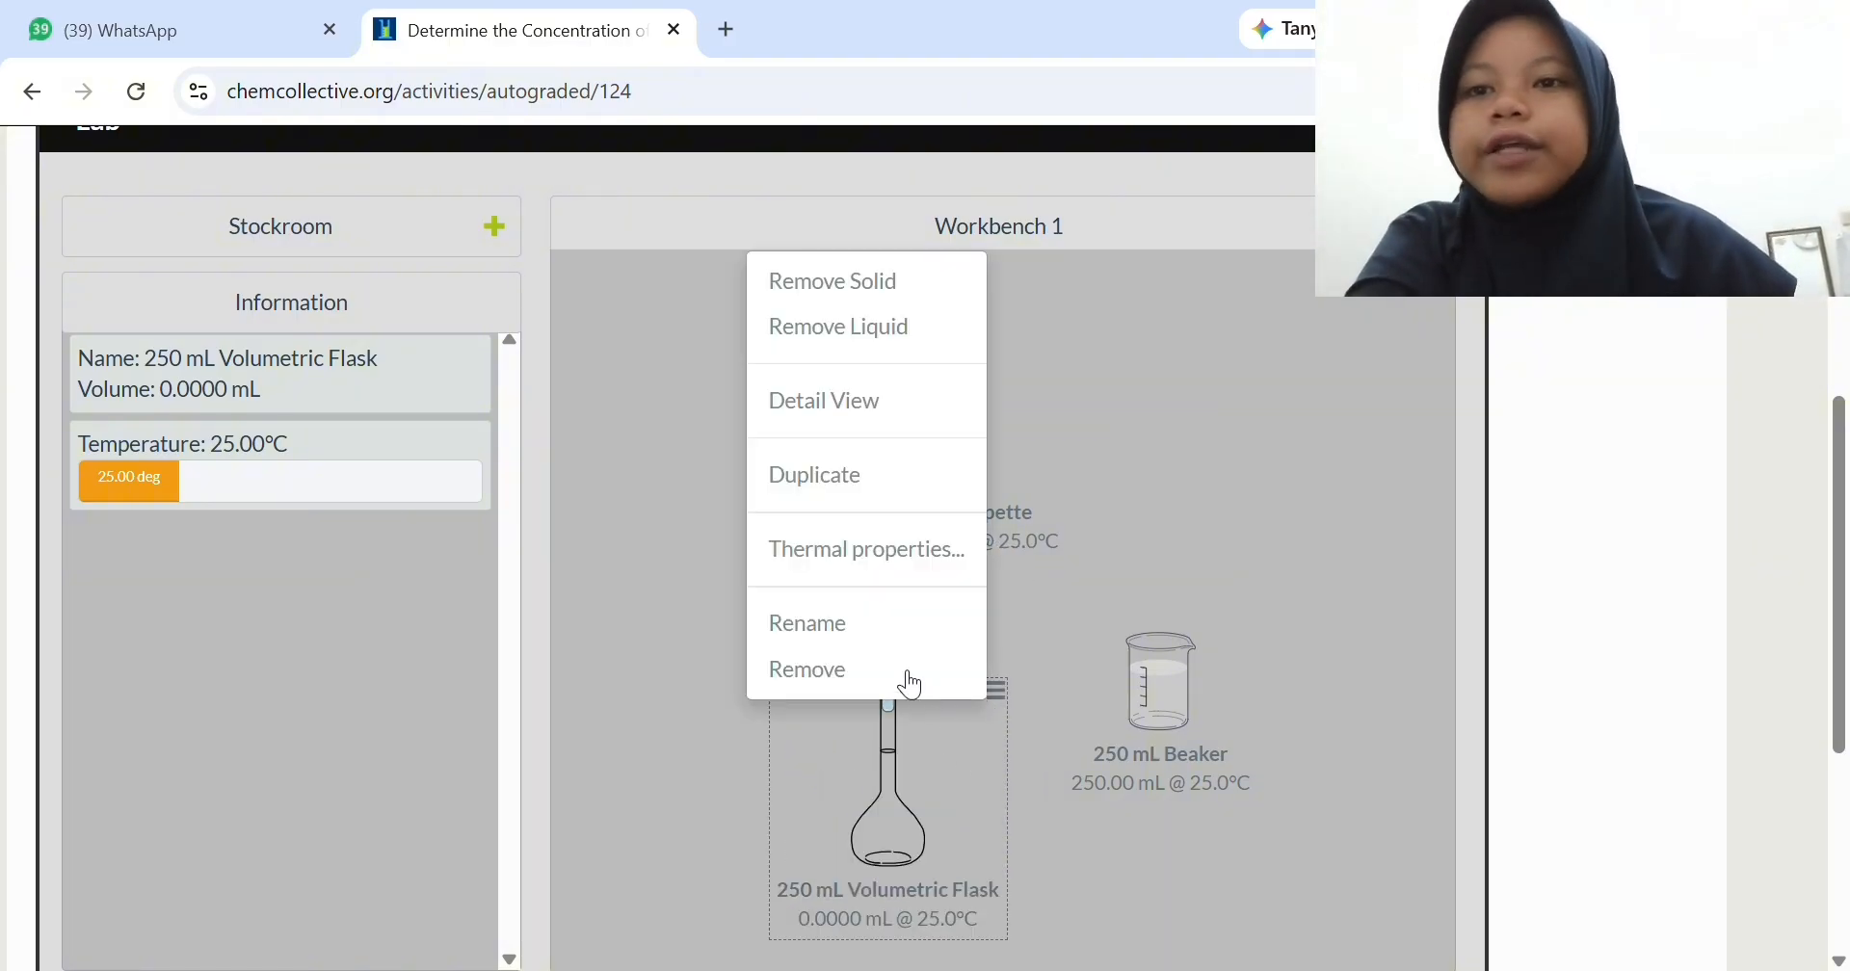
click(909, 684)
- Rename the 250 mL beaker as 1,2 M NaOH and move it to the workbench corner beside the stockroom
click(1248, 638)
click(1144, 575)
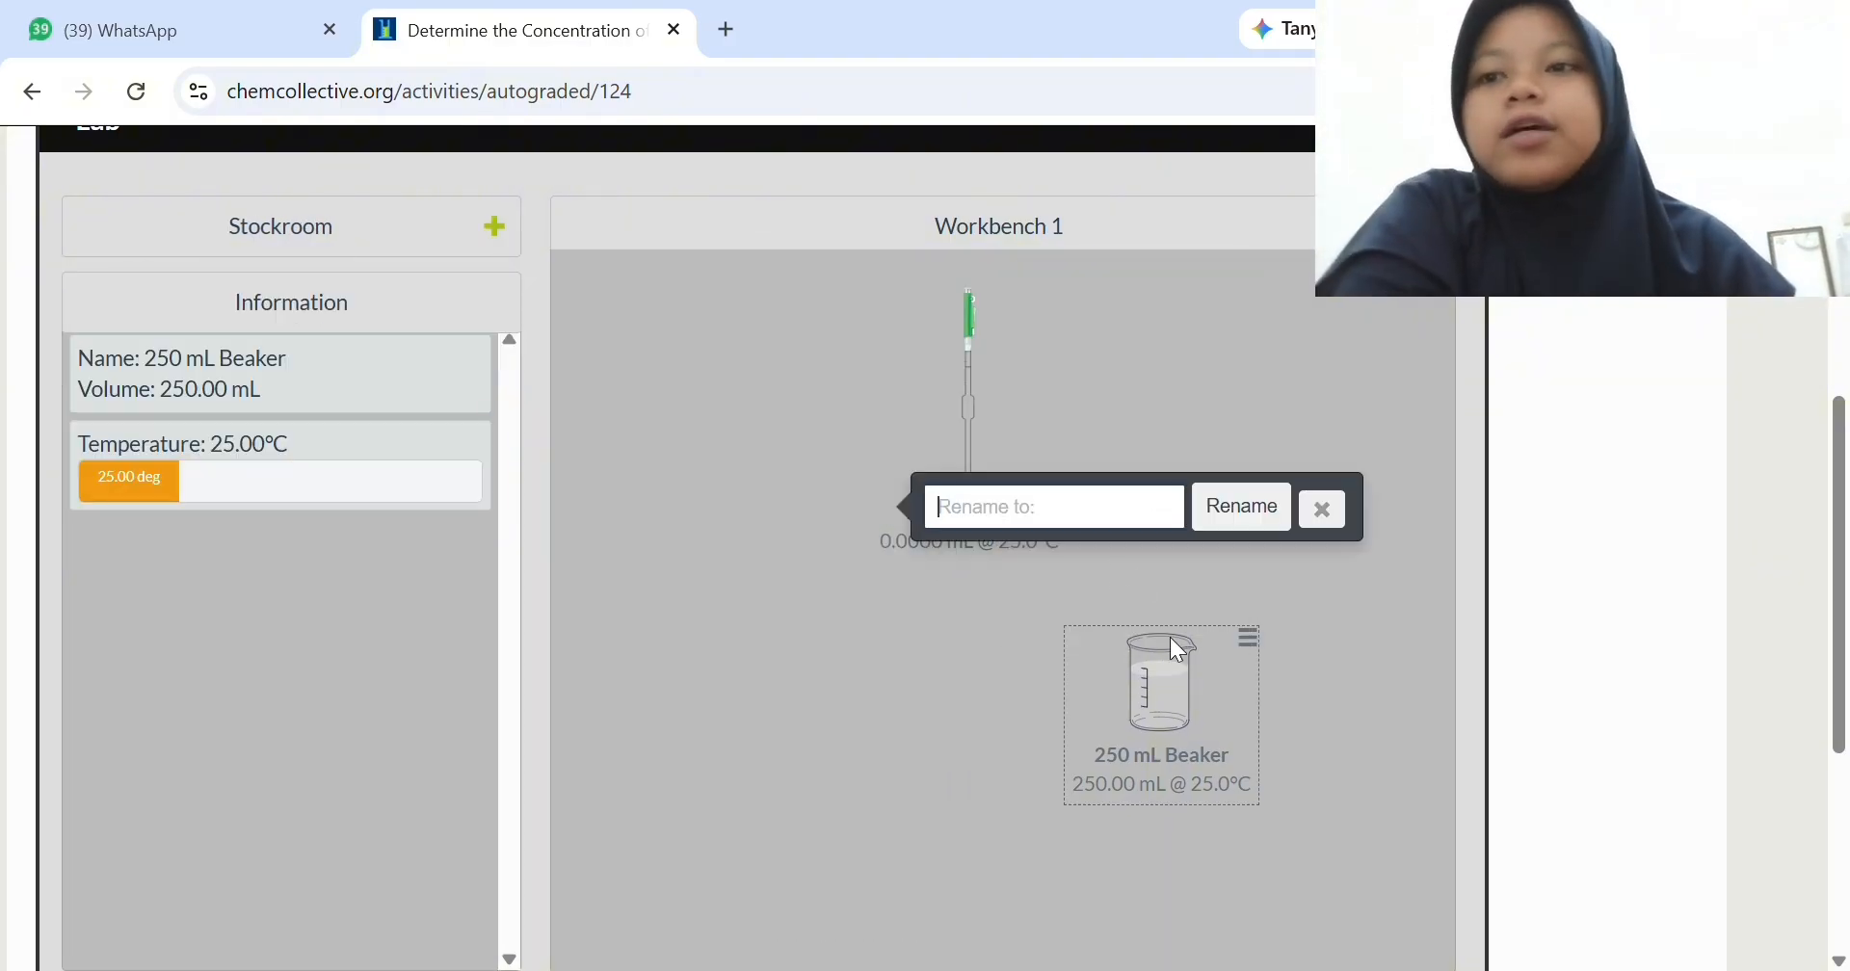
click(1129, 520)
click(1209, 525)
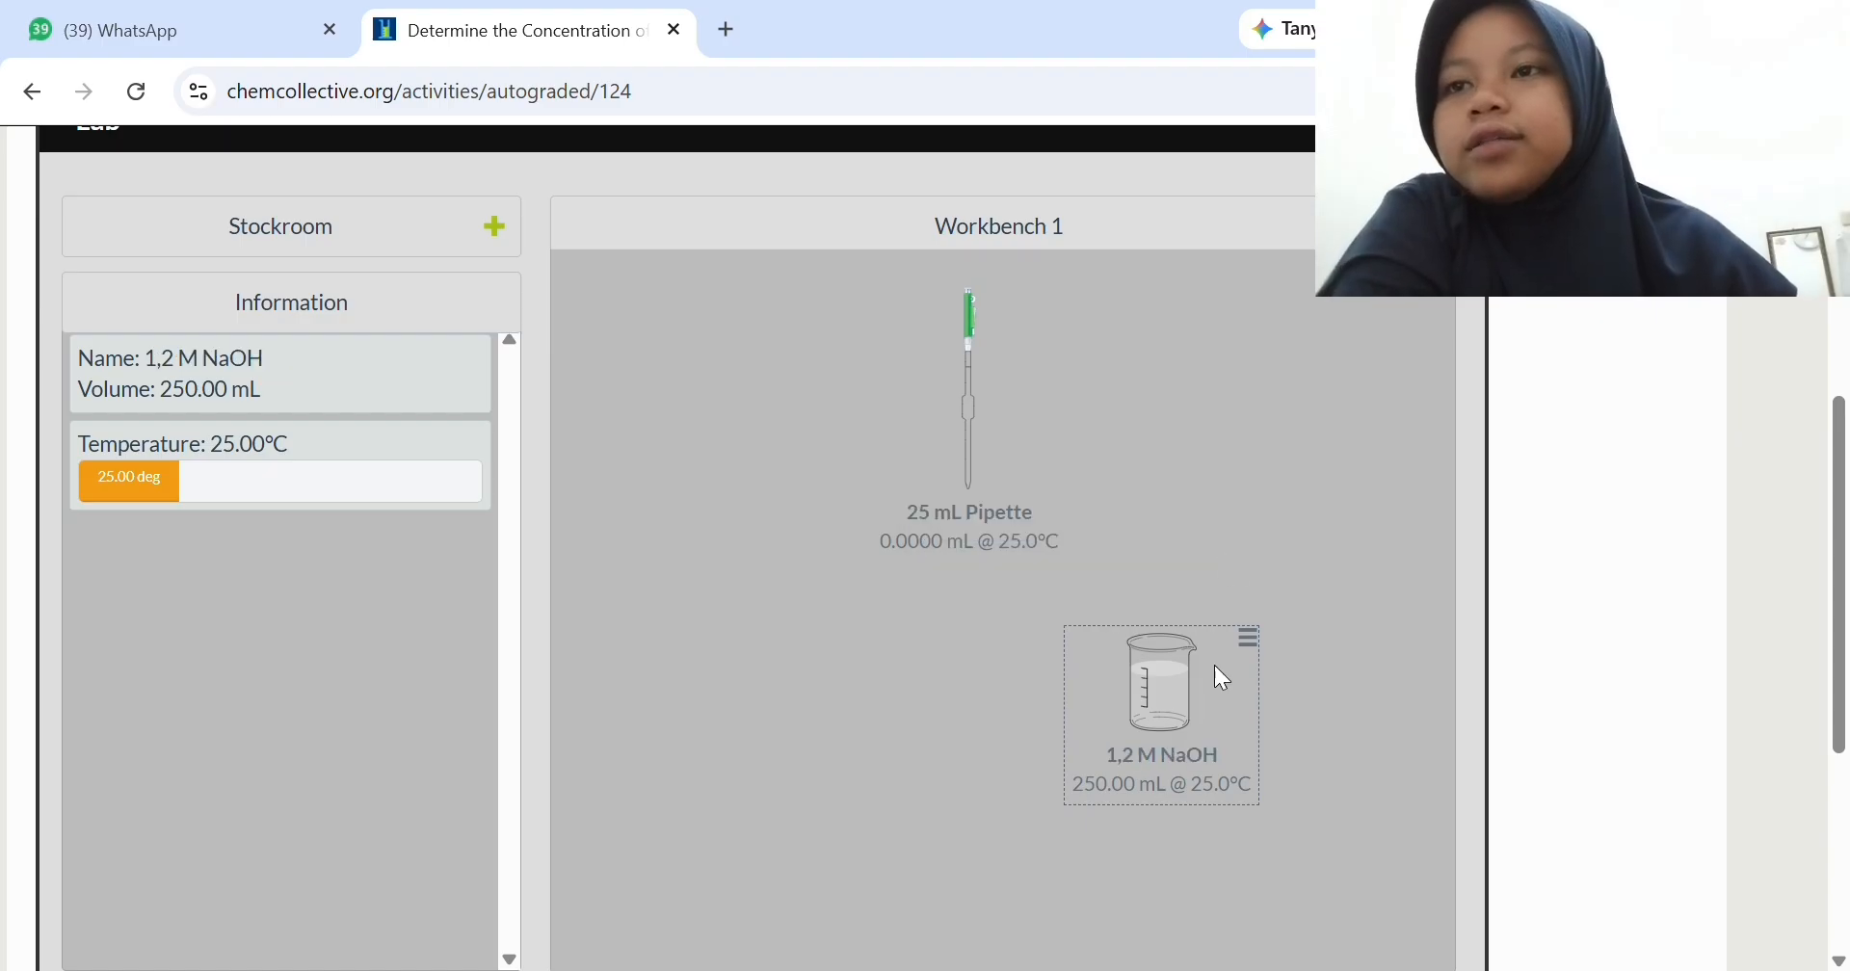
drag(1214, 665, 669, 293)
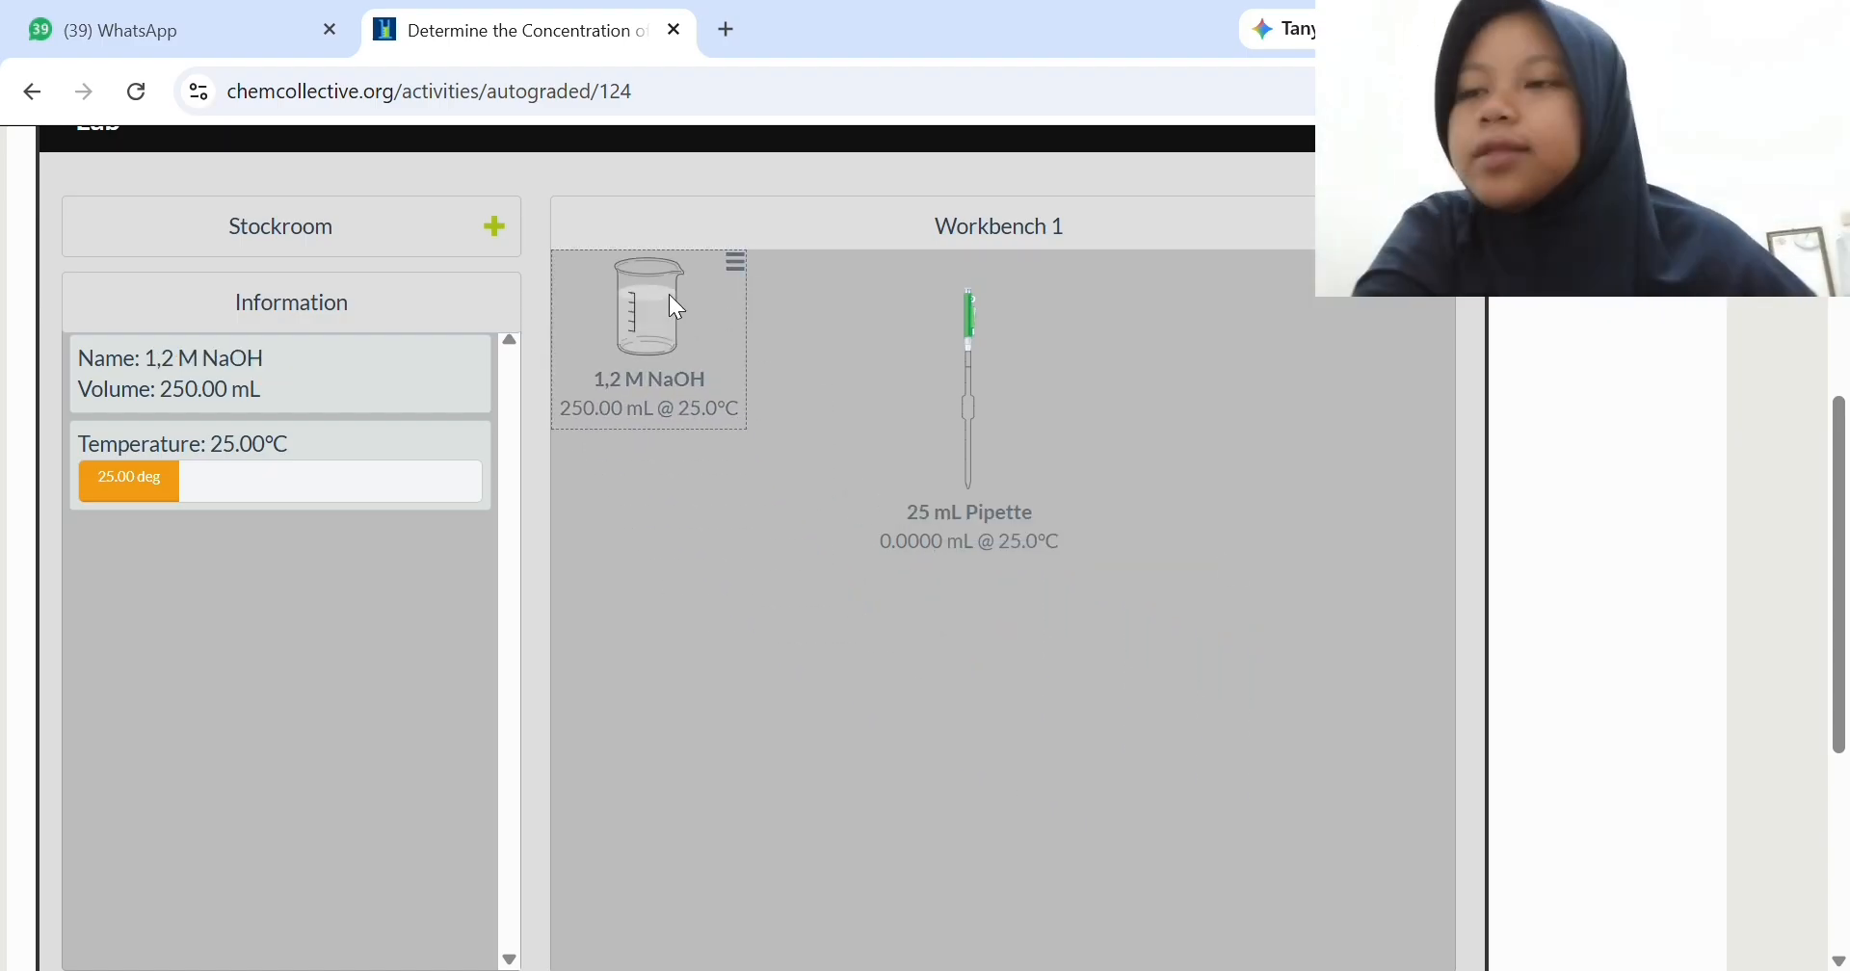
- Add the Unknown Acid solution from the stockroom and place it below the pipette on the workbench
click(495, 227)
click(134, 313)
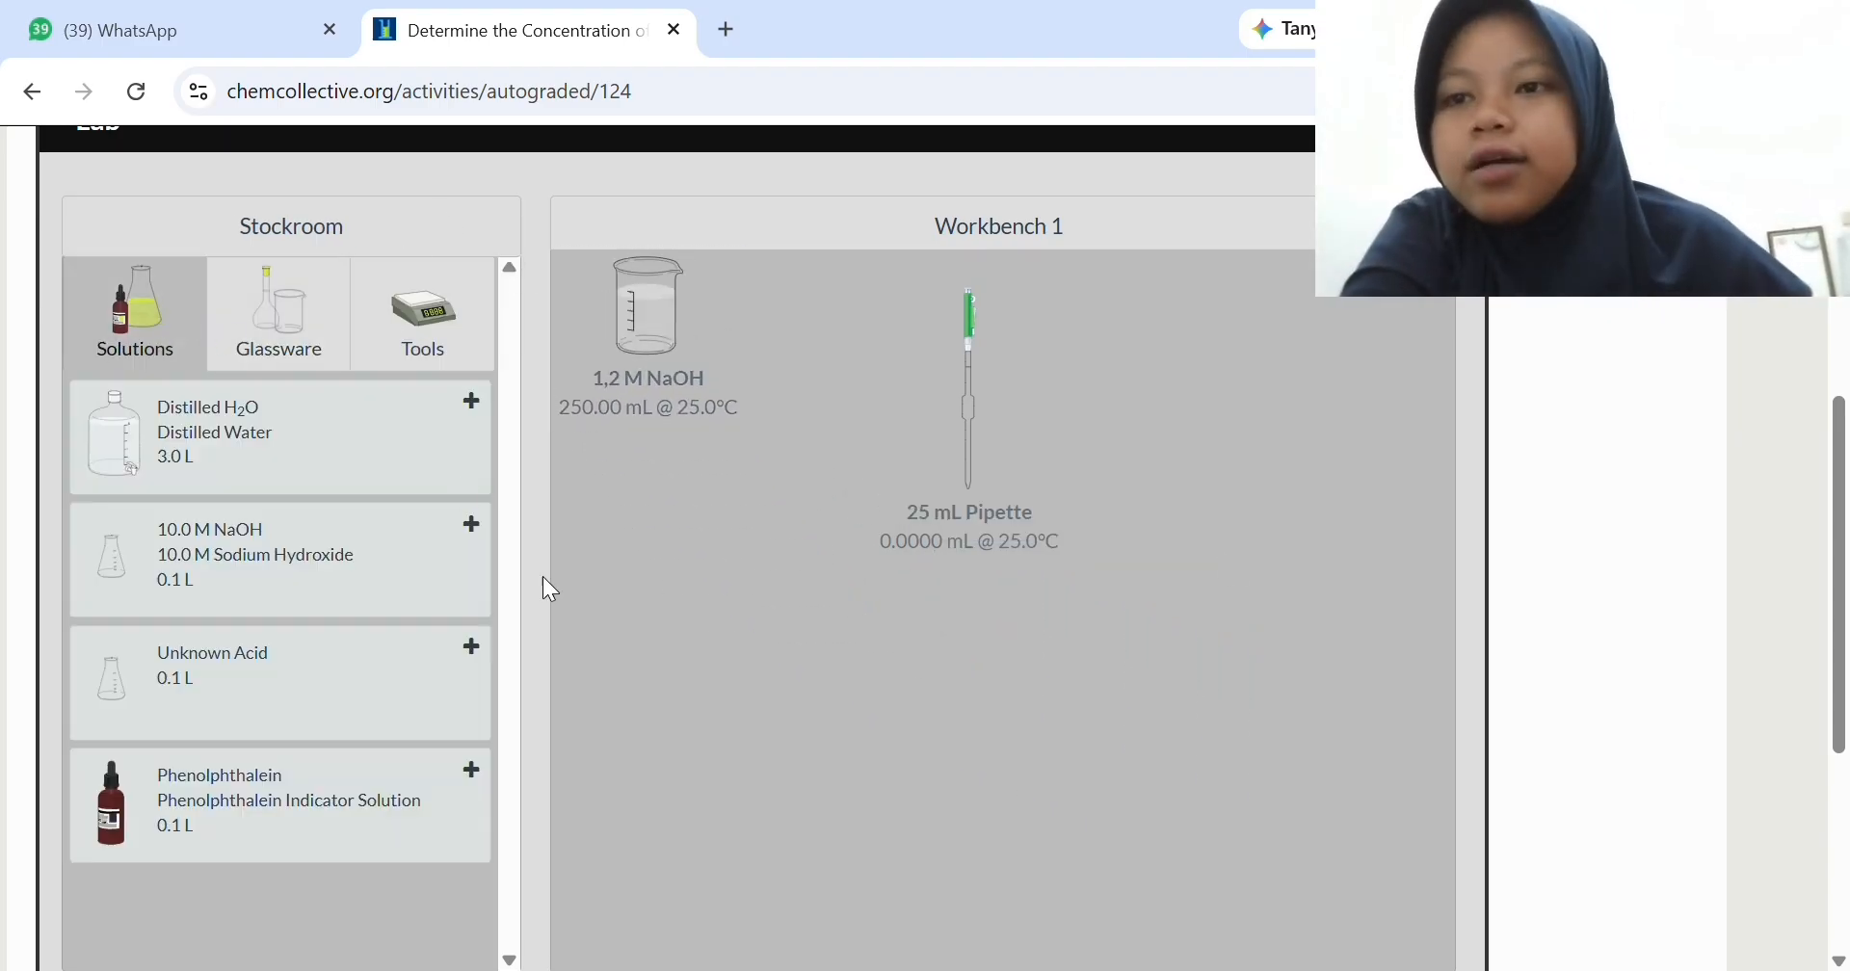
click(300, 698)
drag(711, 374, 864, 776)
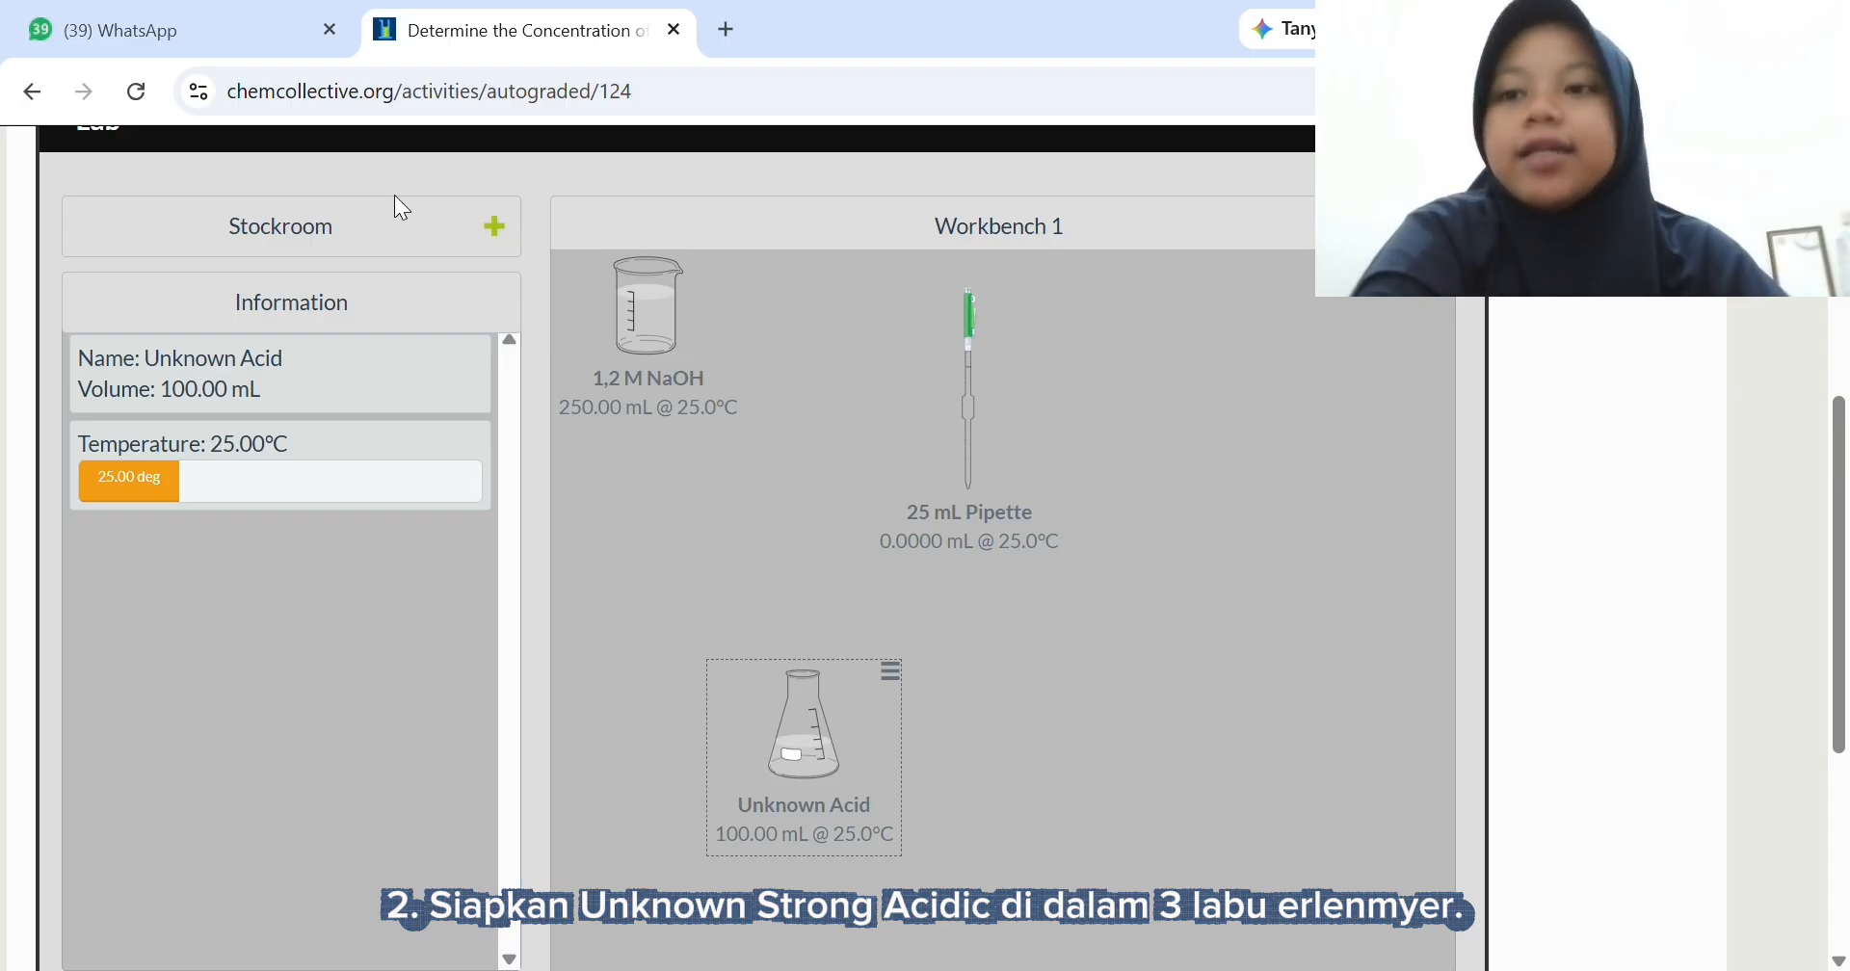
- Add three 250 mL Erlenmeyer flasks from the stockroom and spread them out on the workbench
click(403, 232)
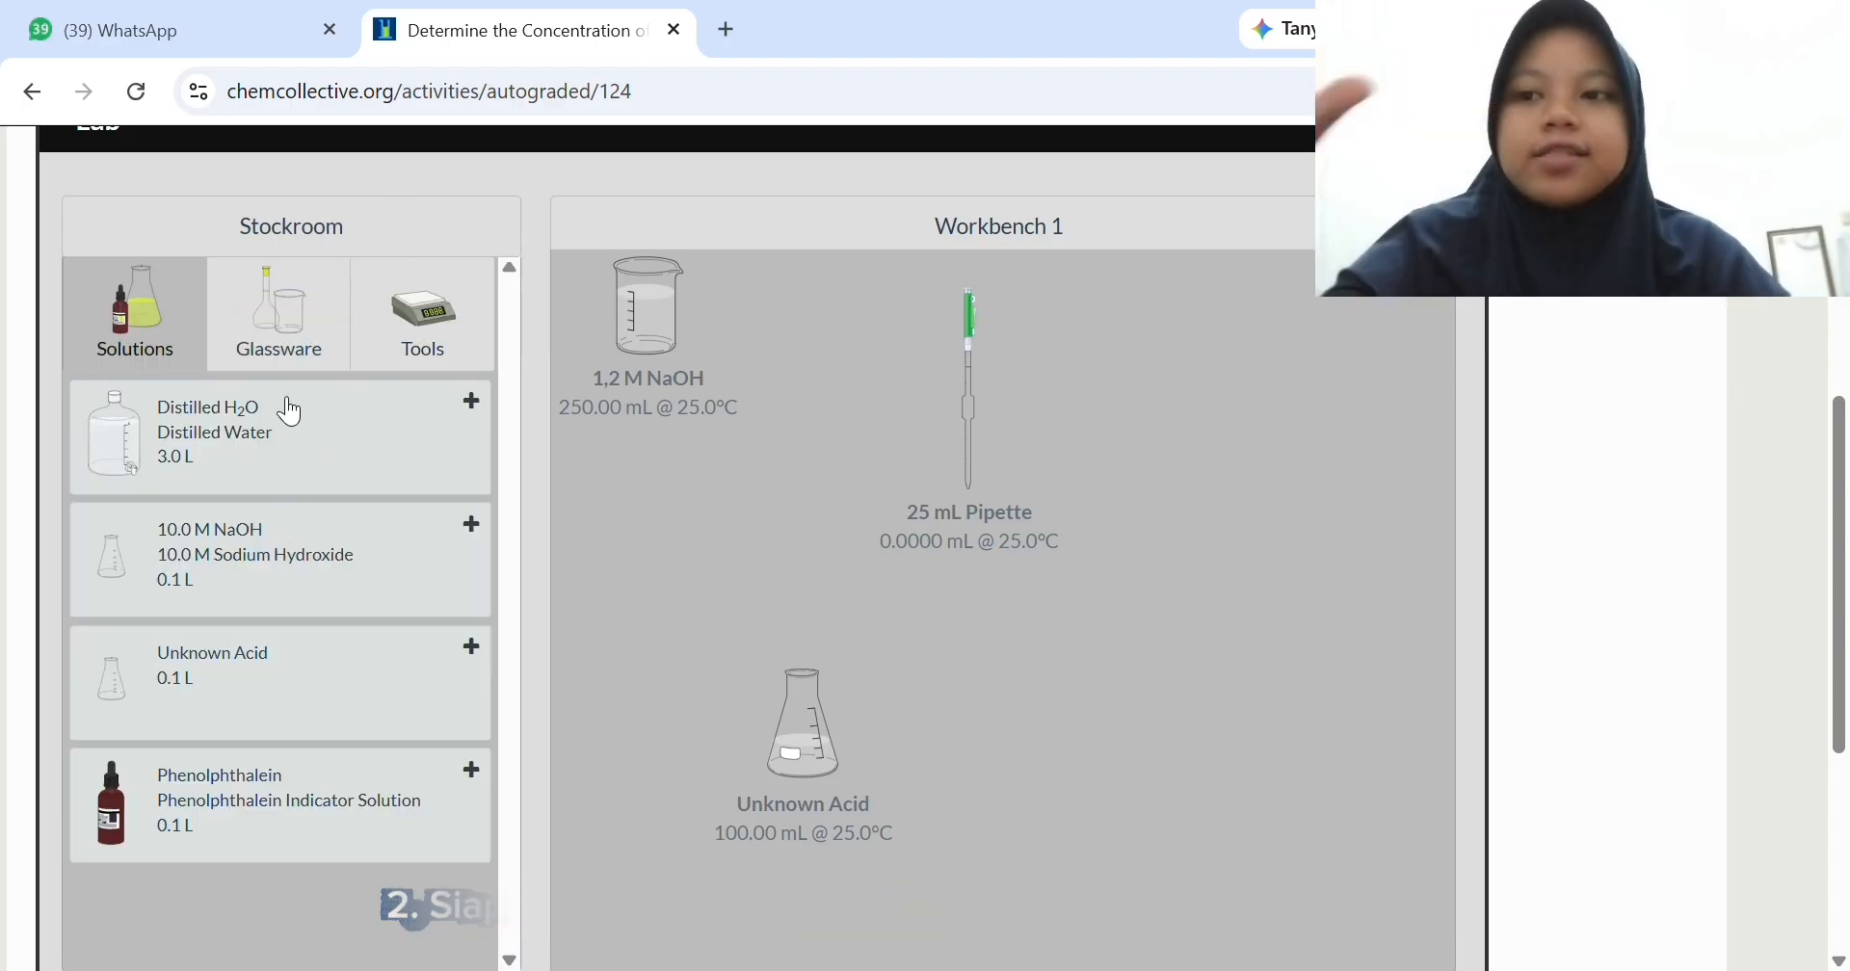
click(281, 322)
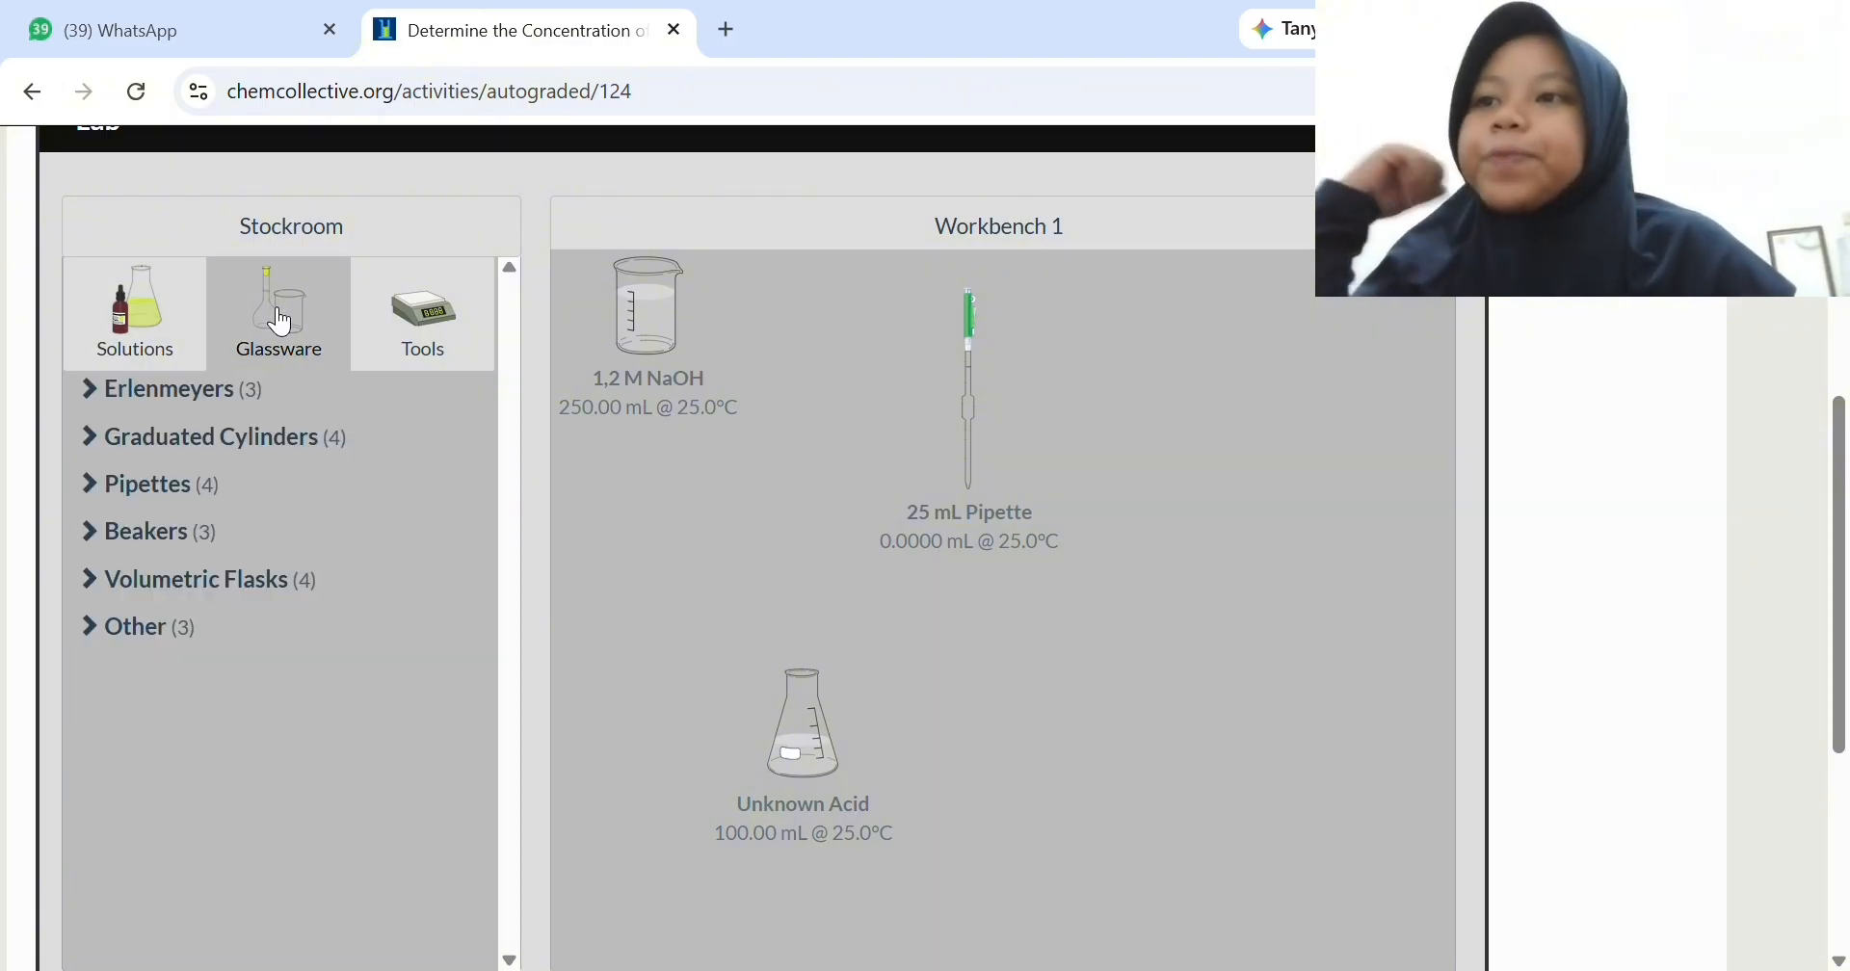
click(259, 410)
click(197, 504)
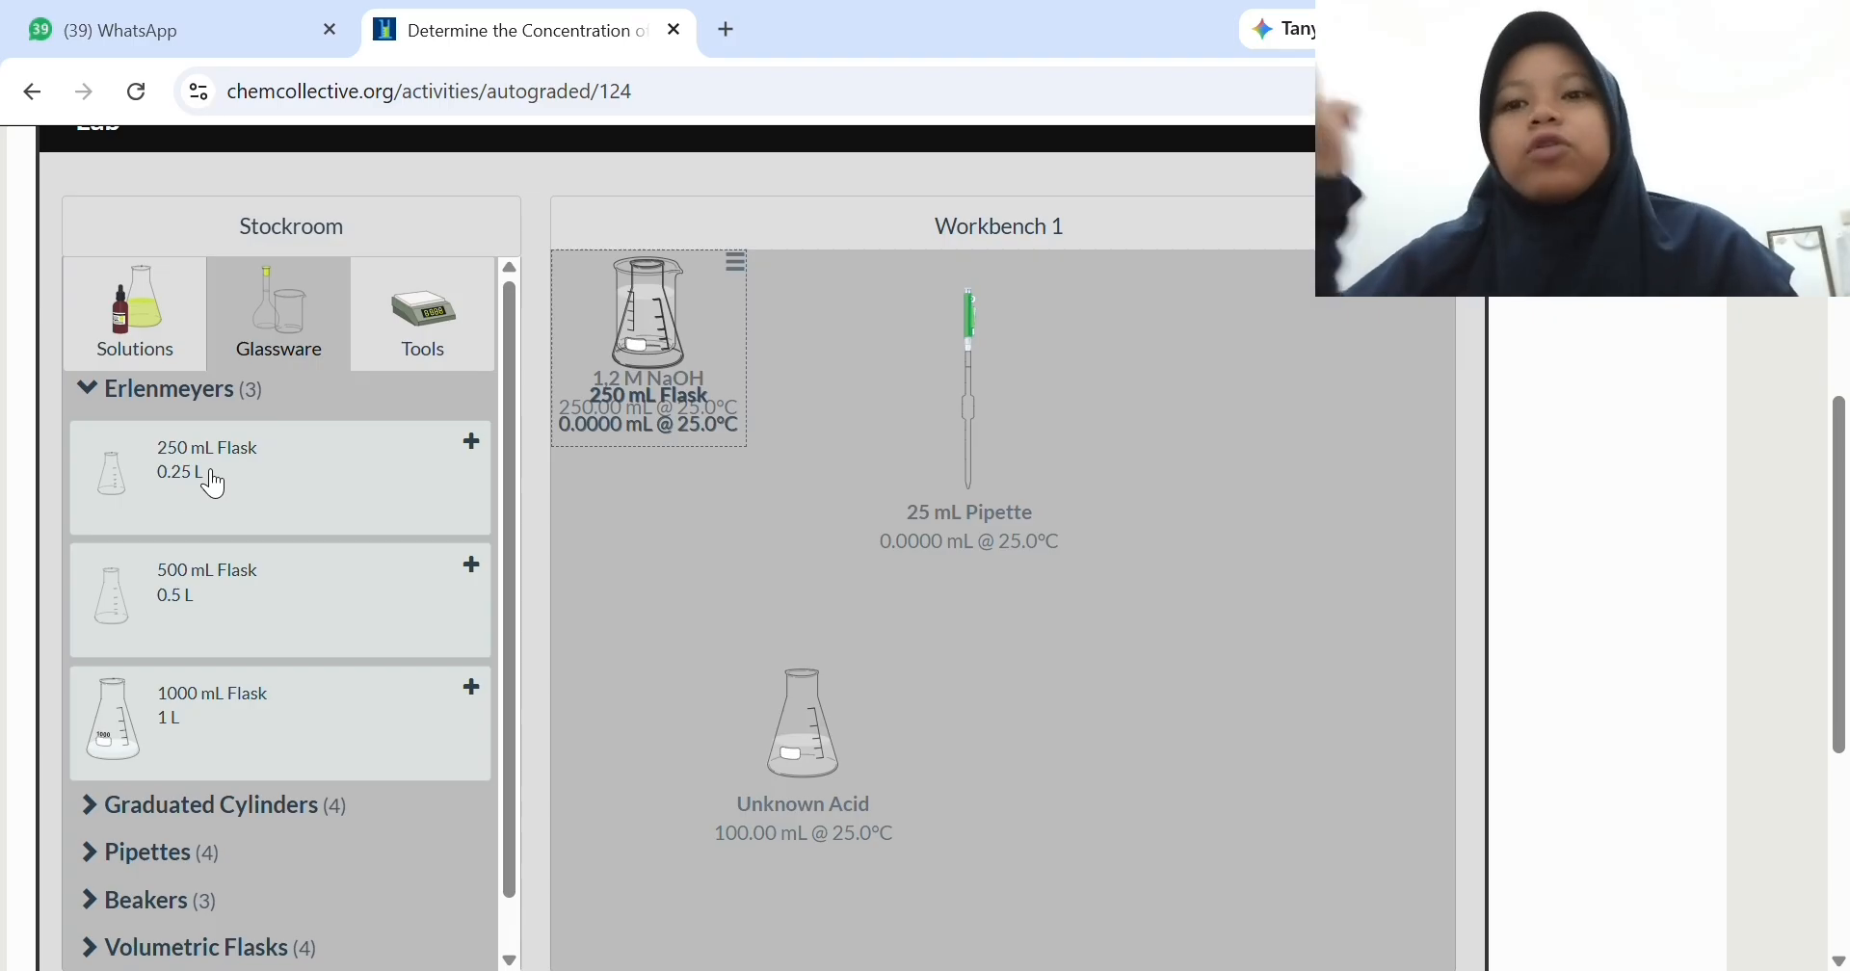
click(262, 405)
drag(565, 403, 1298, 547)
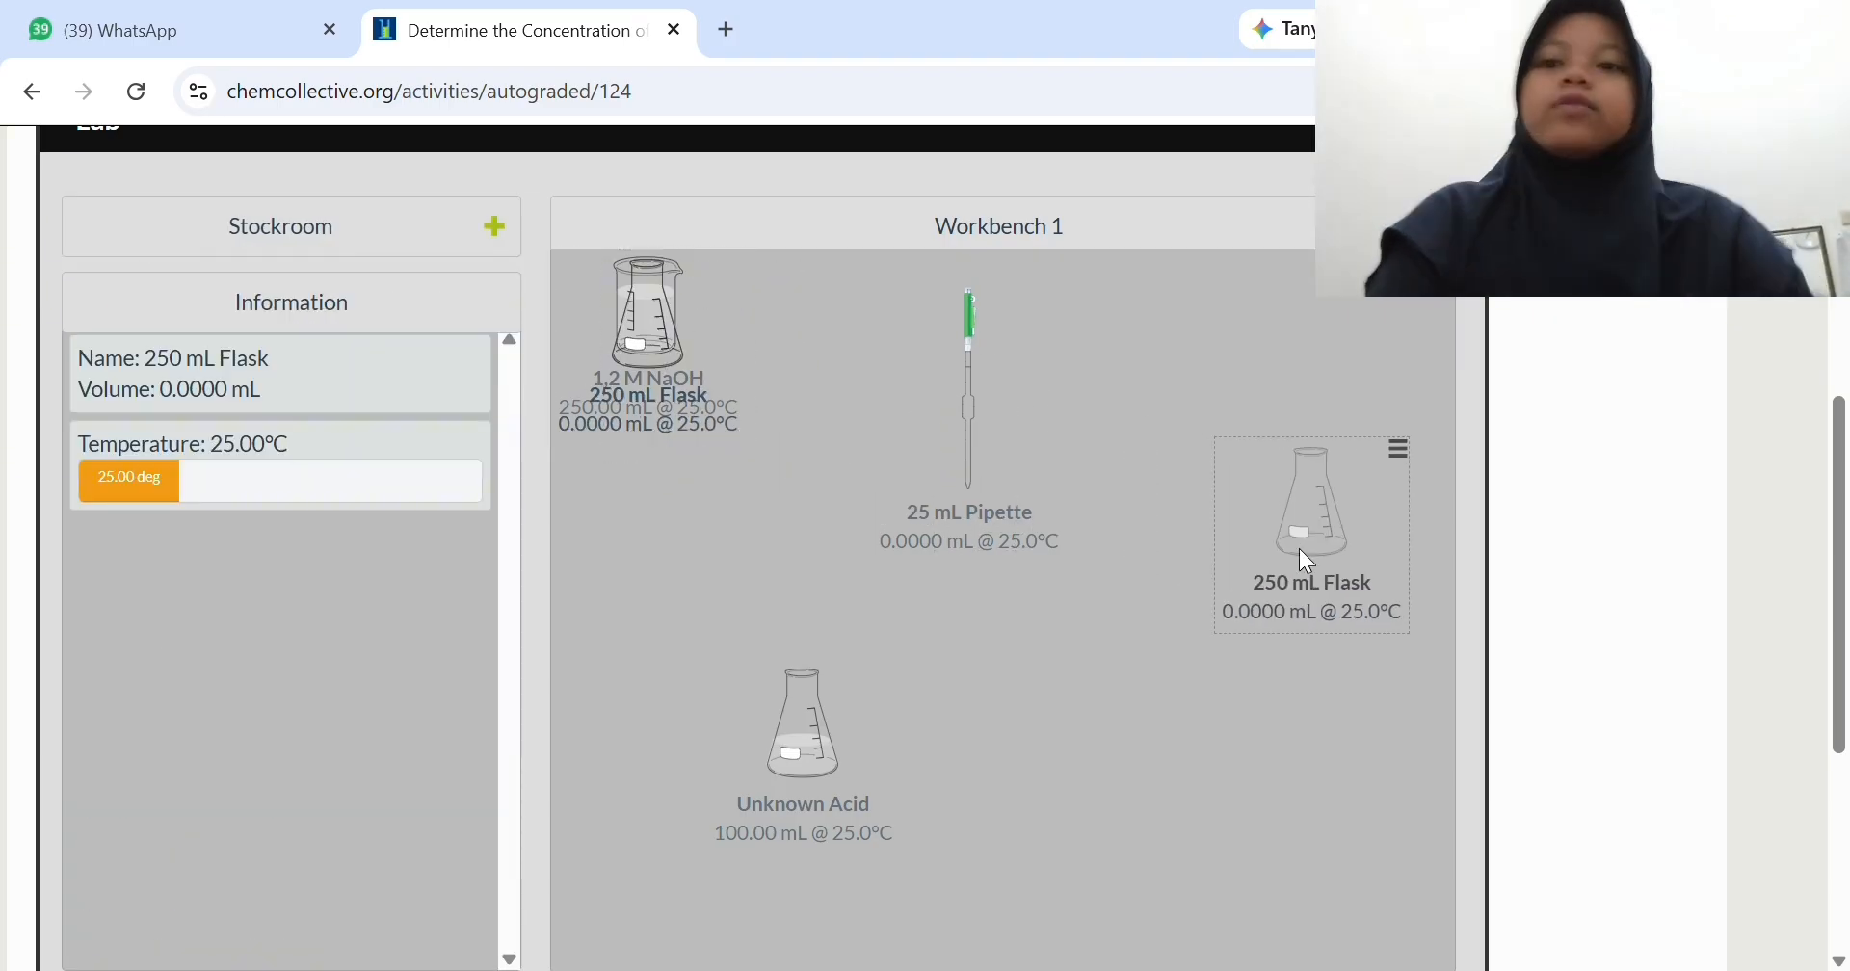
drag(668, 351, 1097, 777)
drag(648, 328, 1304, 772)
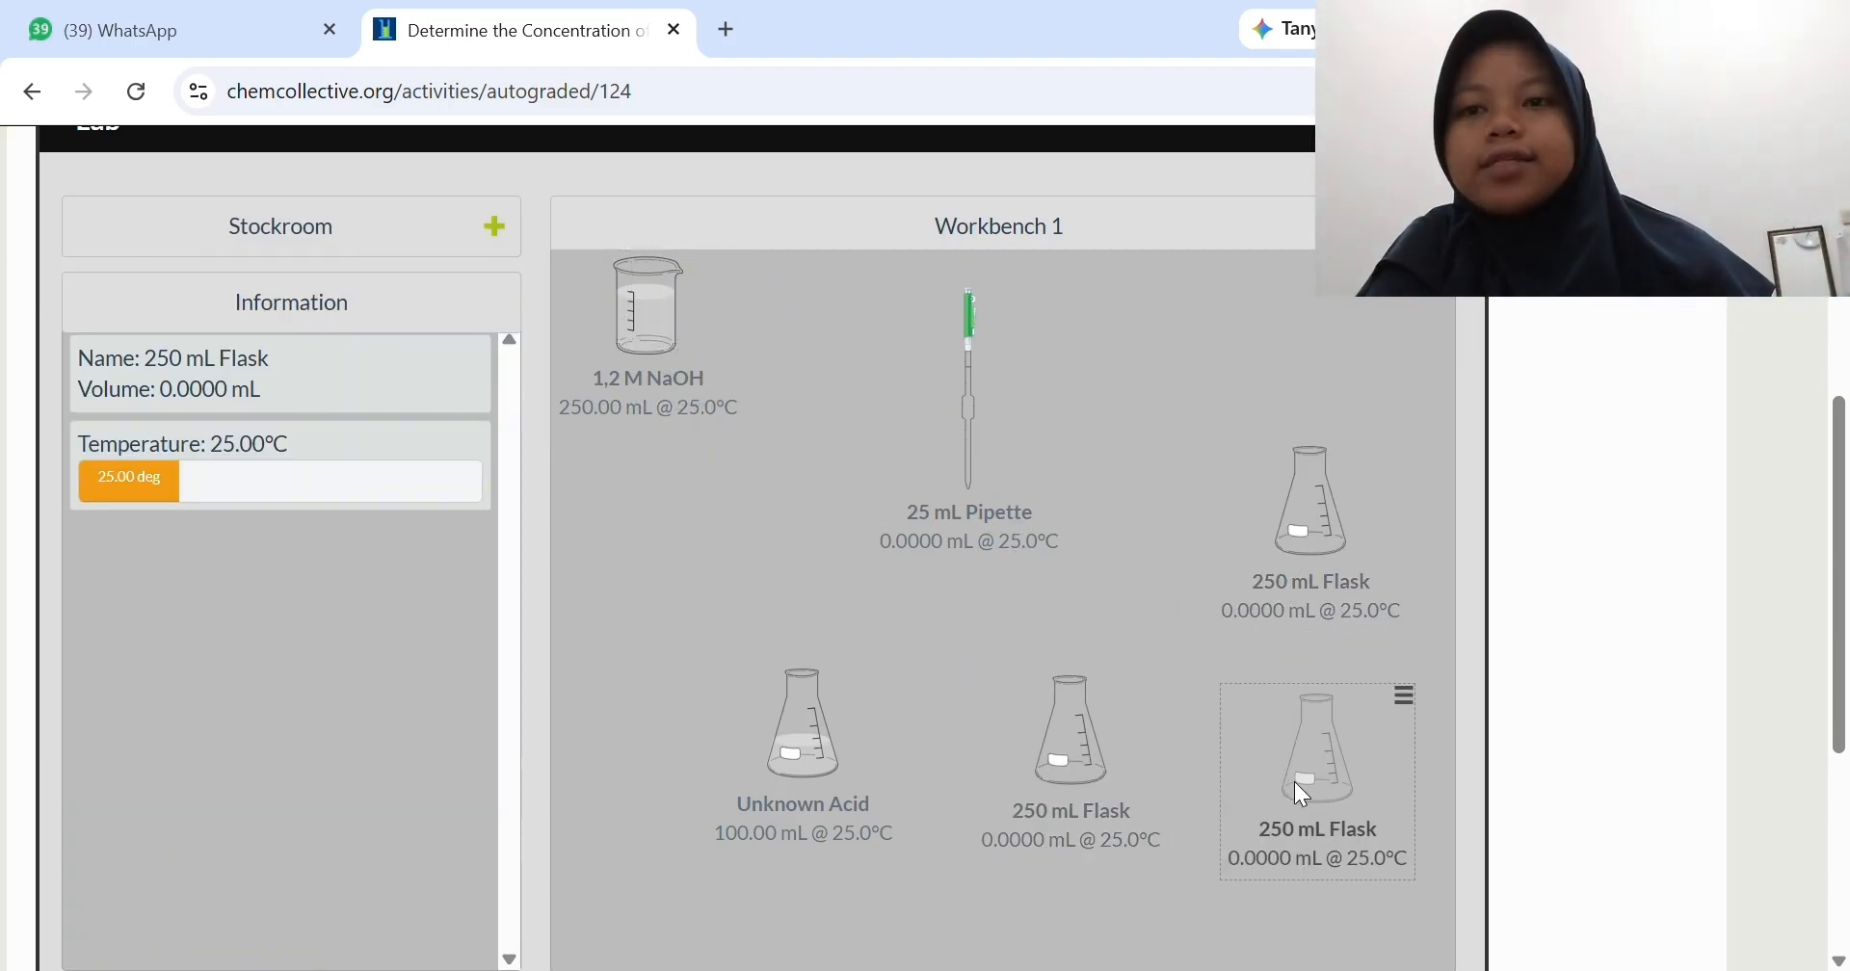
- Rename the 250 mL flask in the workbench's lower corner as 1
click(1402, 701)
click(1305, 638)
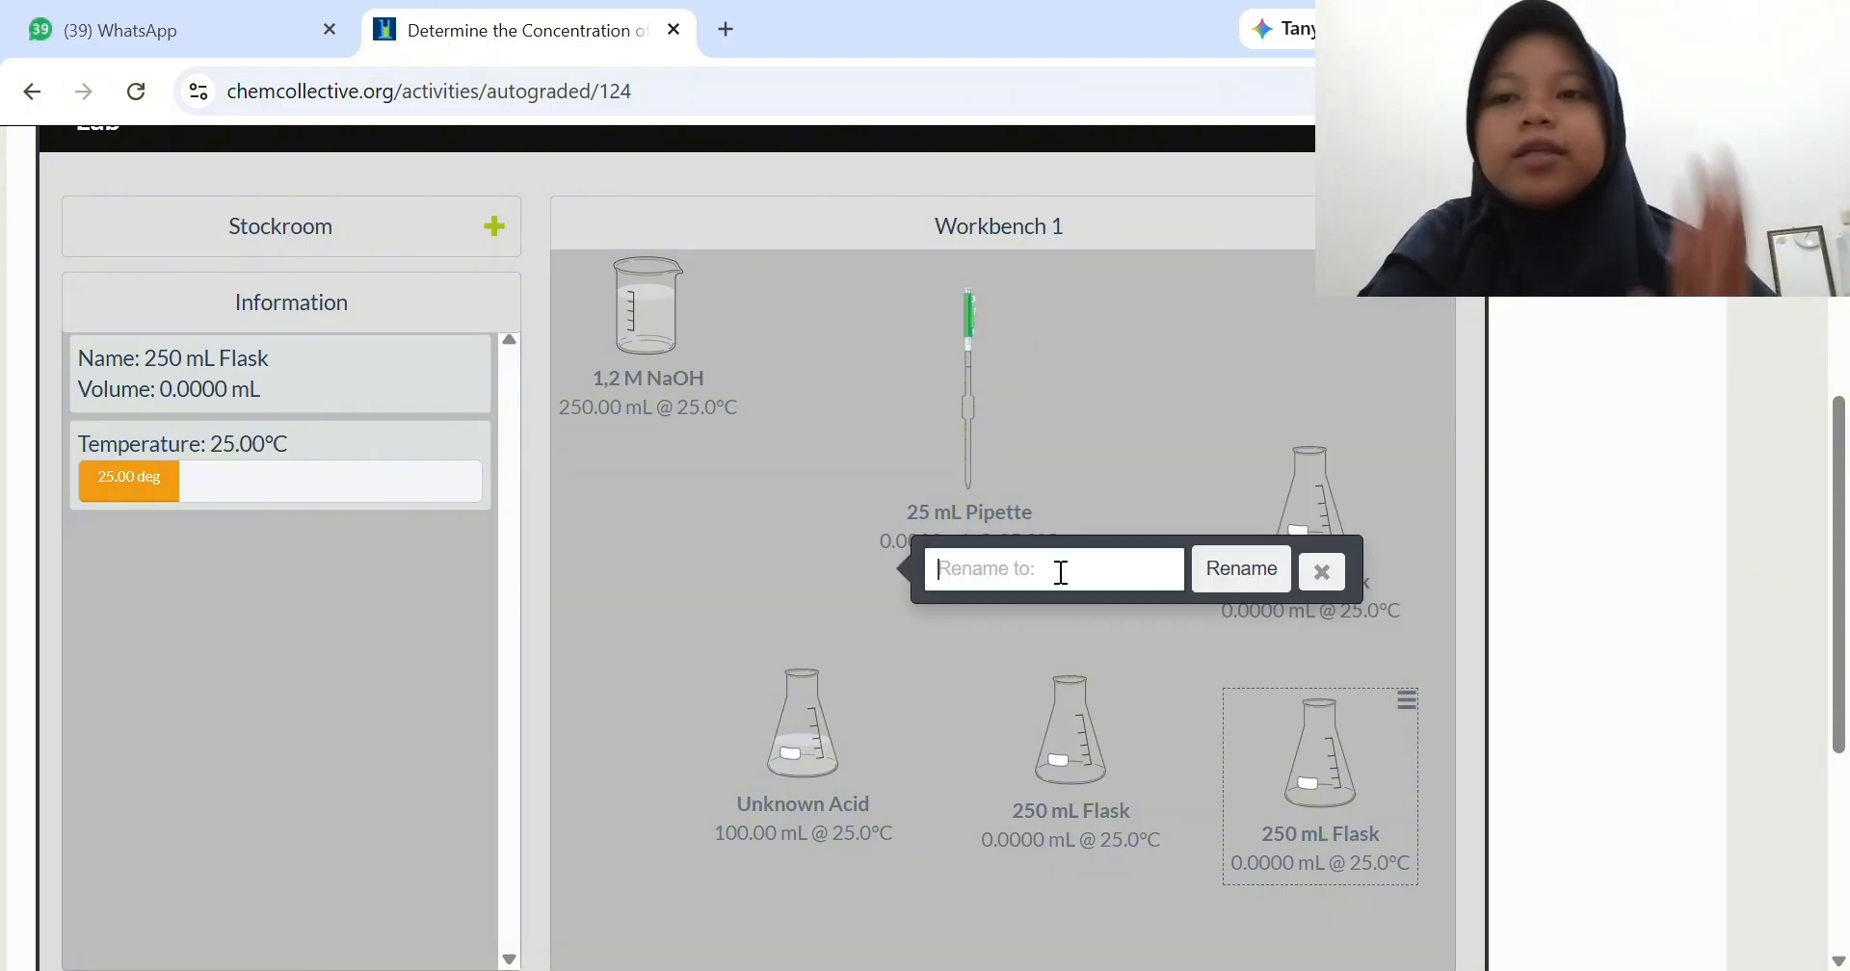
text(1)
key(Return)
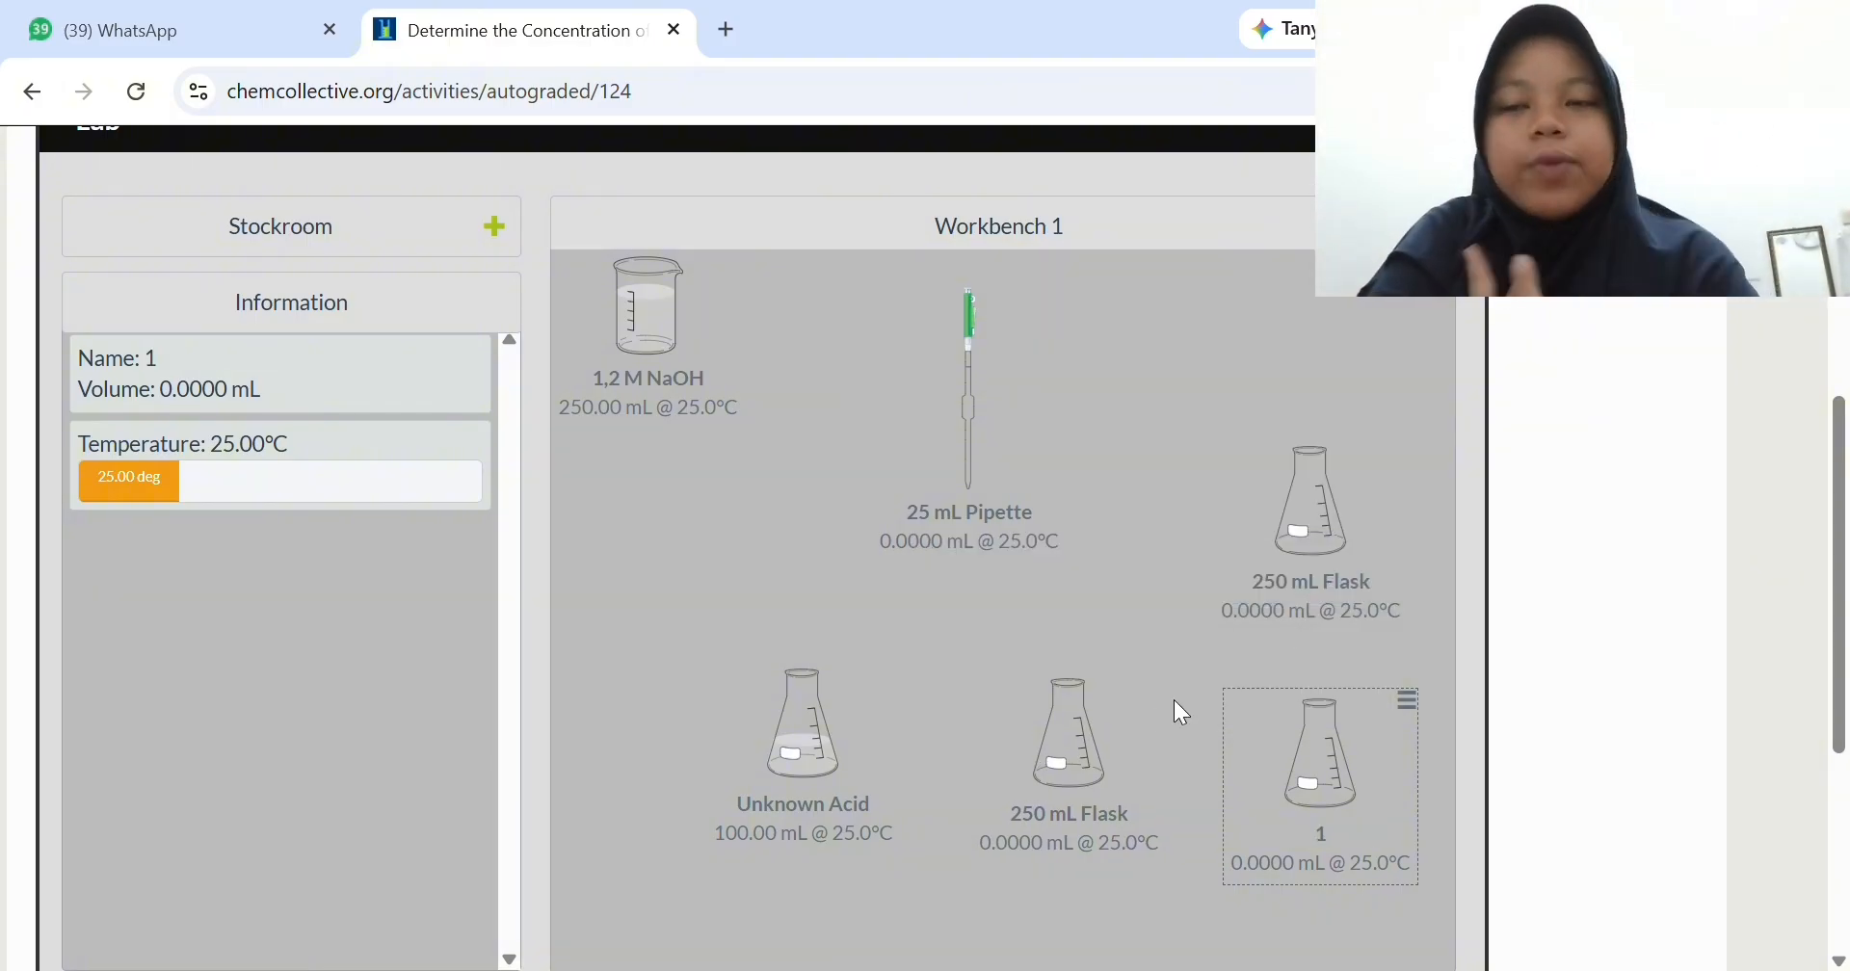
- Rename the 250 mL flask next to the Unknown Acid as 2
click(1165, 684)
click(1157, 681)
click(1072, 607)
text(2)
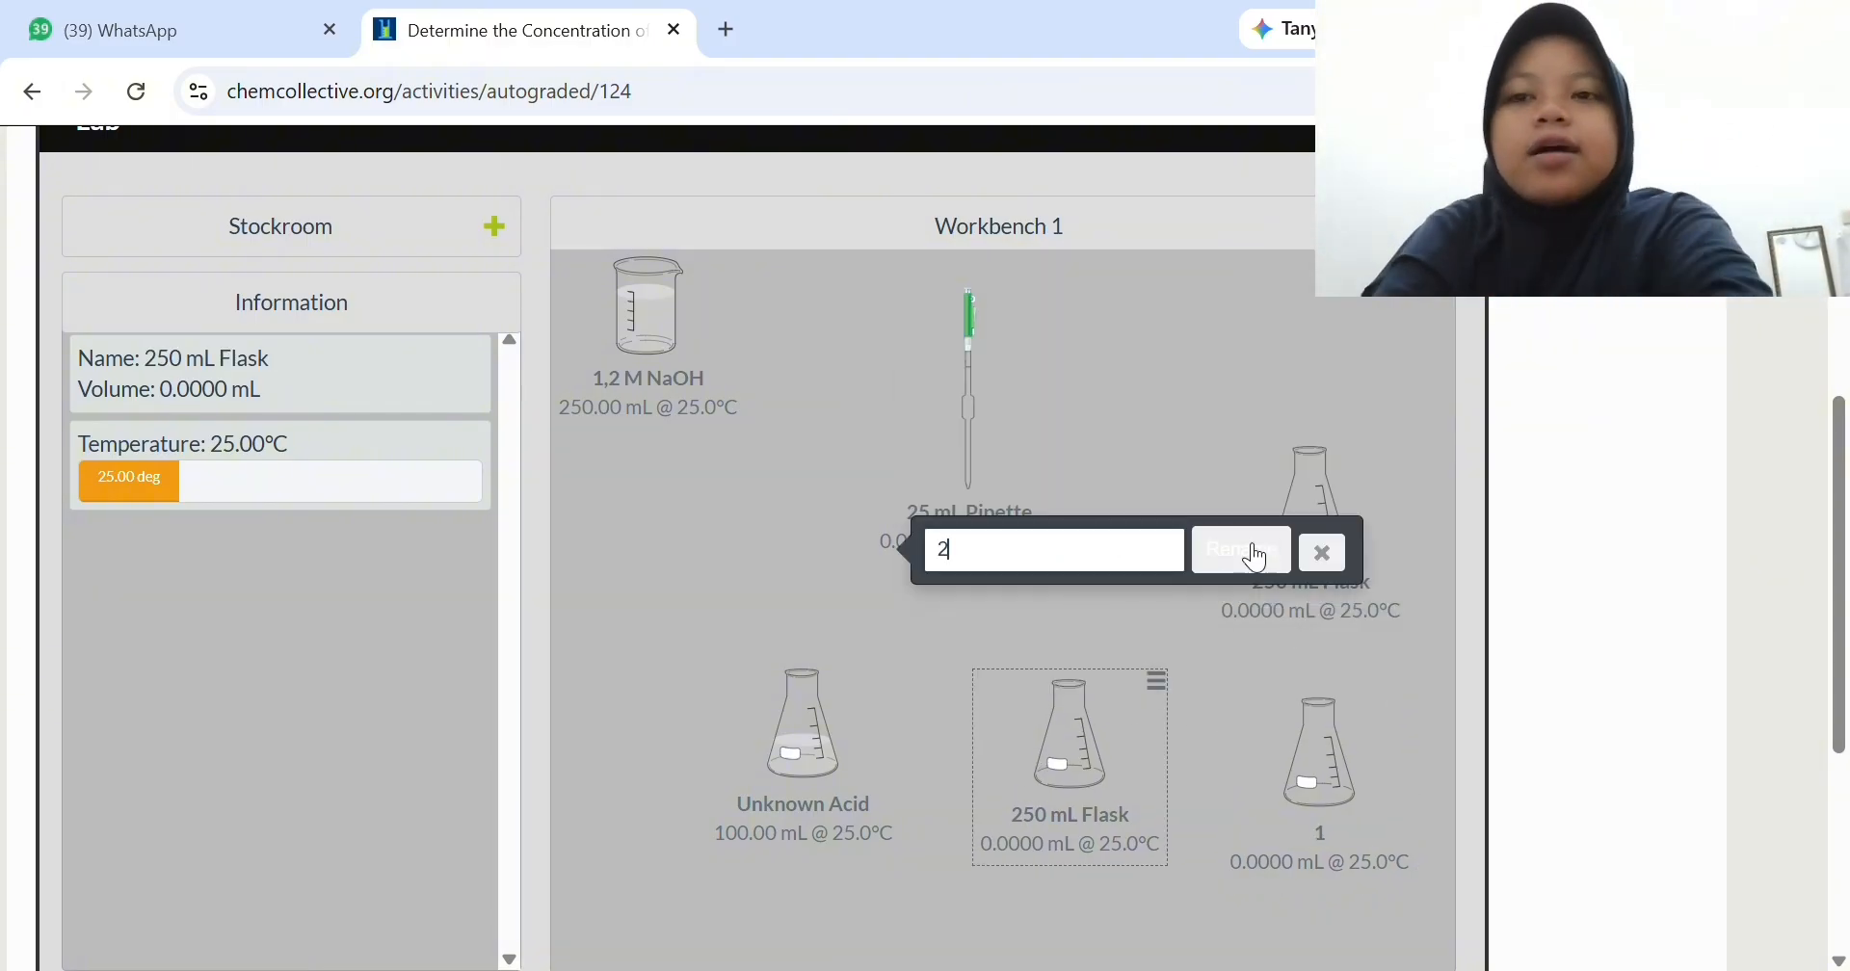
key(Return)
- Rename the remaining 250 mL flask, above flask 1, as 3
click(1337, 501)
click(1398, 447)
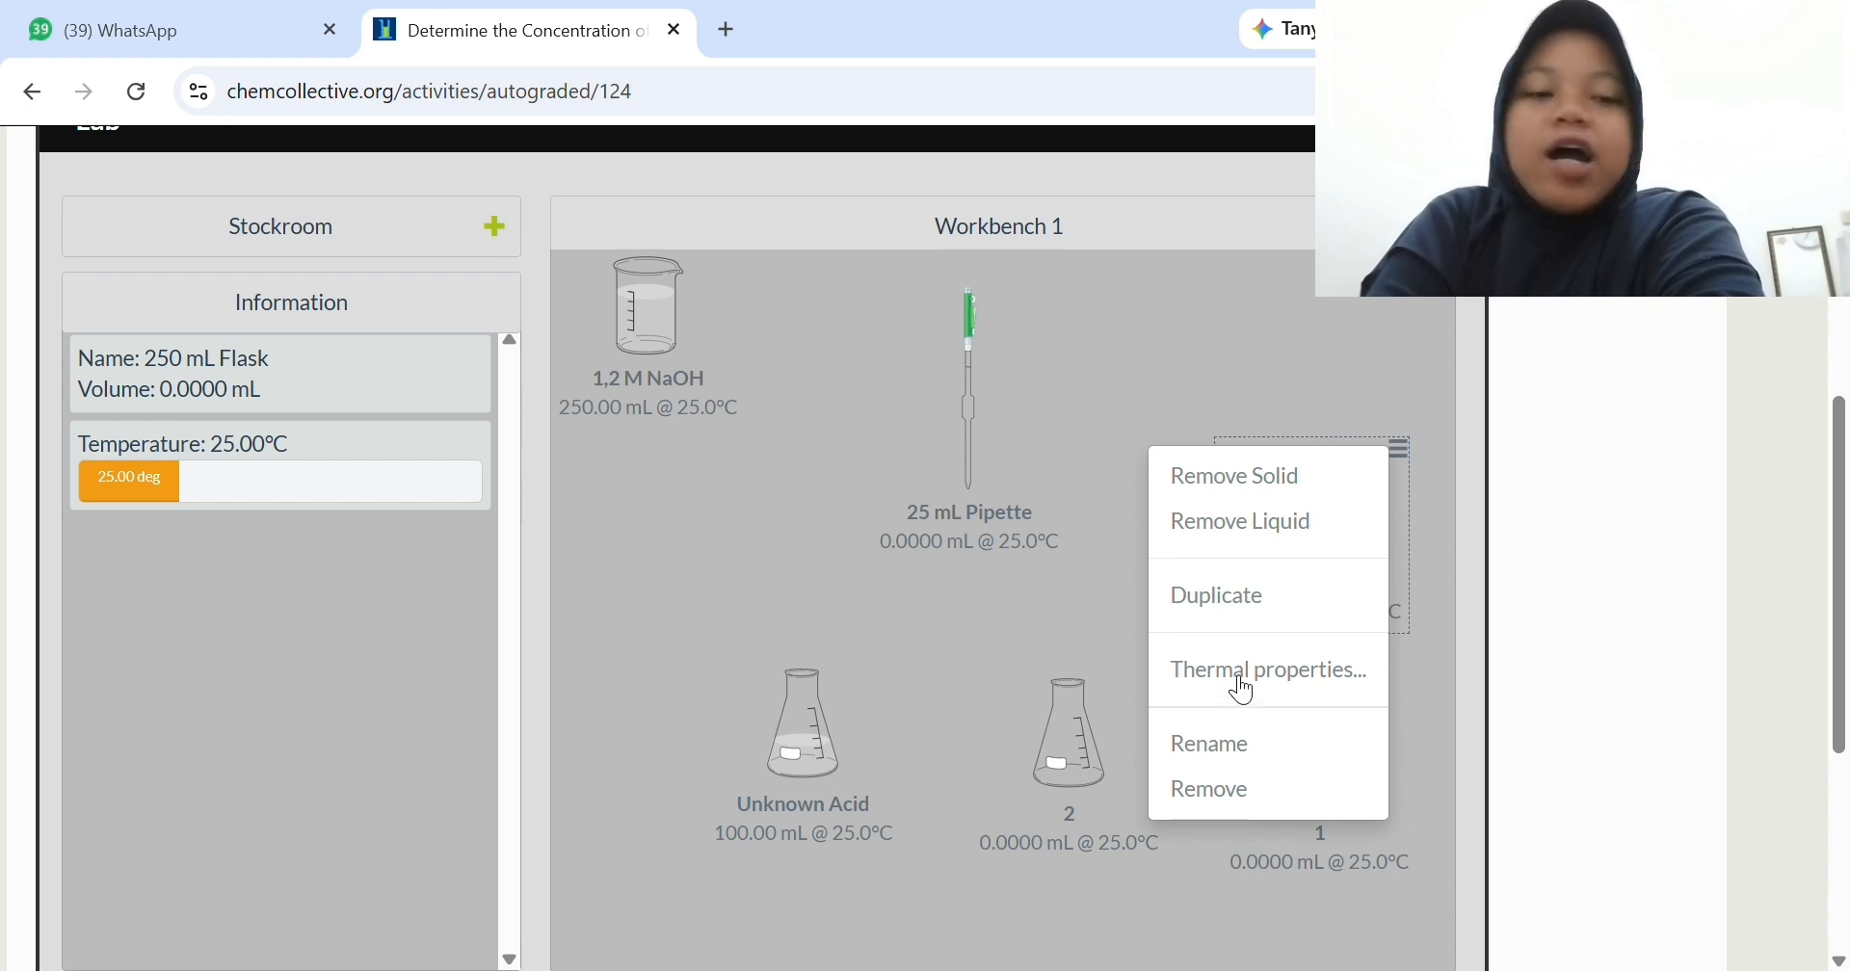
click(1211, 744)
text(3)
click(1259, 582)
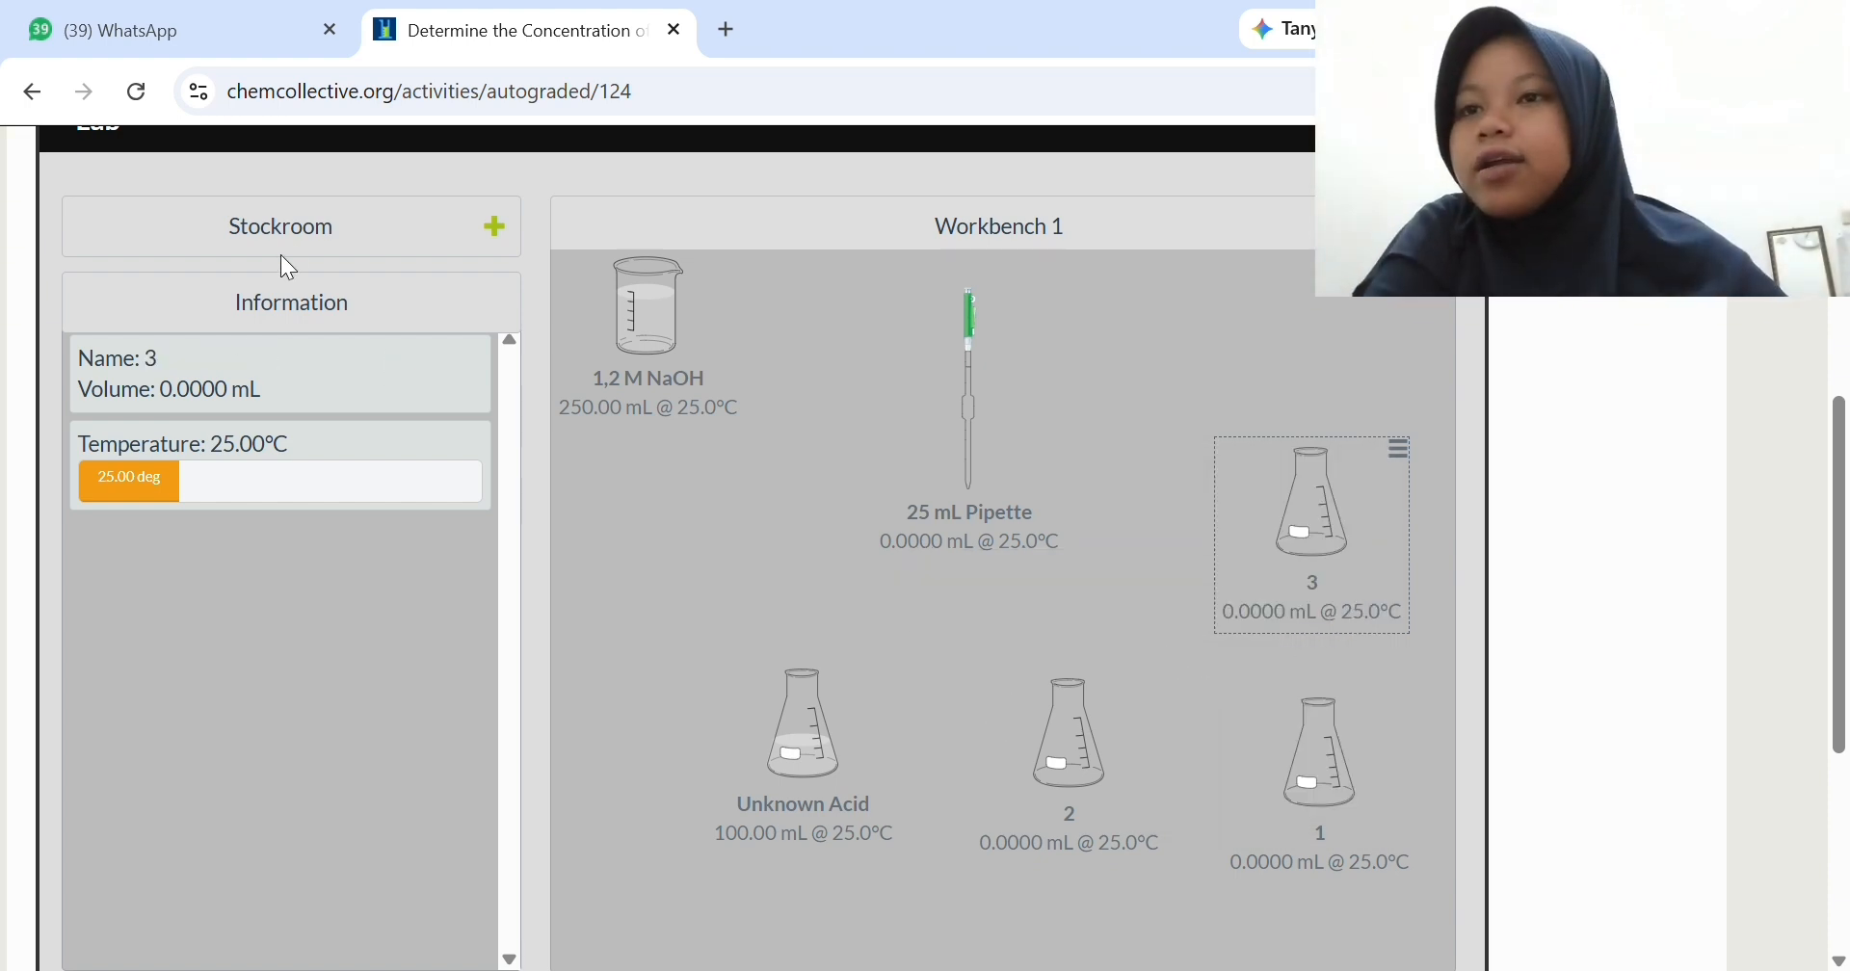
- Add the phenolphthalein indicator from the stockroom and place it below the 1,2 M NaOH beaker
click(293, 230)
click(172, 313)
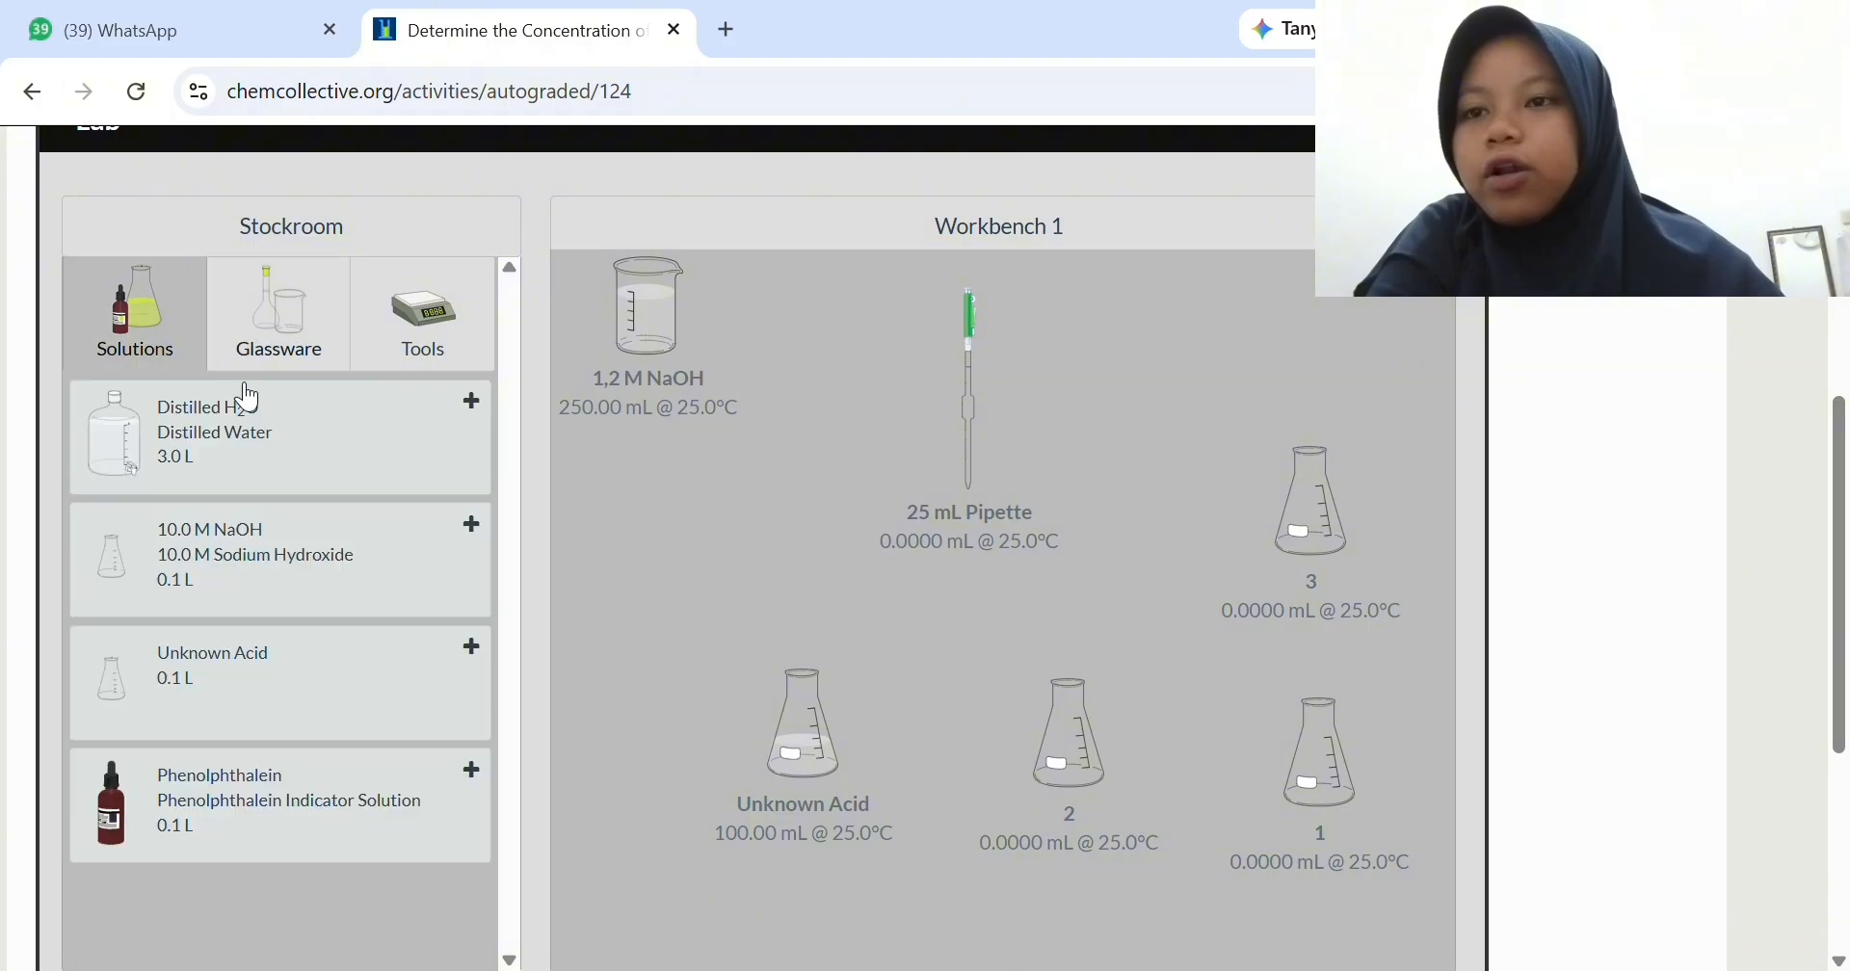
click(248, 798)
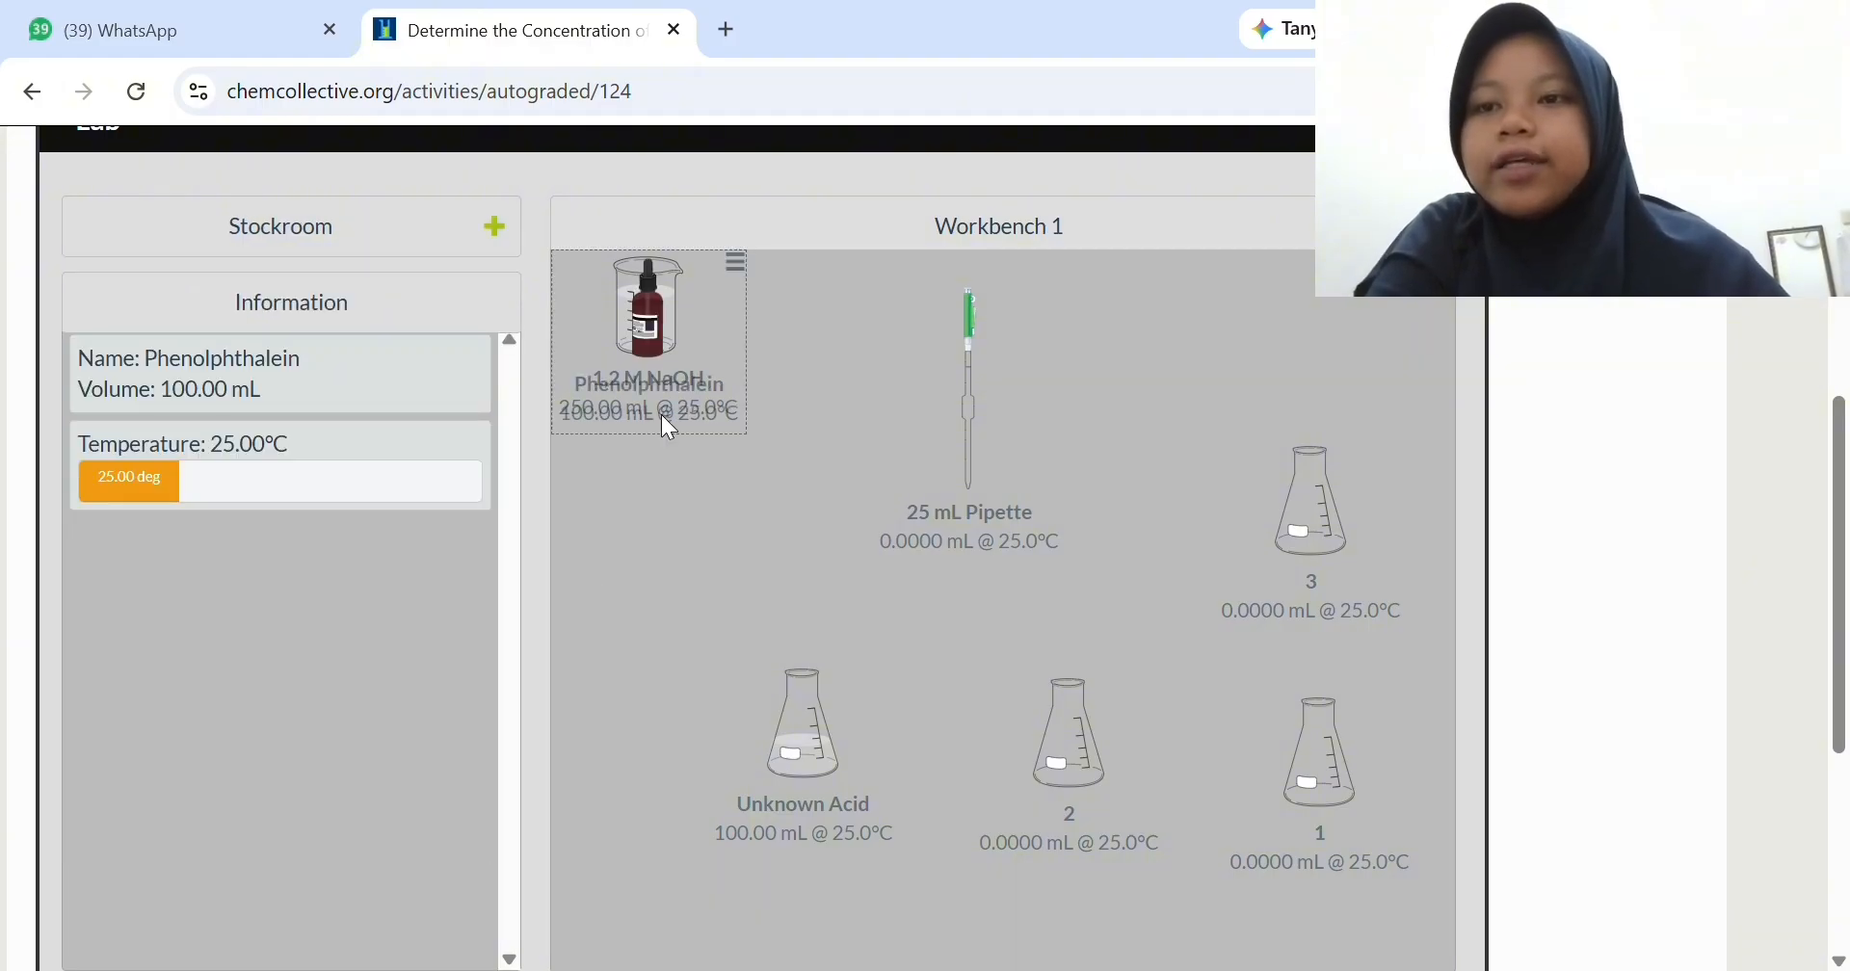
drag(655, 329, 655, 593)
drag(654, 364, 549, 297)
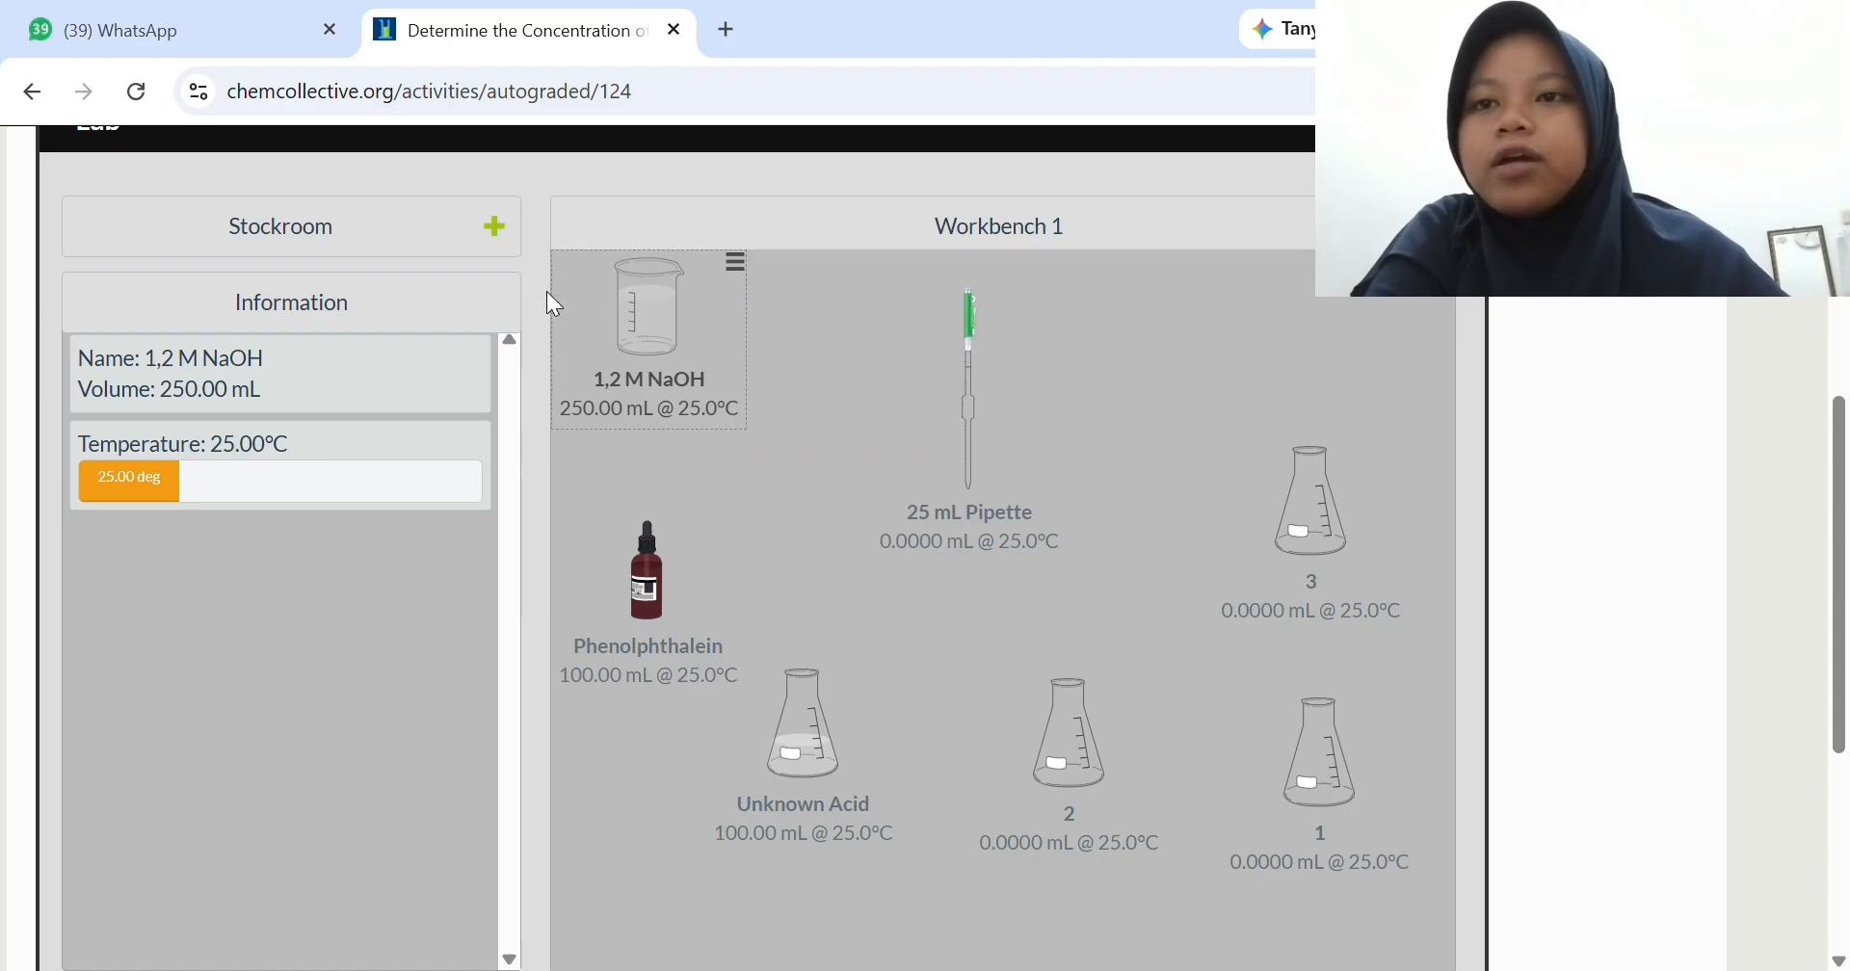
mouse_move(648, 559)
mouse_down()
mouse_move(746, 527)
mouse_move(626, 541)
mouse_up()
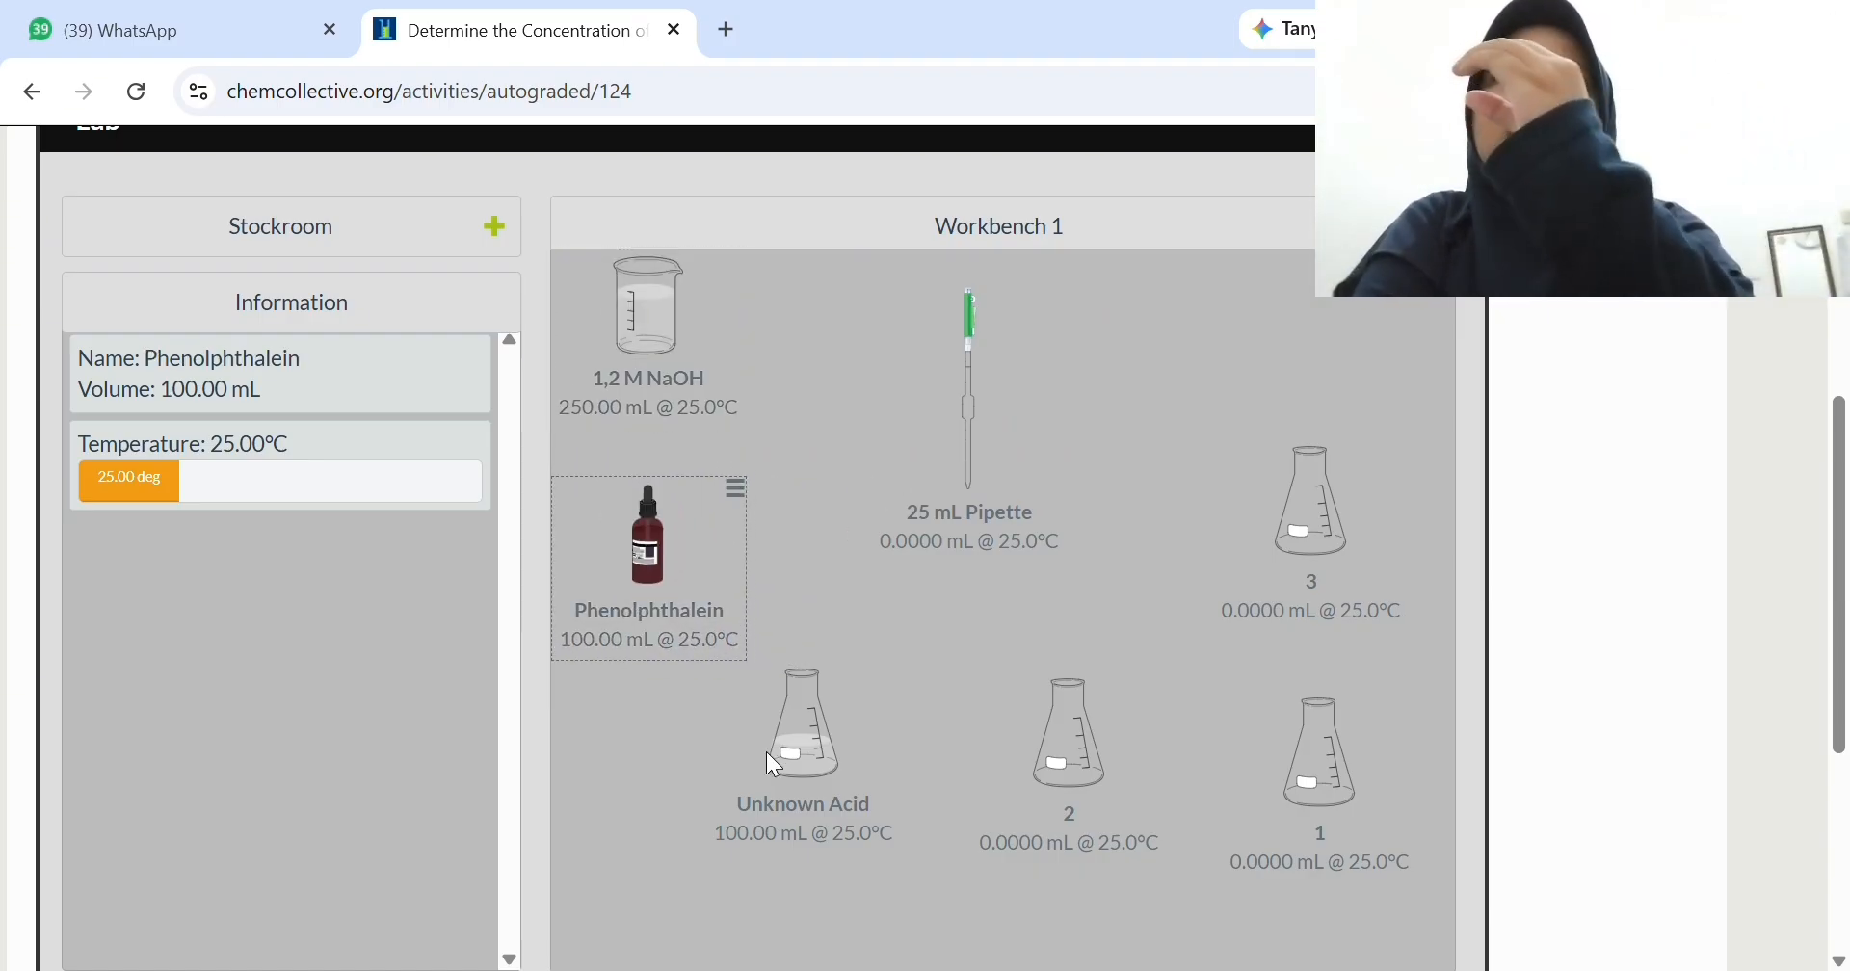
- Withdraw 25 mL of Unknown Acid with the 25 mL pipette and pour it into flask 2
drag(767, 752, 844, 714)
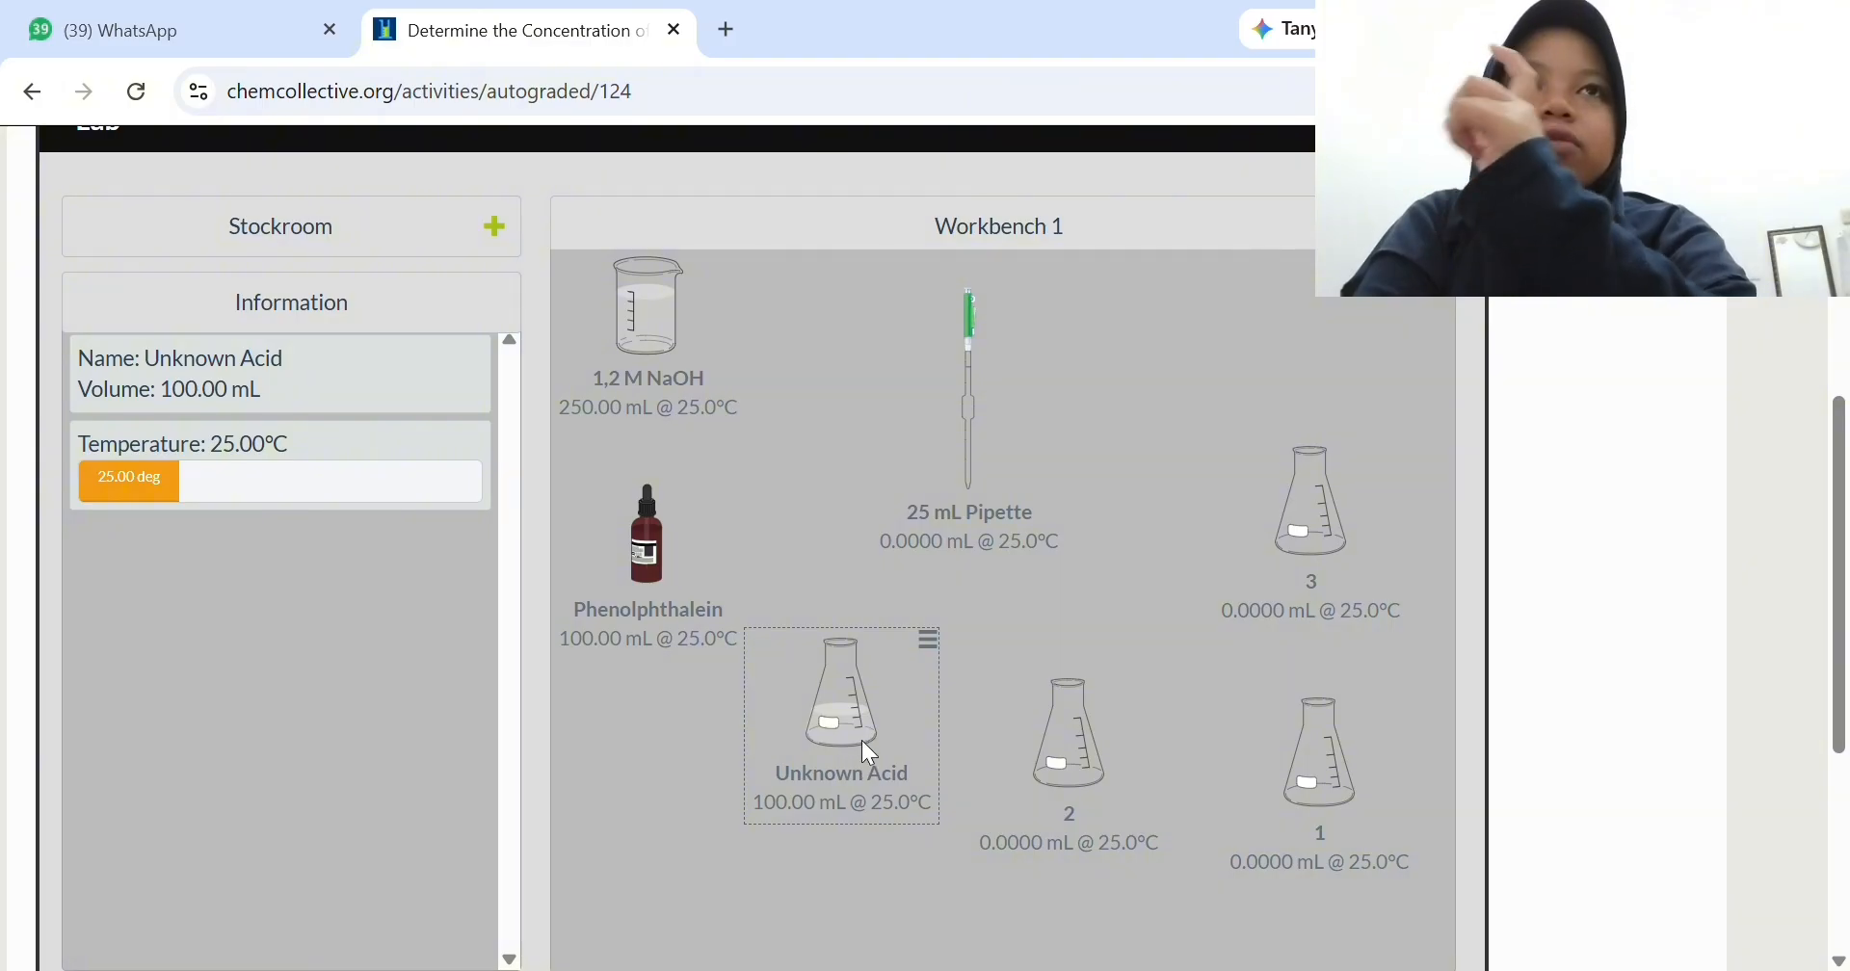
drag(971, 382, 859, 691)
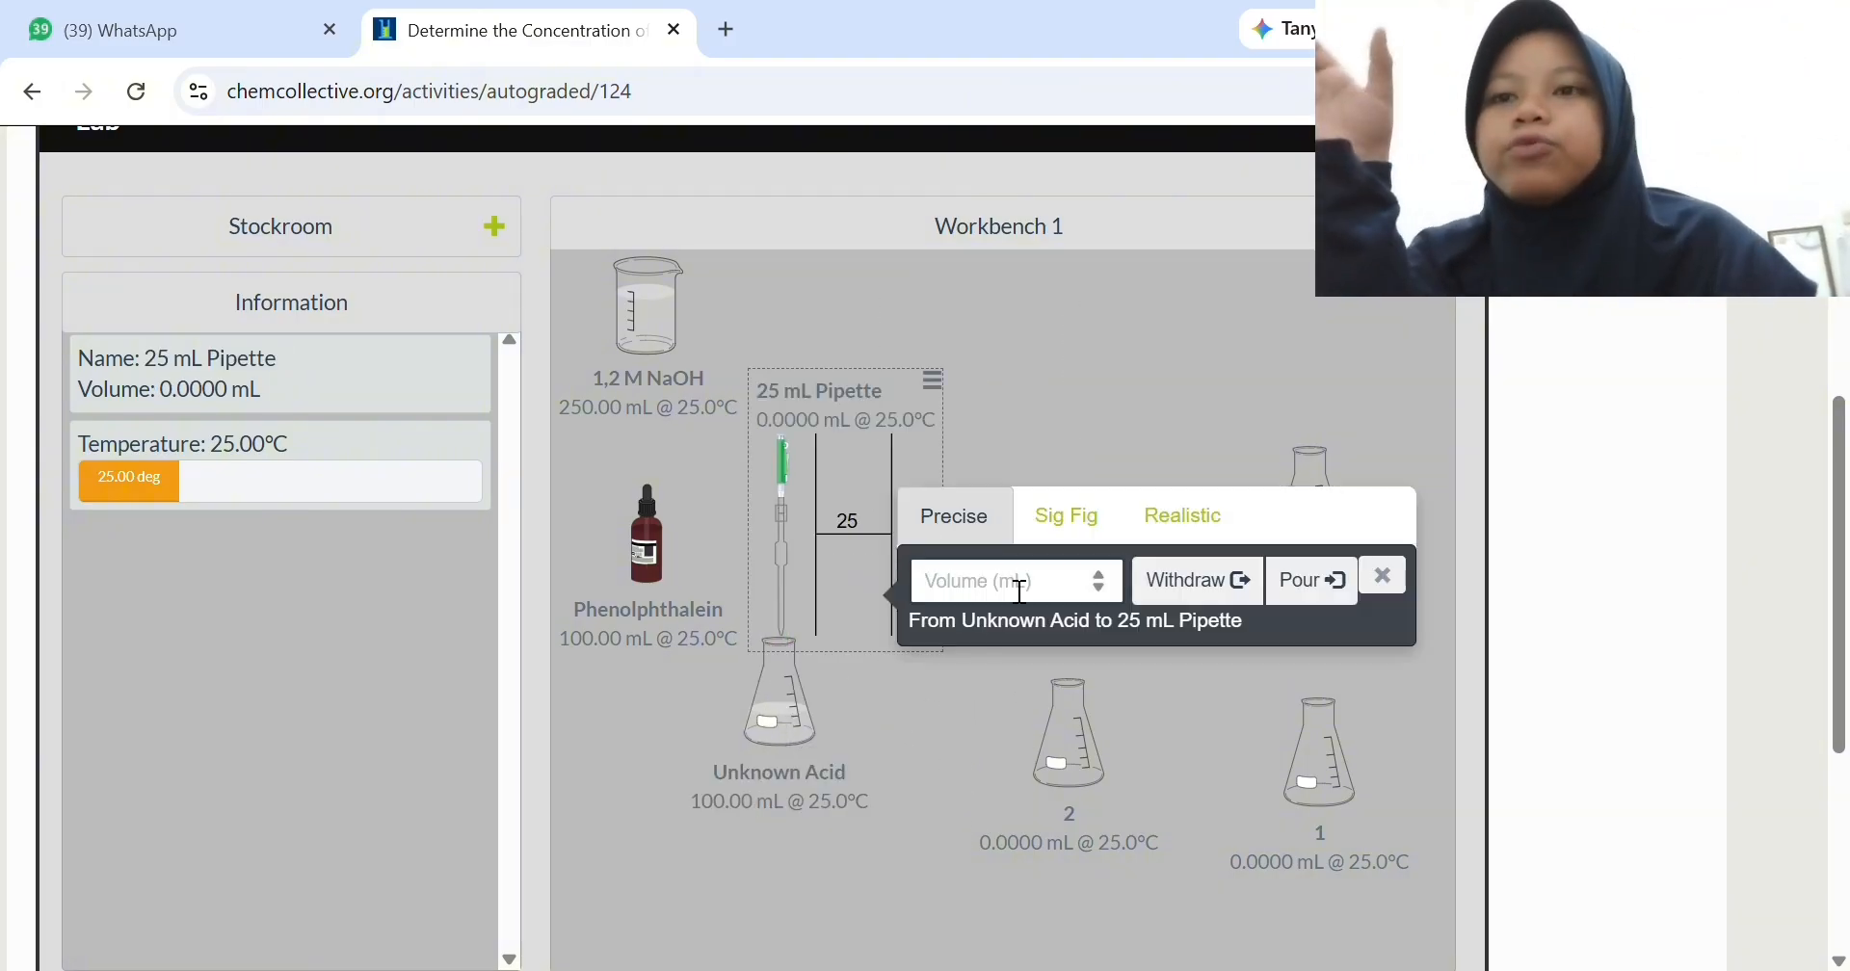
text(25)
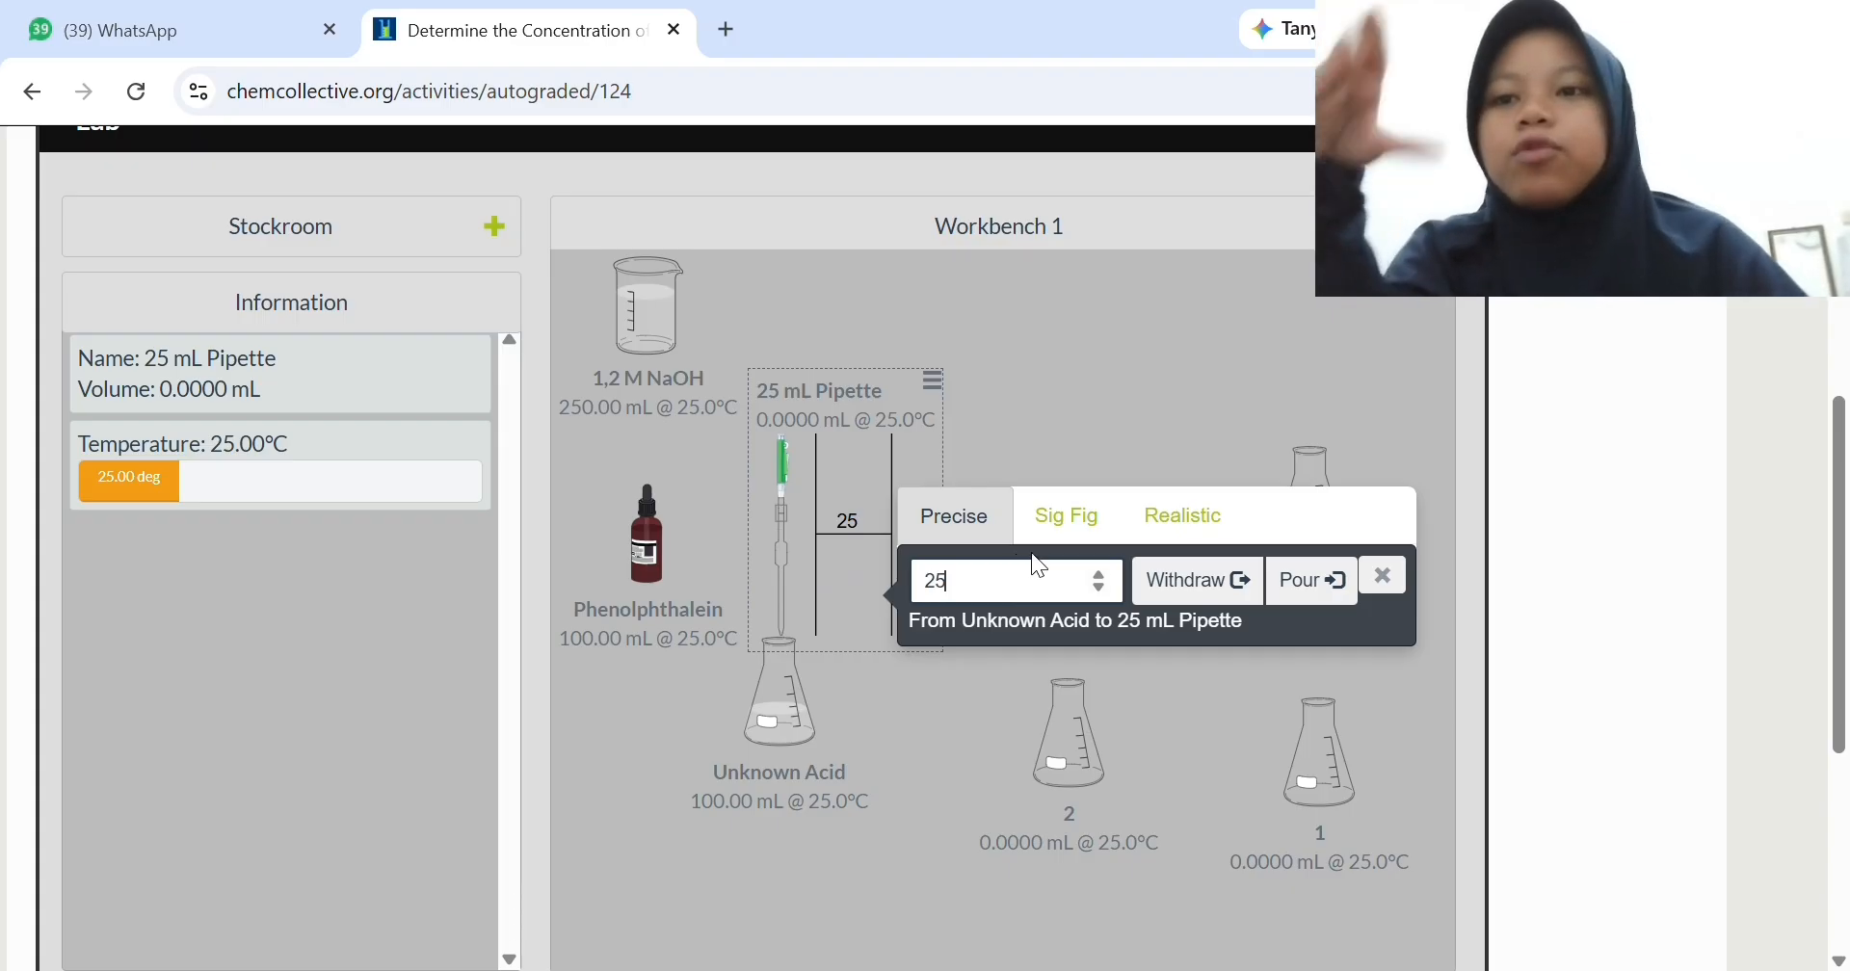
click(1199, 585)
click(1385, 578)
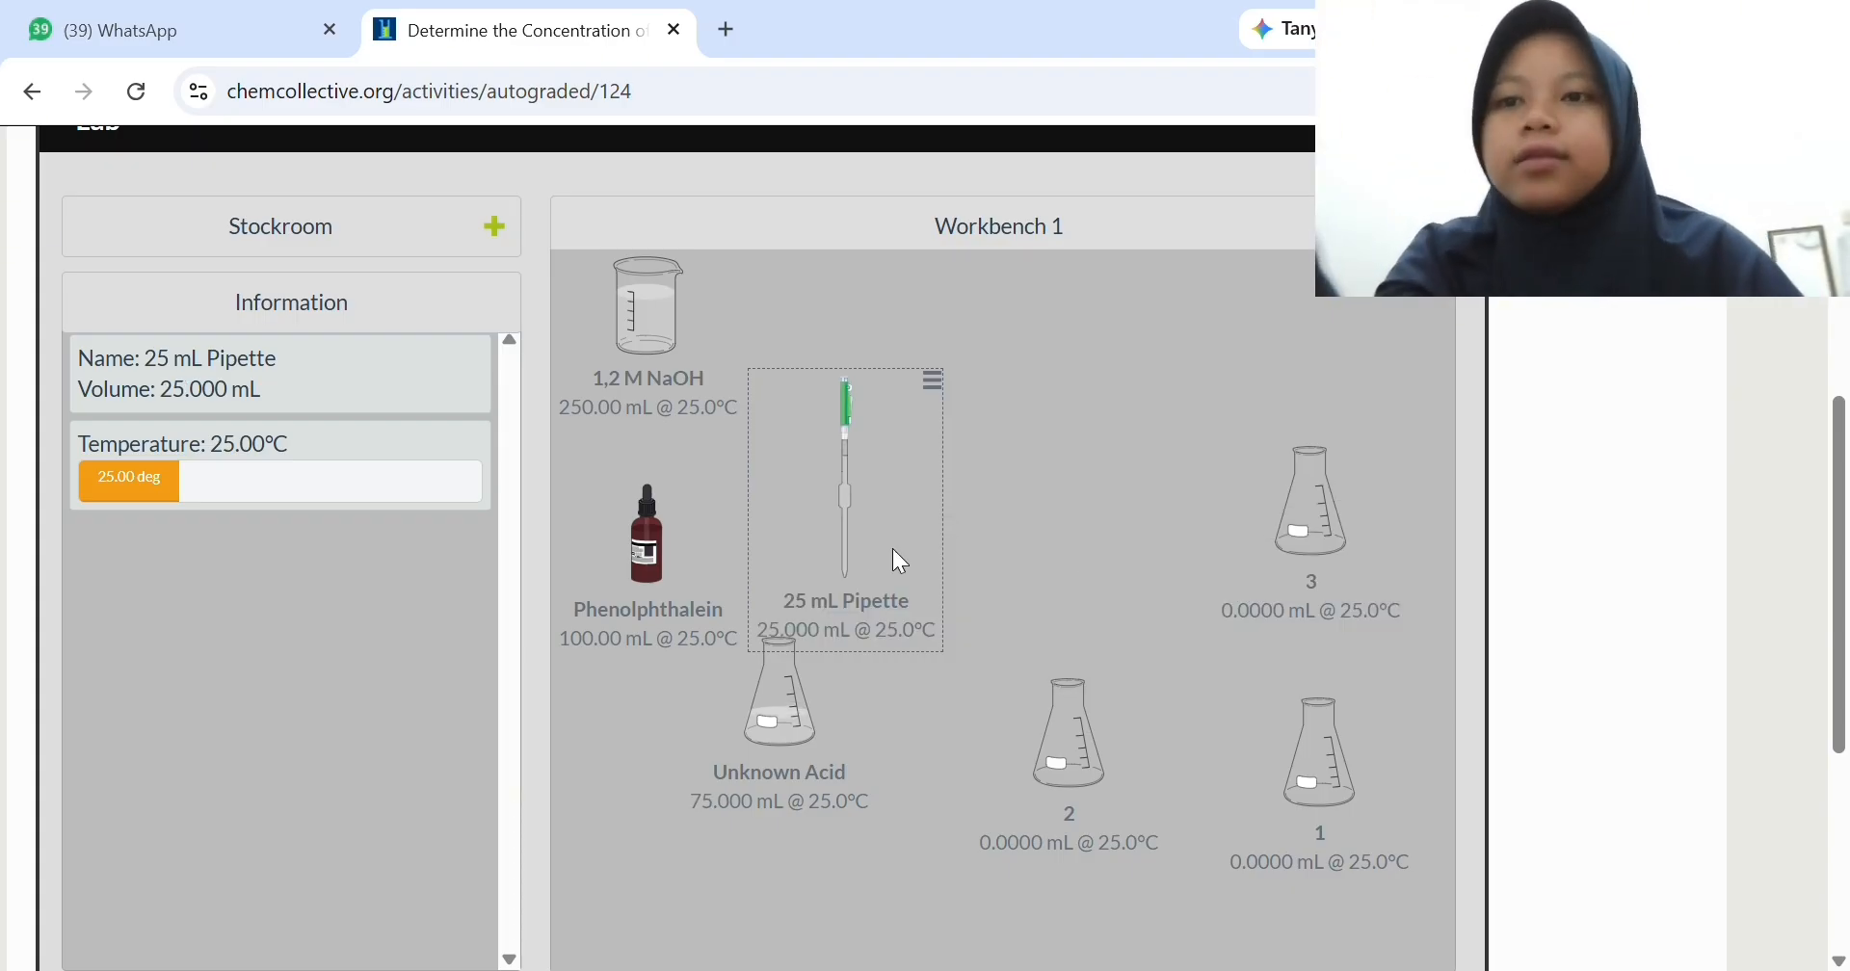
drag(892, 547, 1050, 755)
text(25)
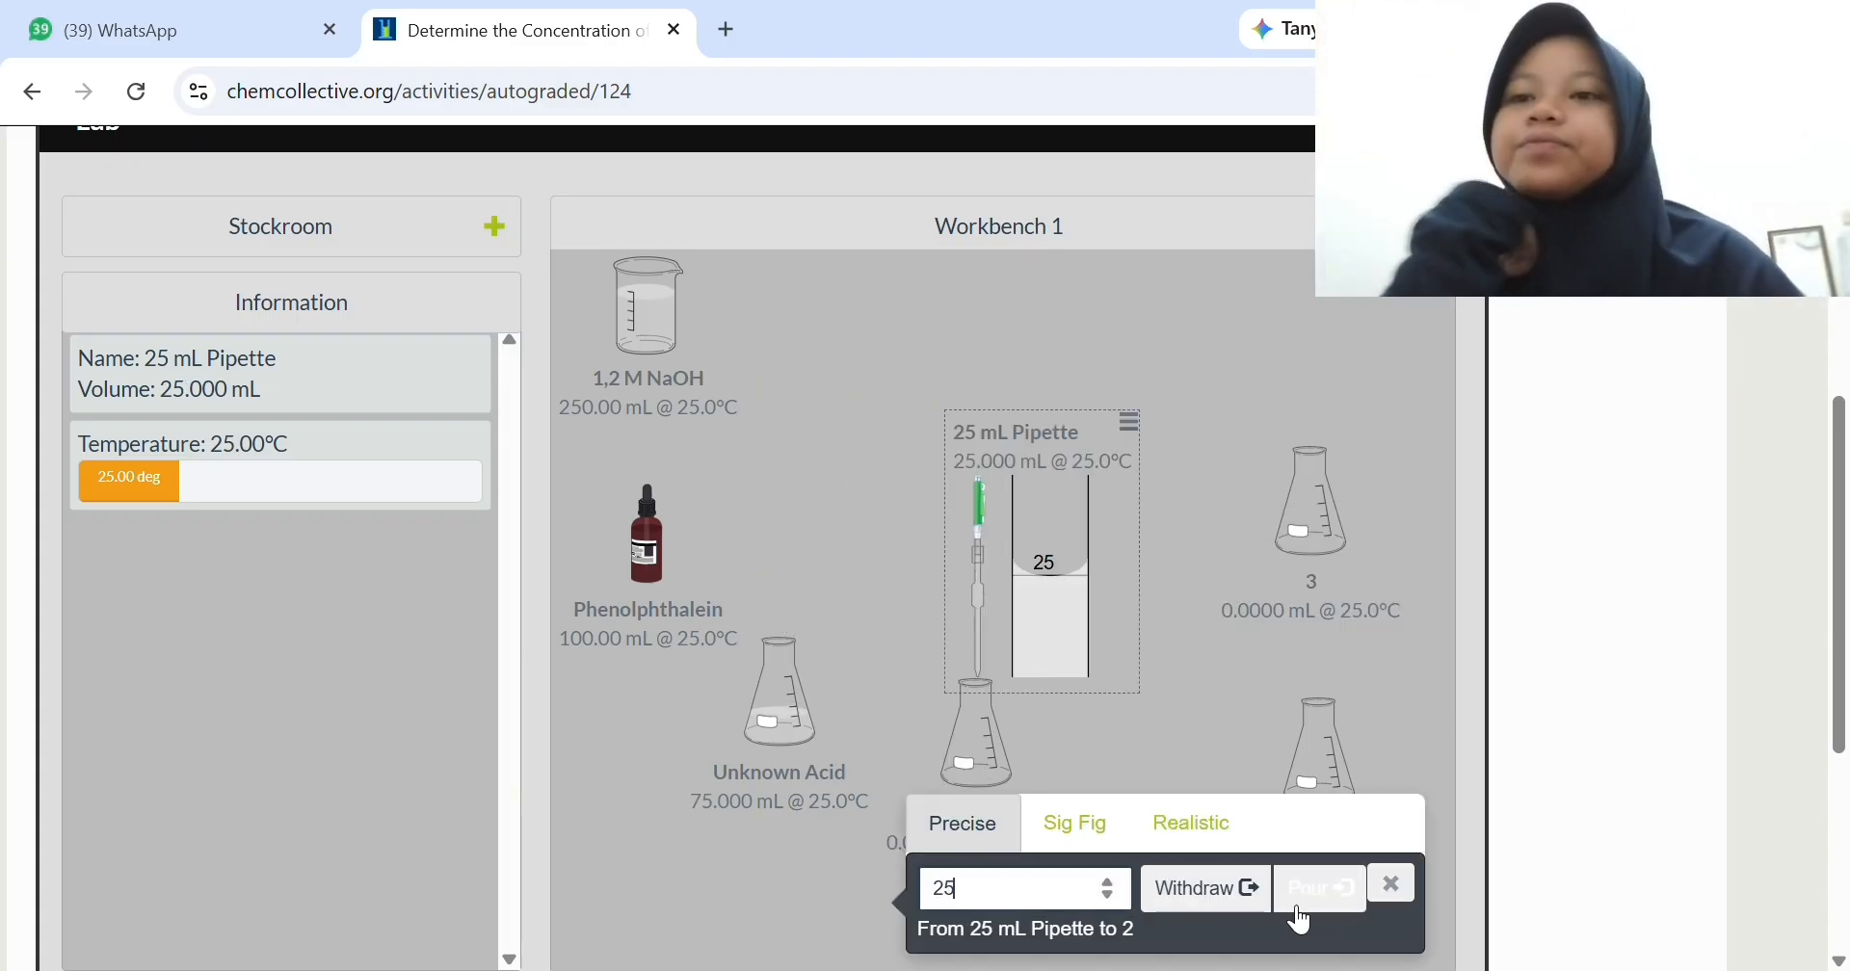
click(1325, 898)
click(1391, 883)
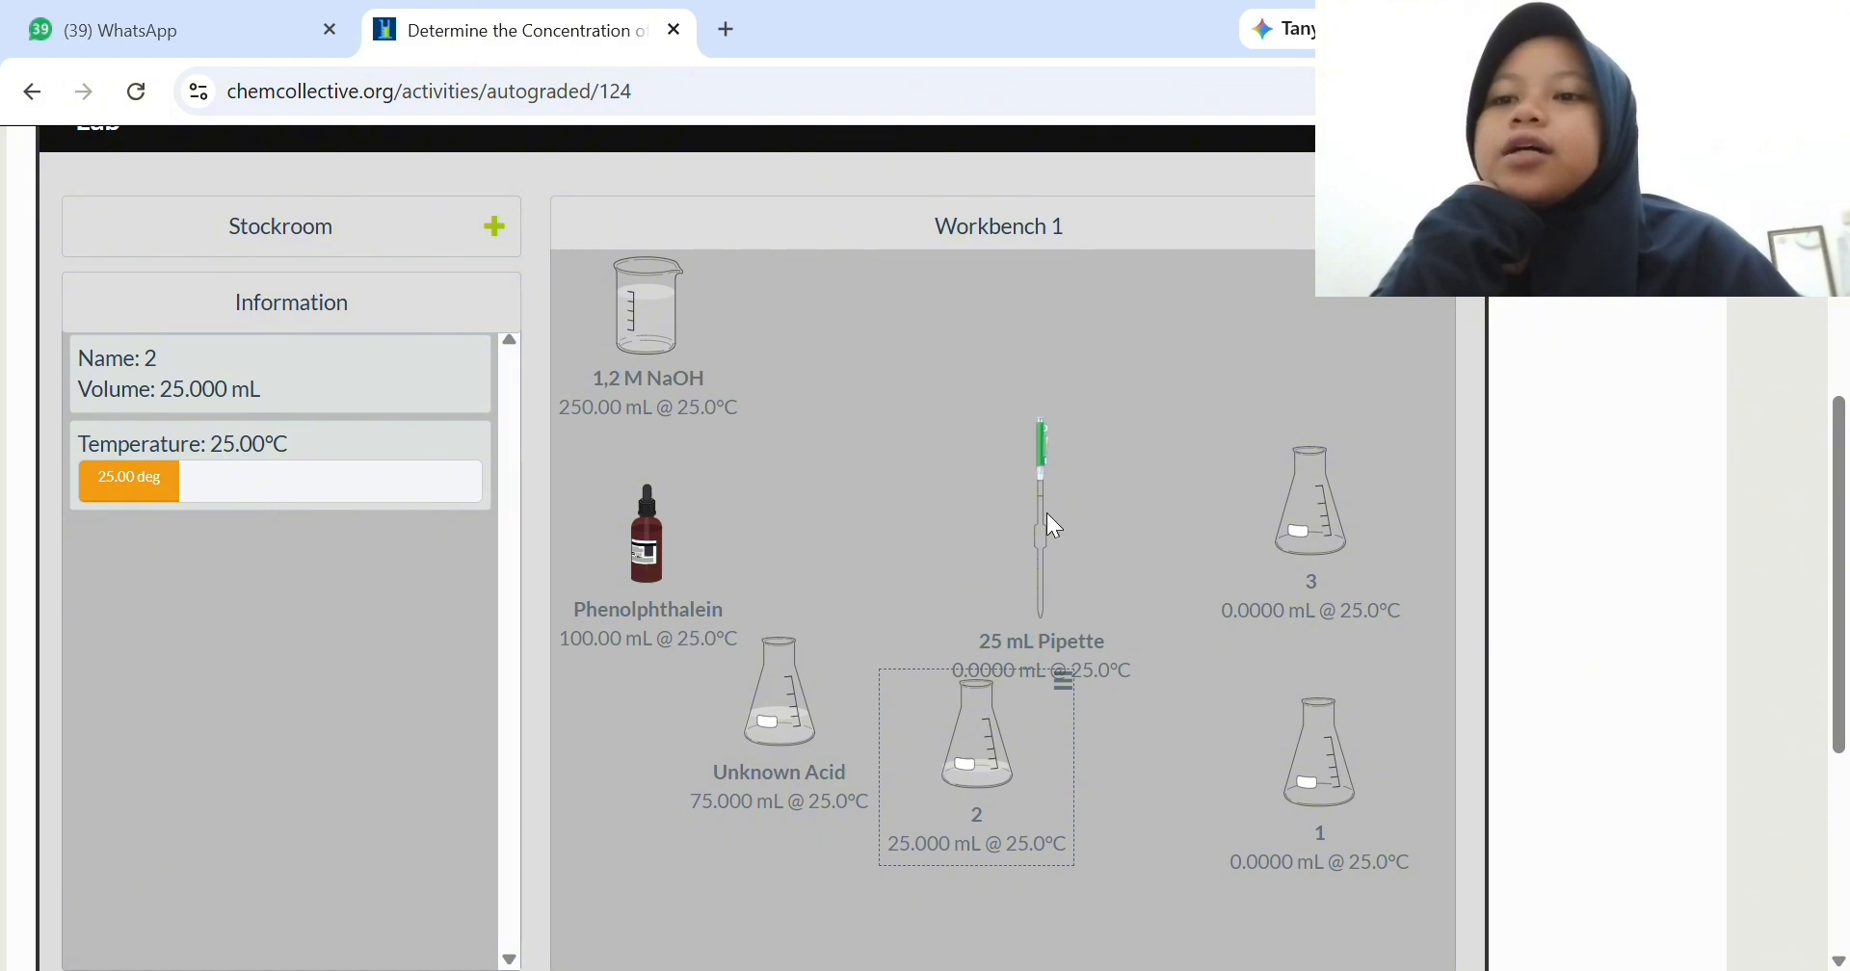
- Pipette another 25 mL of Unknown Acid into flask 3 and move the Unknown Acid flask to the middle of the workbench
drag(1047, 513, 795, 705)
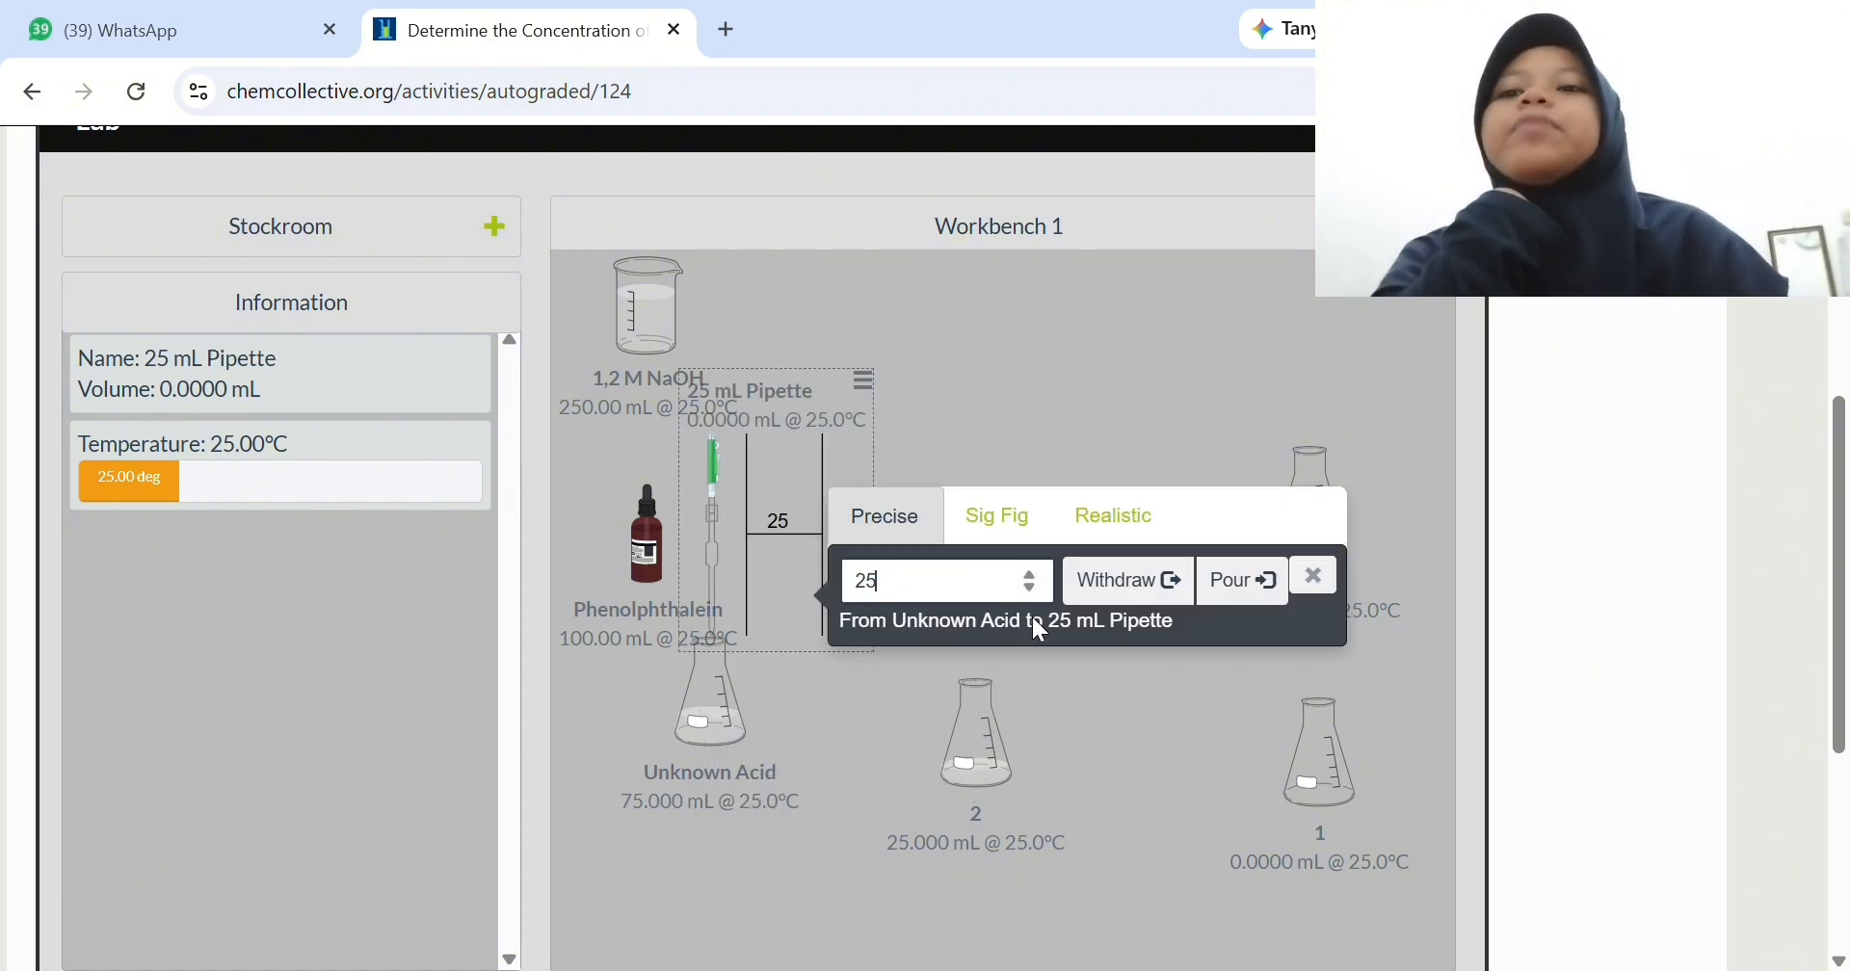
text(25)
click(1171, 580)
click(1313, 576)
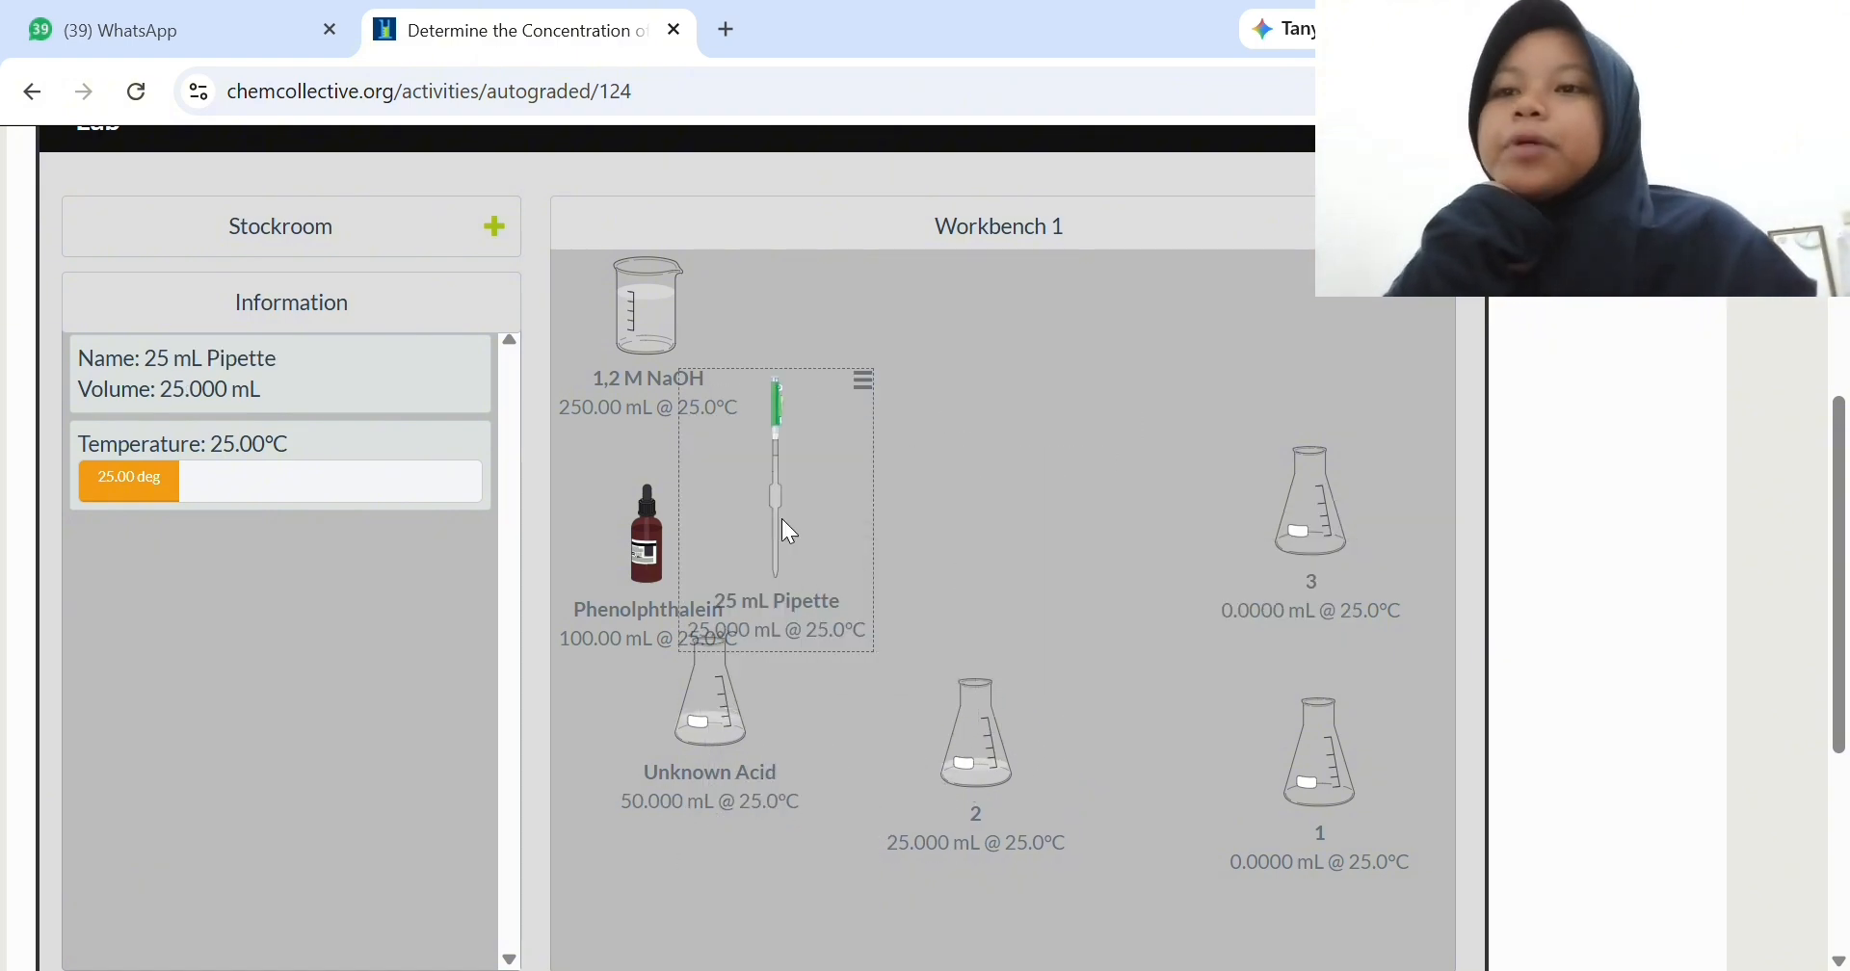
drag(788, 532, 1310, 518)
text(25)
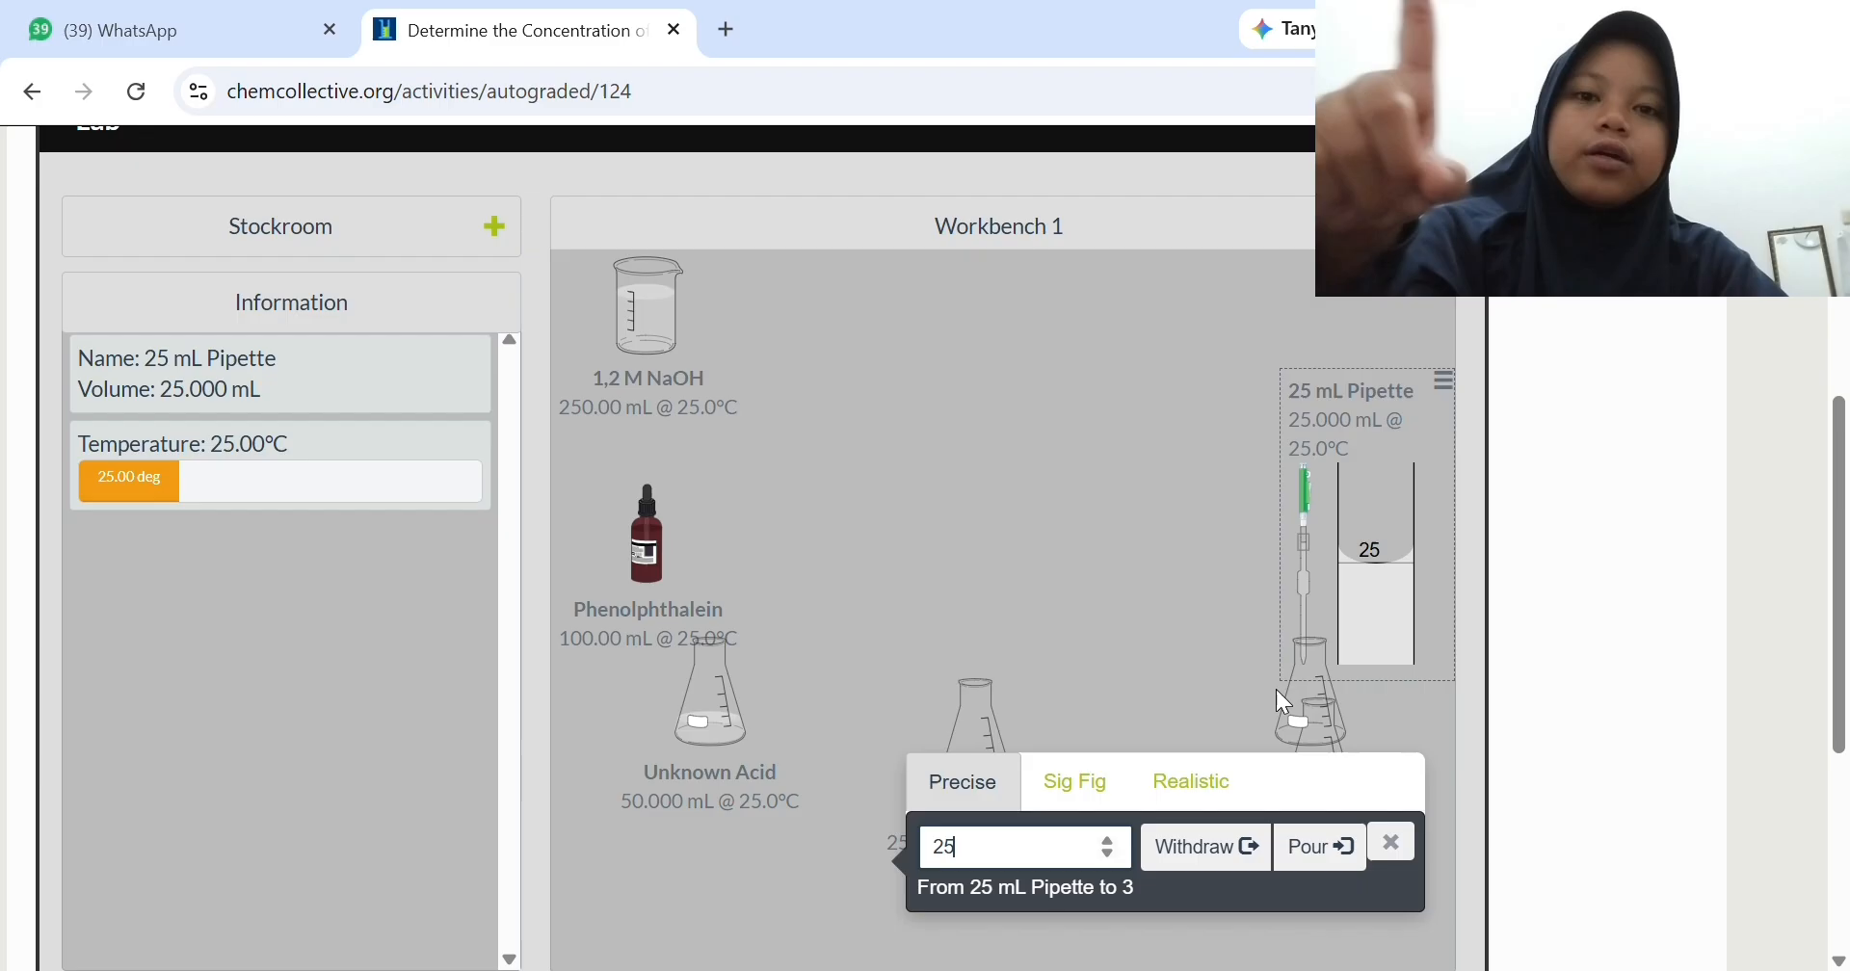
click(1335, 858)
click(751, 708)
drag(751, 708, 1053, 496)
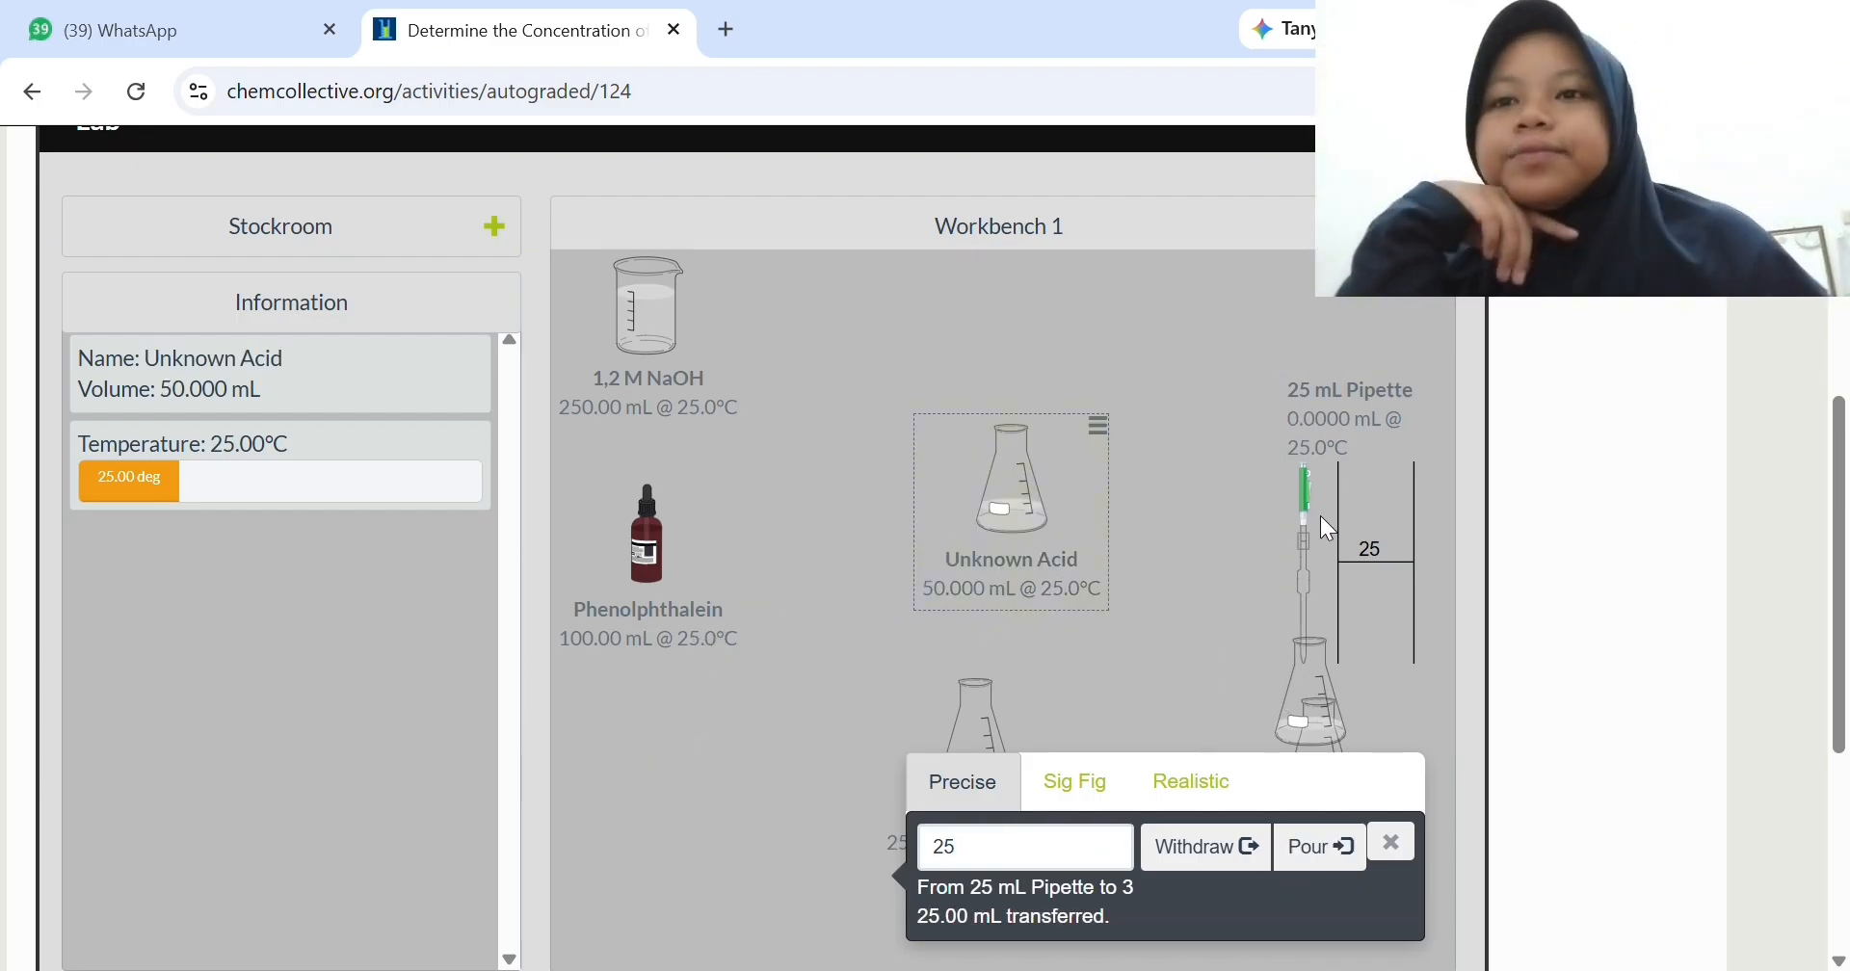
click(1390, 843)
- Withdraw a third 25 mL portion of Unknown Acid and pour it into flask 1, moving flask 3 clear of it
drag(1393, 516, 1059, 717)
click(1173, 834)
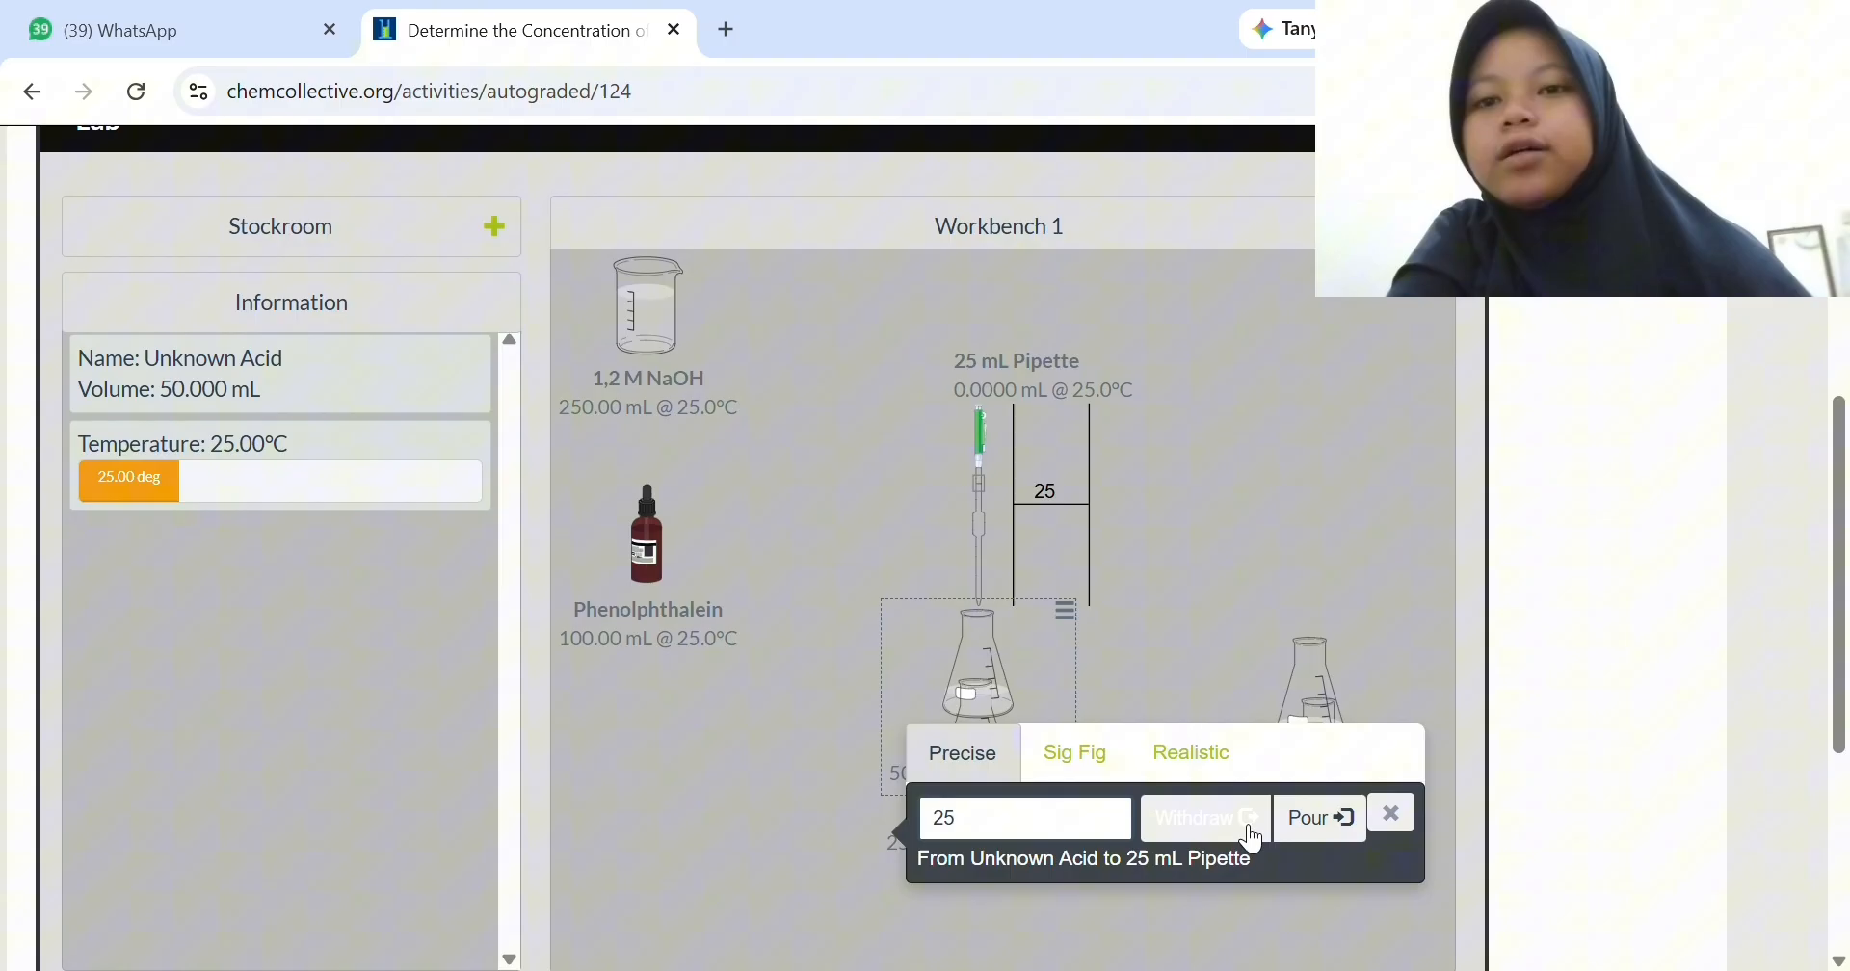
click(1390, 814)
drag(1330, 694, 1327, 474)
drag(1042, 462, 1296, 736)
text(25)
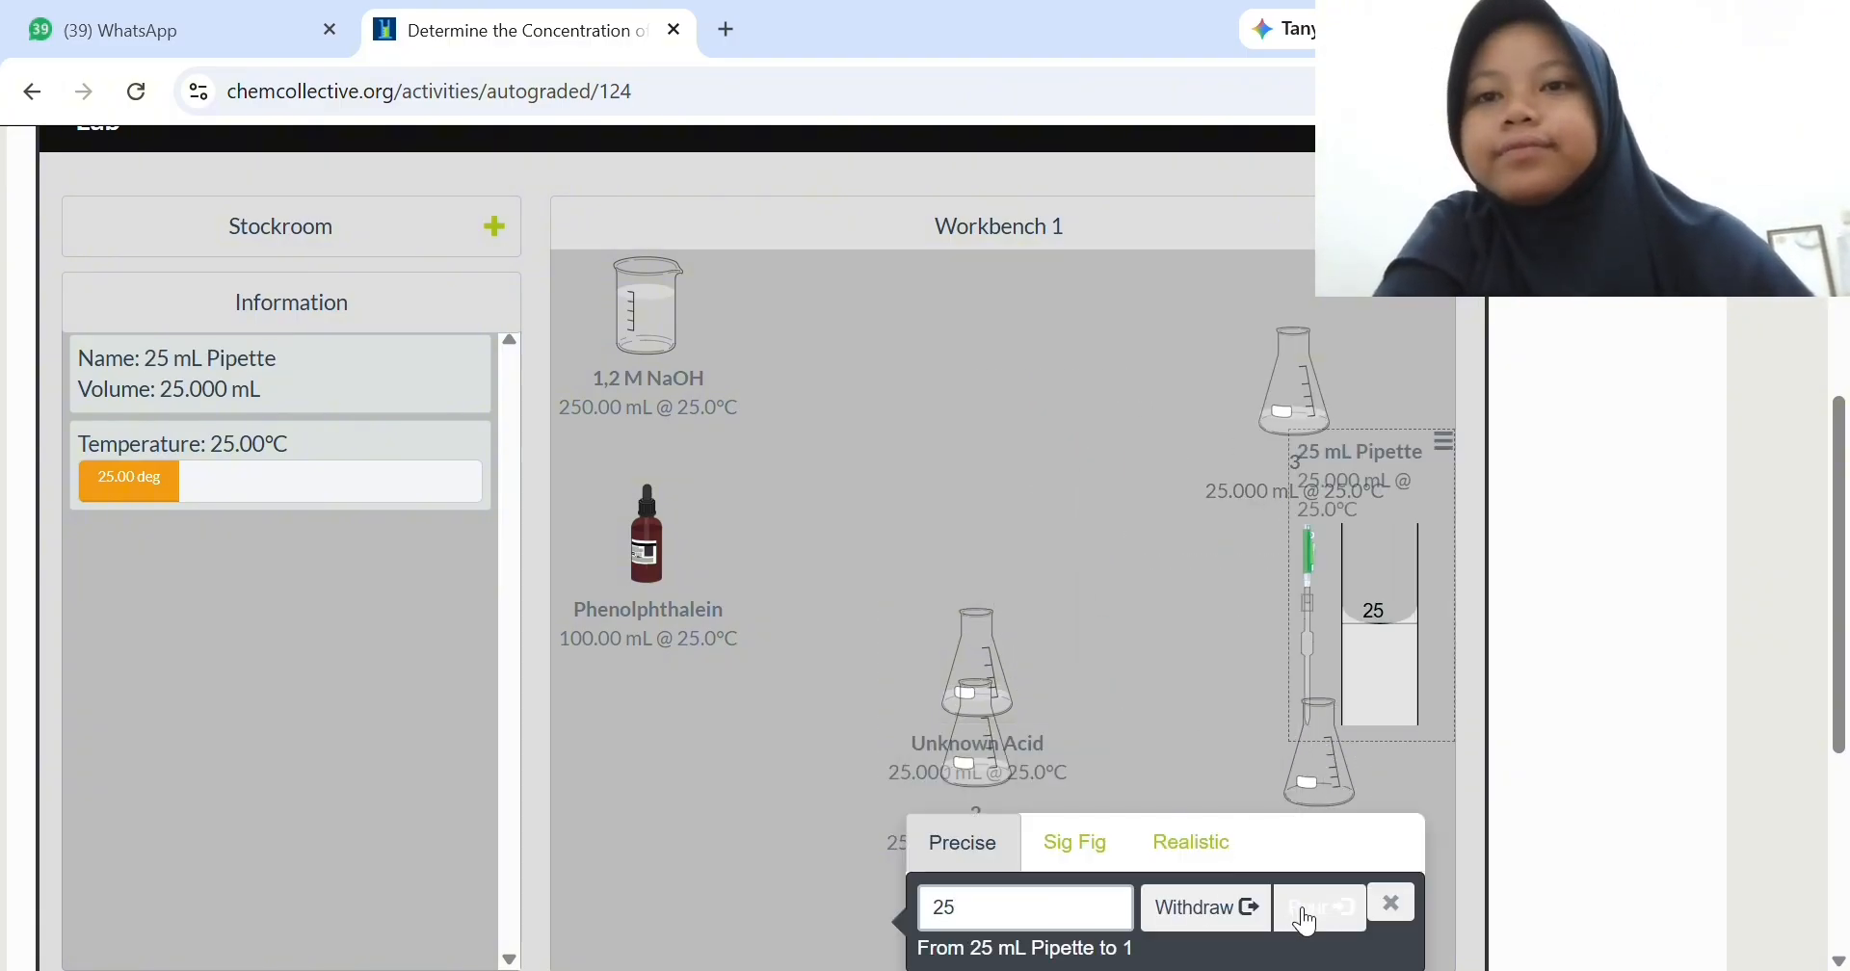
click(1320, 907)
click(1391, 903)
- Rearrange the workbench with the empty pipette beside the NaOH beaker, flask 2 beside flask 3, flask 1 below flask 3 and the acid below the phenolphthalein
drag(1363, 640, 829, 476)
drag(977, 677, 1055, 327)
drag(1312, 792, 1280, 634)
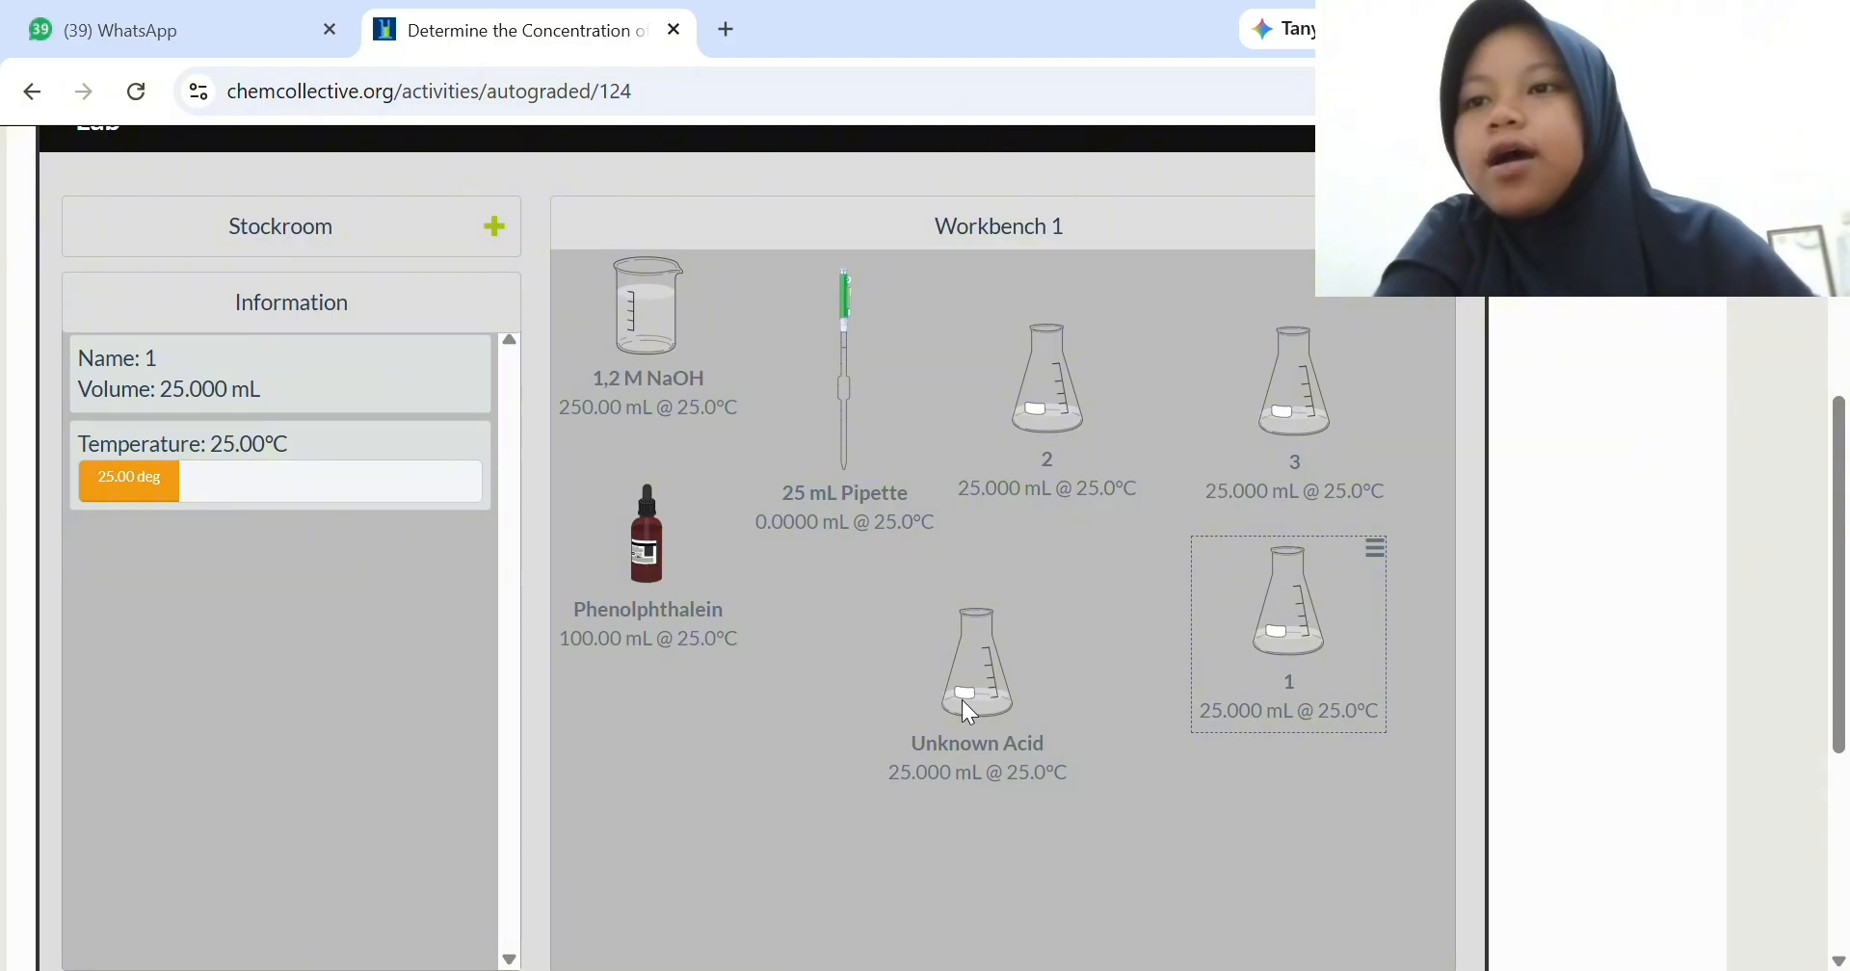
drag(969, 713, 669, 831)
- Pour about 3.15 mL of phenolphthalein into flask 2 using realistic transfer
drag(660, 545, 1153, 740)
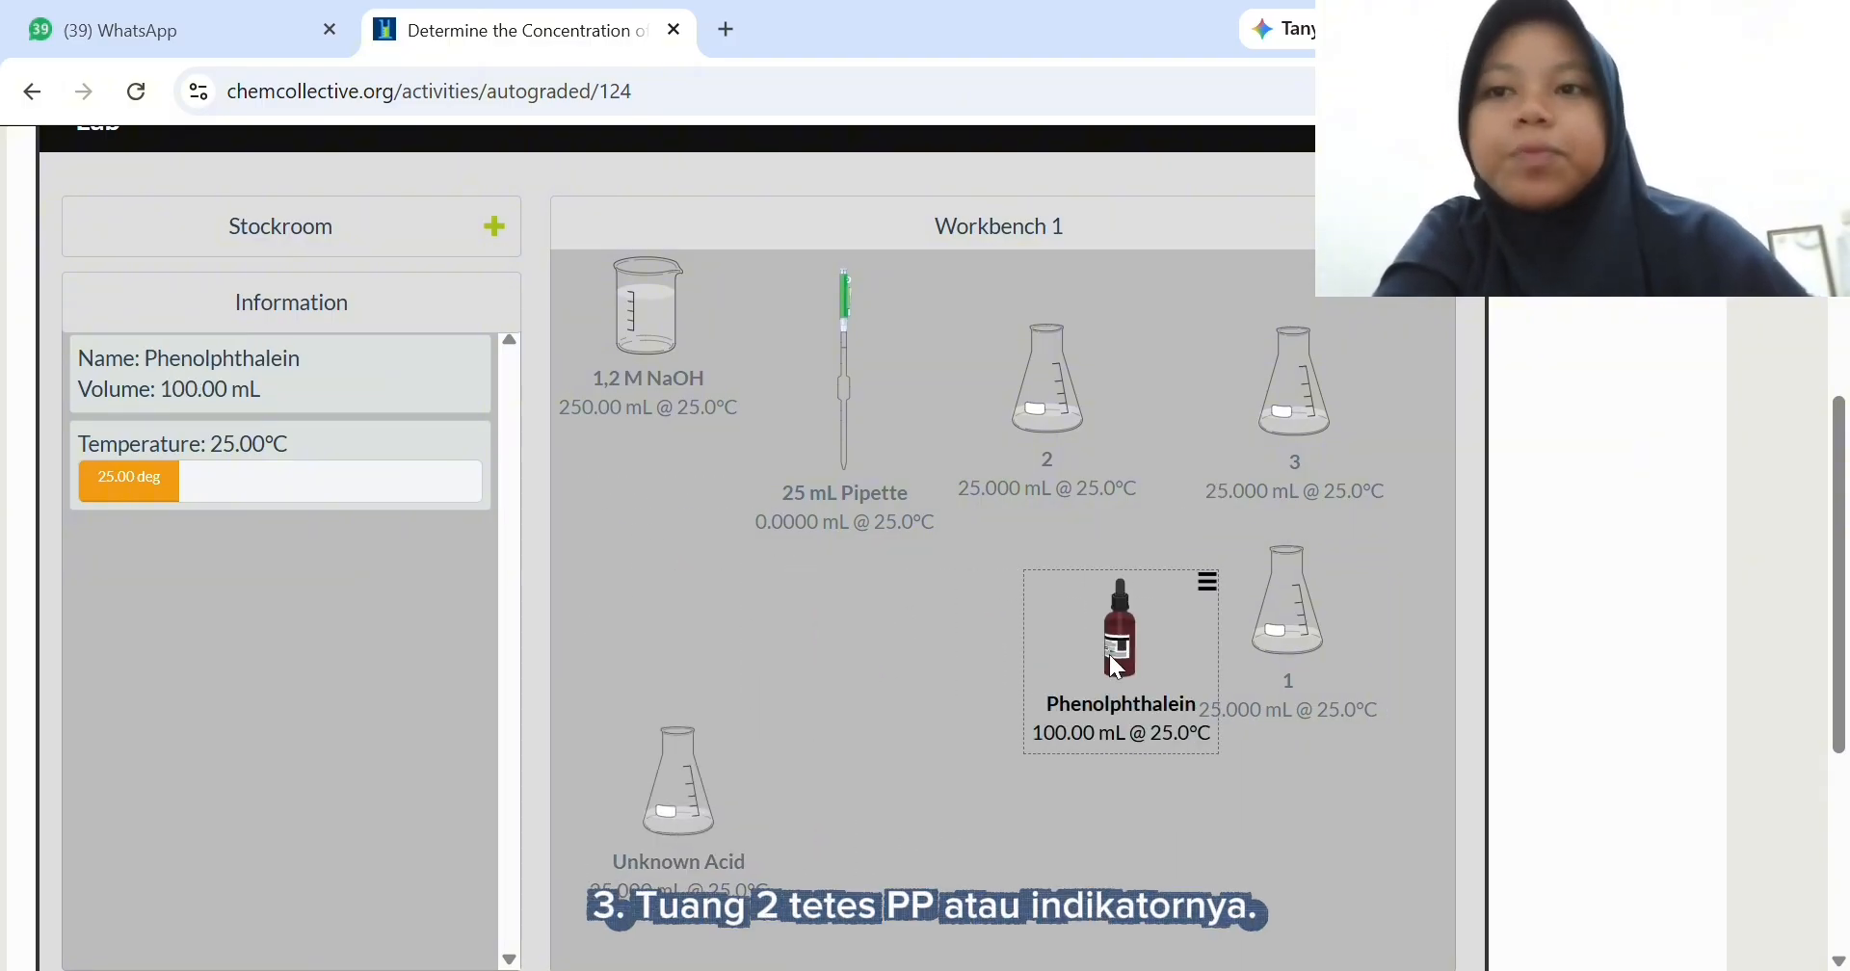
drag(1107, 655, 1074, 424)
click(1217, 683)
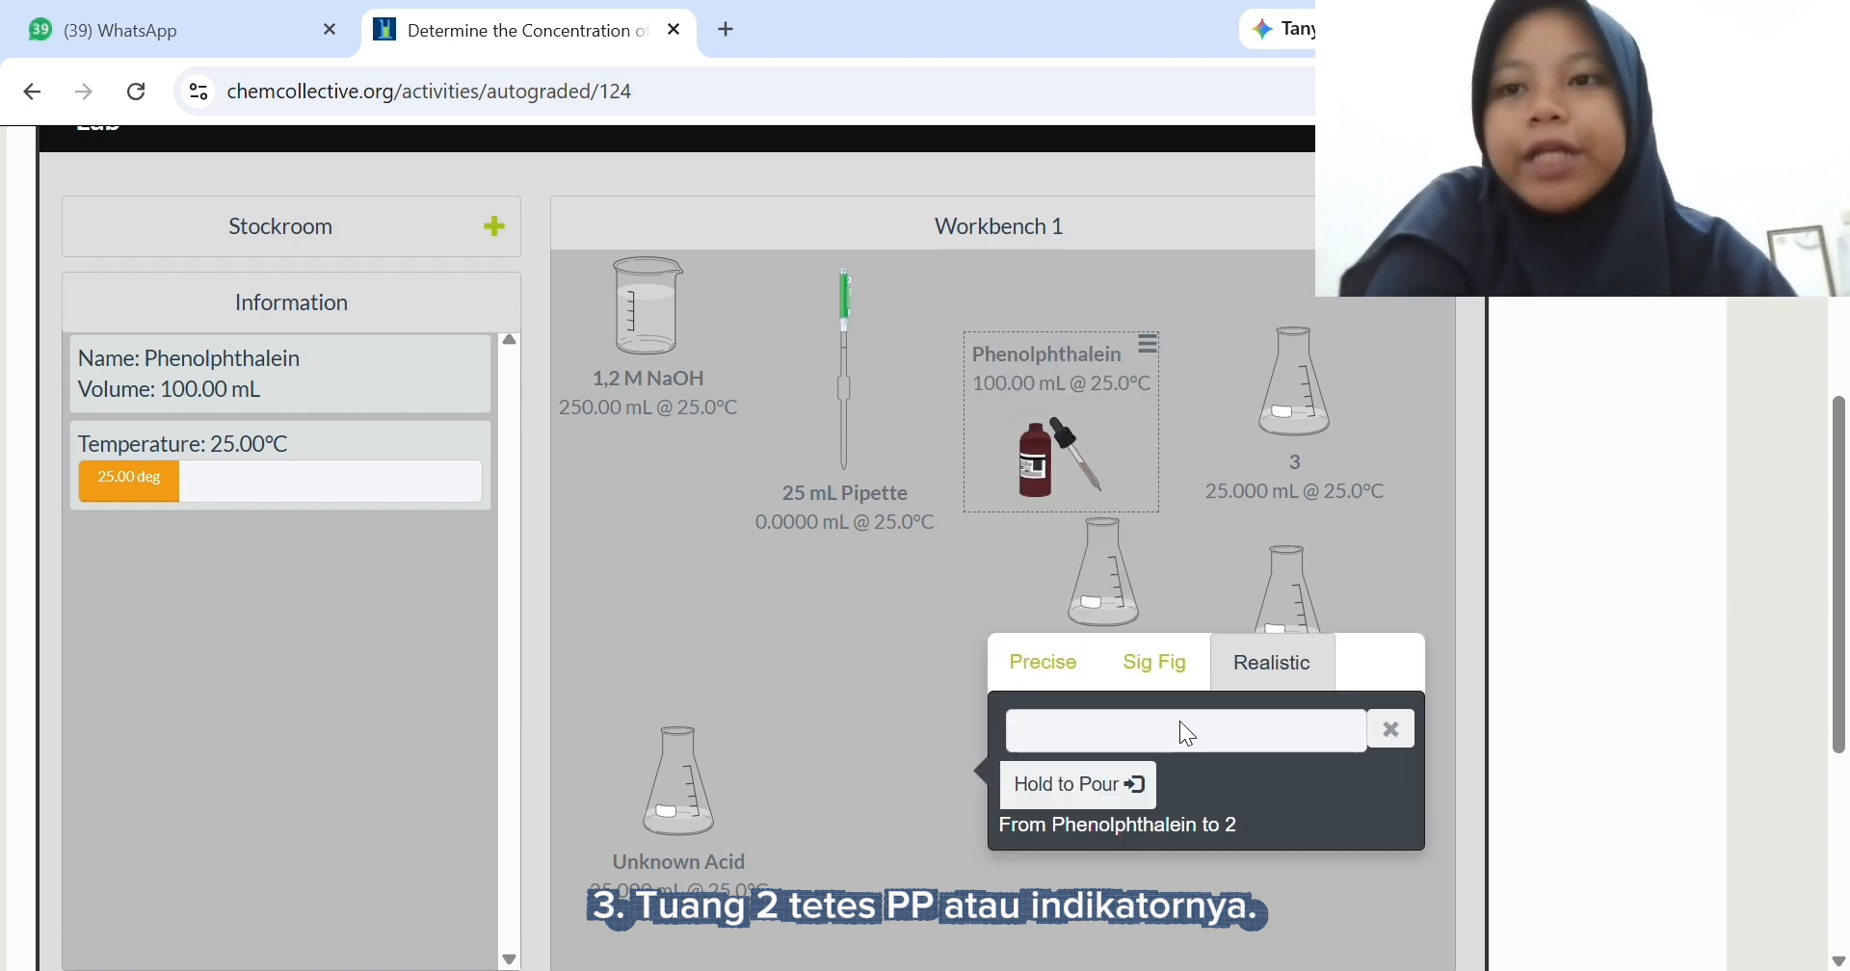
click(1104, 803)
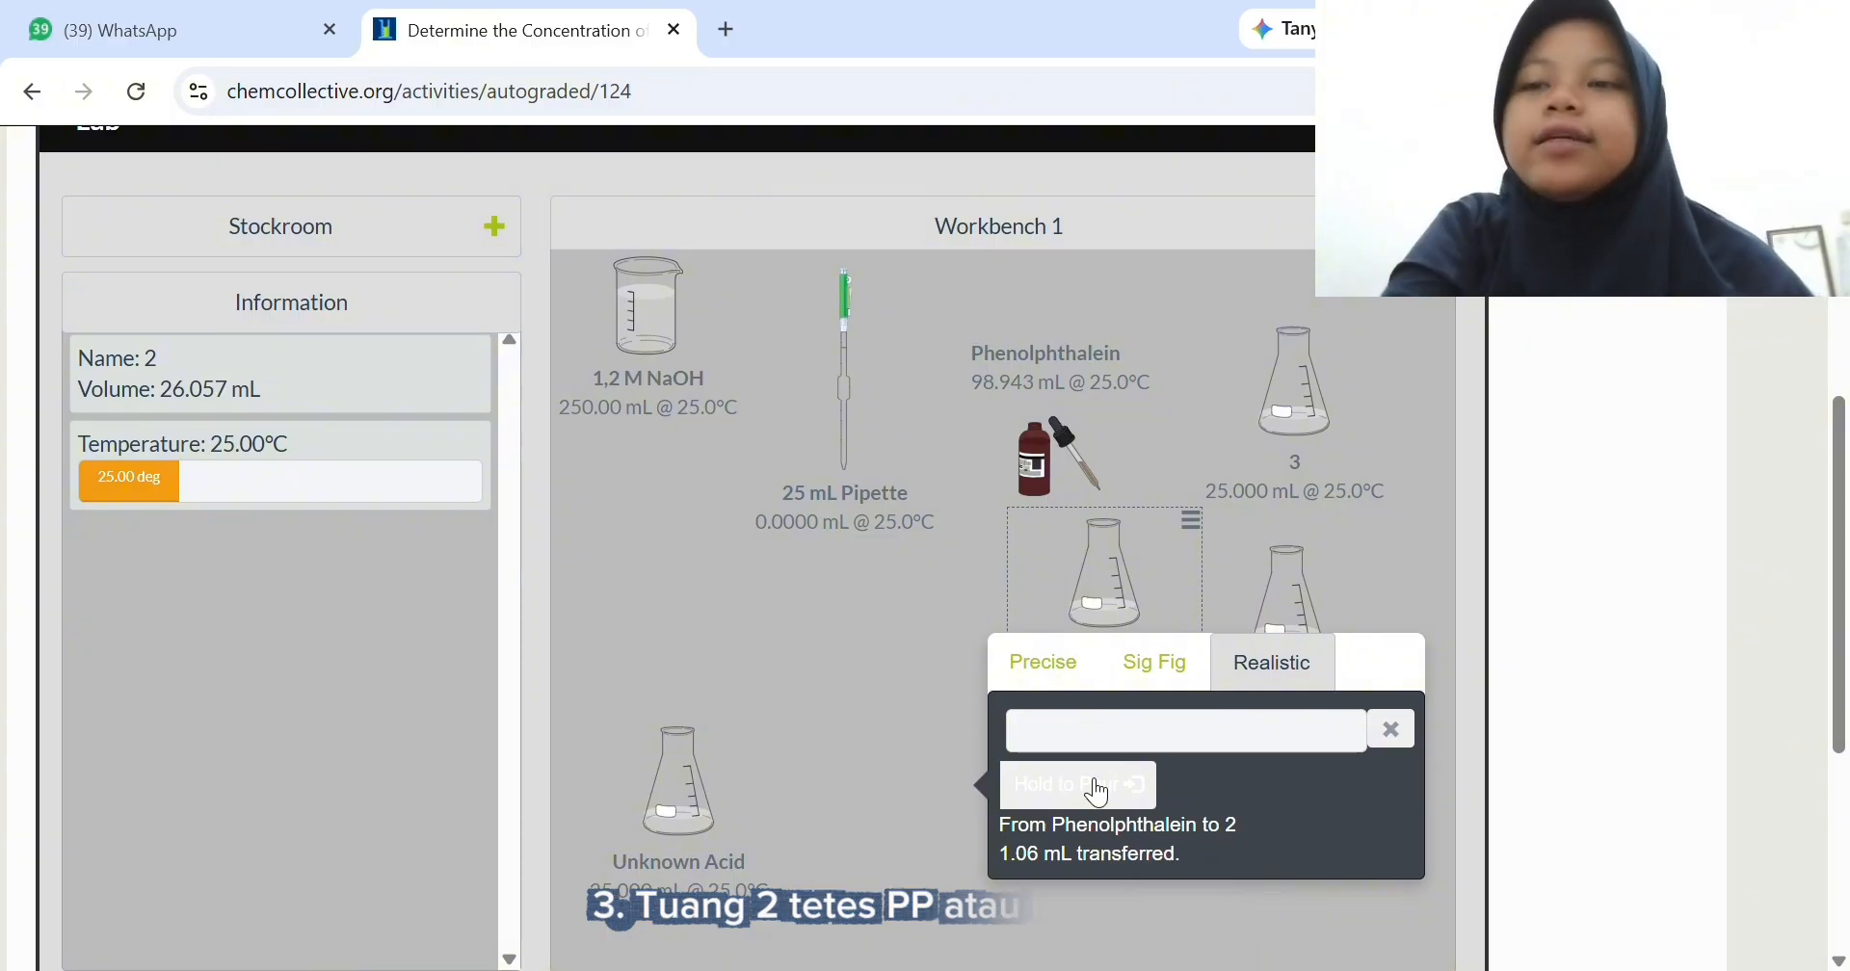
click(1095, 792)
click(1399, 744)
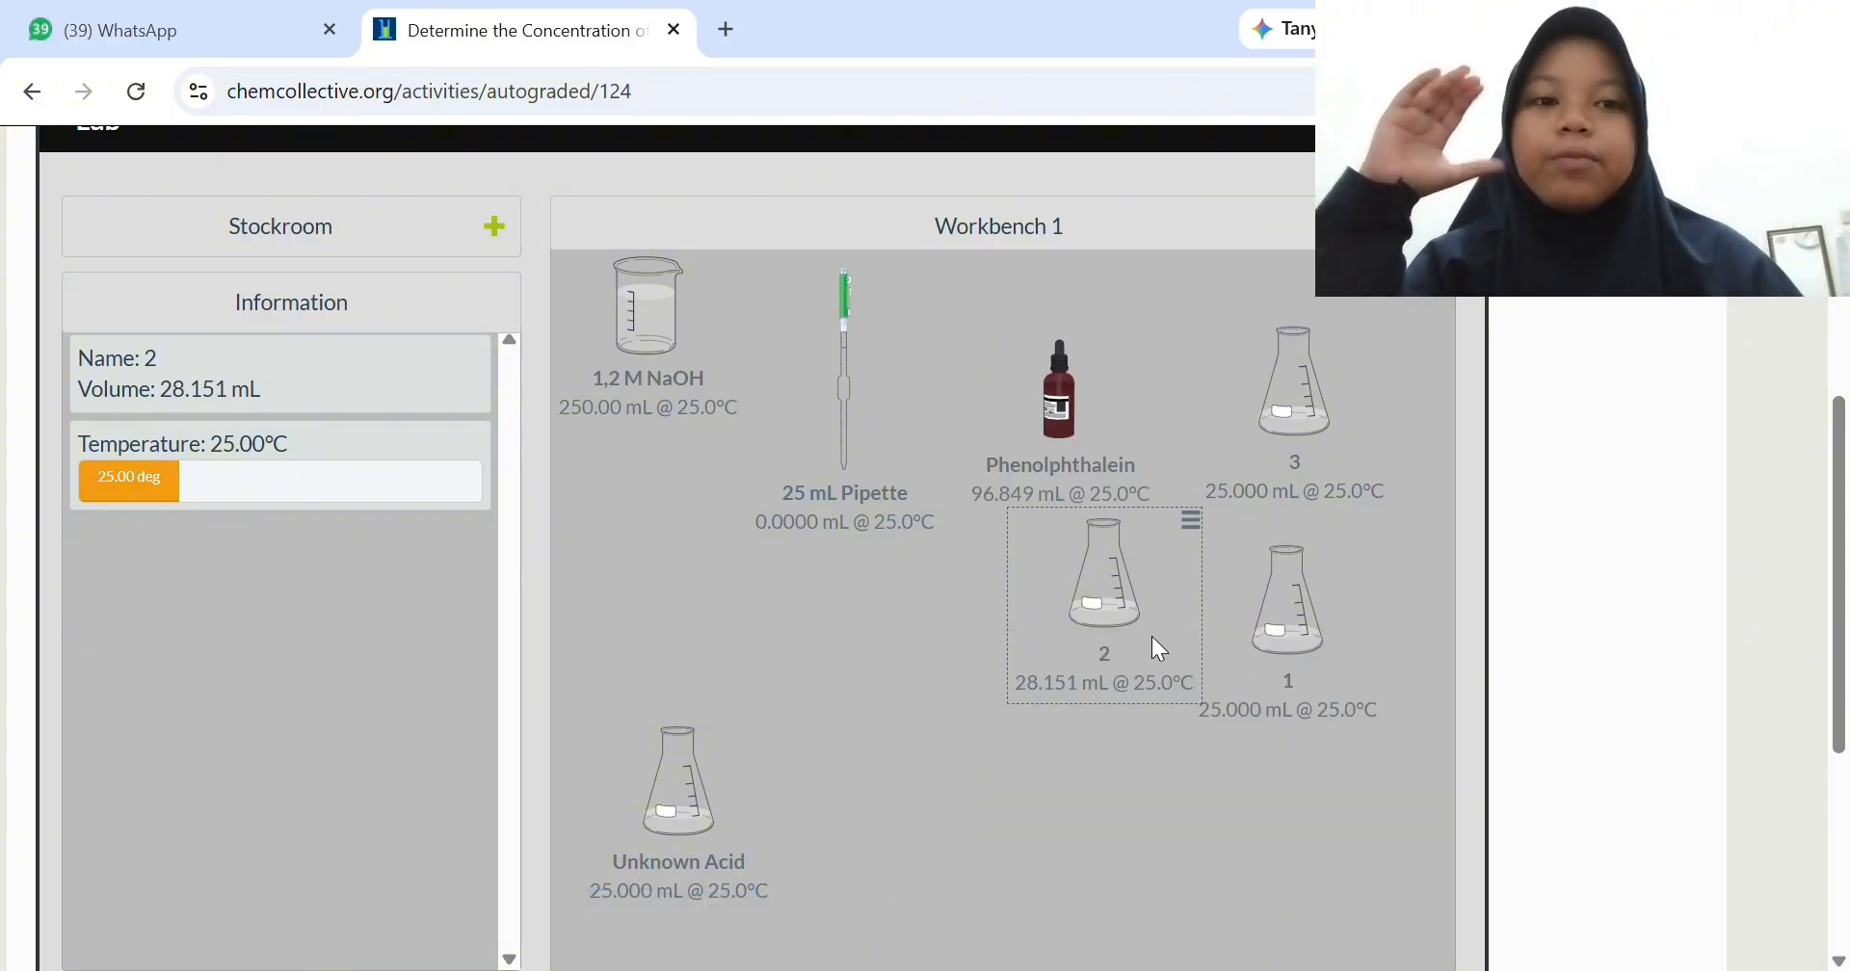
- Move flask 2 aside and pour about 3.18 mL of phenolphthalein into flask 1 using realistic transfer
drag(1152, 635, 1014, 770)
drag(1064, 405, 1308, 671)
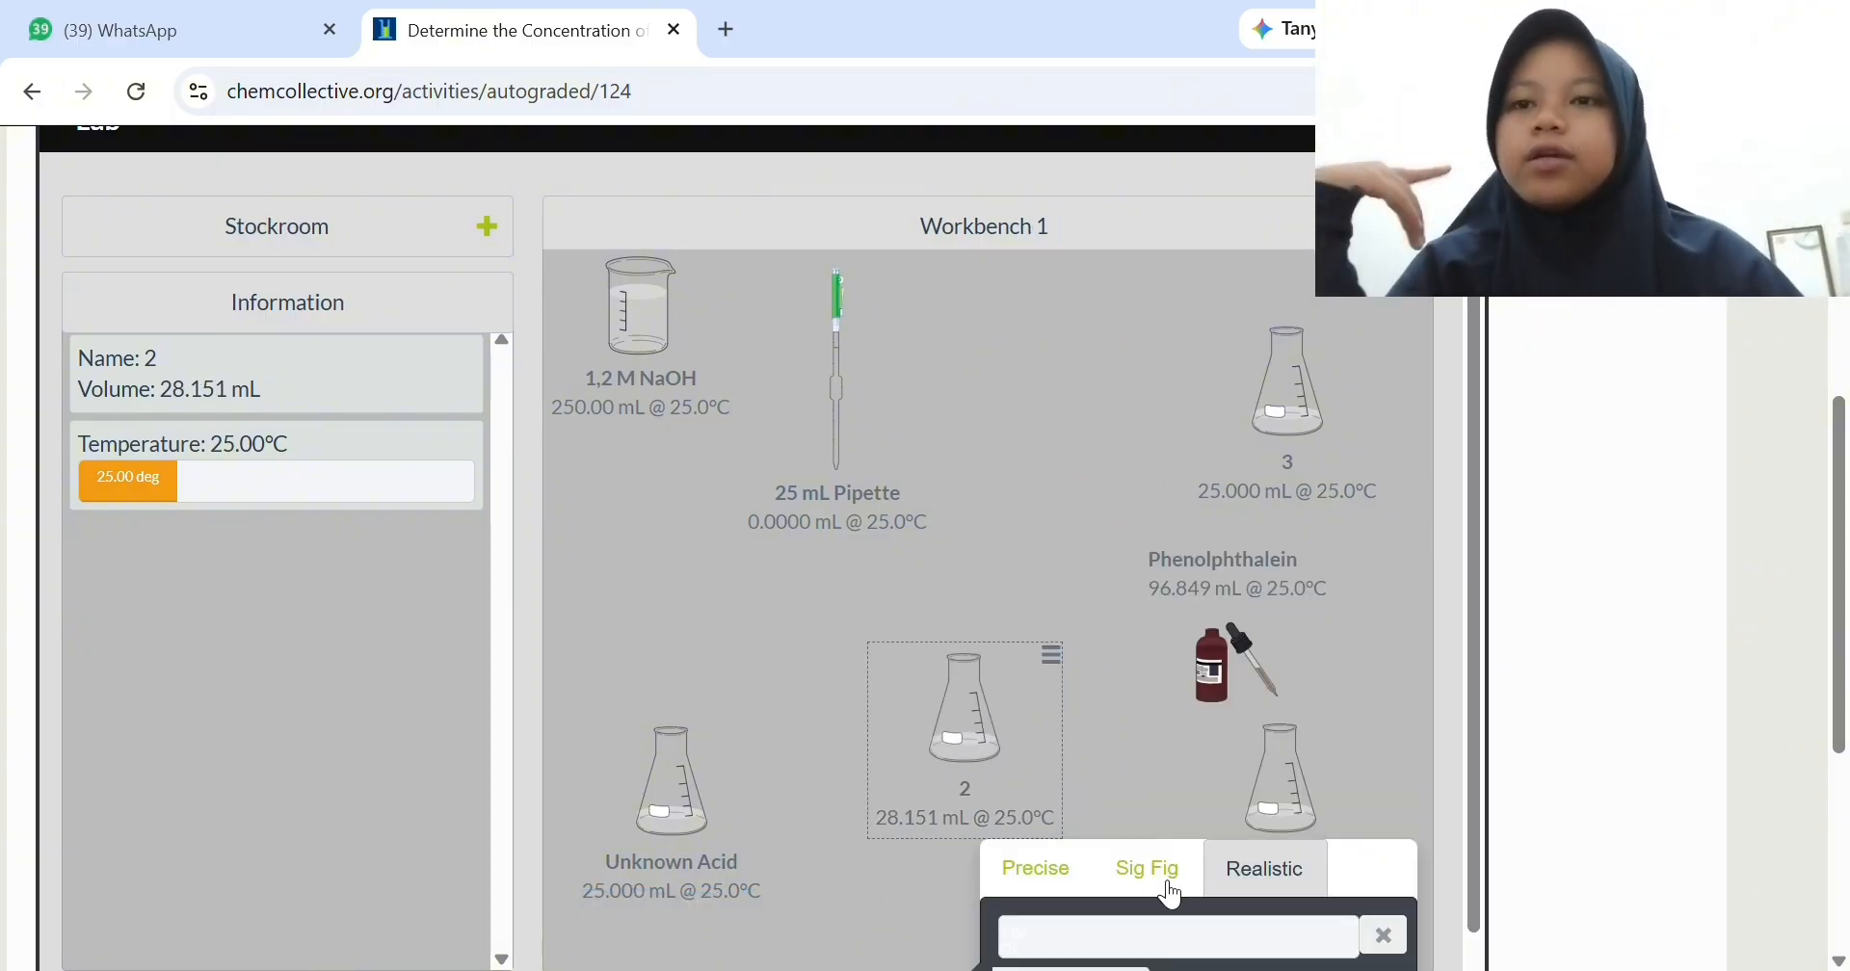
scroll(1185, 857, down, 2)
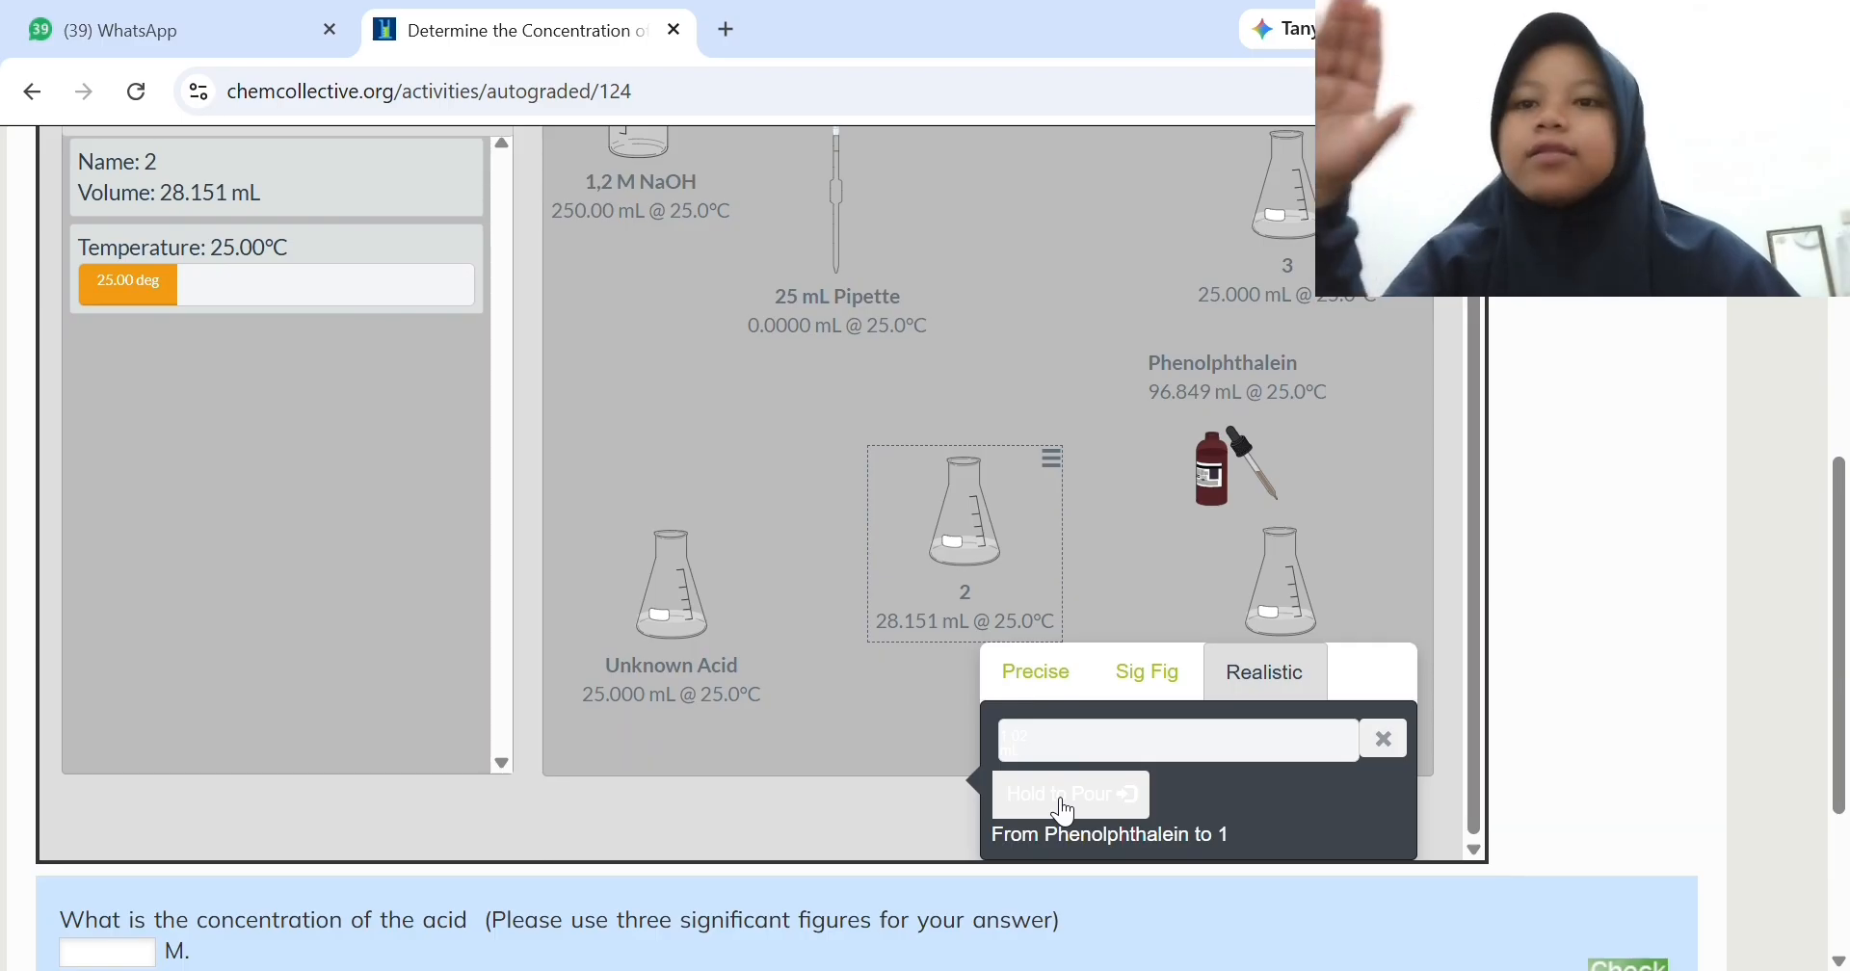
drag(1065, 813, 1064, 812)
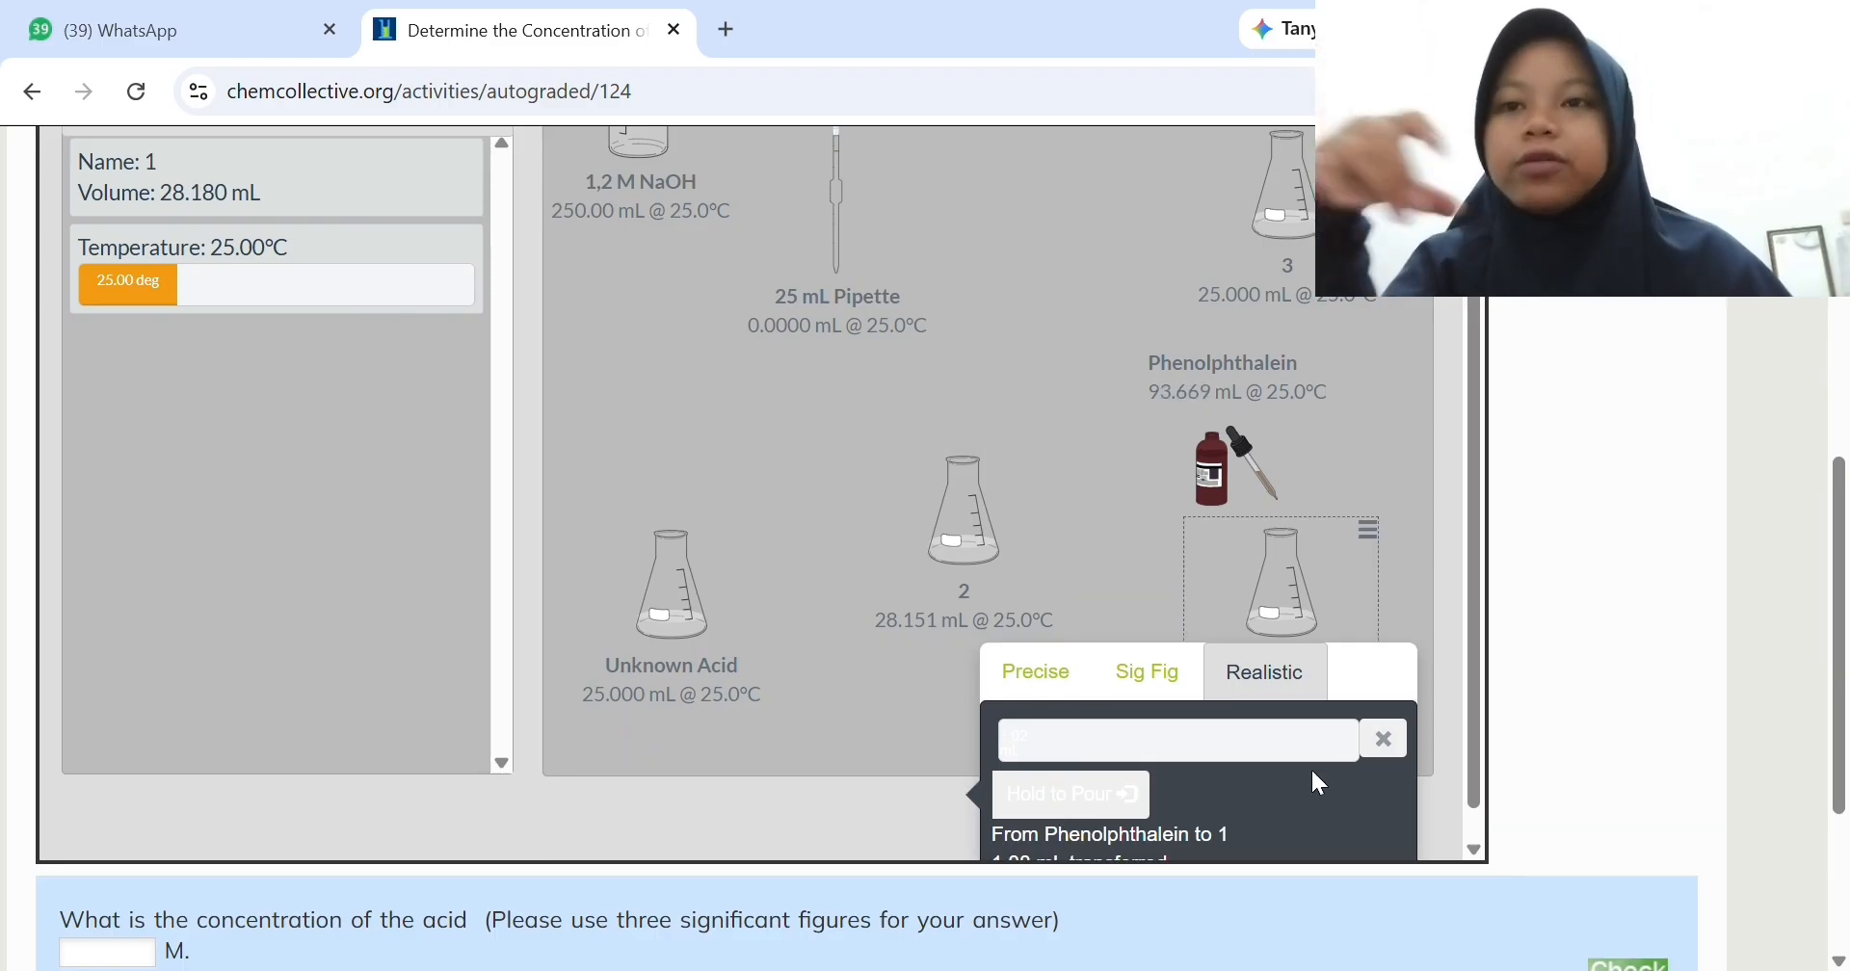
click(1385, 739)
- Bring the phenolphthalein to flask 3 and pour in about 2.1 mL using realistic transfer
drag(1307, 708, 1279, 566)
scroll(1247, 653, up, 3)
scroll(1266, 616, down, 3)
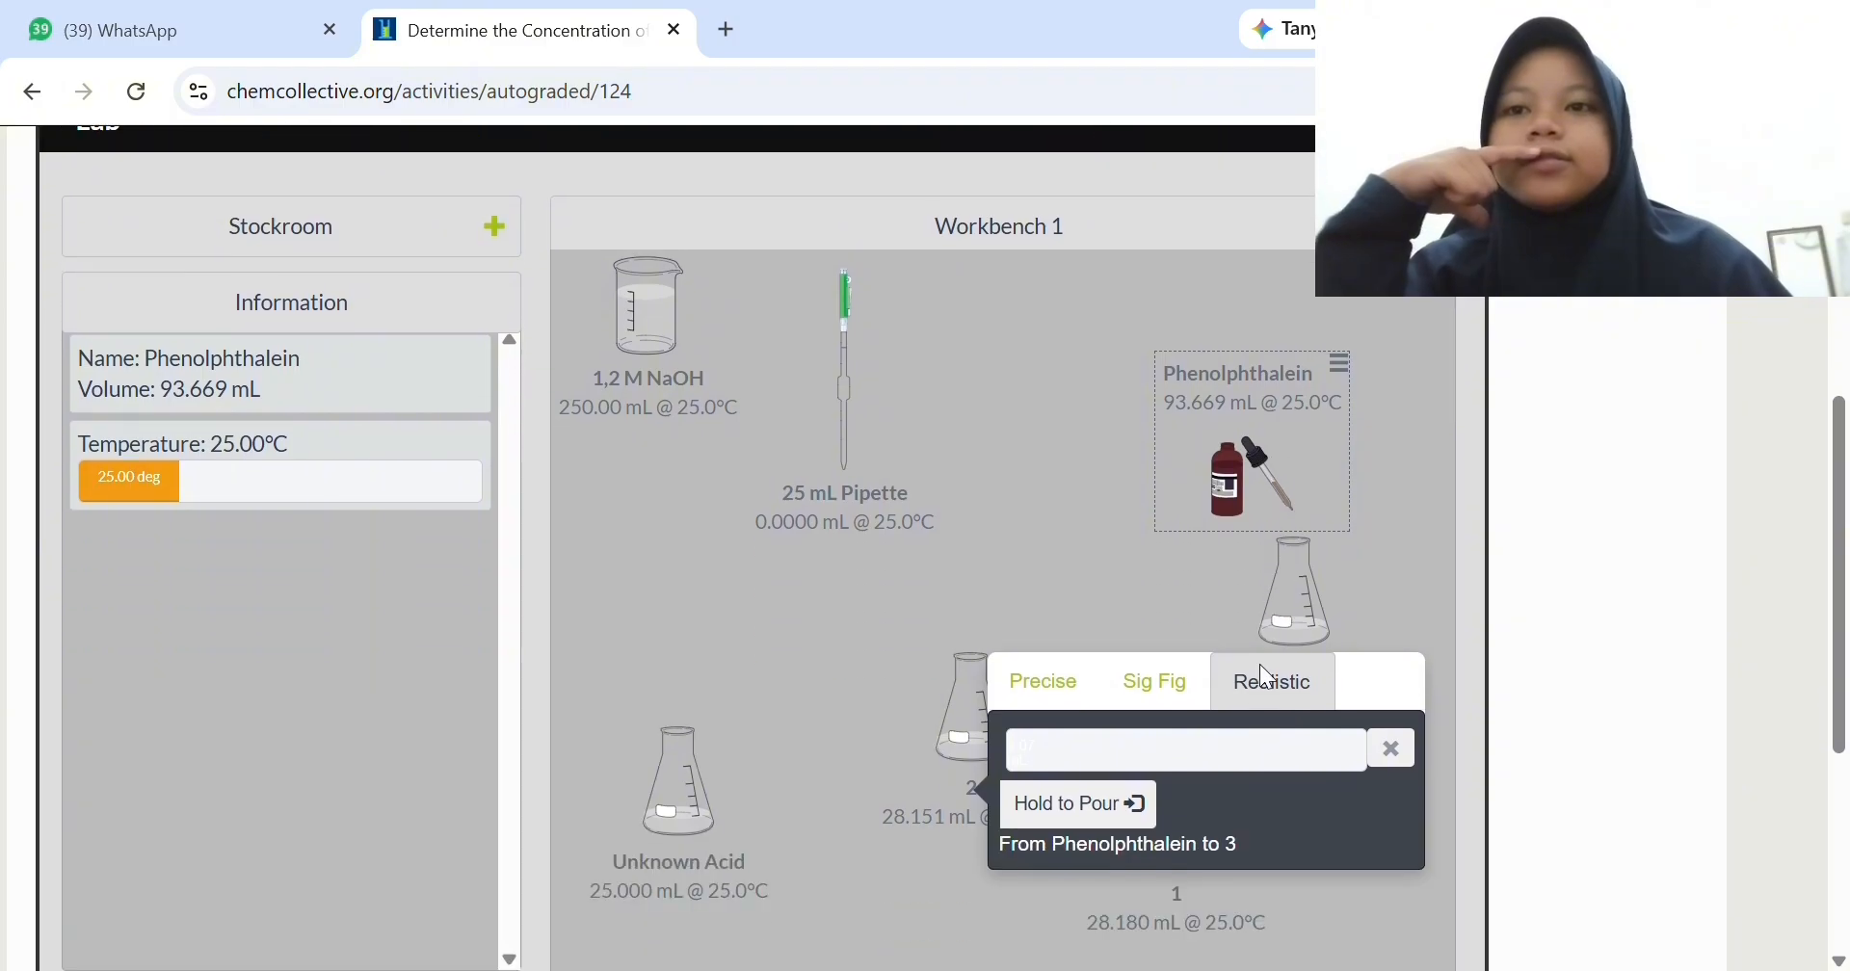
click(1122, 811)
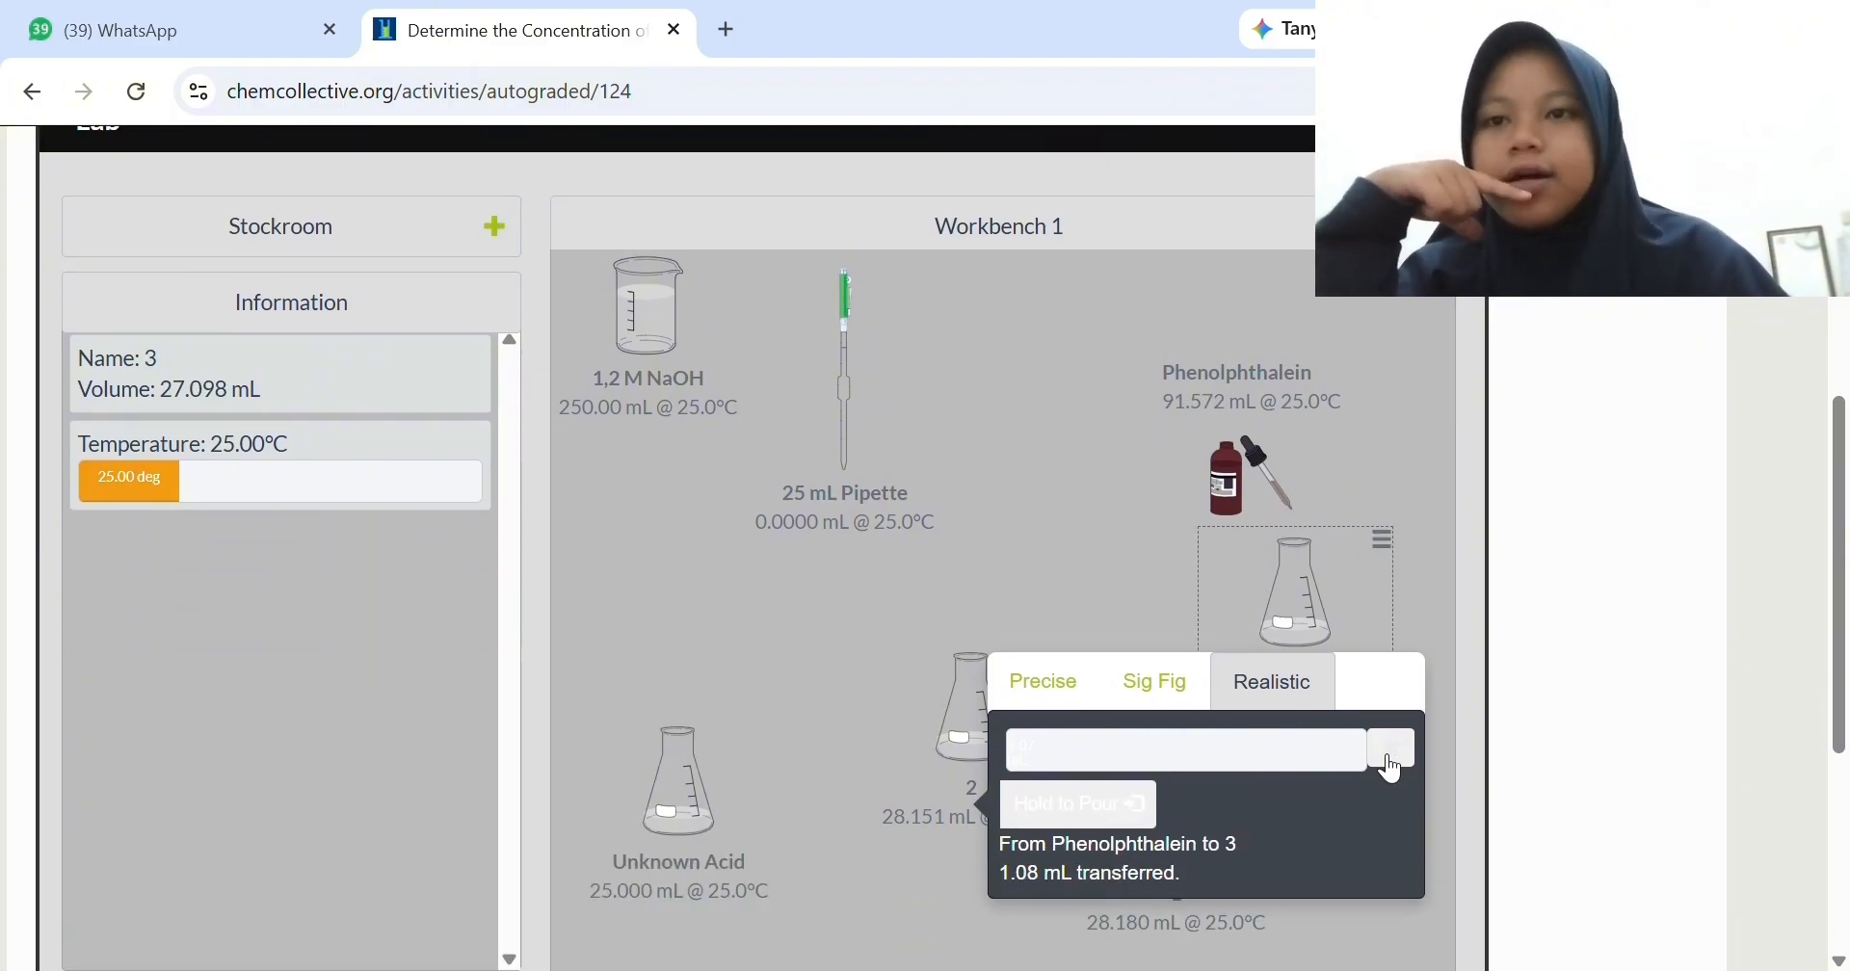
click(1391, 768)
- Remove the phenolphthalein bottle from the workbench
click(1286, 409)
click(1338, 364)
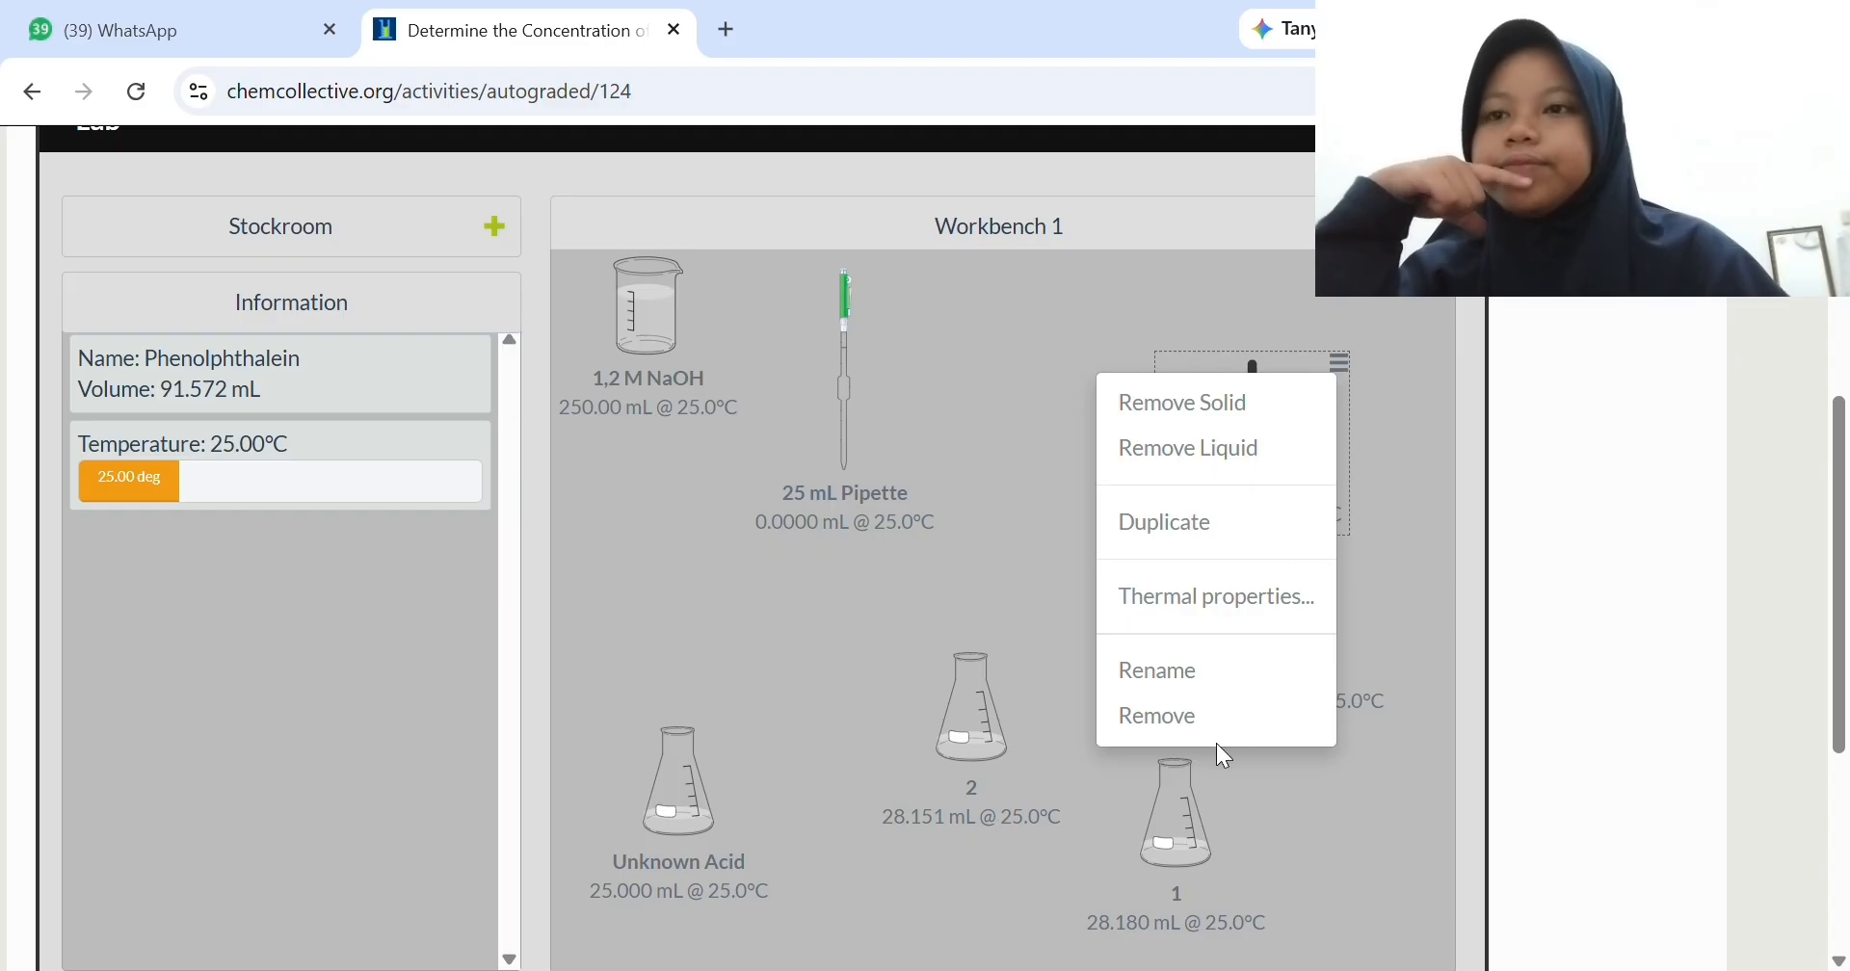
click(1194, 716)
- Clear the workbench's centre: place the NaOH beaker above the Unknown Acid, flasks 3 and 2 along the upper edge, and the pipette above flask 1
drag(682, 826, 659, 934)
scroll(663, 851, down, 3)
scroll(657, 659, up, 3)
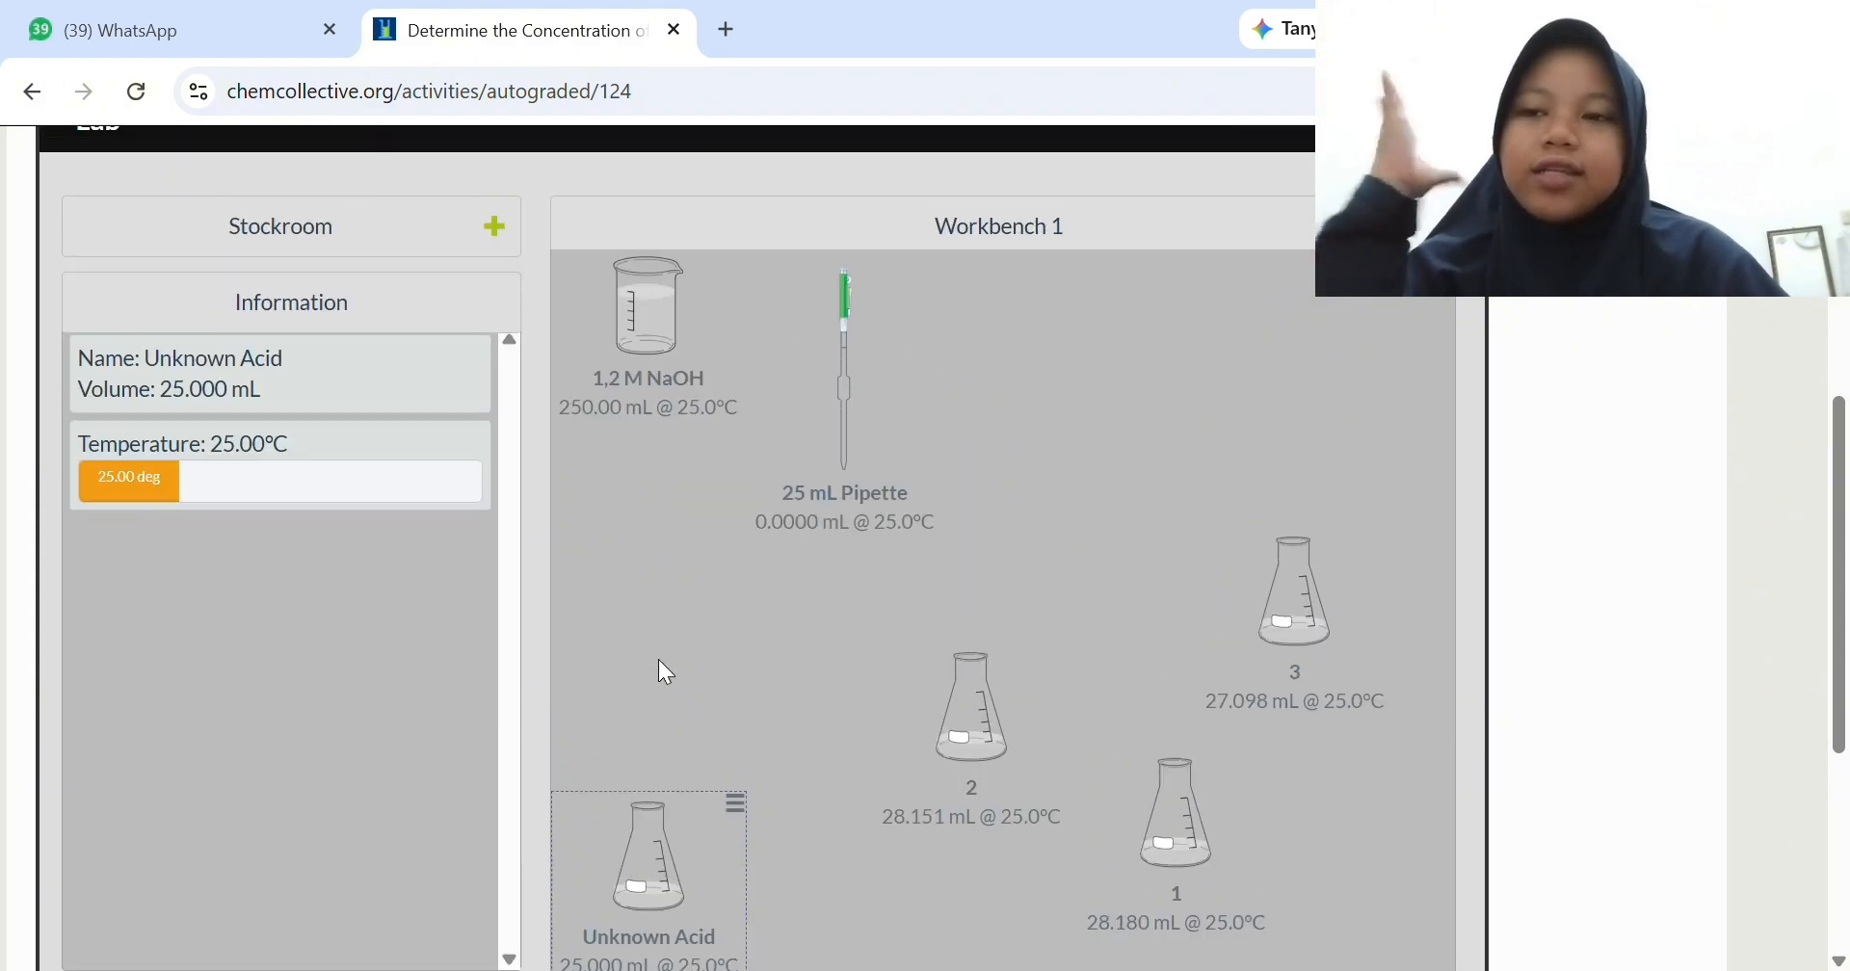
drag(638, 332, 628, 684)
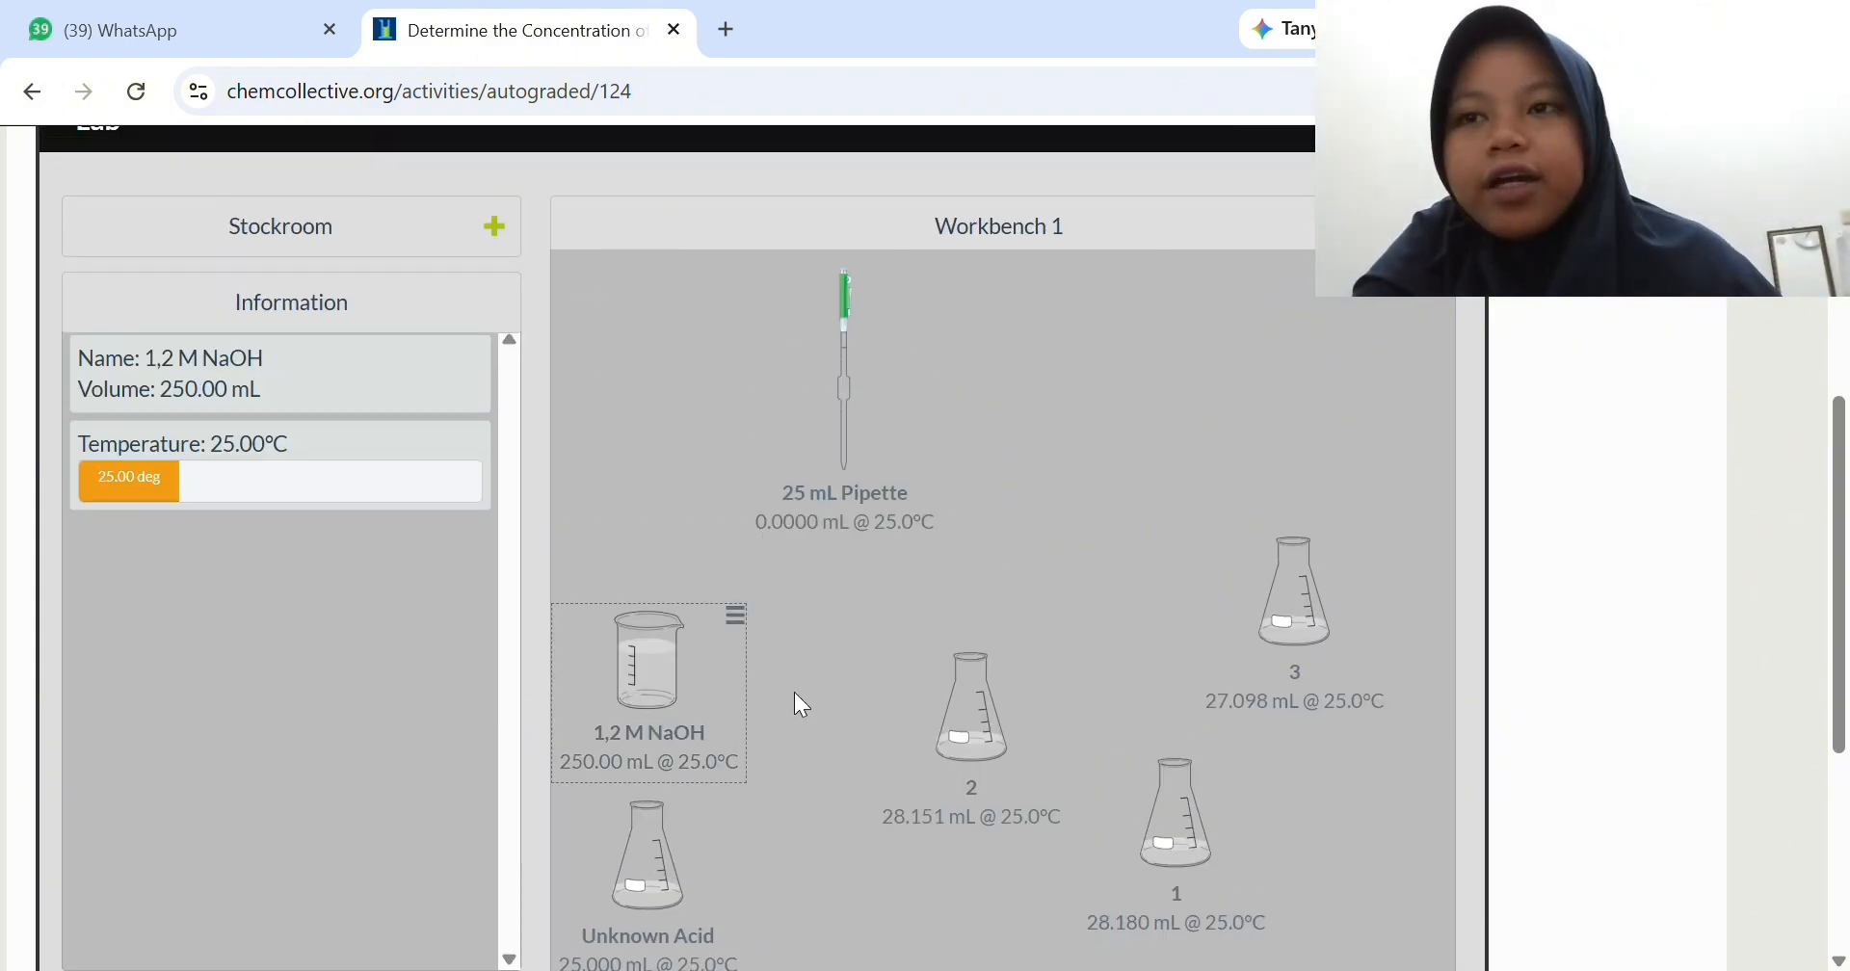
drag(970, 735, 973, 736)
drag(1296, 616, 615, 343)
drag(878, 469, 1294, 537)
drag(1002, 740, 858, 350)
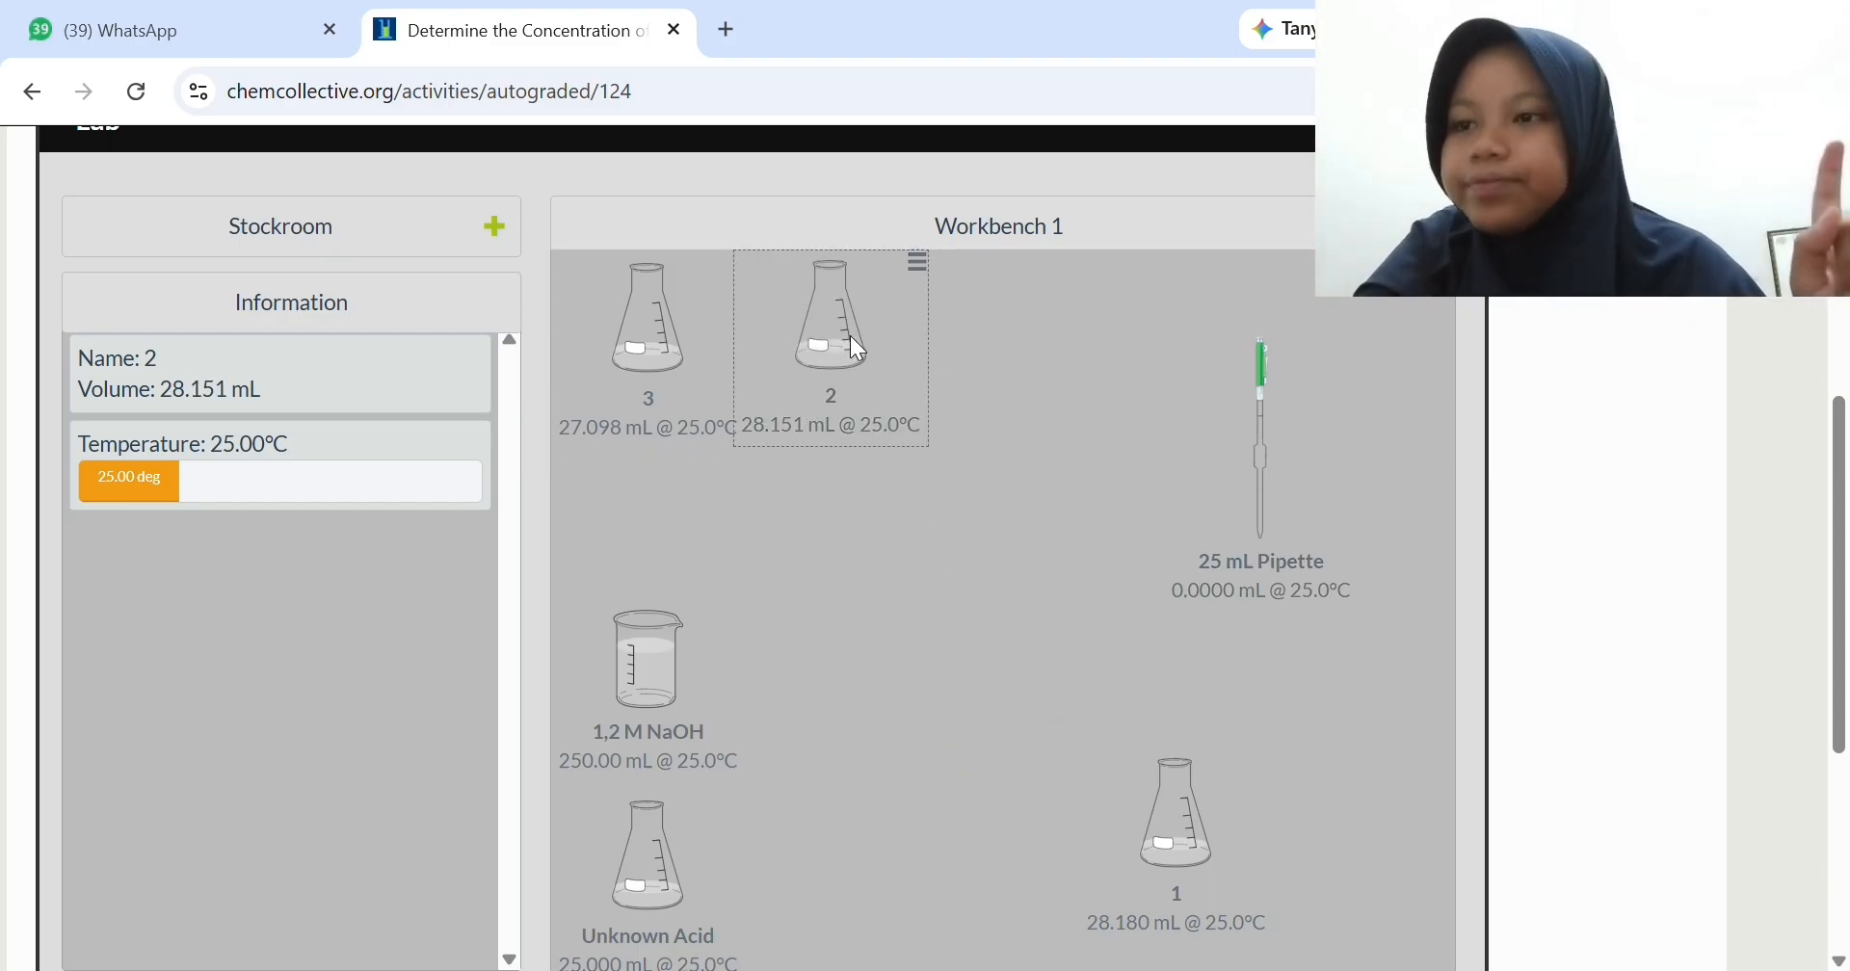
- Add a 50 mL Burette from the stockroom glassware and place it in the middle of the workbench, beside flask 1
click(355, 229)
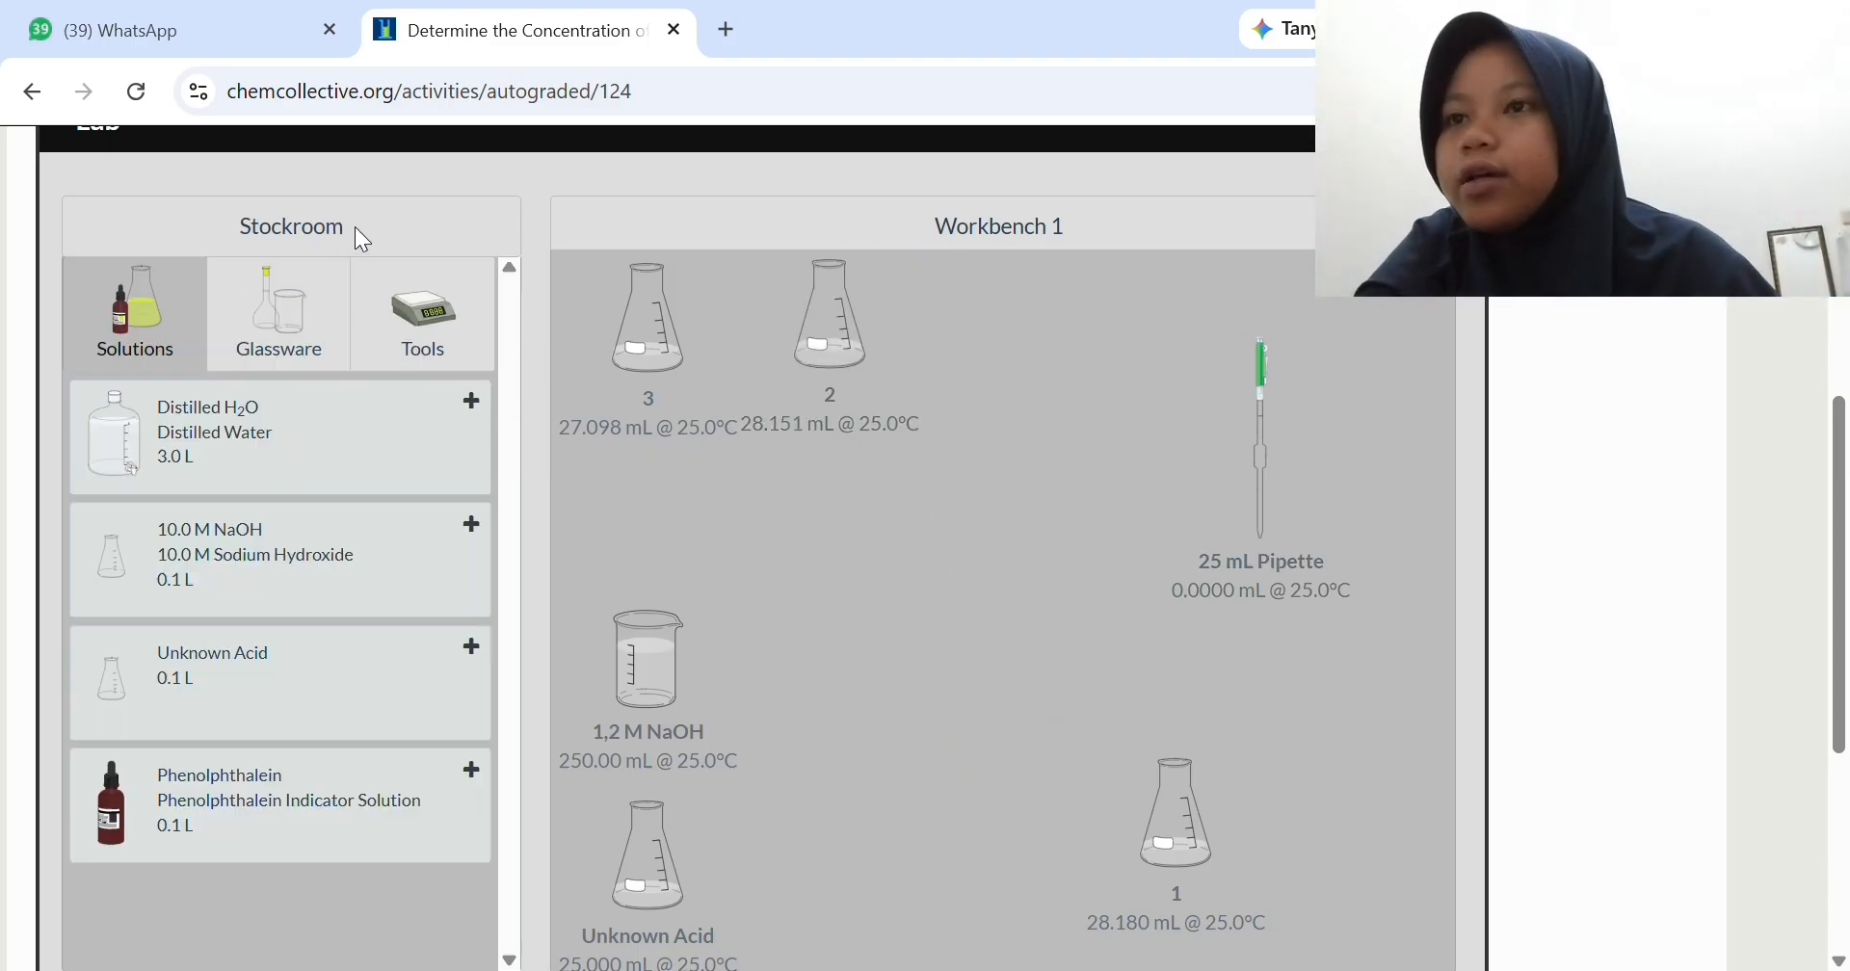
click(298, 337)
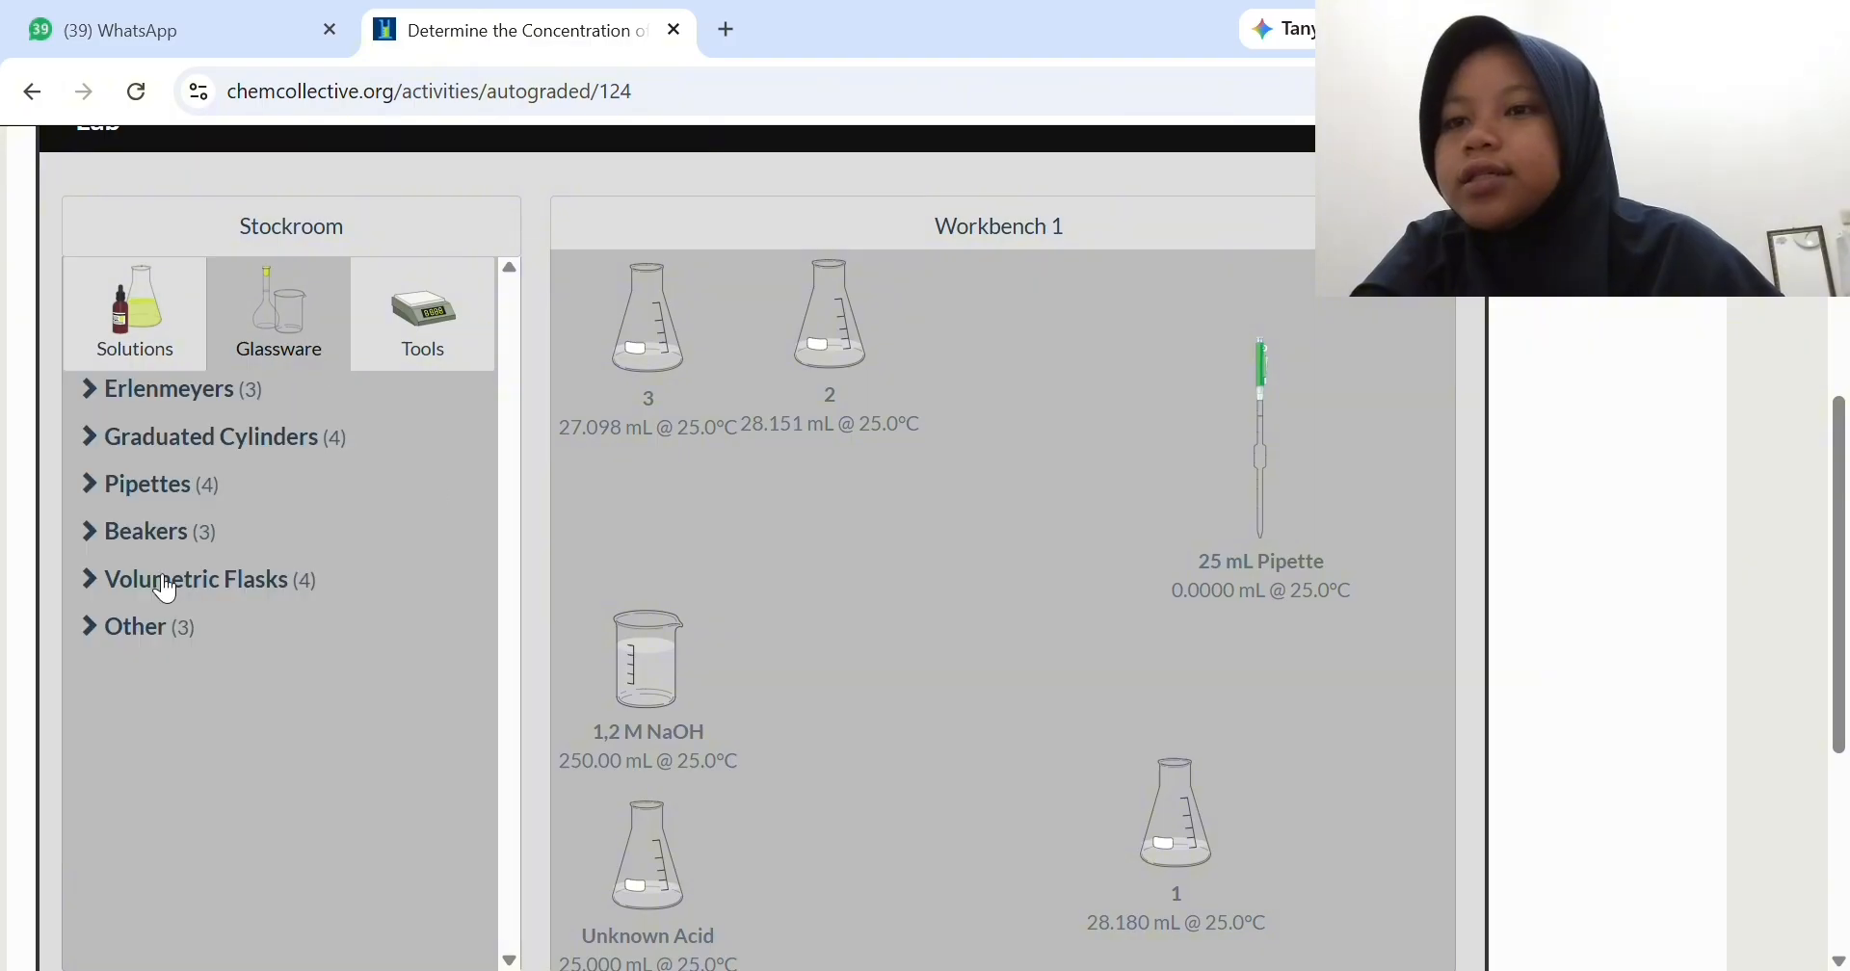
click(145, 631)
scroll(289, 899, down, 1)
click(285, 923)
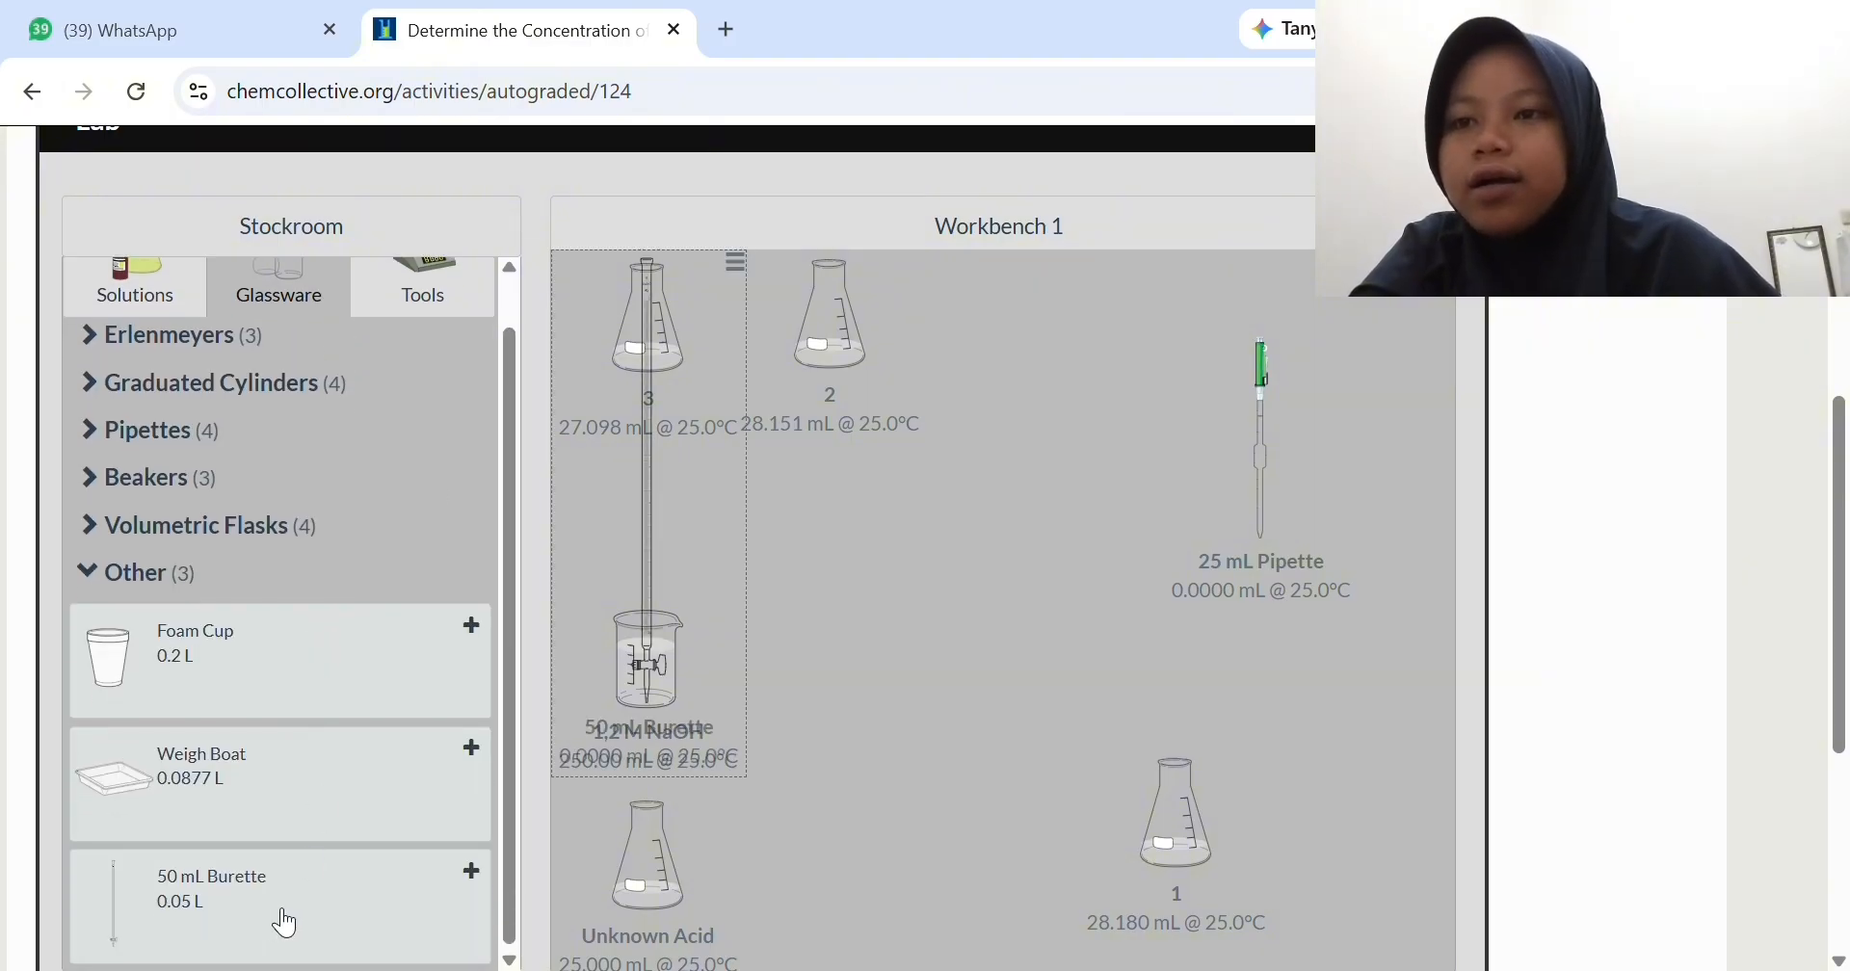
drag(639, 578, 1033, 578)
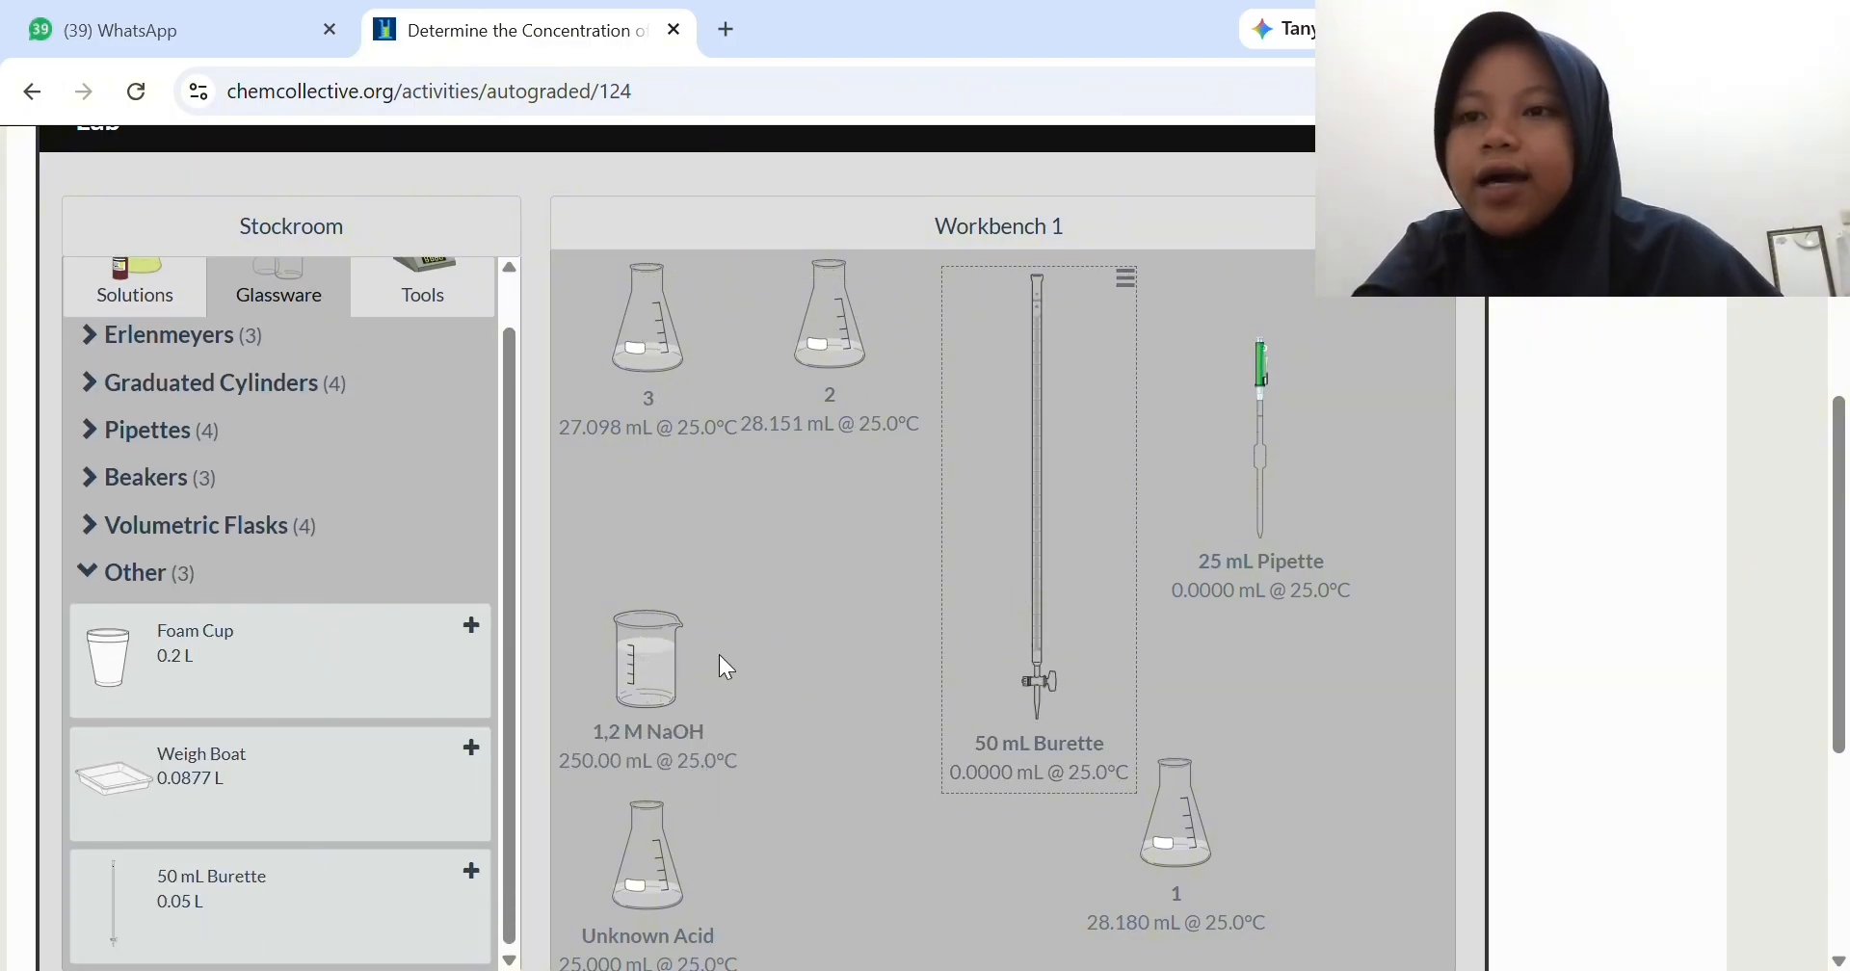
drag(1041, 665, 1032, 796)
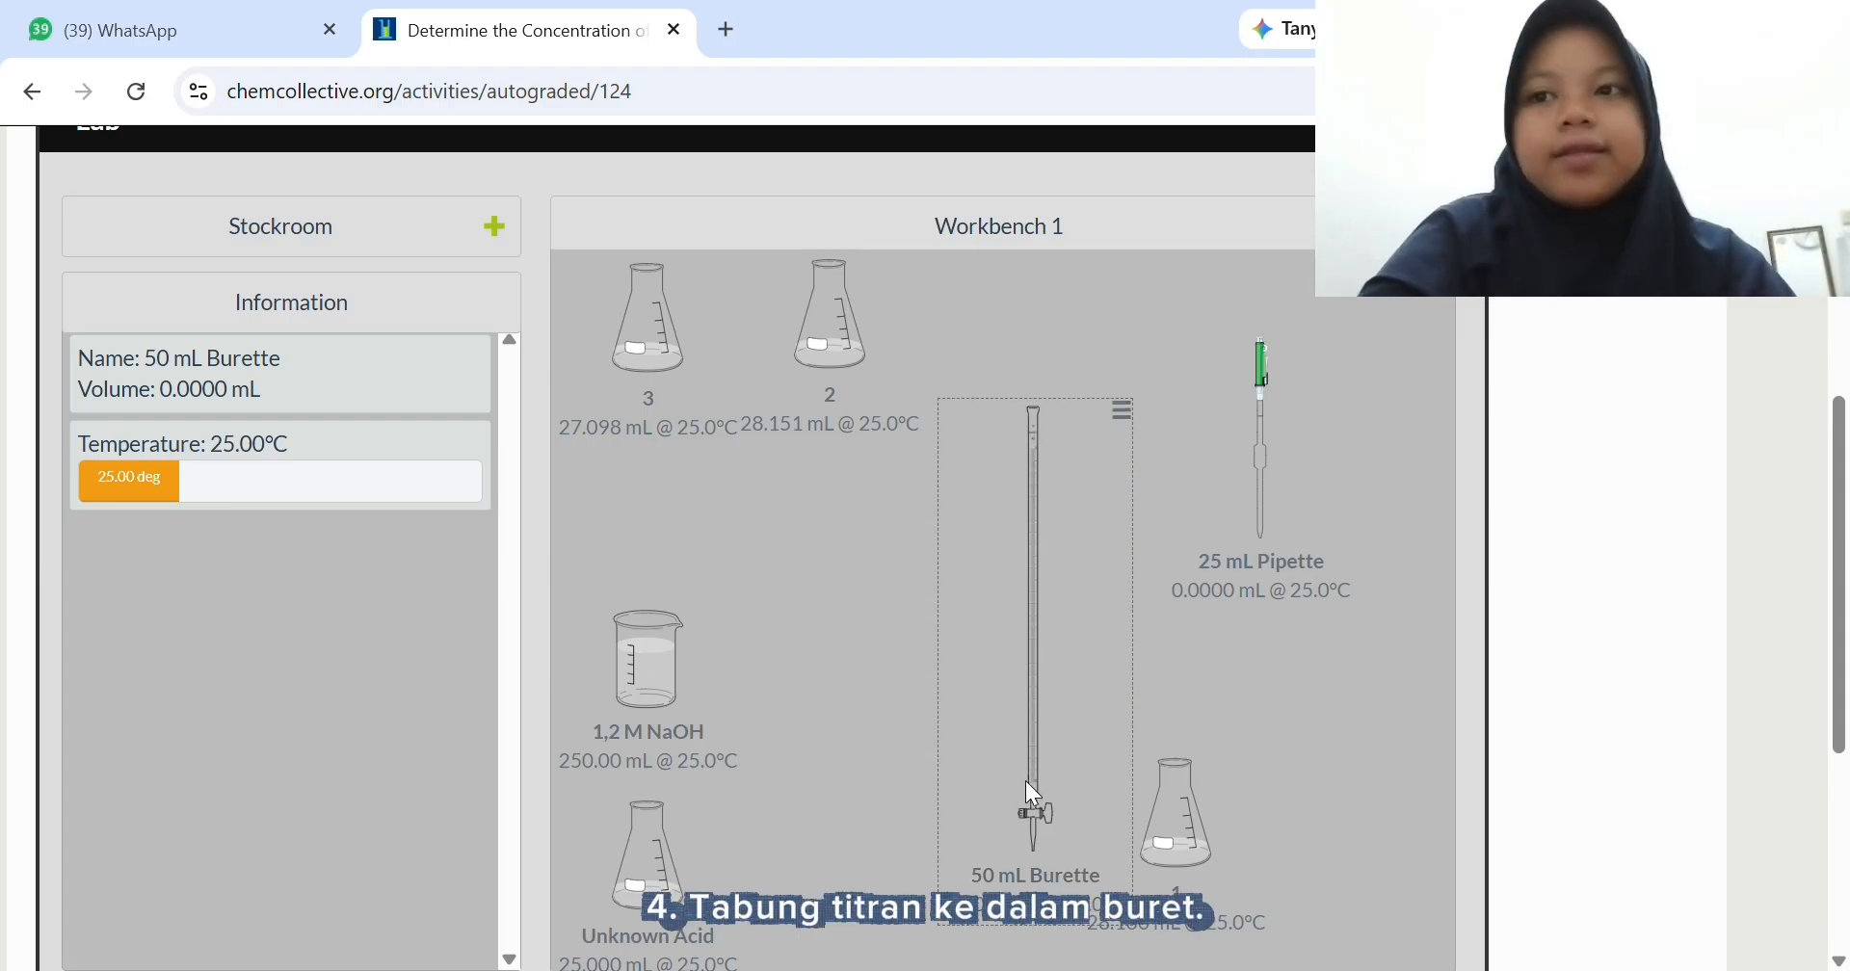
- Pour 50 mL of the 1,2 M NaOH from the beaker into the 50 mL Burette
drag(651, 679, 985, 633)
scroll(1027, 734, down, 3)
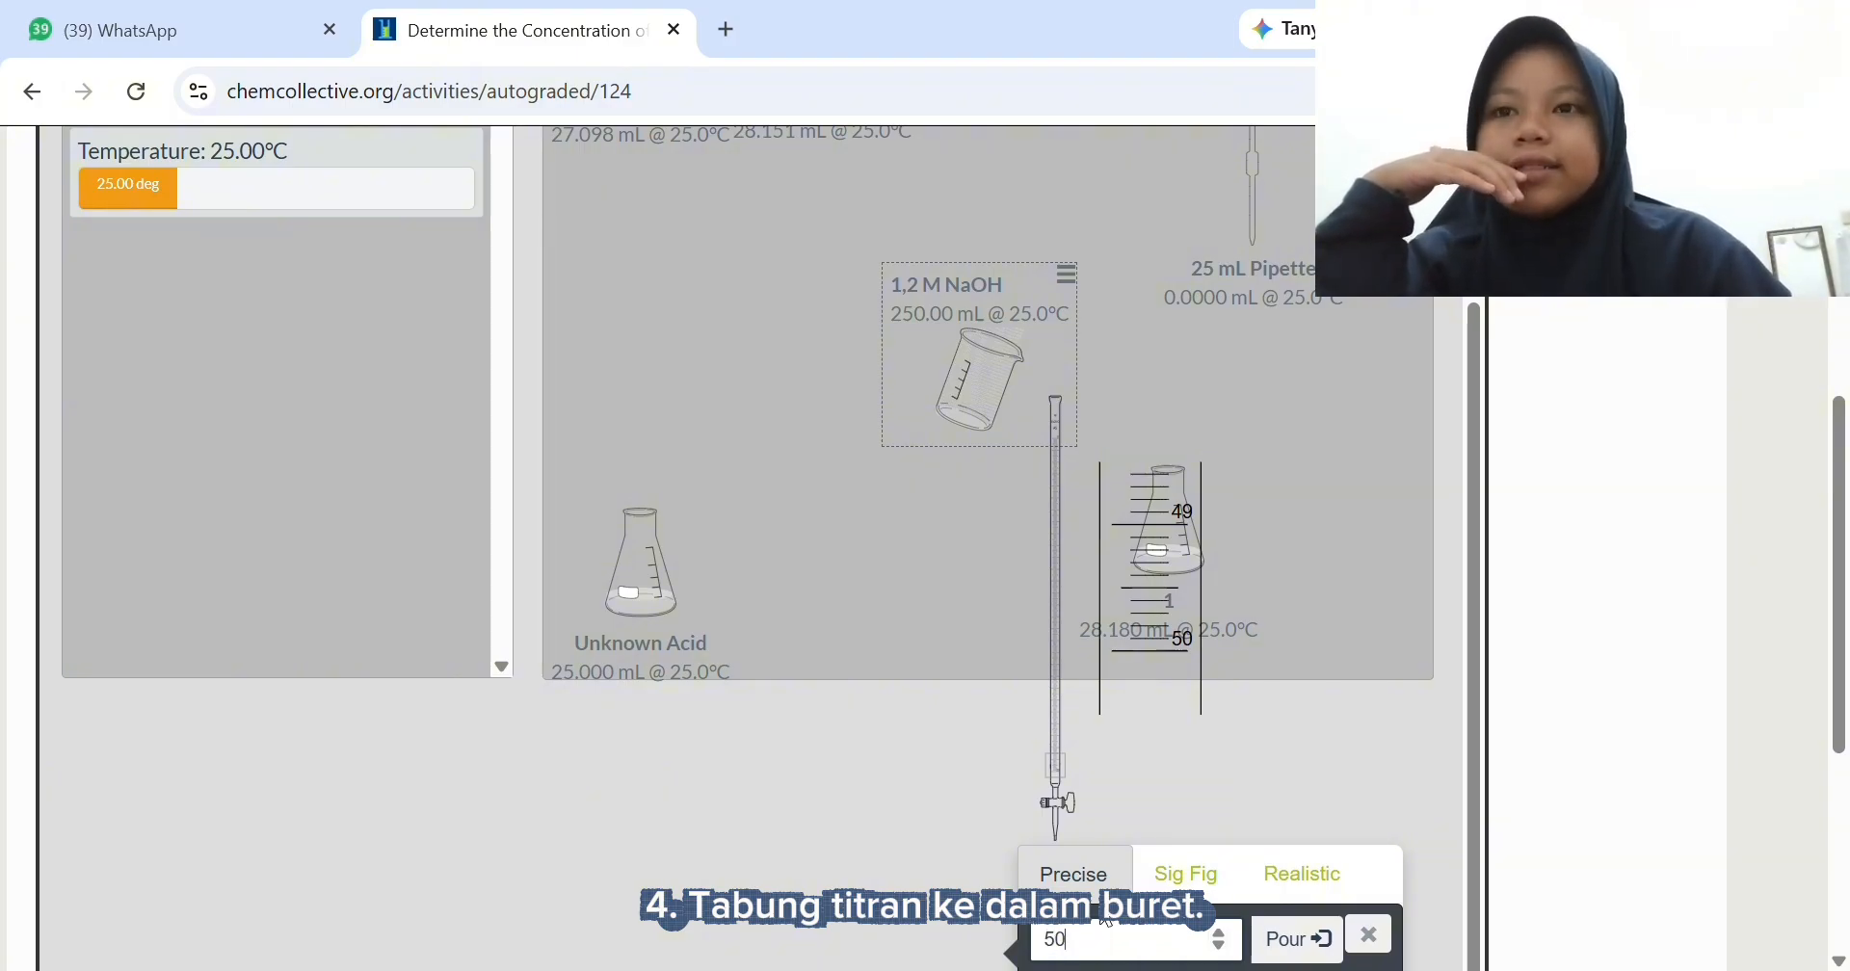
click(1305, 944)
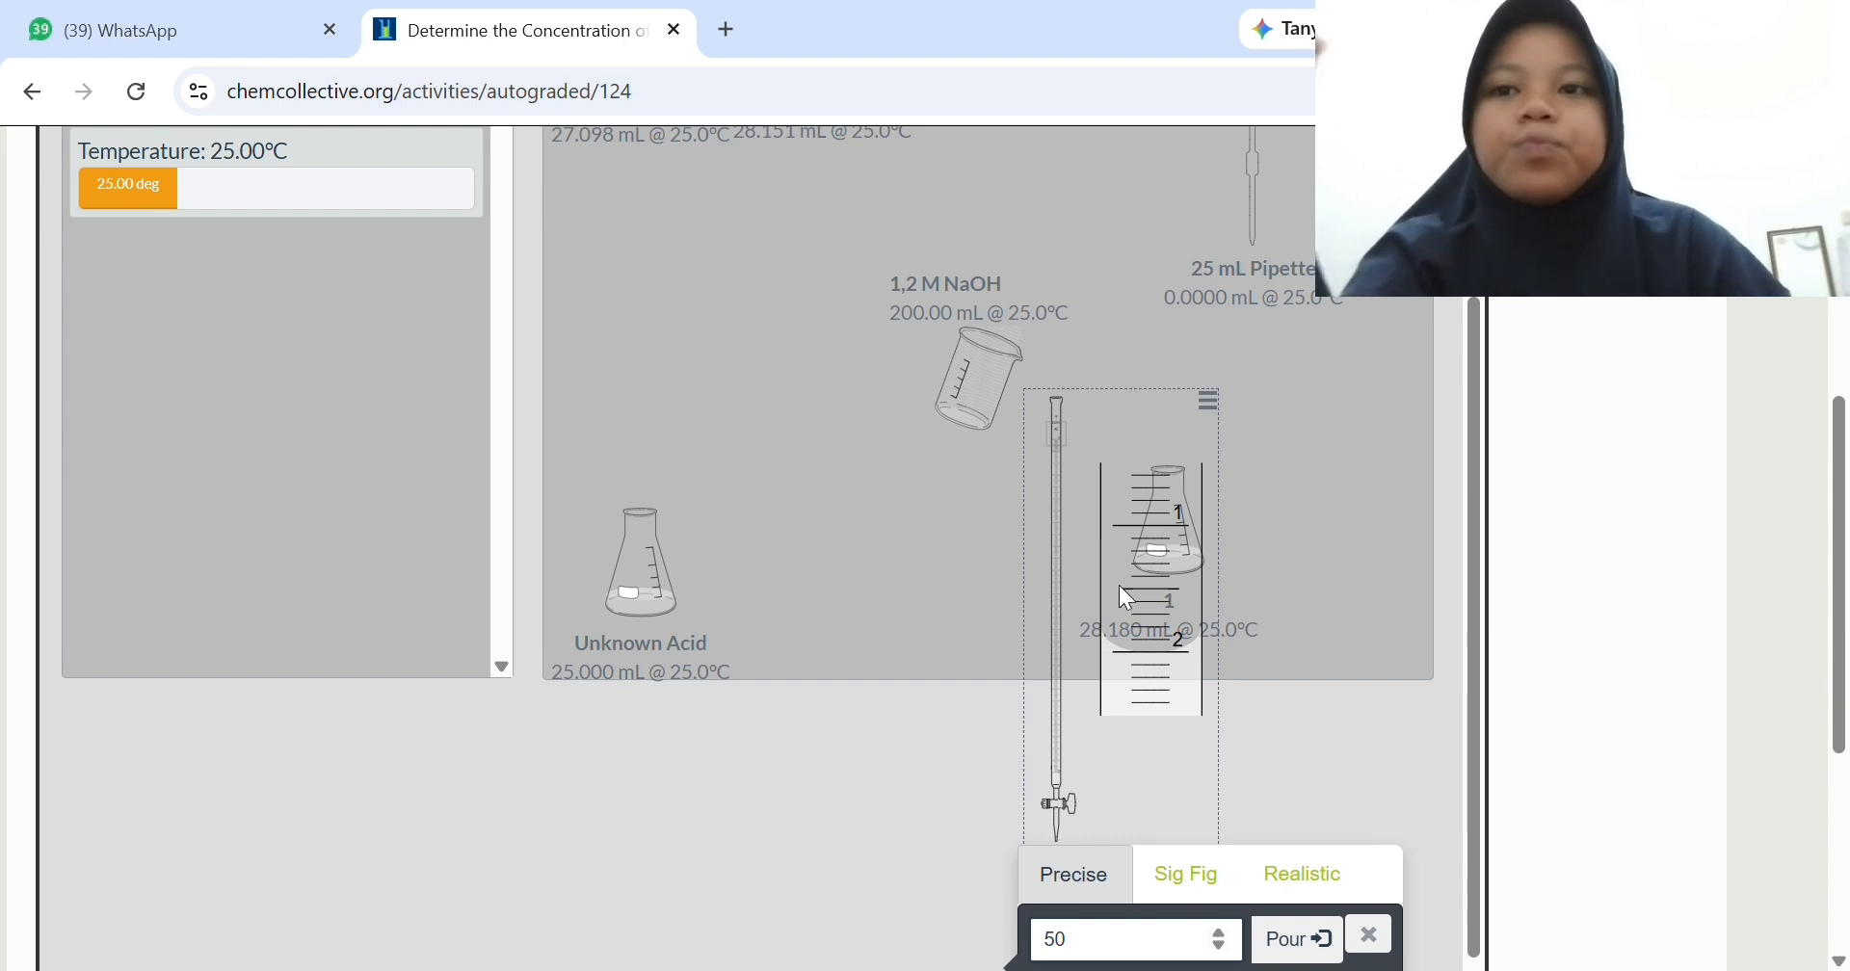
click(1388, 925)
- Separate flask 1 from the burette without transferring anything and place it above the Unknown Acid flask
drag(1220, 670, 1222, 670)
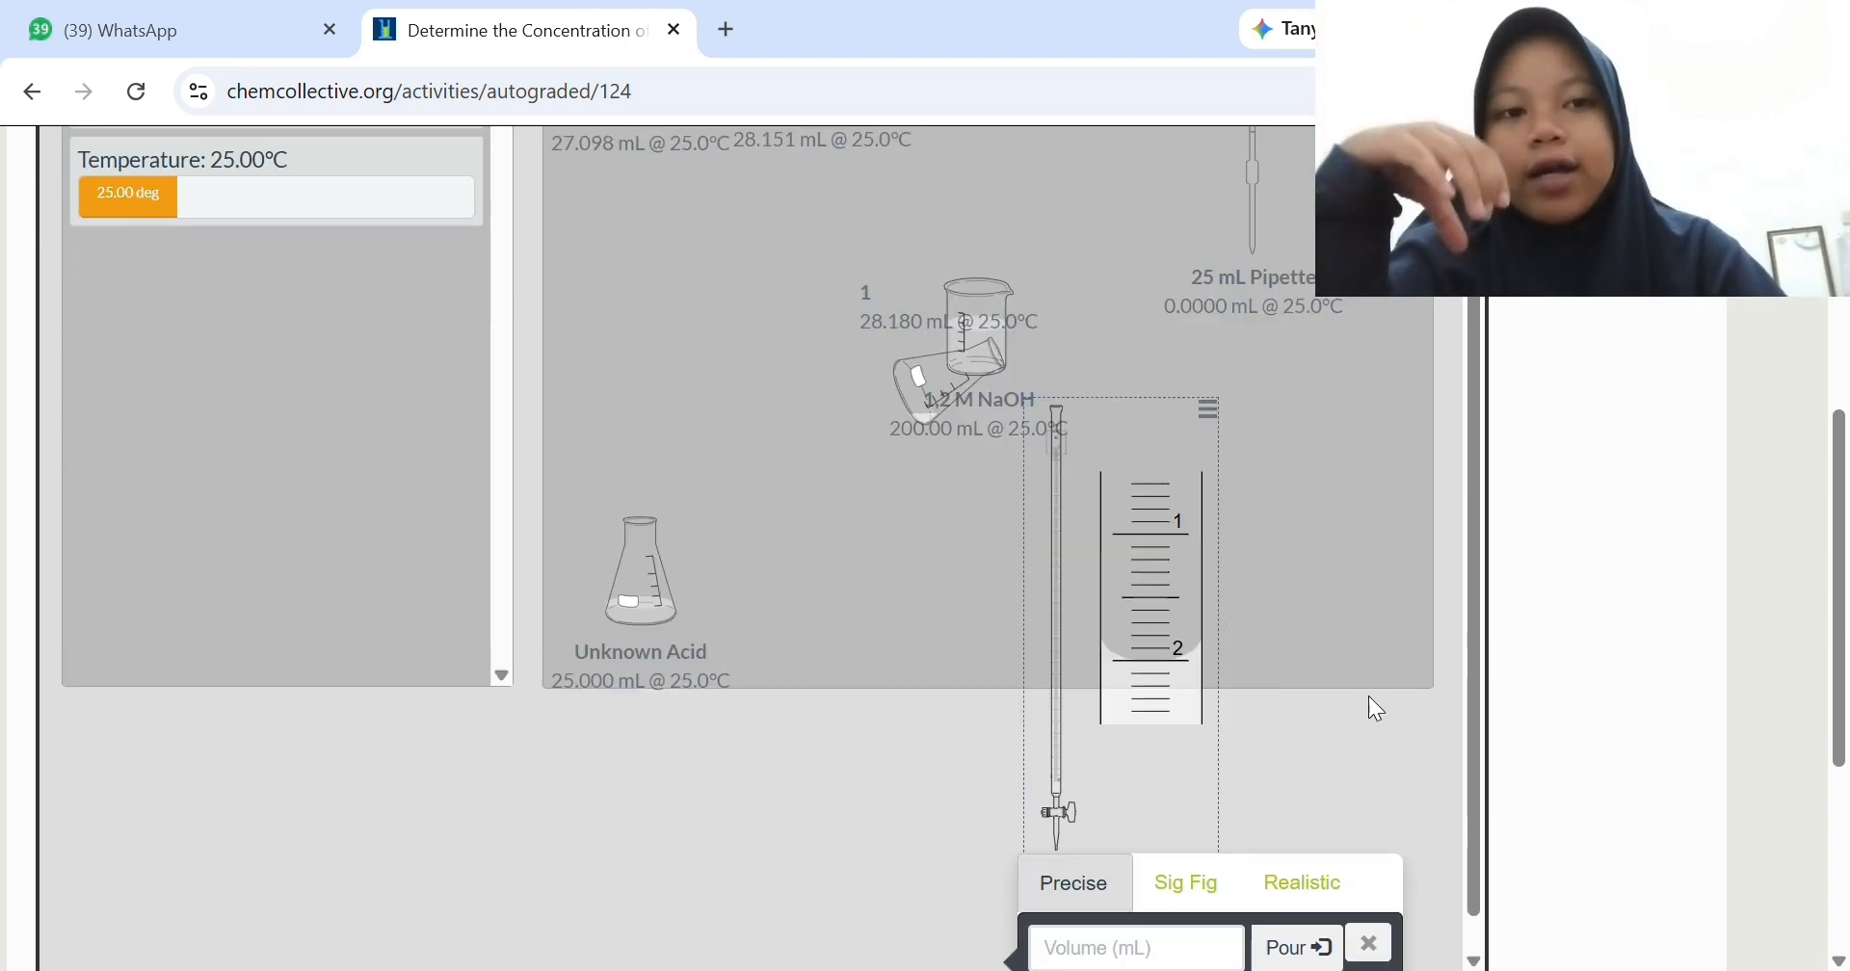
click(1375, 950)
drag(993, 439, 749, 399)
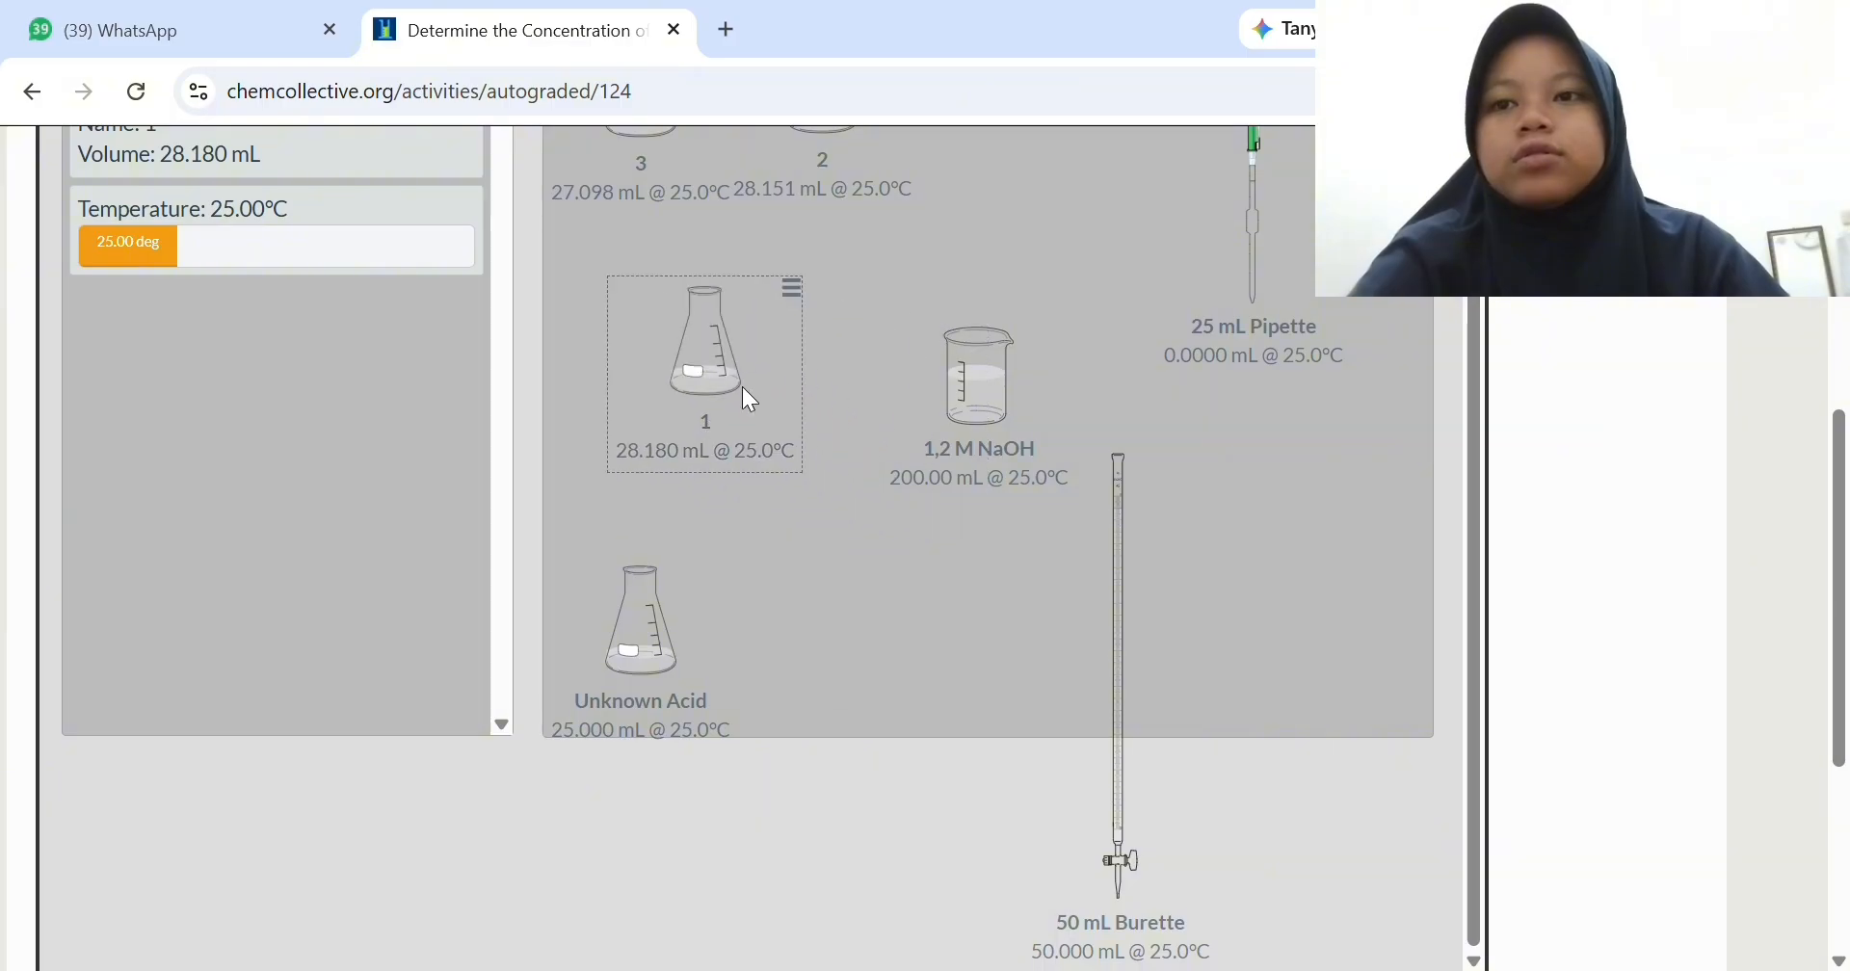
- Top up the 50 mL Burette with 2 mL more of the 1,2 M NaOH from the beaker
drag(1118, 618, 1095, 377)
drag(992, 578, 1078, 489)
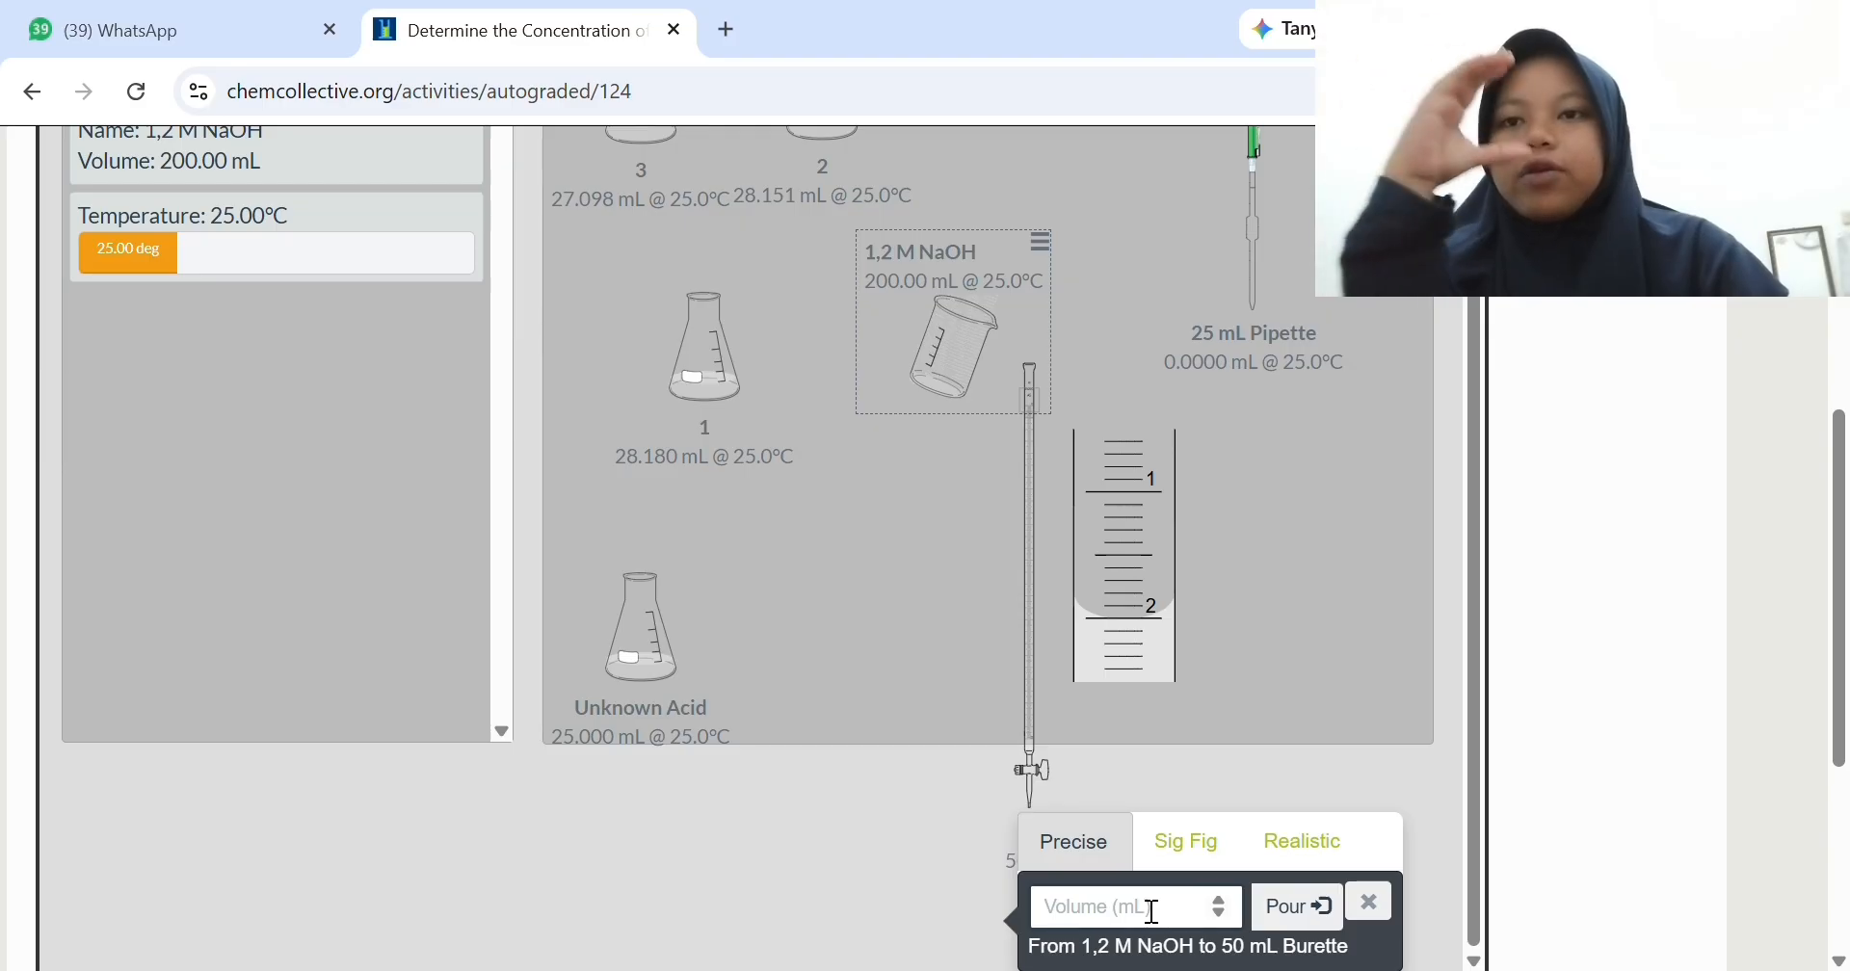
text(2)
click(1335, 920)
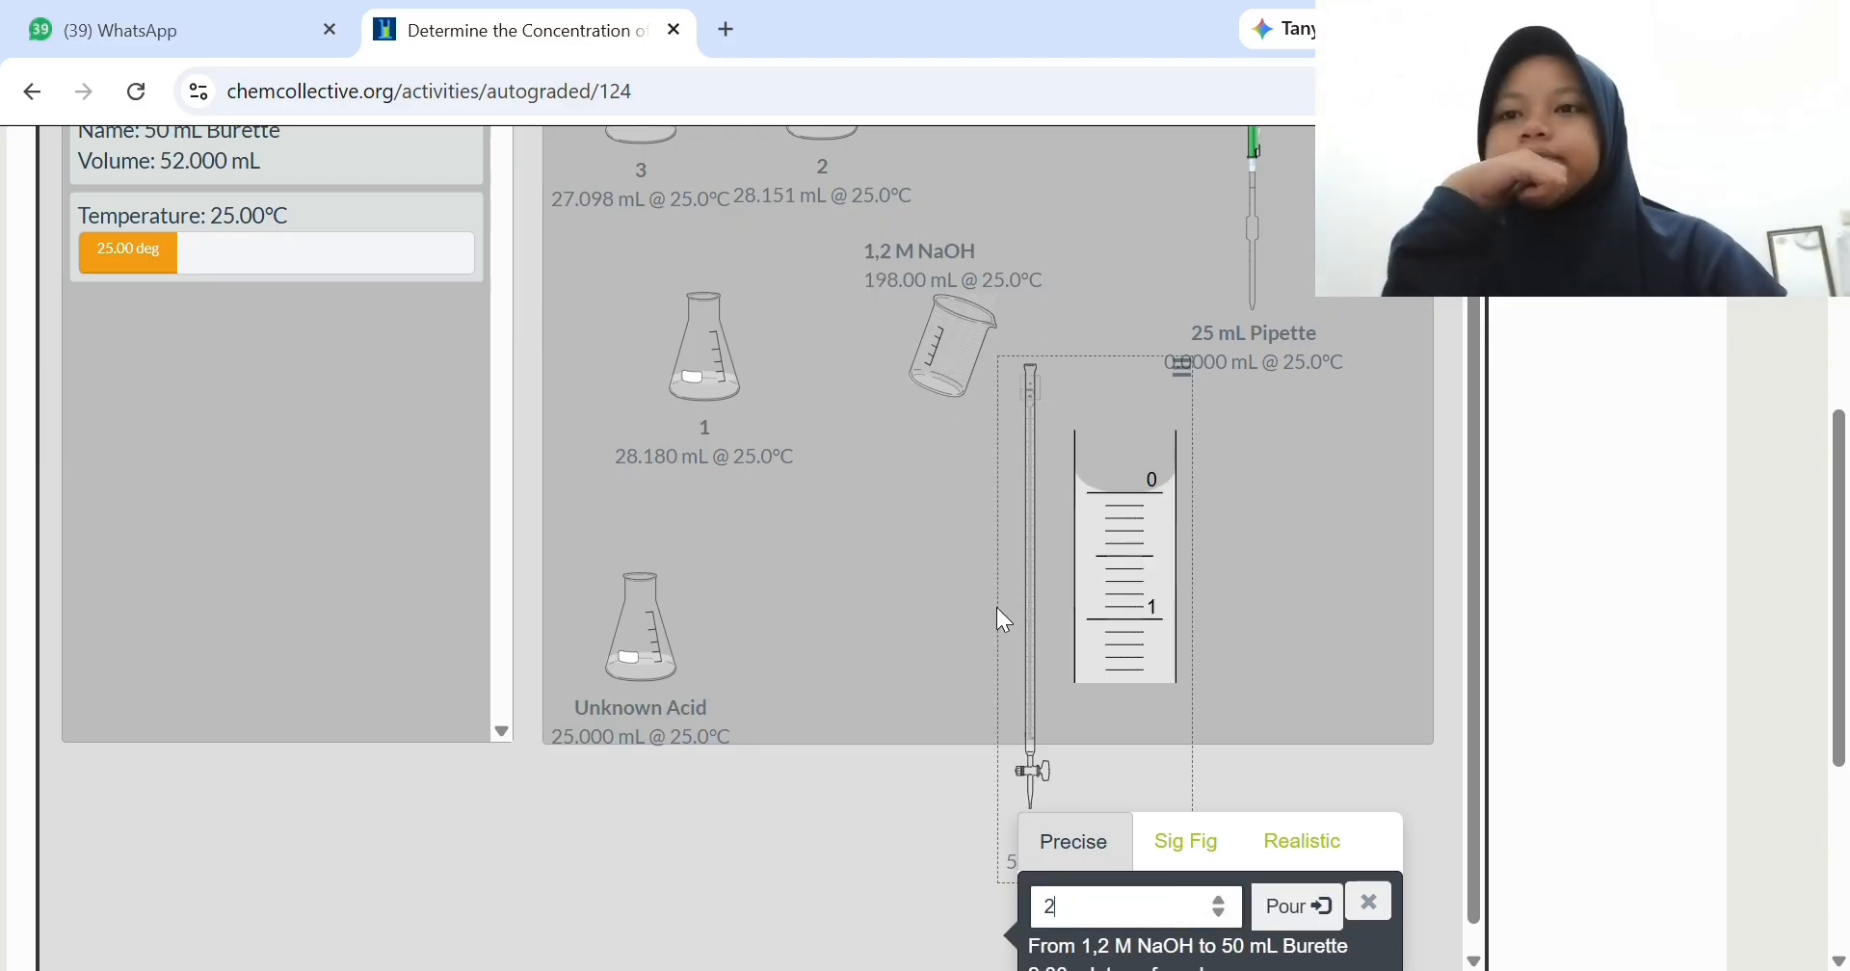
click(1369, 902)
- Rearrange the workbench: NaOH beaker above the Unknown Acid, burette in the middle, flask 1 beside it, and the pipette near the far edge
drag(712, 470, 877, 629)
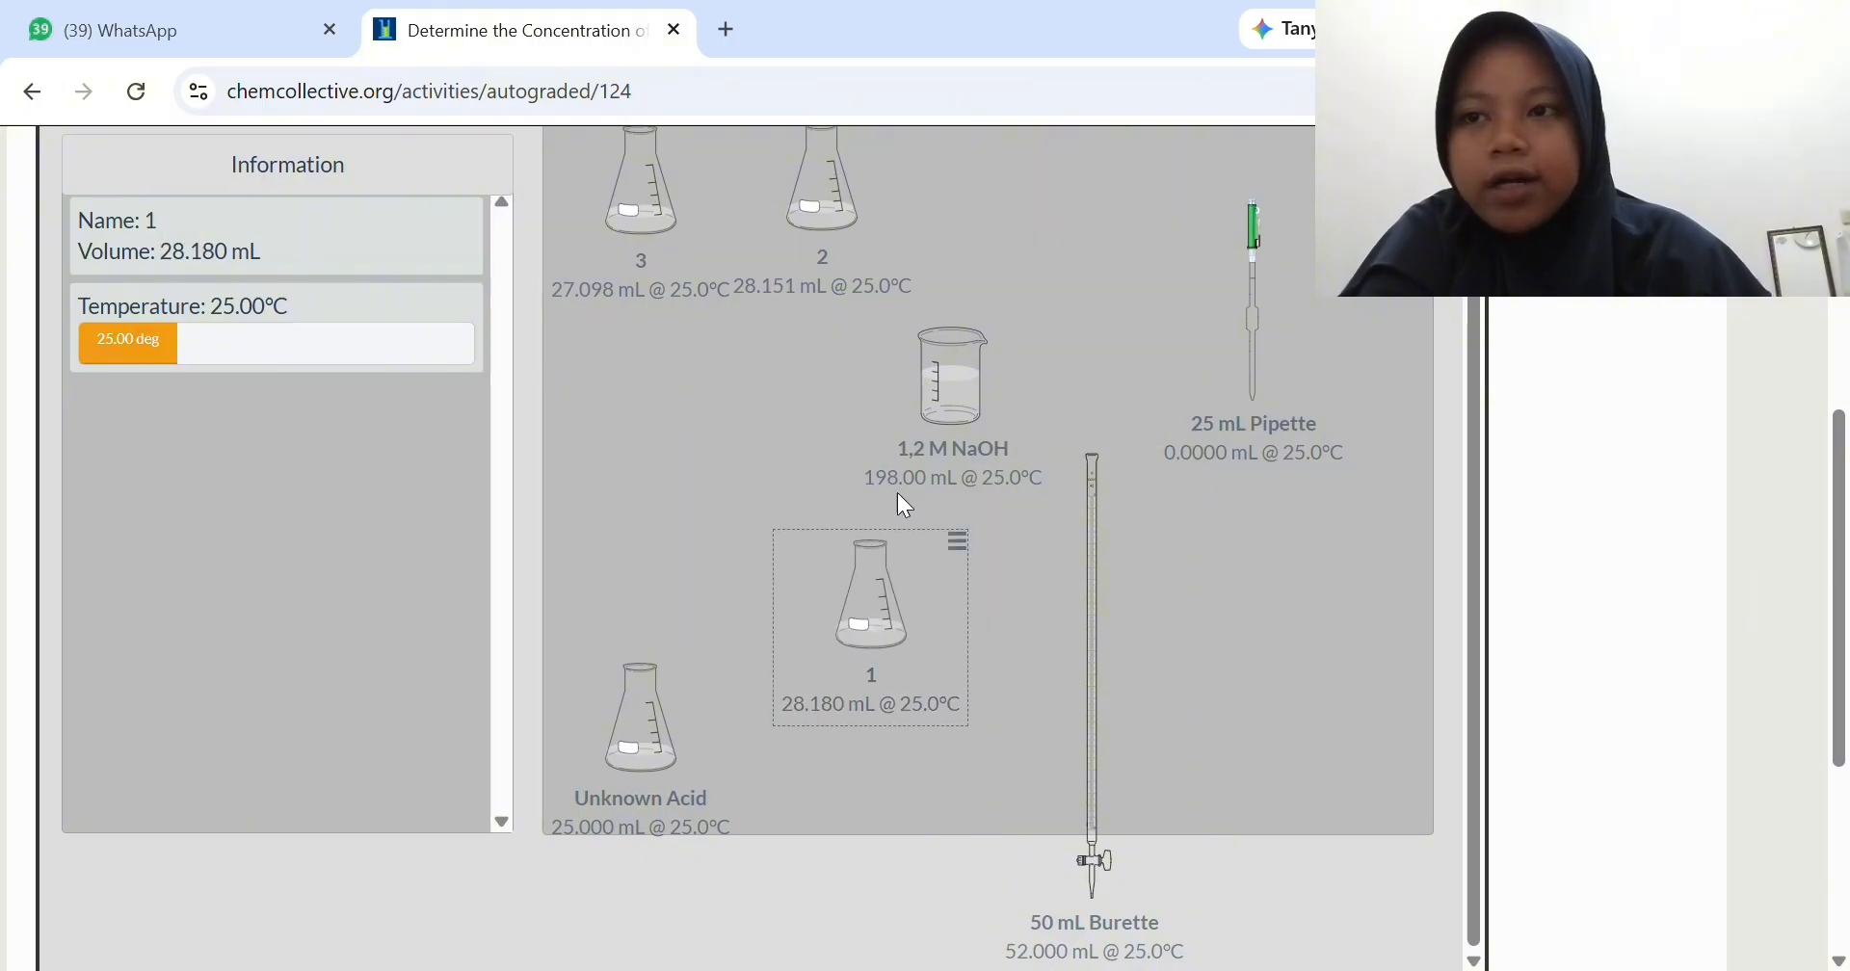
drag(918, 393, 600, 523)
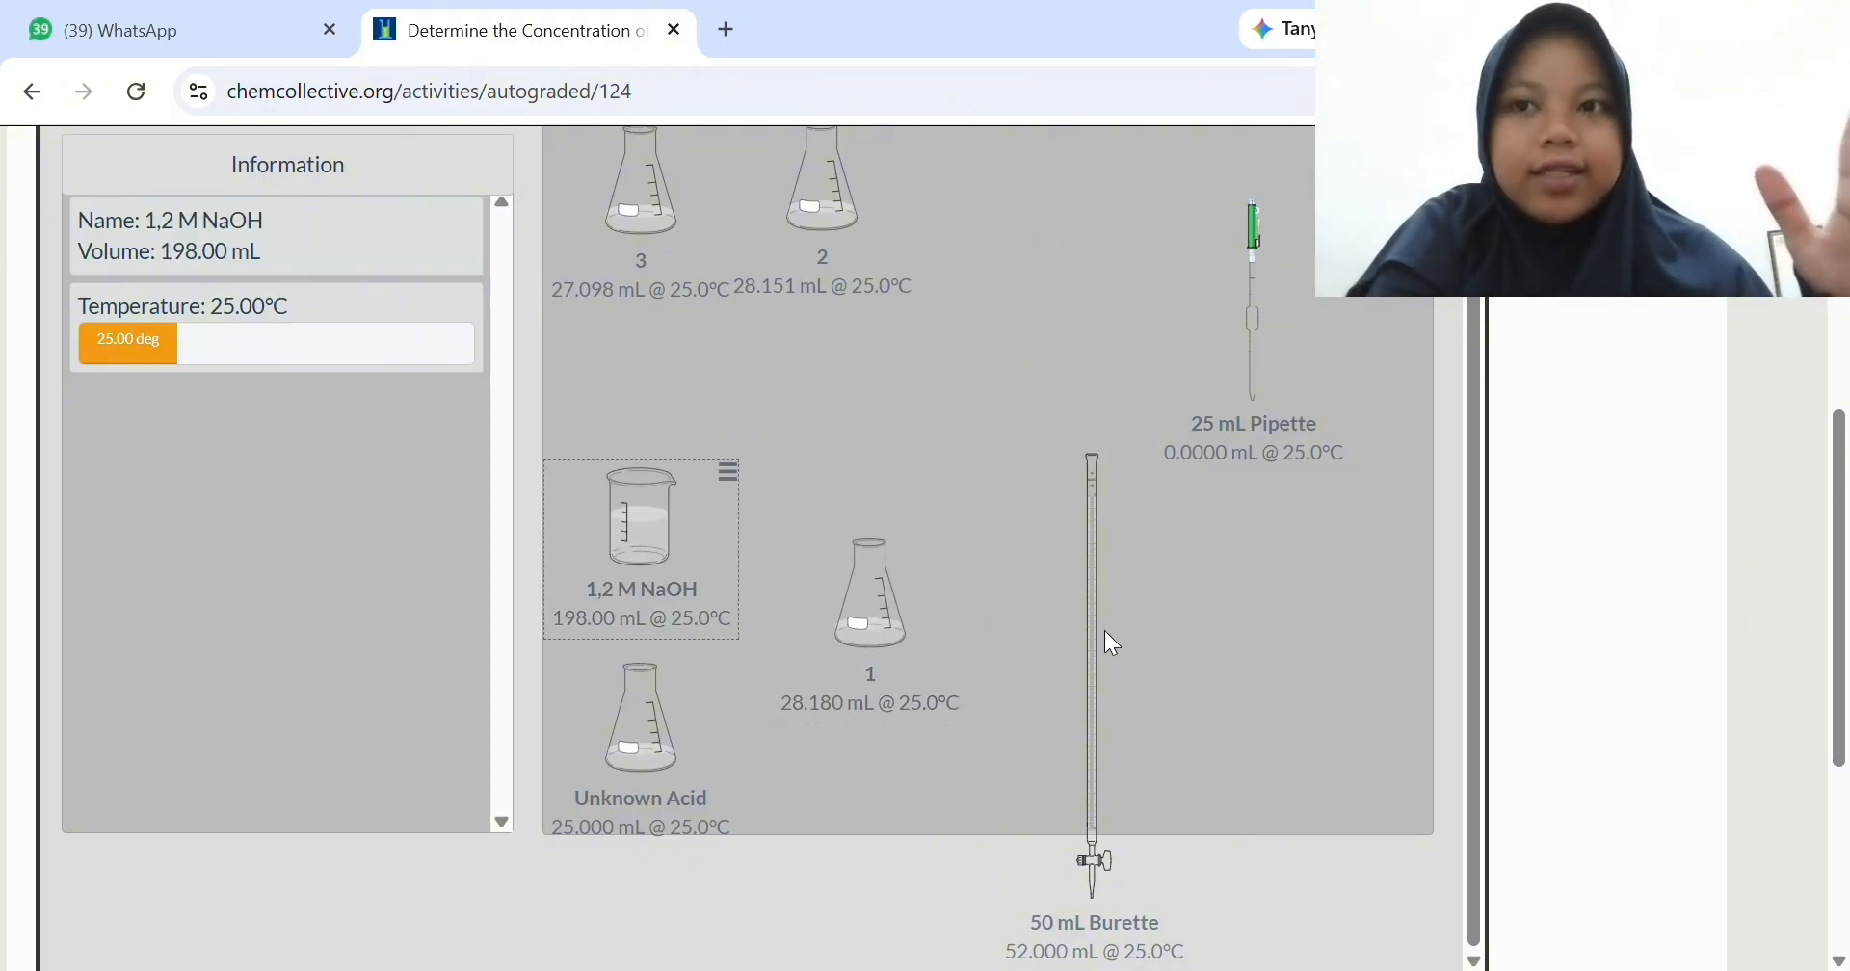
drag(1104, 630, 1039, 311)
drag(894, 734, 1247, 717)
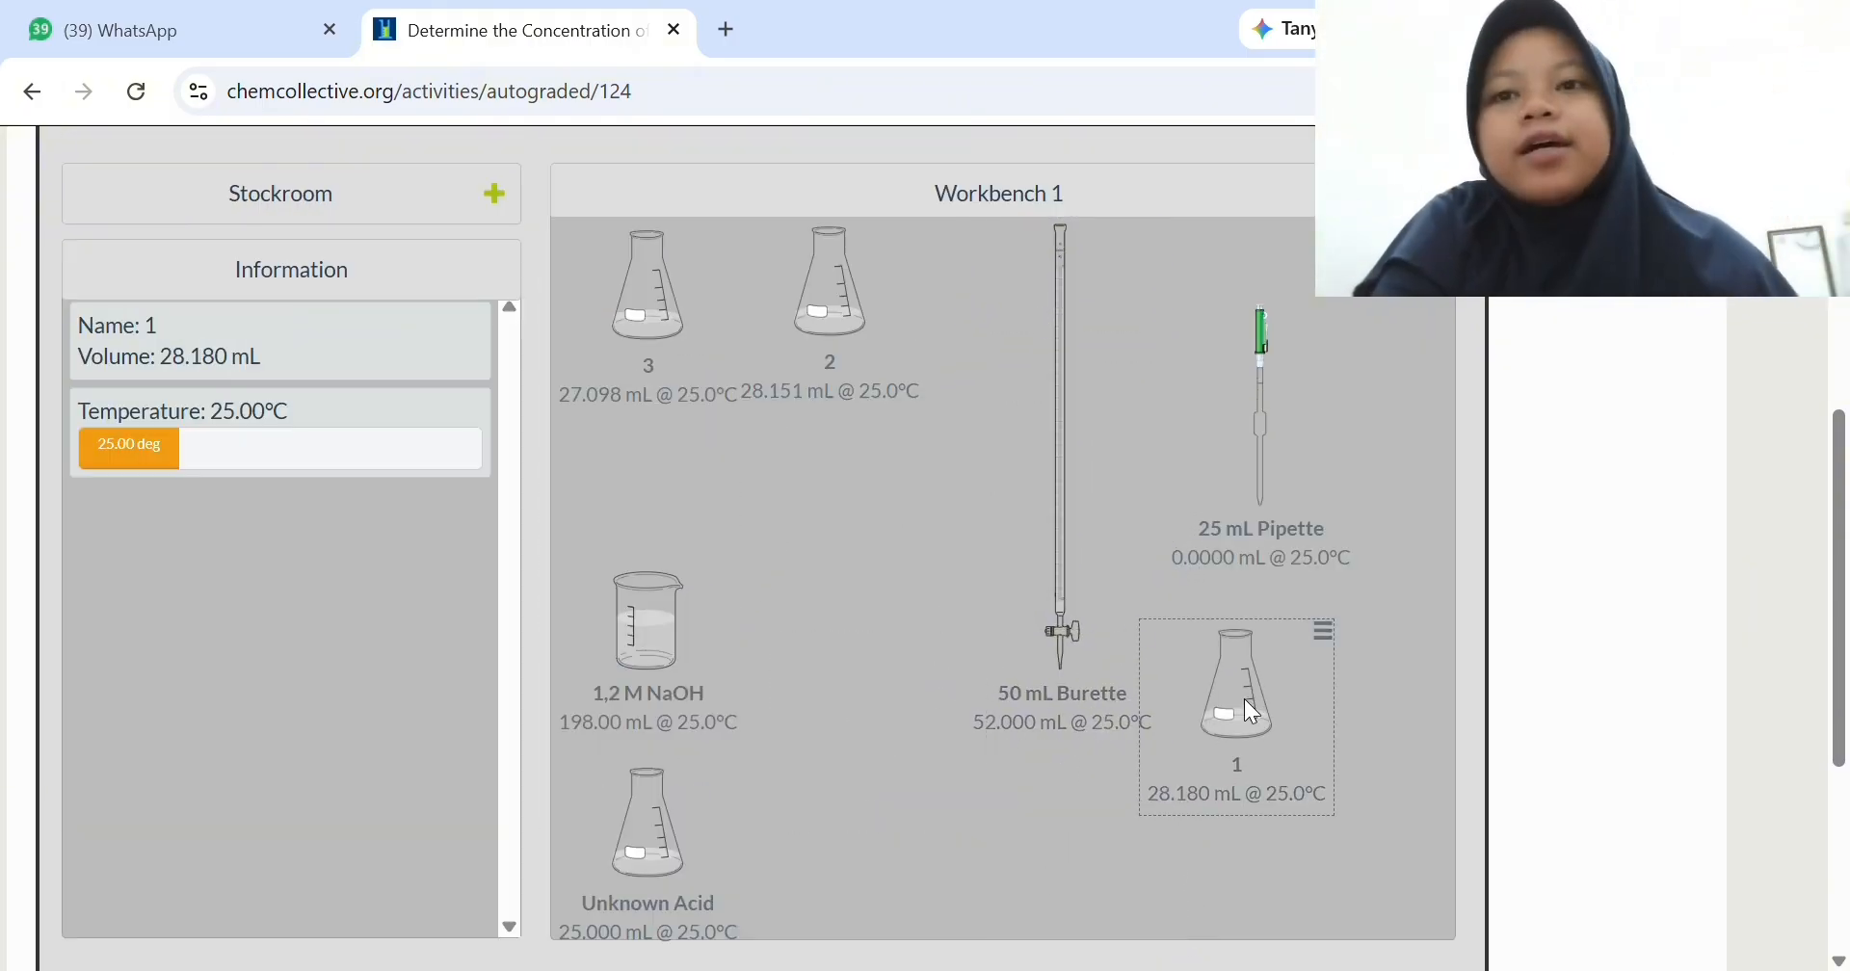
drag(1038, 570, 966, 570)
drag(1291, 472, 1396, 392)
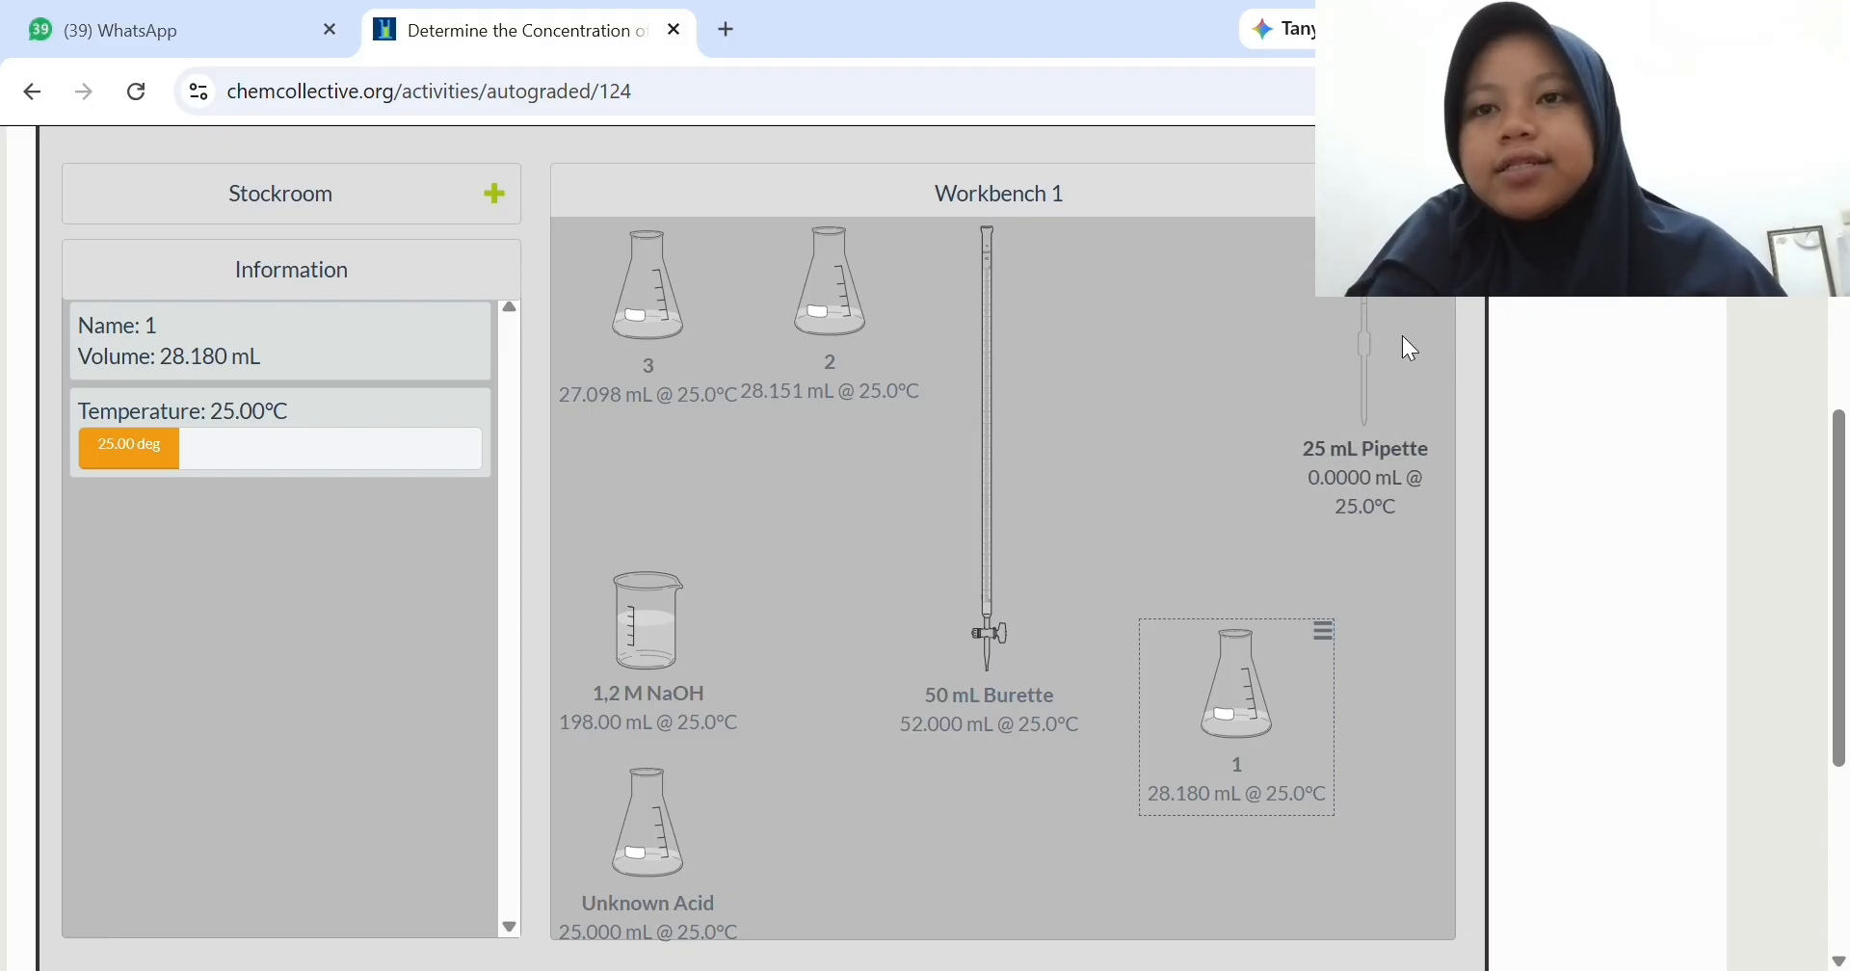
drag(1230, 729, 1154, 563)
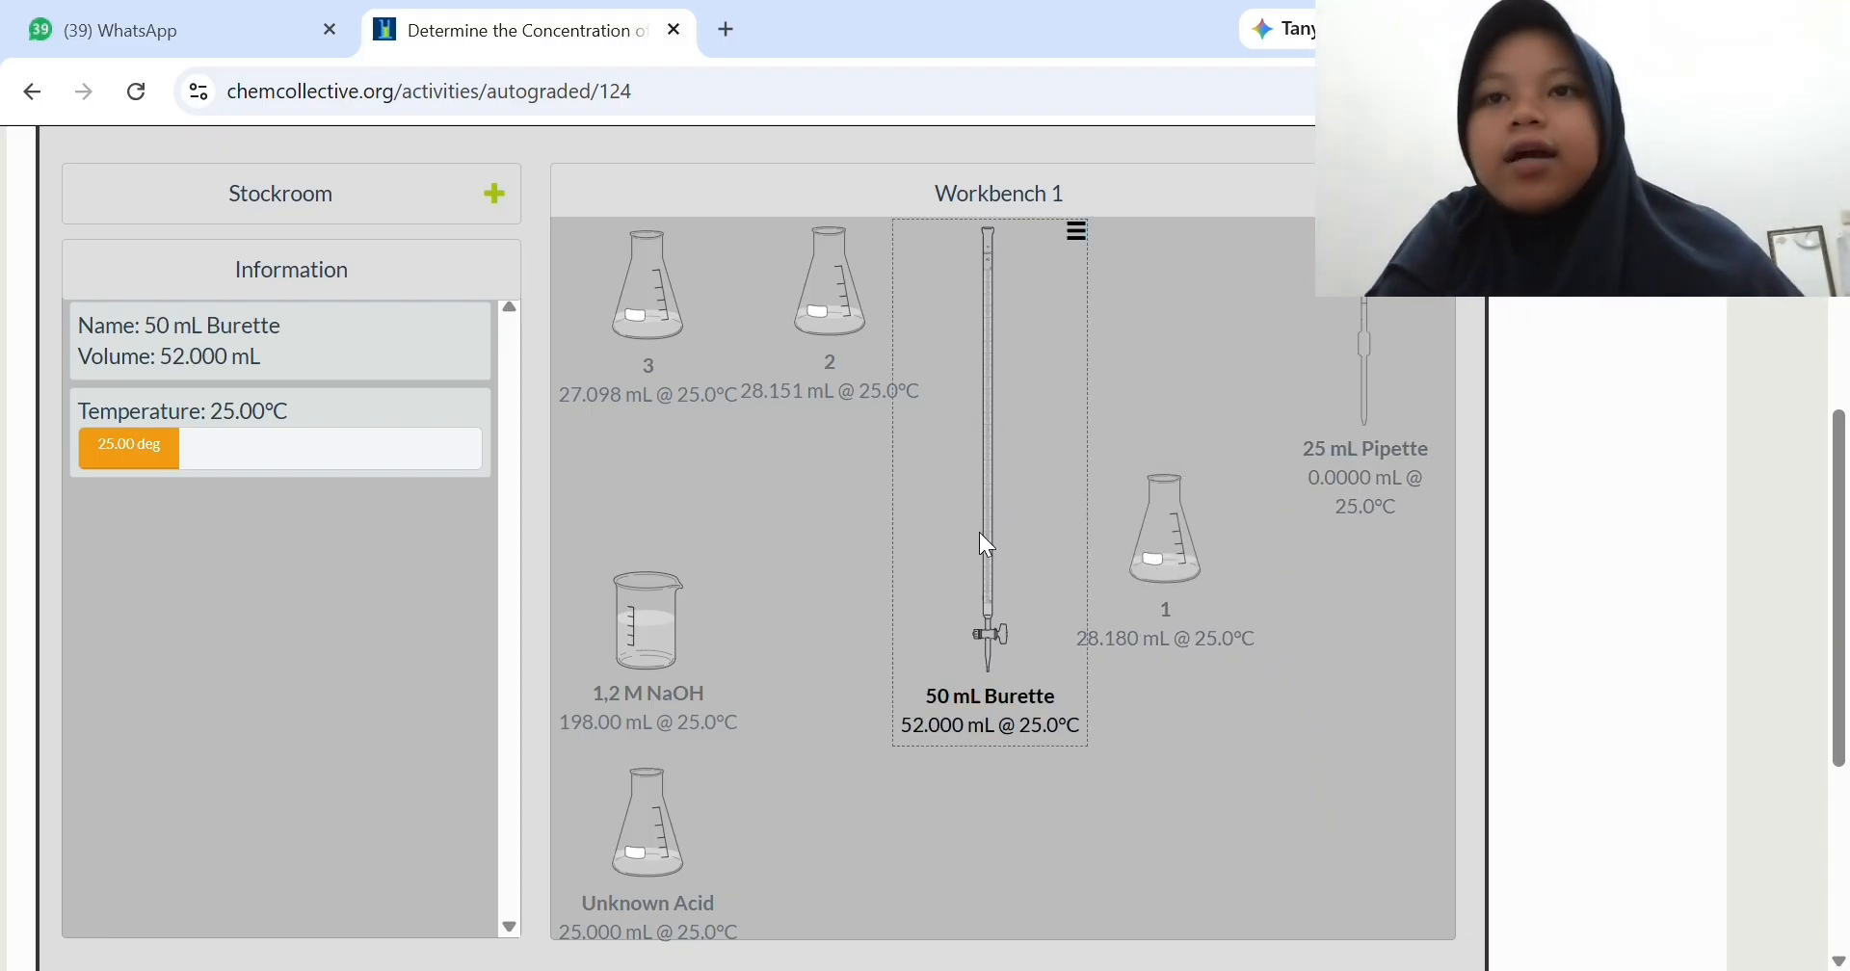
- Position the 50 mL Burette over flask 1 and set the transfer mode to Realistic
drag(979, 534, 1137, 549)
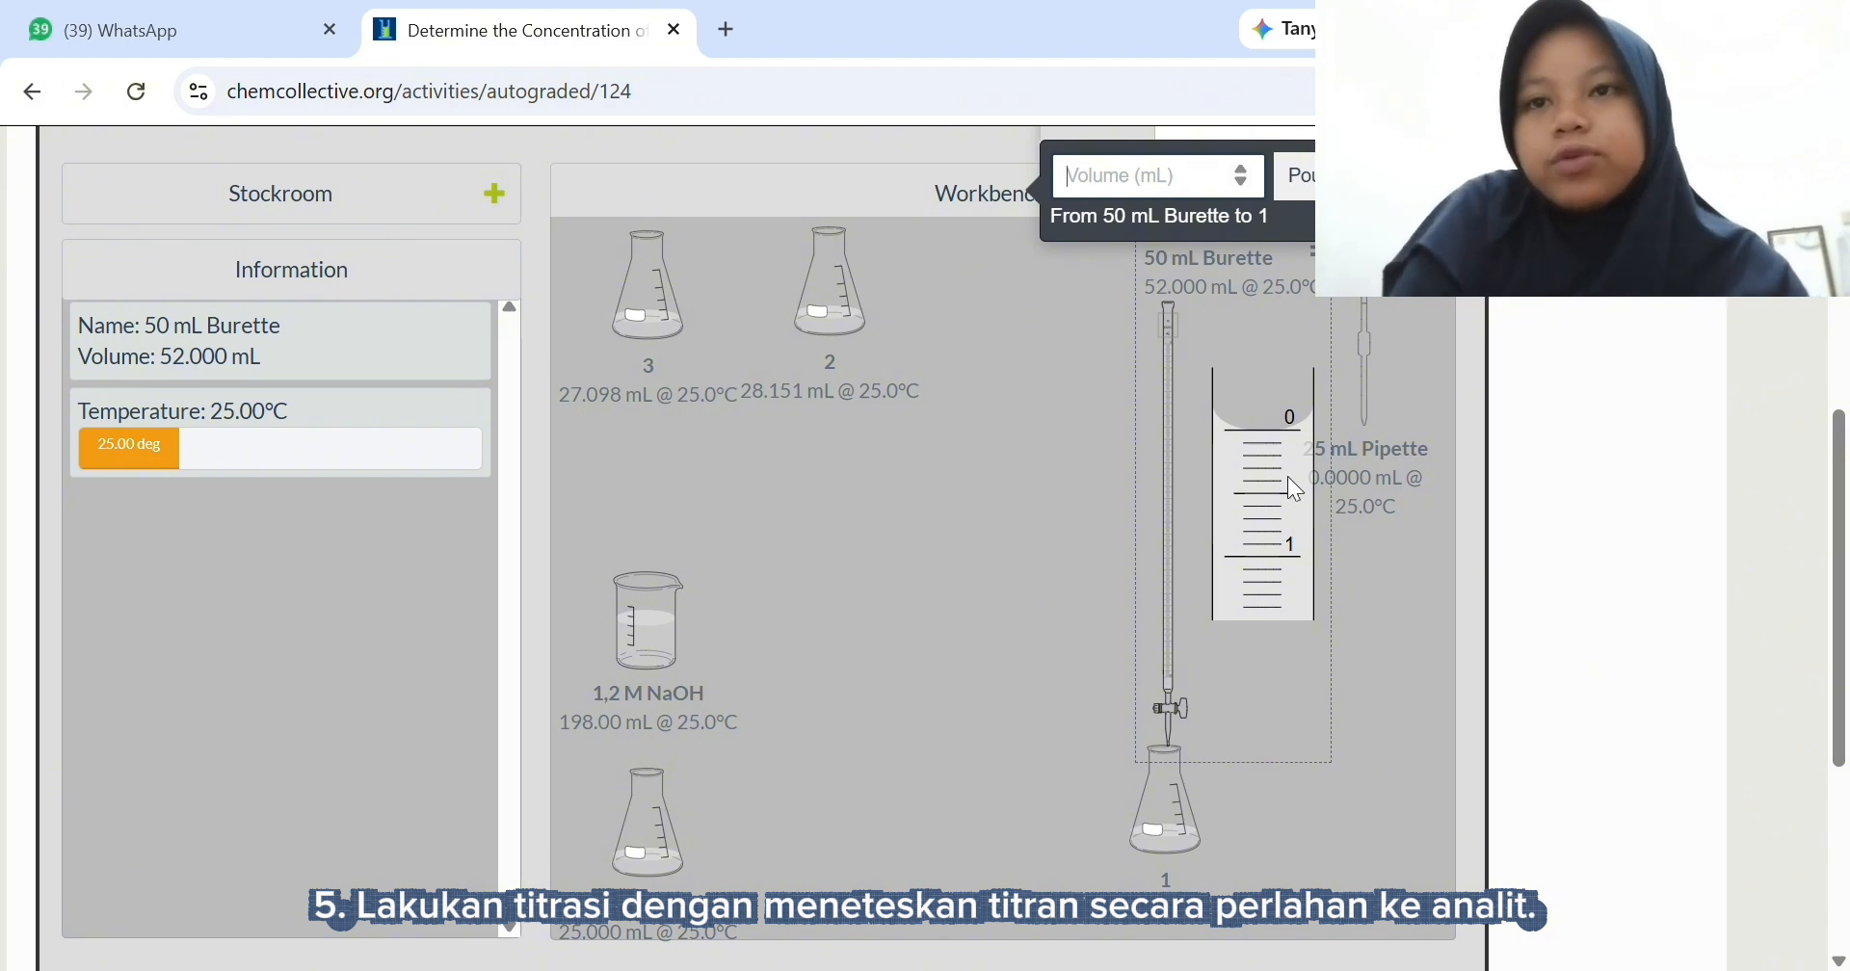
scroll(1287, 476, up, 2)
click(1335, 274)
scroll(1337, 378, down, 5)
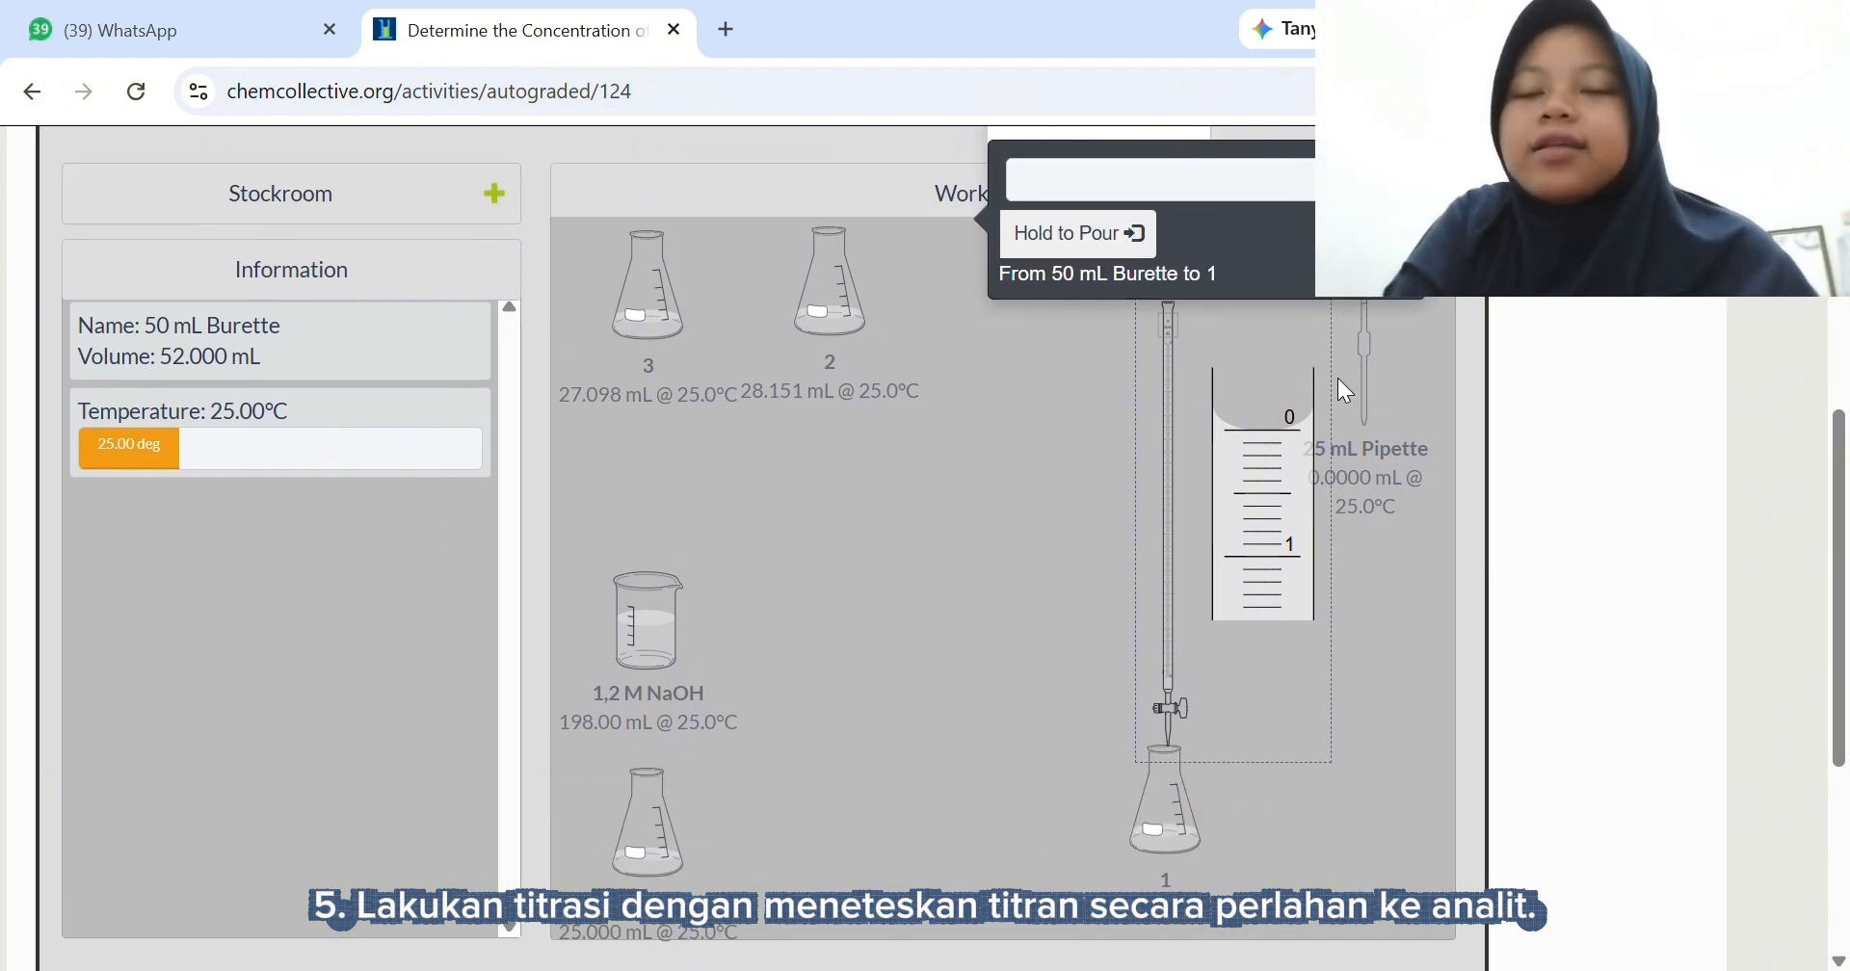
scroll(1337, 378, up, 4)
scroll(1338, 374, down, 1)
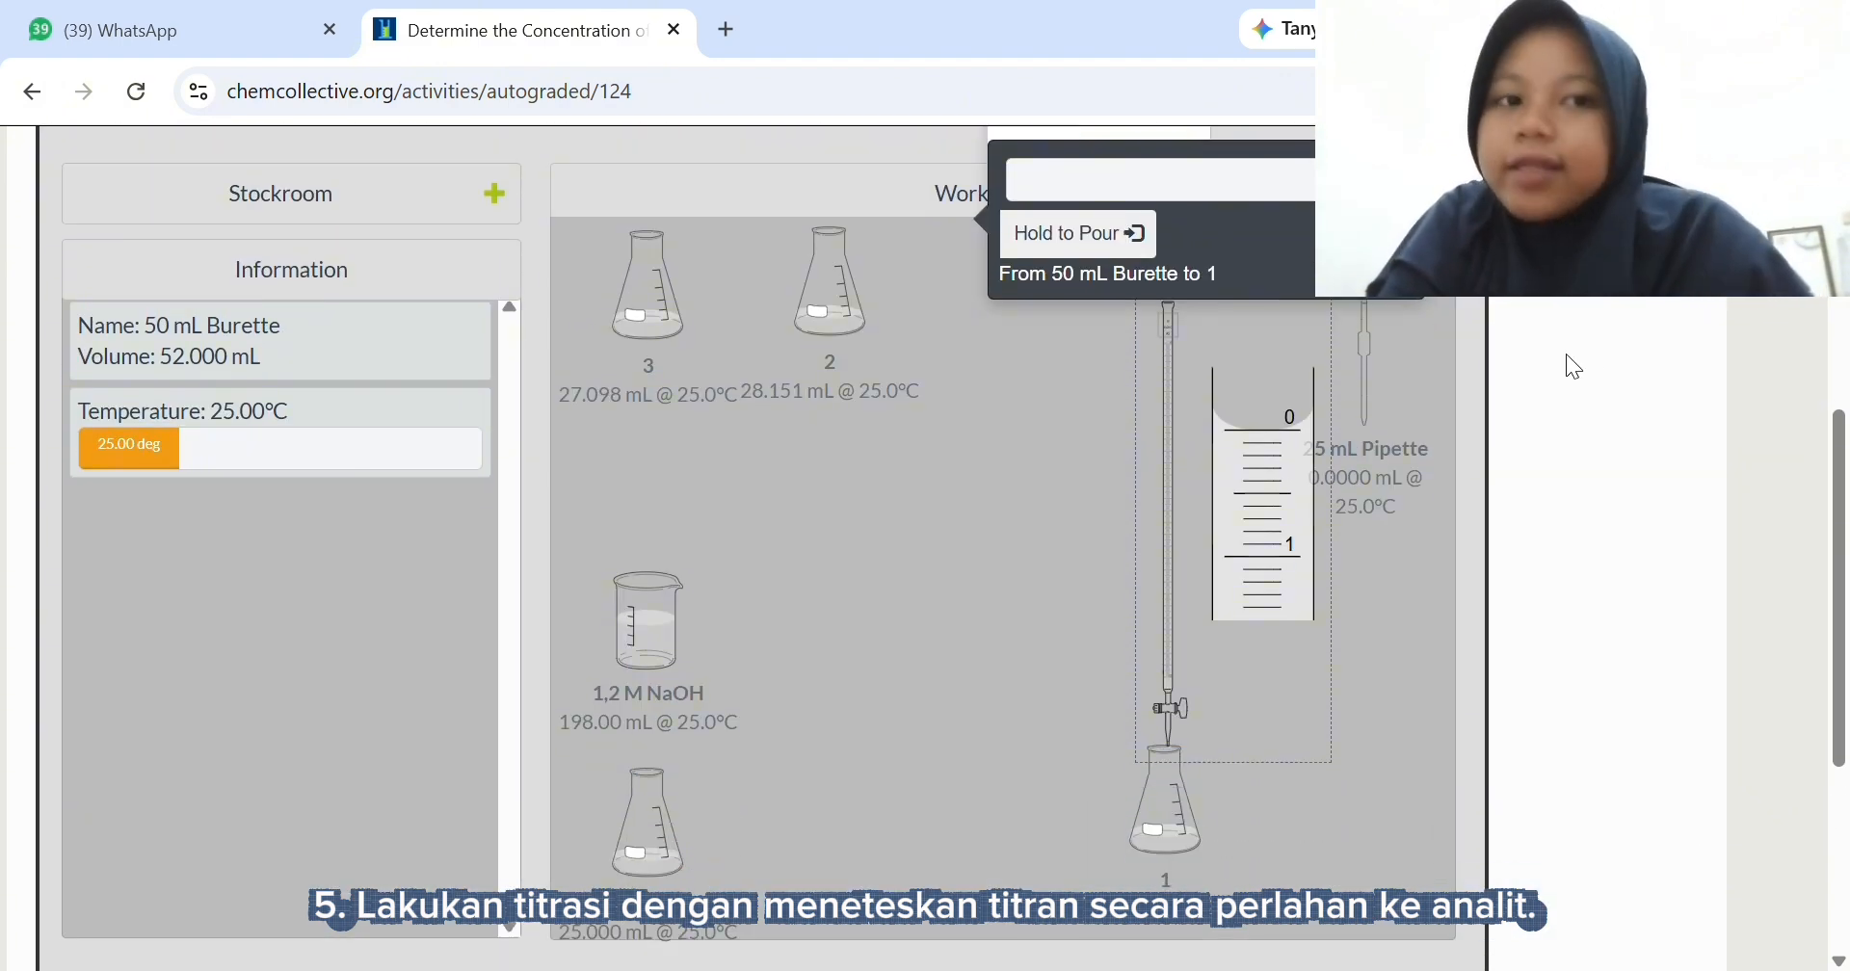
drag(1831, 439, 1823, 453)
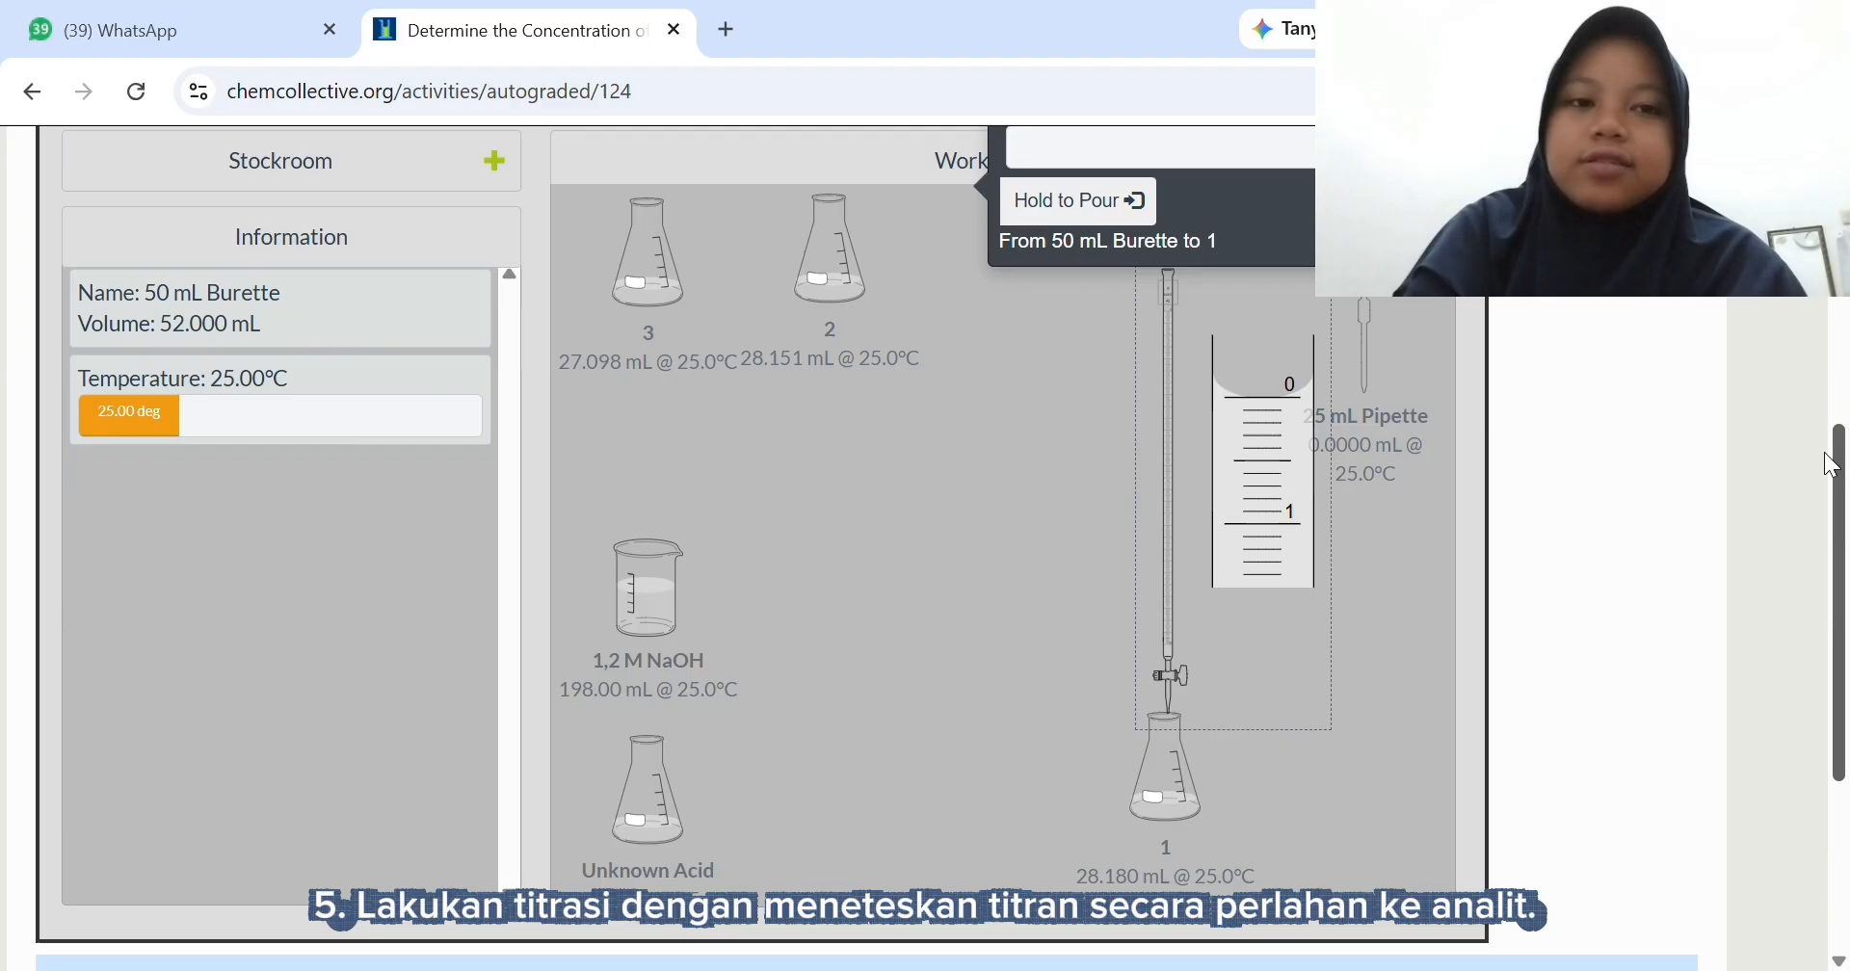
- Titrate flask 1 with small portions of NaOH from the burette, bringing the flask's volume to about 34.83 mL
click(1140, 207)
click(1139, 210)
click(1140, 210)
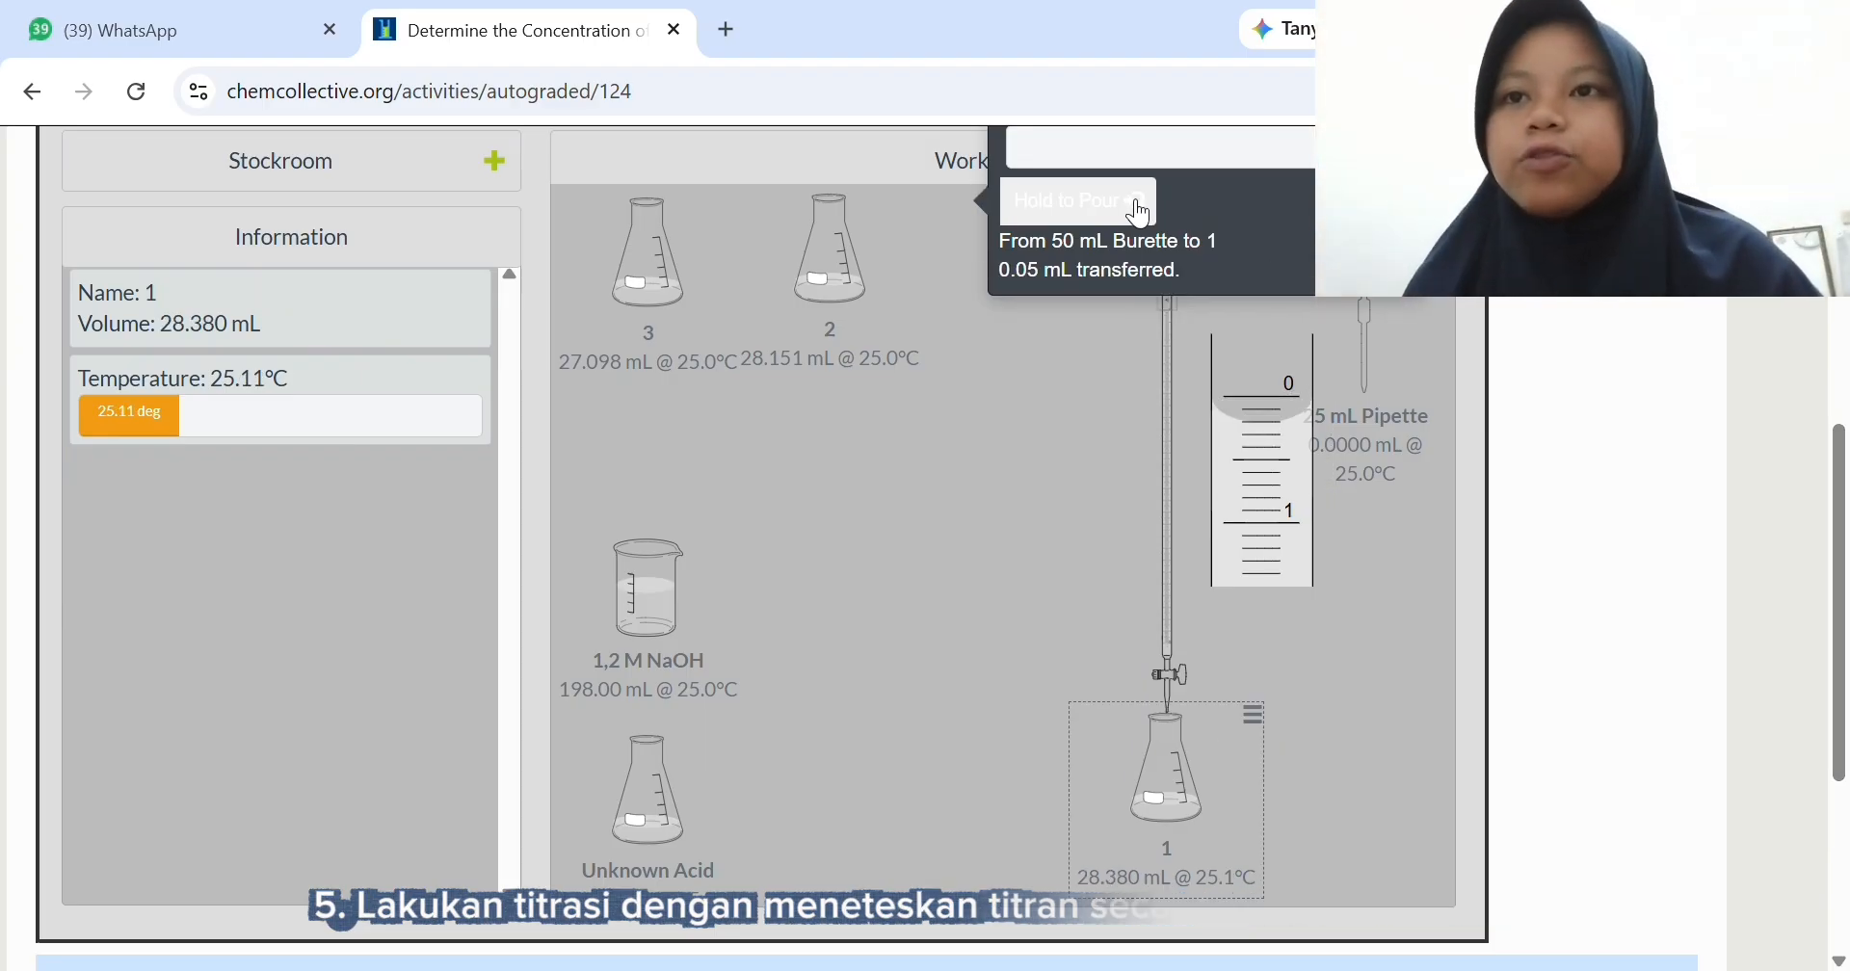
click(1139, 210)
click(1139, 210)
click(1140, 210)
click(1140, 210)
click(1141, 211)
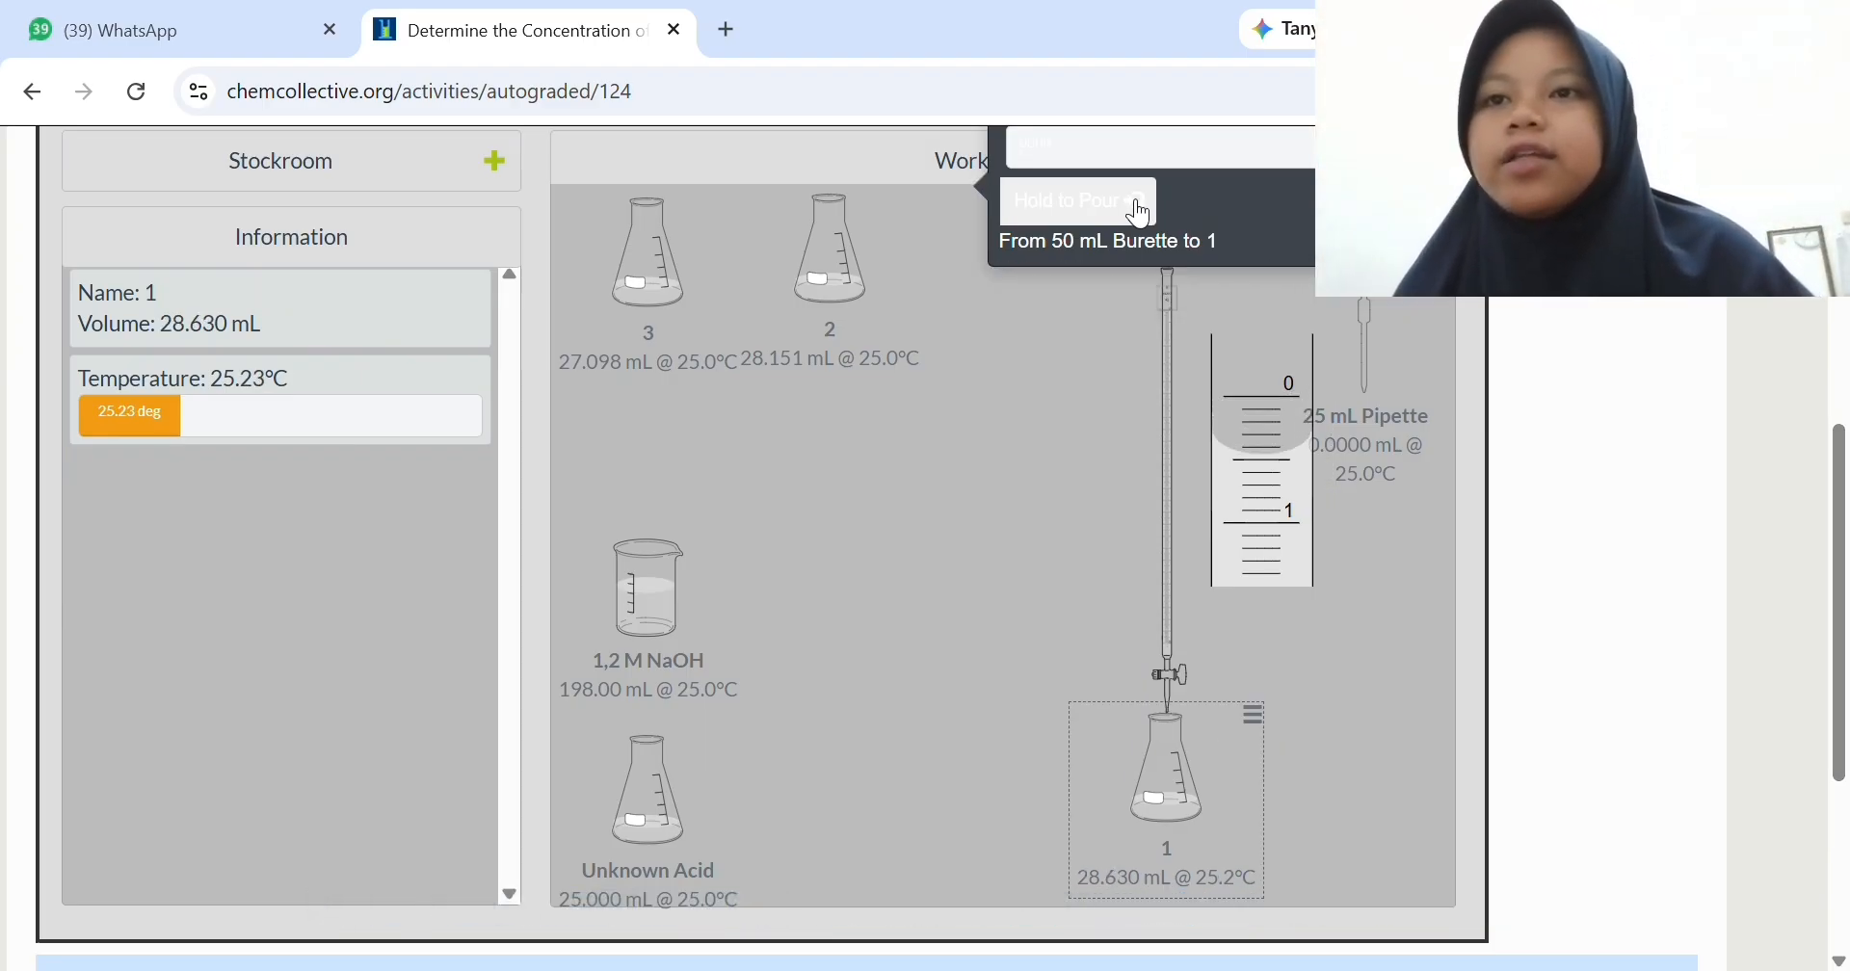
click(1141, 211)
click(1141, 211)
click(1141, 211)
click(1141, 211)
click(1141, 211)
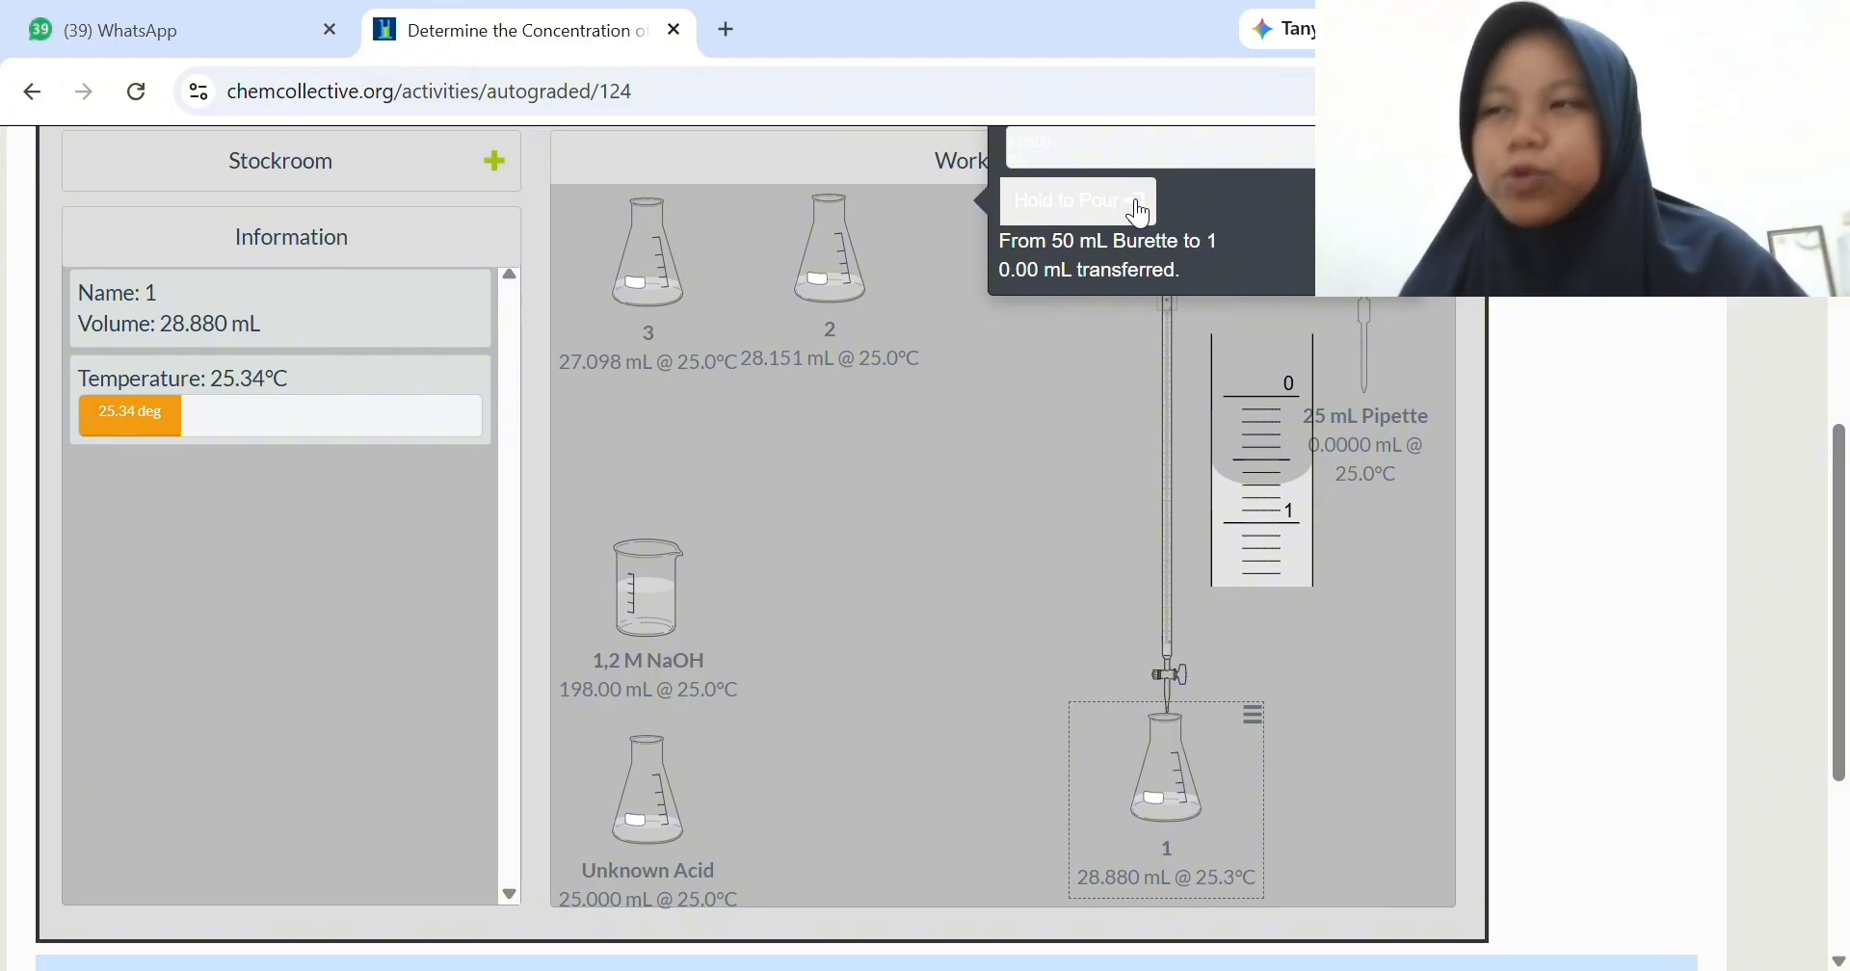
click(1141, 211)
click(1140, 211)
click(1140, 211)
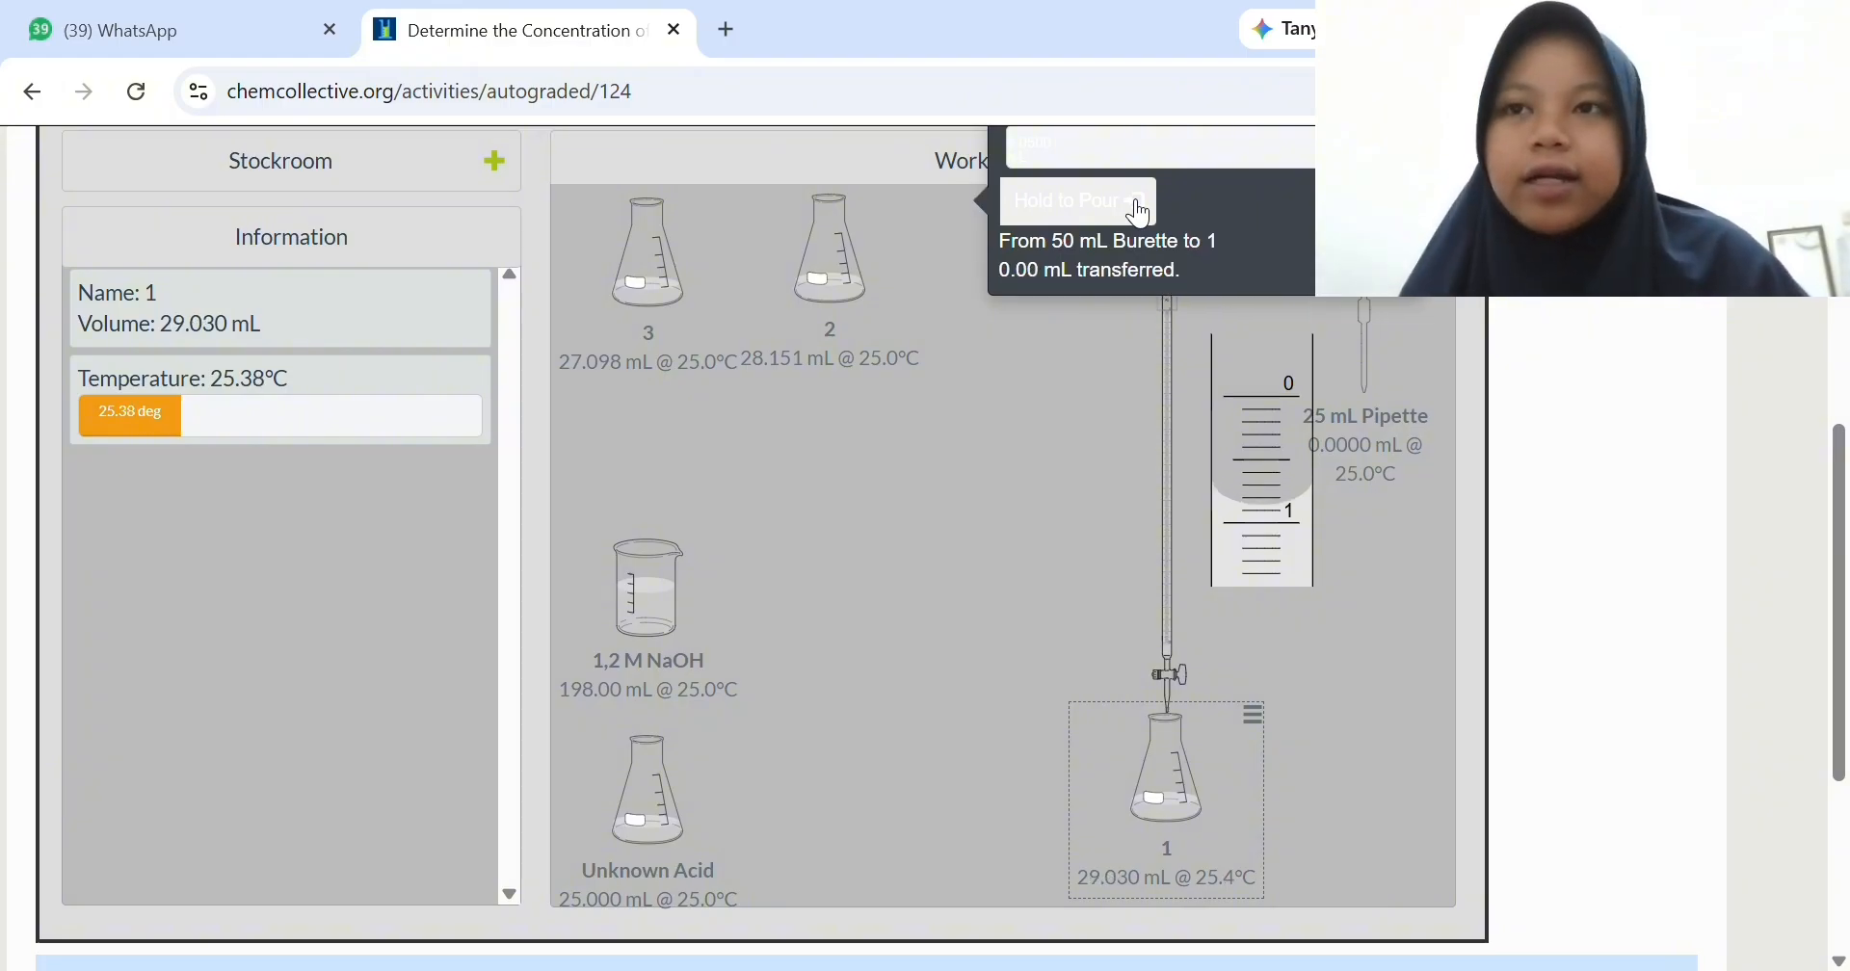
click(1145, 206)
click(1145, 206)
click(1148, 203)
click(1151, 197)
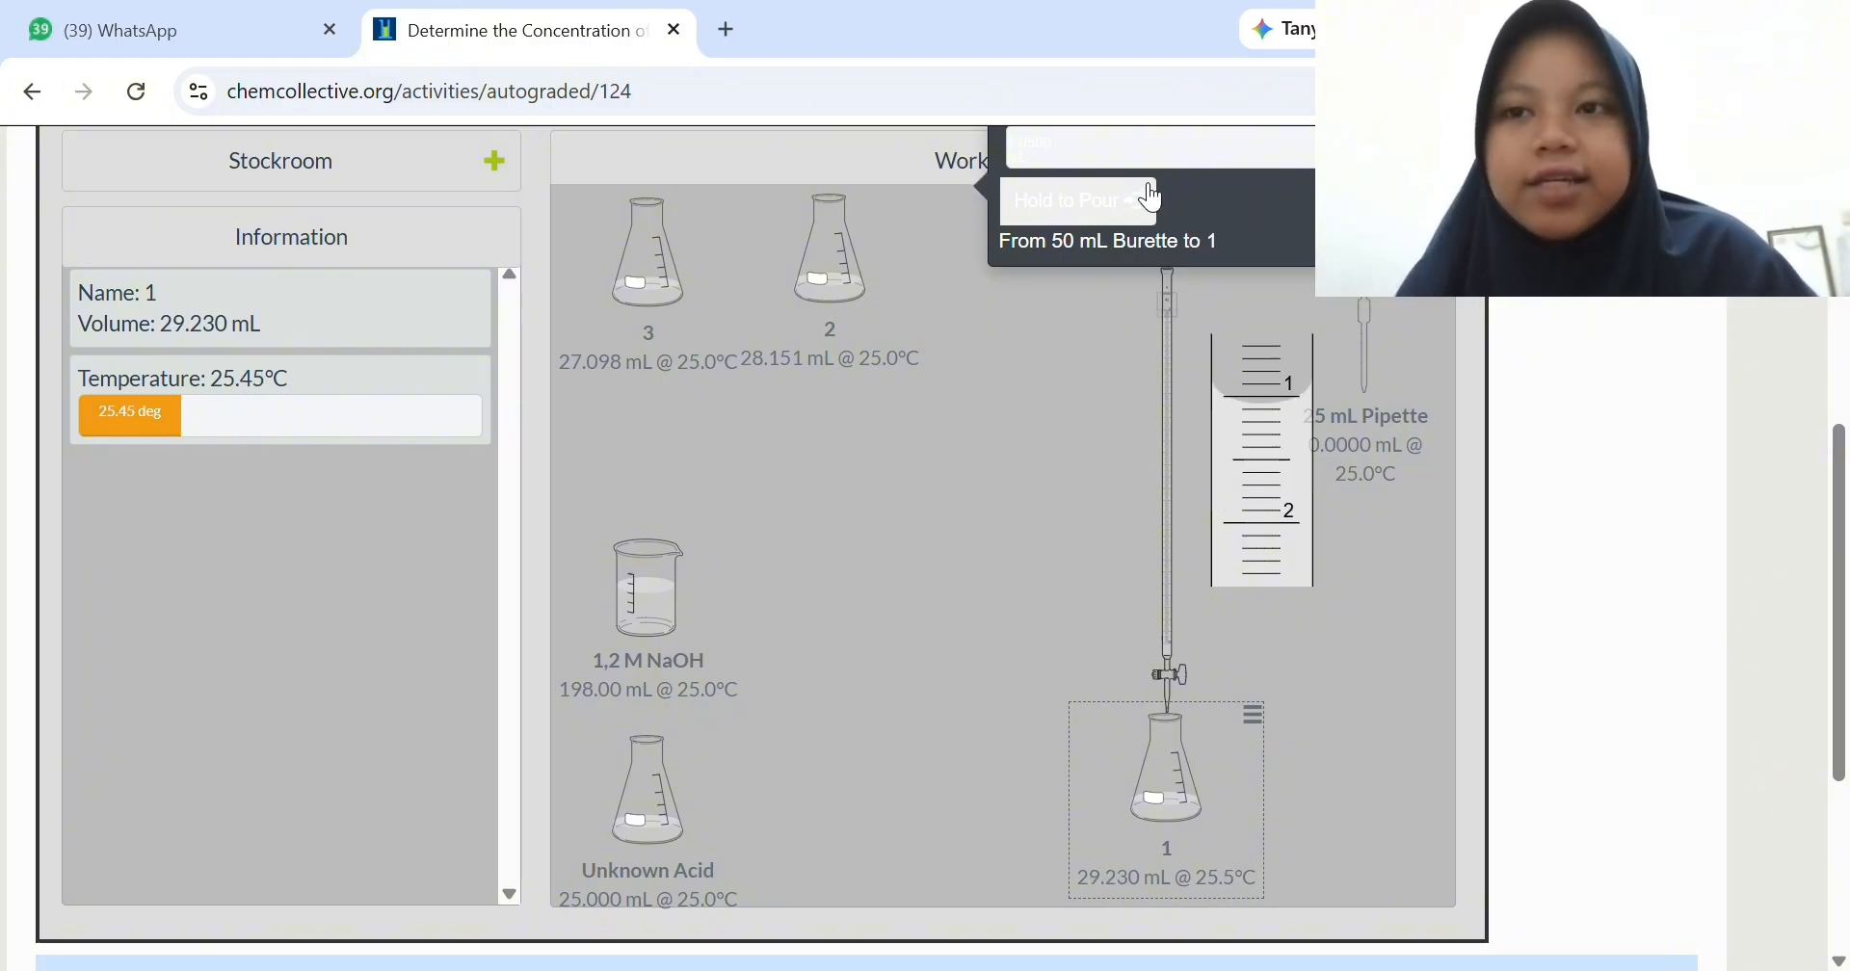
click(1151, 197)
click(1151, 198)
click(1151, 198)
click(1151, 197)
click(1152, 197)
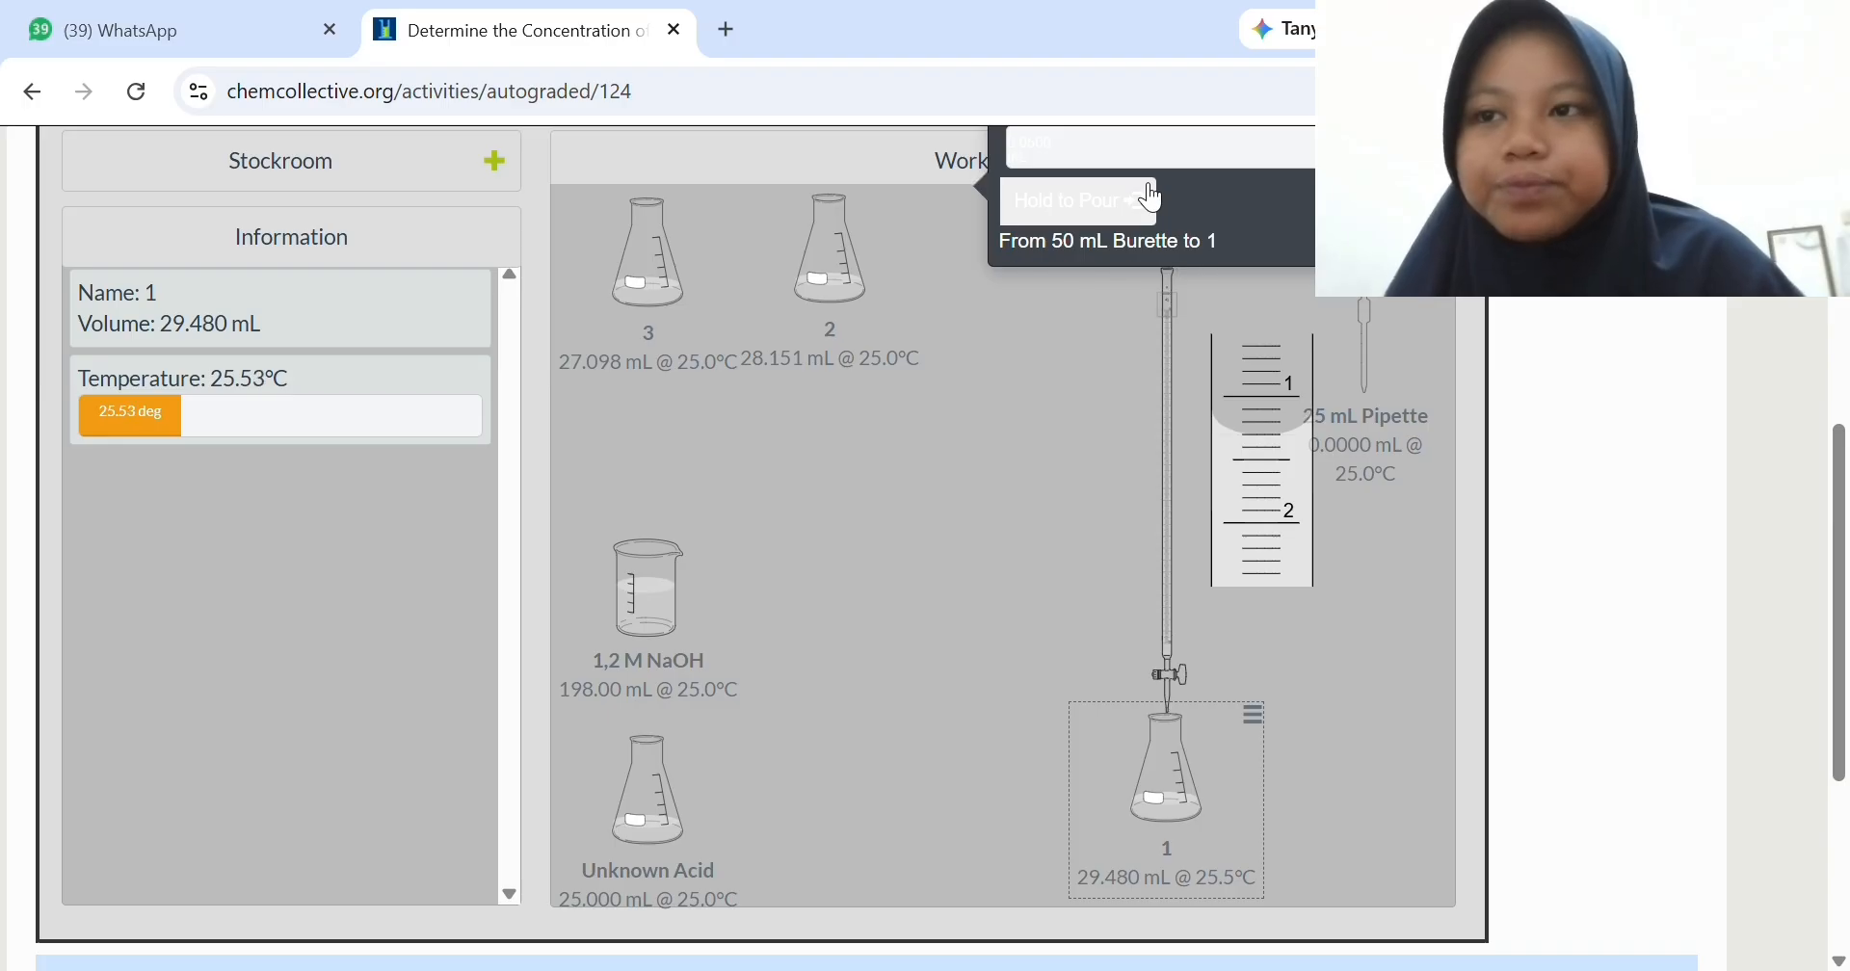
click(1152, 198)
click(1151, 198)
click(1151, 198)
click(1151, 198)
click(1152, 197)
click(1151, 198)
click(1152, 198)
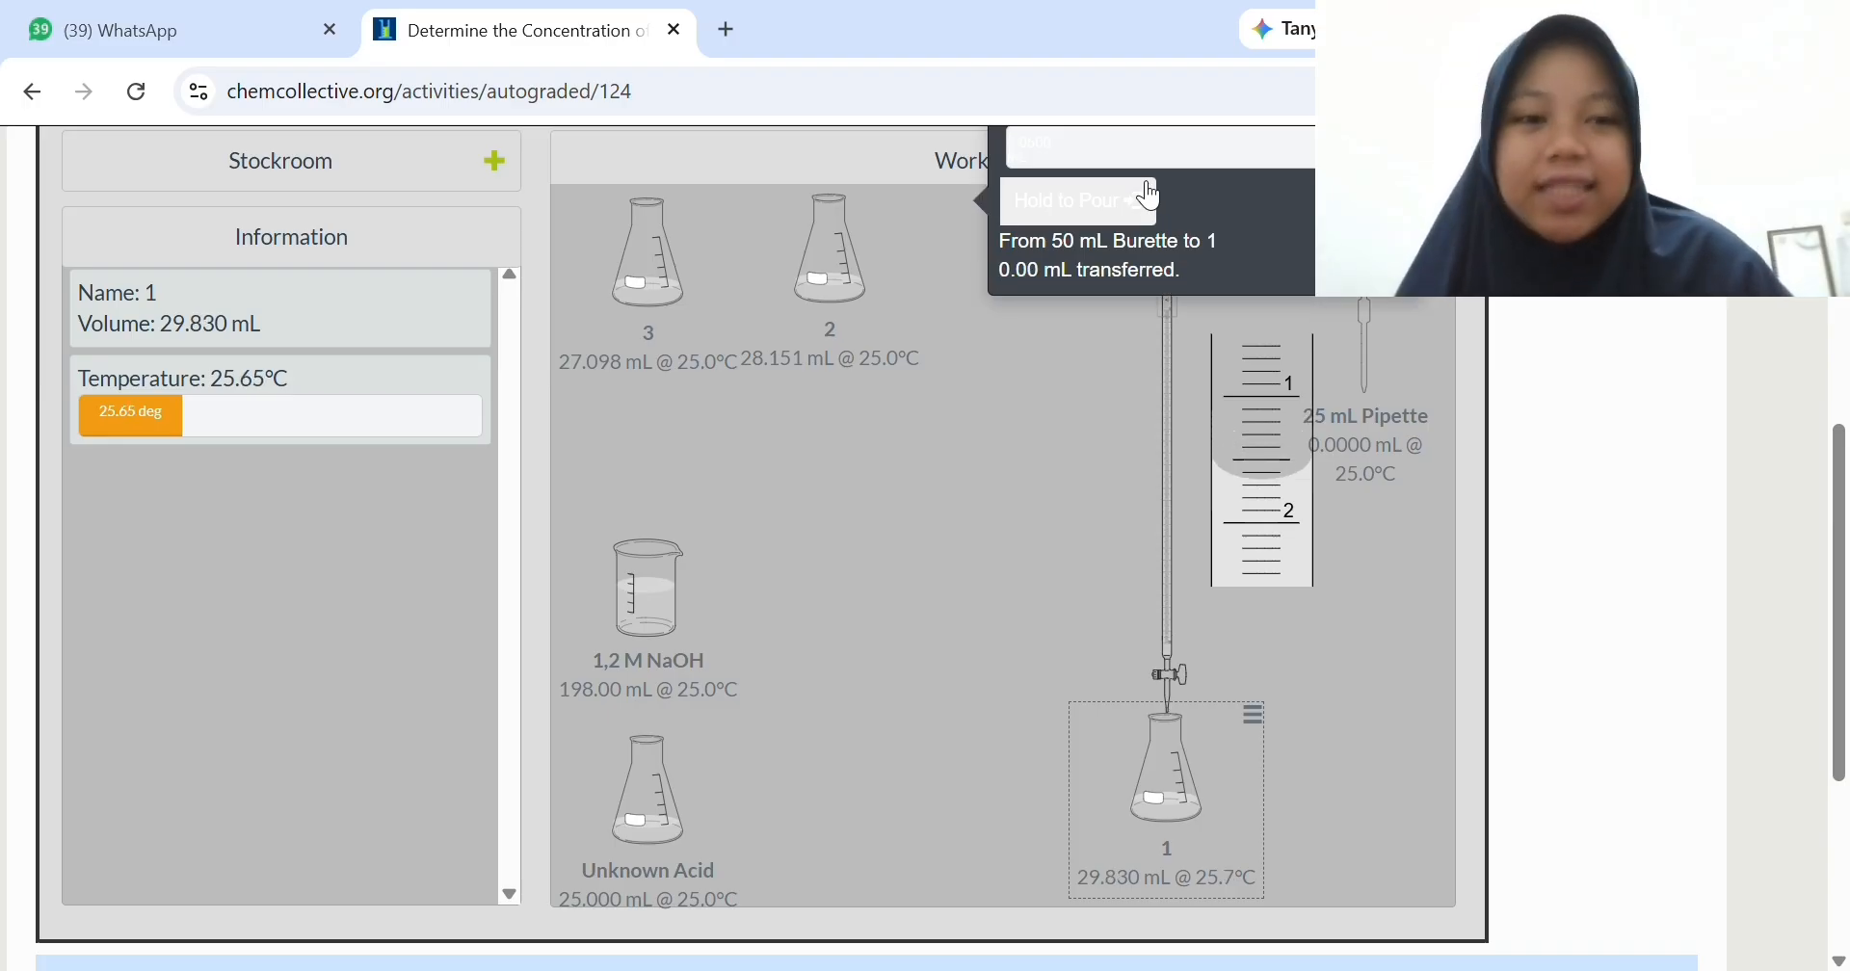
click(1151, 198)
click(1151, 197)
click(1152, 198)
click(1151, 198)
click(1152, 197)
click(1151, 198)
click(1152, 197)
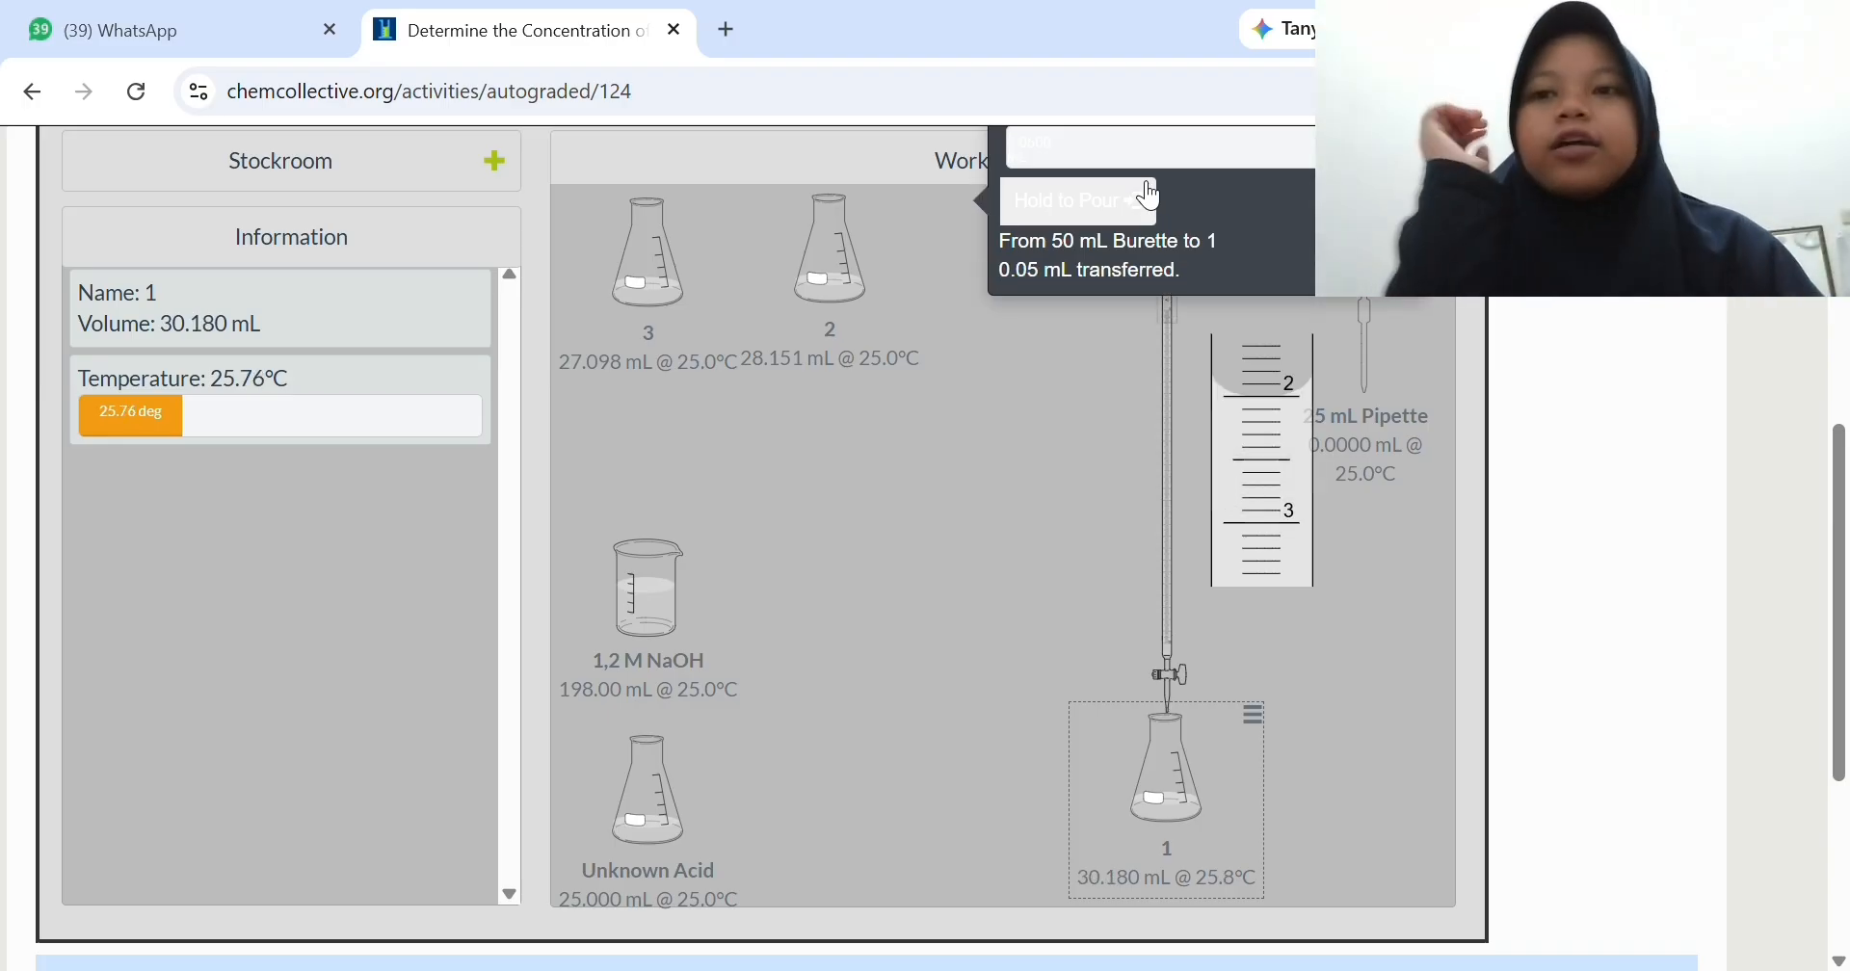
click(1151, 197)
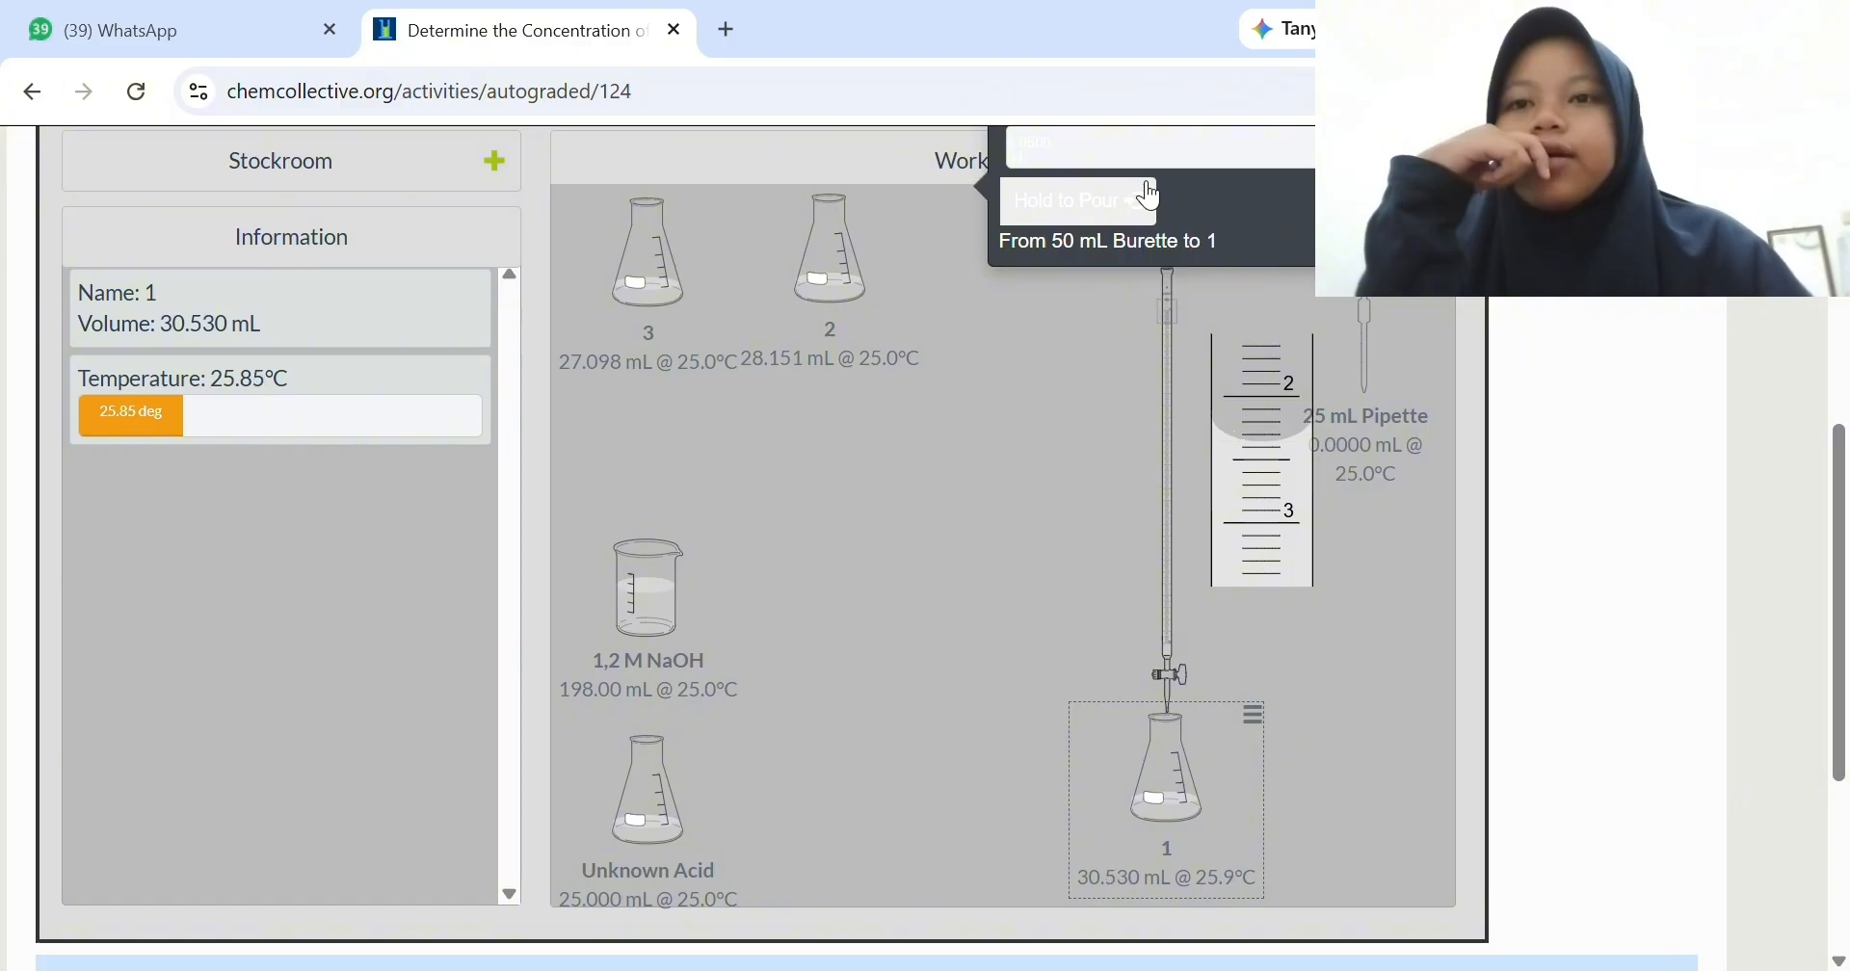
click(1151, 198)
click(1151, 197)
click(1151, 198)
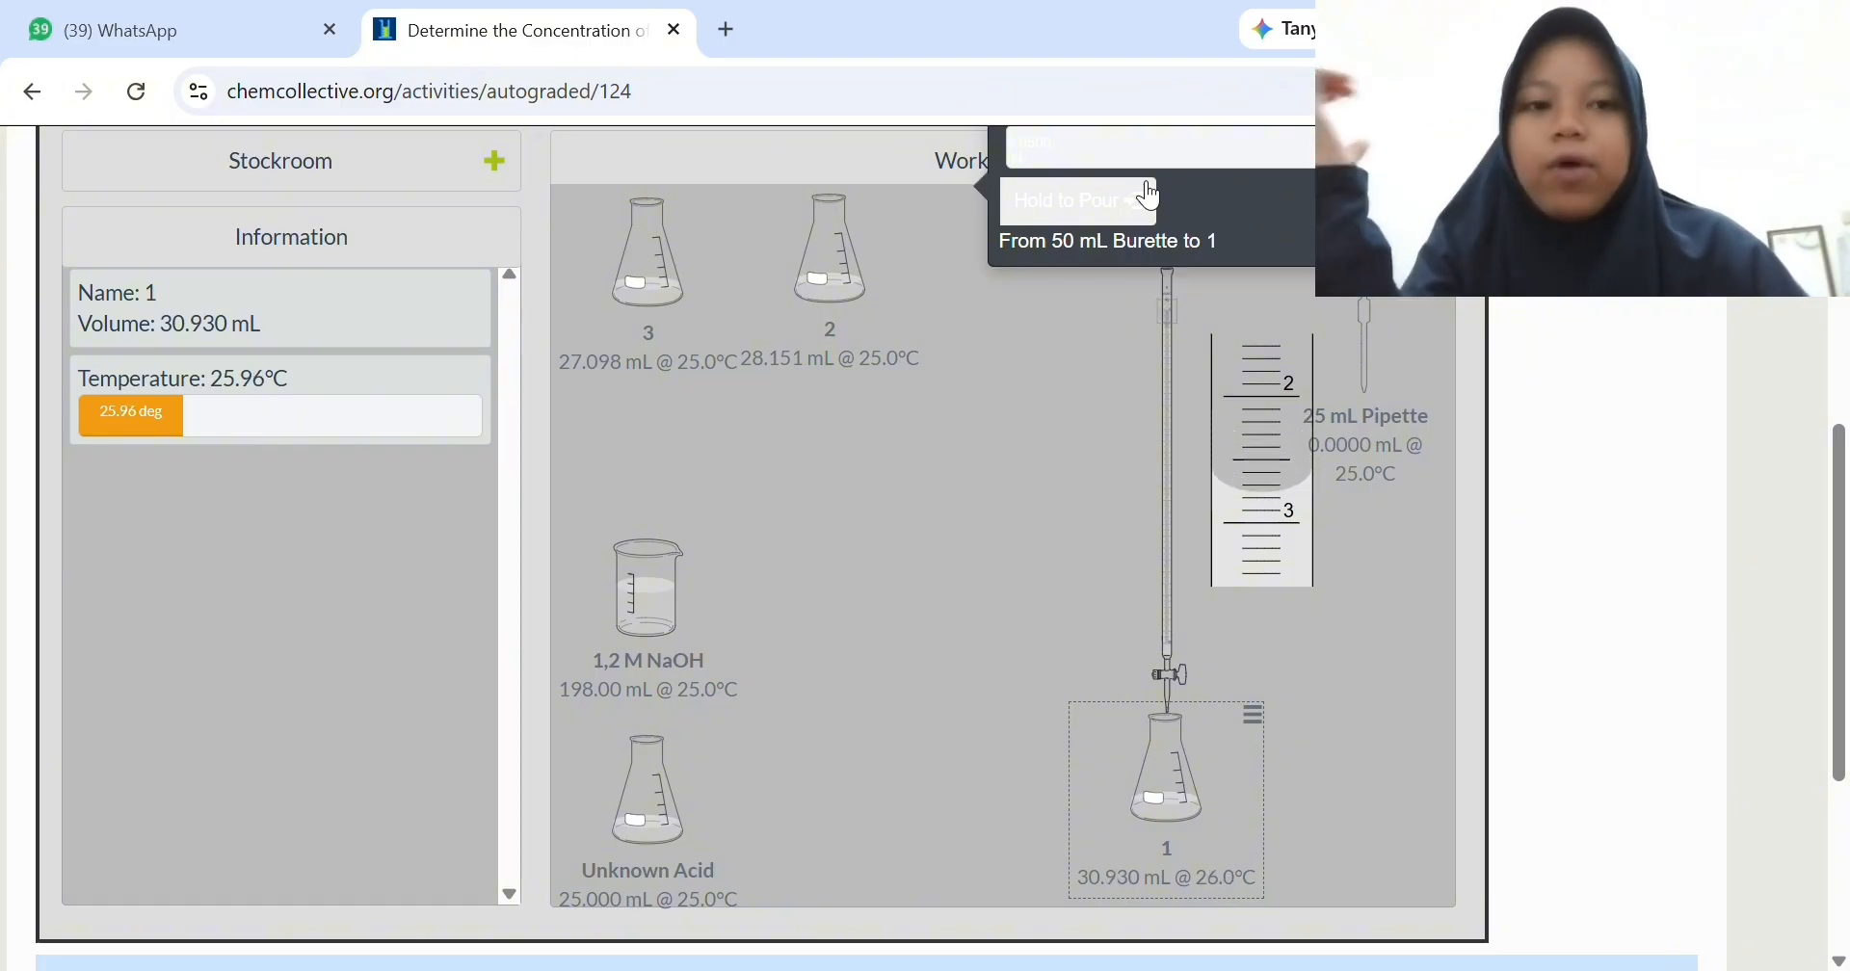
click(1152, 198)
click(1151, 198)
click(1152, 198)
click(1152, 198)
click(1152, 198)
click(1151, 198)
click(1151, 197)
click(1151, 198)
click(1151, 198)
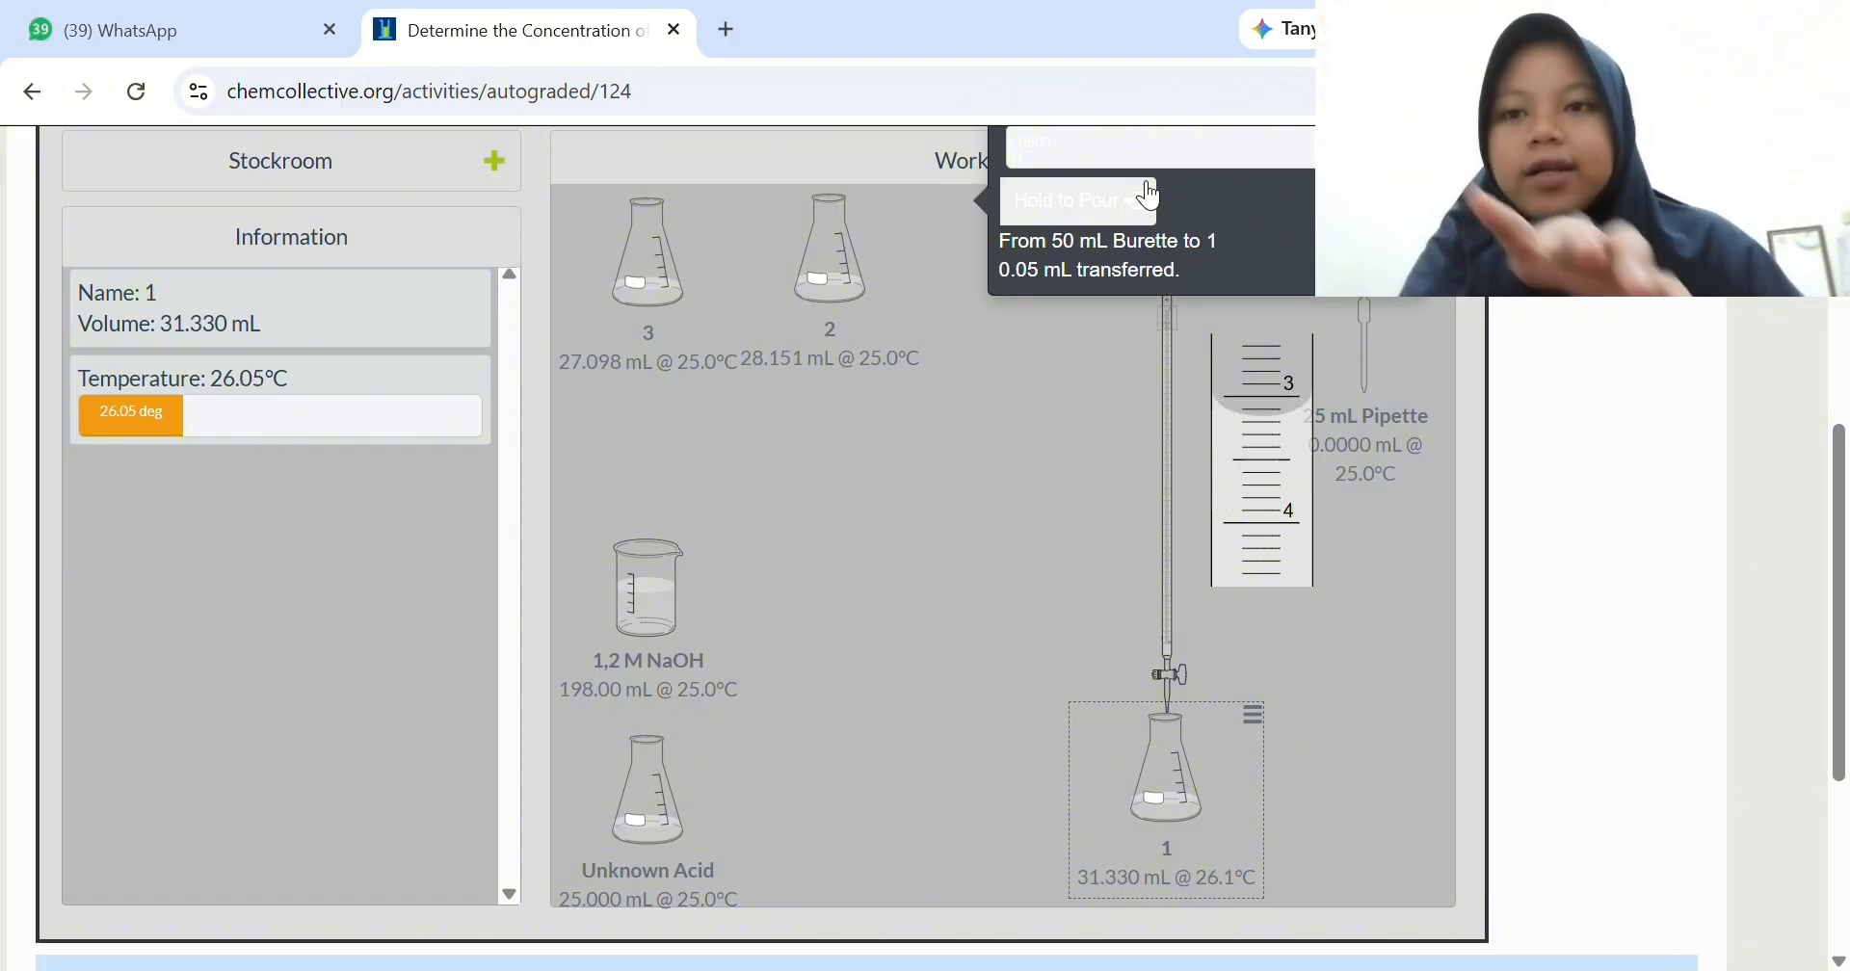
click(1152, 197)
click(1152, 197)
click(1151, 197)
click(1151, 197)
click(1152, 197)
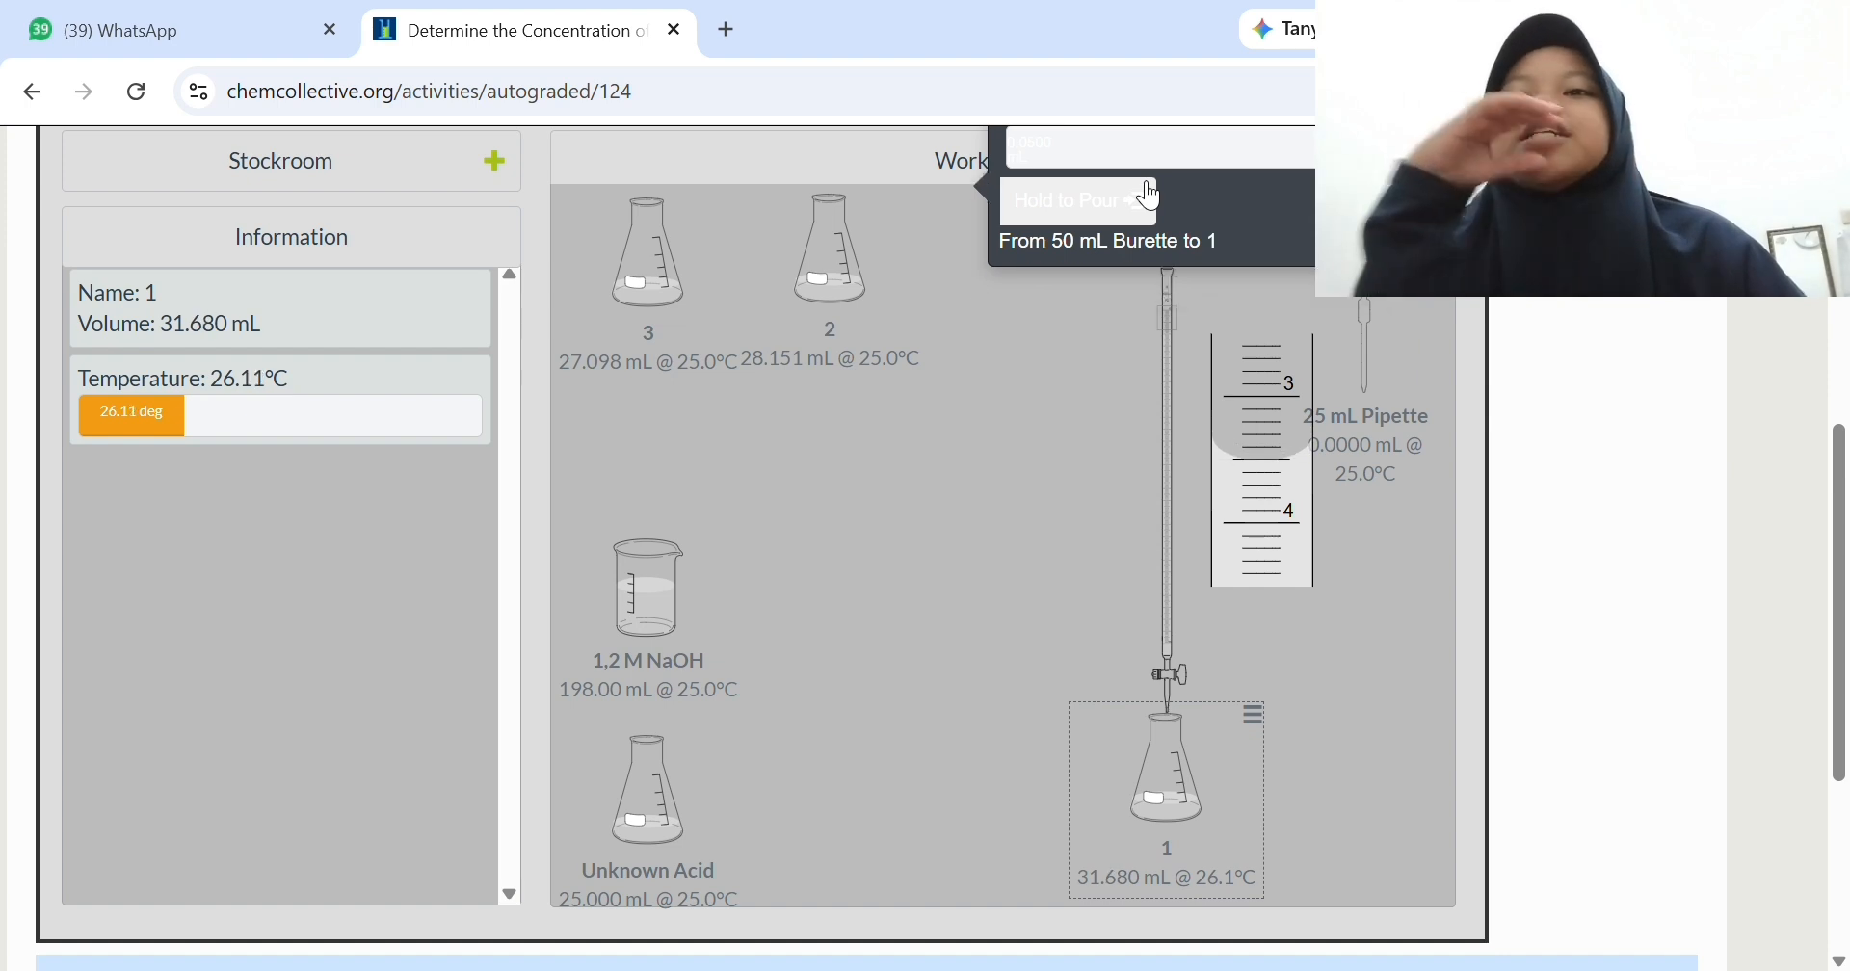
click(1152, 198)
click(1151, 198)
click(1151, 197)
click(1152, 197)
click(1152, 197)
click(1151, 198)
click(1151, 197)
click(1151, 197)
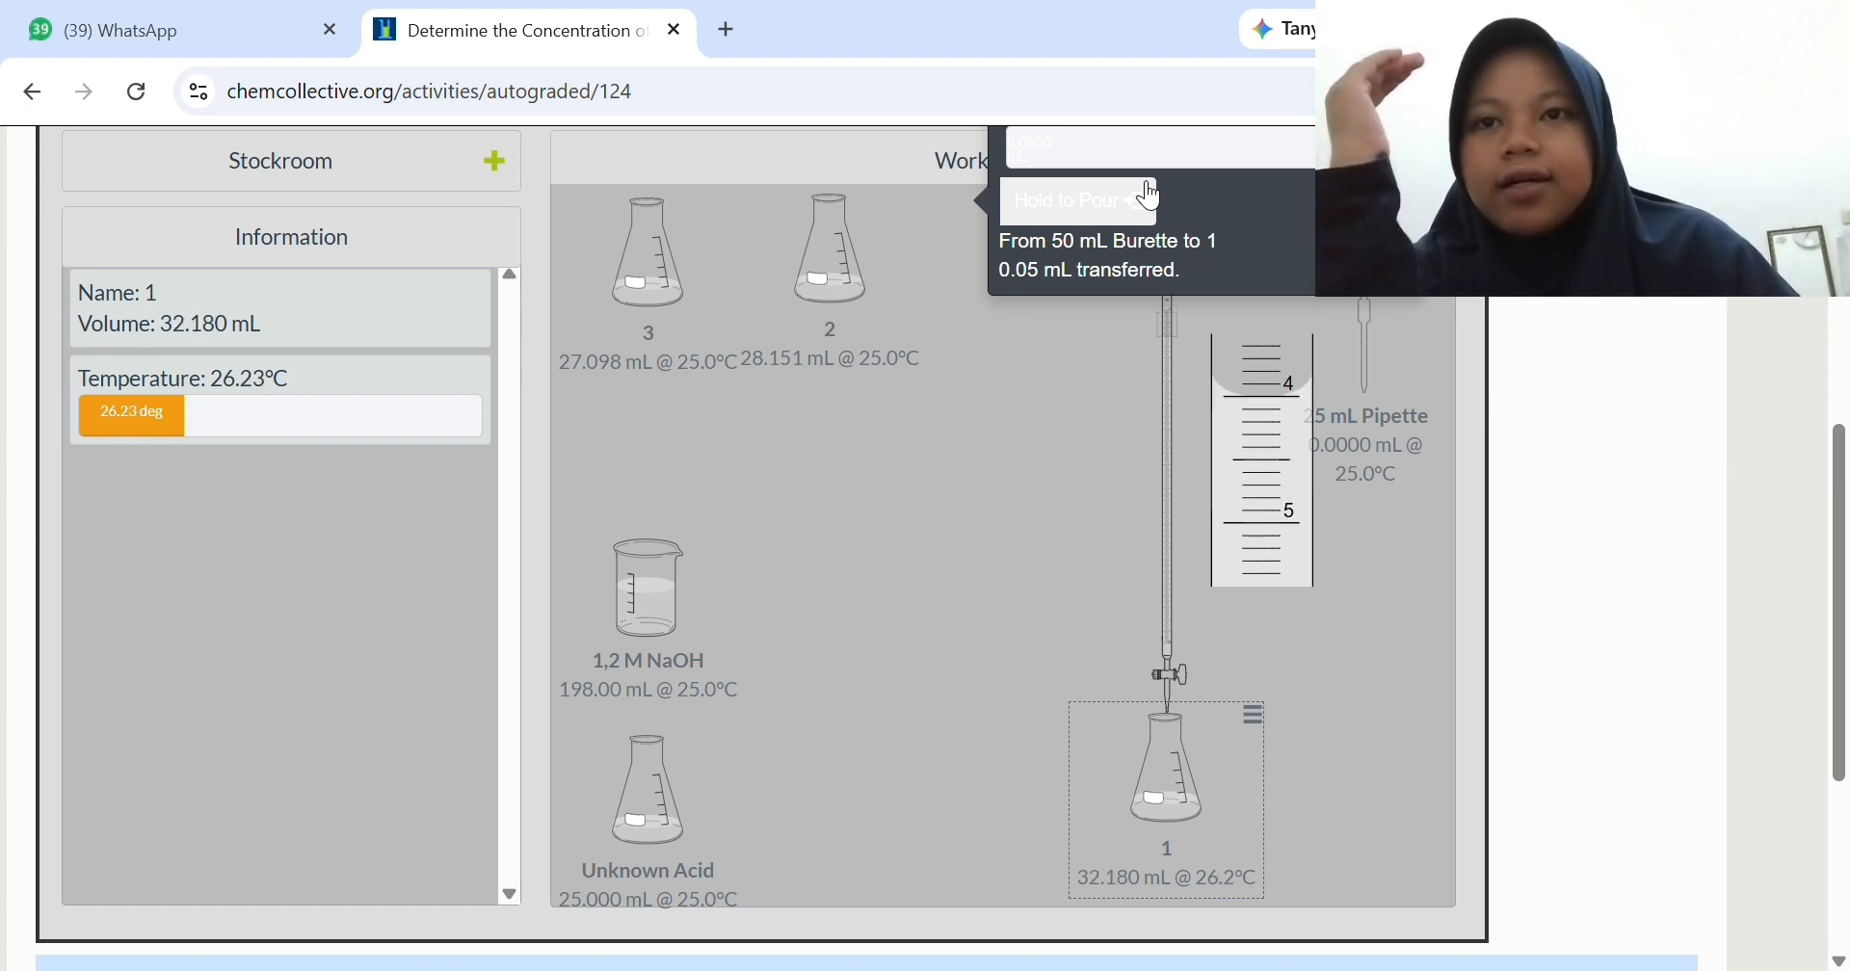
click(1152, 197)
click(1151, 198)
click(1151, 198)
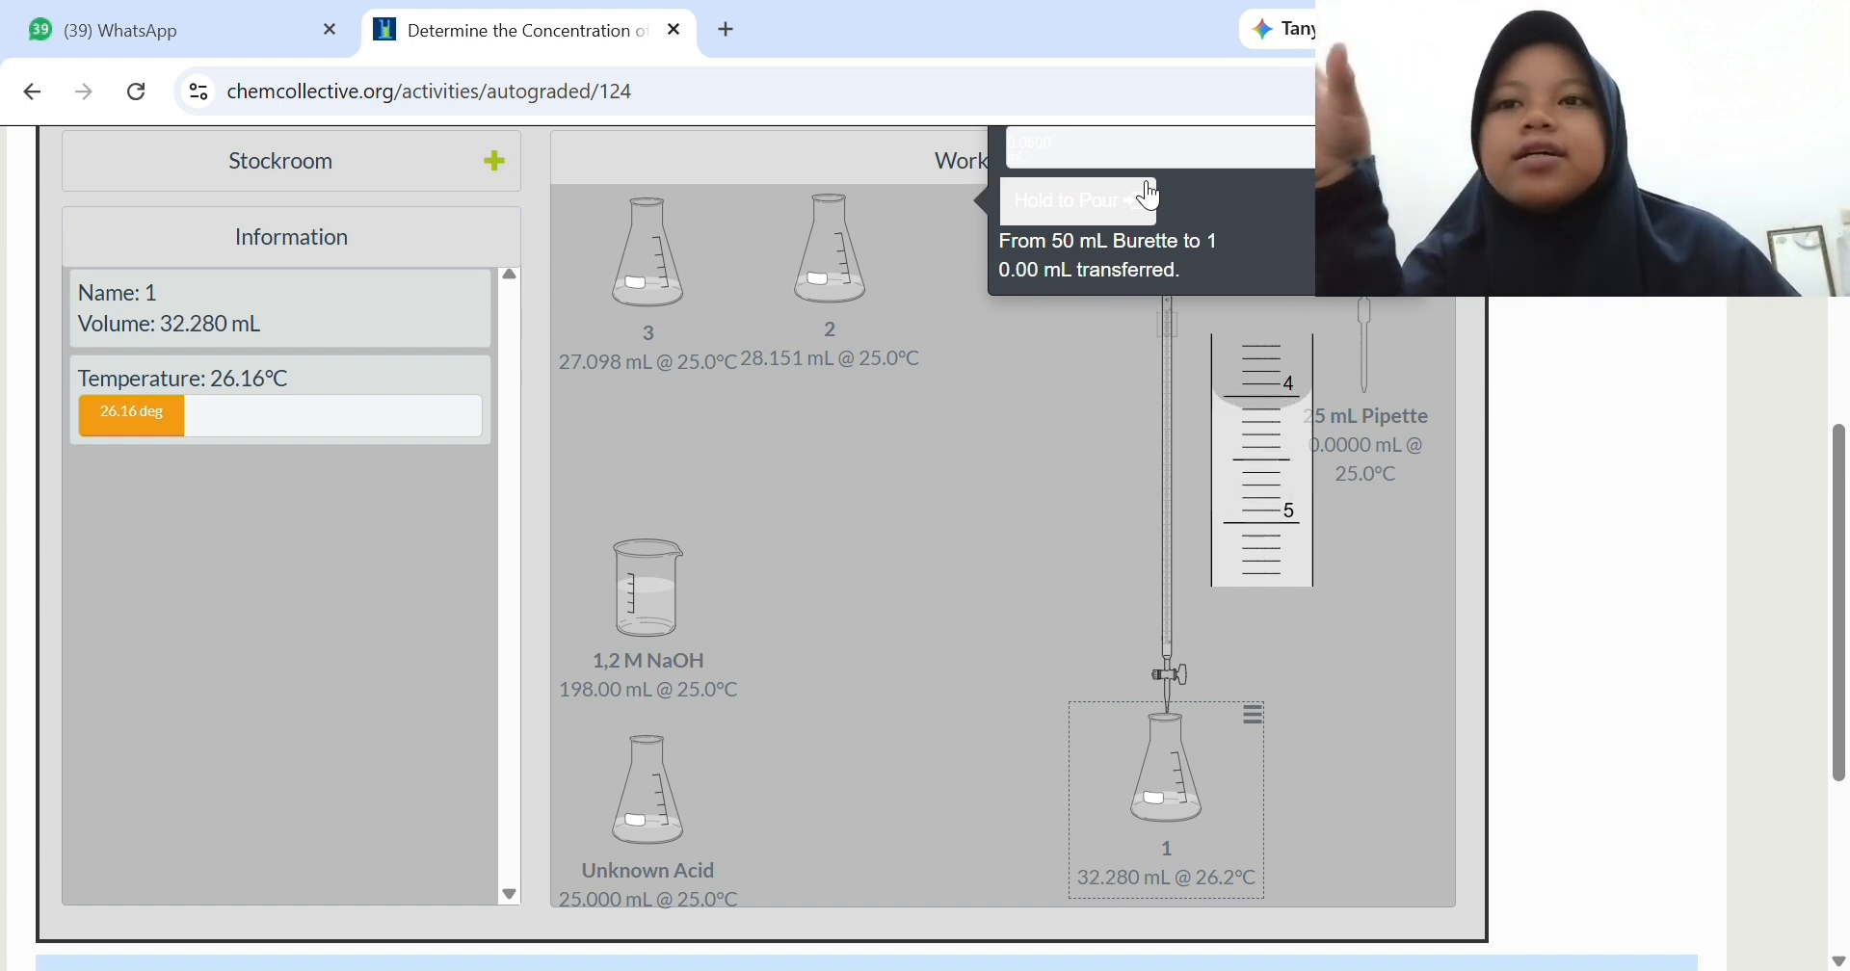
click(1152, 198)
click(1152, 197)
click(1151, 197)
click(1151, 197)
click(1151, 198)
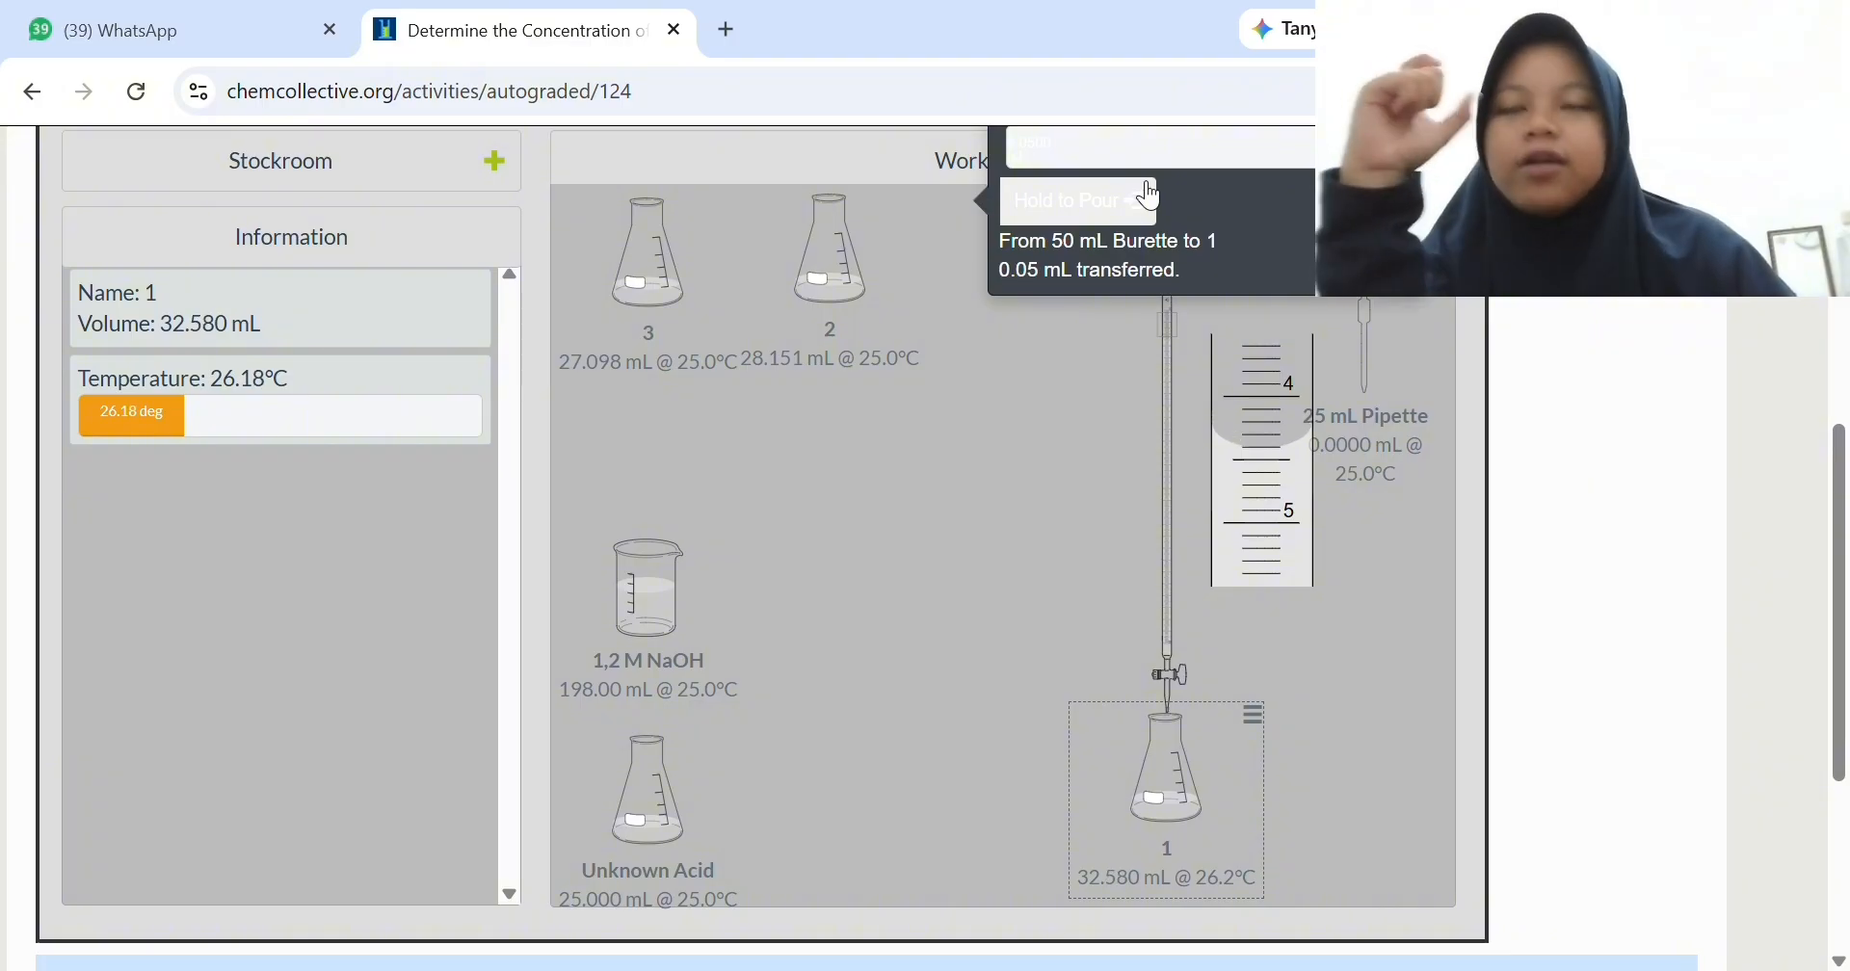
click(1151, 198)
click(1152, 197)
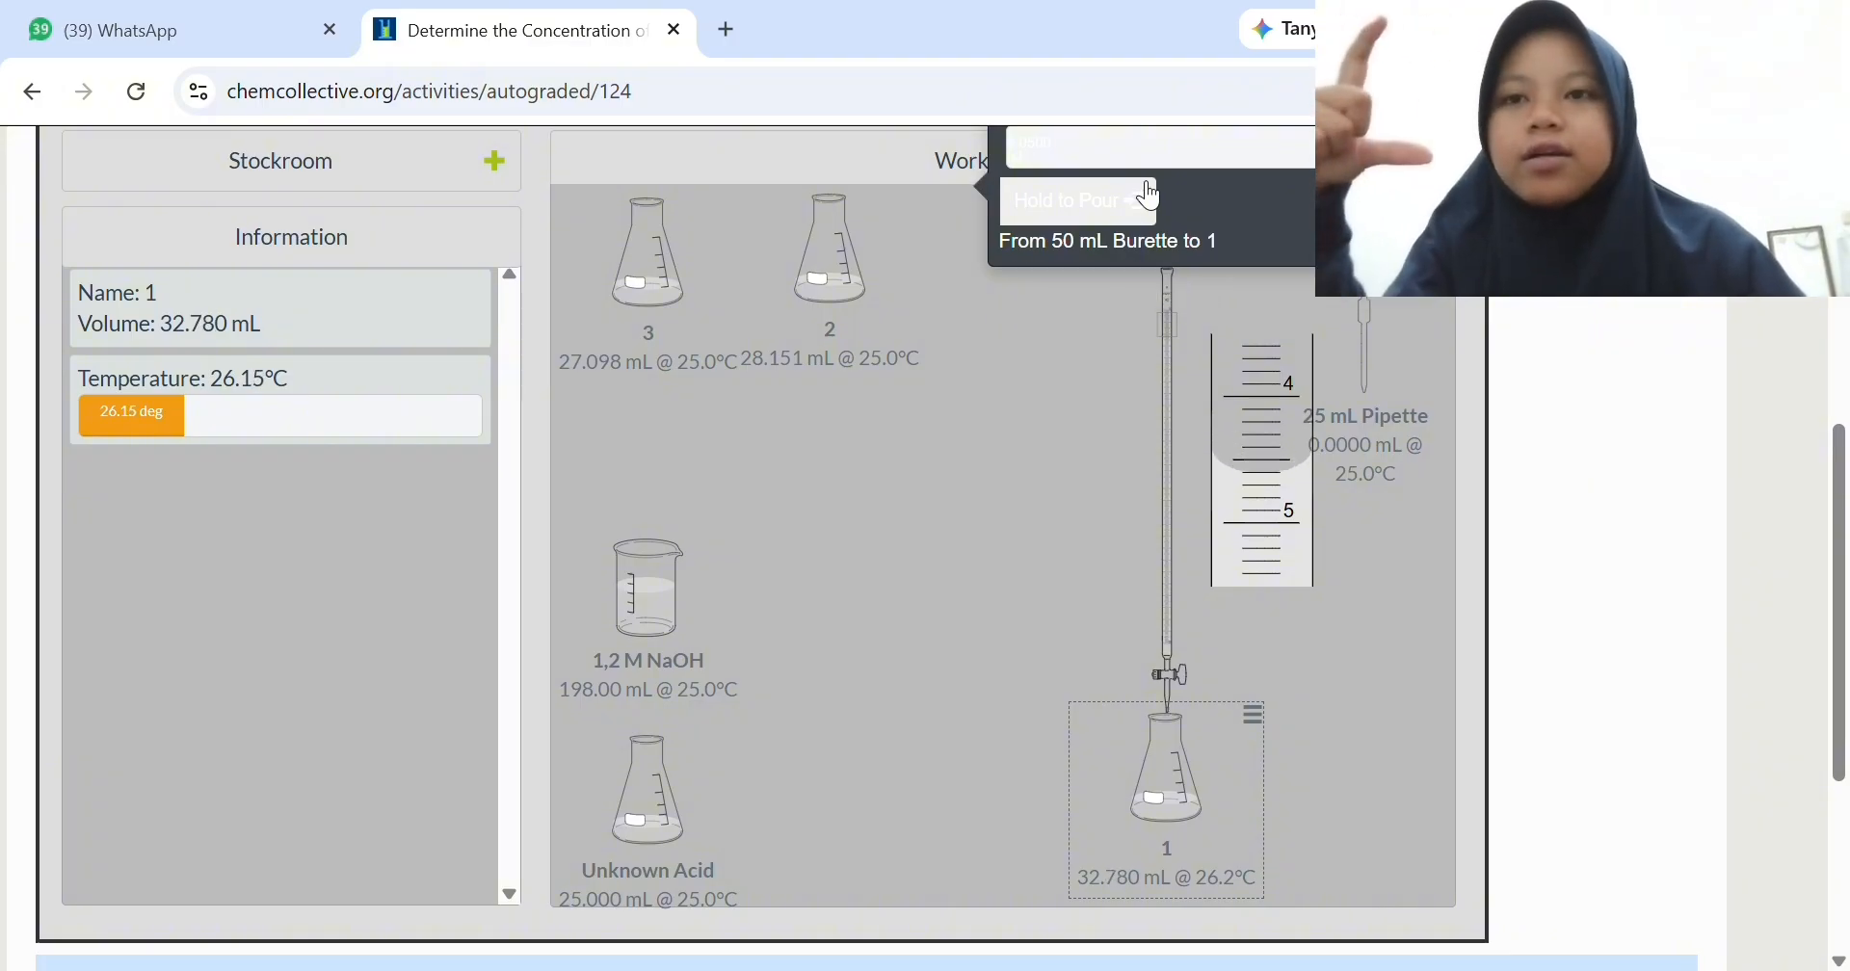
click(1152, 197)
click(1151, 198)
click(1151, 197)
click(1151, 198)
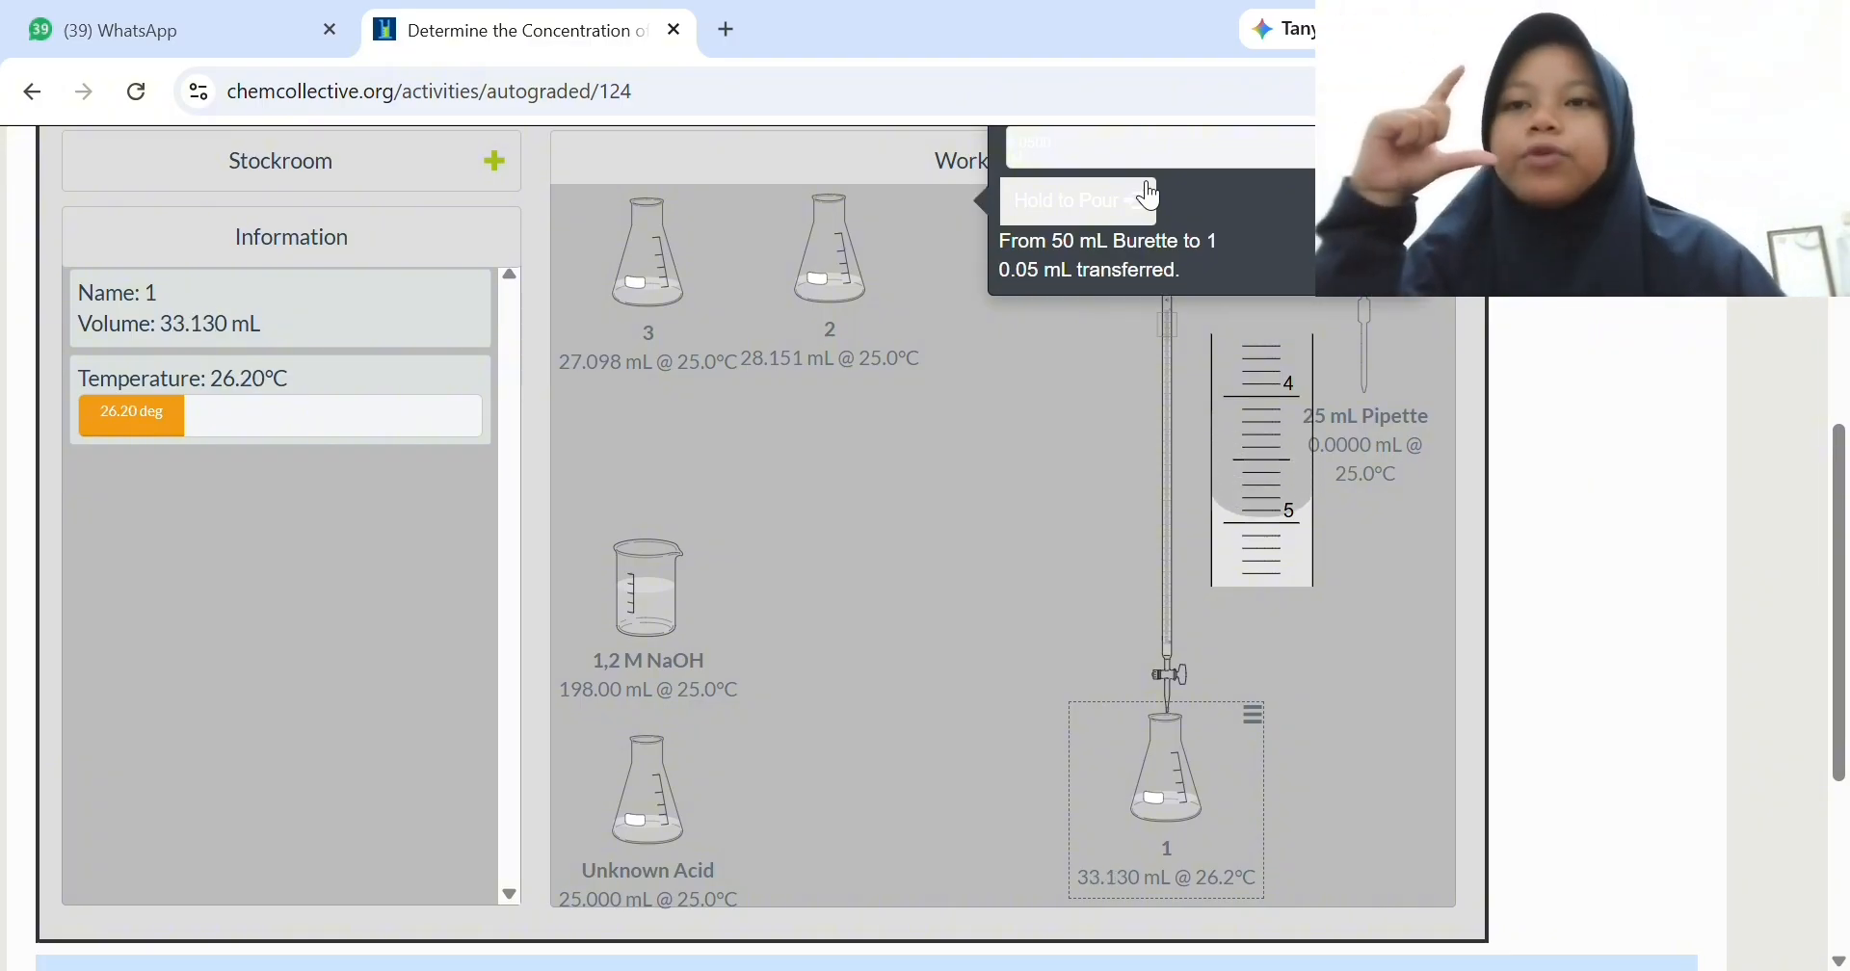
click(1151, 198)
click(1151, 197)
click(1152, 198)
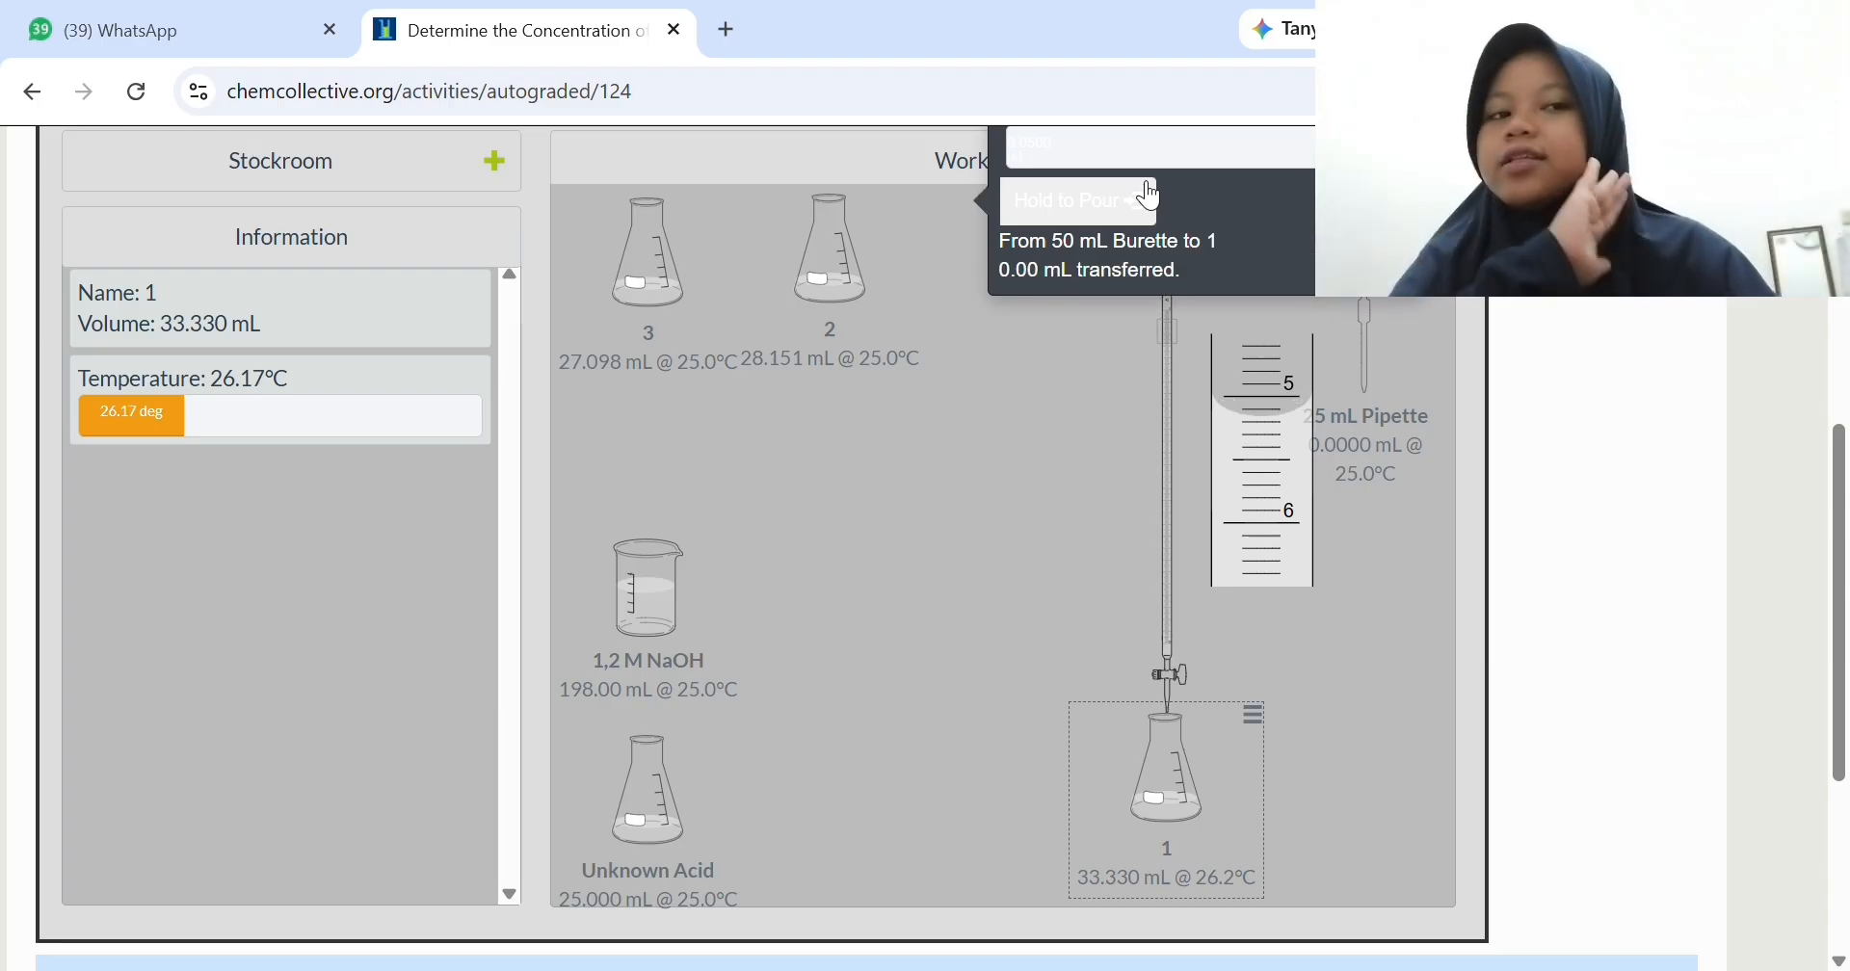
click(1151, 198)
click(1152, 198)
click(1151, 197)
click(1151, 198)
click(1151, 197)
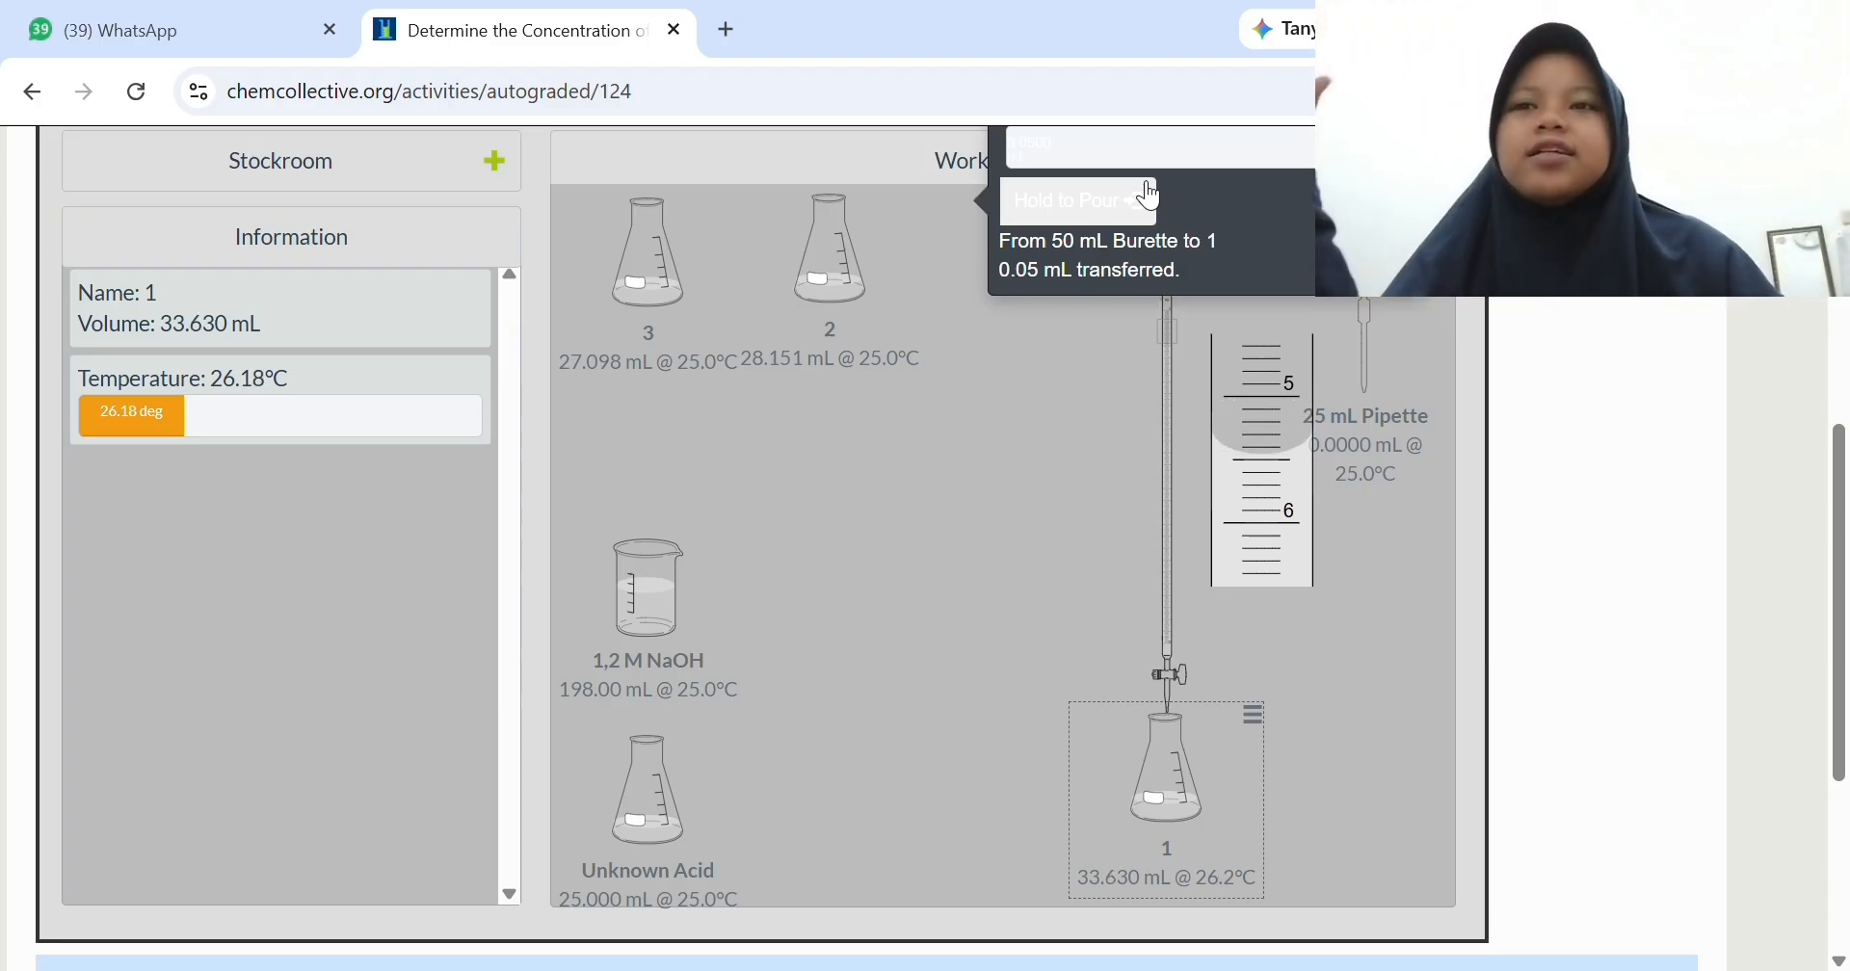
click(1151, 197)
click(1151, 198)
click(1152, 198)
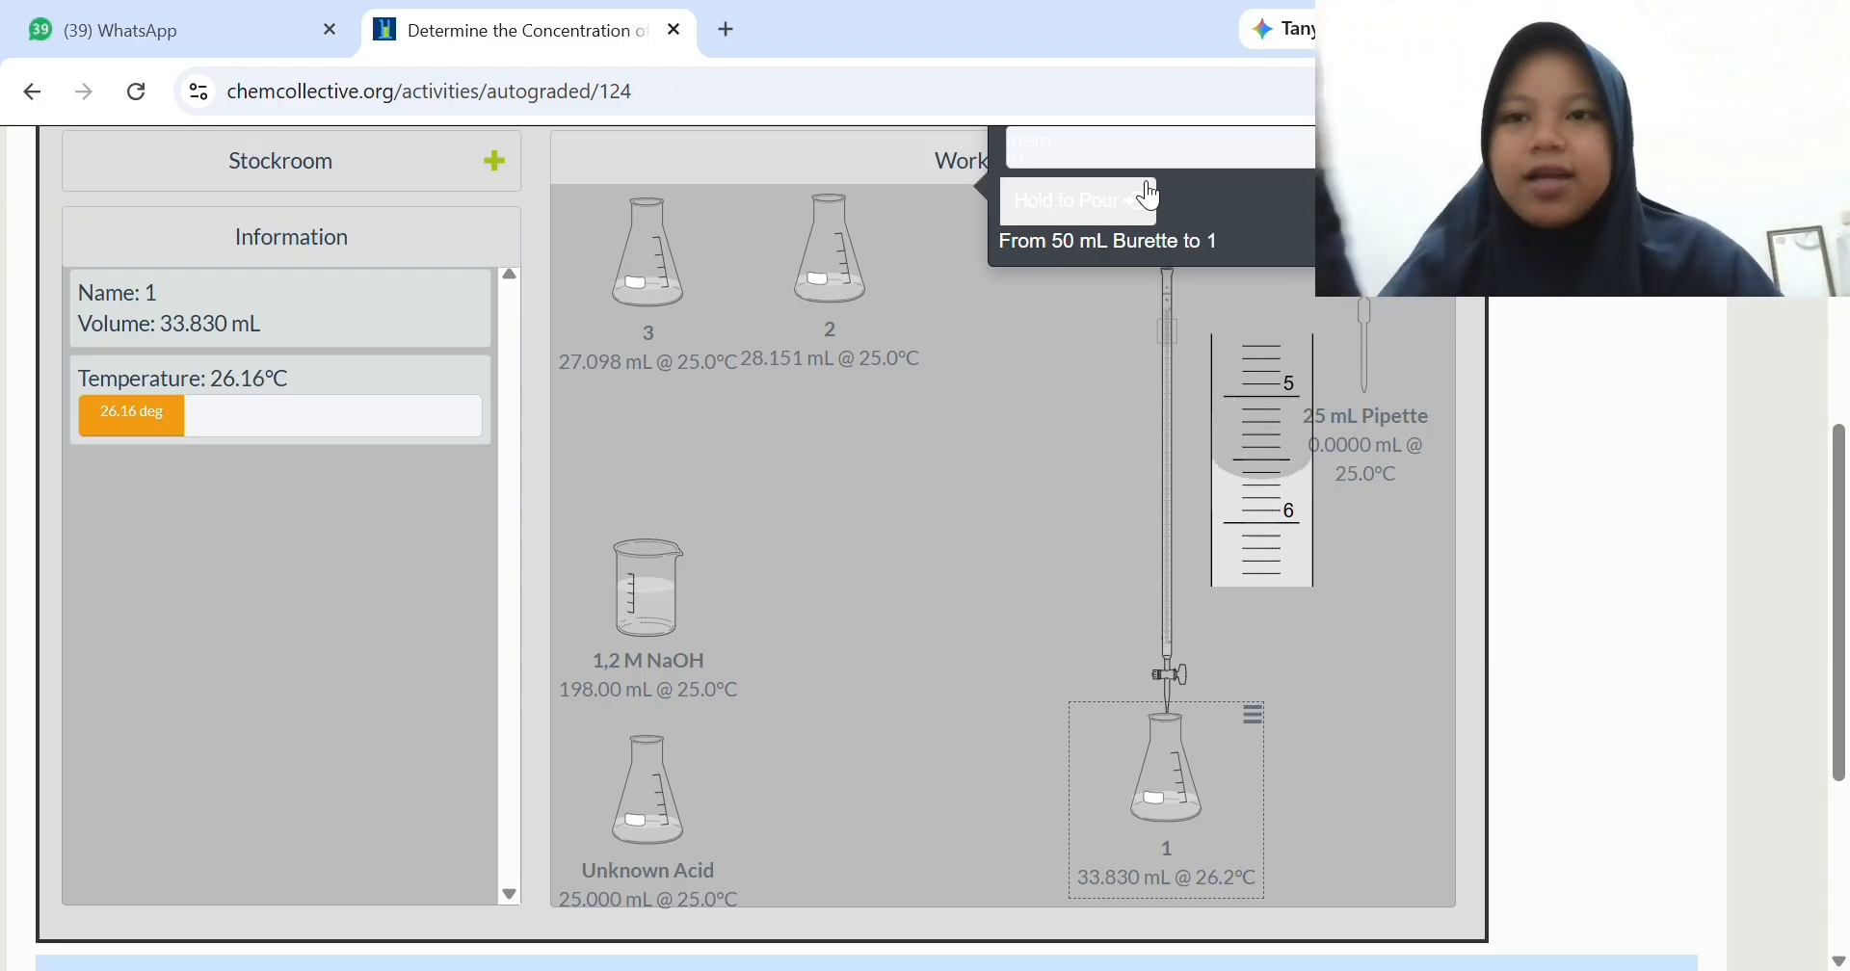
click(1151, 197)
click(1151, 198)
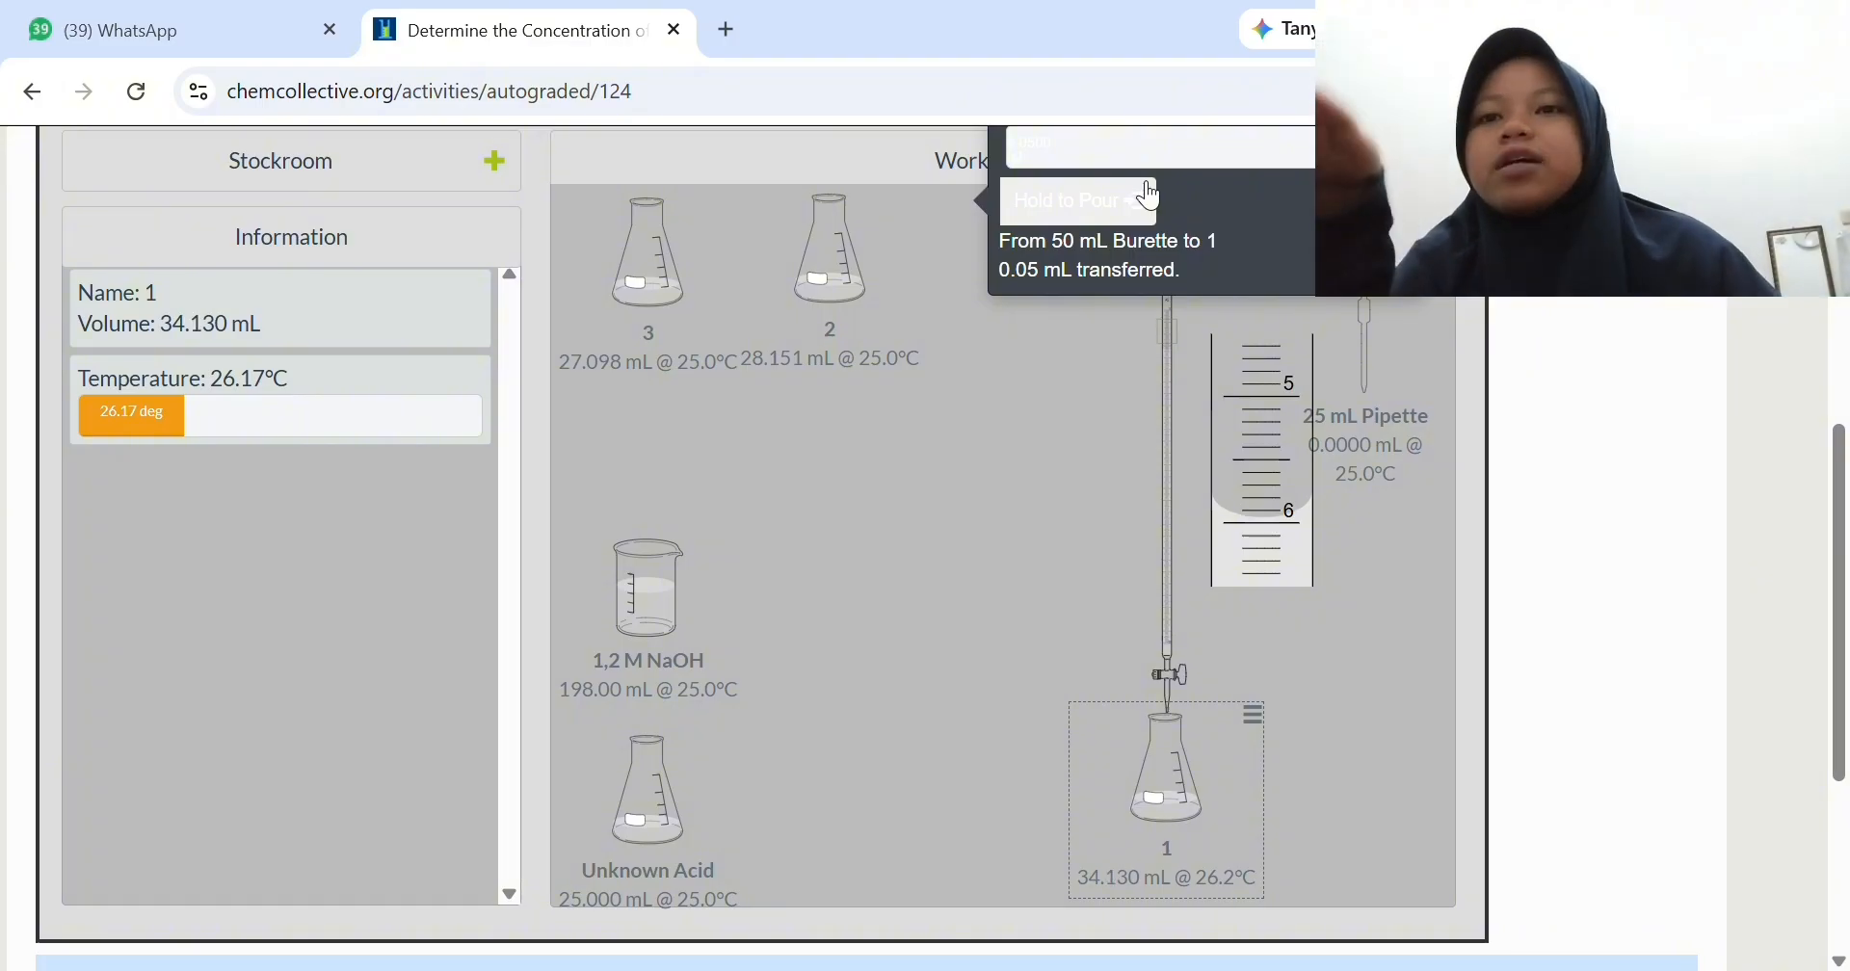
click(1151, 198)
click(1151, 198)
click(1151, 197)
click(1152, 197)
click(1151, 197)
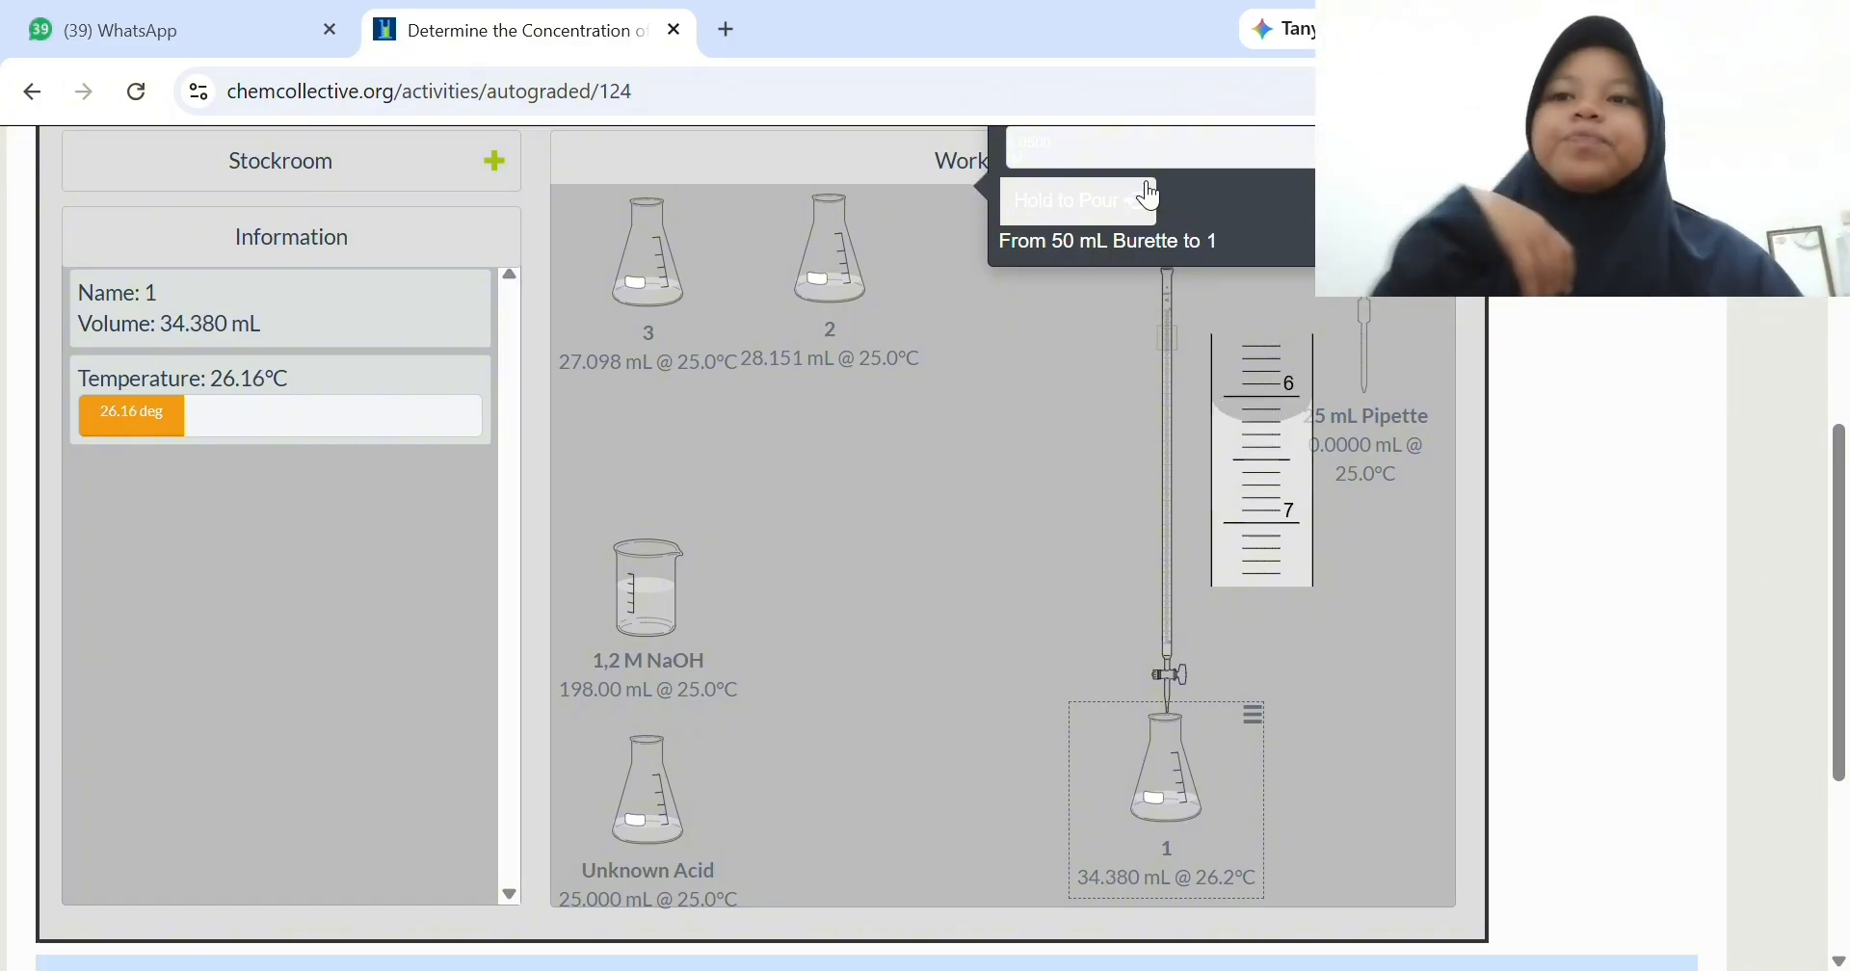
click(1151, 198)
click(1151, 197)
click(1151, 198)
click(1151, 197)
click(1151, 197)
click(1146, 195)
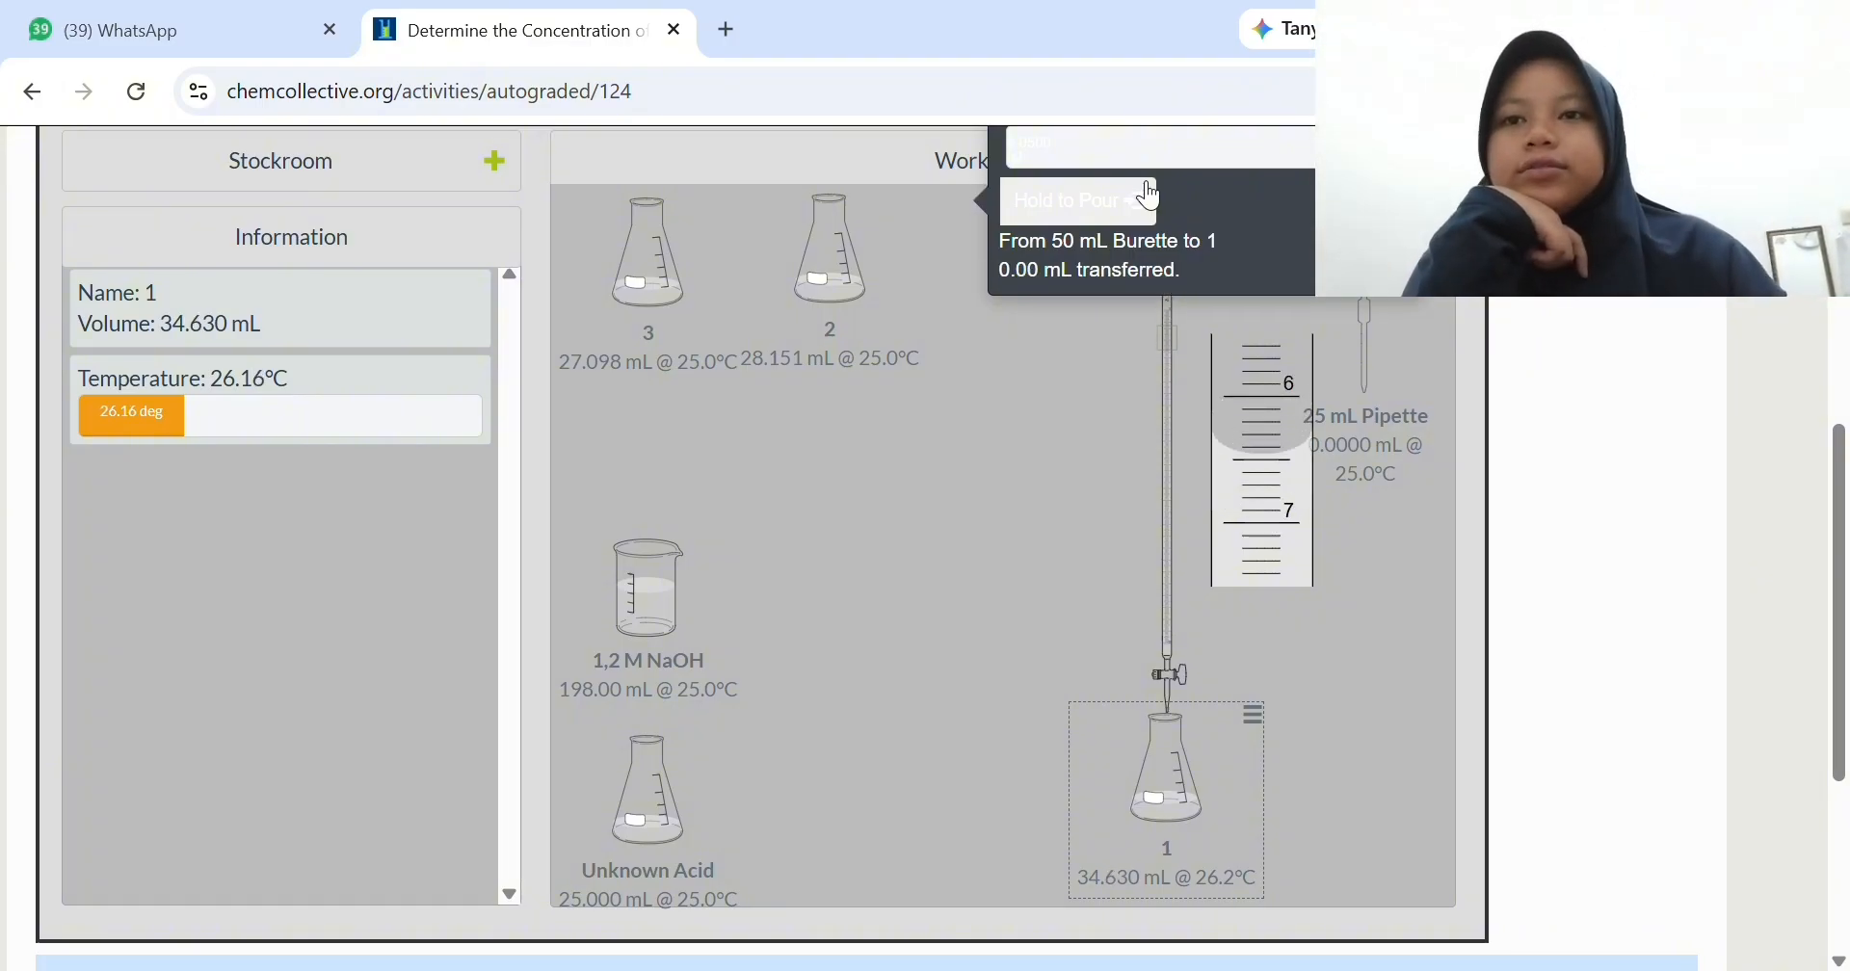
- Continue titrating flask 1 with 0.05 mL portions of NaOH from the 50 mL Burette until the flask's volume is about 46.03 mL
click(1151, 198)
click(1151, 198)
click(1151, 198)
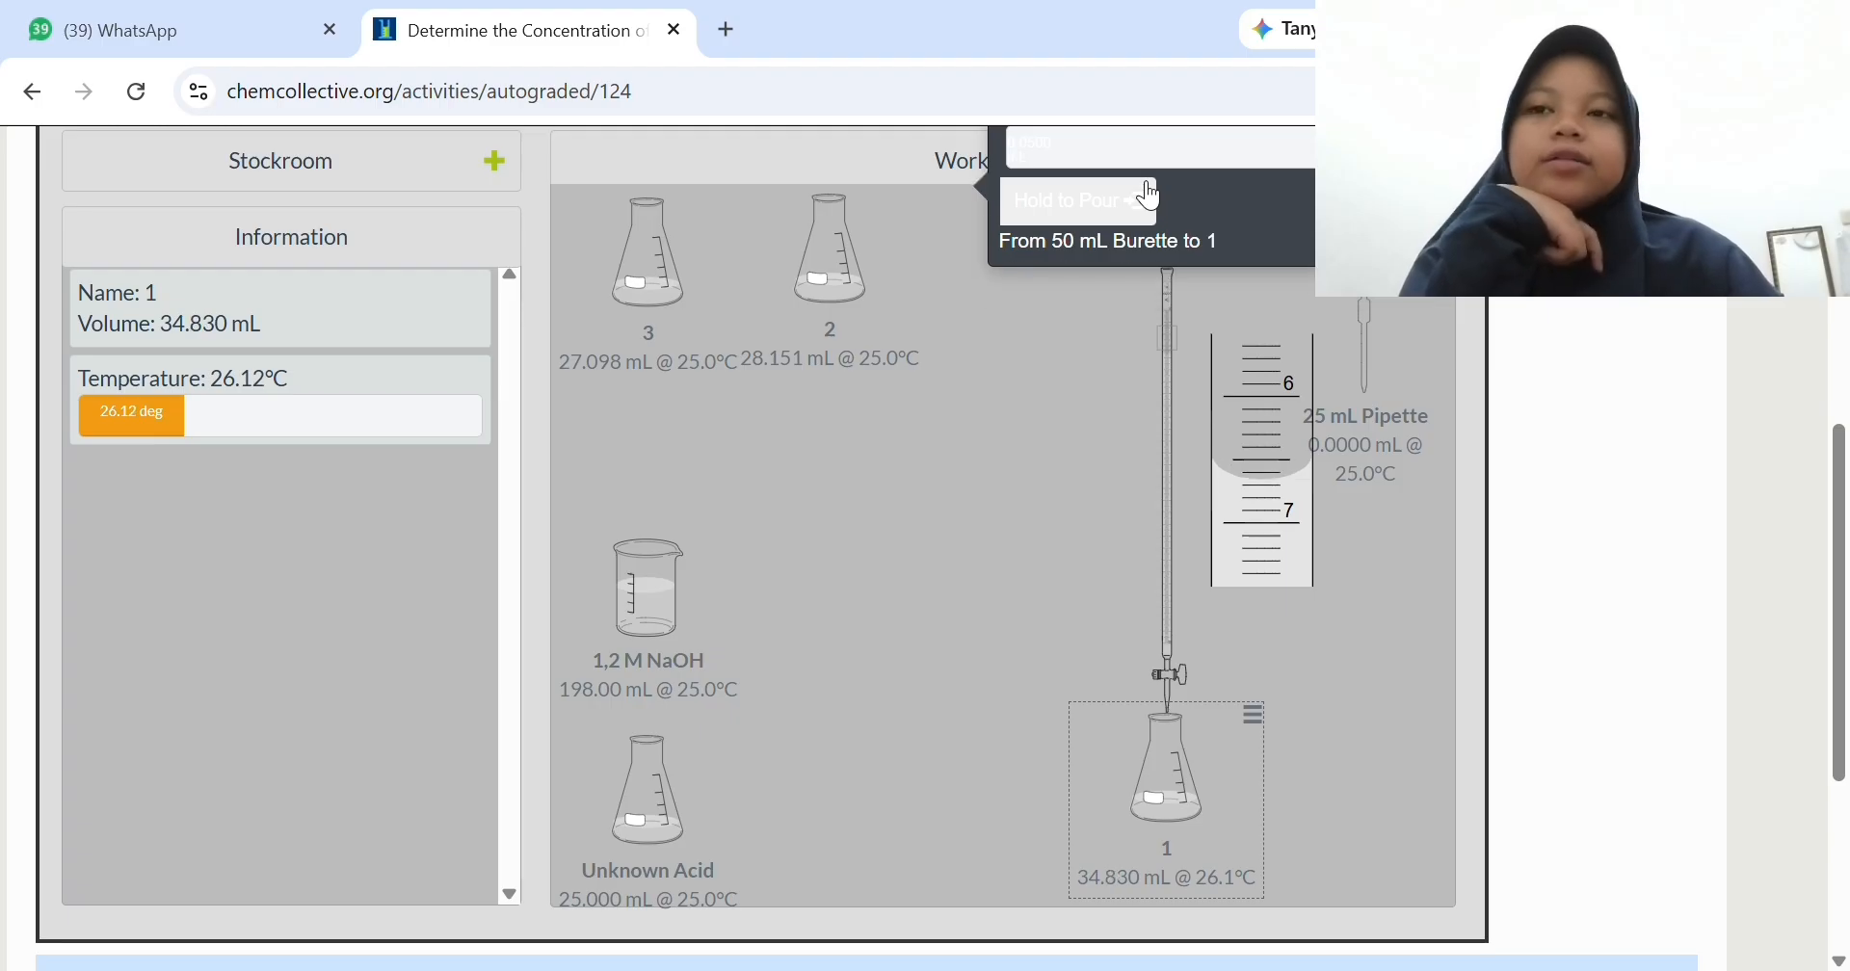
click(1152, 198)
click(1151, 198)
click(1152, 198)
click(1151, 197)
click(1152, 198)
click(1151, 197)
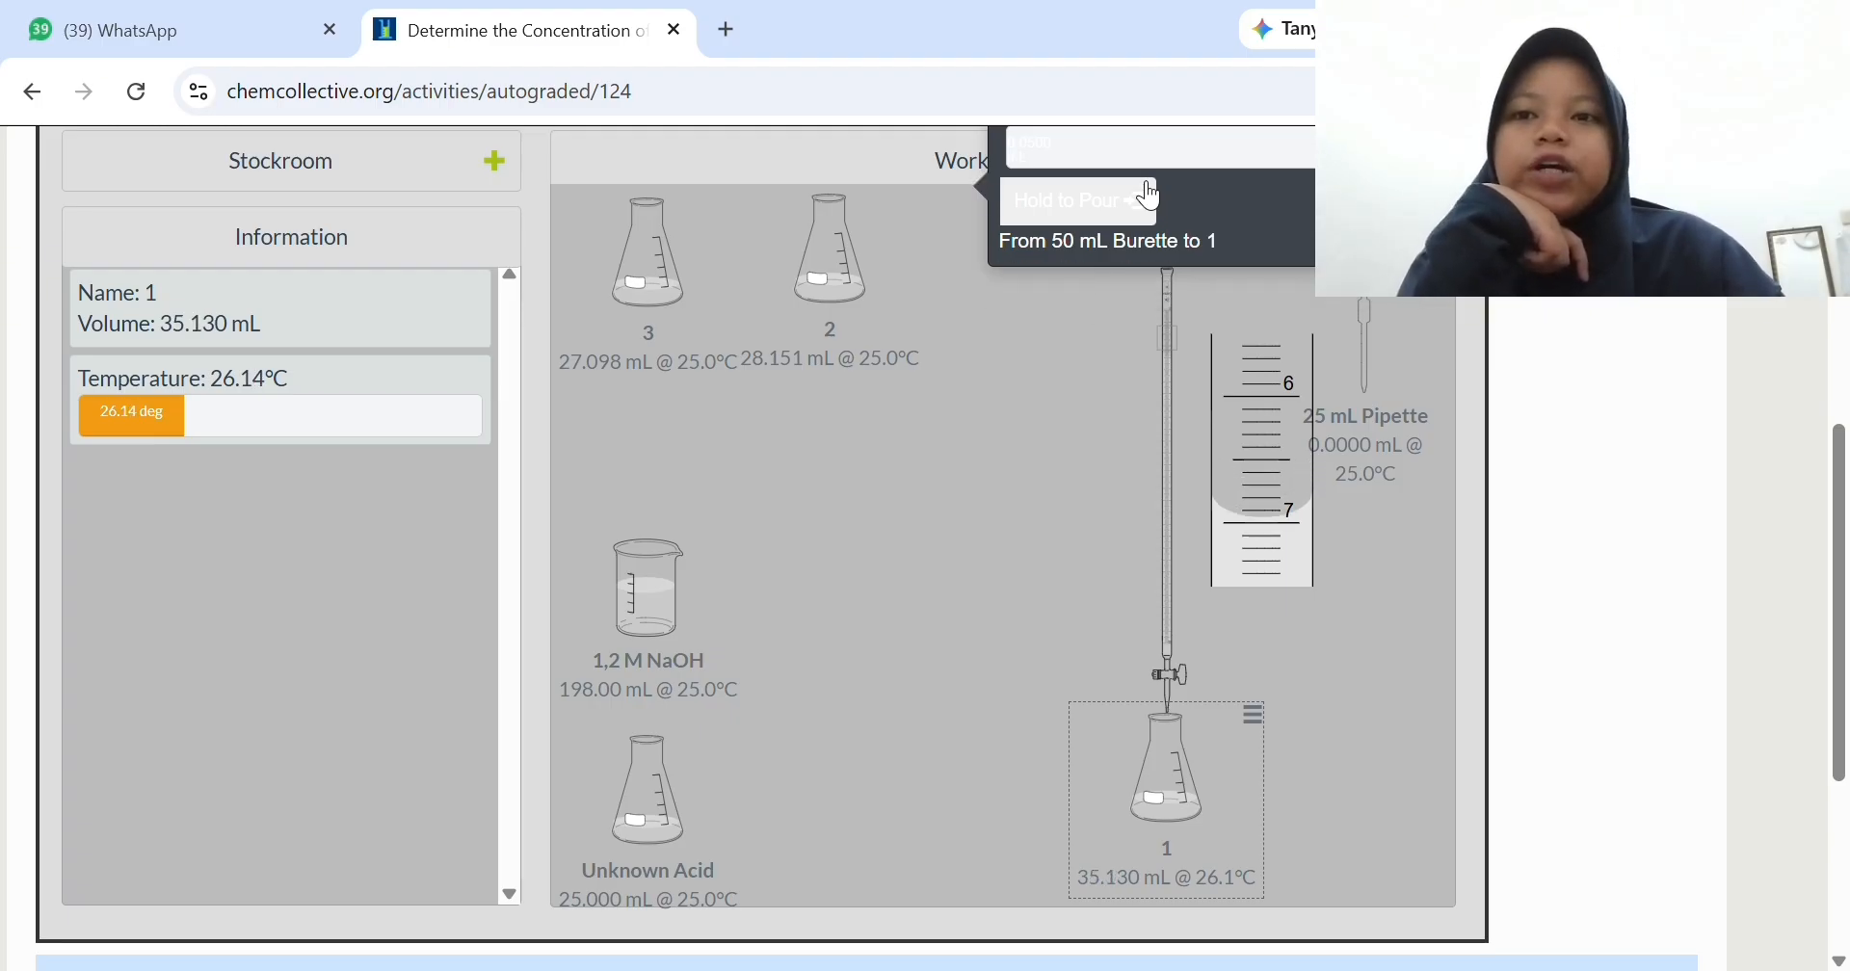
click(1151, 197)
click(1151, 197)
click(1151, 197)
click(1150, 197)
click(1150, 197)
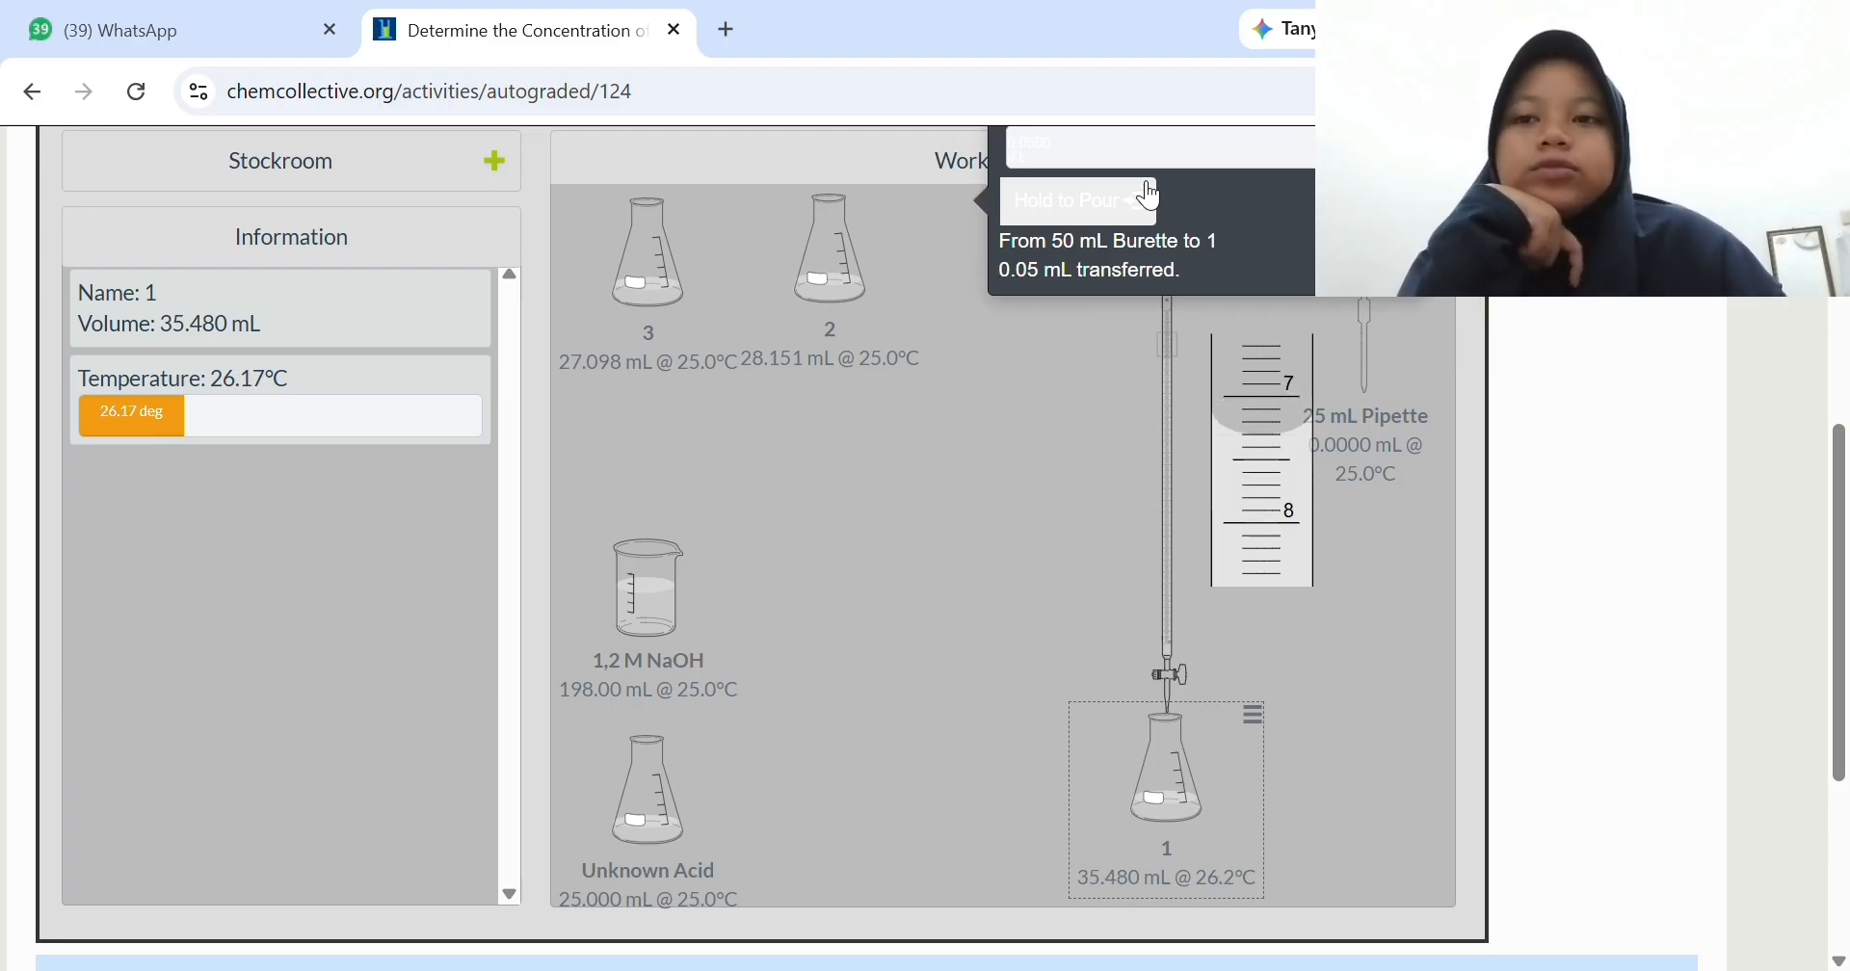
click(1150, 197)
click(1151, 198)
click(1150, 197)
click(1151, 198)
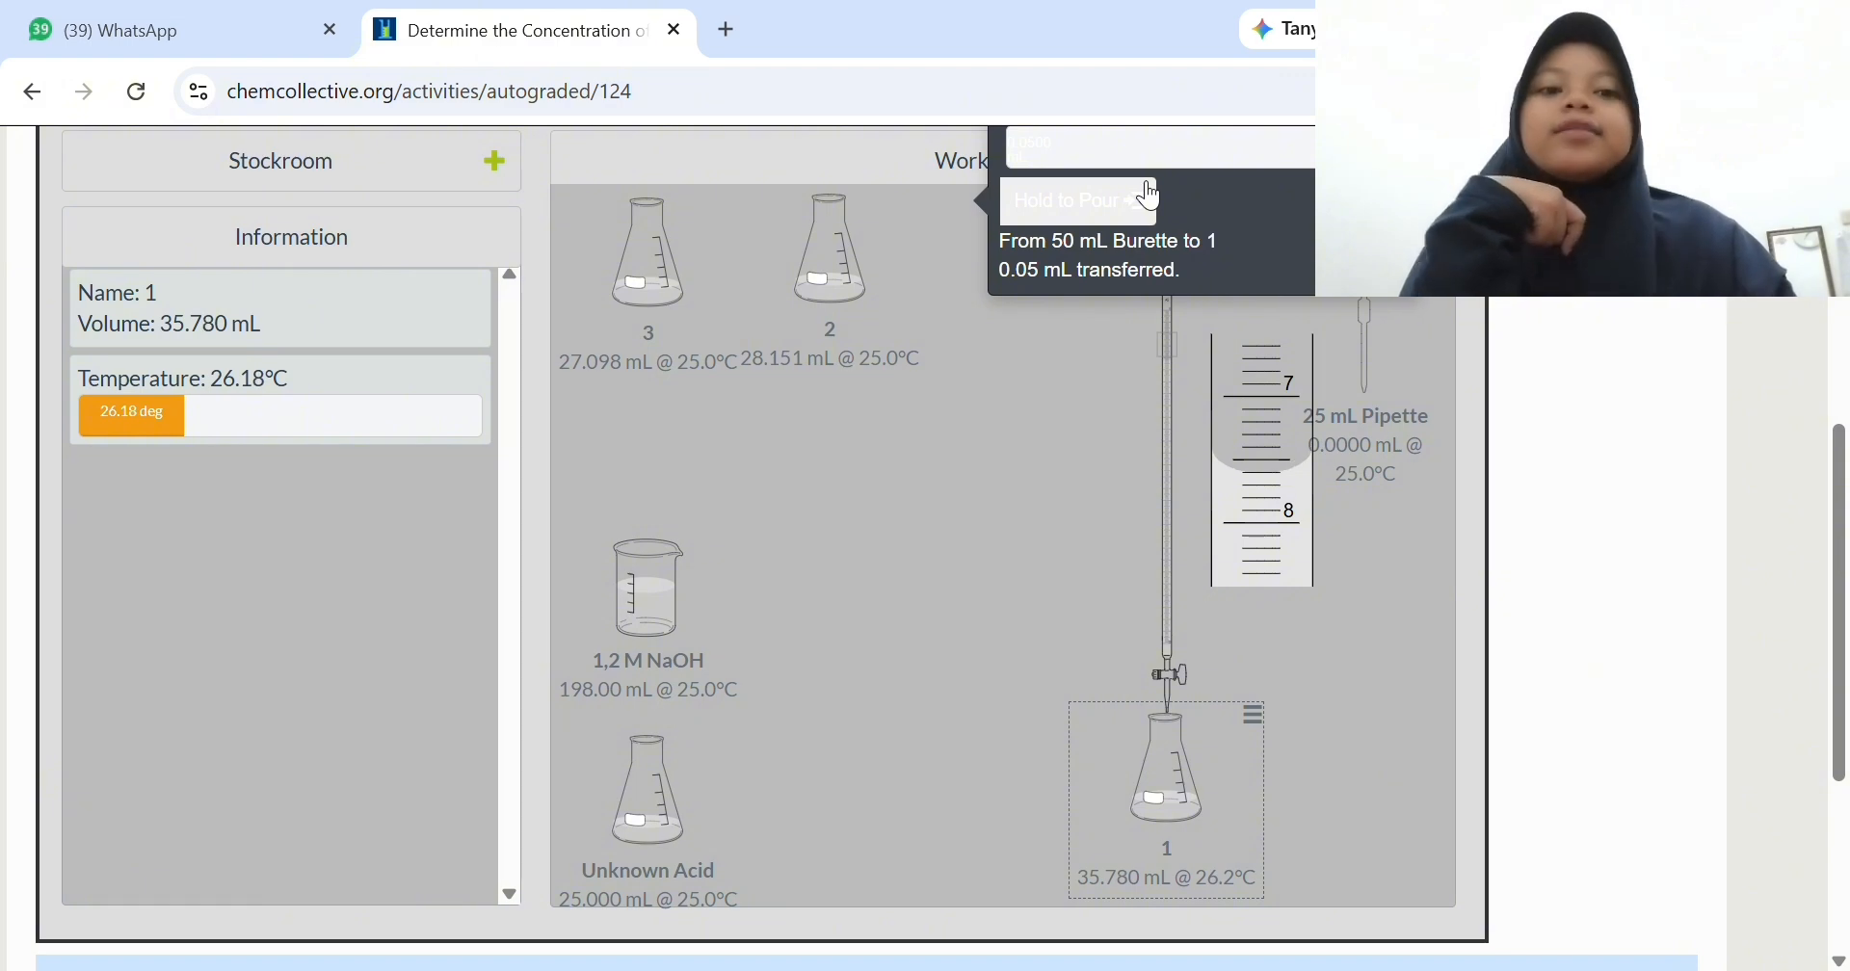
click(1151, 198)
click(1151, 198)
click(1152, 197)
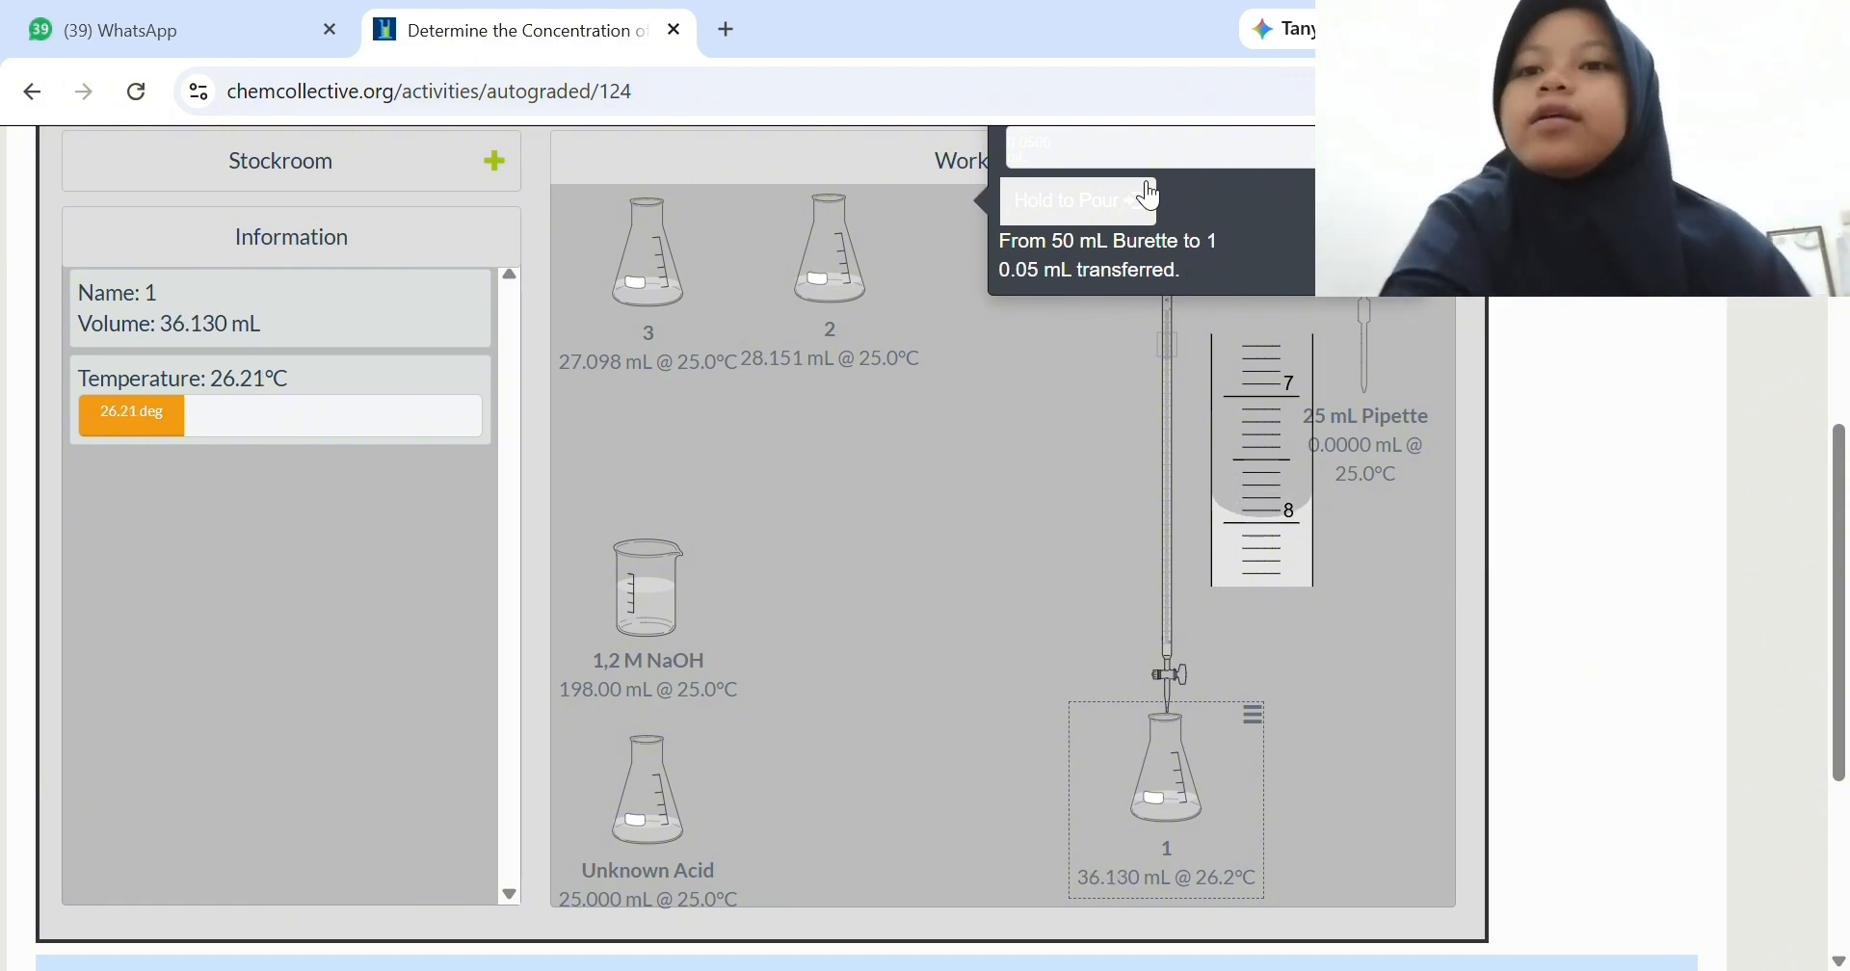
click(1151, 198)
click(1151, 197)
click(1151, 197)
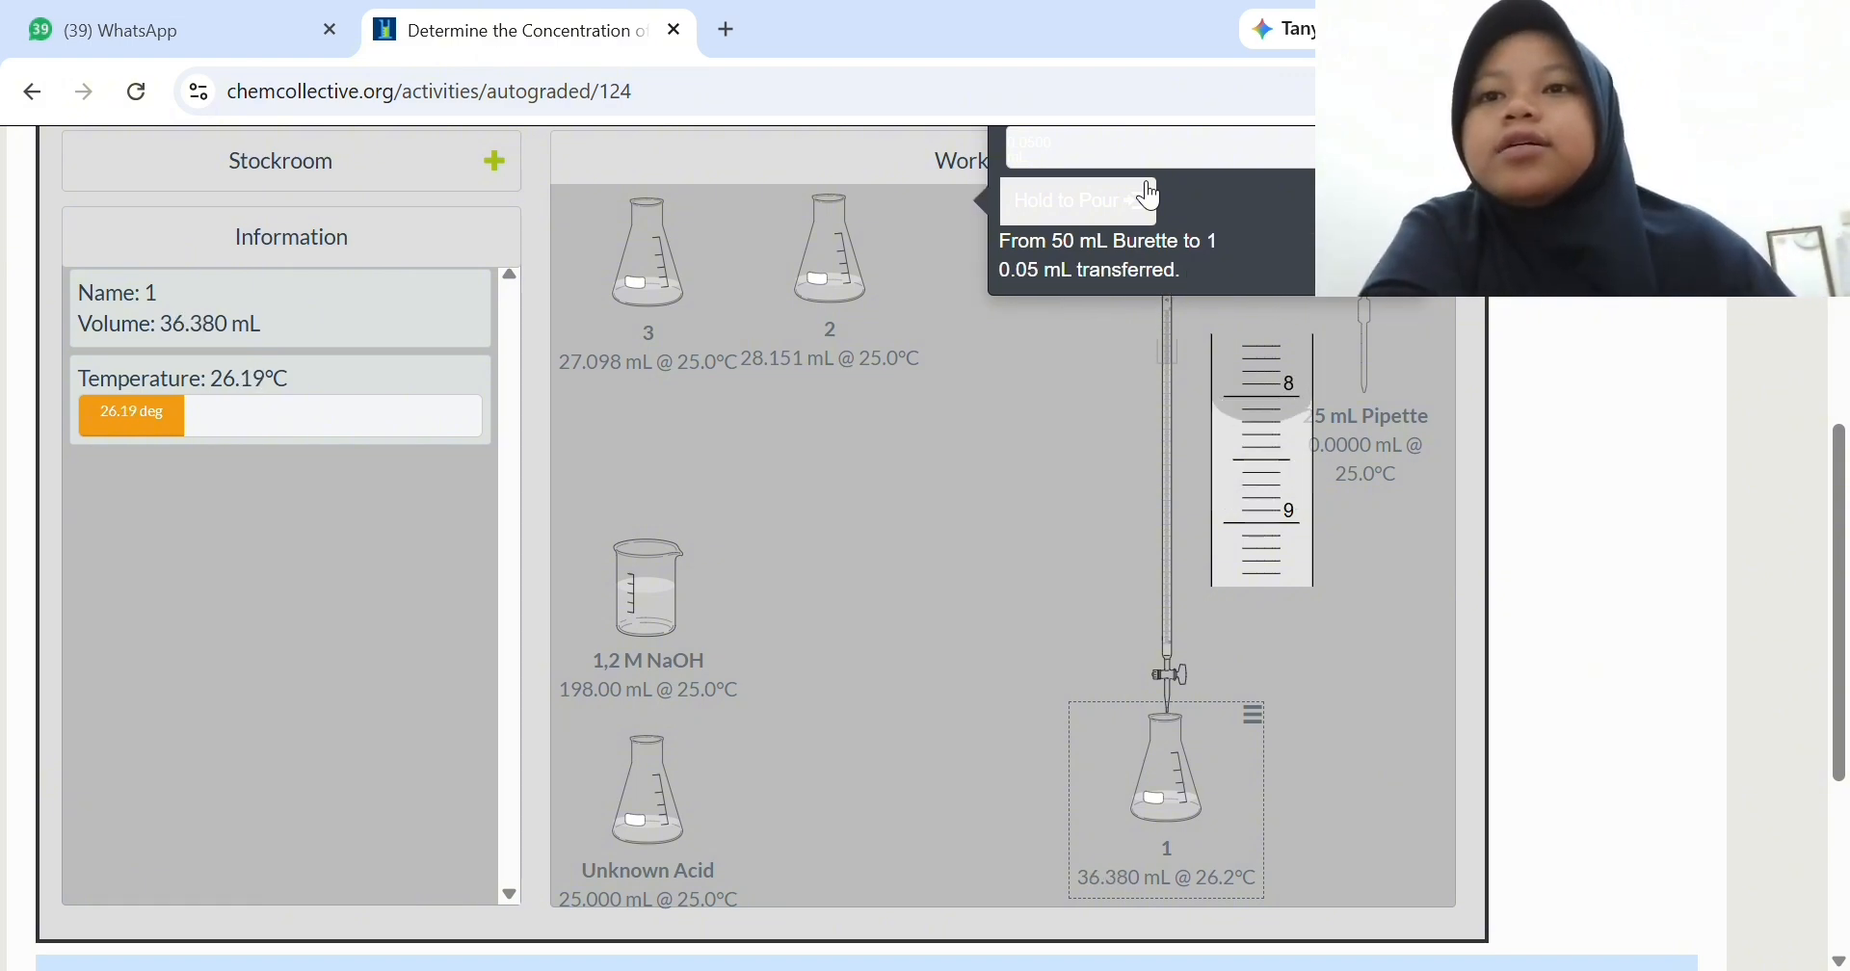
click(1152, 197)
click(1151, 198)
click(1151, 197)
click(1151, 197)
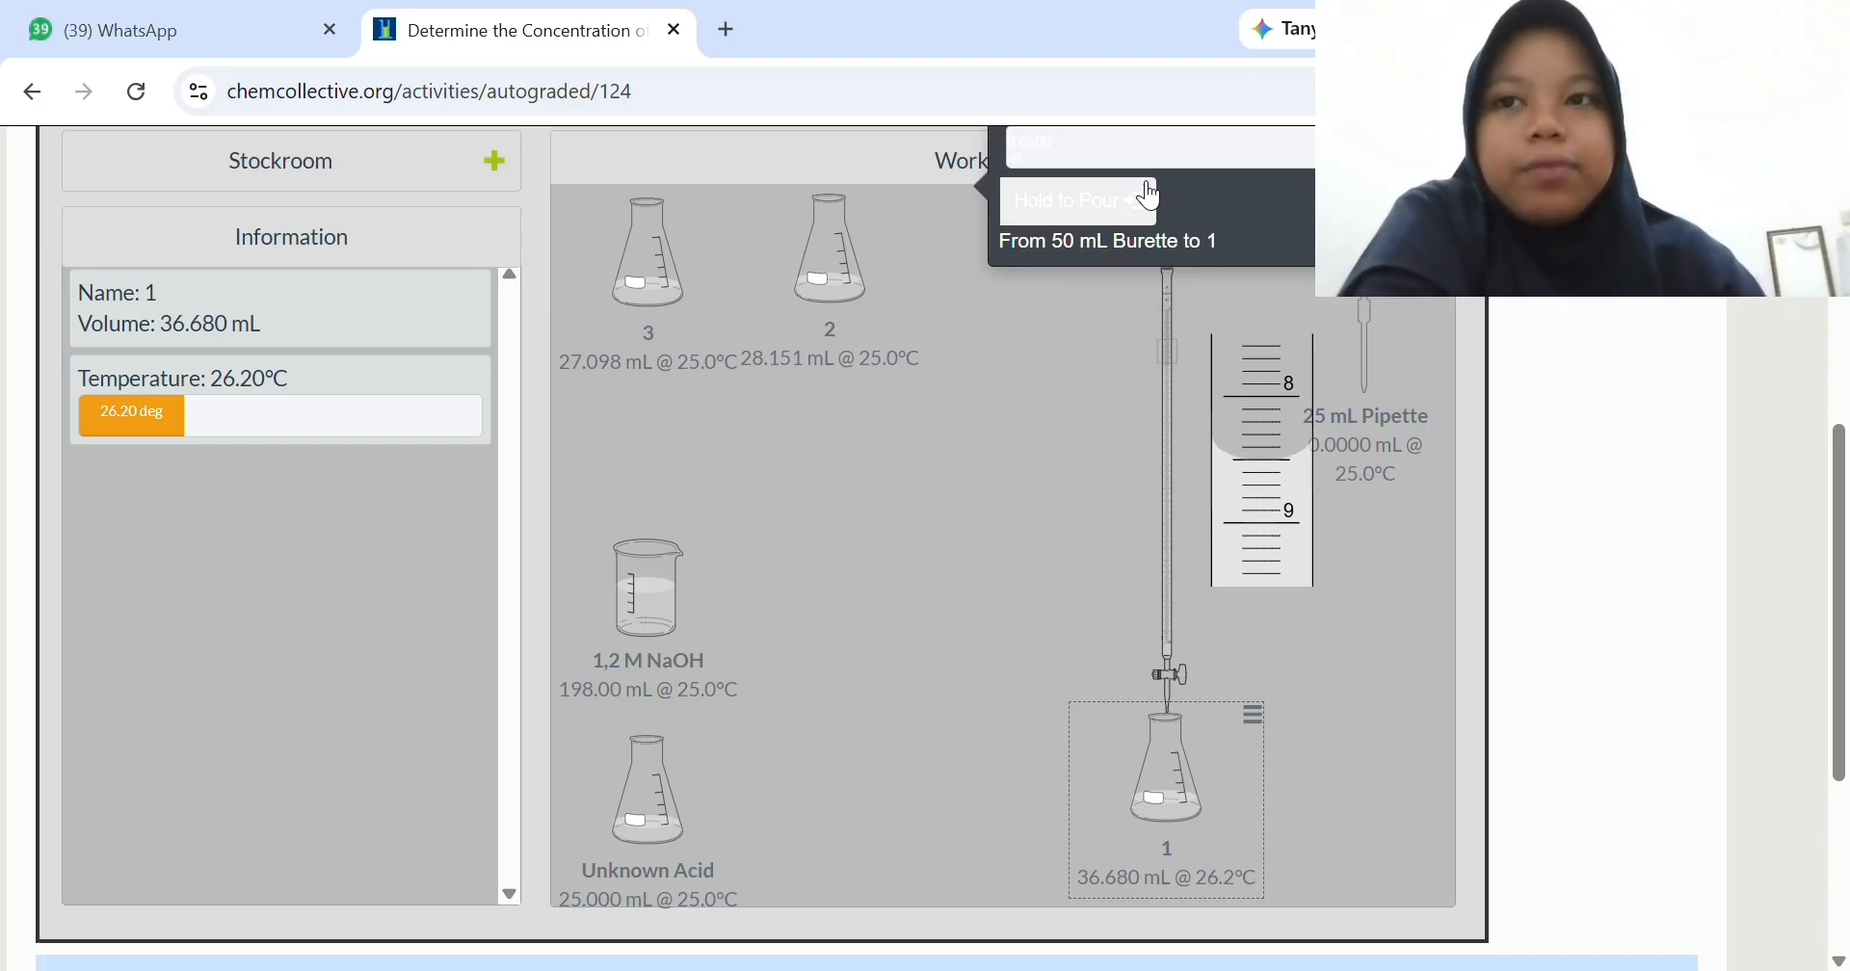
click(1151, 197)
click(1152, 197)
click(1152, 198)
click(1152, 197)
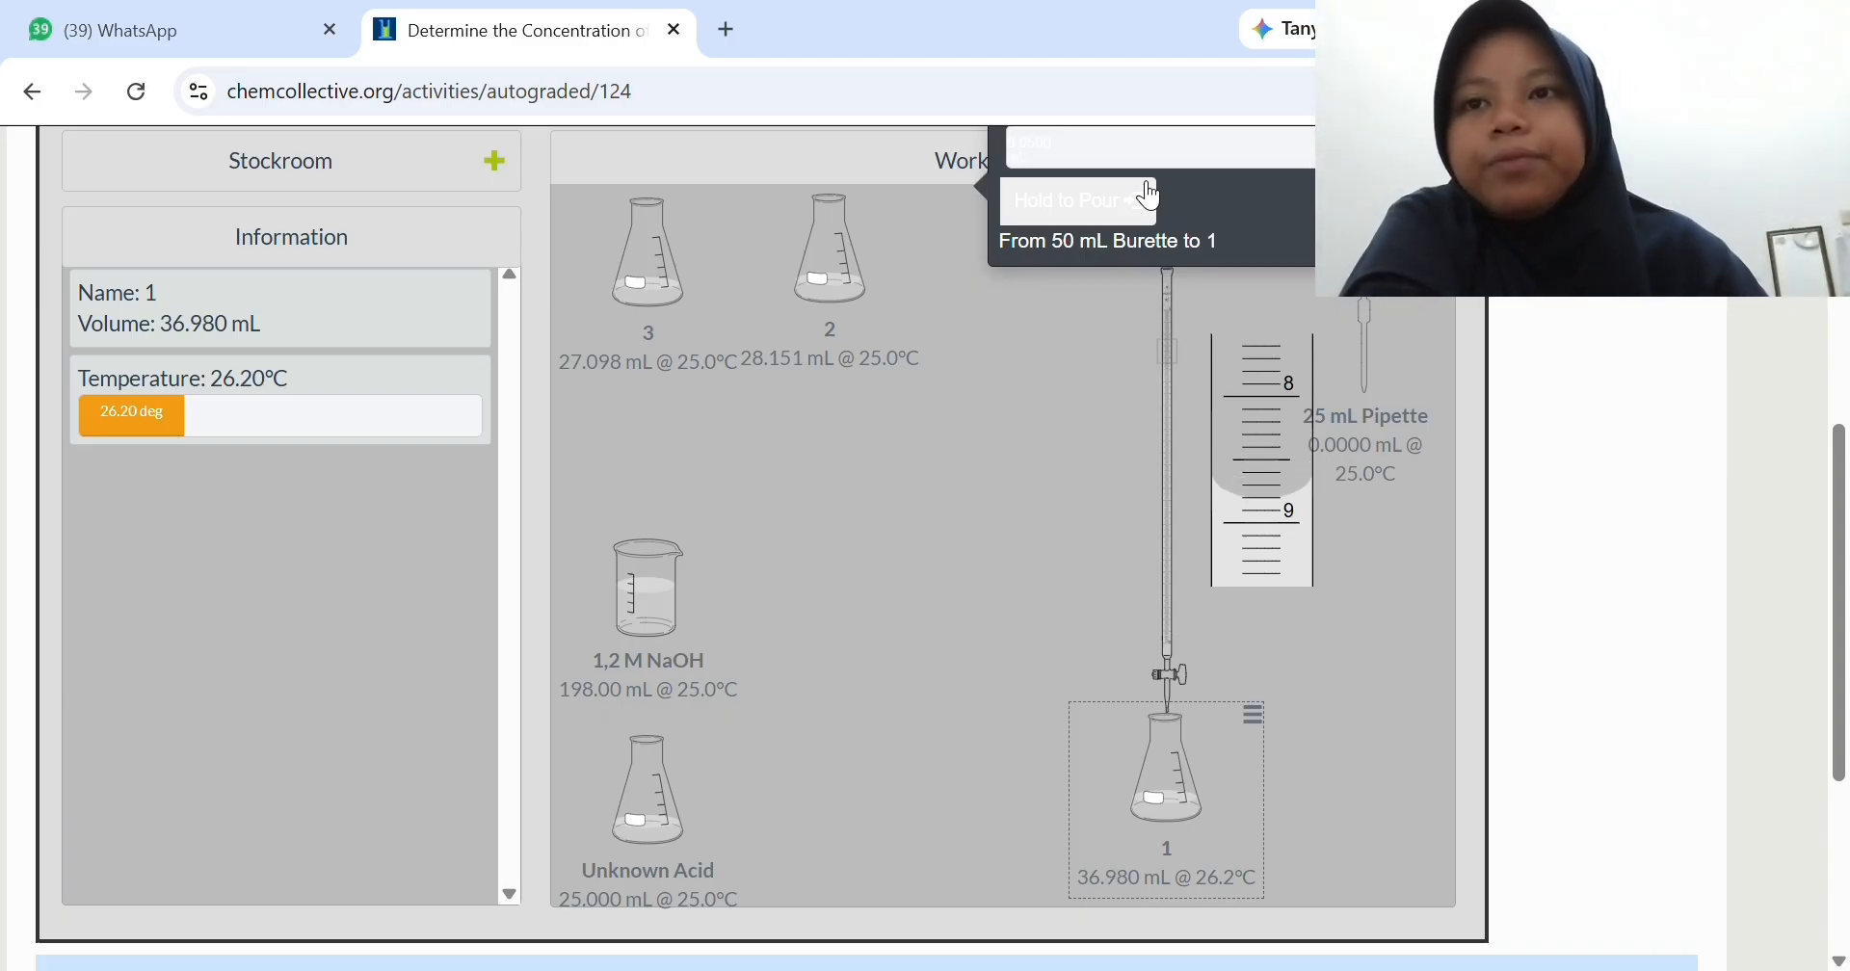
click(1151, 198)
click(1152, 198)
click(1151, 198)
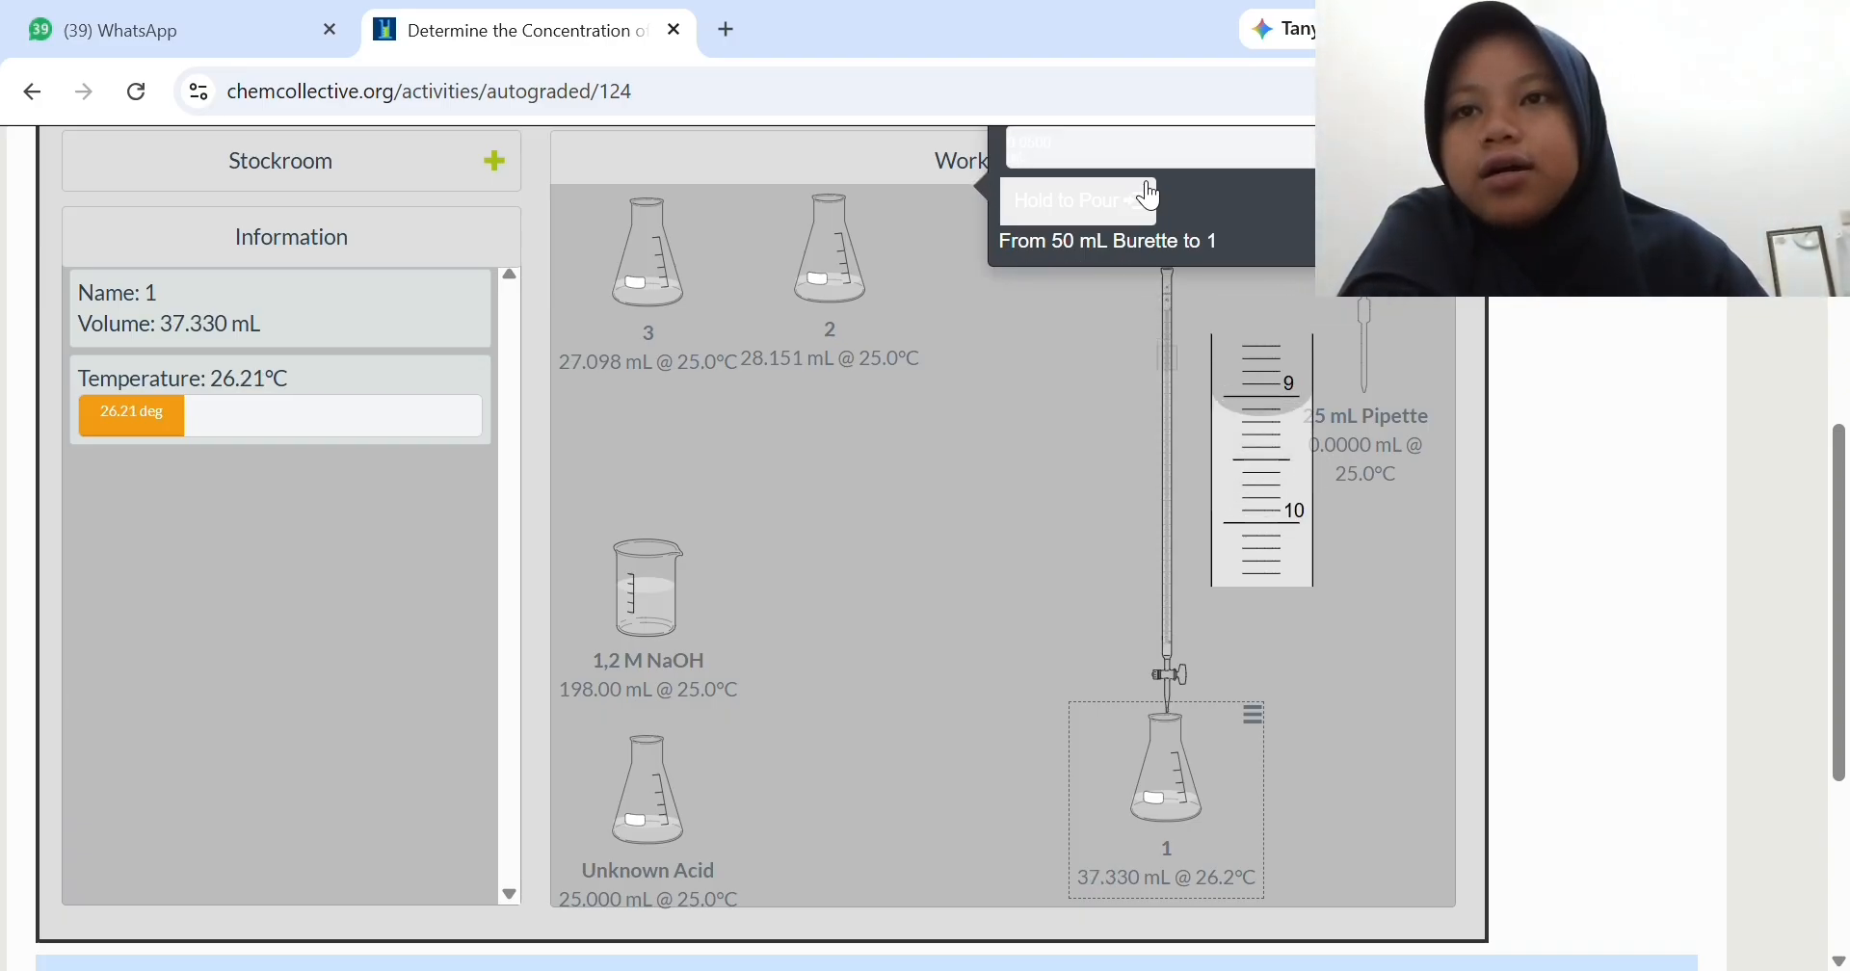
click(1152, 197)
click(1152, 197)
click(1151, 197)
click(1151, 198)
click(1151, 198)
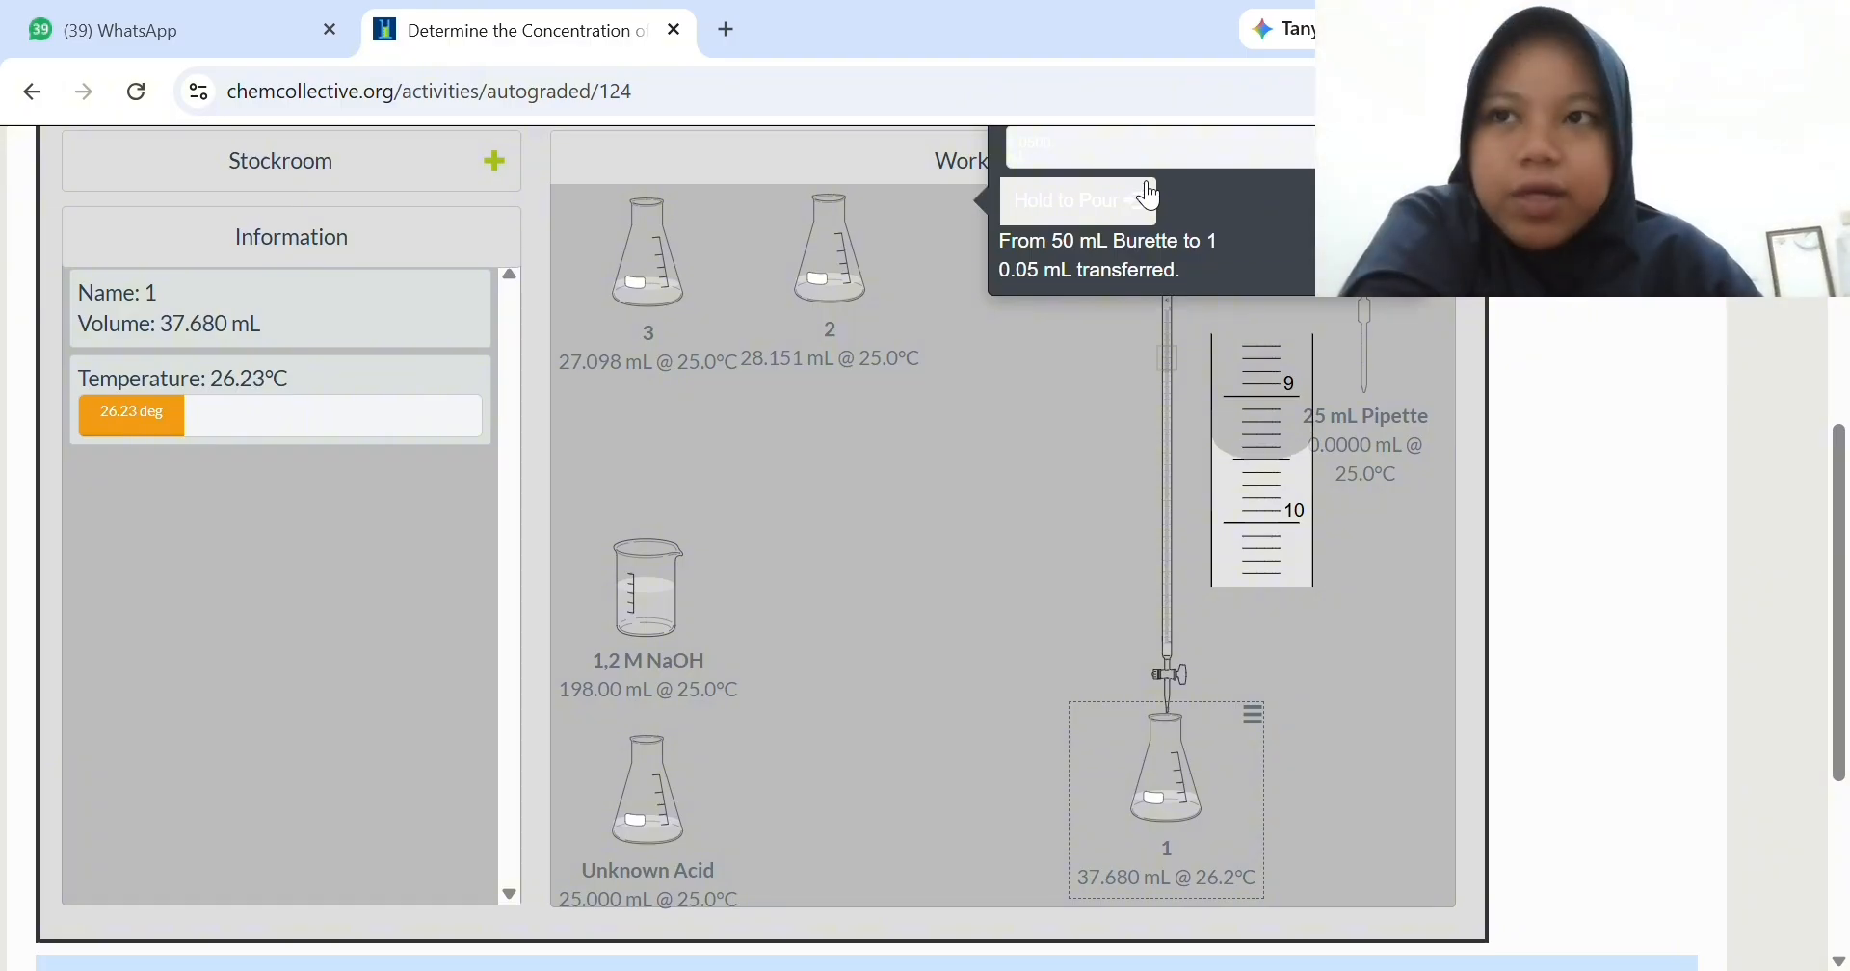
click(1152, 197)
click(1152, 197)
click(1152, 197)
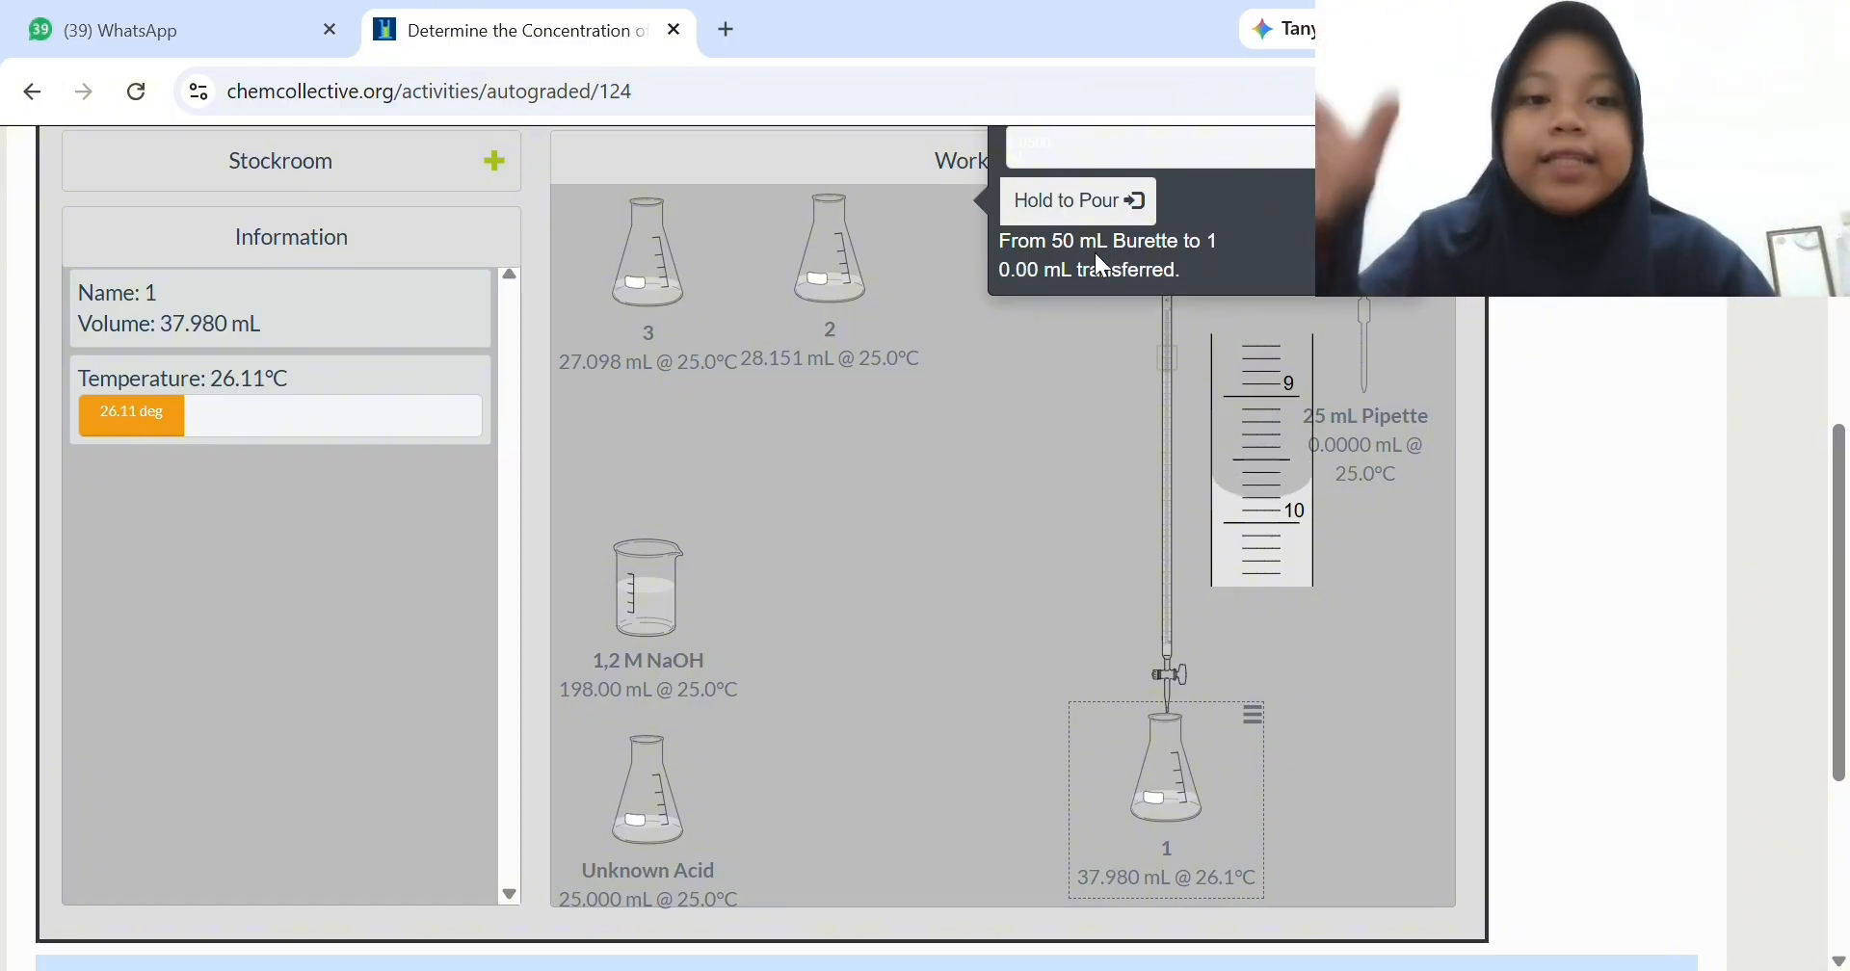
click(1075, 204)
click(1075, 204)
click(1075, 205)
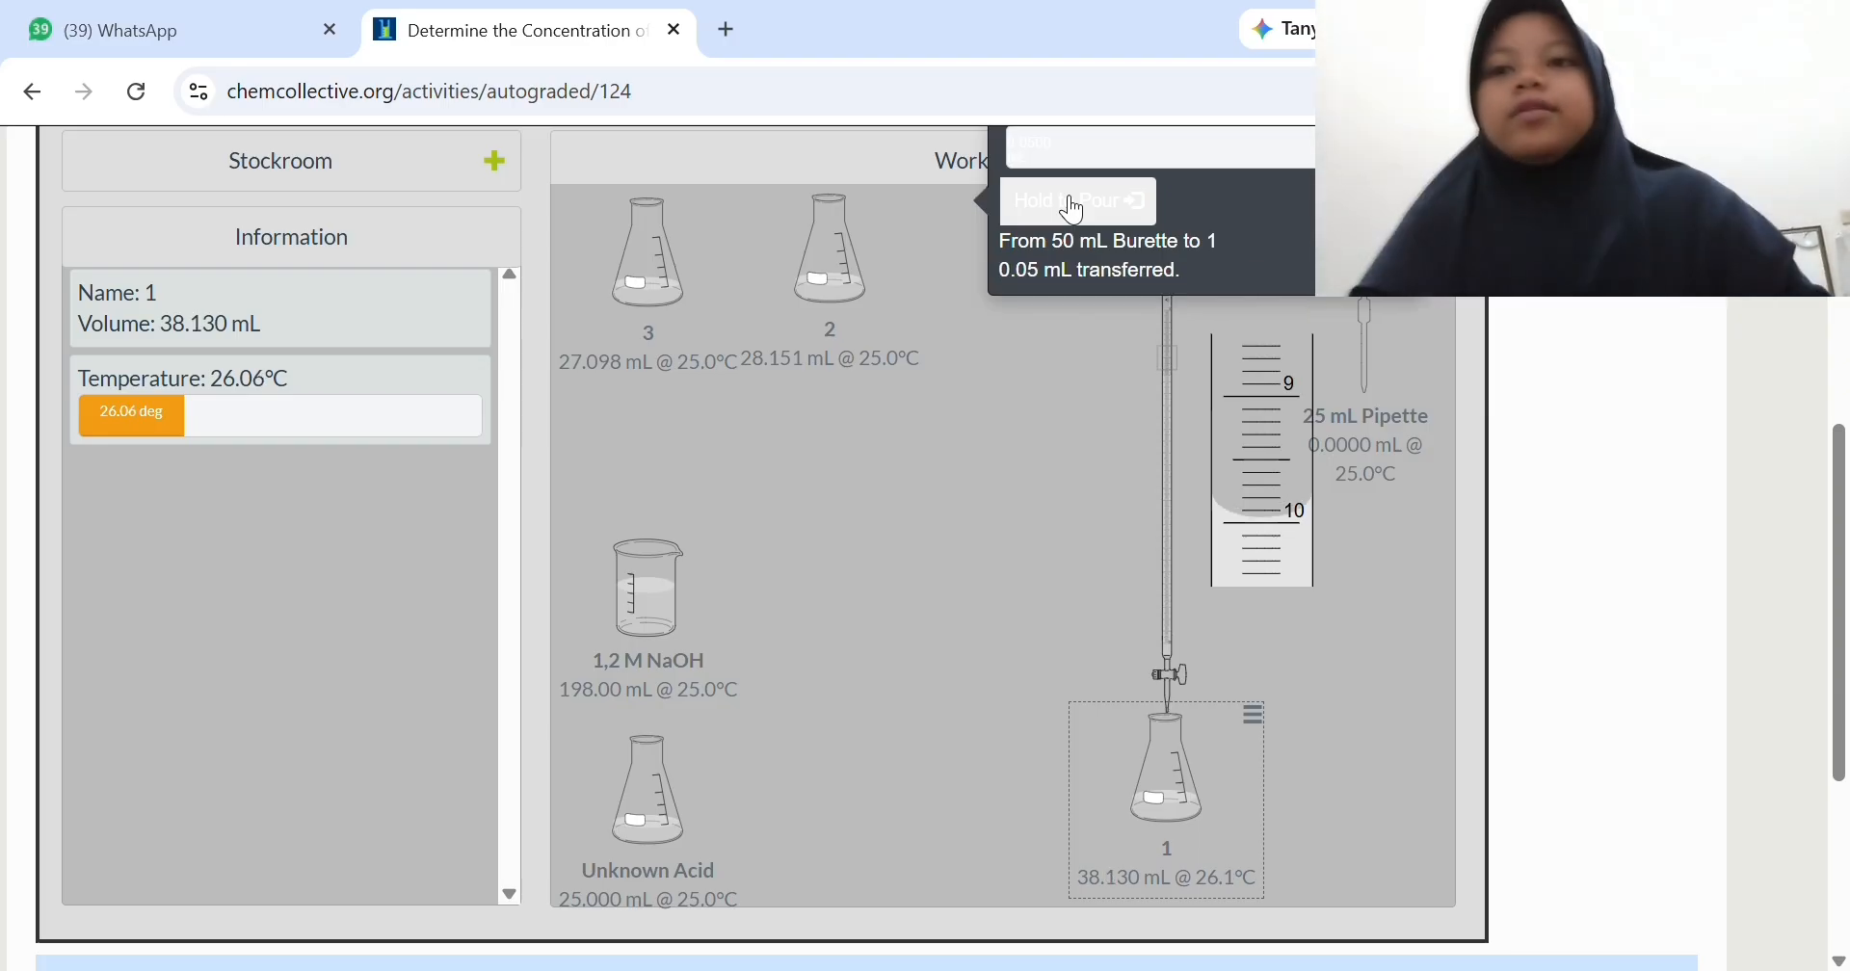
click(1075, 205)
click(1074, 205)
click(1073, 204)
click(1074, 204)
click(1073, 204)
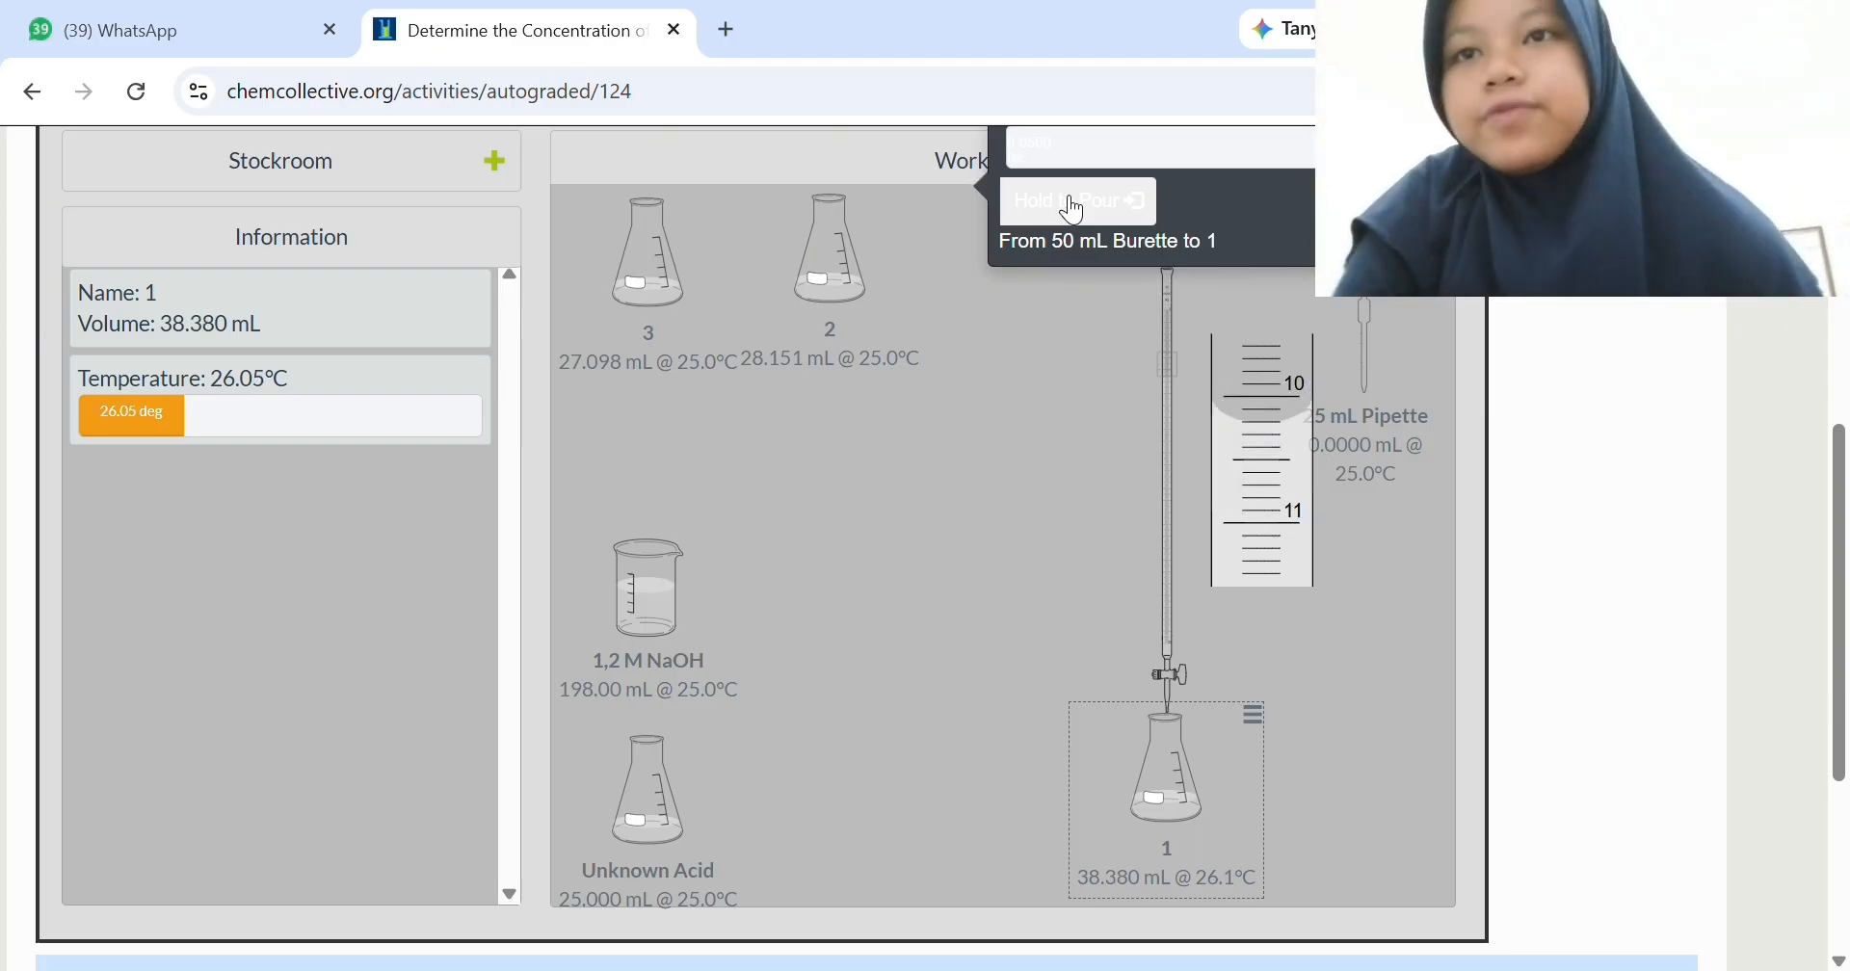
click(1073, 204)
click(1073, 204)
click(1073, 204)
click(1073, 204)
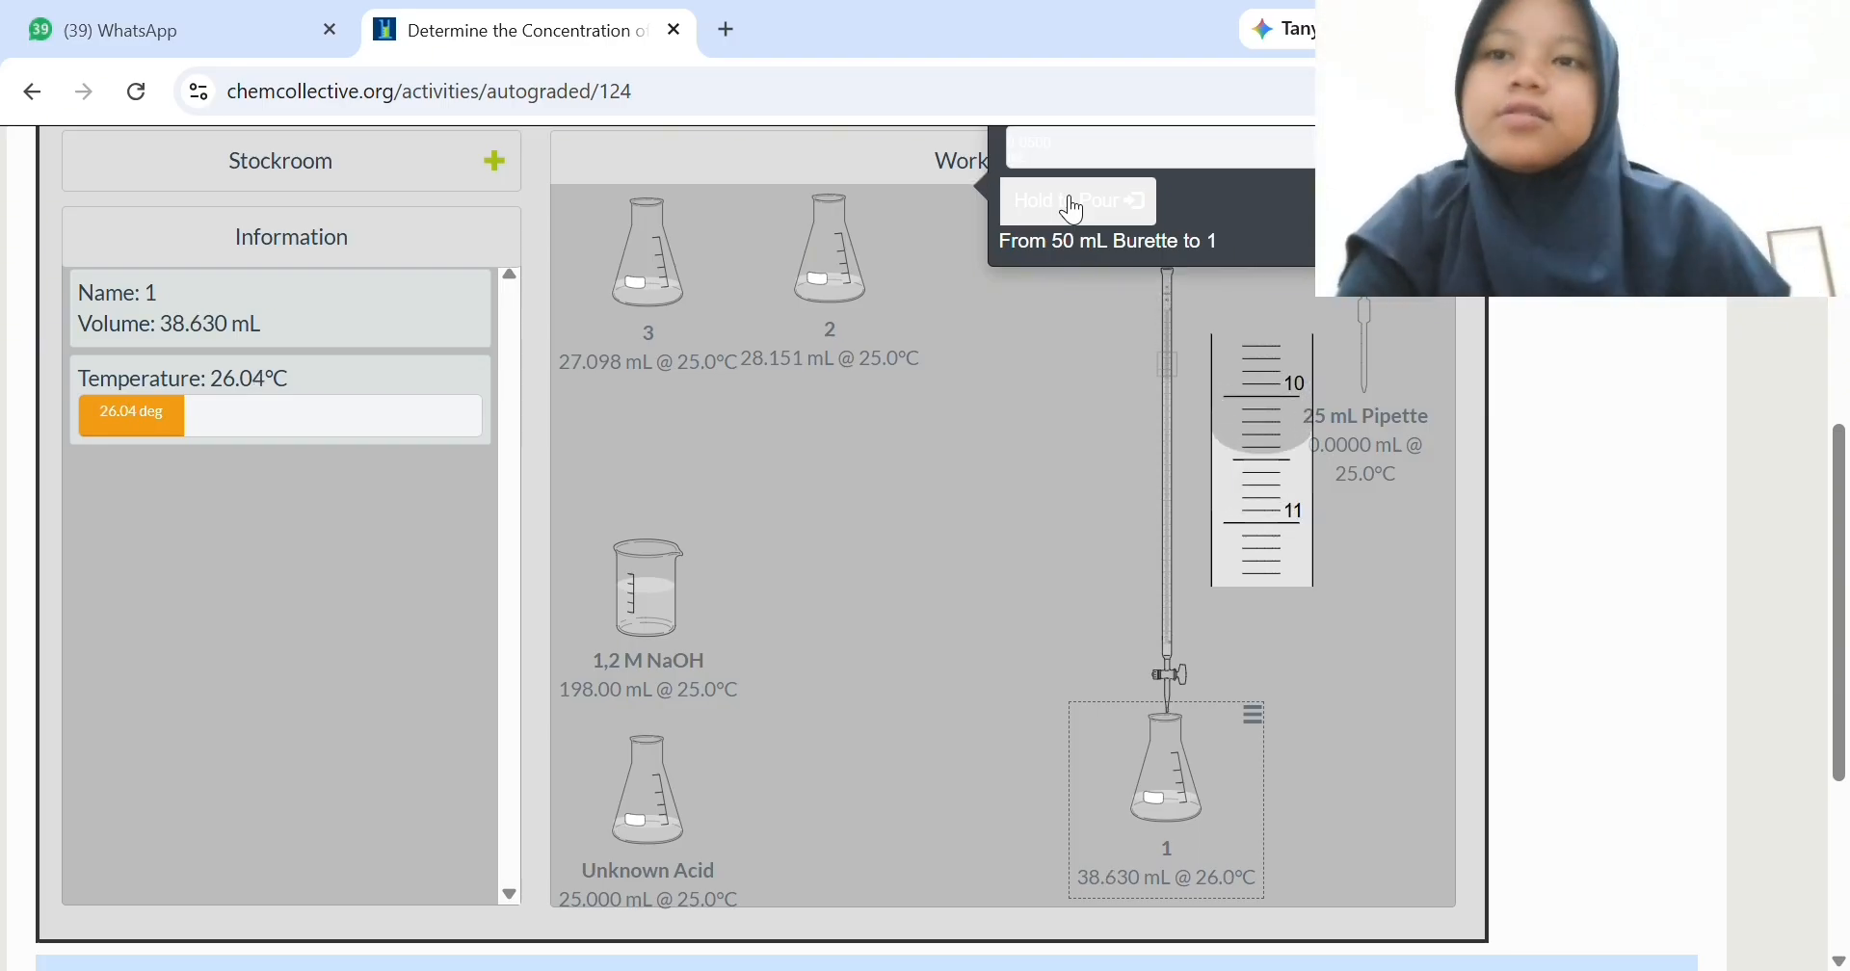
click(1073, 204)
click(1073, 205)
click(1073, 204)
click(1073, 205)
click(1073, 204)
click(1073, 204)
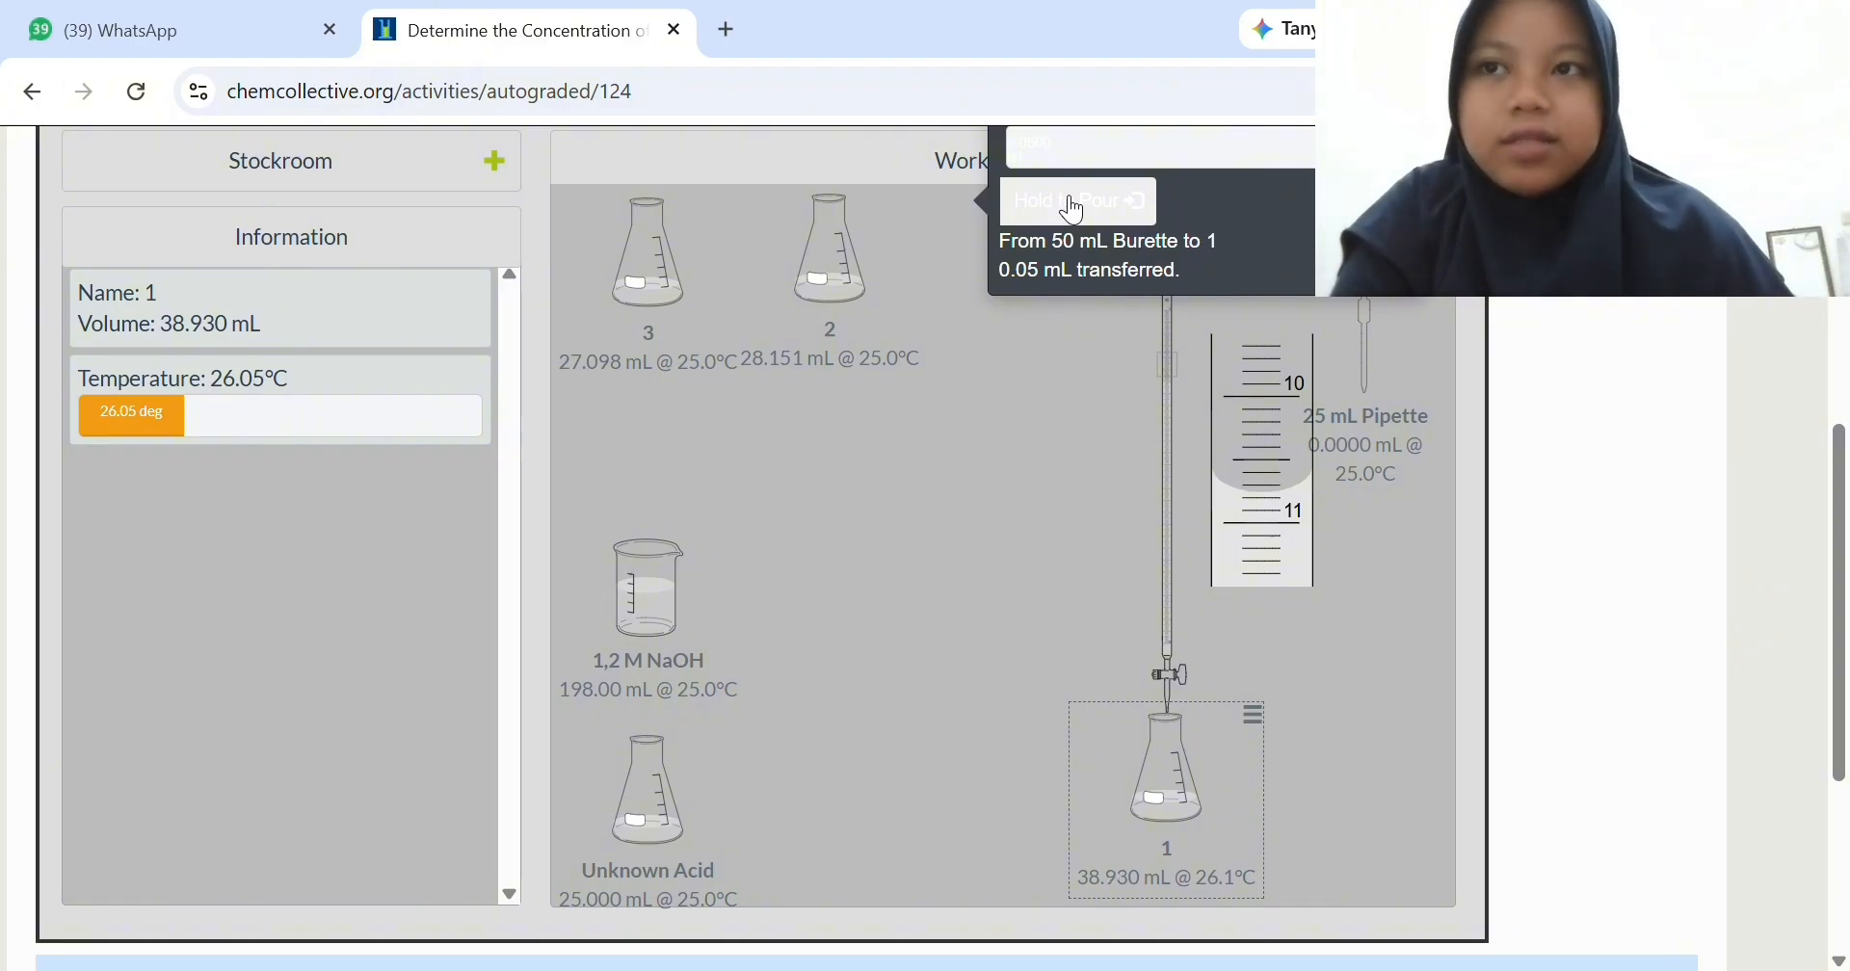
click(1073, 204)
click(1073, 204)
click(1073, 204)
click(1073, 205)
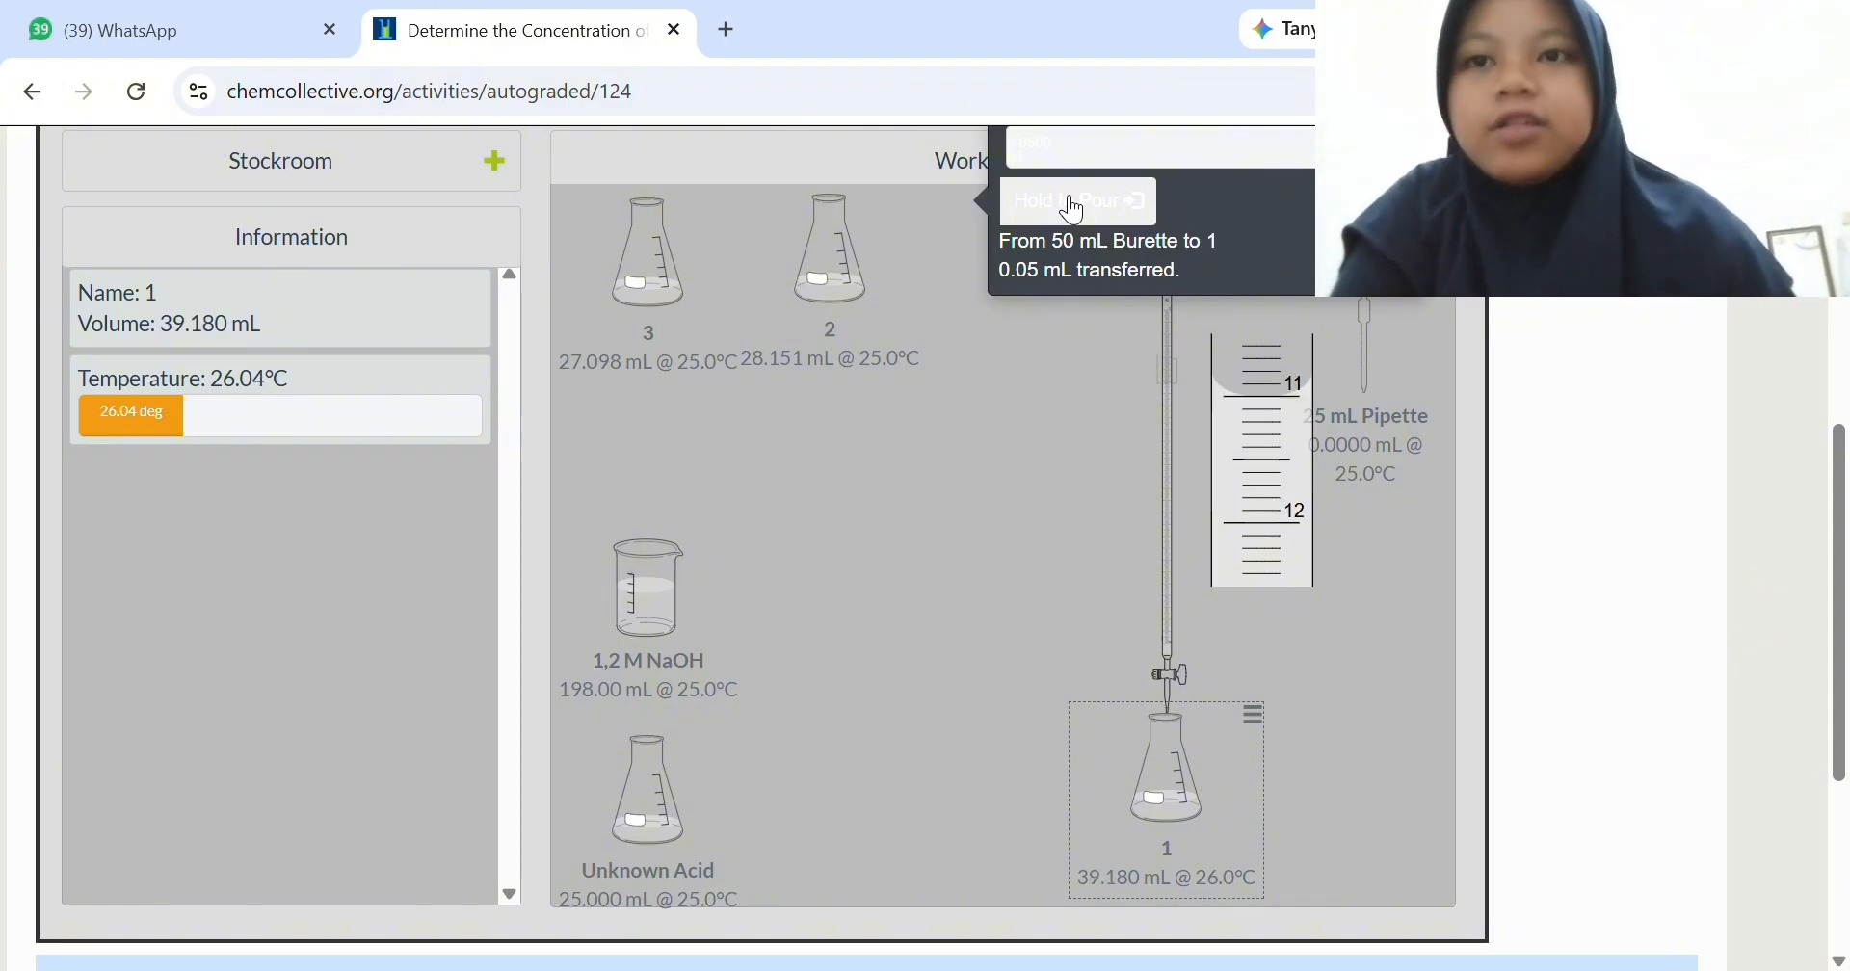
click(1073, 204)
click(1073, 204)
click(1074, 204)
click(1074, 204)
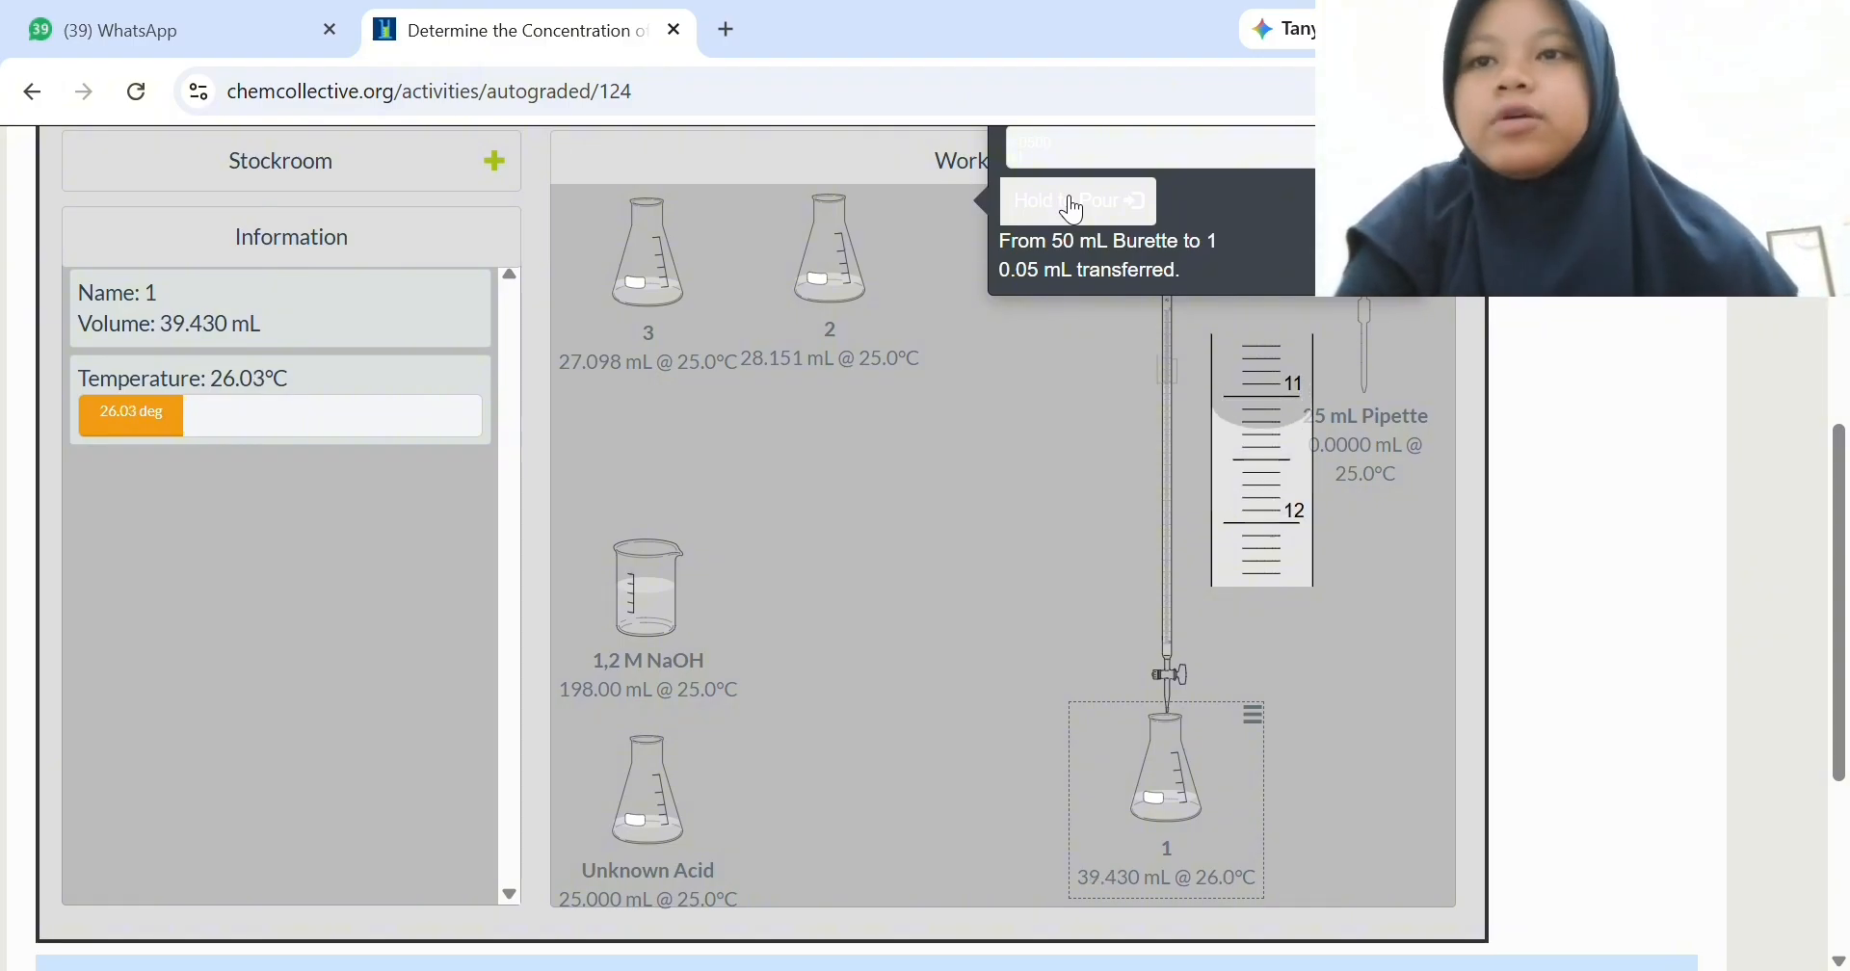
click(1073, 204)
click(1073, 204)
click(1073, 204)
click(1073, 204)
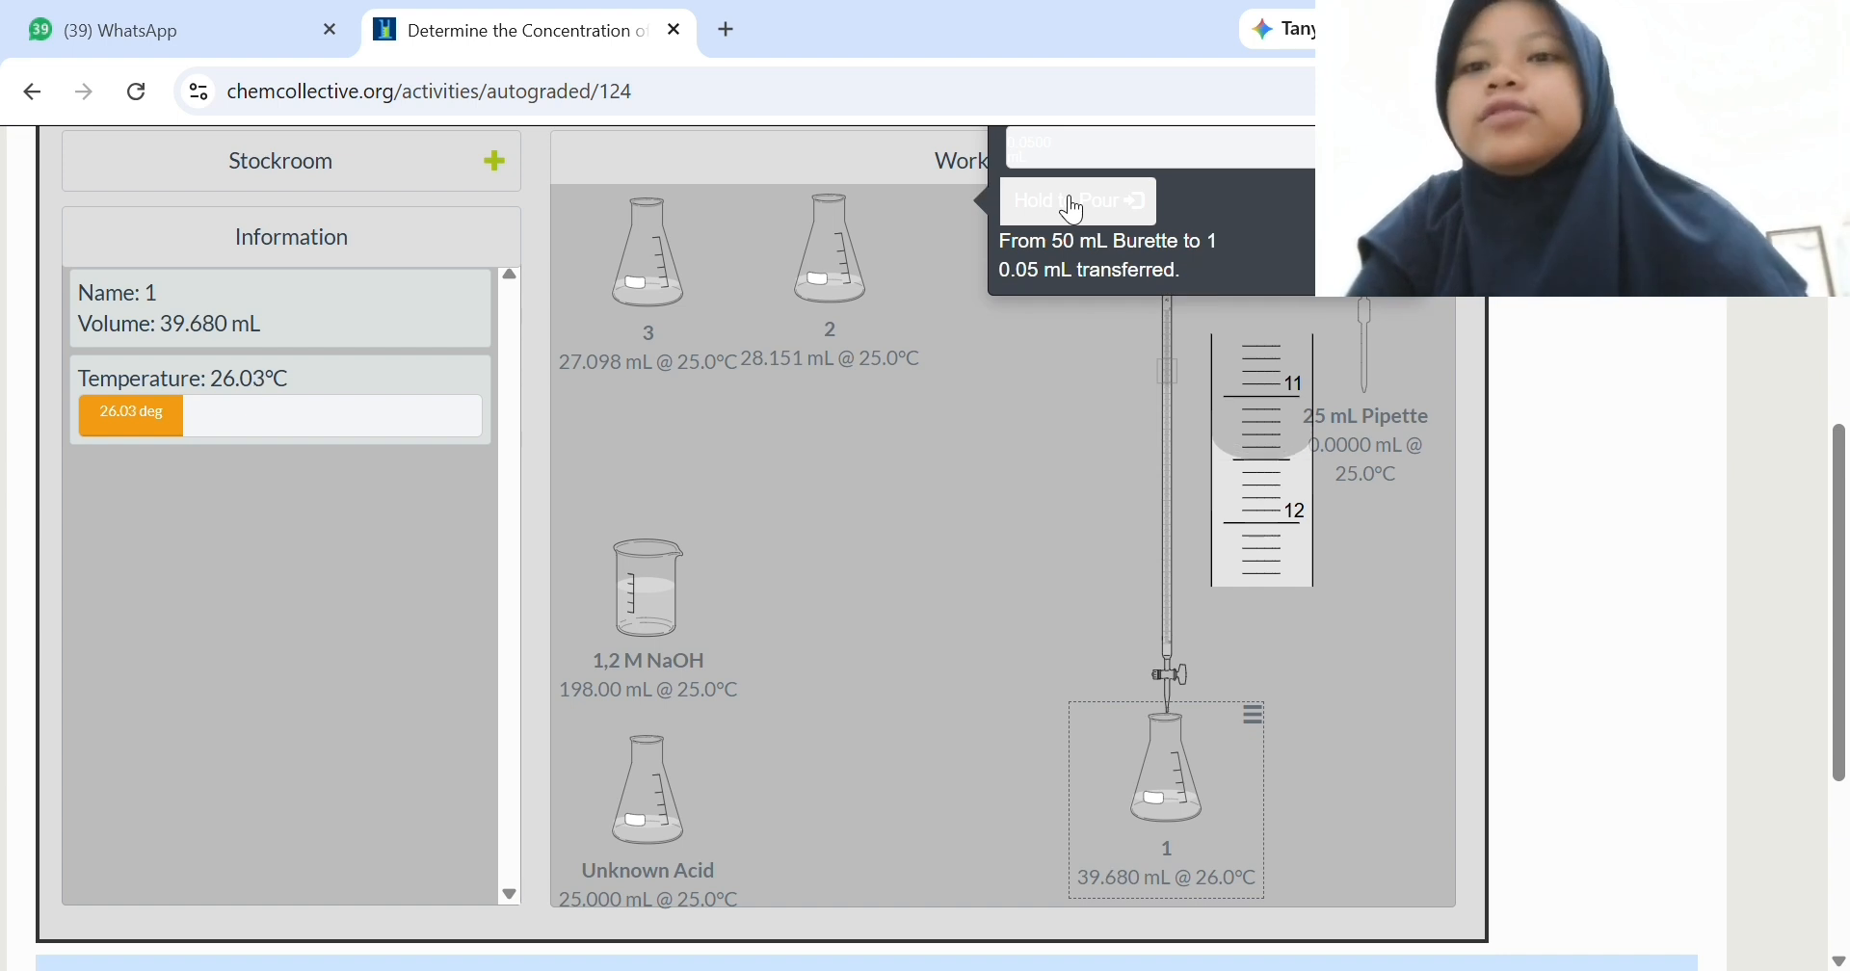
click(1074, 204)
click(1074, 205)
click(1073, 205)
click(1073, 204)
click(1073, 204)
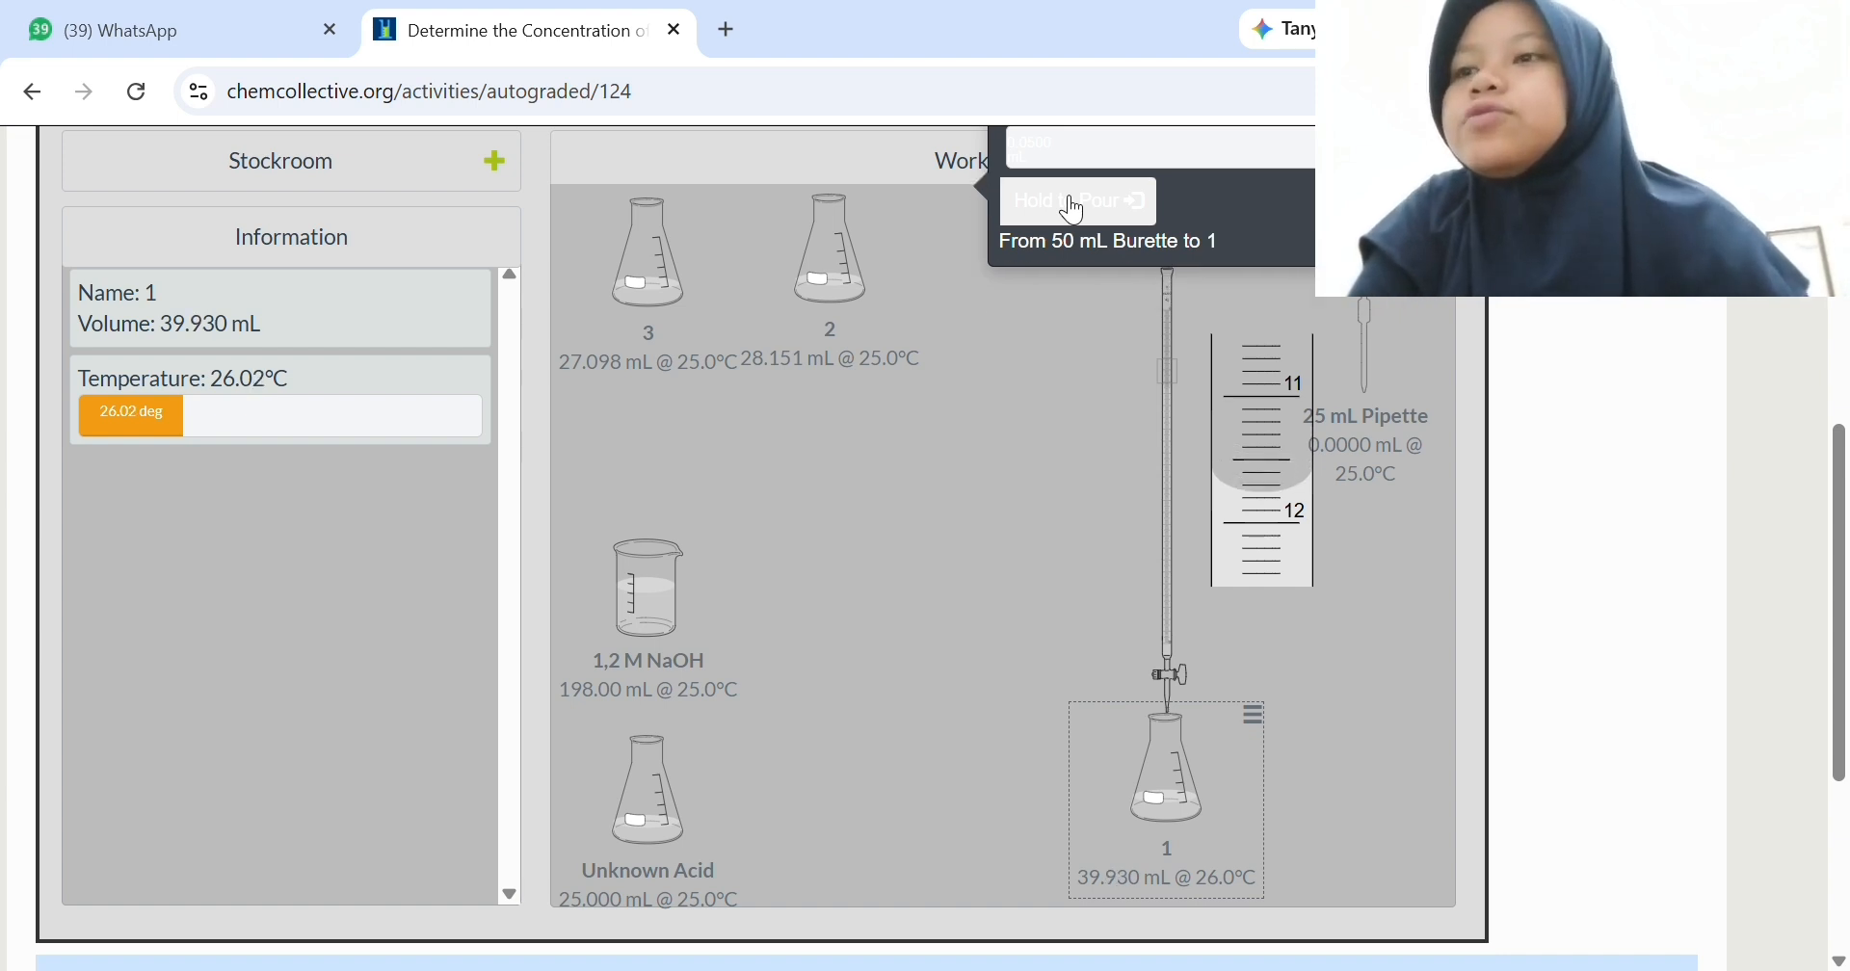
click(1073, 204)
click(1073, 204)
click(1073, 204)
click(1073, 204)
click(1073, 204)
click(1073, 204)
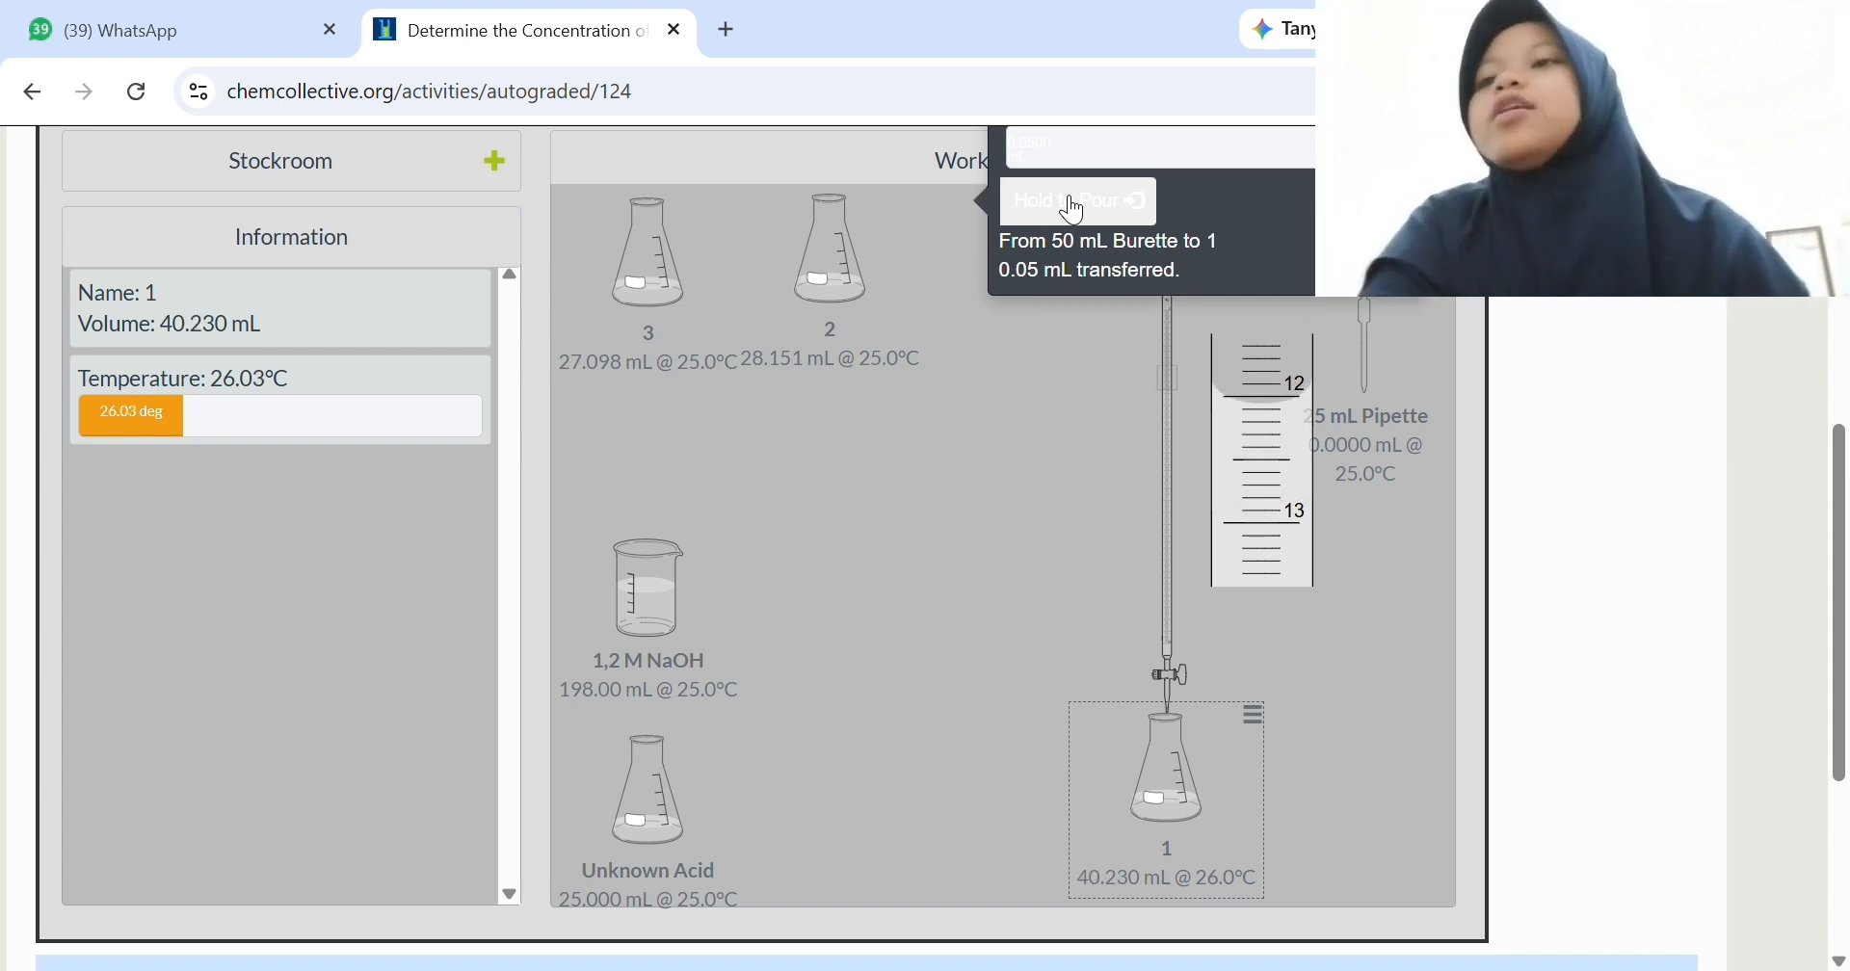
click(1073, 204)
click(1073, 204)
click(1073, 204)
click(1073, 205)
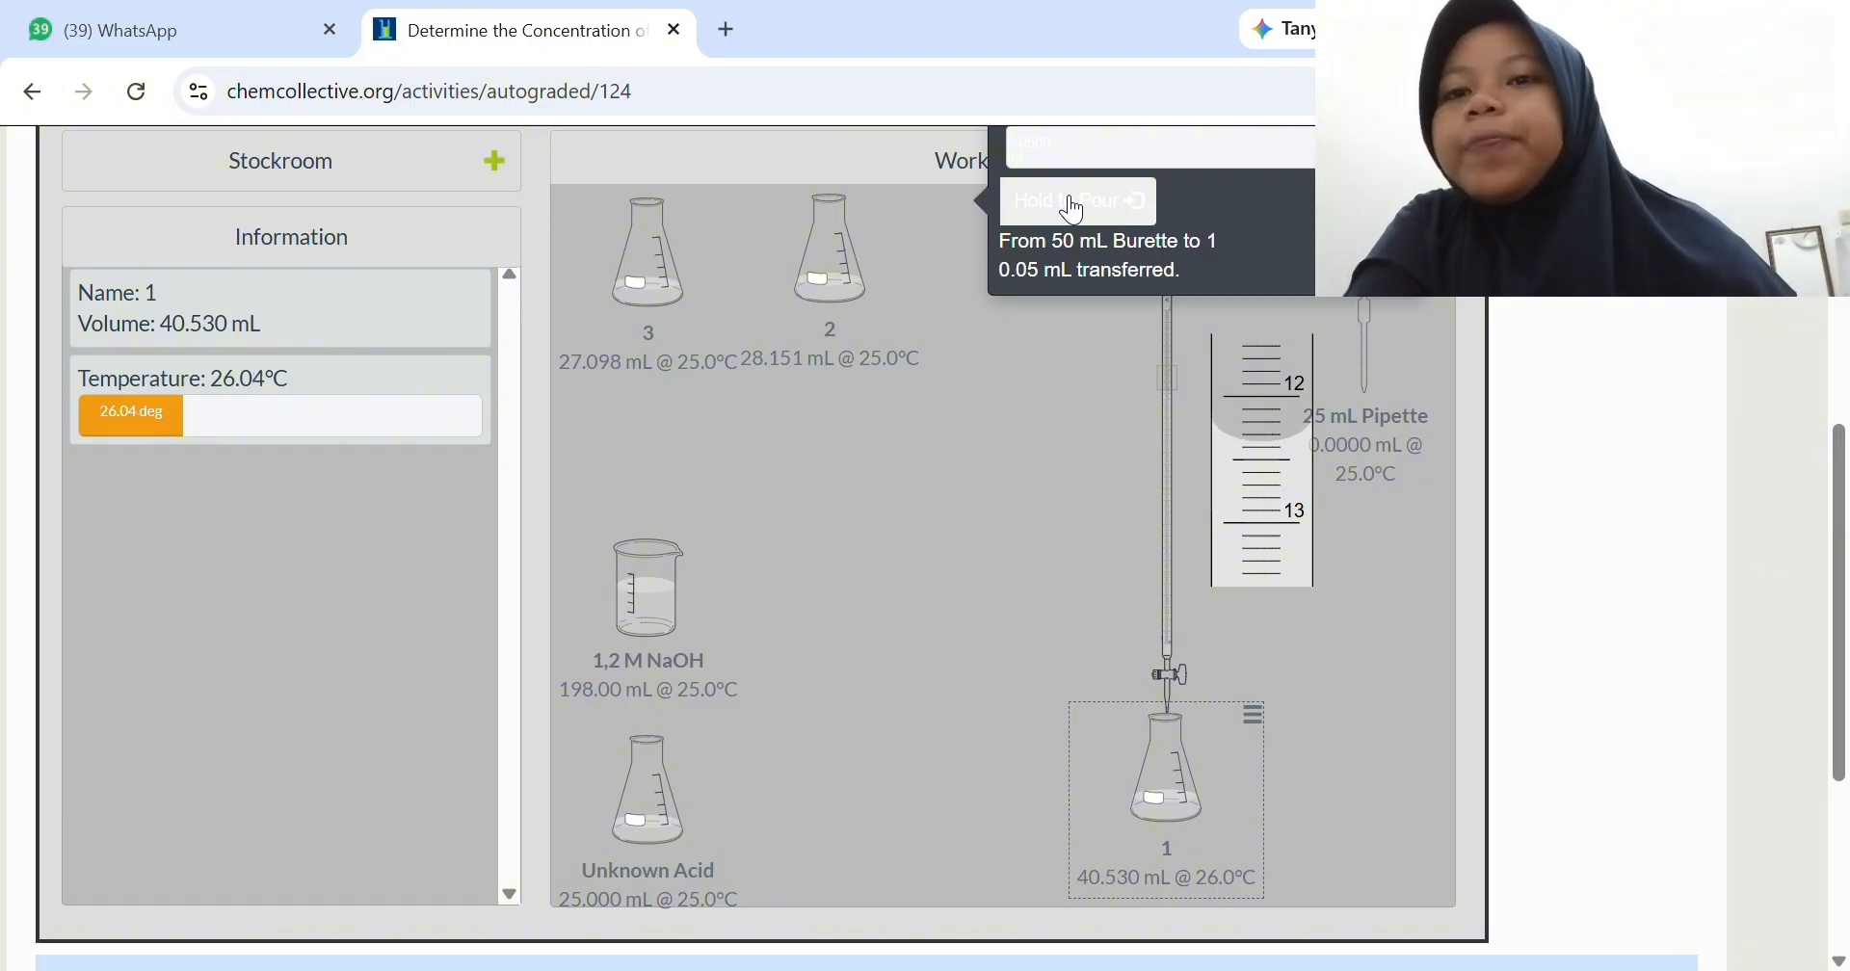
click(1073, 204)
click(1074, 204)
click(1073, 205)
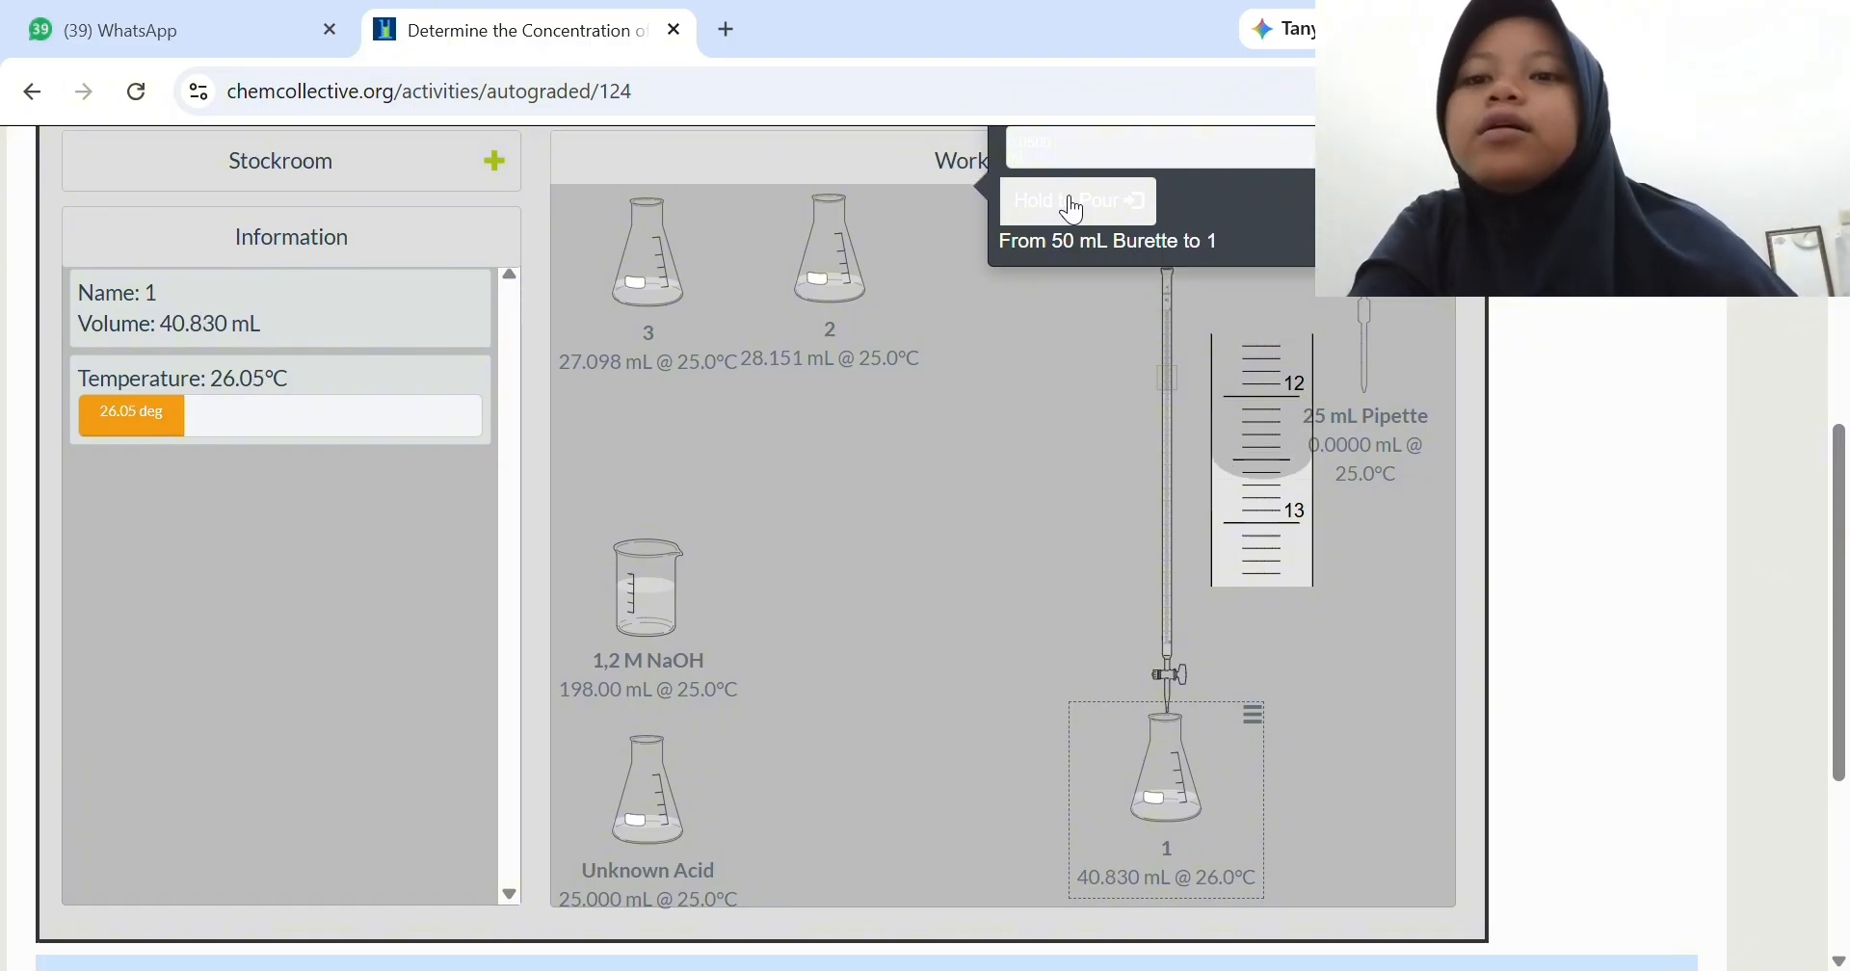
click(1074, 204)
click(1073, 204)
click(1073, 204)
click(1073, 204)
click(1074, 204)
click(1073, 204)
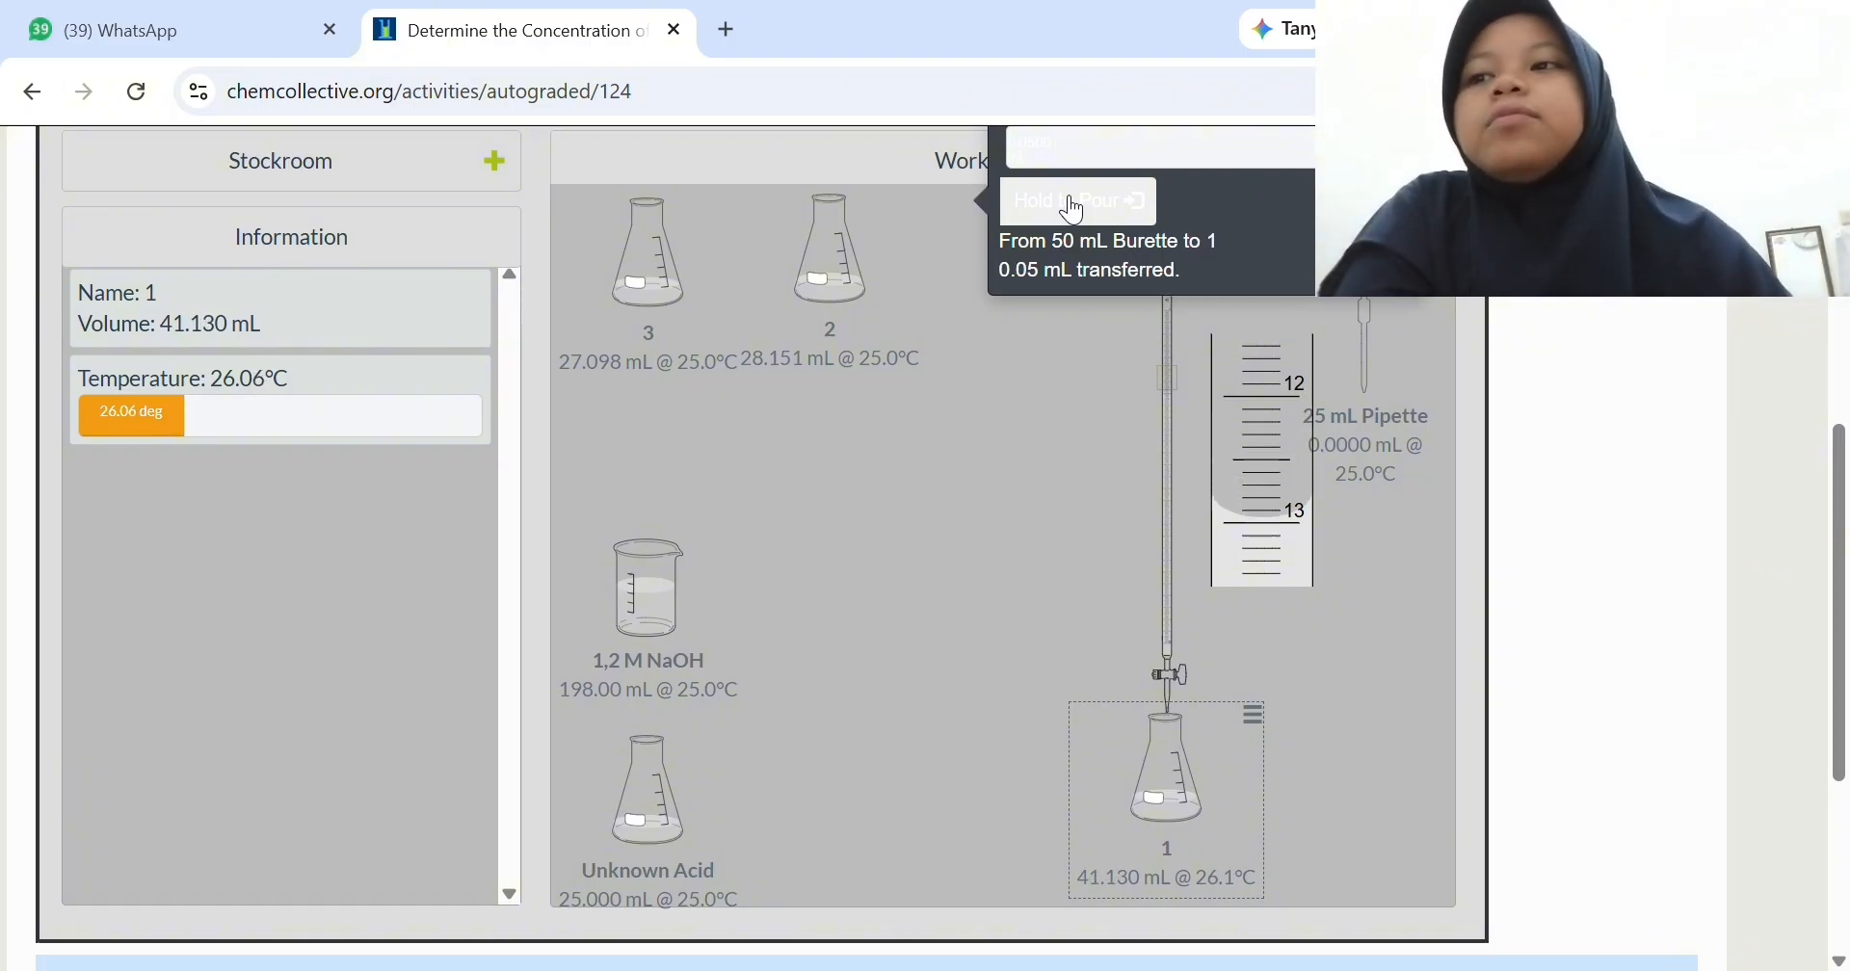
click(1073, 205)
click(1073, 204)
click(1073, 204)
click(1073, 204)
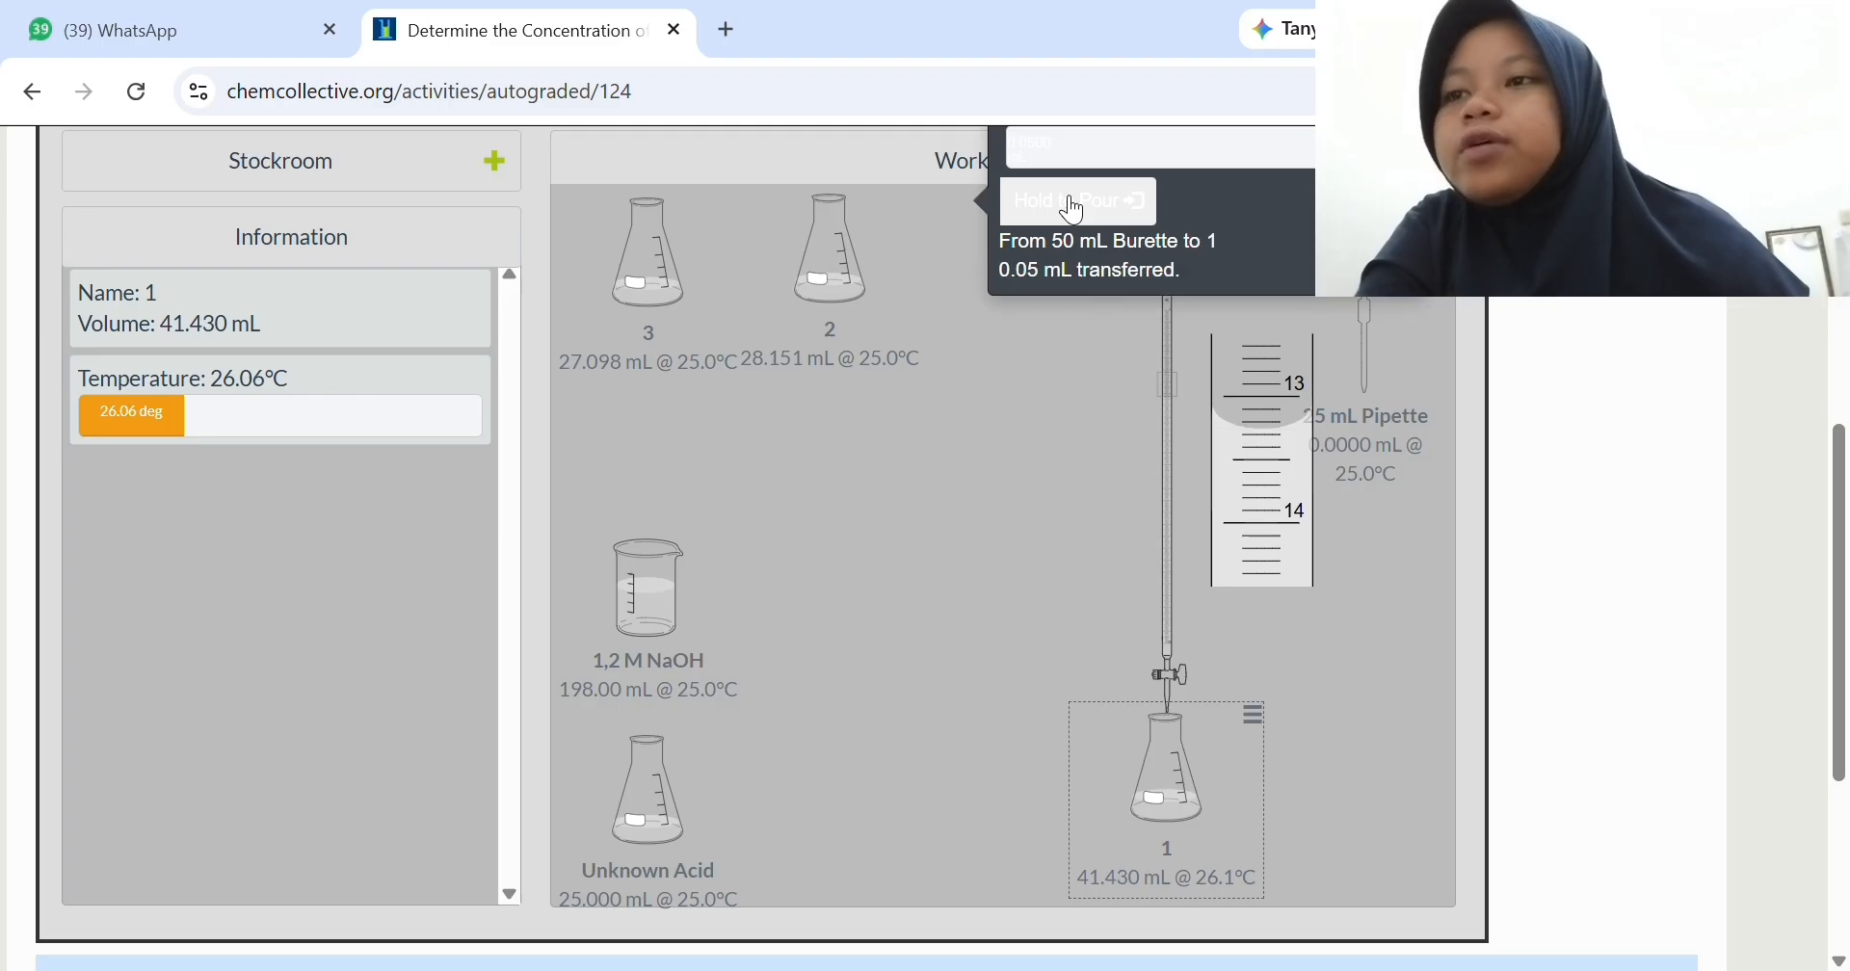
click(1073, 204)
click(1073, 204)
click(1073, 204)
click(1073, 204)
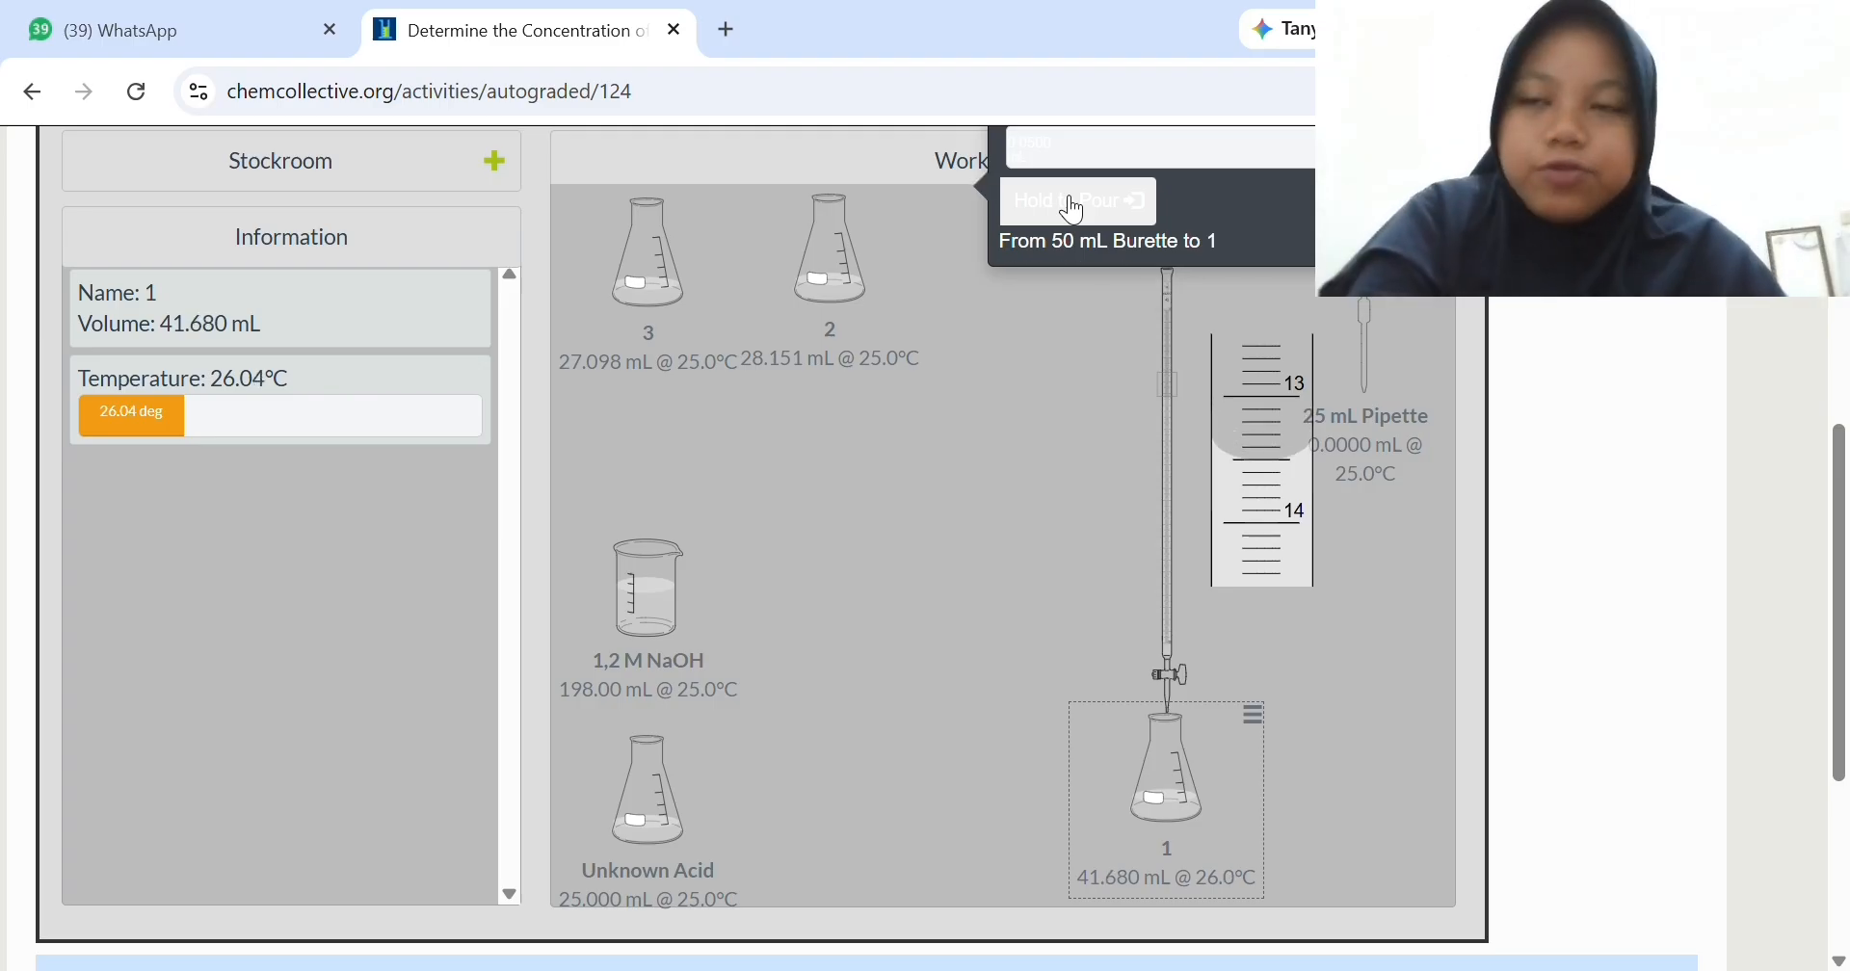
click(1073, 204)
click(1074, 204)
click(1073, 205)
click(1073, 204)
click(1073, 204)
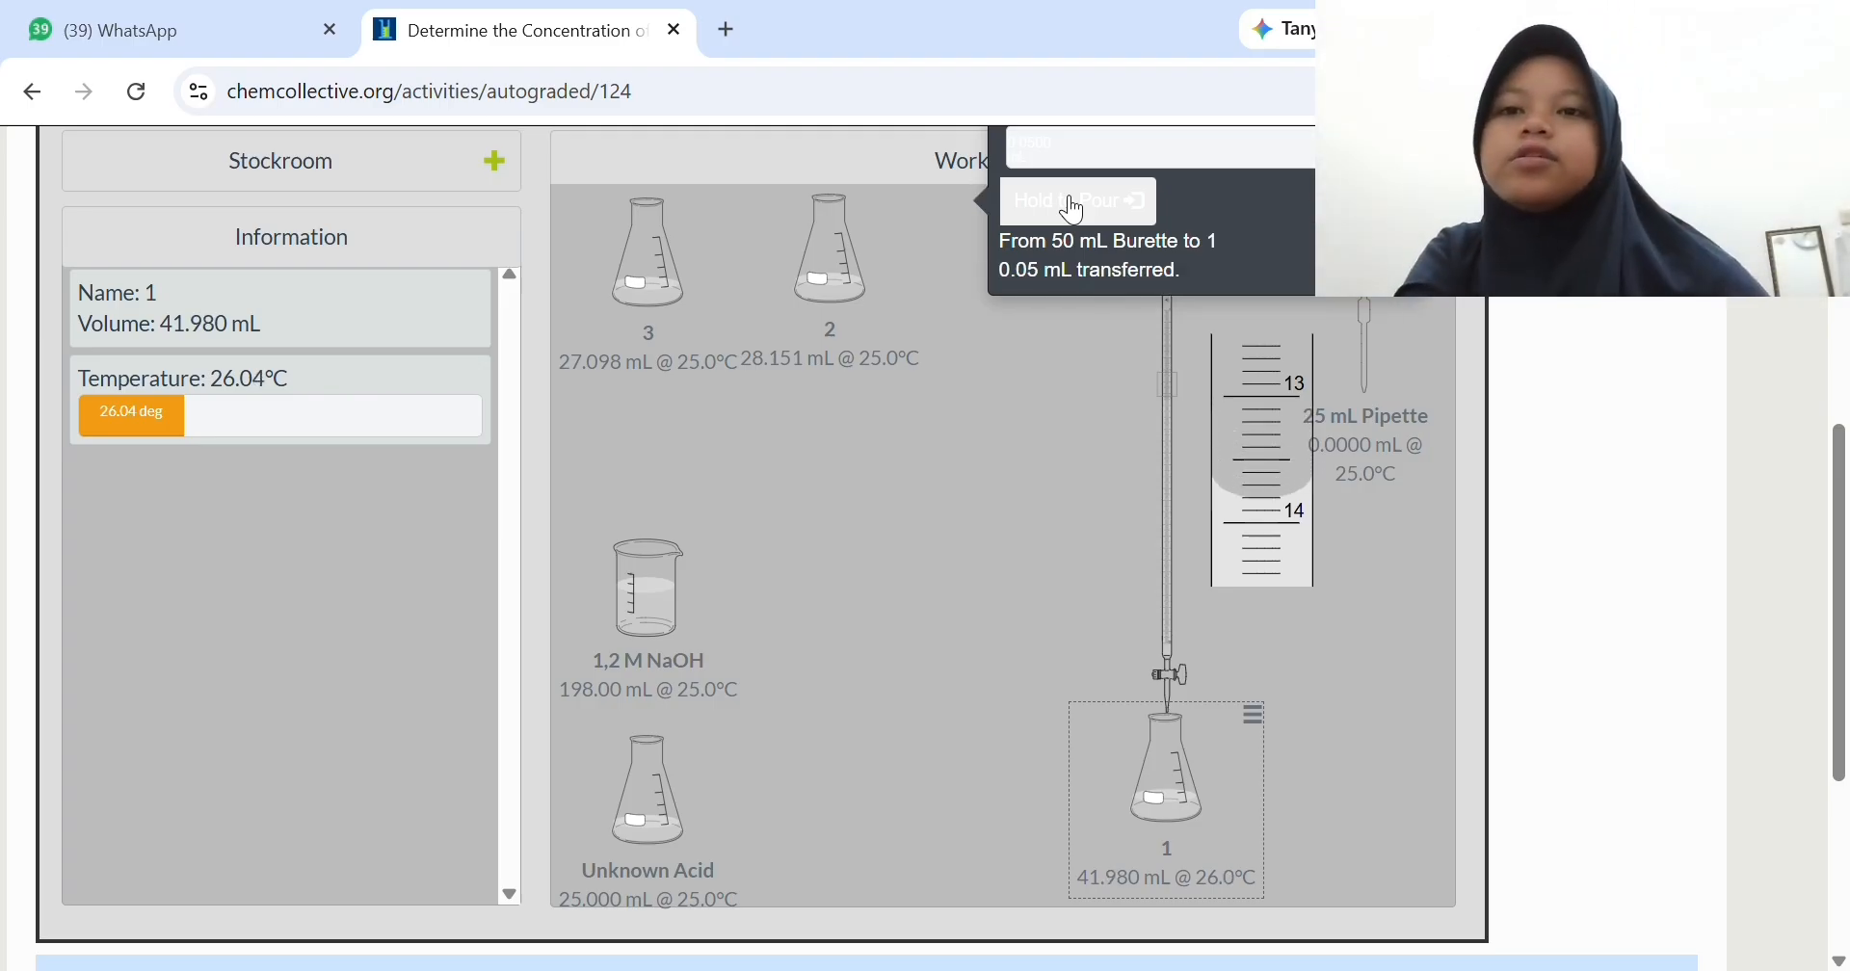
click(1073, 204)
click(1074, 204)
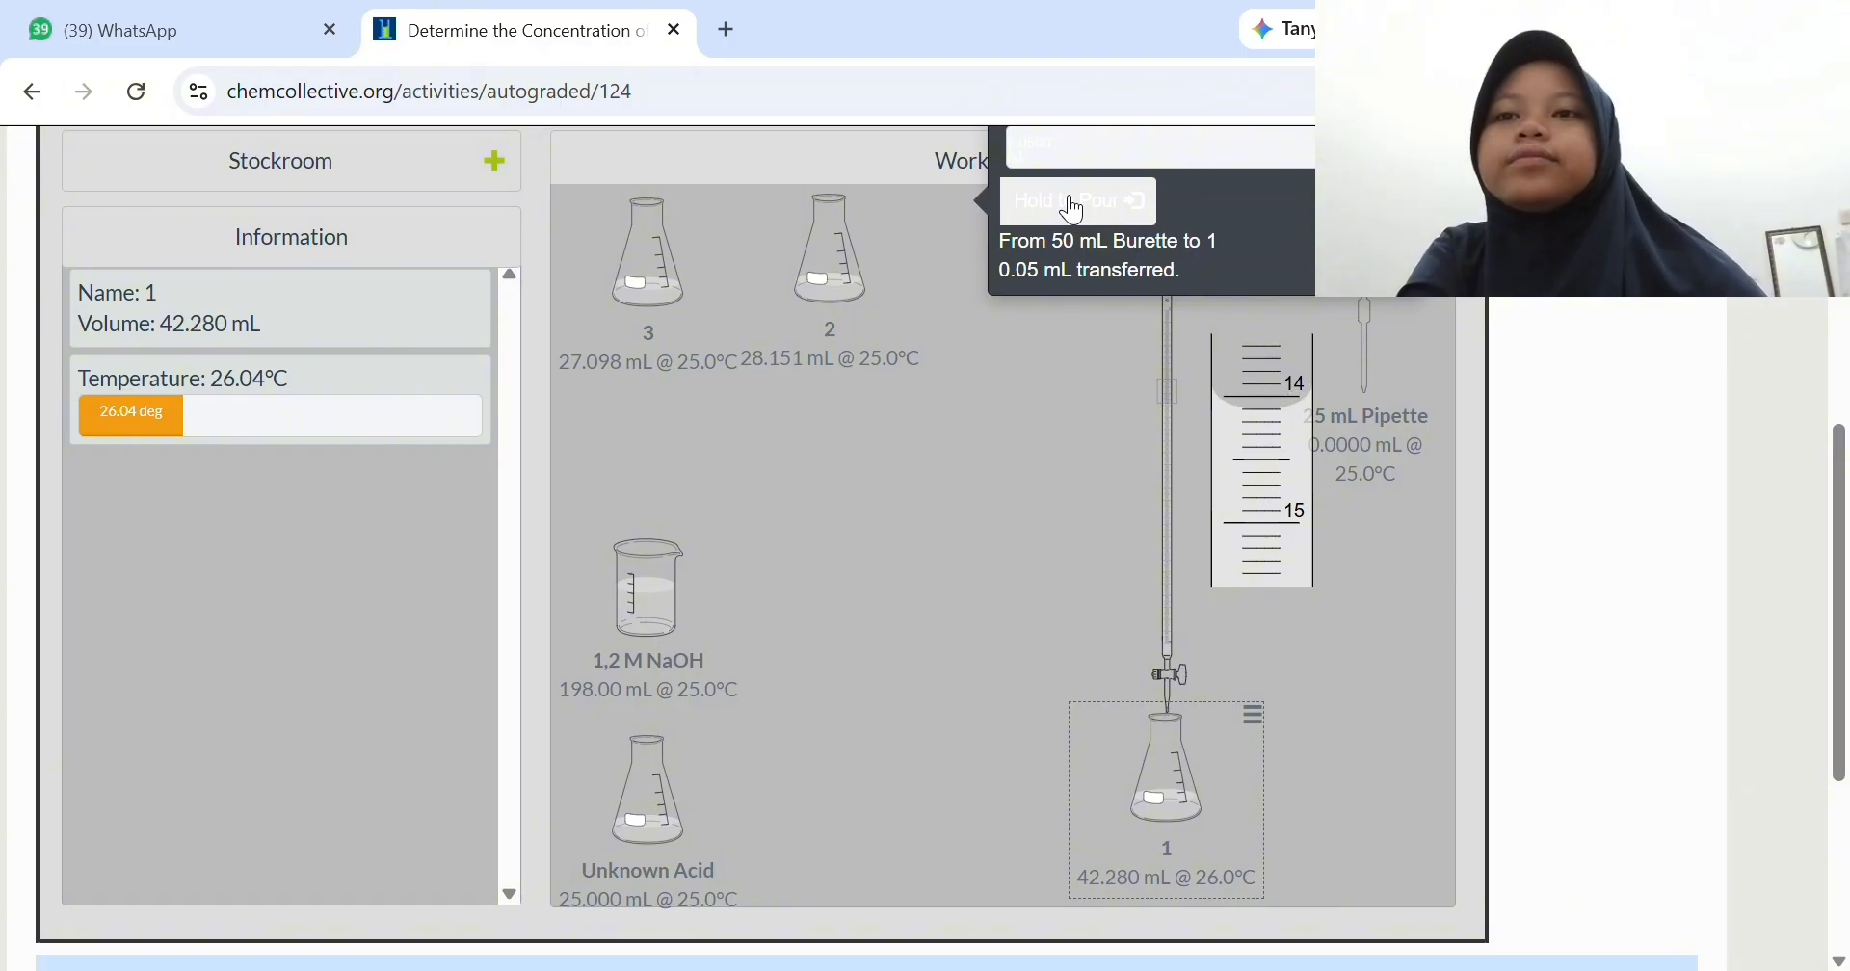
click(1074, 204)
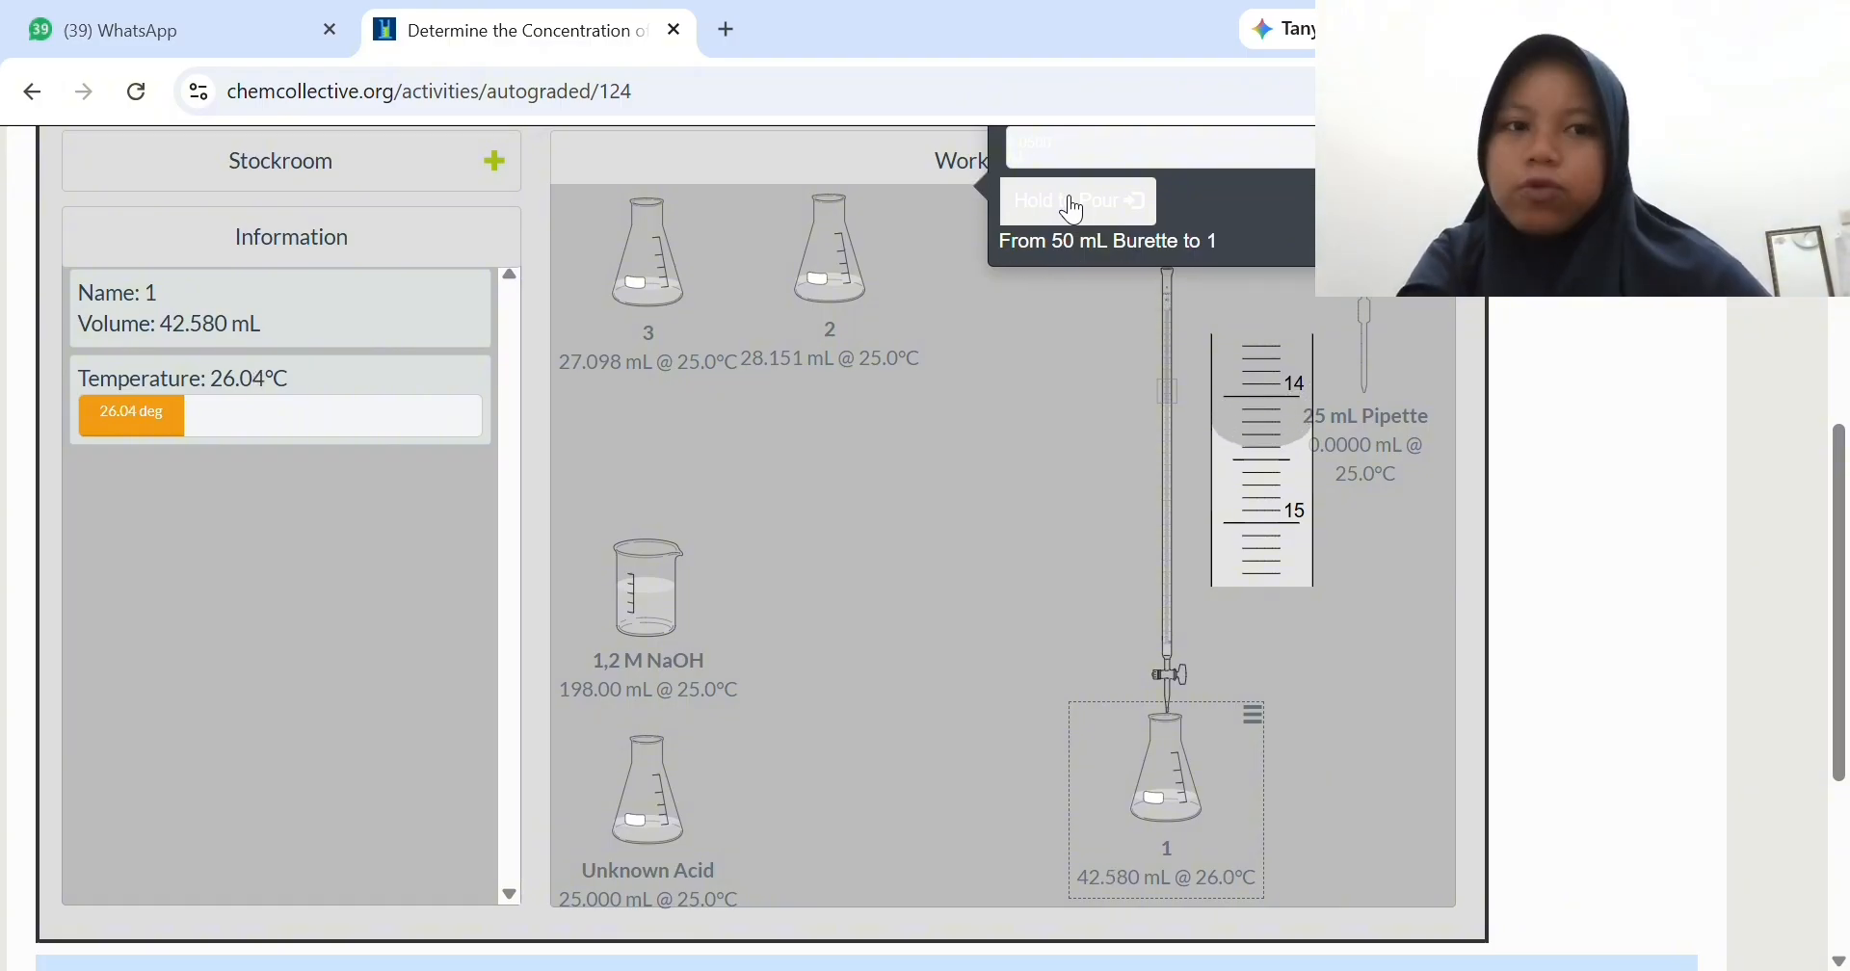
click(1073, 204)
click(1073, 204)
click(1073, 204)
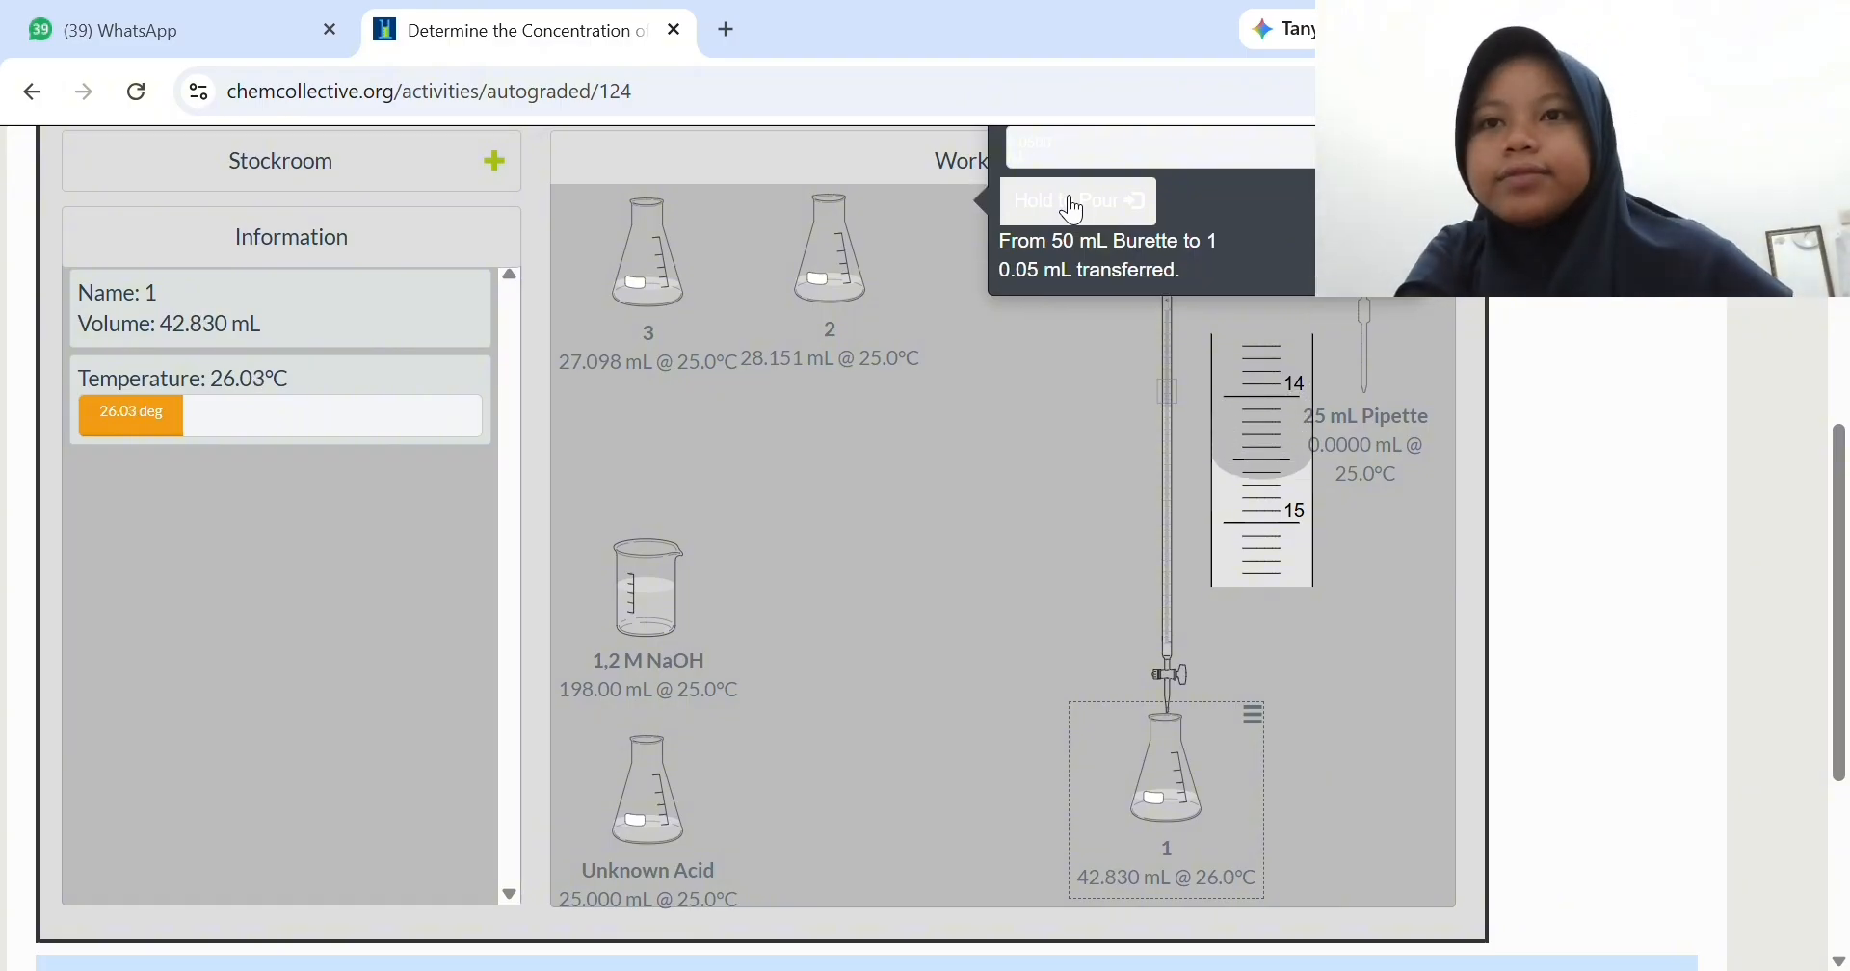
click(1073, 204)
click(1073, 204)
click(1073, 204)
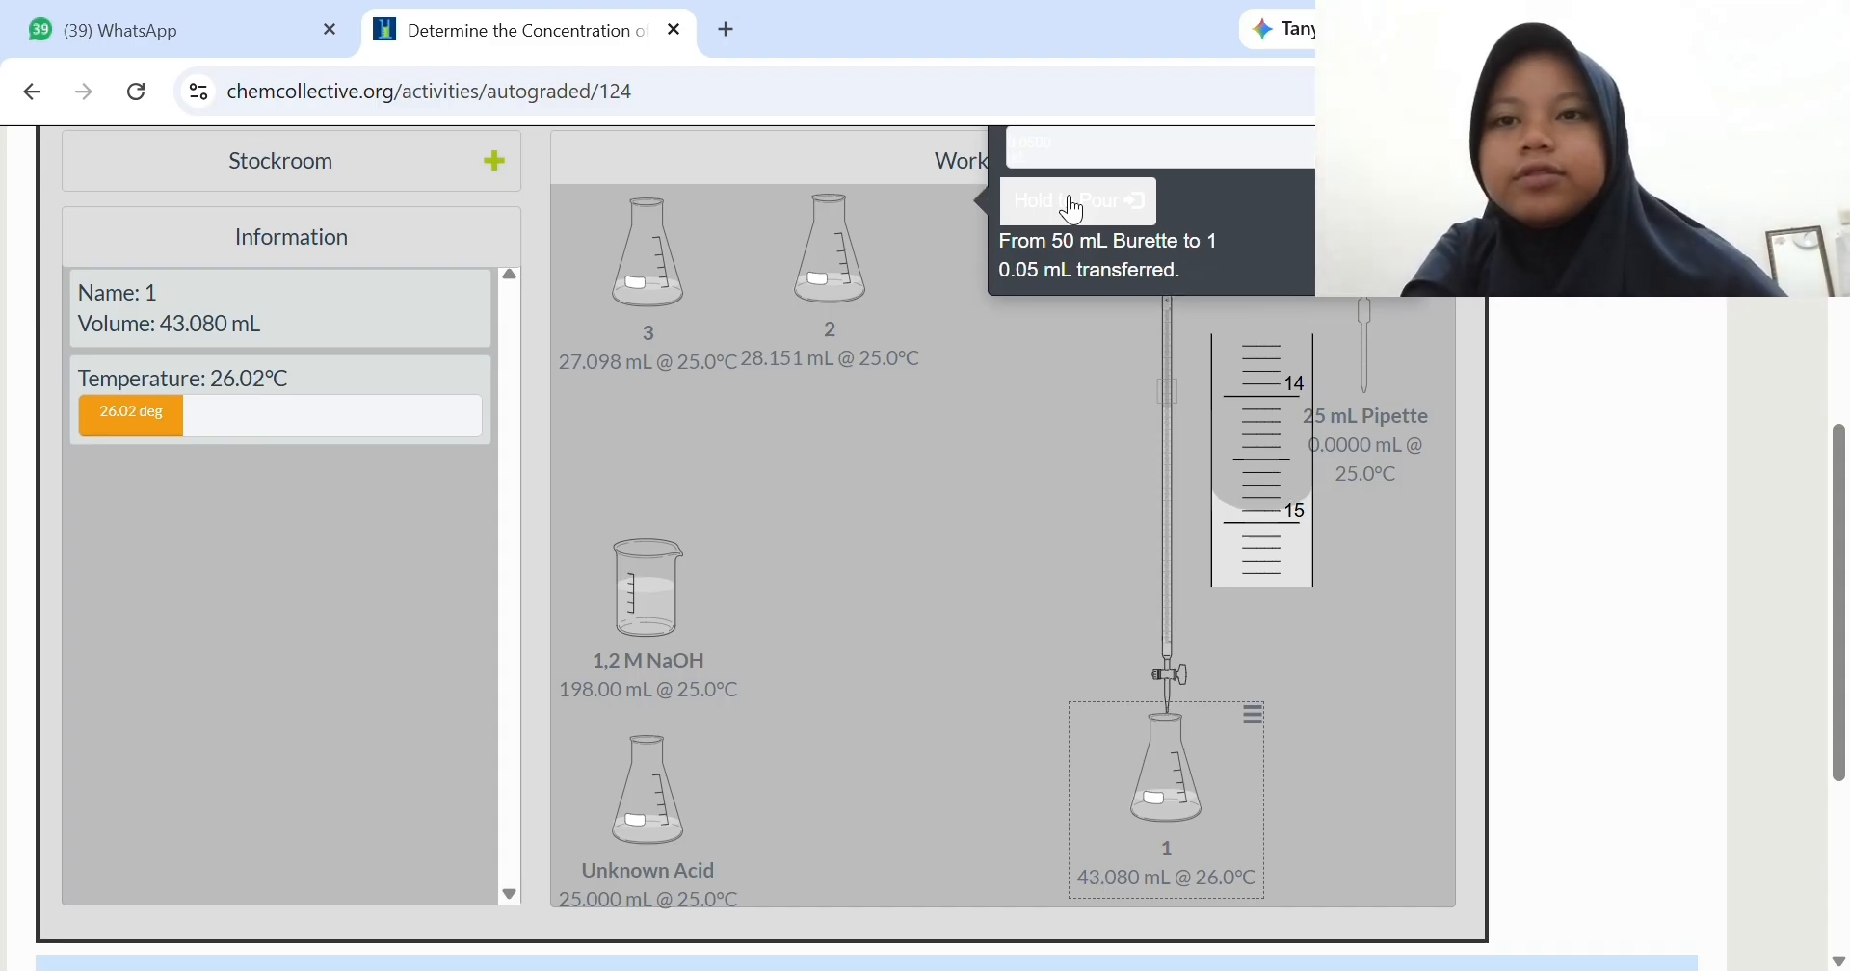
click(1073, 205)
click(1073, 204)
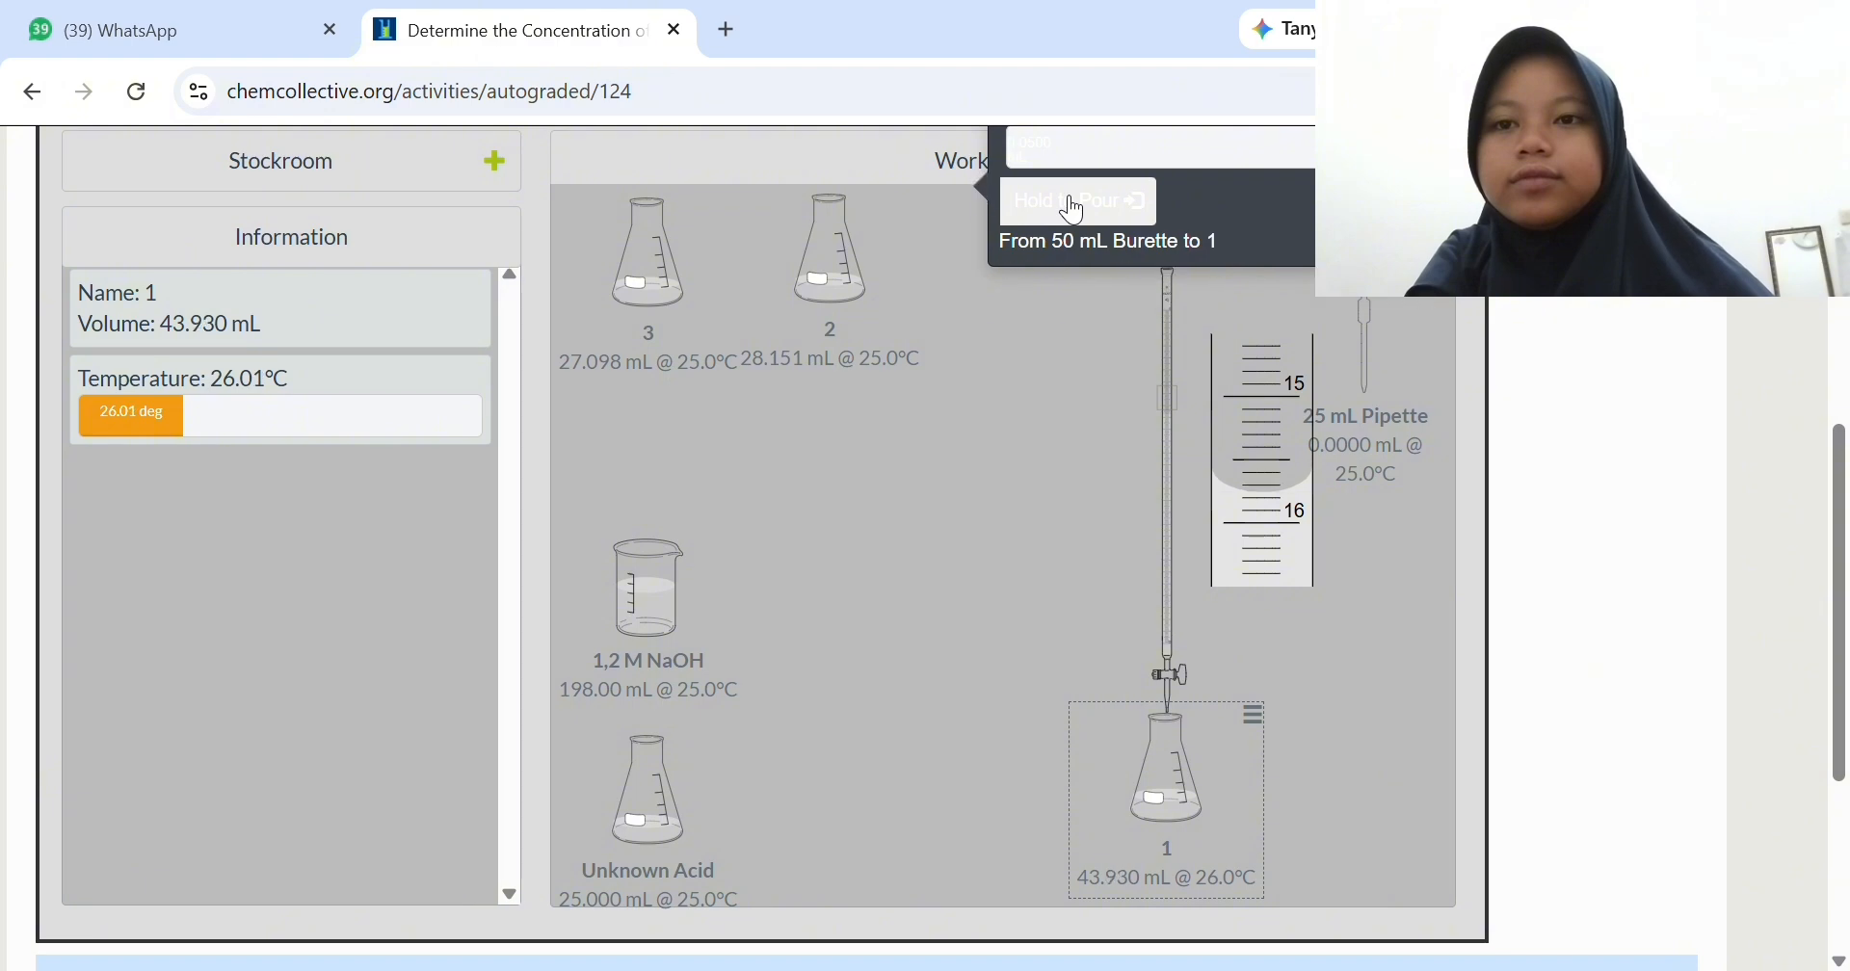
click(1075, 205)
click(1075, 204)
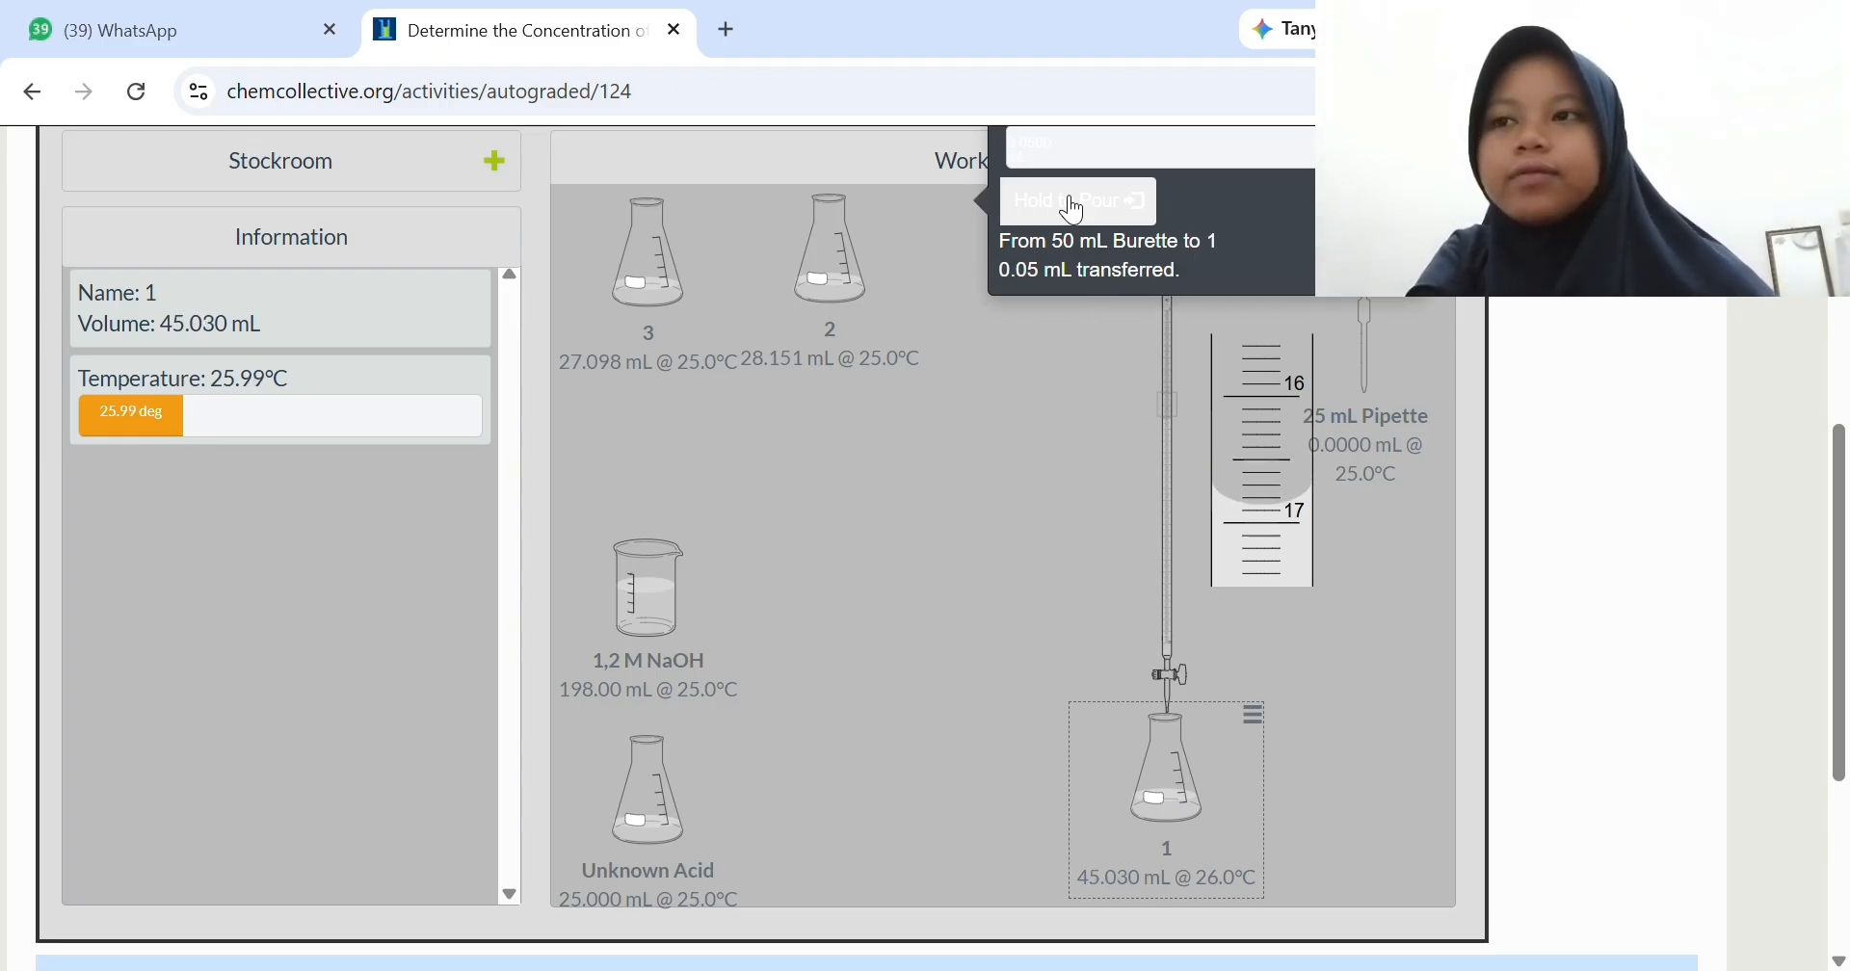
click(1075, 204)
click(1075, 205)
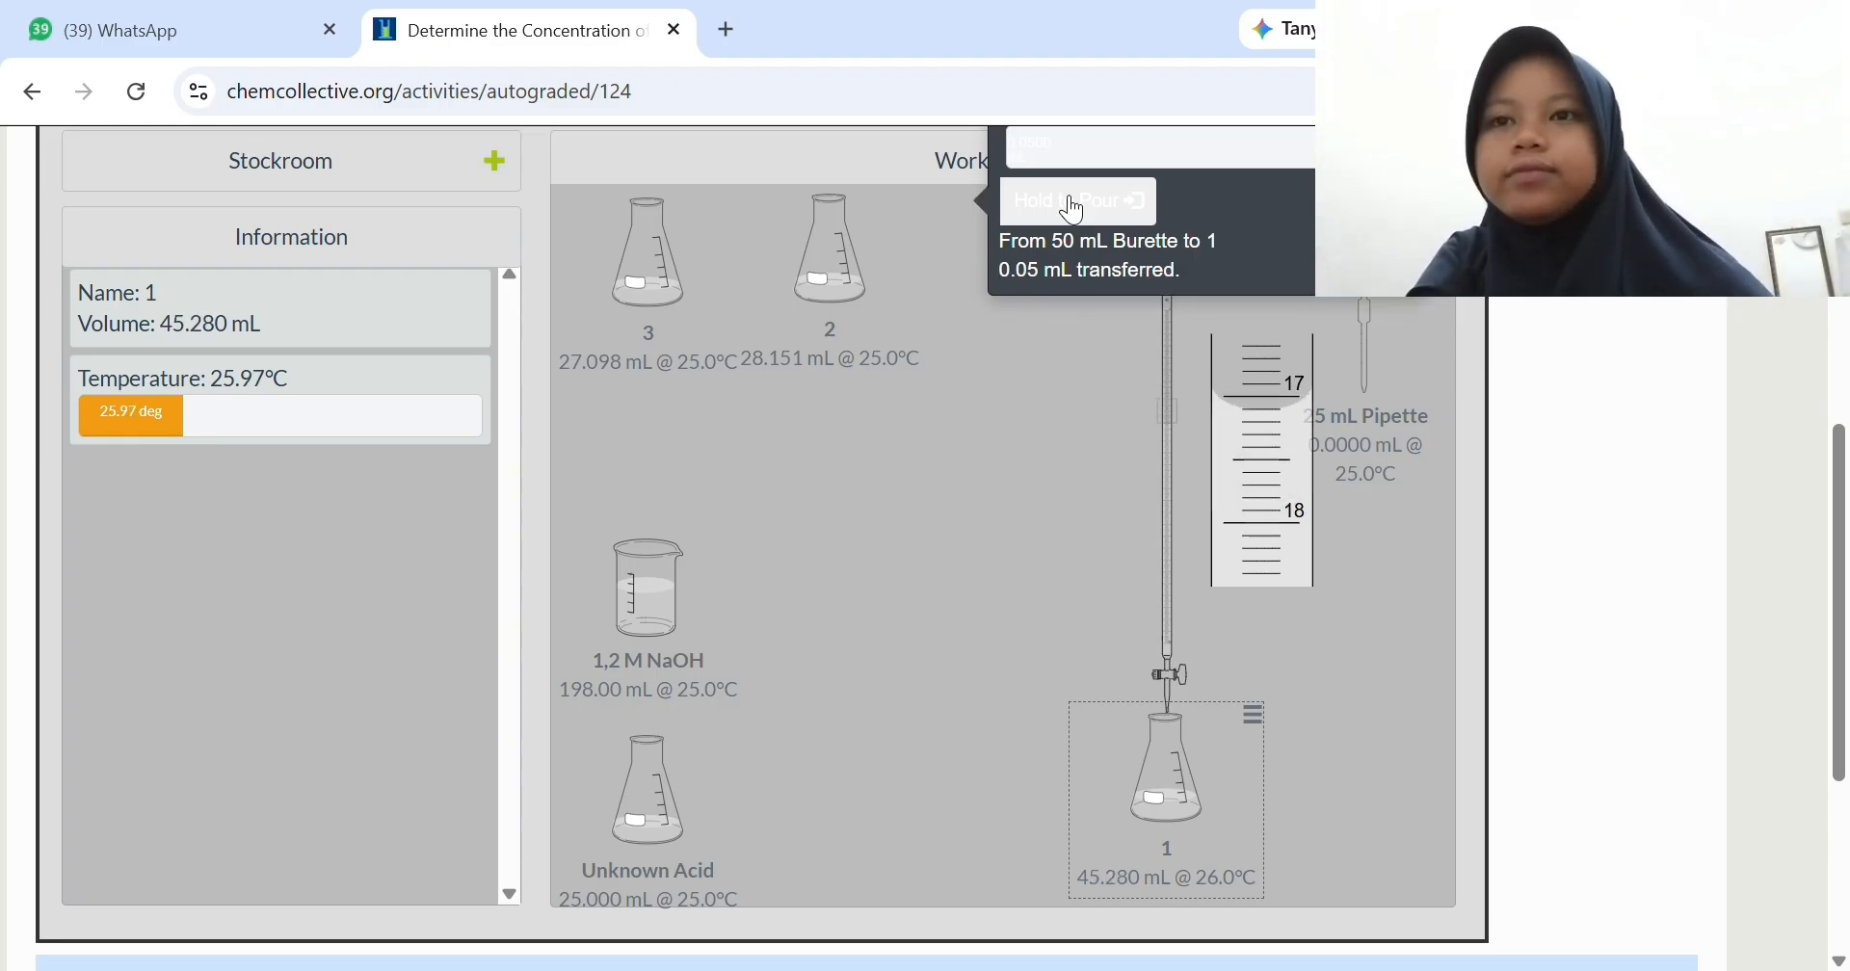
click(1075, 204)
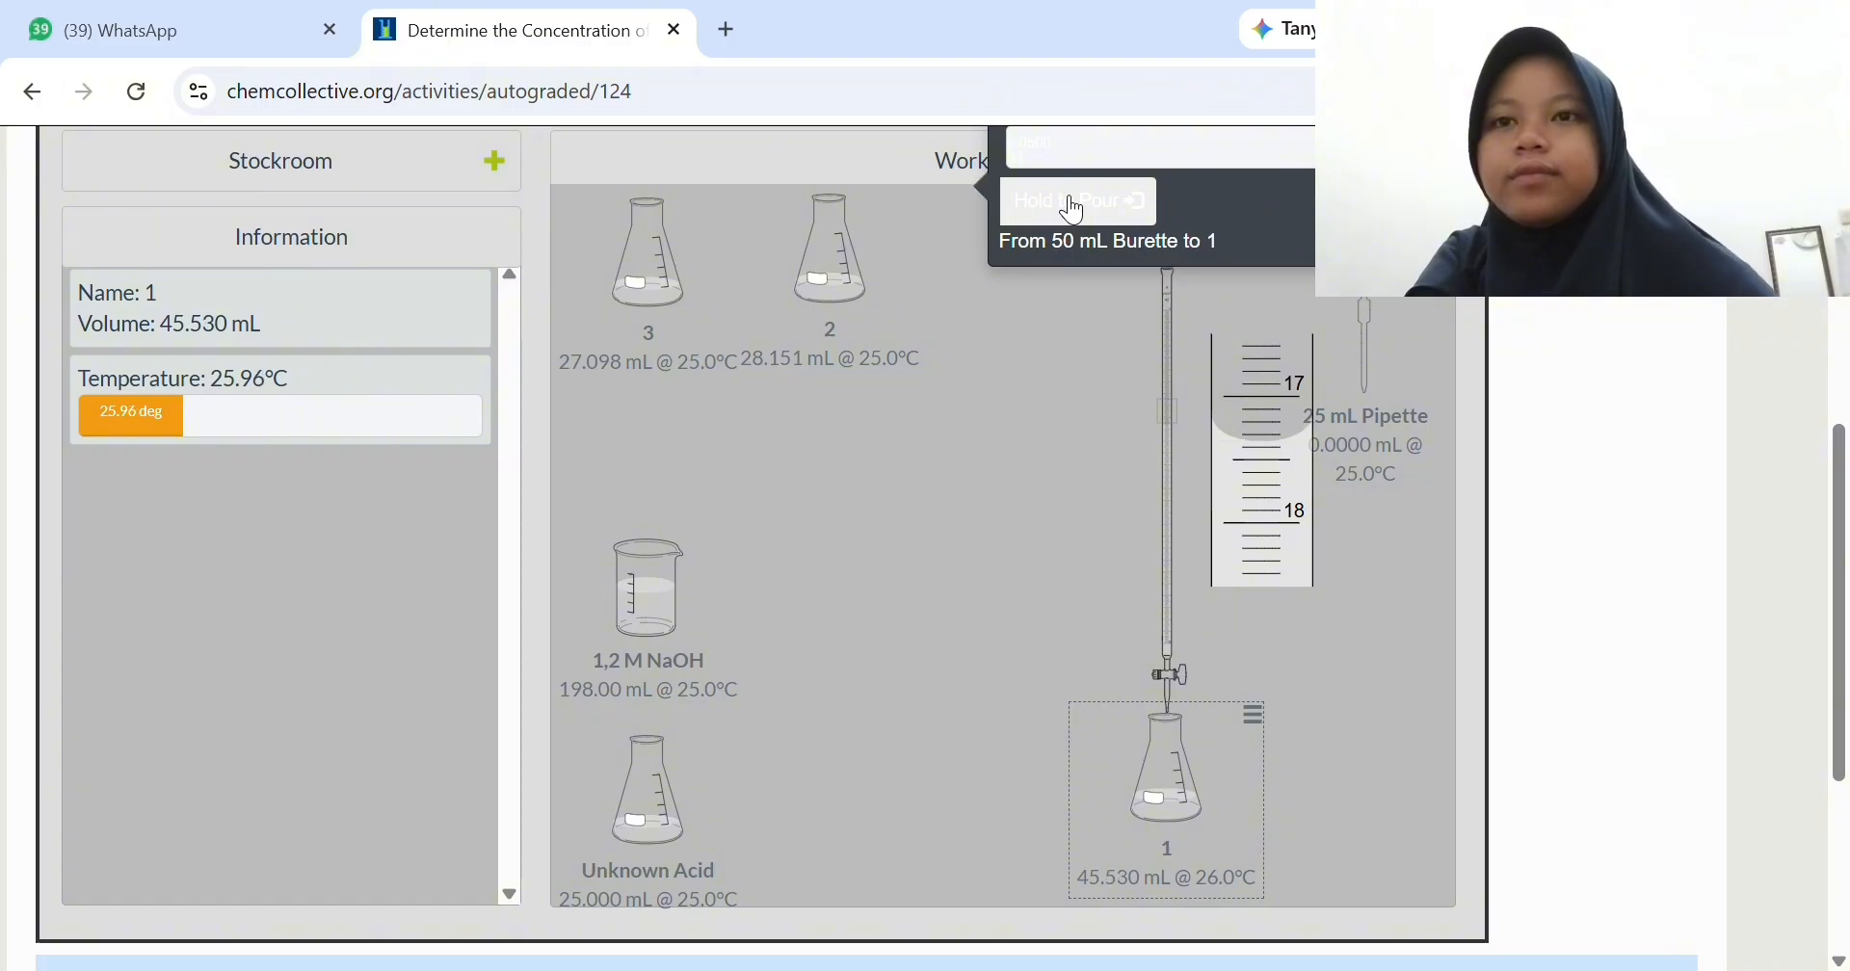
click(1075, 205)
click(1075, 204)
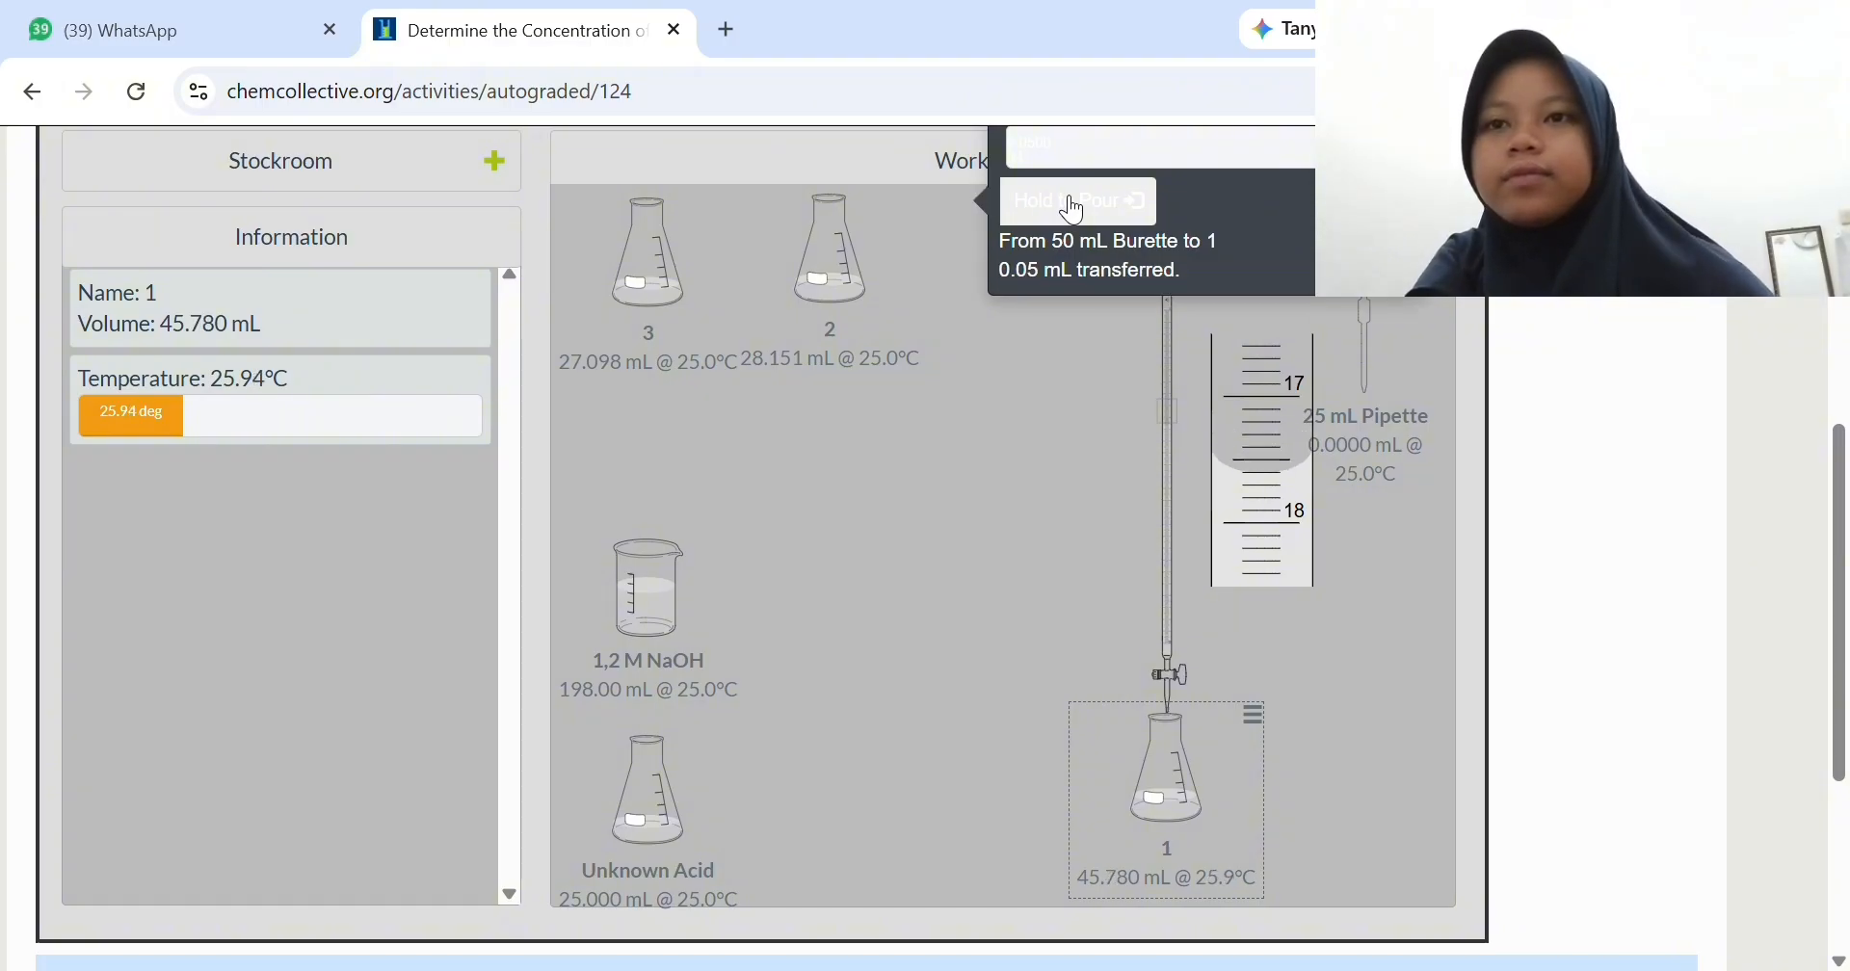
click(1075, 204)
click(1075, 204)
- Continue titrating flask 1 with 0.05 mL portions of NaOH from the burette until it turns pink, at about 53.78 mL
click(1075, 204)
click(1075, 204)
click(1075, 204)
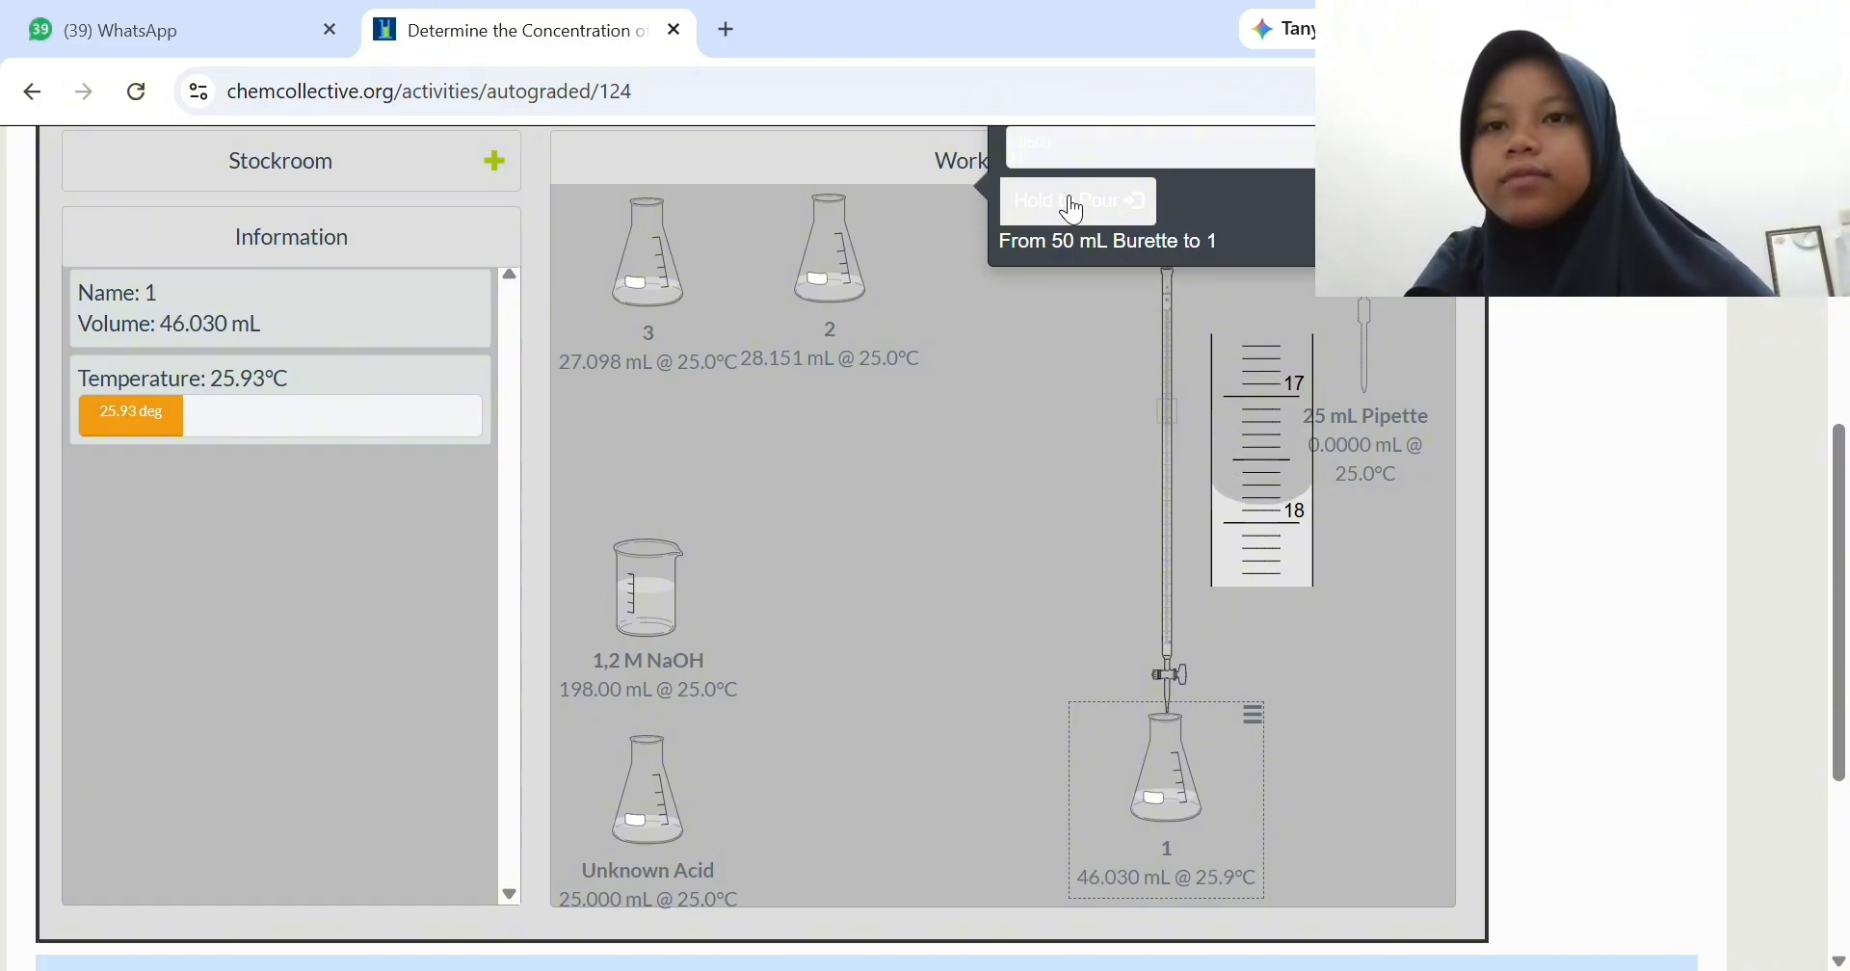
click(1075, 205)
click(1076, 204)
click(1075, 204)
click(1073, 208)
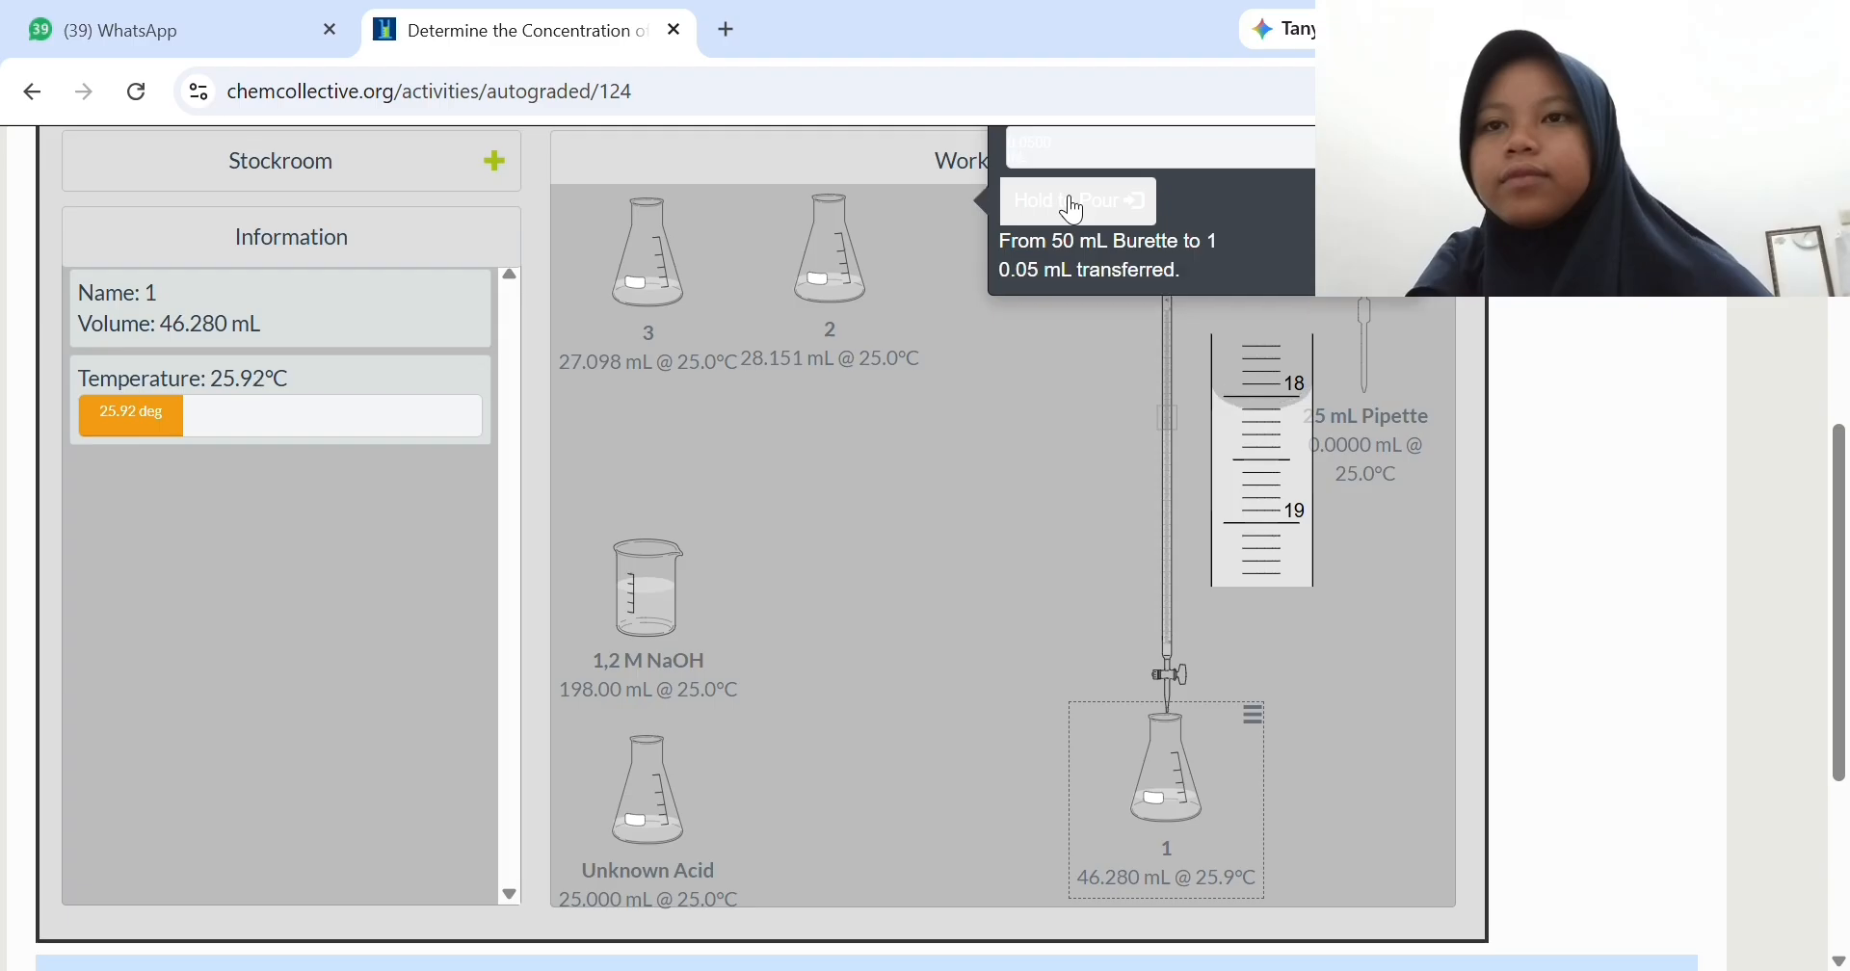
click(1073, 208)
click(1073, 207)
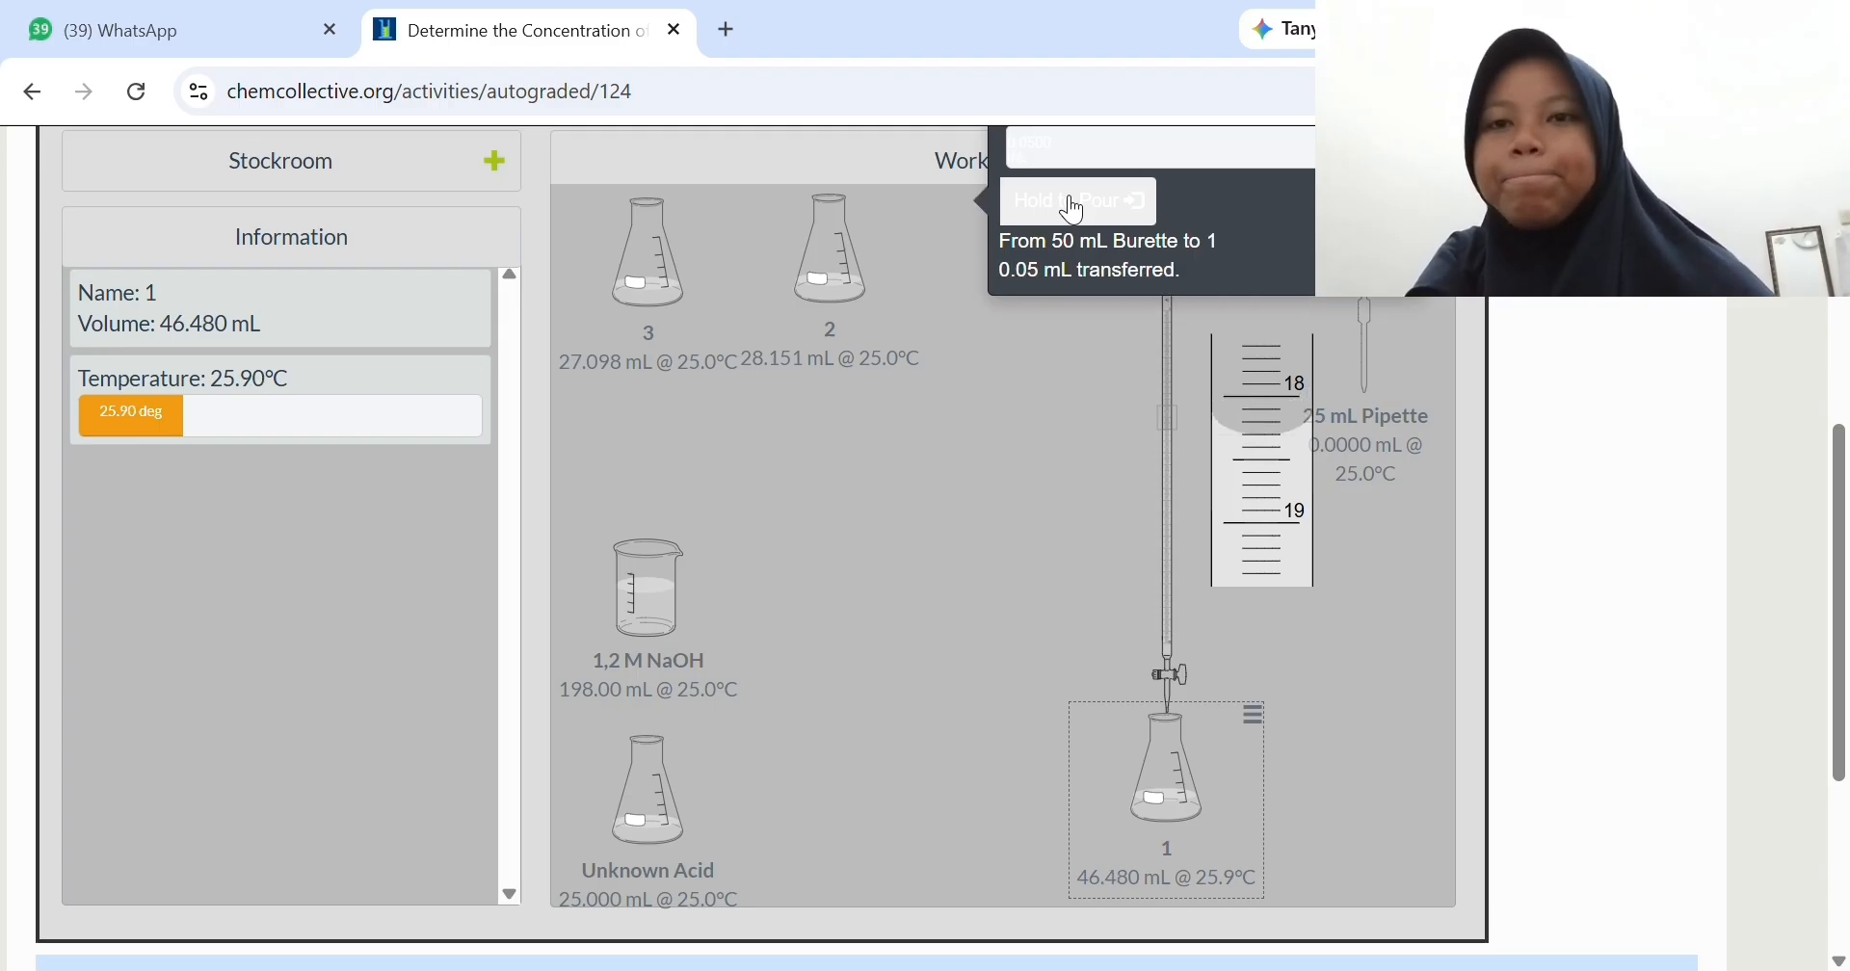
click(1074, 208)
click(1073, 207)
click(1073, 207)
click(1073, 207)
click(1073, 208)
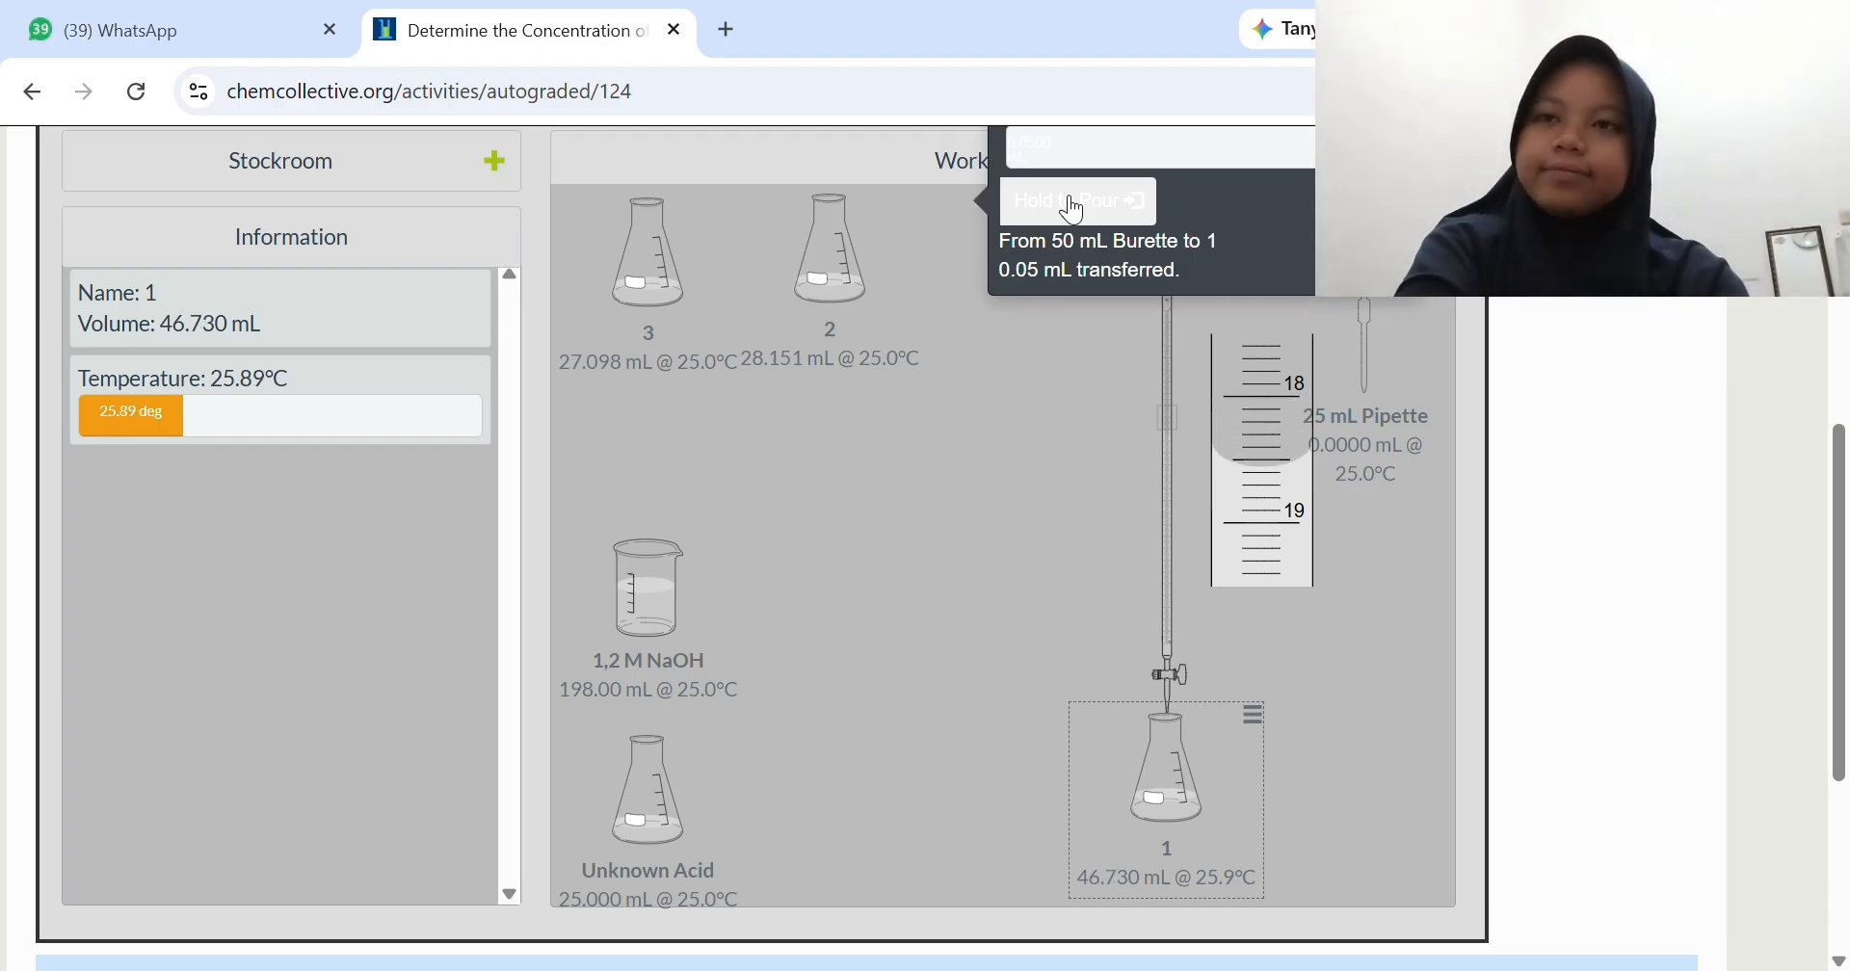
click(1073, 207)
click(1073, 207)
click(1073, 207)
click(1073, 207)
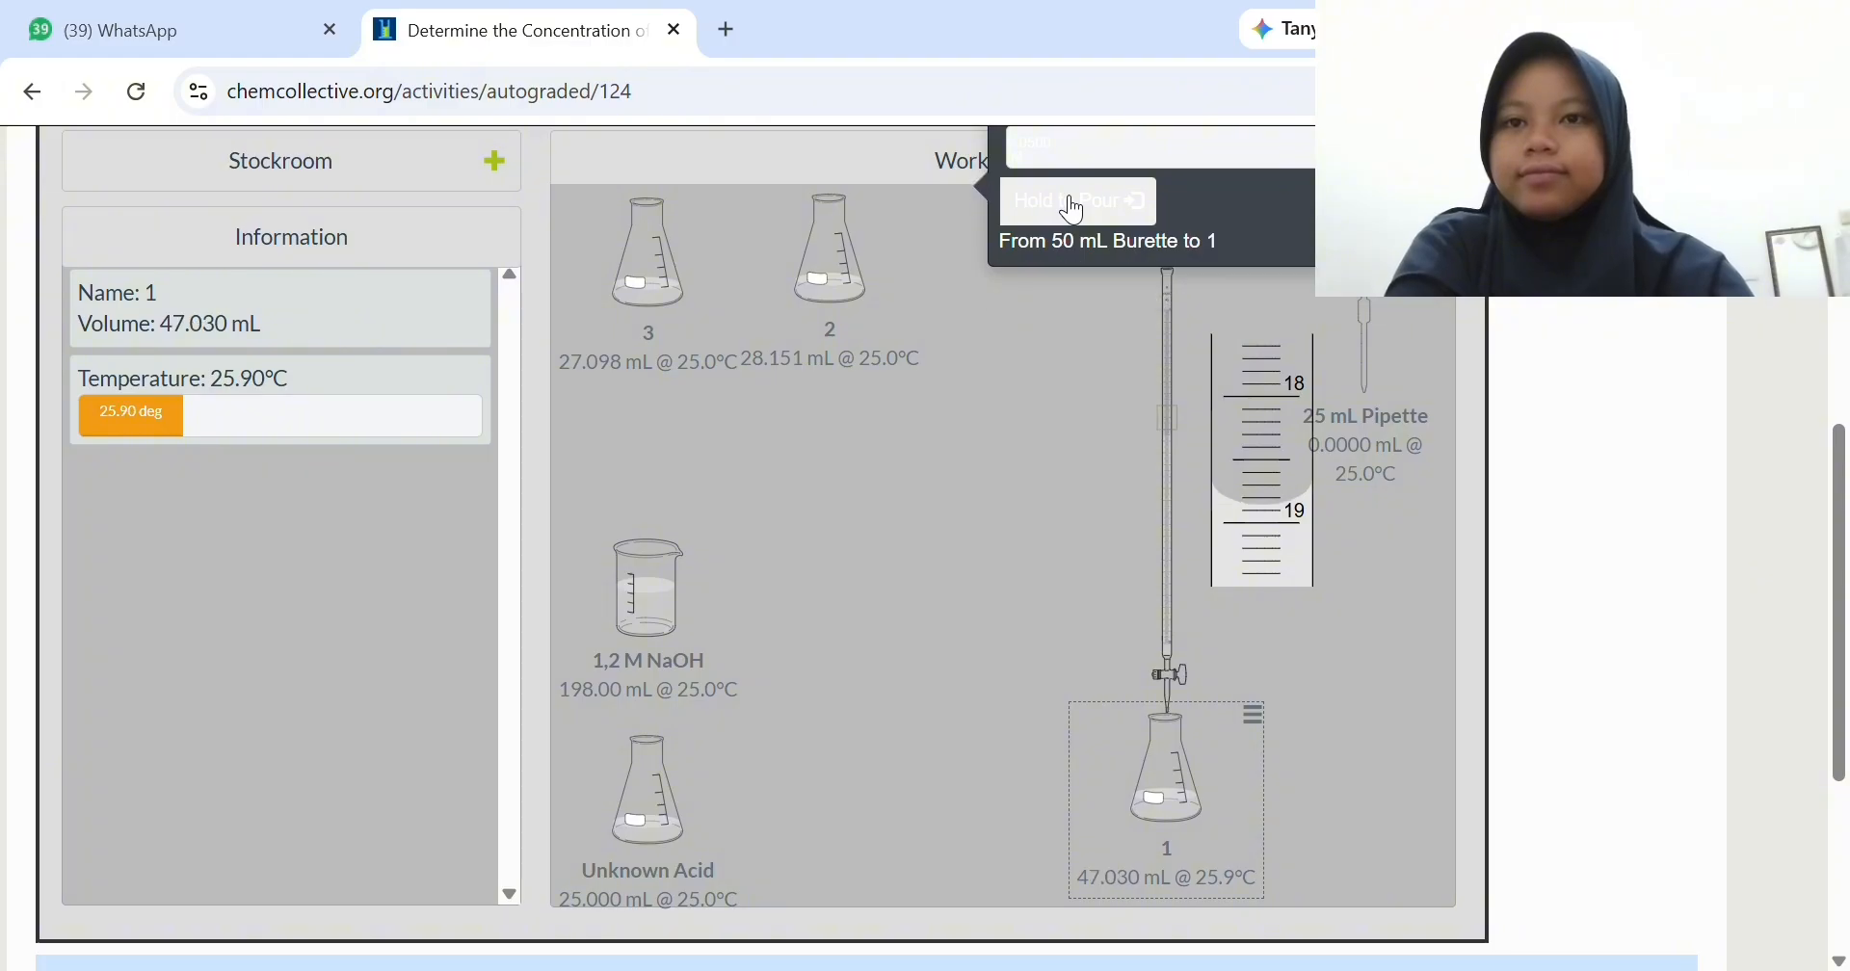
click(1074, 207)
click(1074, 208)
click(1143, 207)
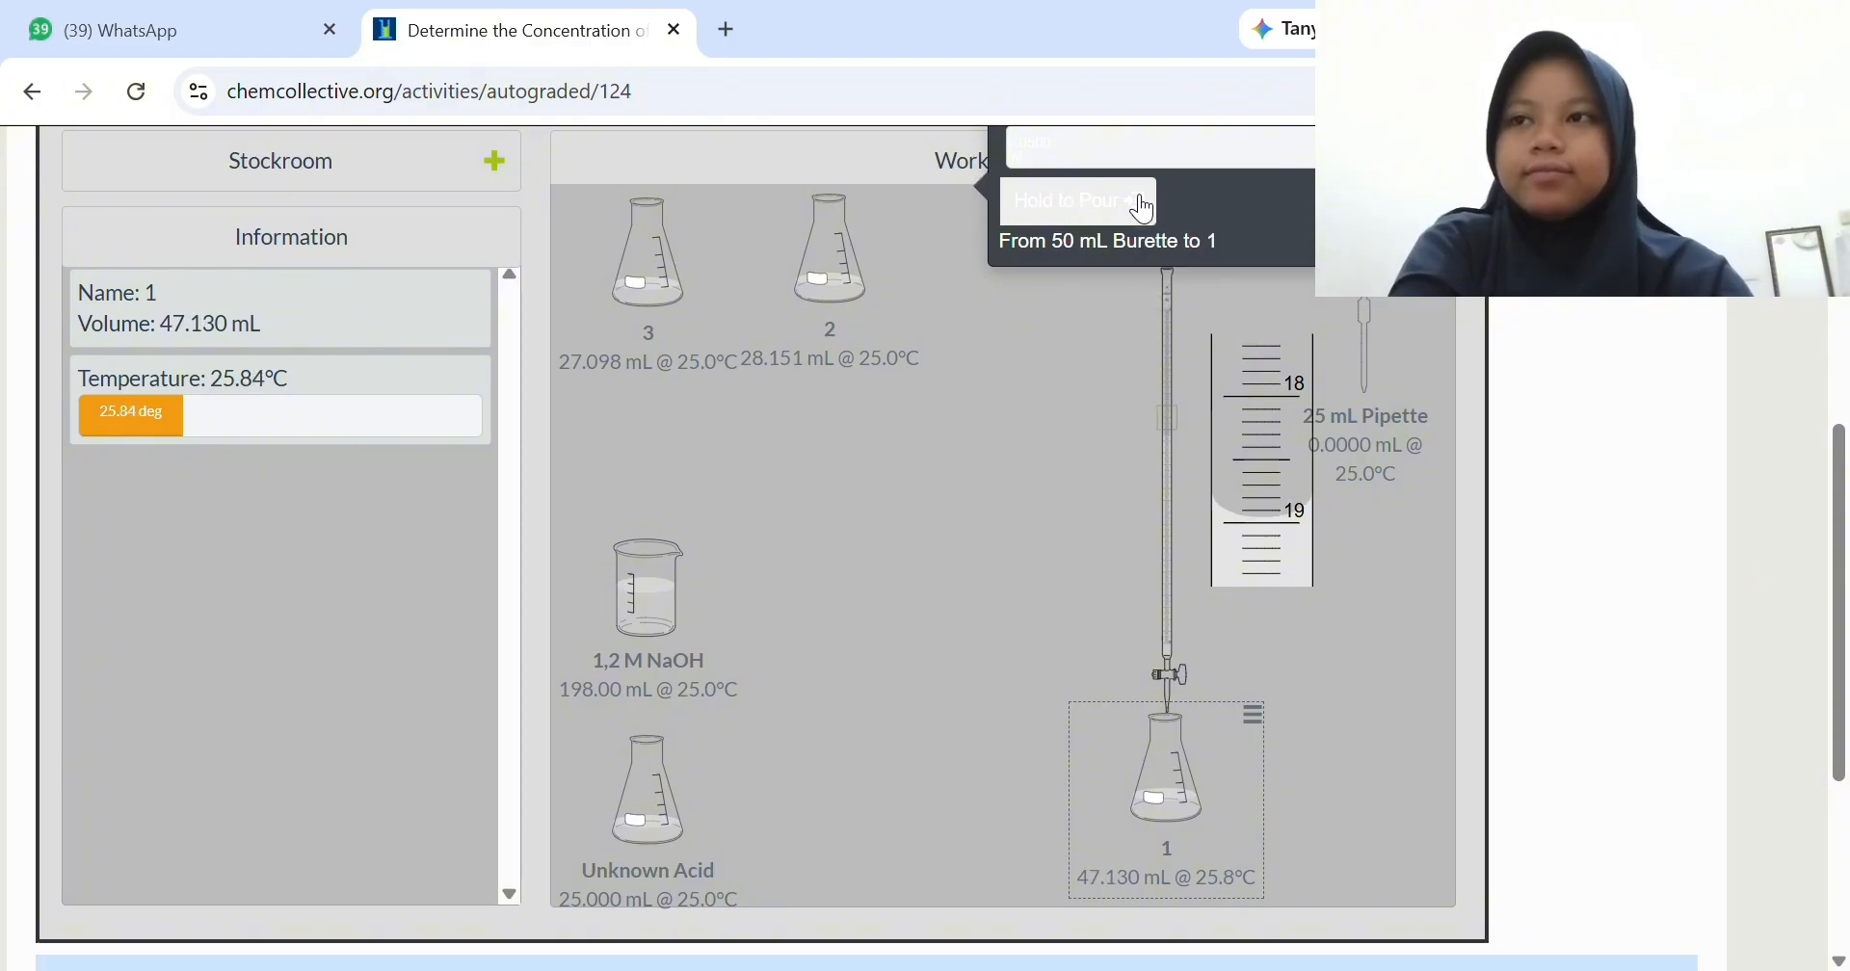
click(1145, 207)
click(1145, 207)
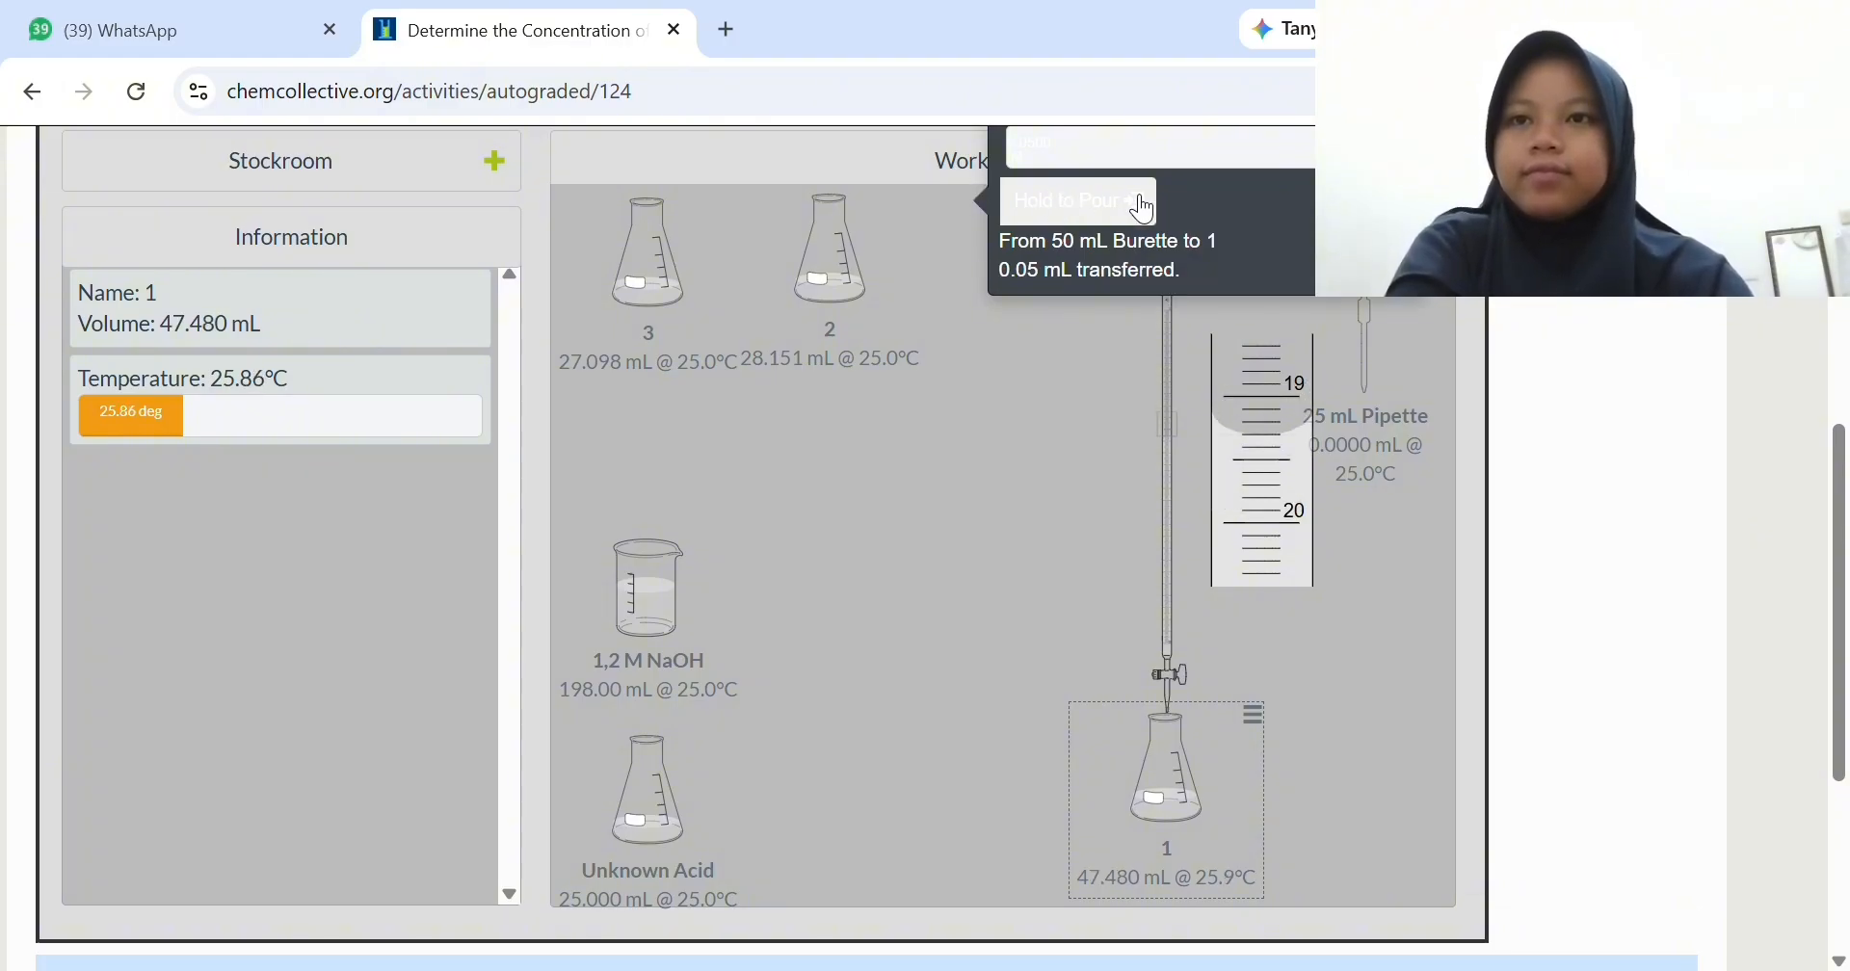
click(1145, 207)
click(1145, 207)
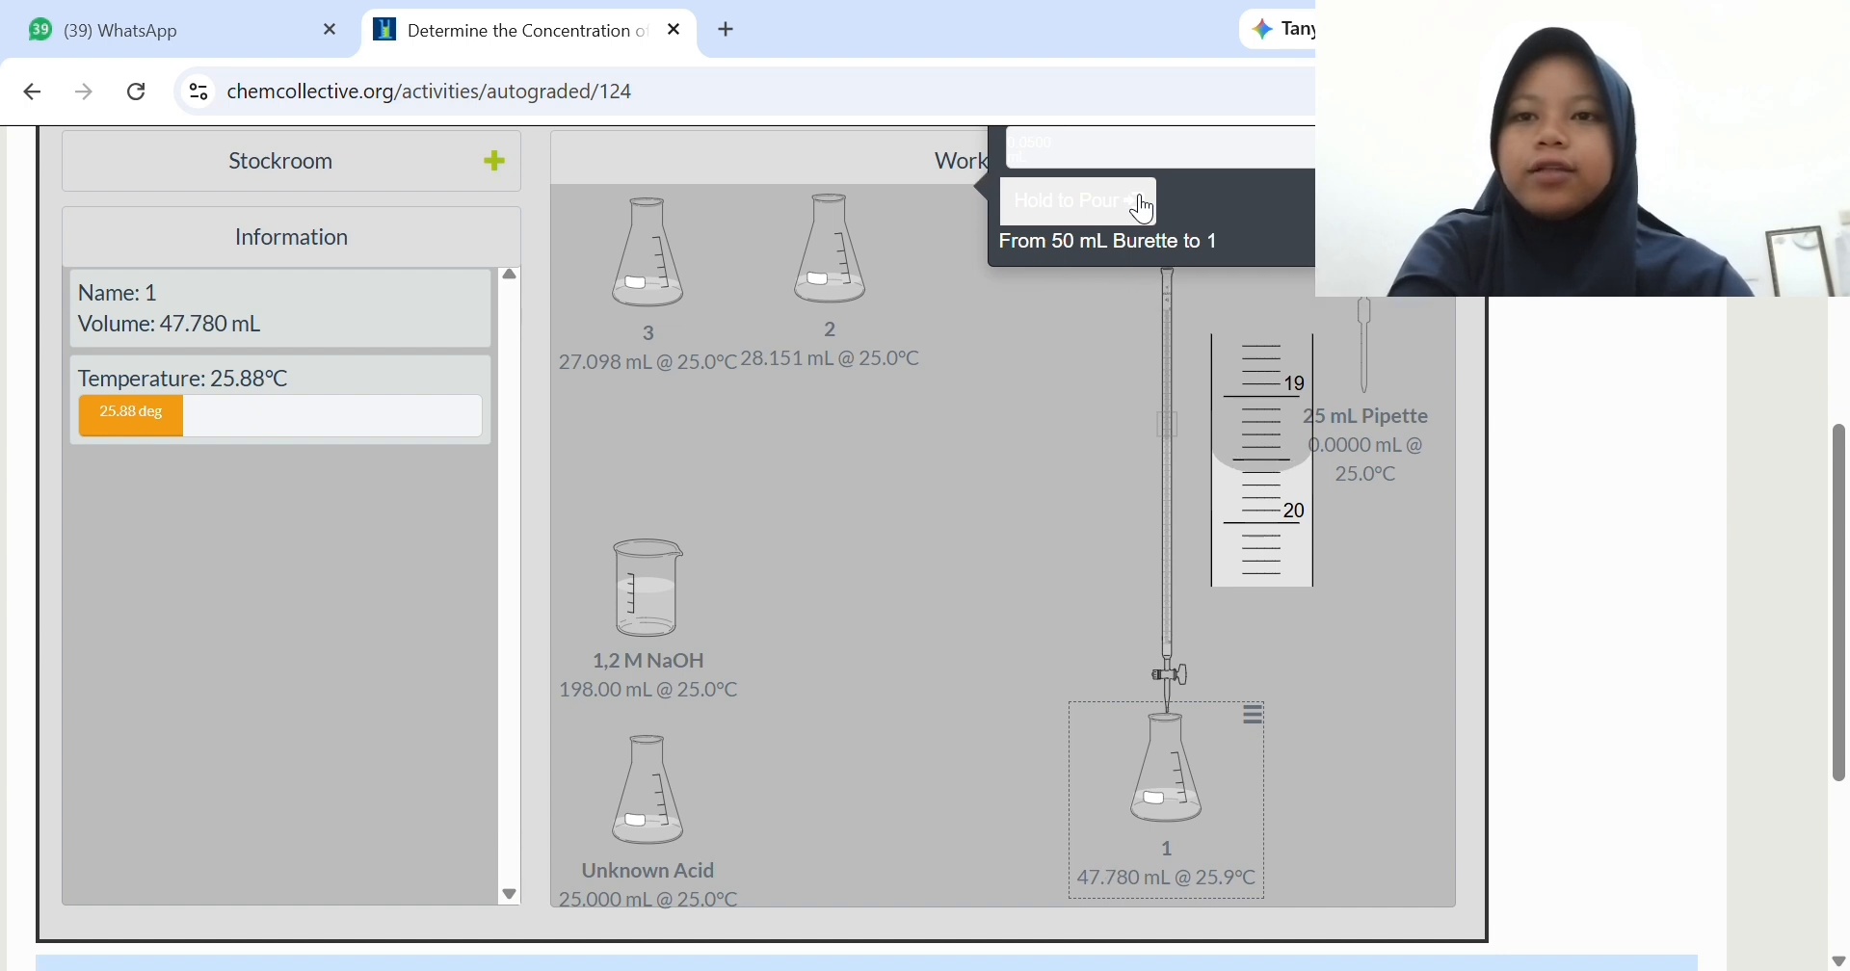
click(1145, 207)
click(1145, 207)
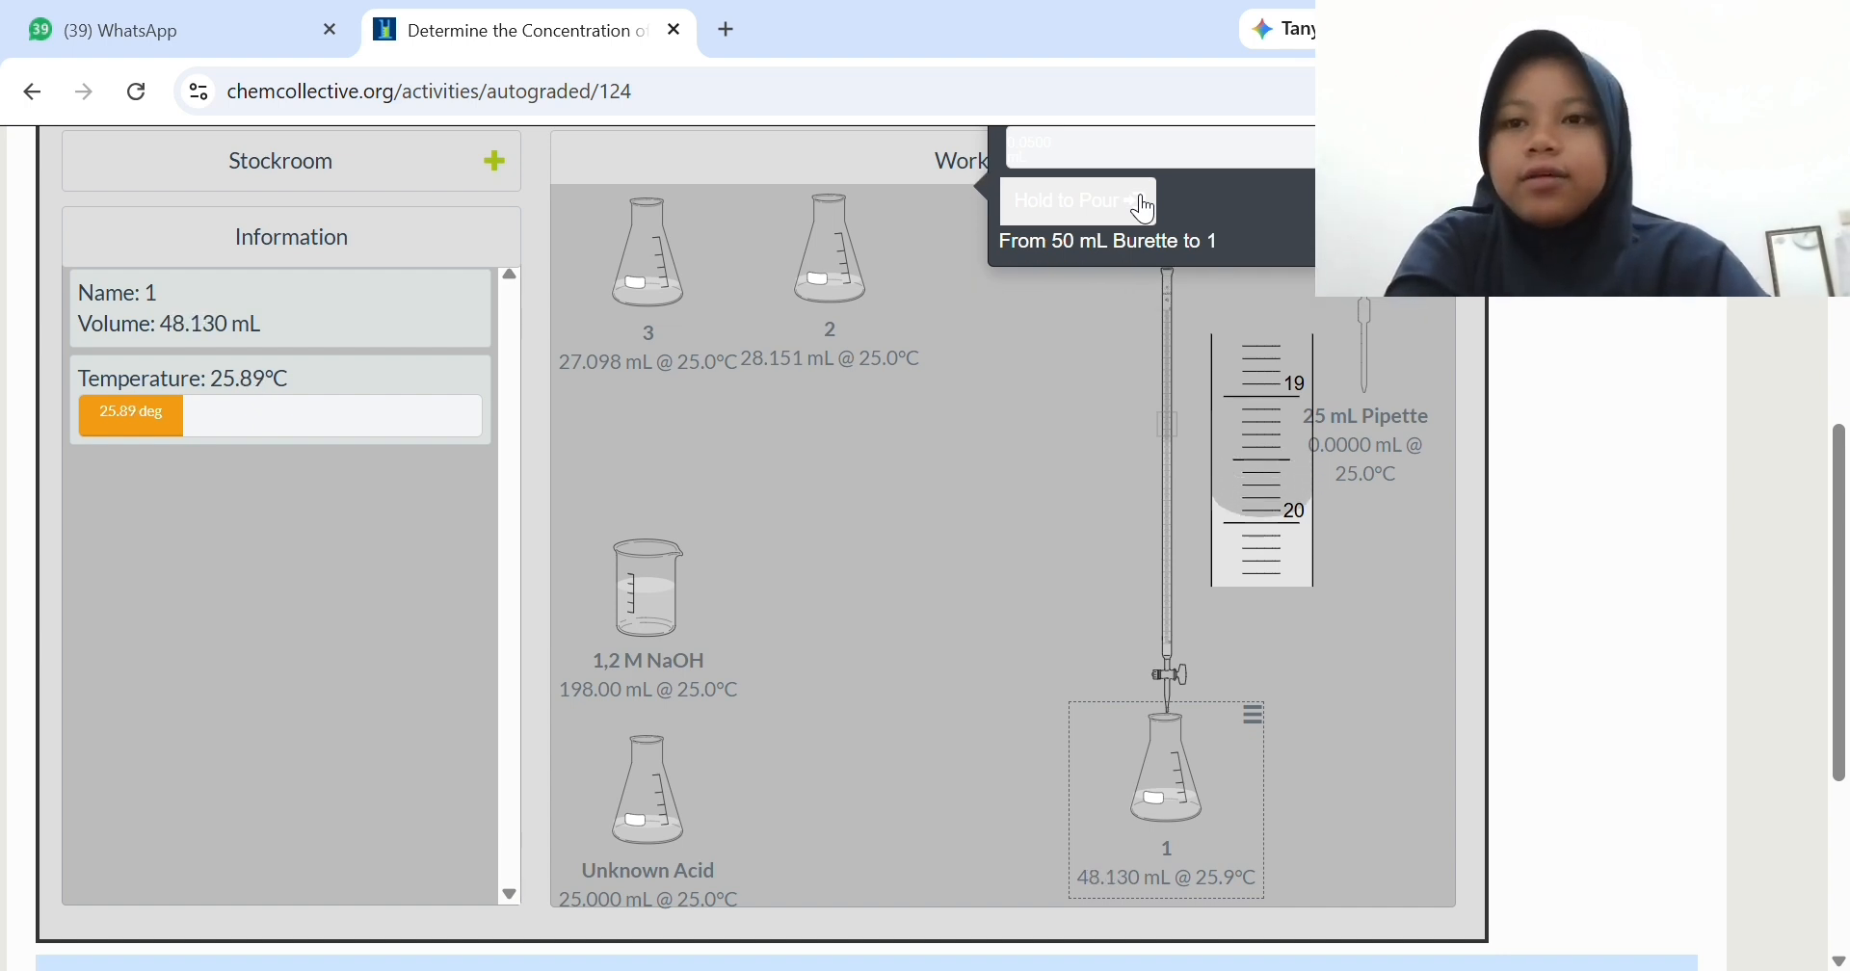
click(1140, 200)
click(1139, 201)
click(1140, 201)
click(1139, 200)
click(1140, 200)
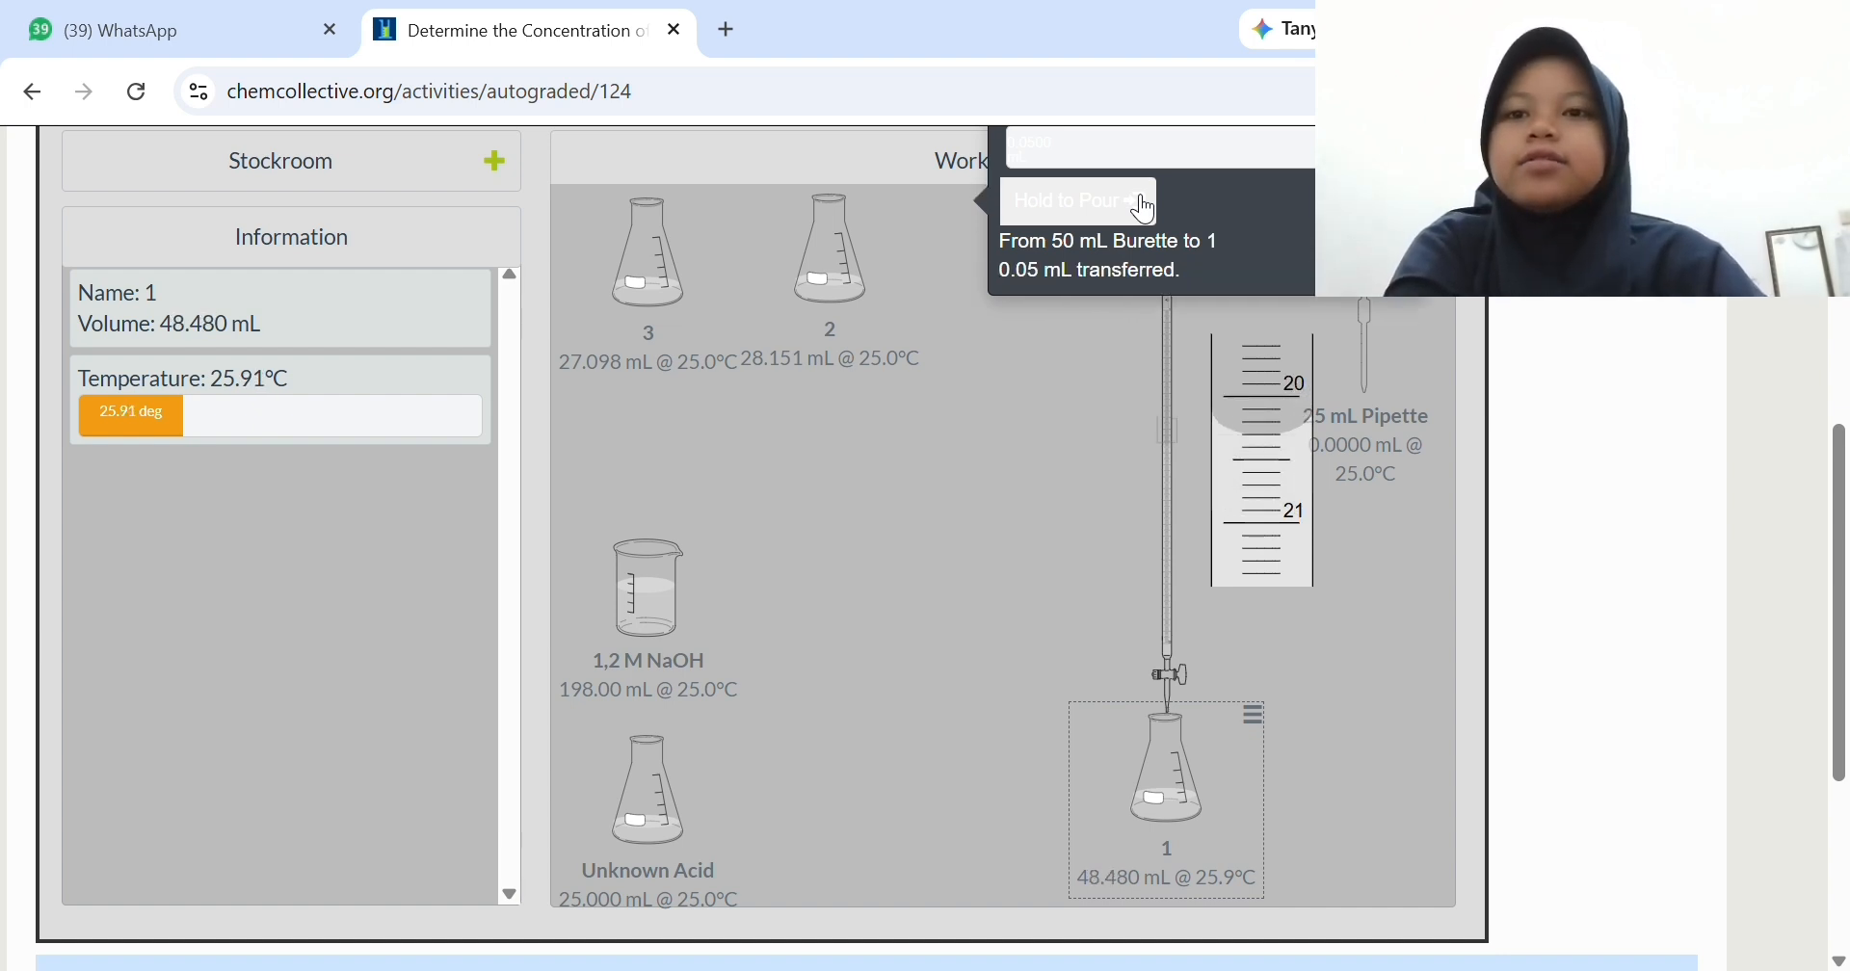
click(1144, 207)
click(1145, 208)
click(1144, 207)
click(1144, 207)
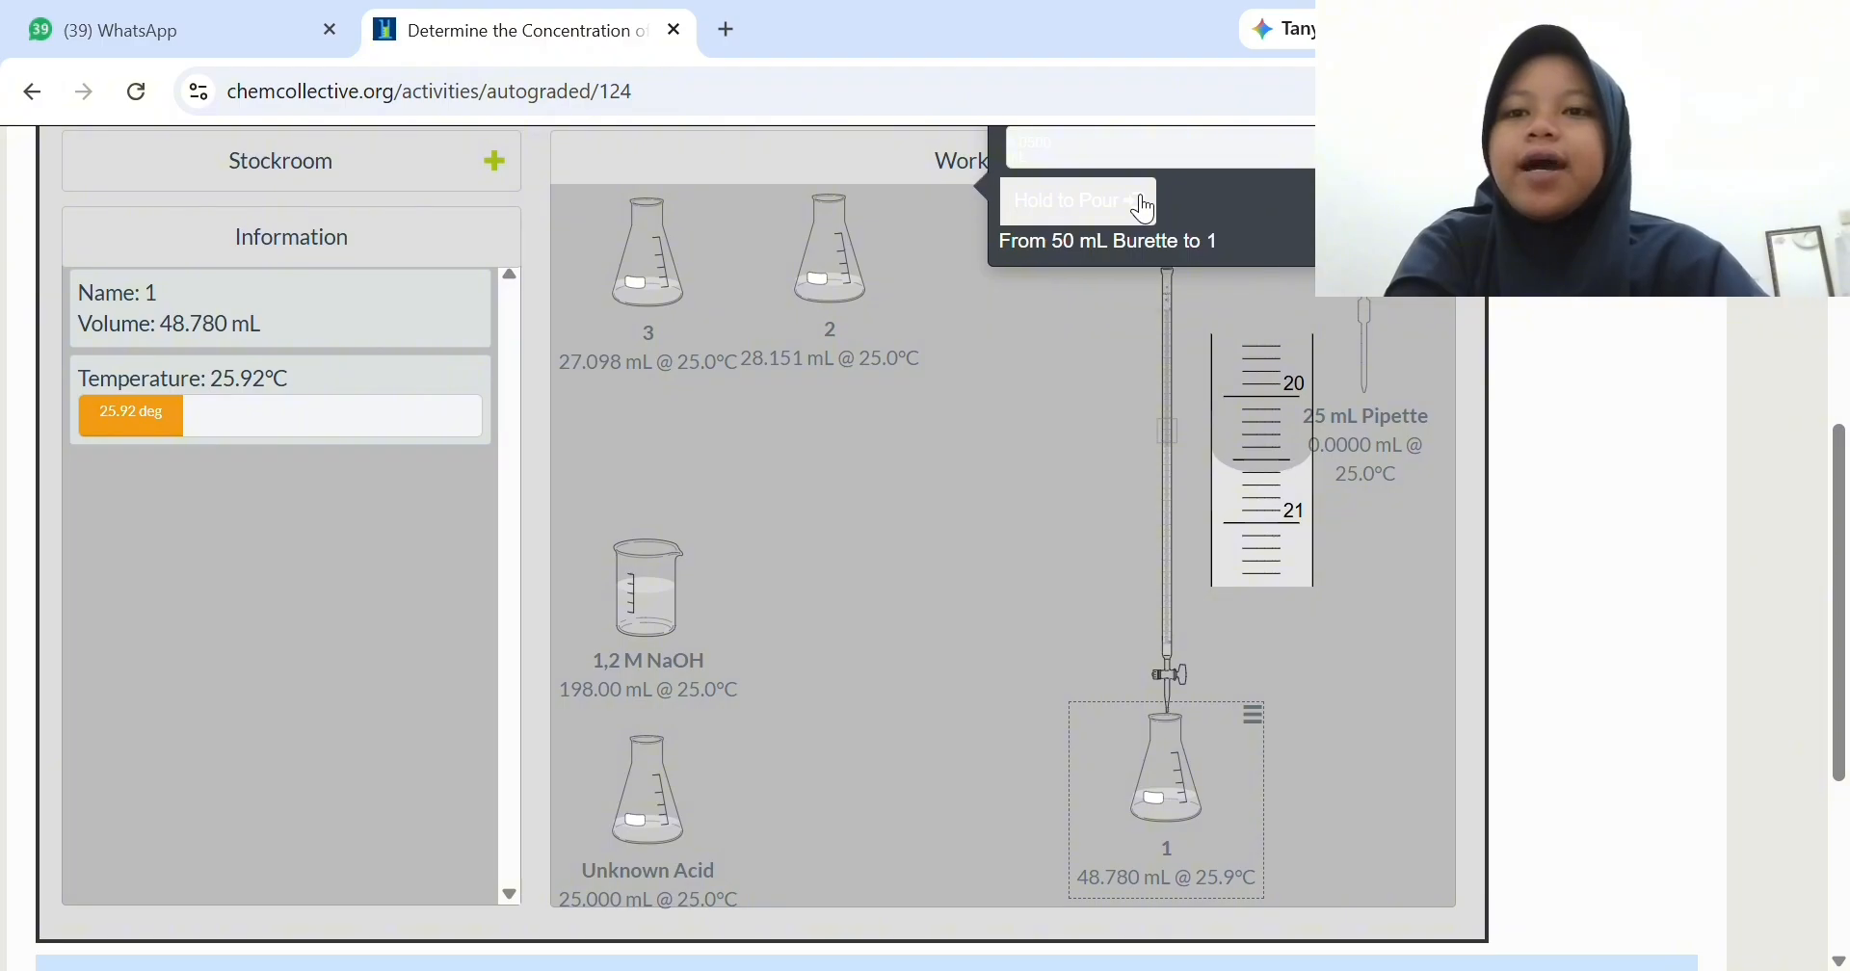
click(1145, 207)
click(1144, 208)
click(1144, 207)
click(1144, 207)
click(1144, 208)
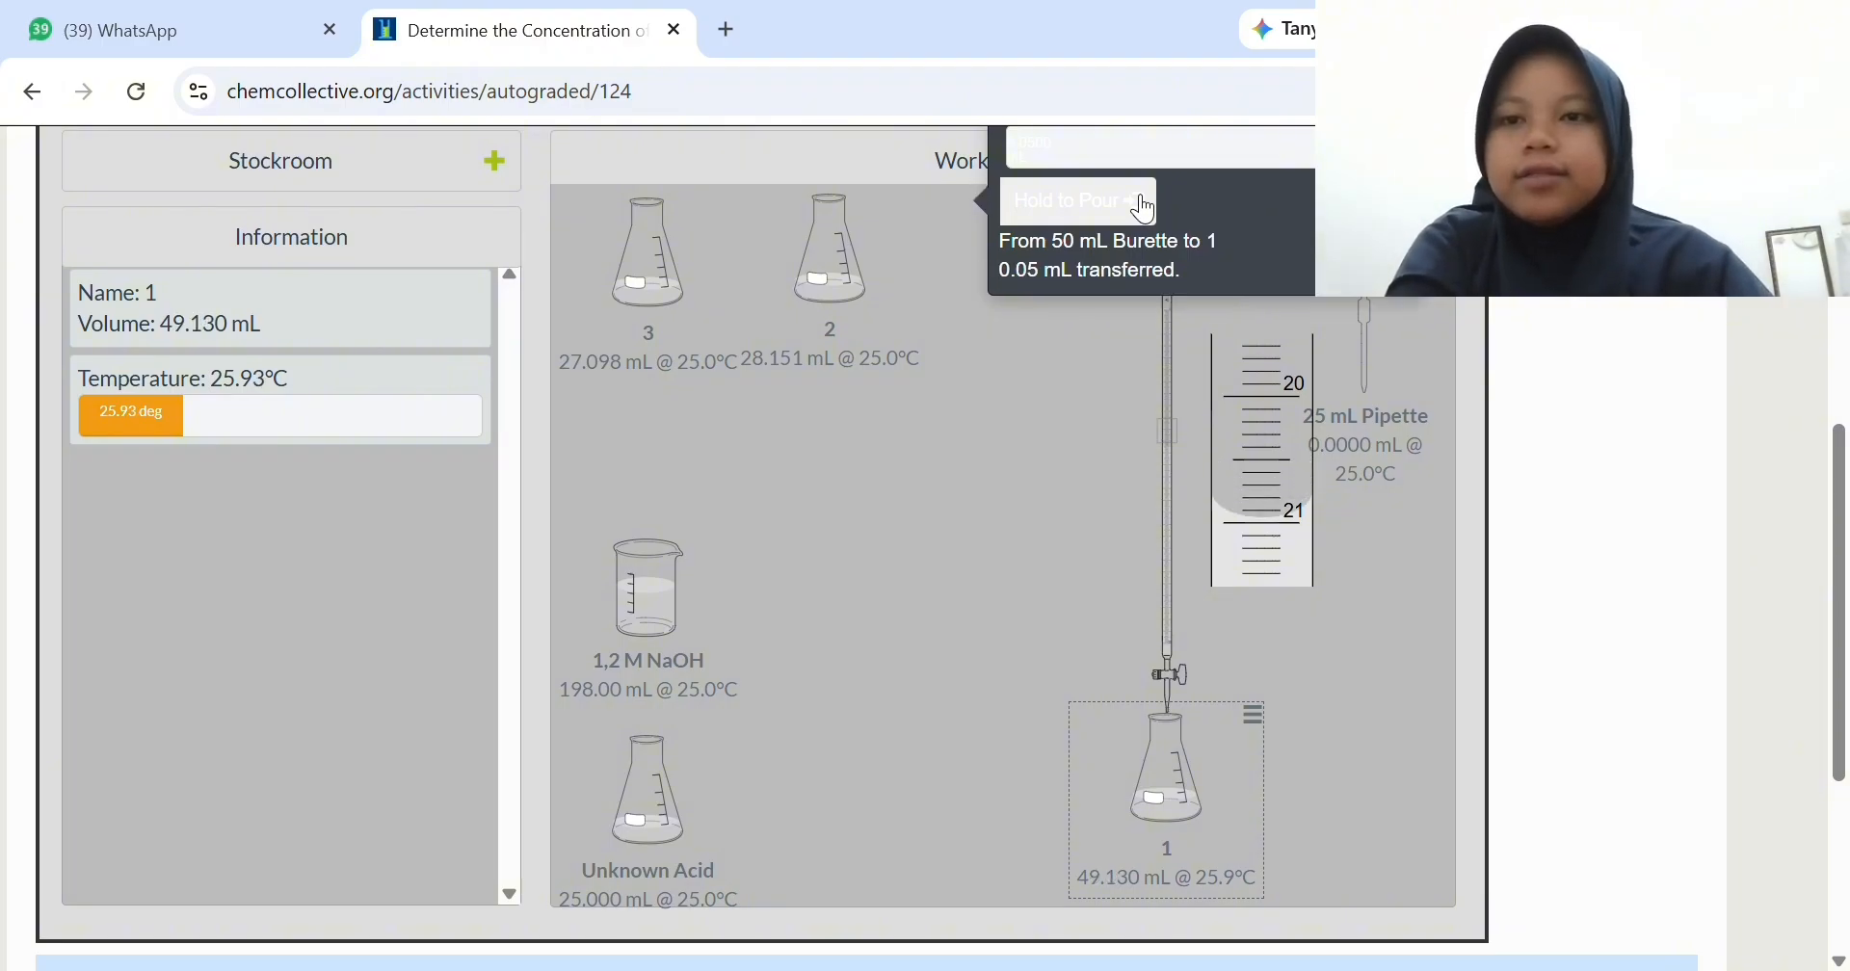
click(1144, 207)
click(1145, 207)
click(1145, 207)
click(1144, 208)
click(1144, 207)
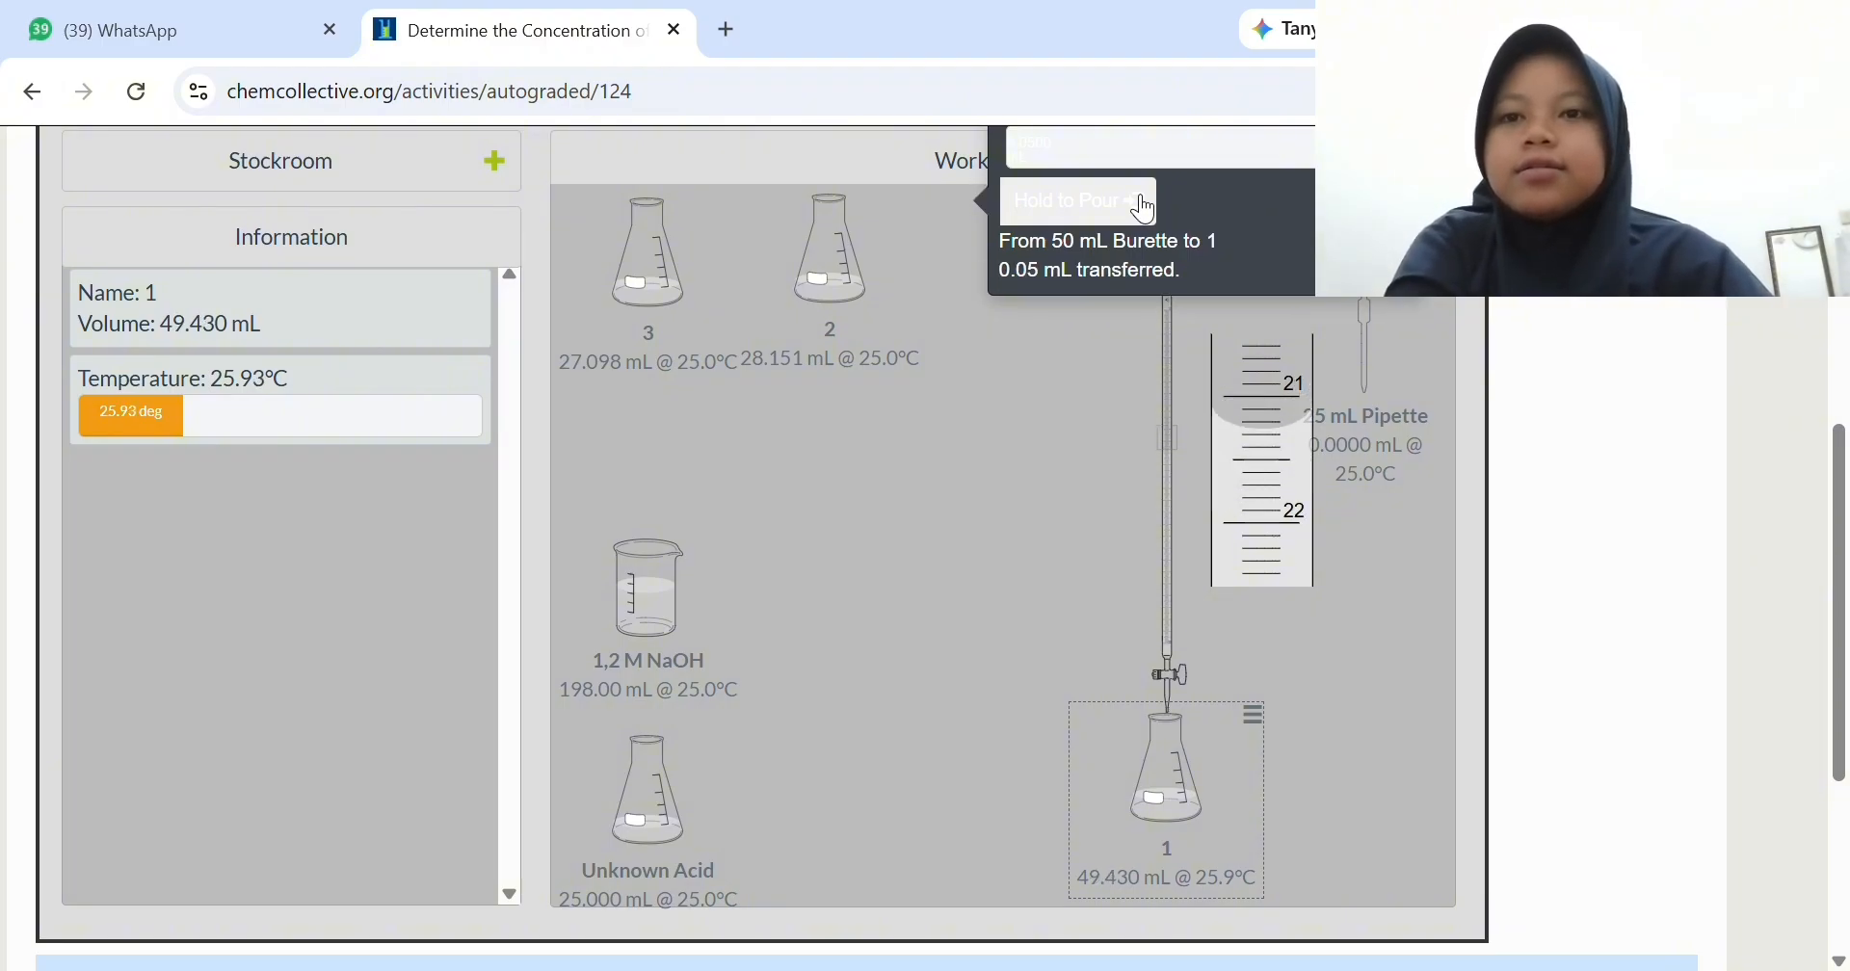
click(1145, 207)
click(1145, 207)
click(1145, 207)
click(1145, 207)
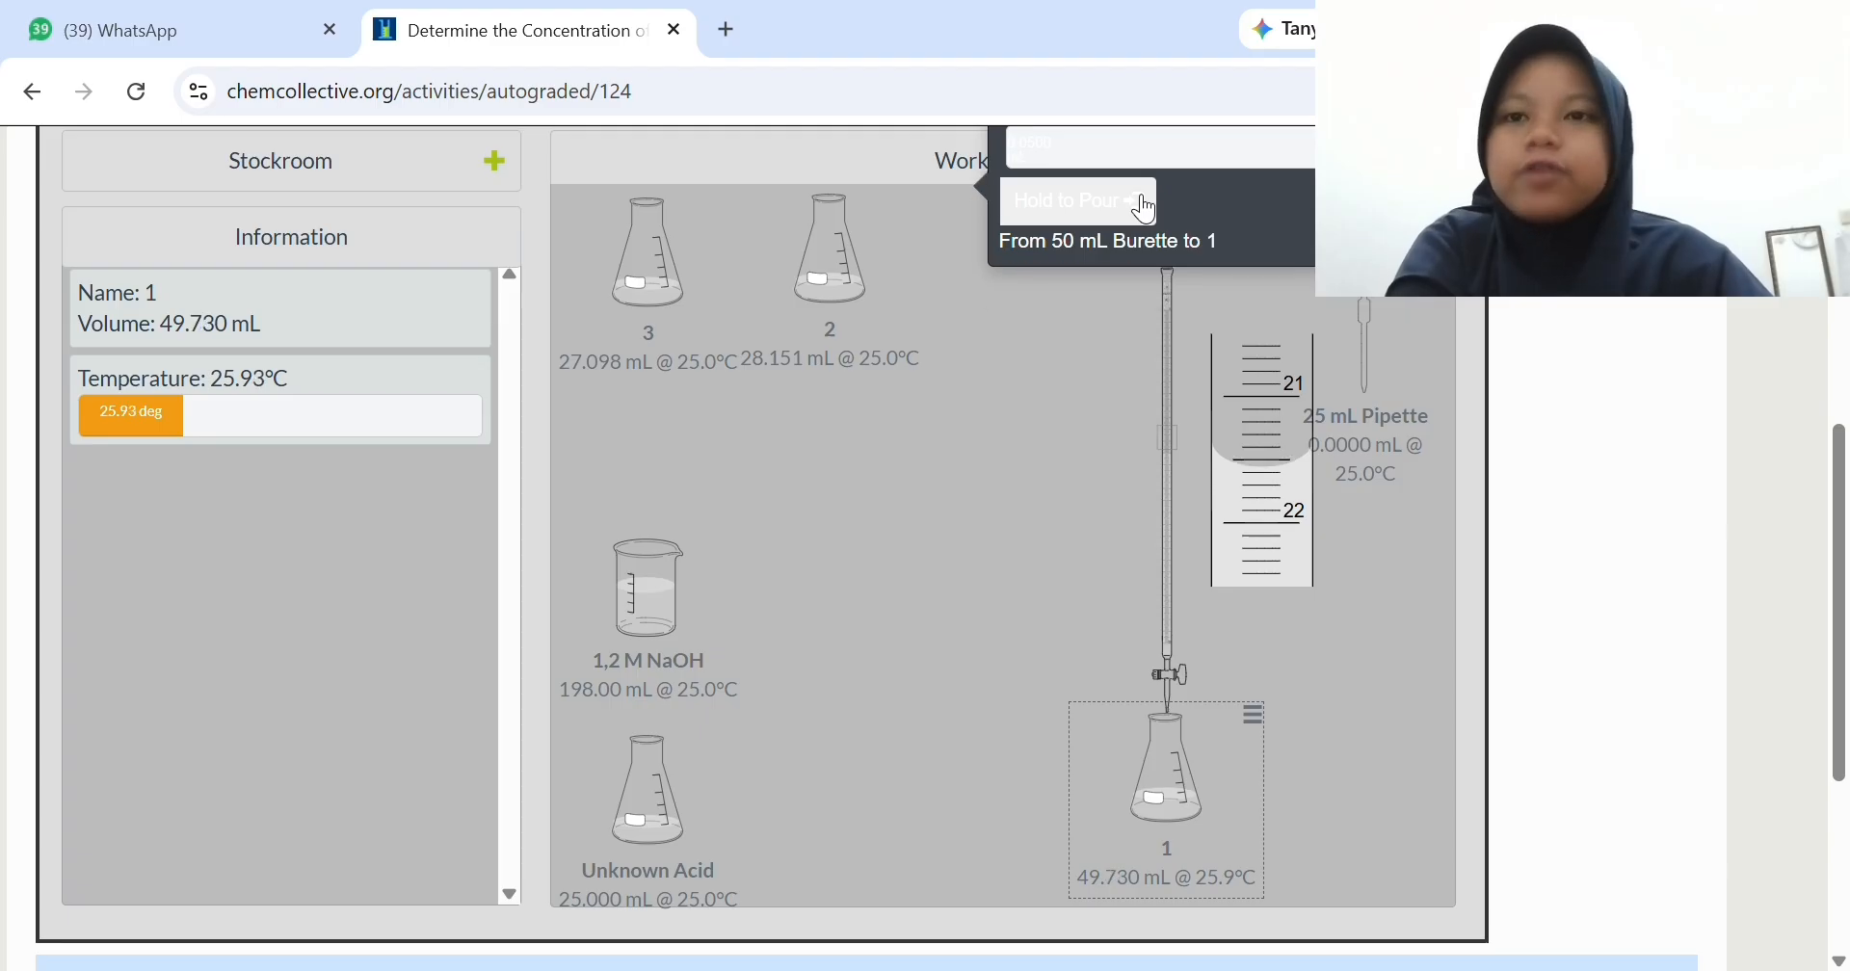
click(1144, 207)
click(1144, 208)
click(1144, 208)
click(1144, 207)
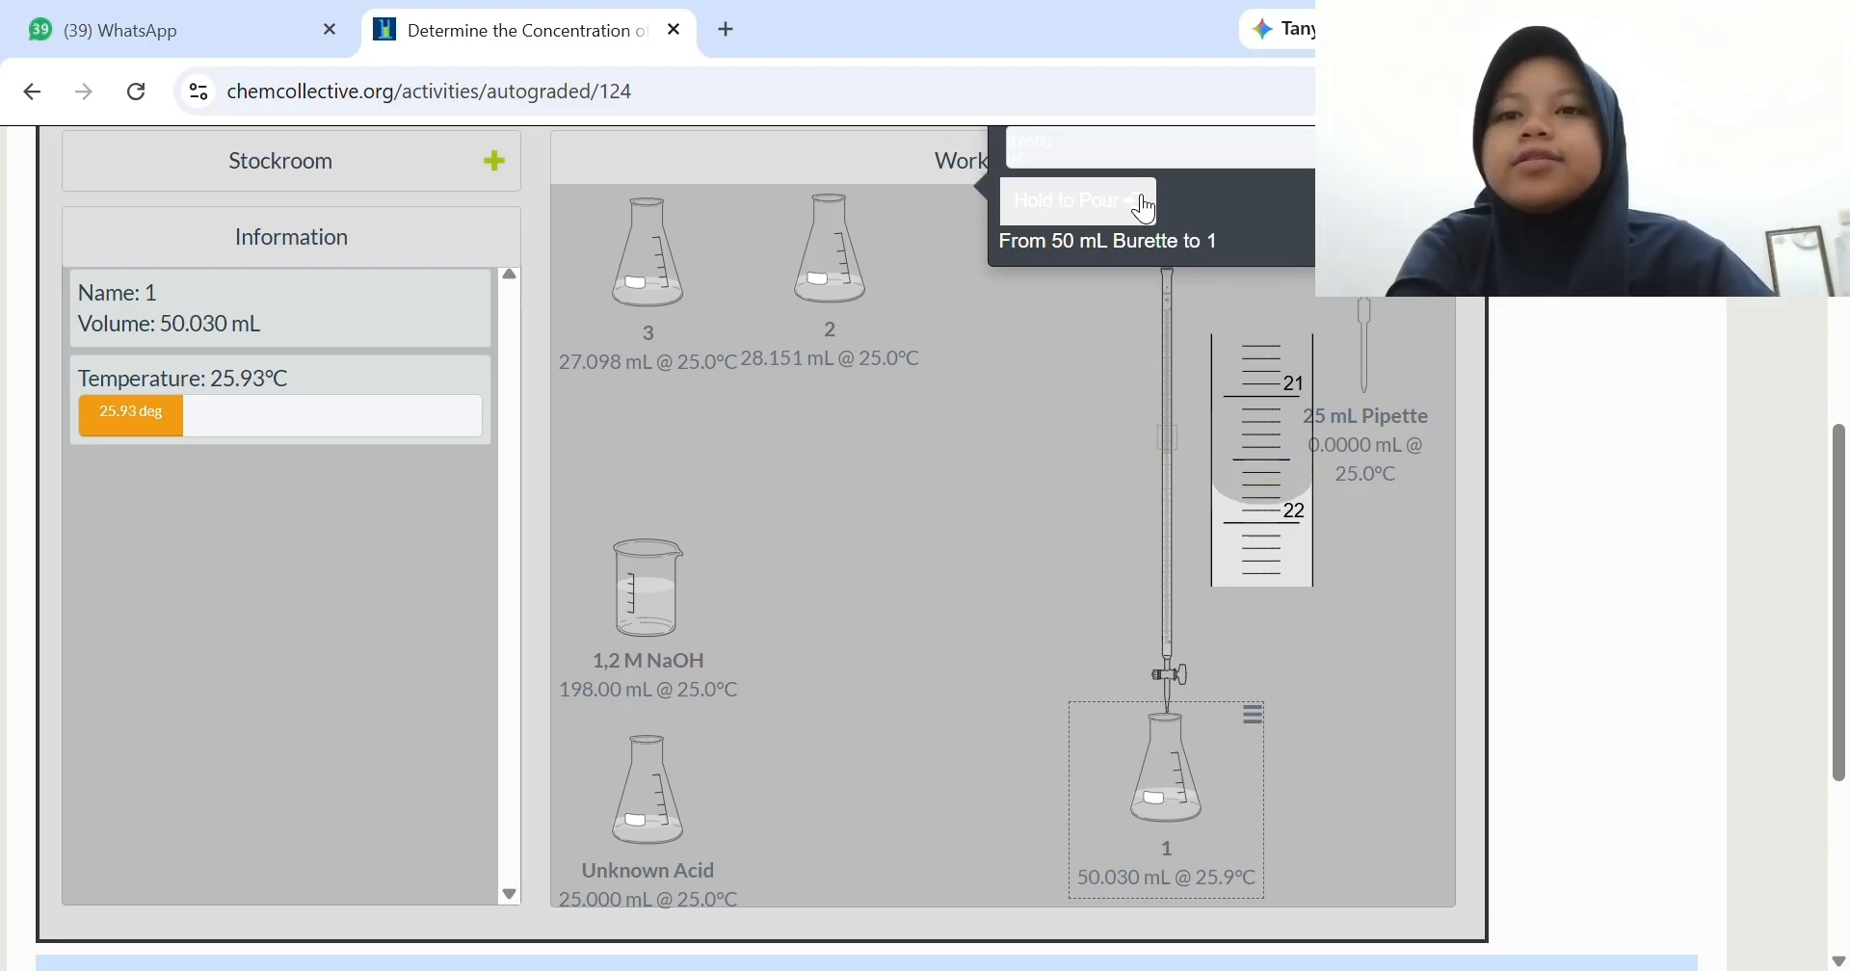
click(1144, 207)
click(1144, 207)
click(1145, 207)
click(1145, 207)
click(1144, 207)
click(1145, 207)
click(1145, 207)
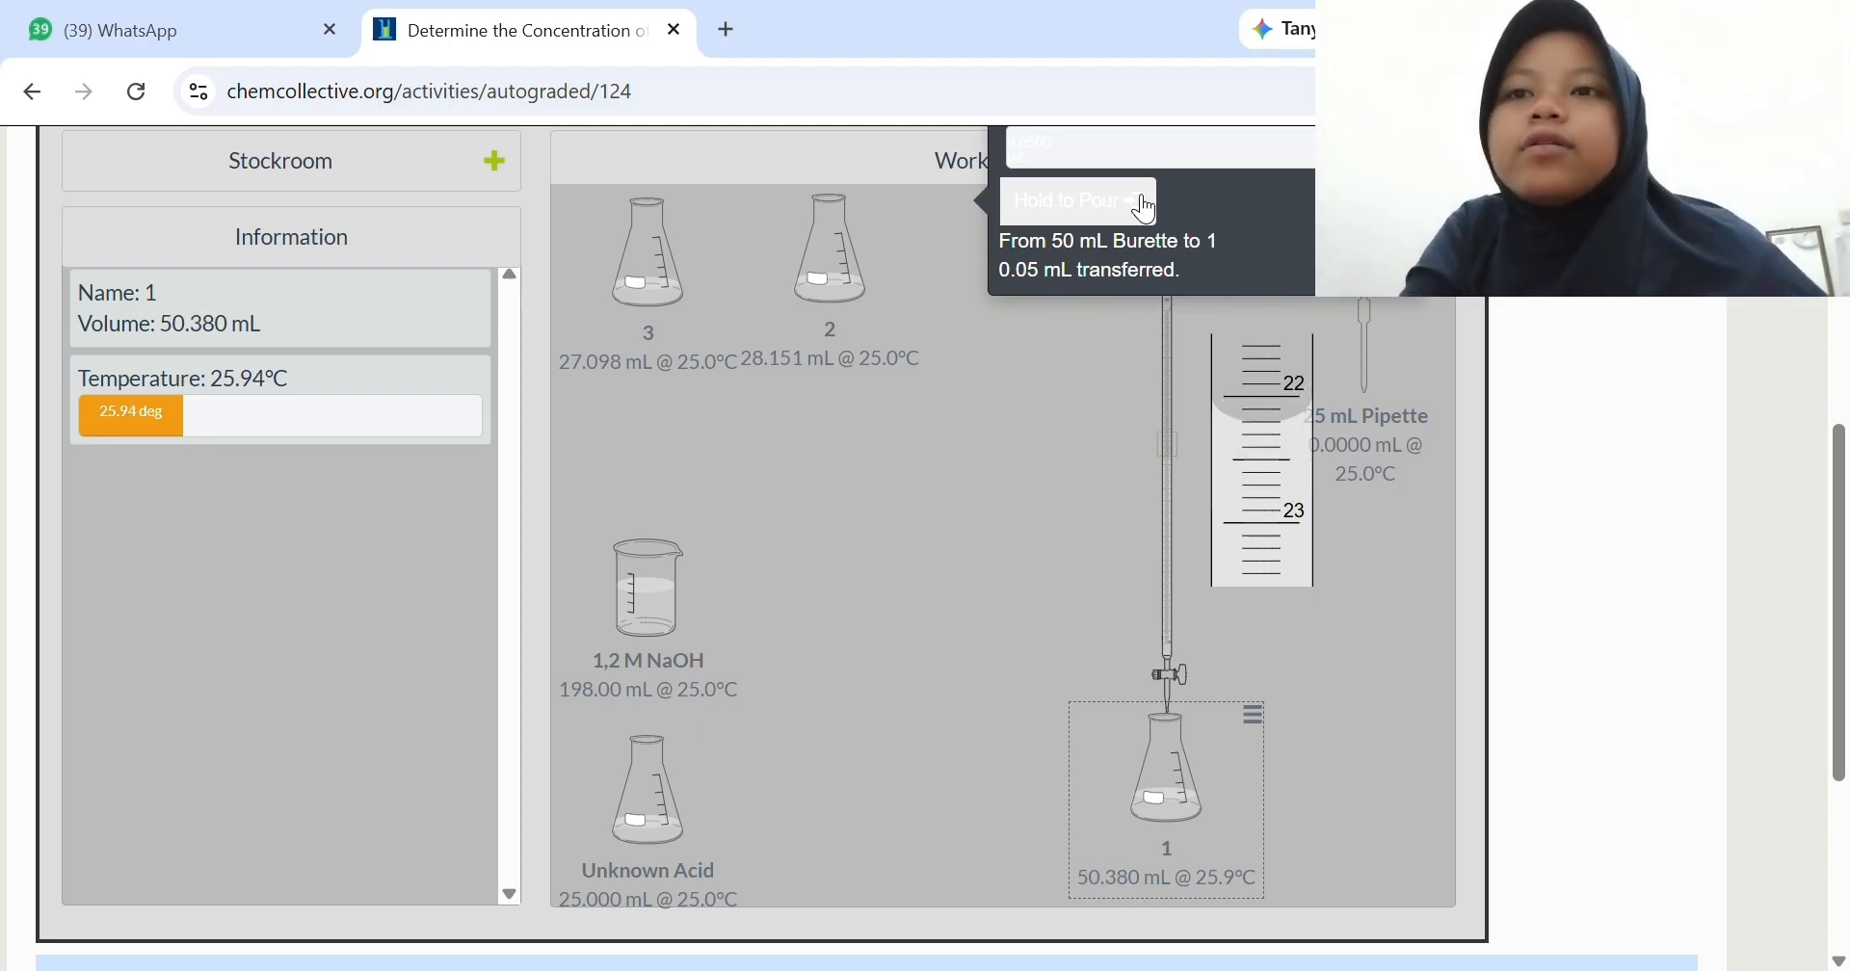
click(1144, 207)
click(1144, 207)
click(1144, 207)
click(1144, 207)
click(1144, 207)
click(1144, 207)
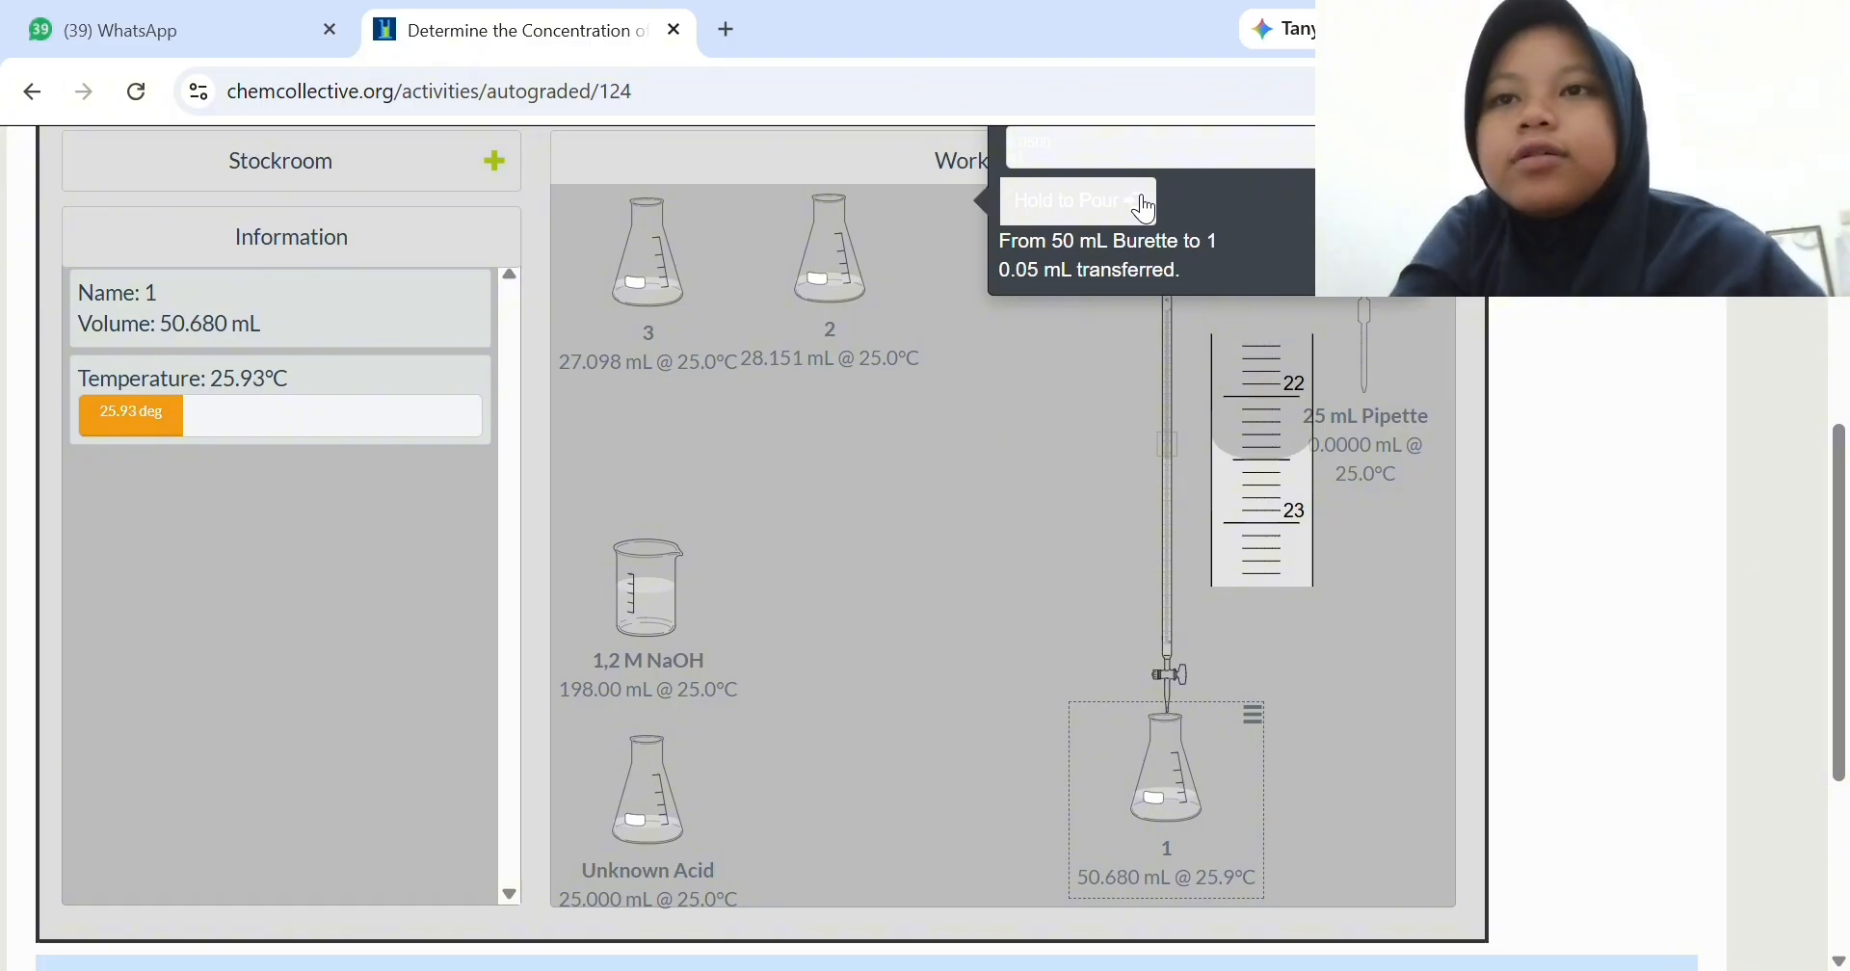
click(1144, 207)
click(1144, 207)
click(1144, 207)
click(1144, 207)
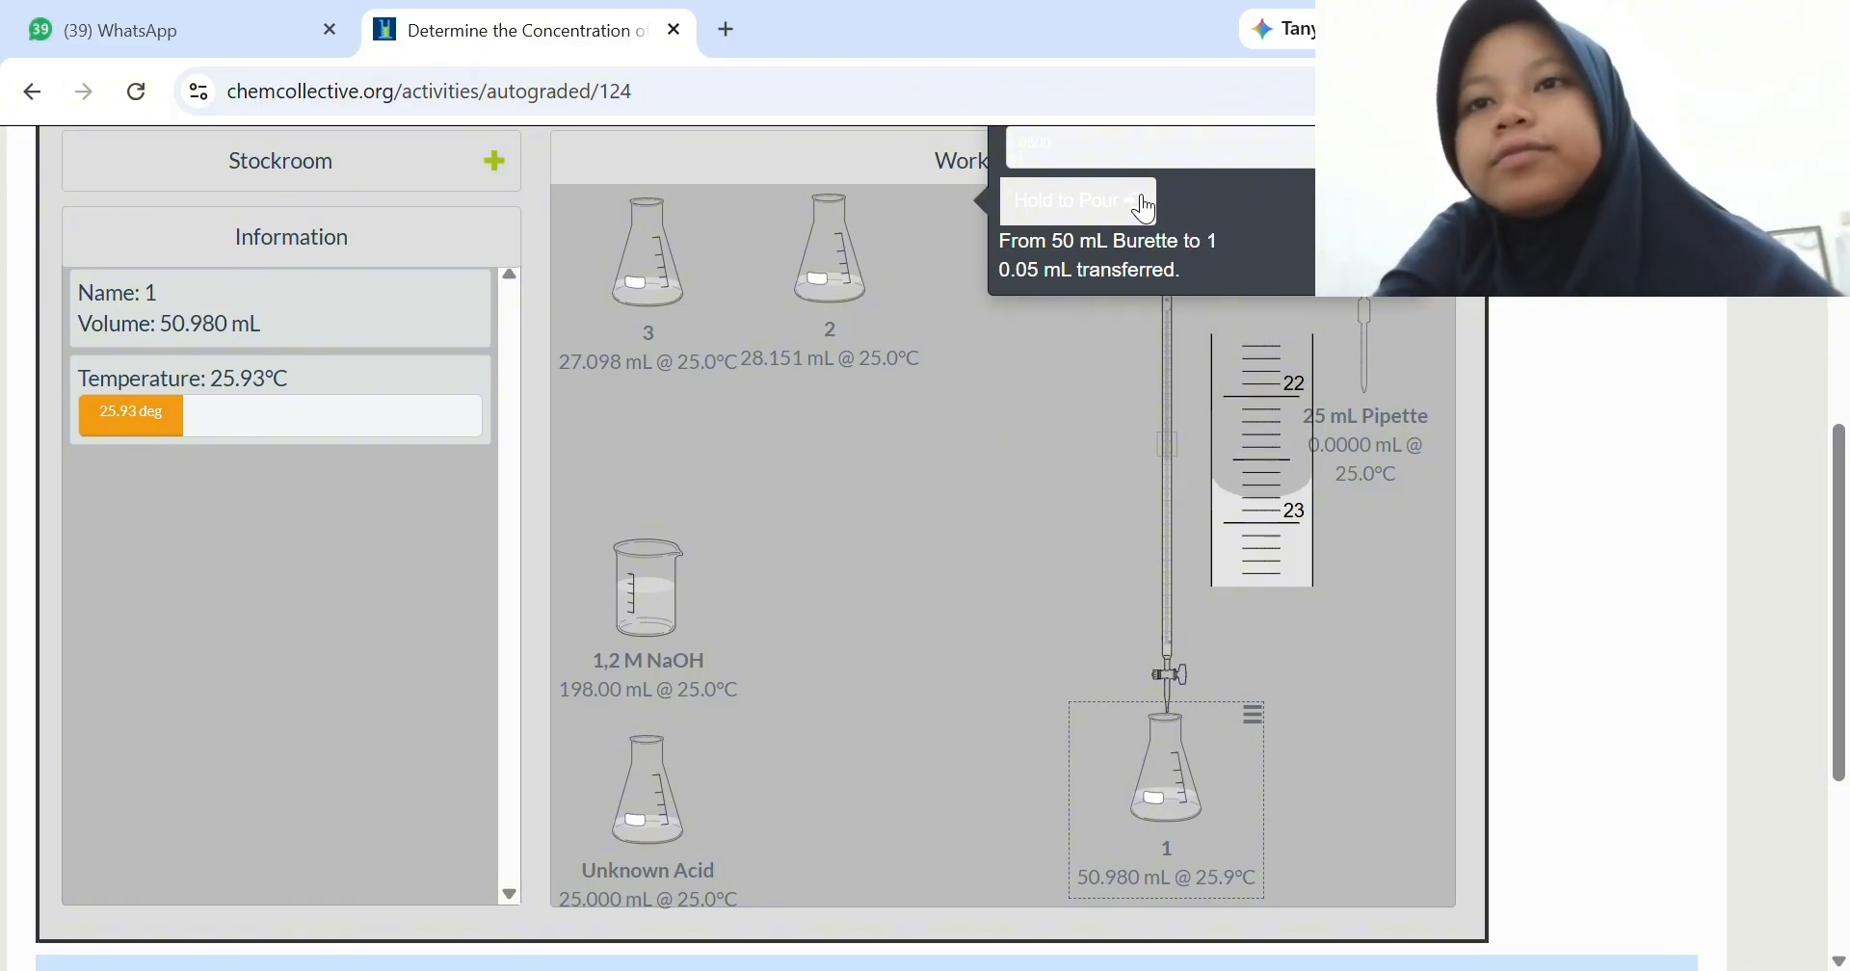
drag(1146, 207, 1146, 207)
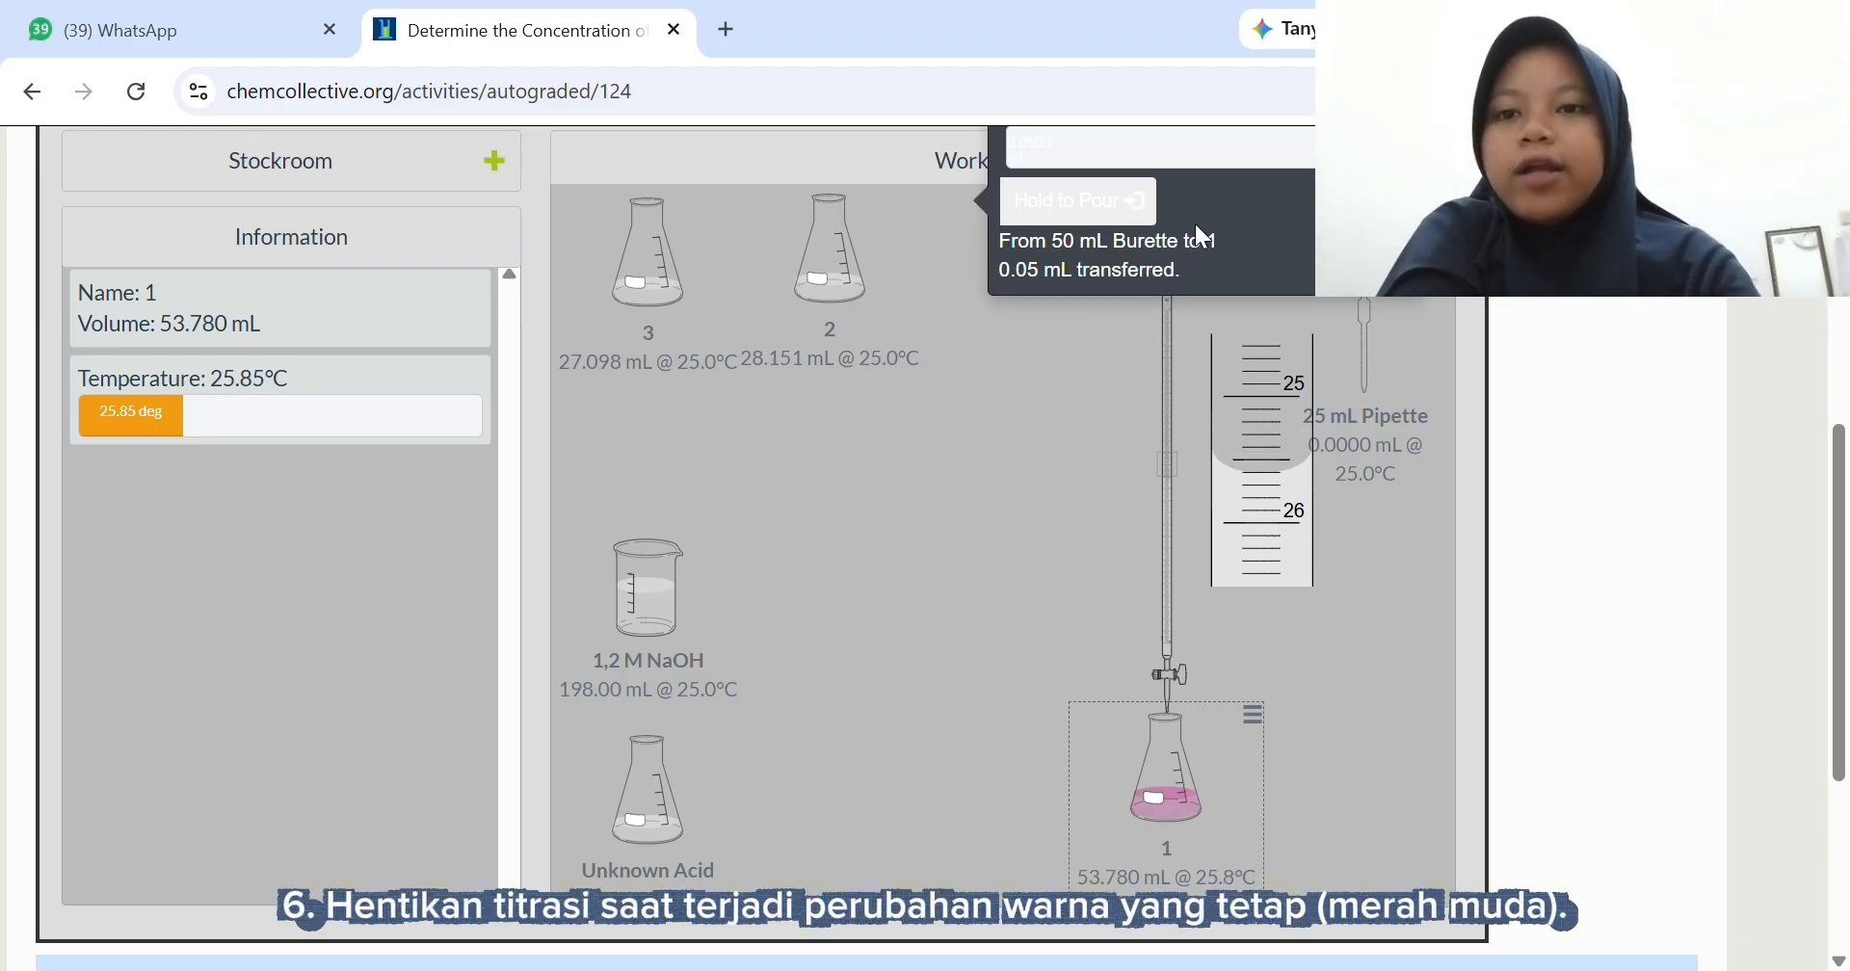
- Read the 50 mL Burette's final NaOH level over flask 1, leaving the two separated
click(1262, 743)
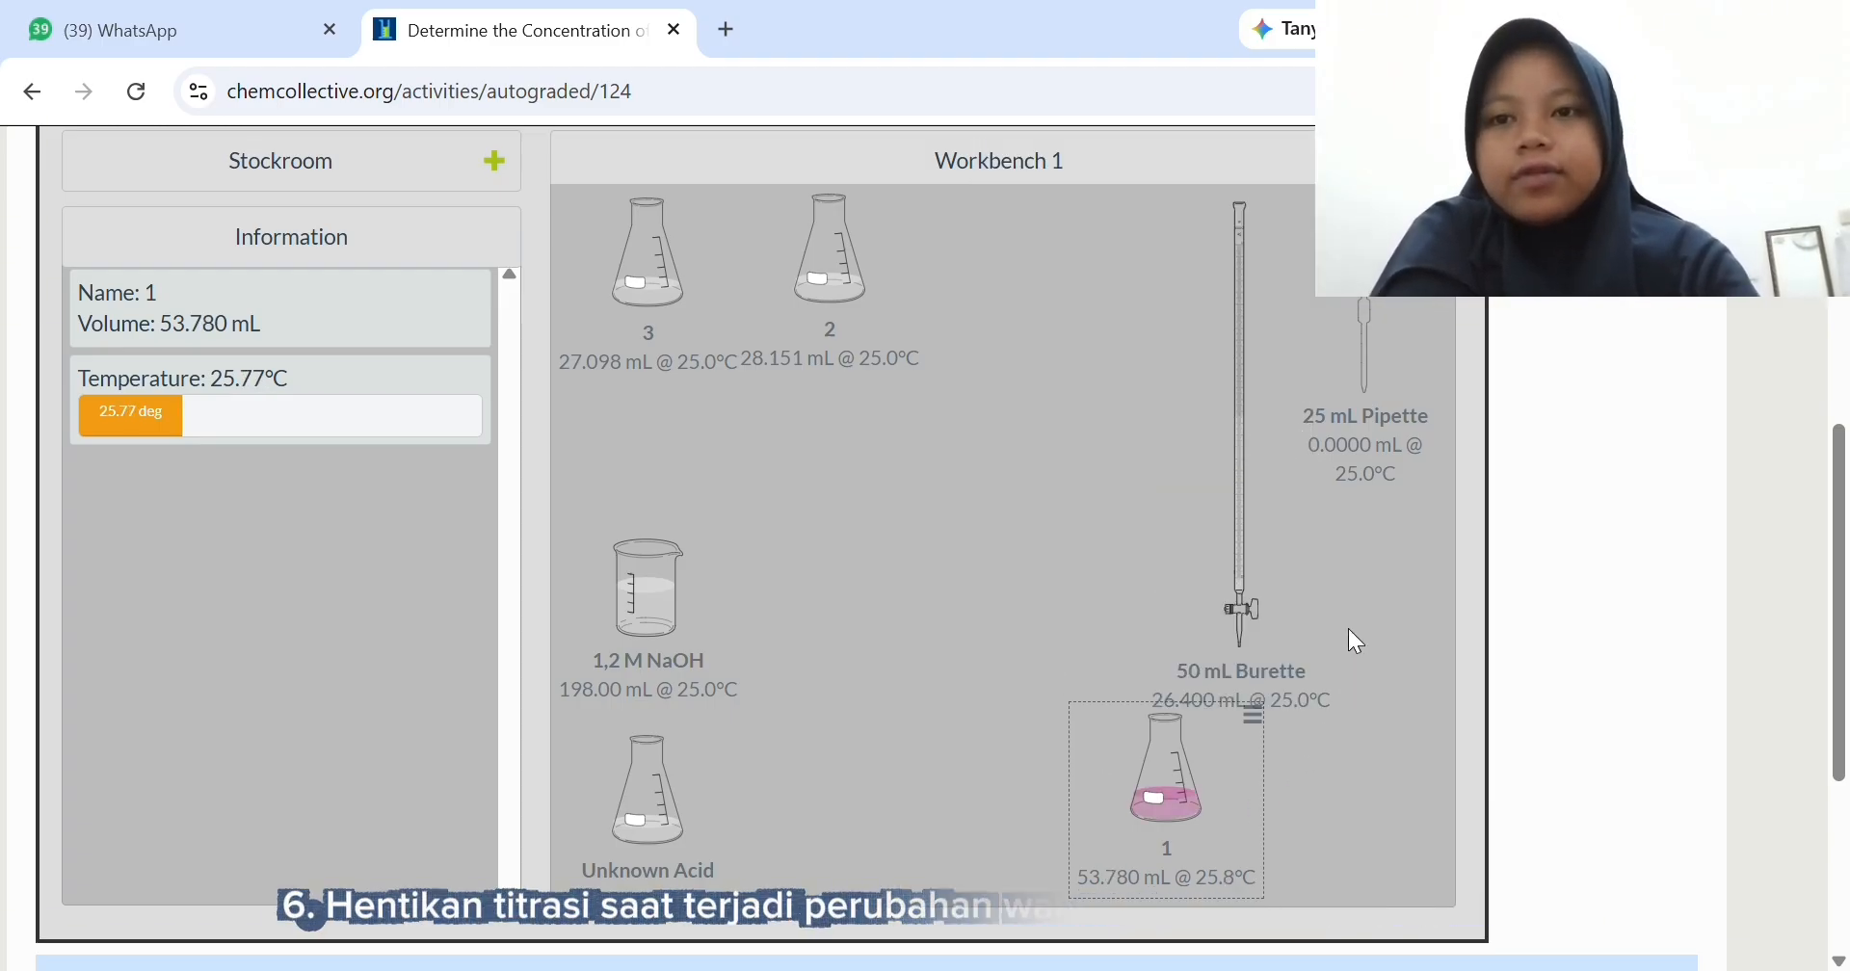
drag(1235, 604, 1180, 731)
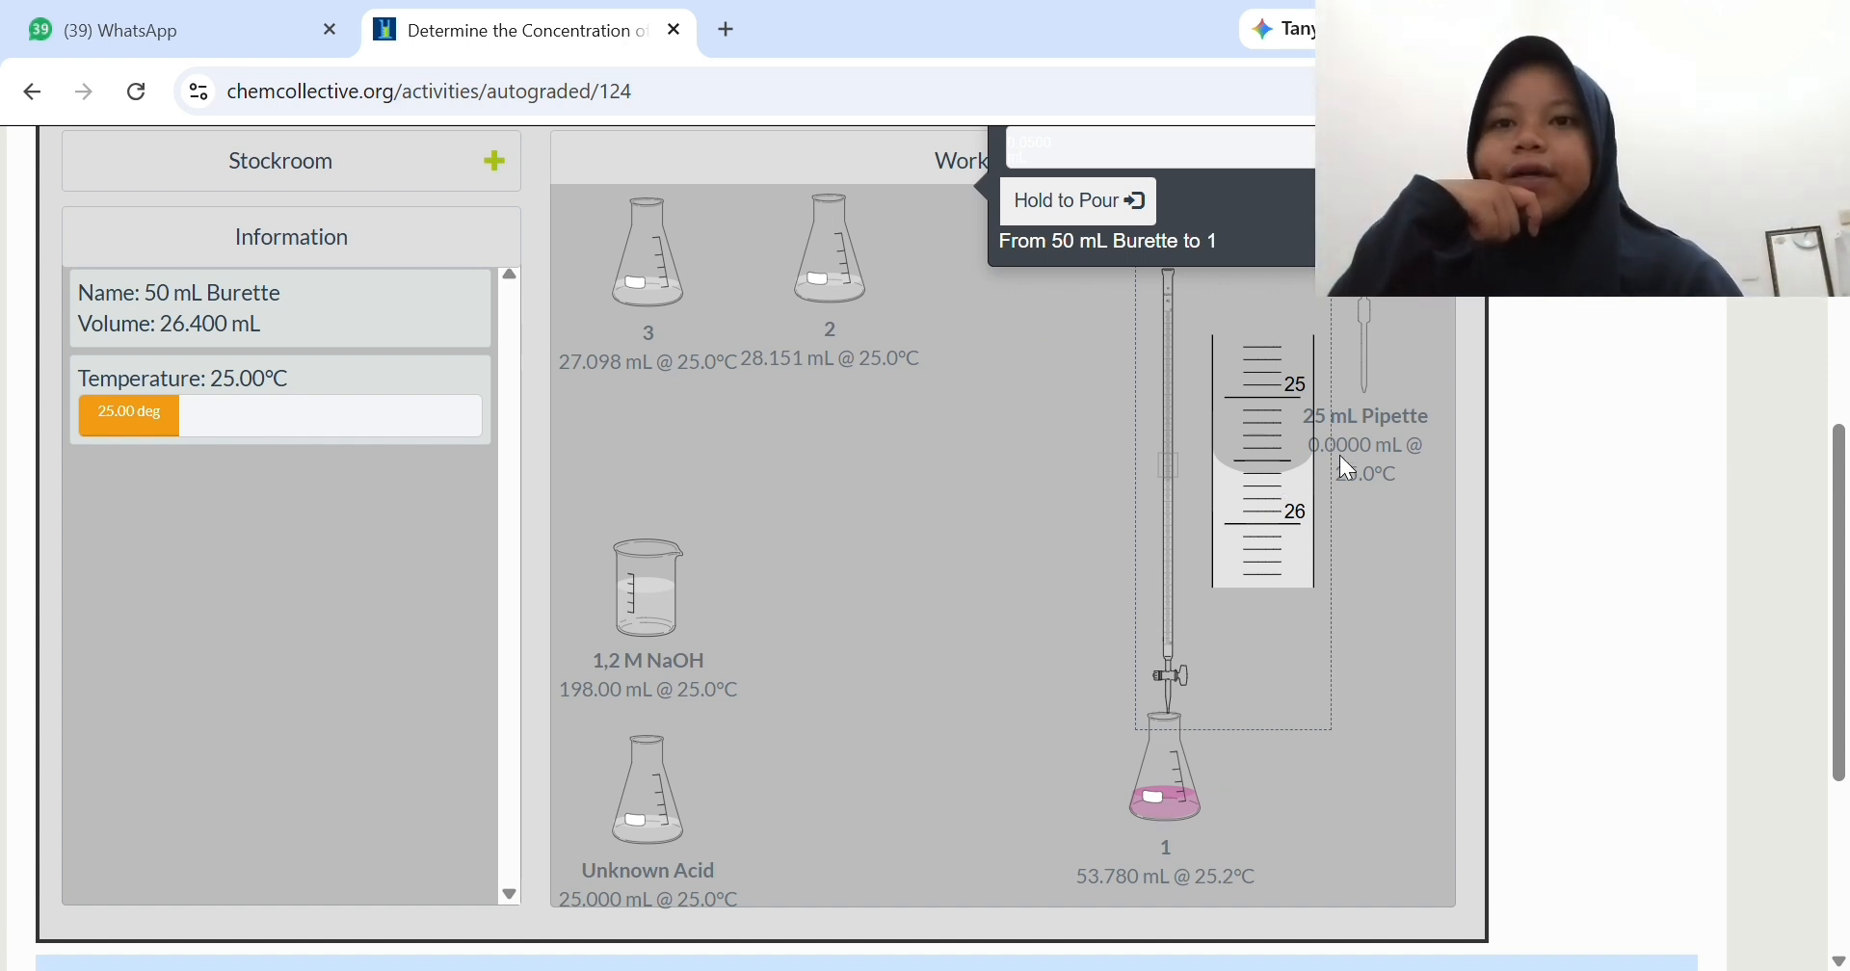
click(1385, 508)
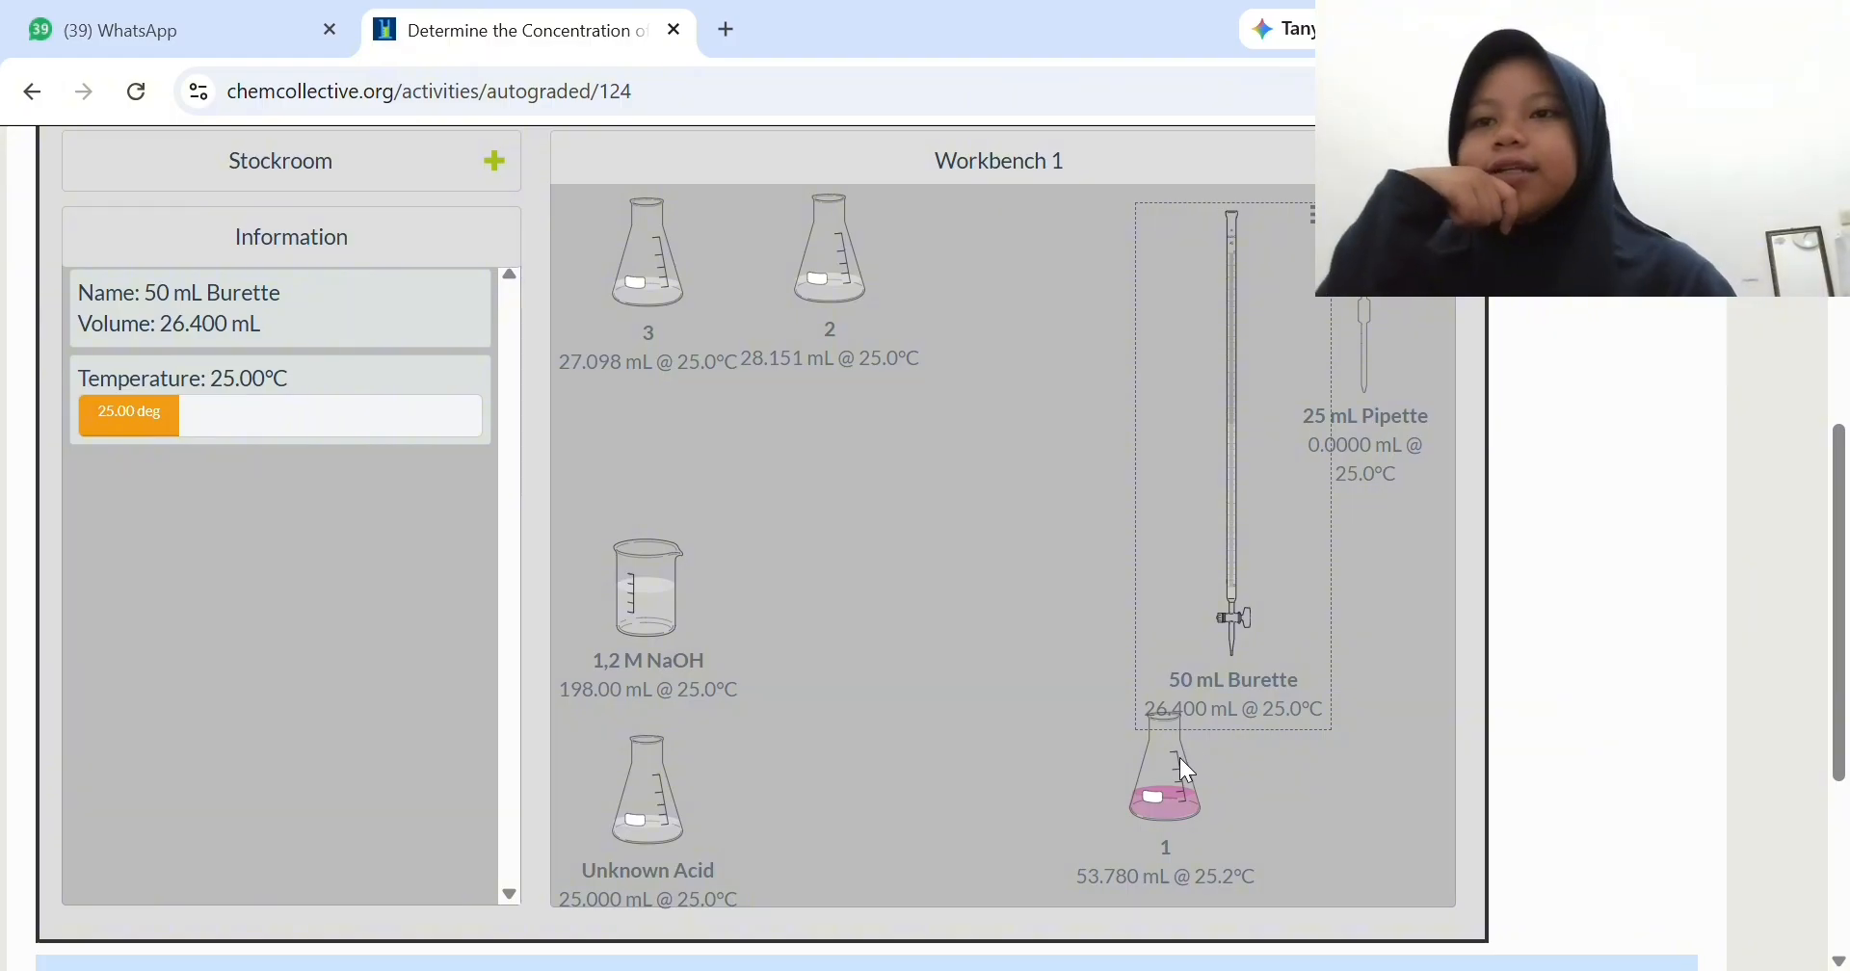
- Place flask 1 next to flask 3, with flask 2 mid-bench and the burette beside it
drag(1179, 757, 882, 536)
drag(823, 289, 1111, 490)
drag(898, 551, 814, 274)
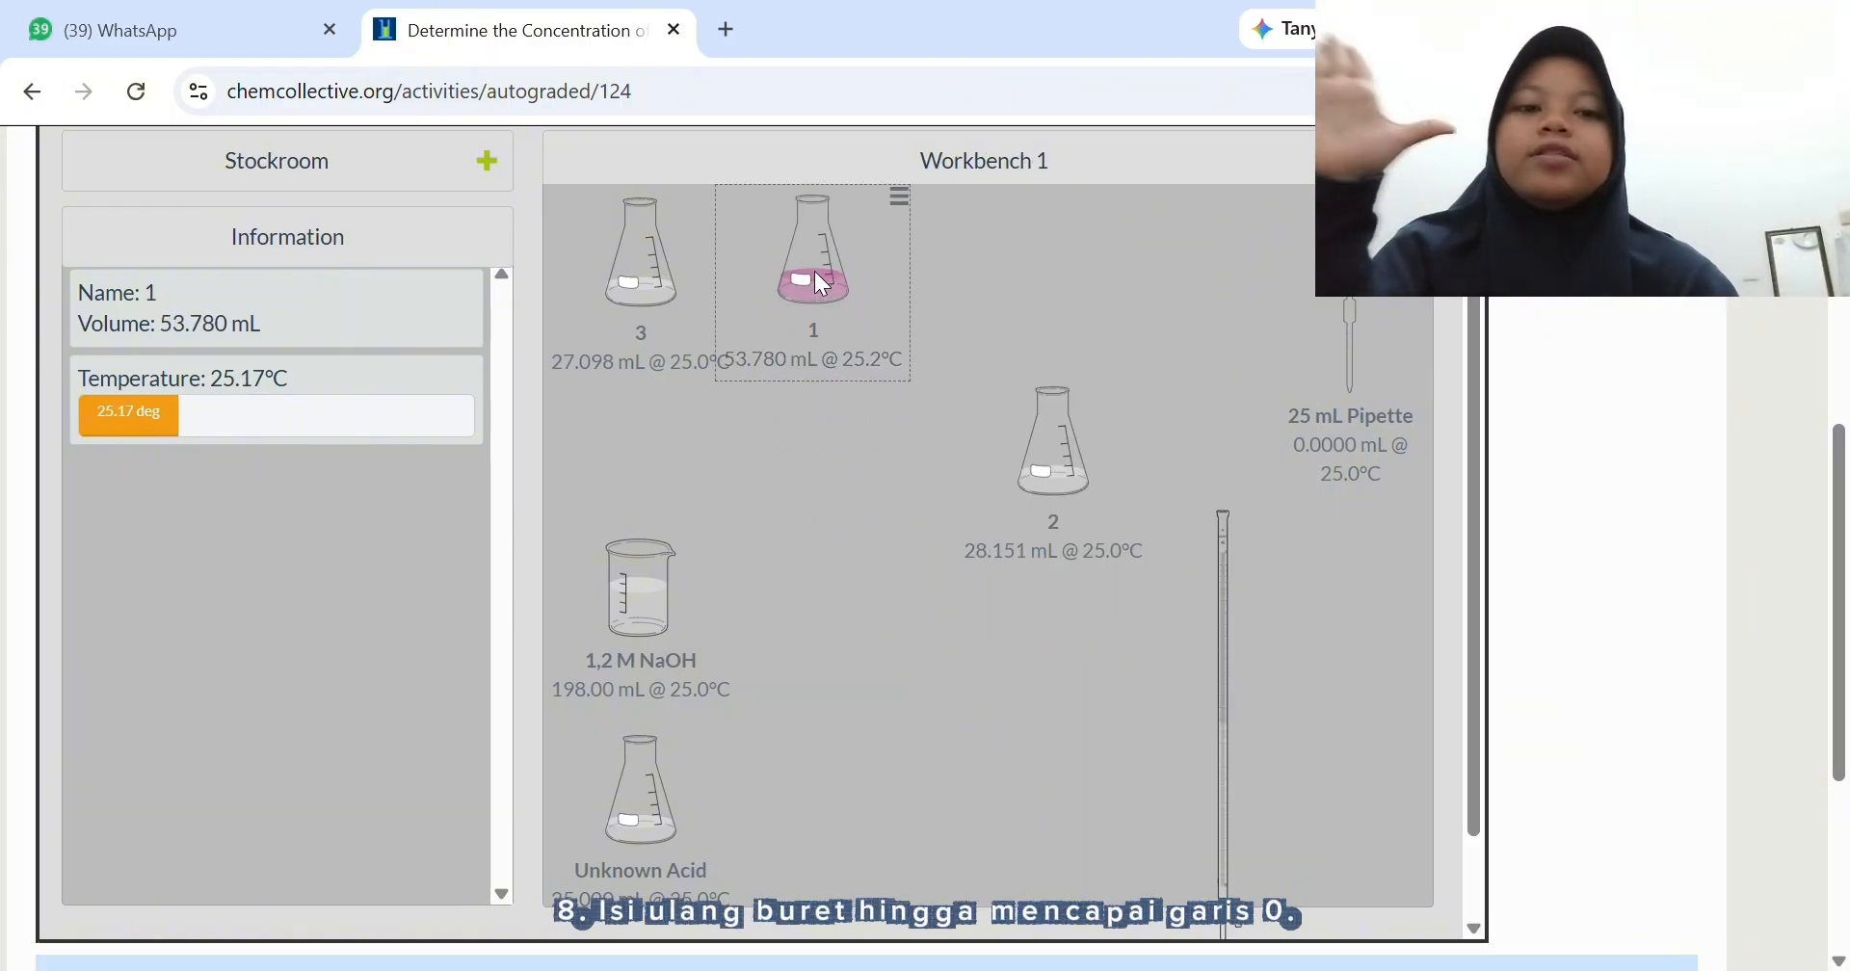
drag(1145, 541, 1066, 607)
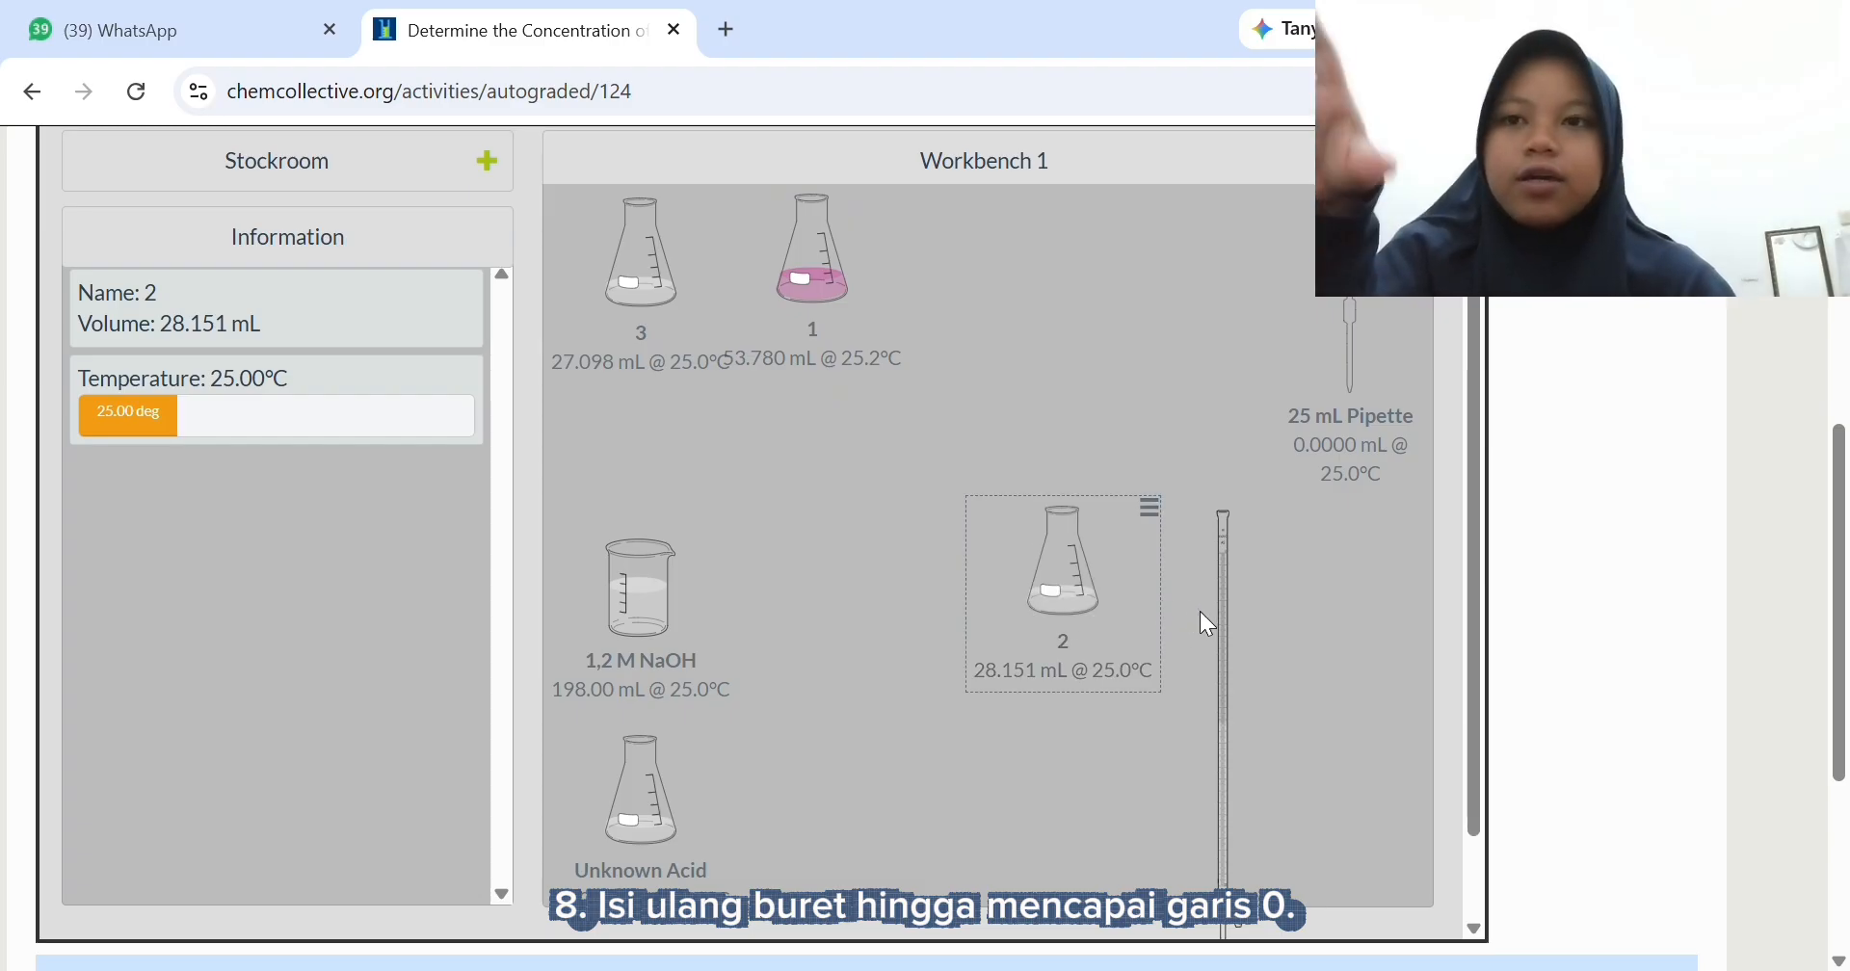
drag(1205, 619, 1200, 420)
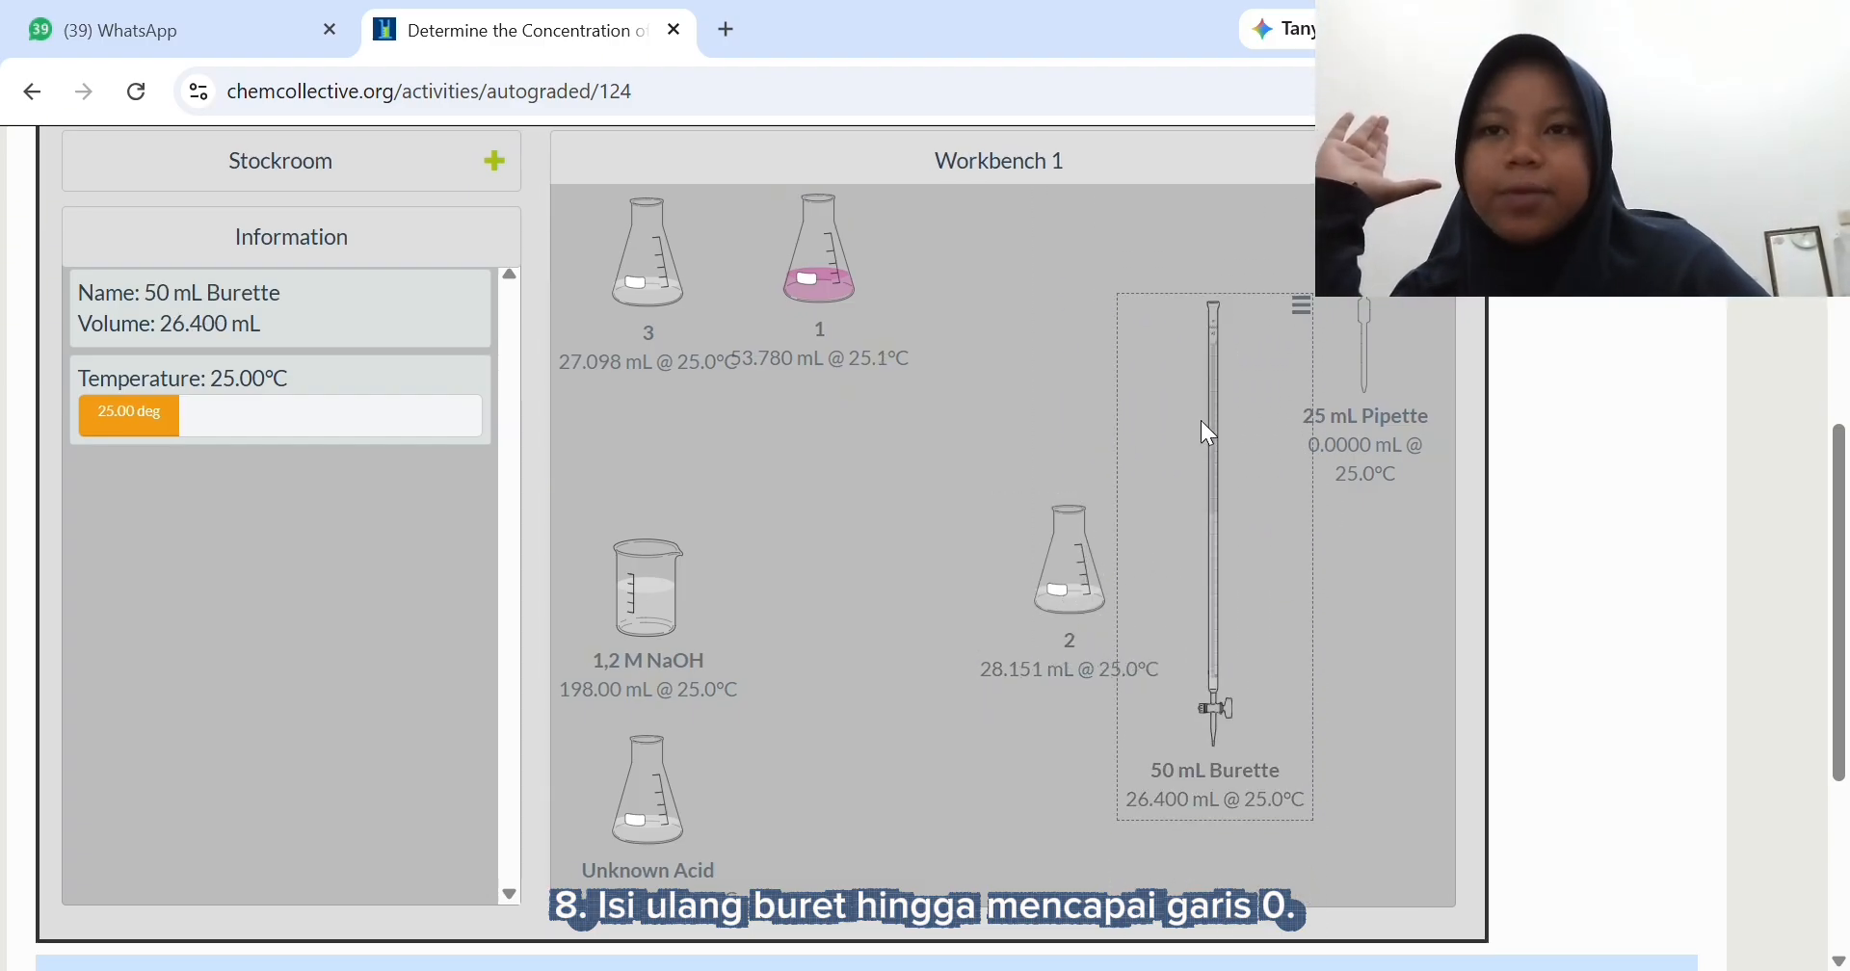
- Refill the 50 mL Burette with 25.6 mL from the 1,2 M NaOH beaker in Precise mode and return the beaker above the Unknown Acid
drag(673, 595, 1182, 365)
scroll(1239, 844, down, 1)
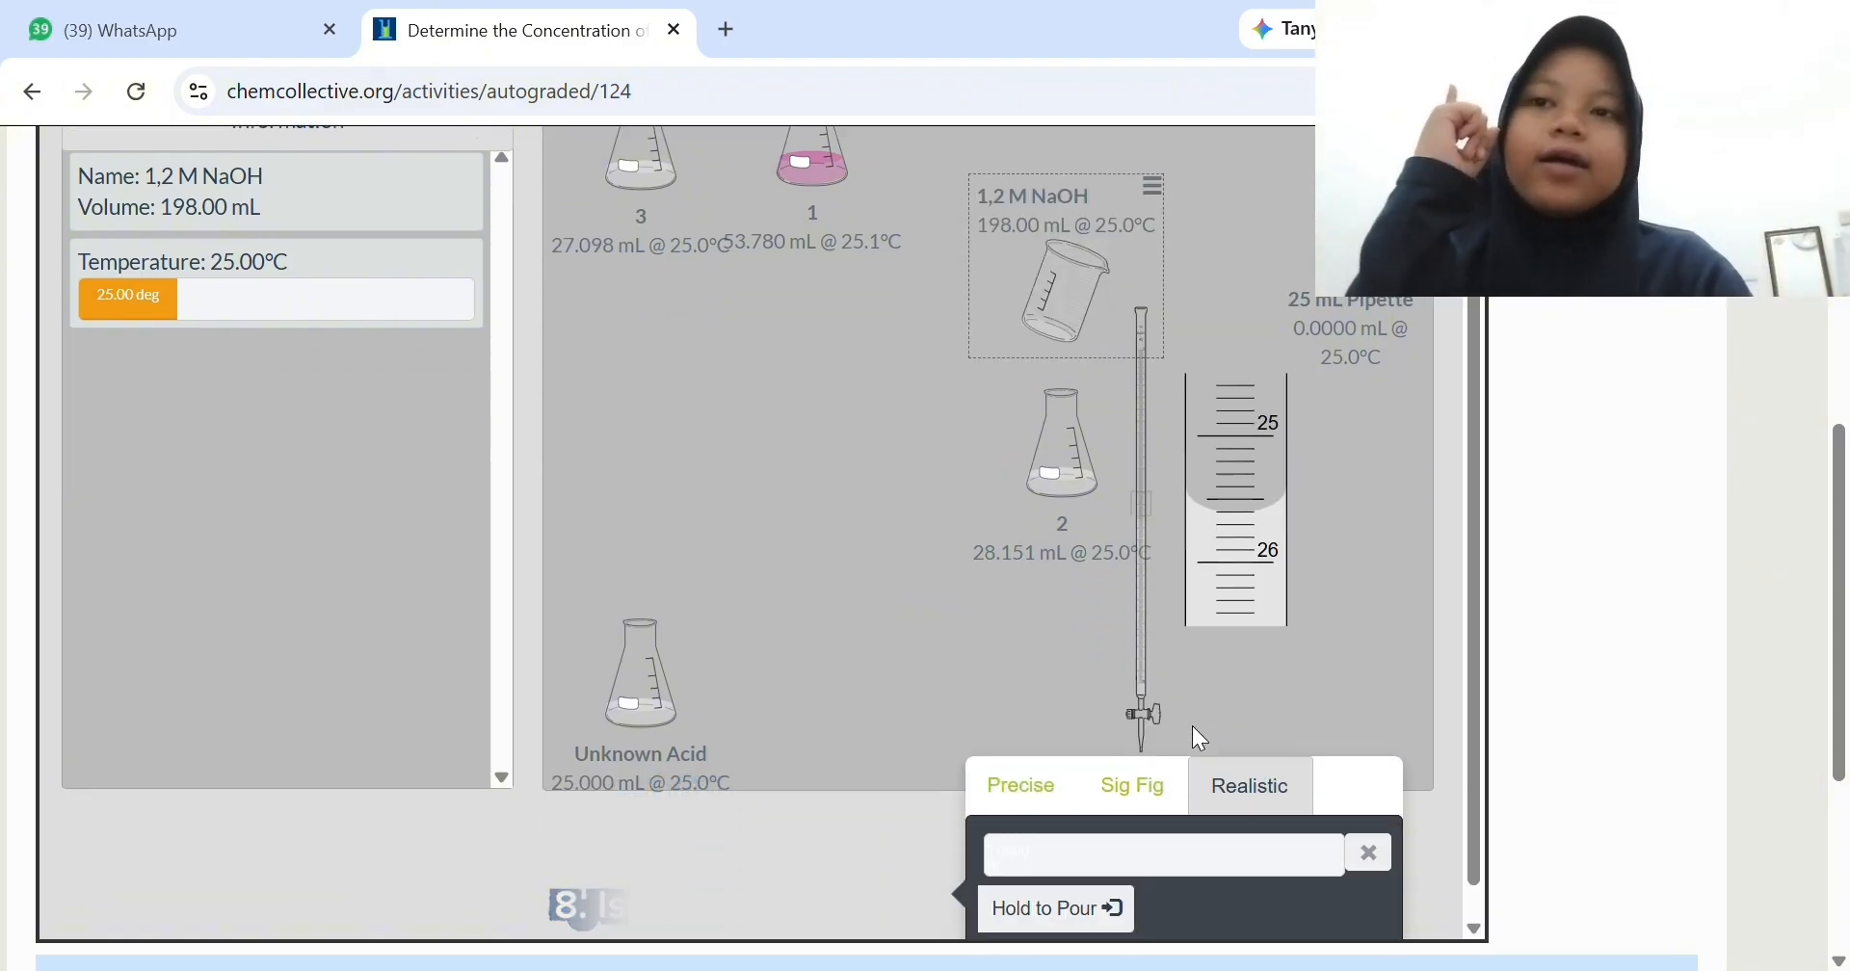
click(1040, 773)
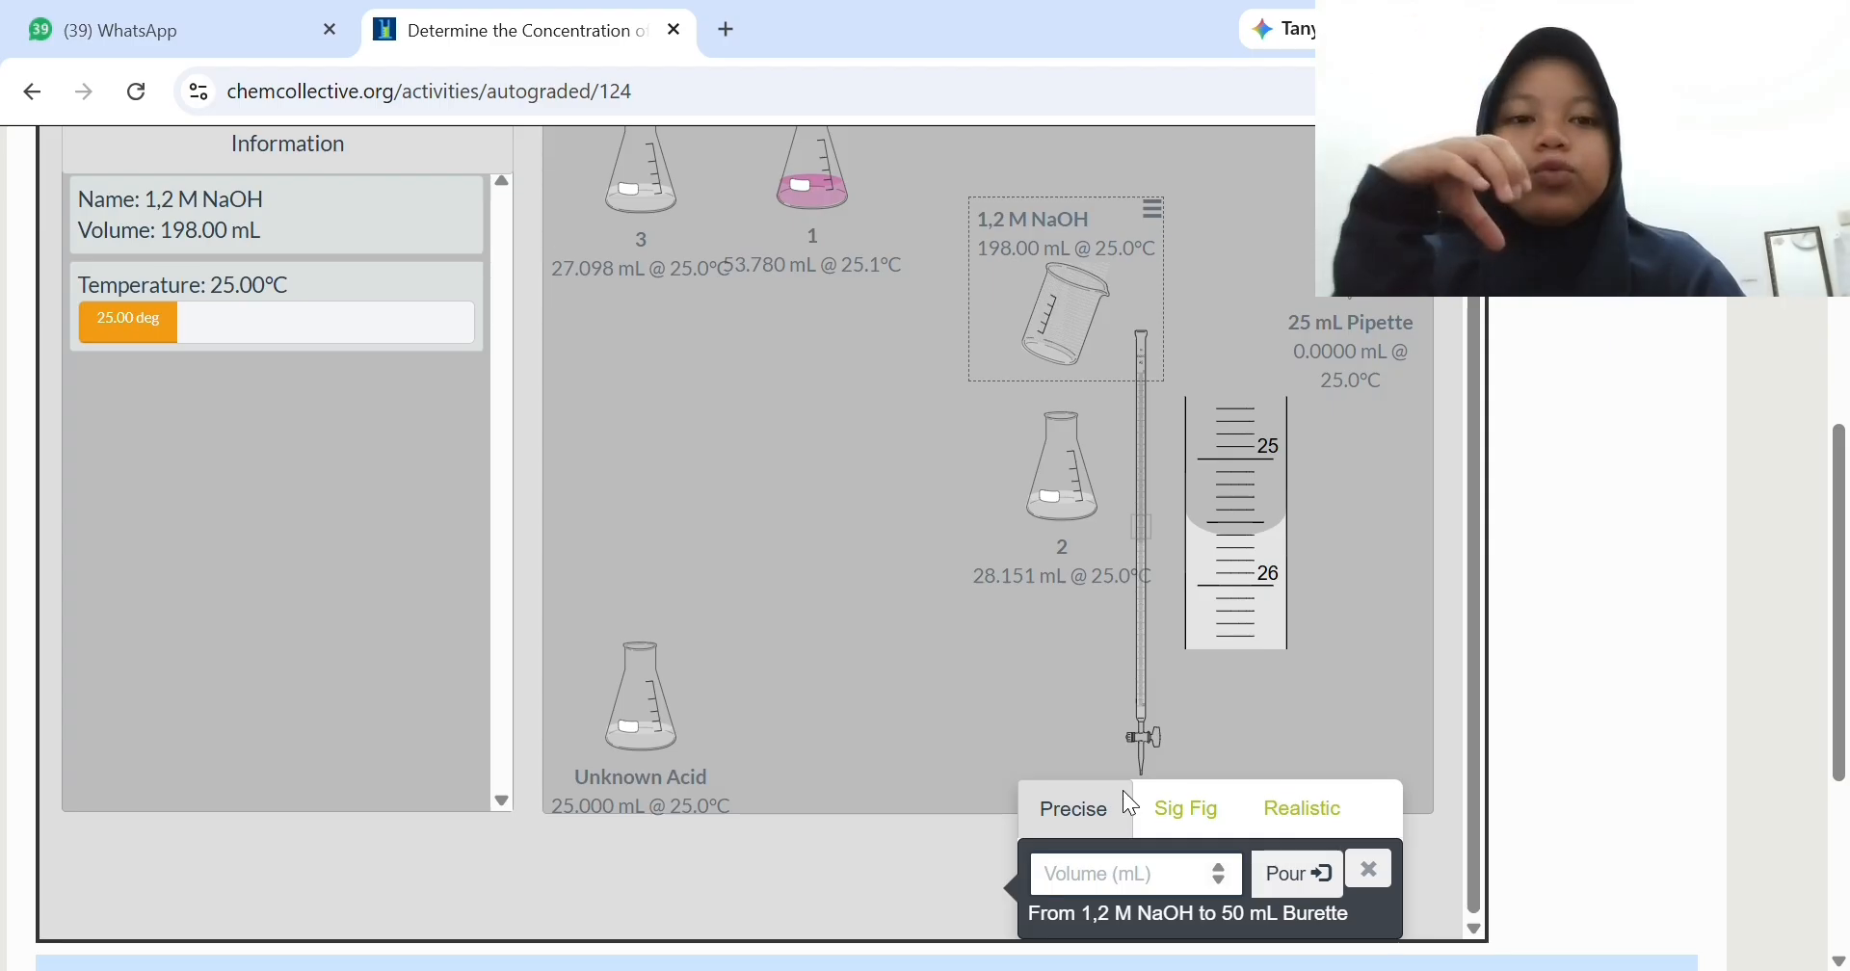
text(25,)
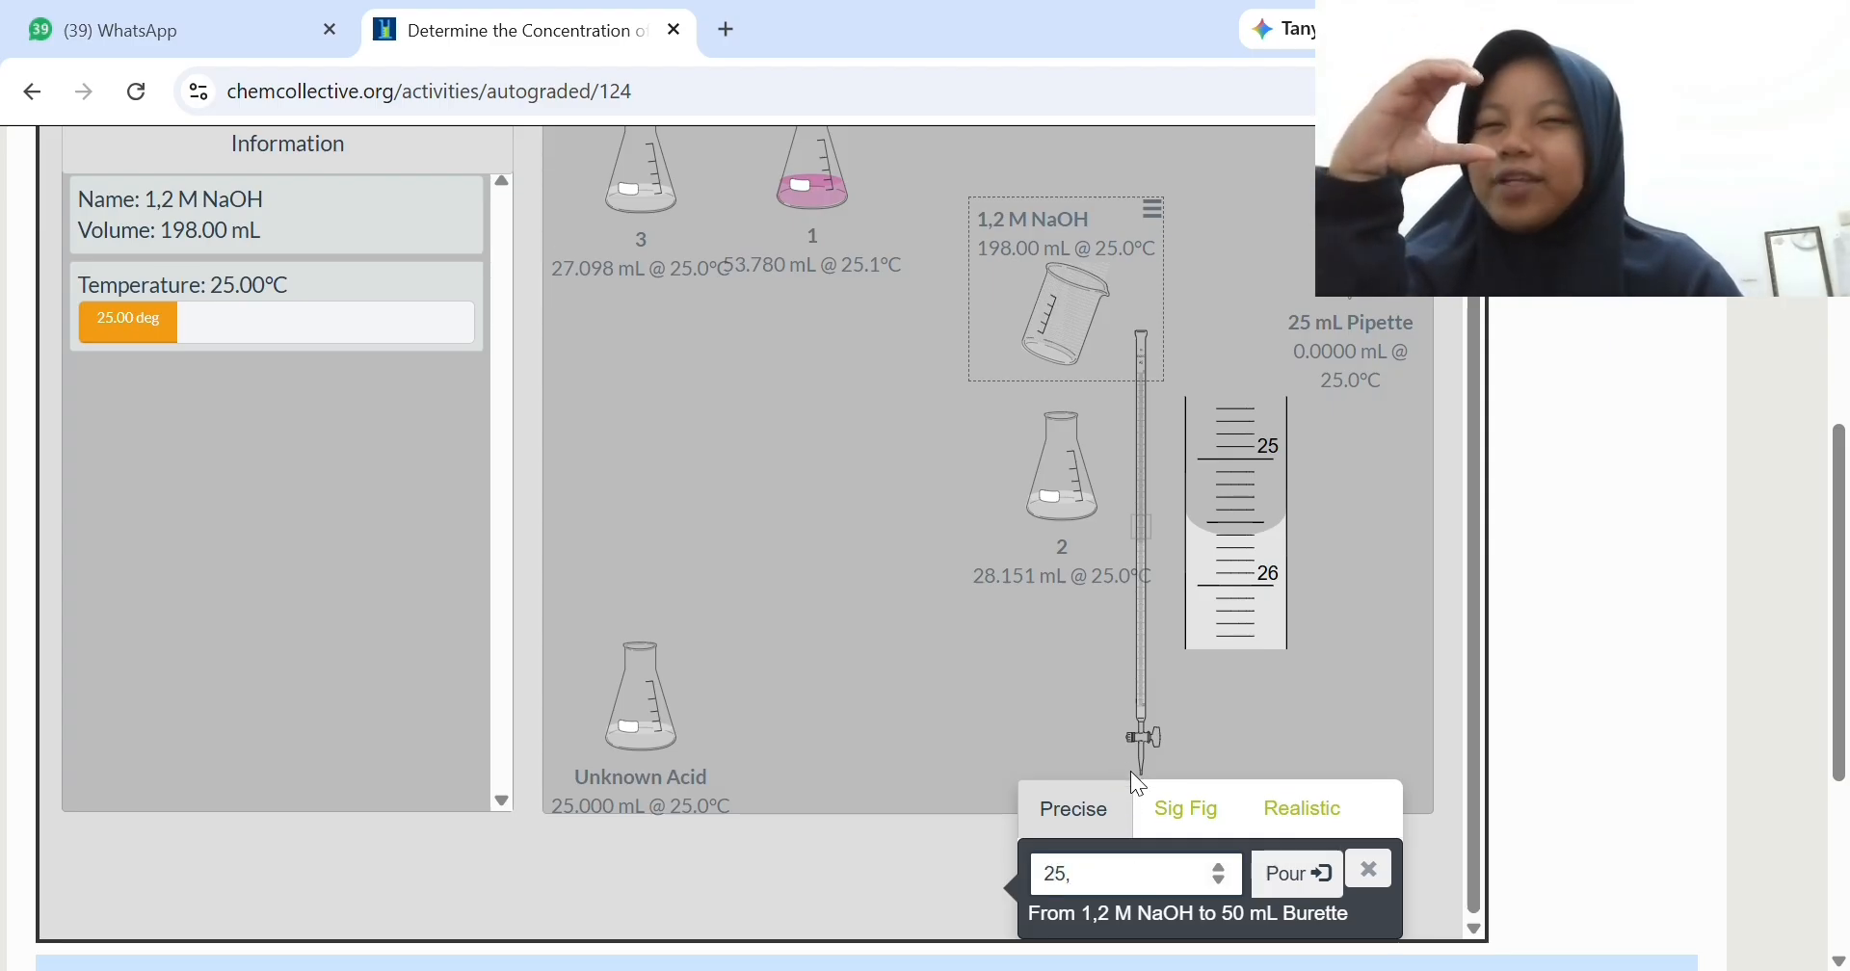
key(BackSpace)
text(.6)
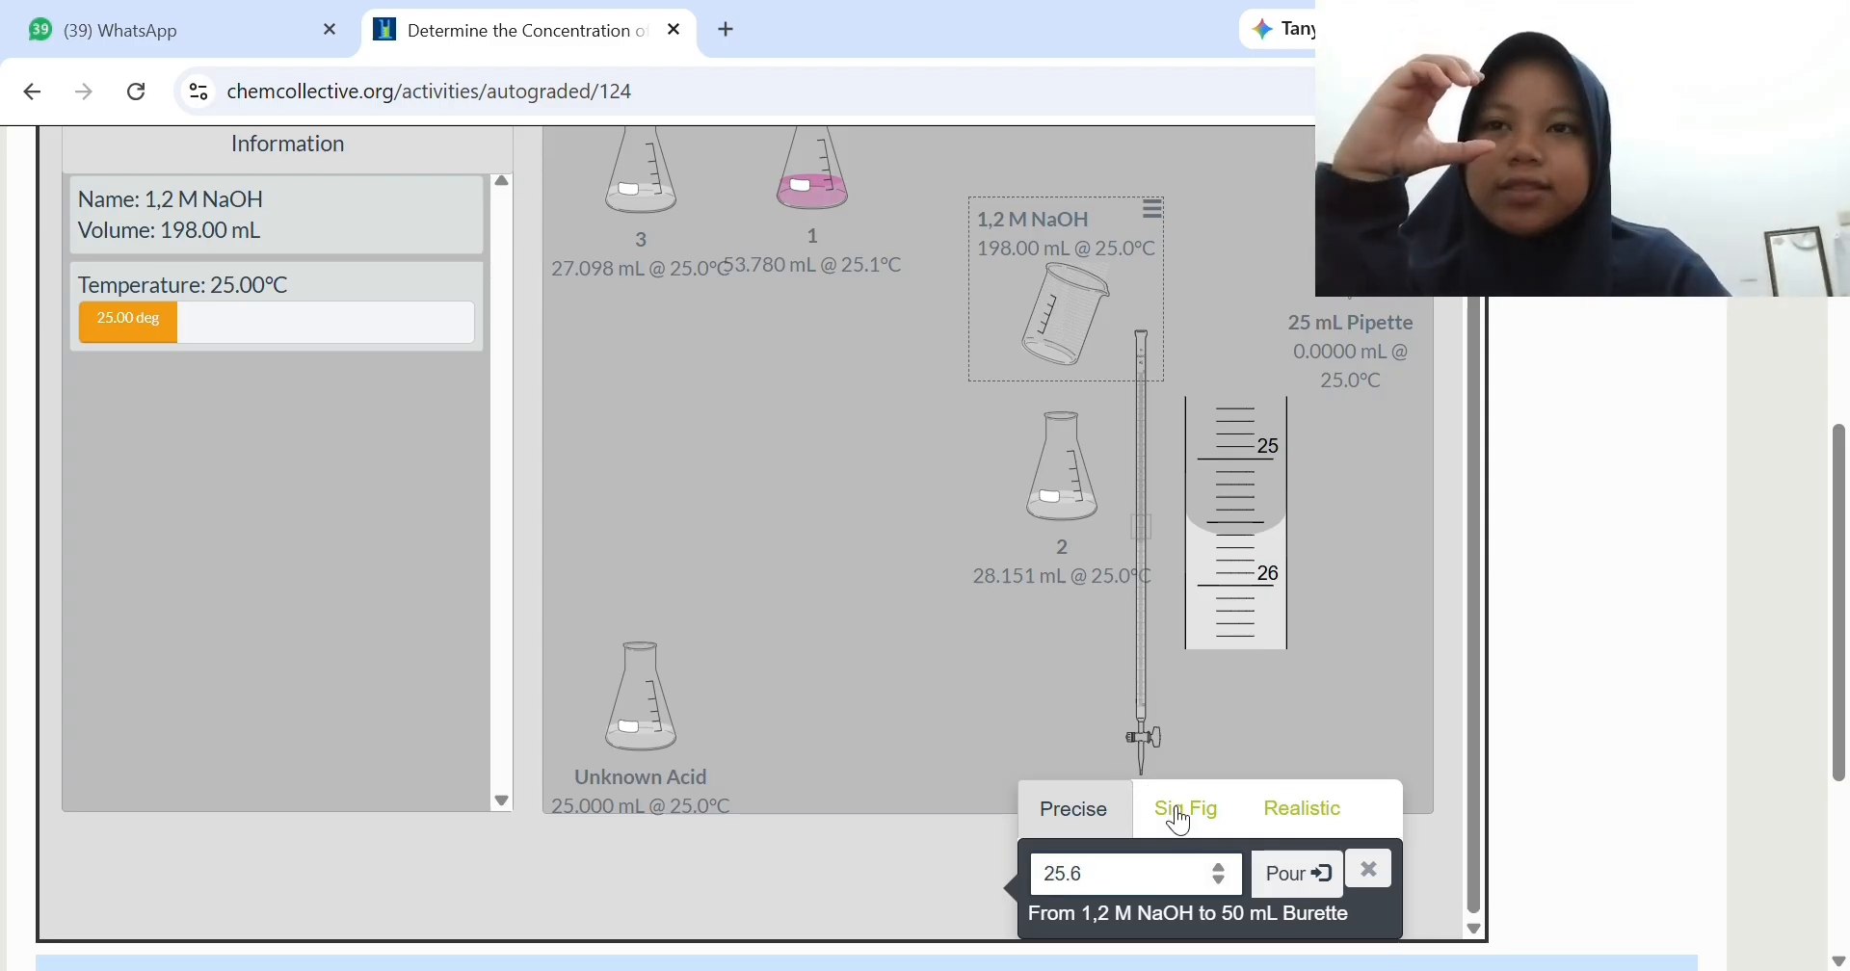
click(1298, 873)
click(1369, 869)
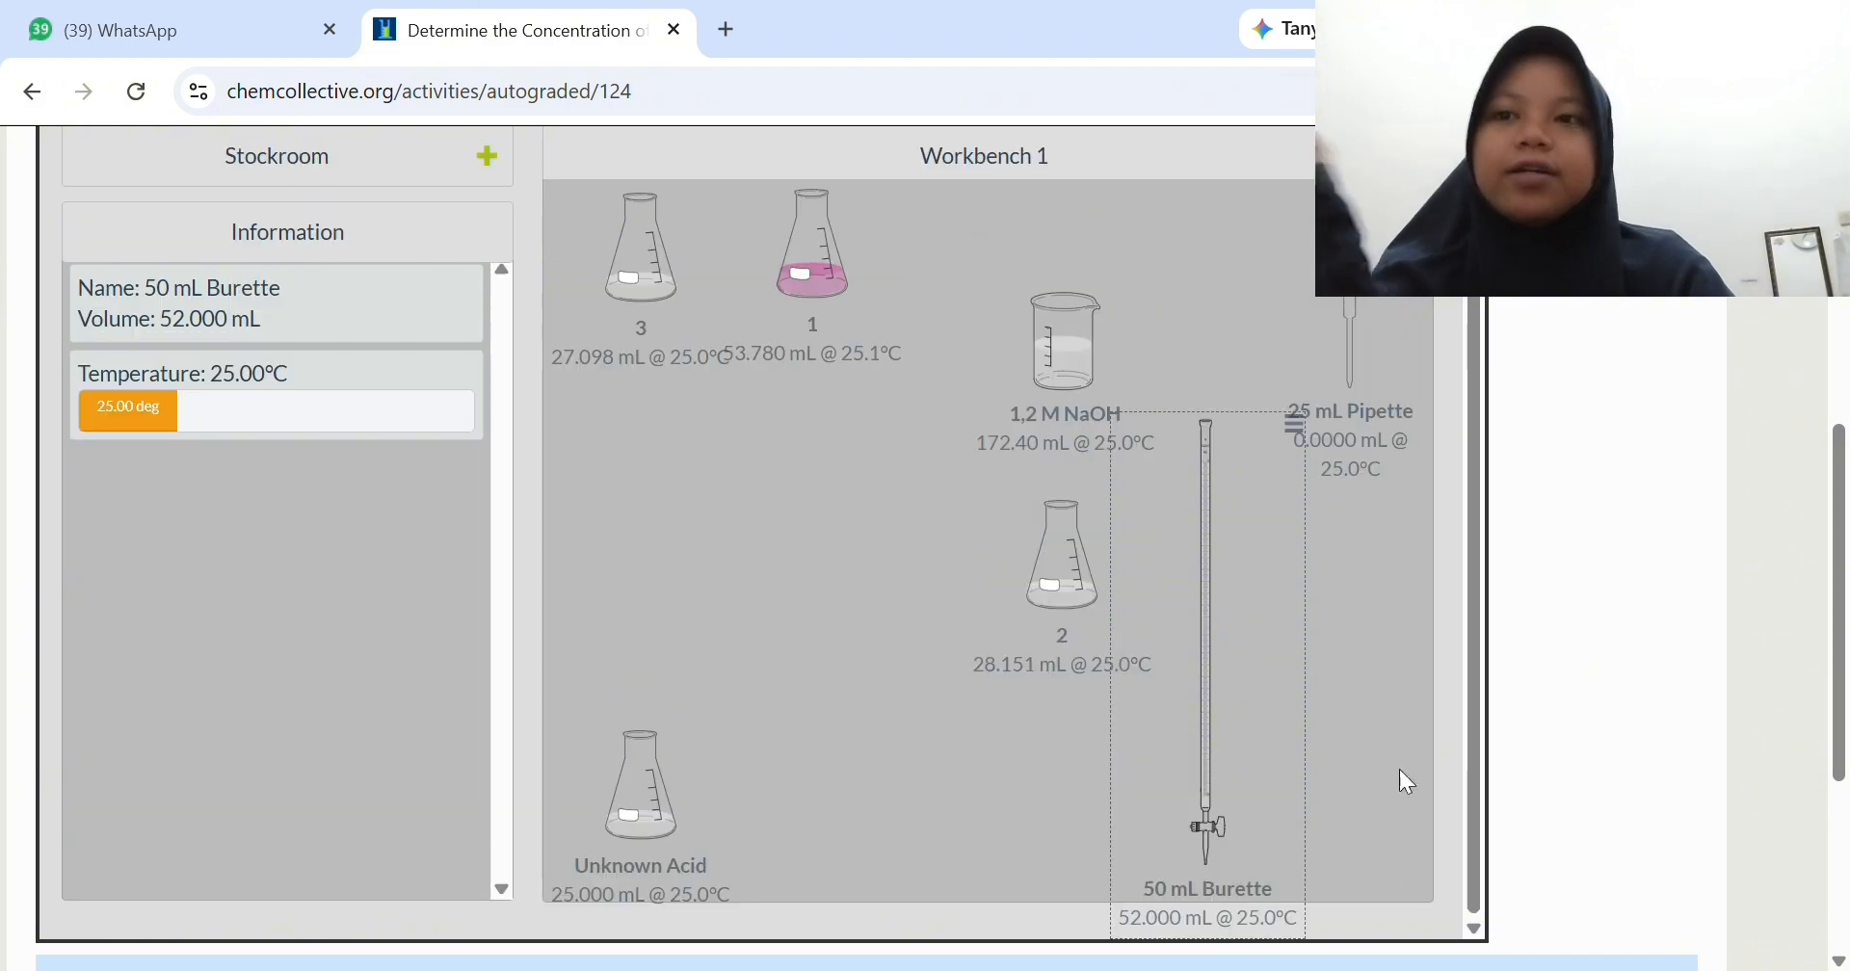
drag(1106, 368, 612, 628)
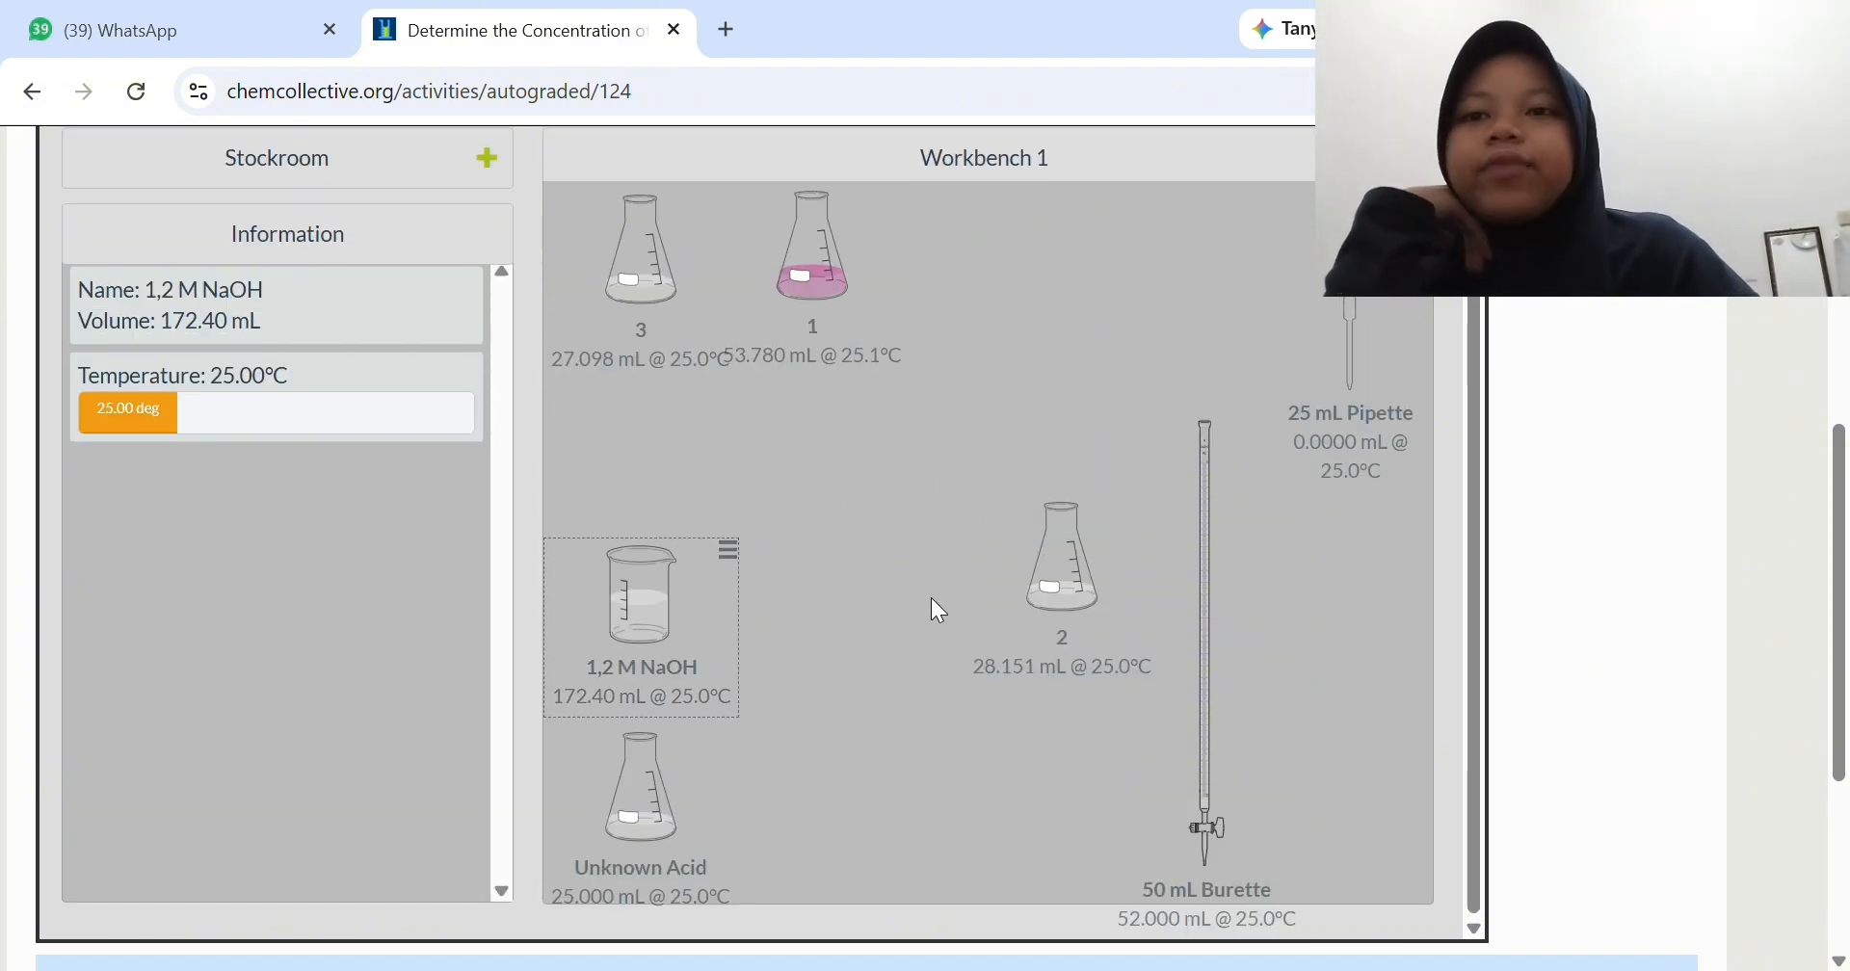
- Position the 50 mL Burette over flask 2 and set the transfer mode to Realistic
drag(1192, 625, 1227, 426)
drag(1099, 475, 1077, 281)
click(1369, 869)
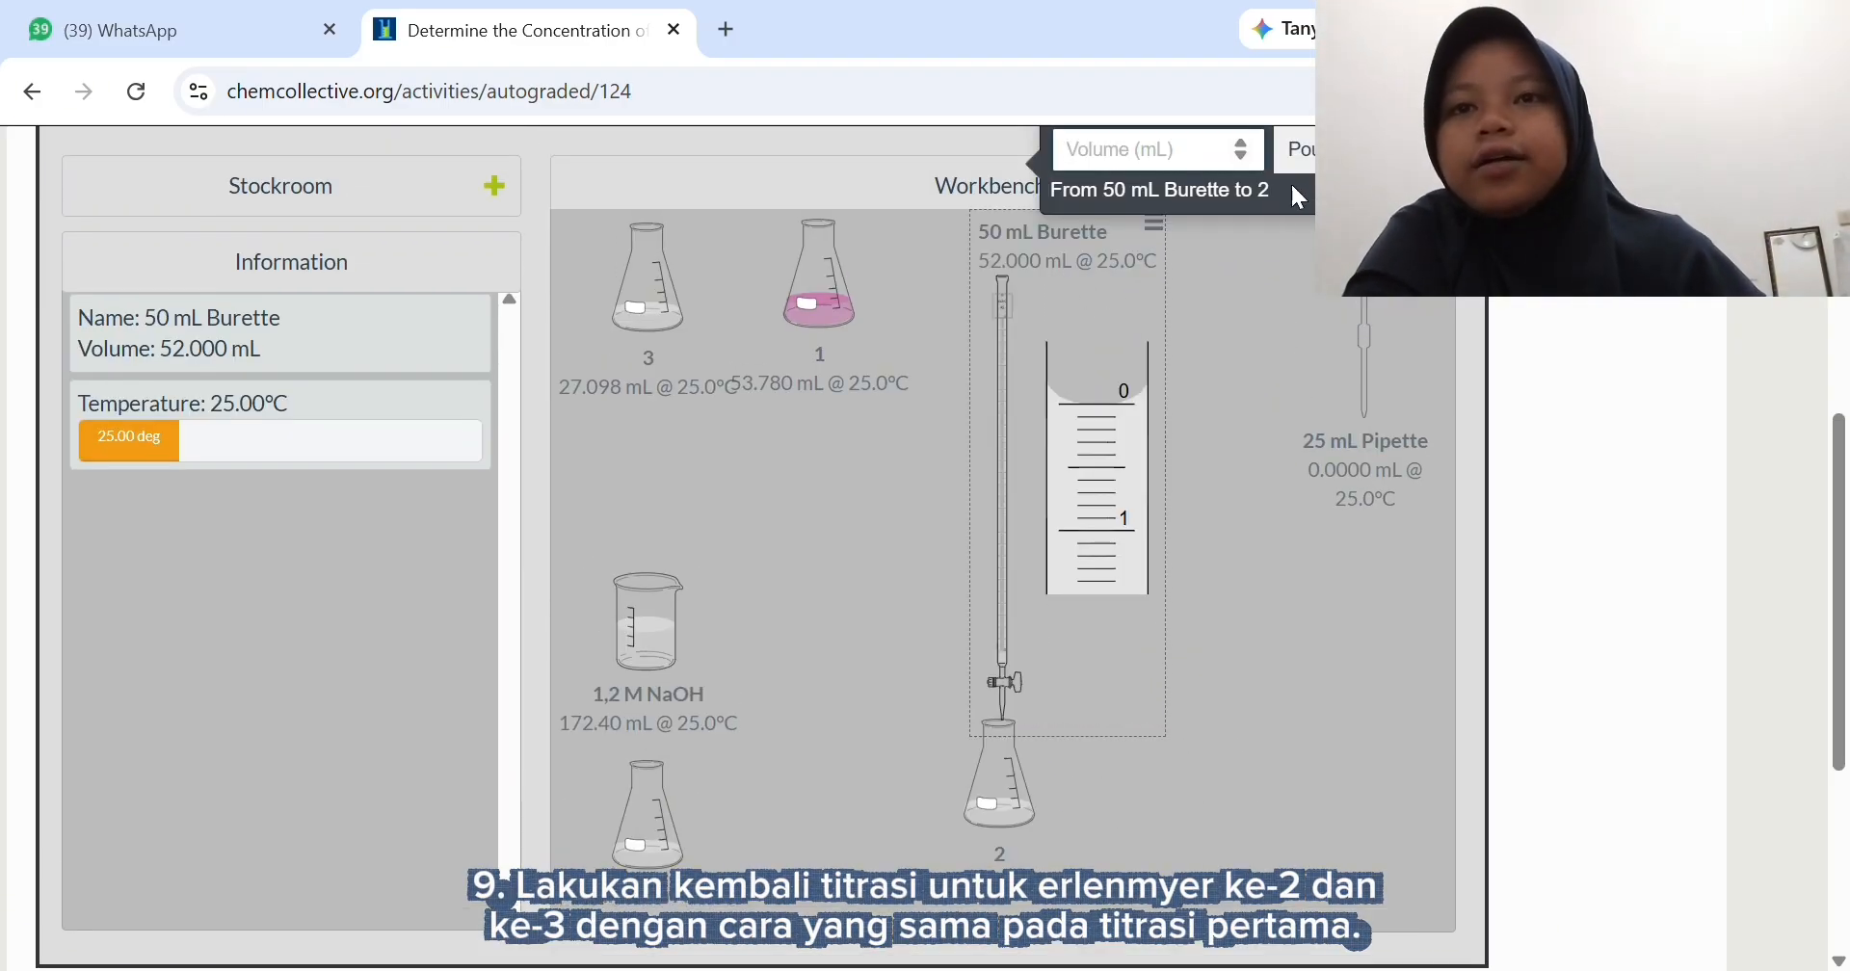
scroll(1311, 197, up, 1)
click(1299, 227)
scroll(1118, 227, down, 1)
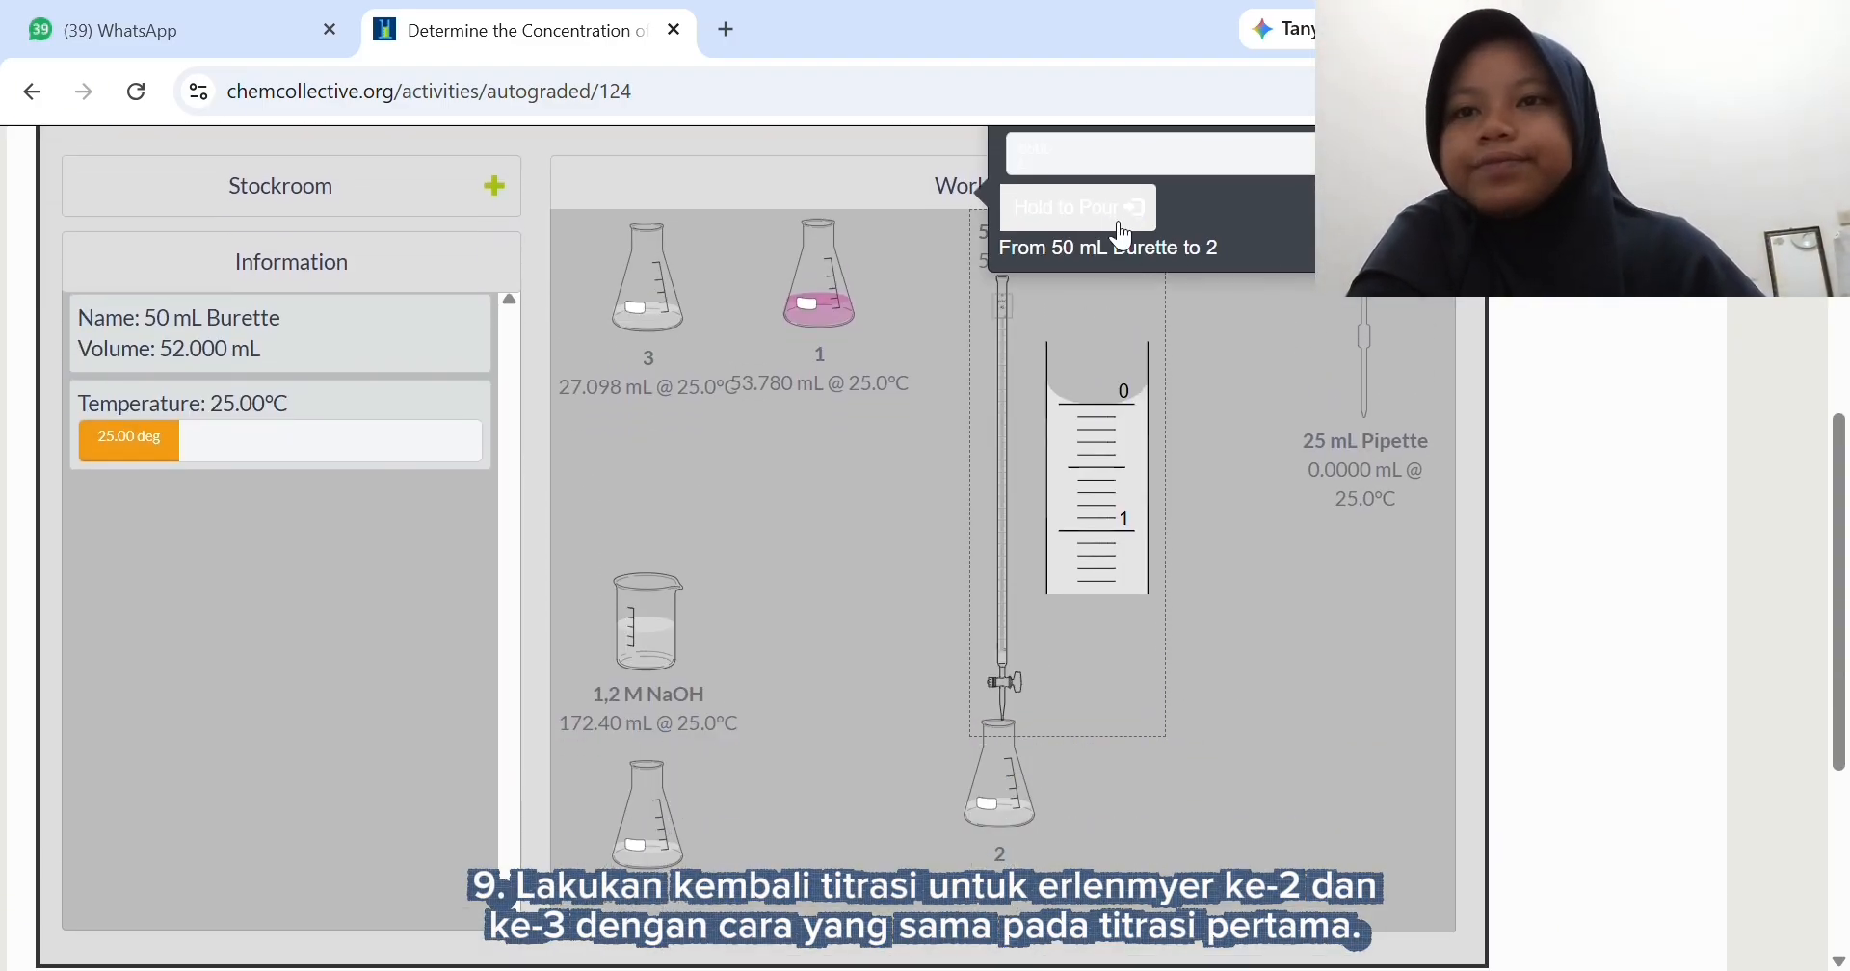
- Titrate flask 2 with small portions of NaOH from the burette, bringing the flask's volume to about 30.50 mL
click(1118, 224)
drag(1121, 228, 1118, 226)
drag(1843, 490, 1844, 498)
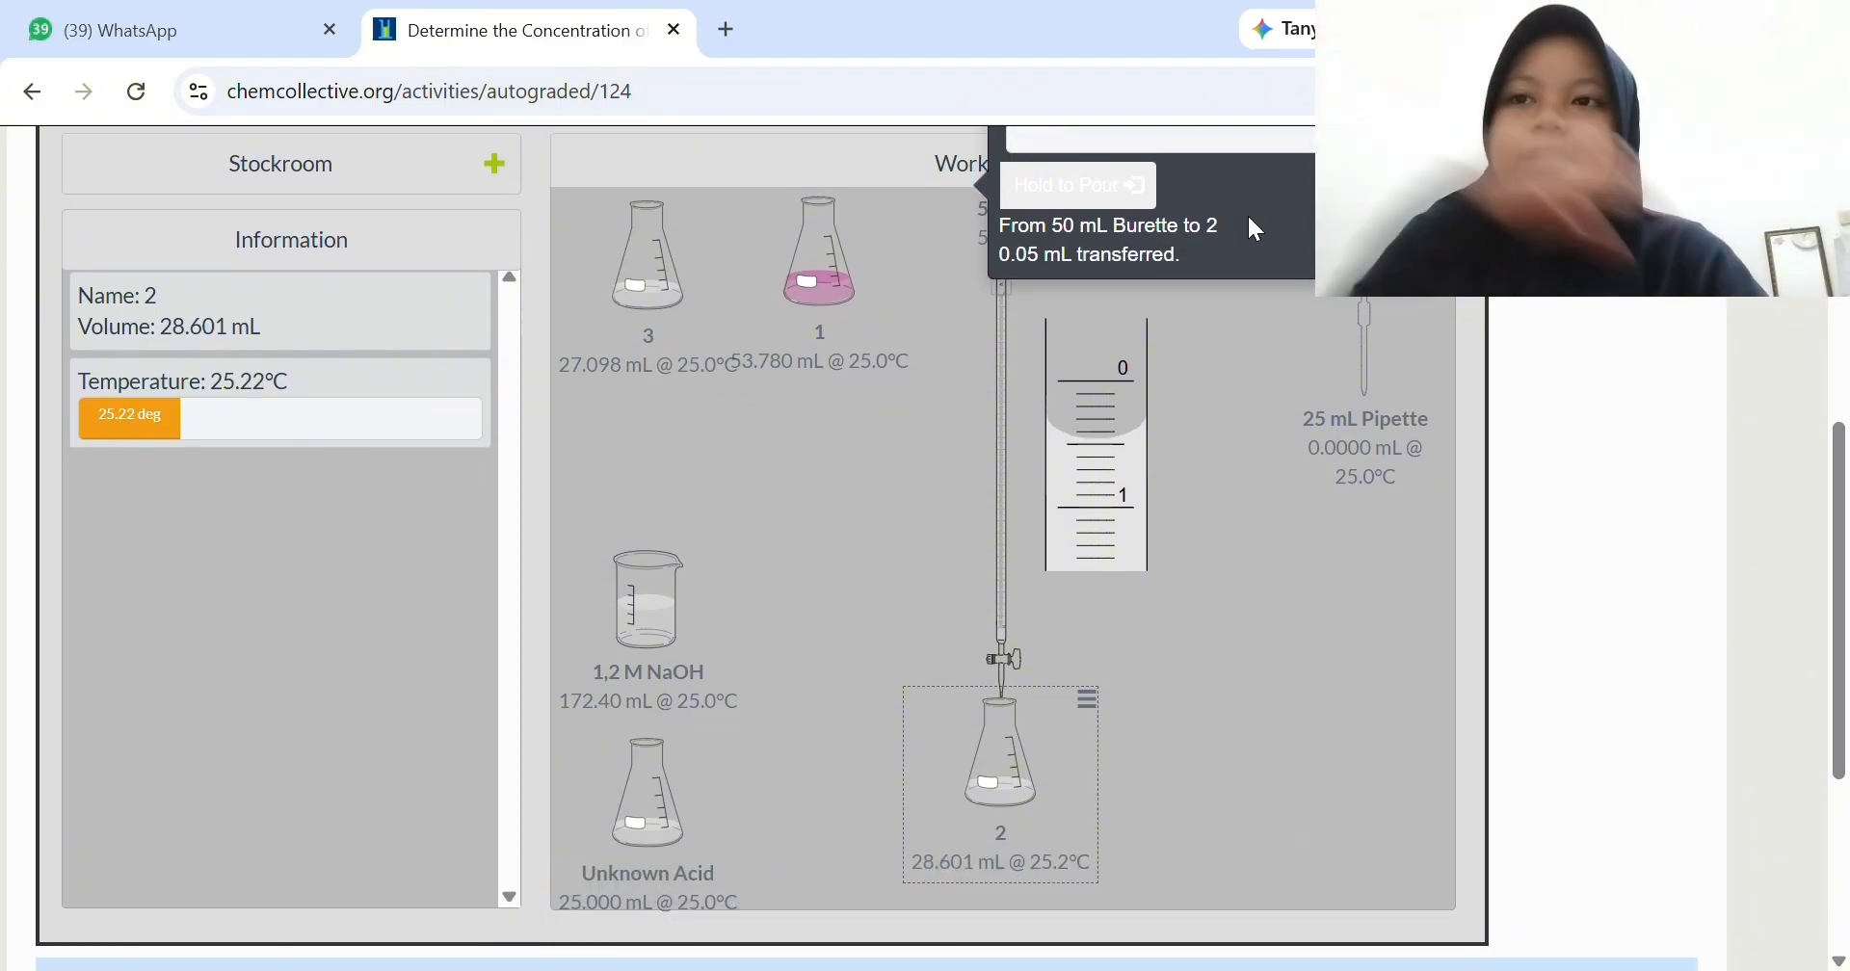
drag(1156, 199, 1103, 202)
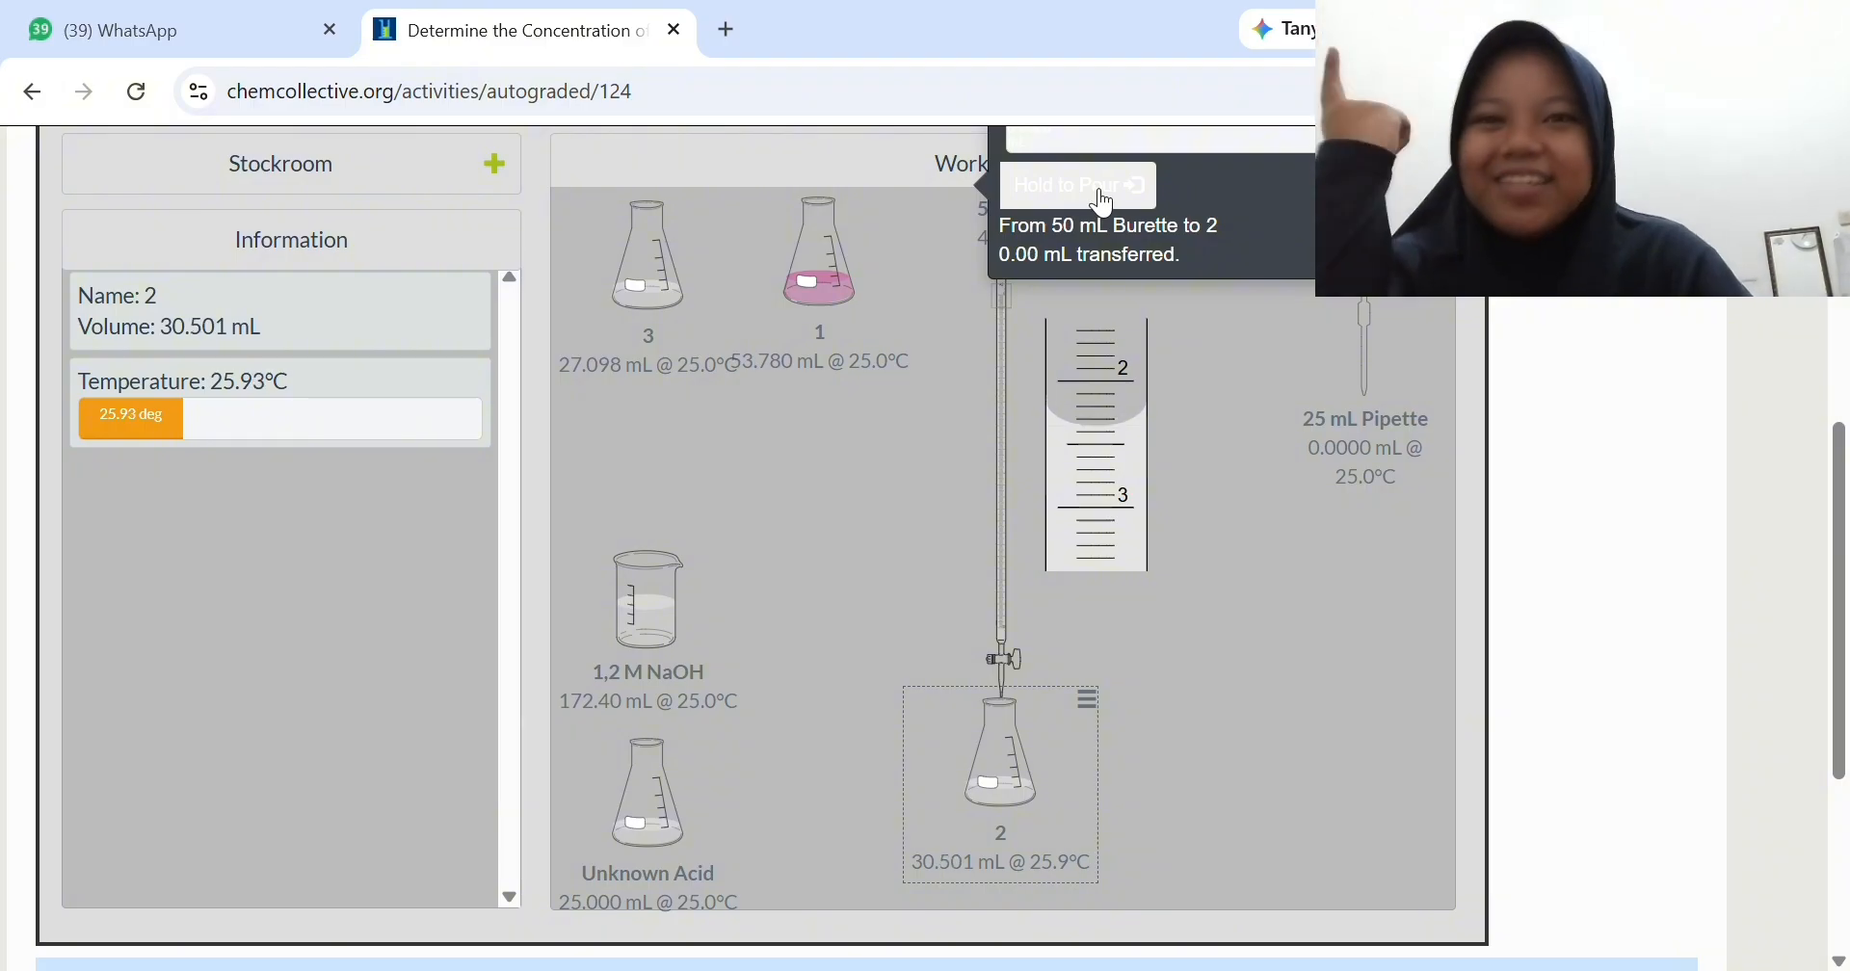
- Pour 20 mL of NaOH from the 50 mL Burette into flask 2 in Precise mode
scroll(1089, 187, up, 2)
click(1095, 207)
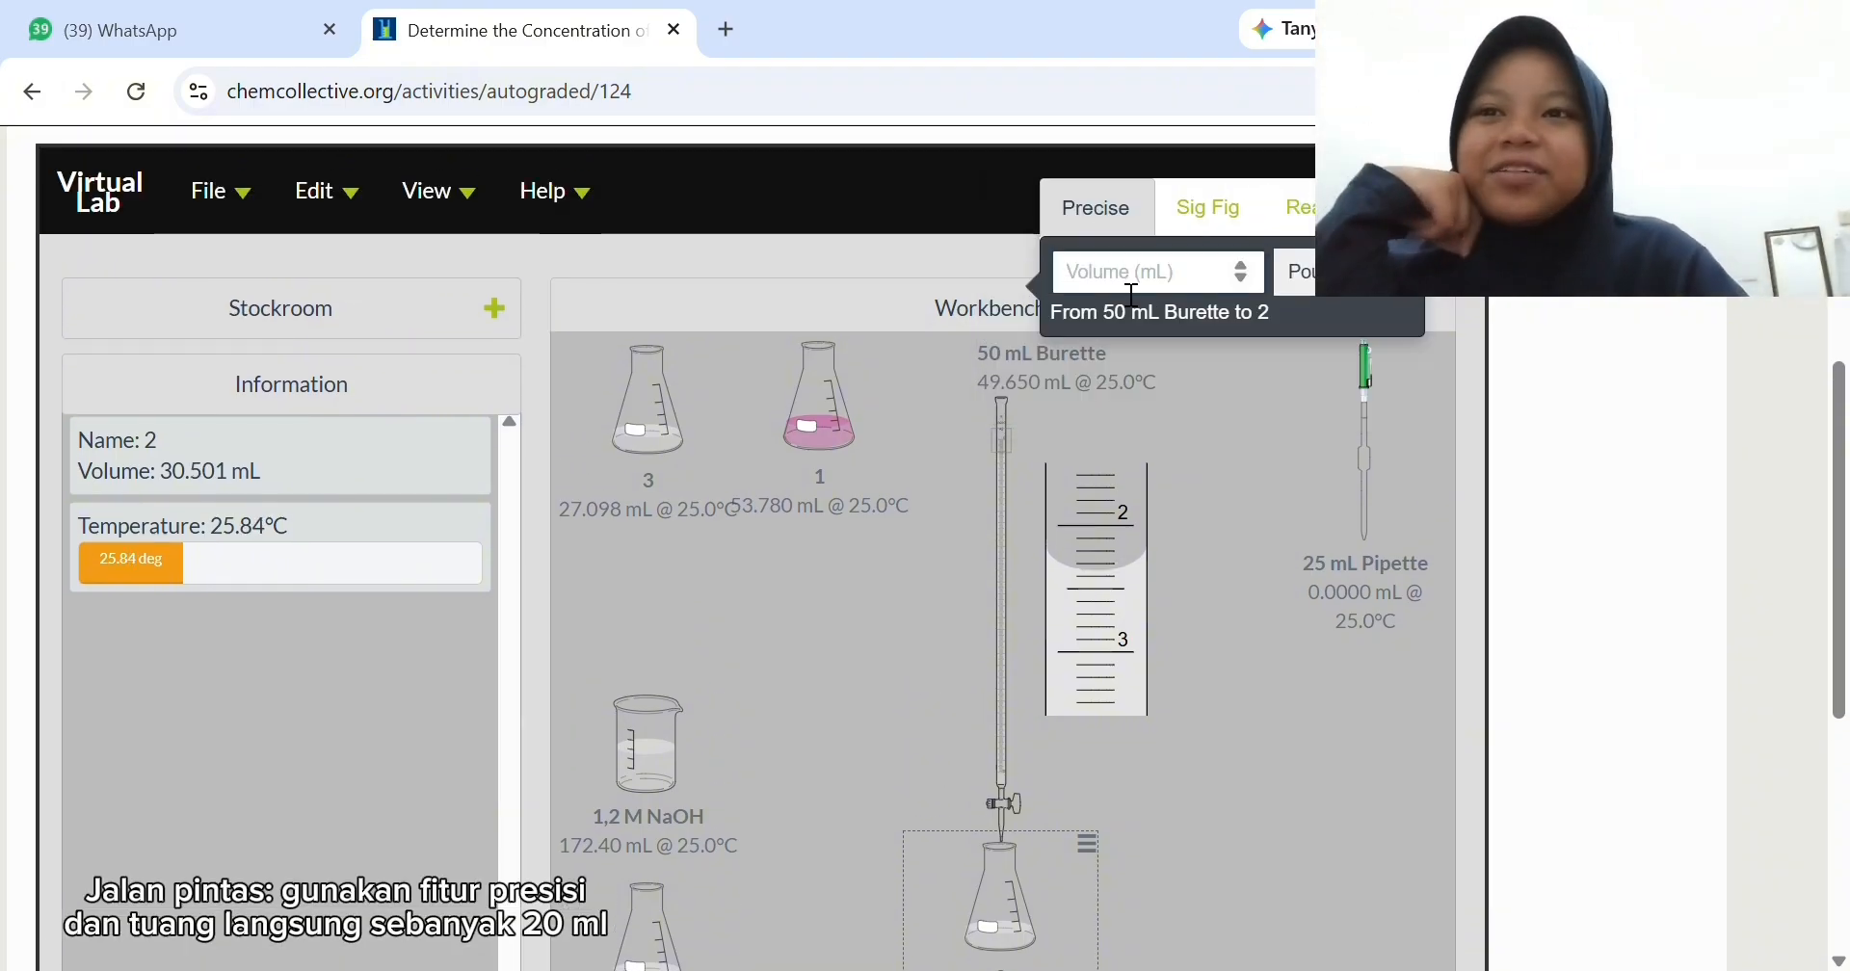
text(20)
key(Return)
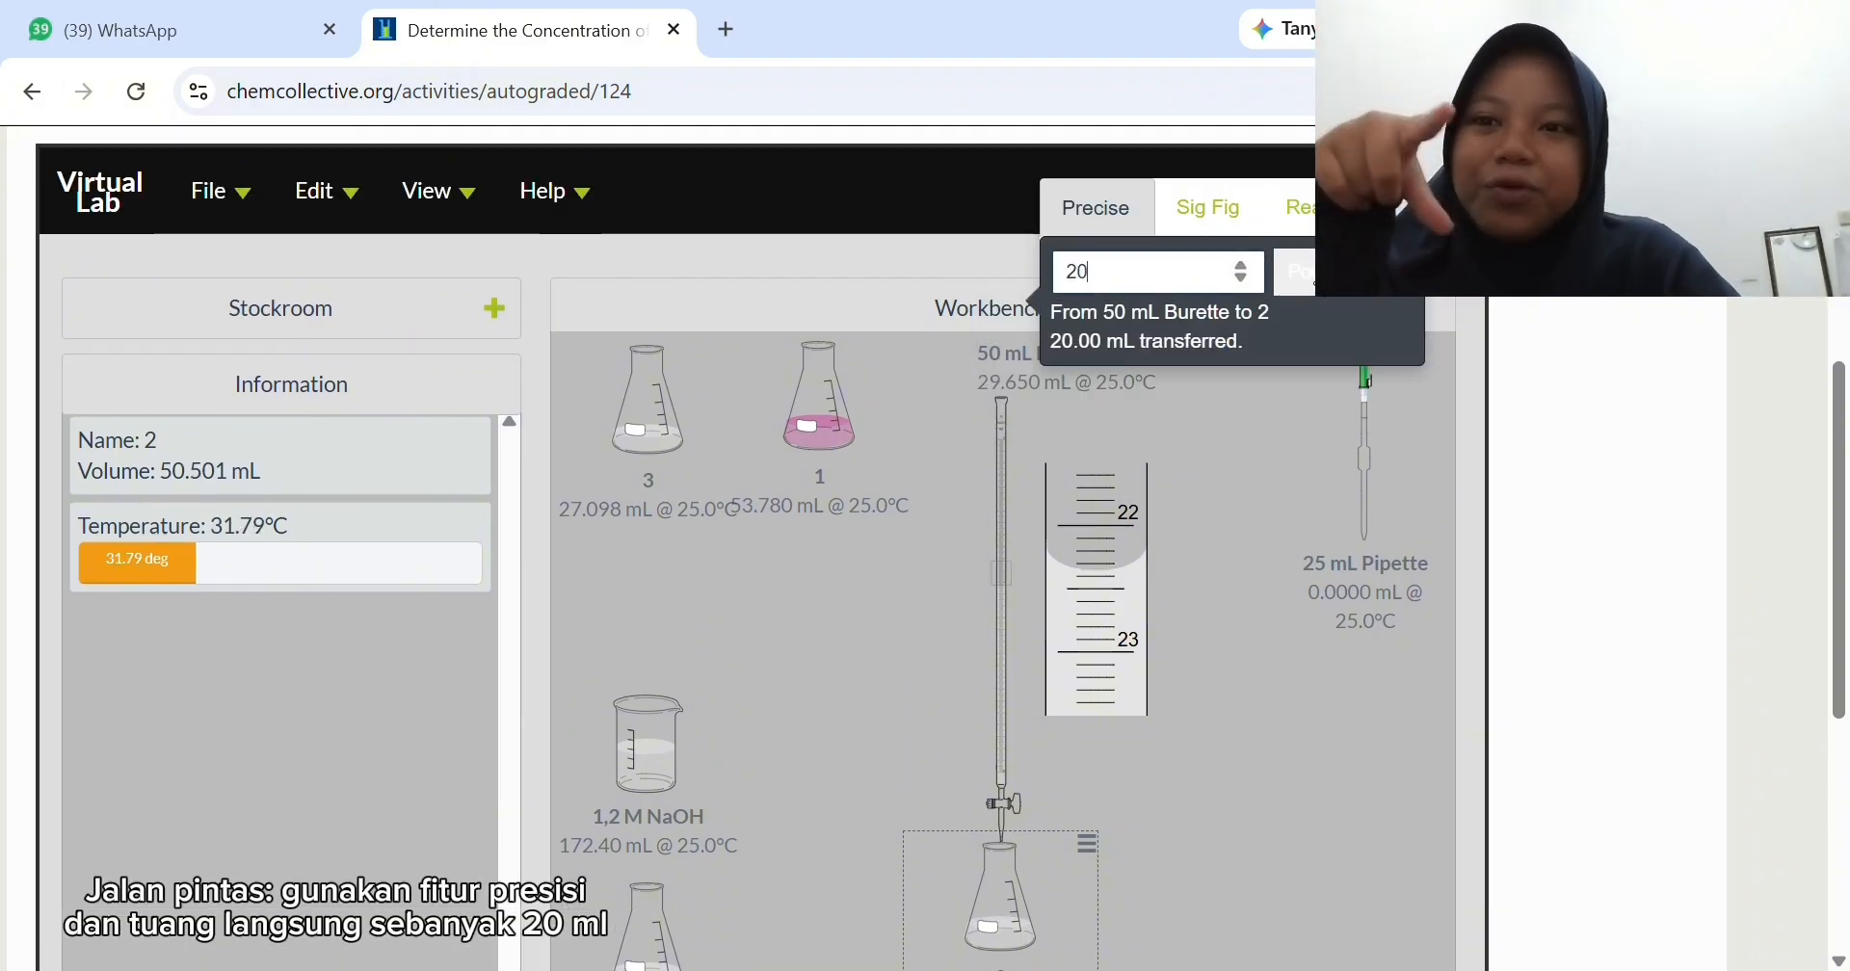
- Titrate flask 2 with small Realistic-mode portions of NaOH until it turns pink, bringing the flask's volume to about 53.70 mL
click(1296, 207)
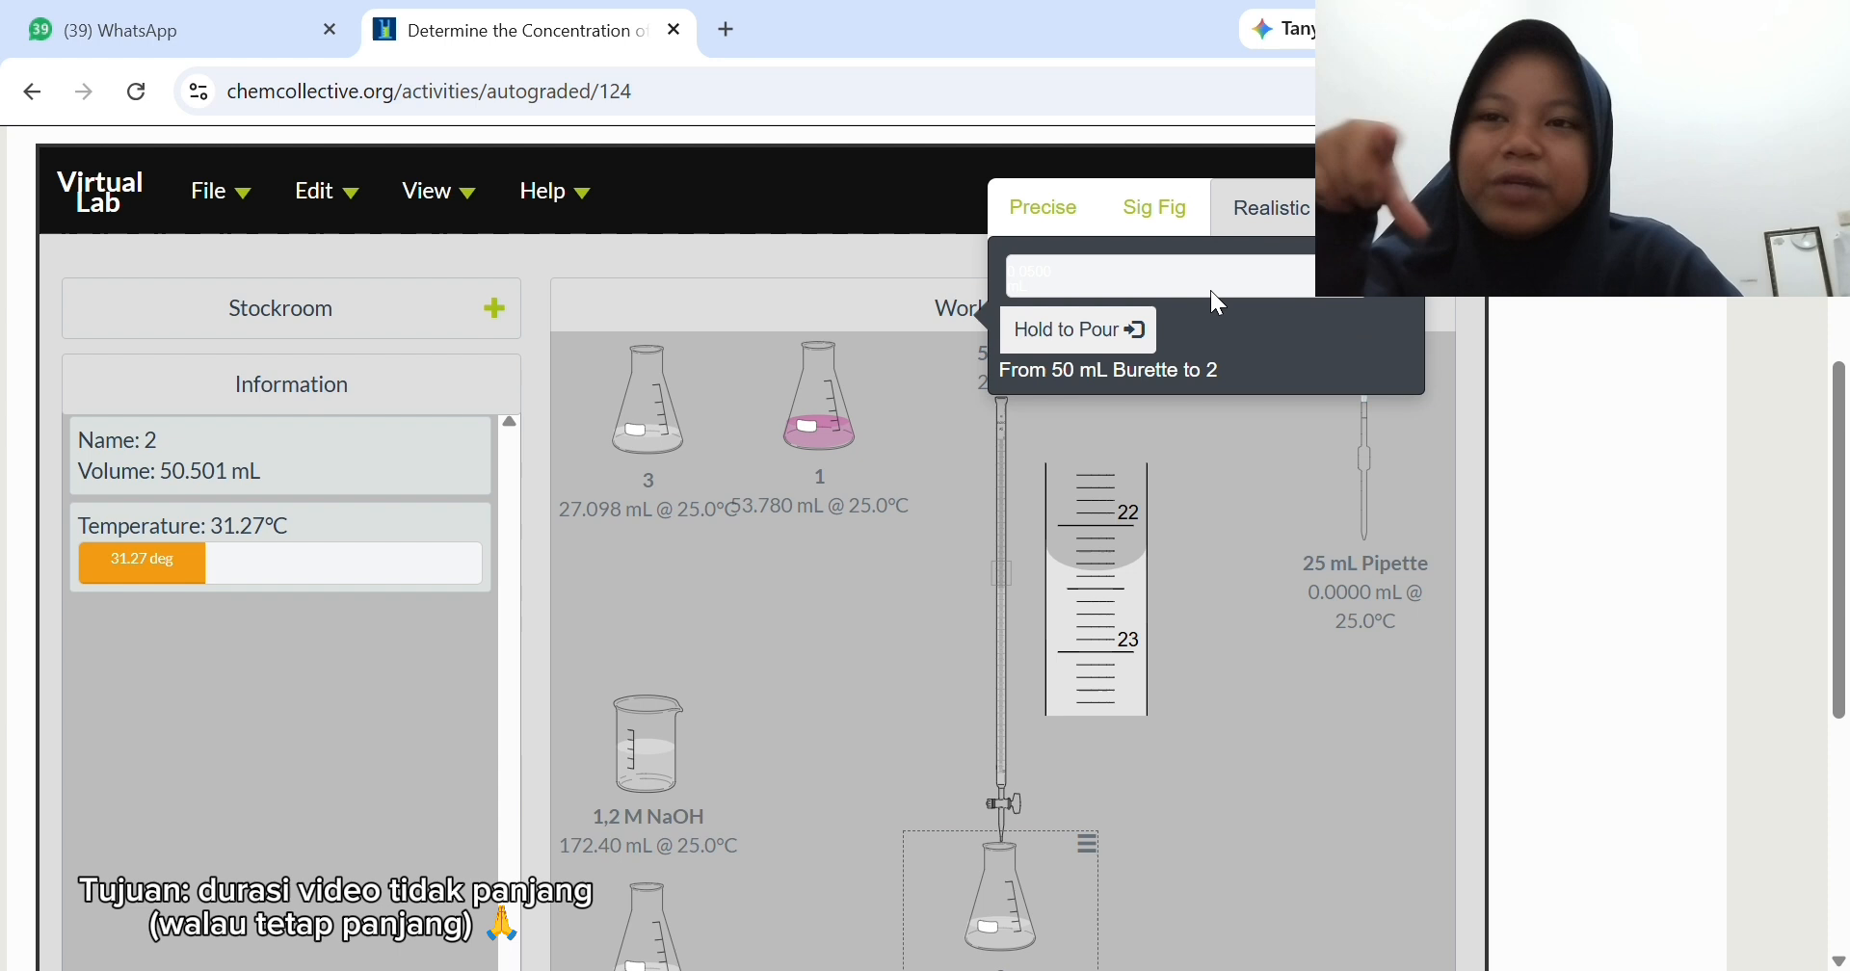
click(1110, 318)
scroll(1096, 314, down, 2)
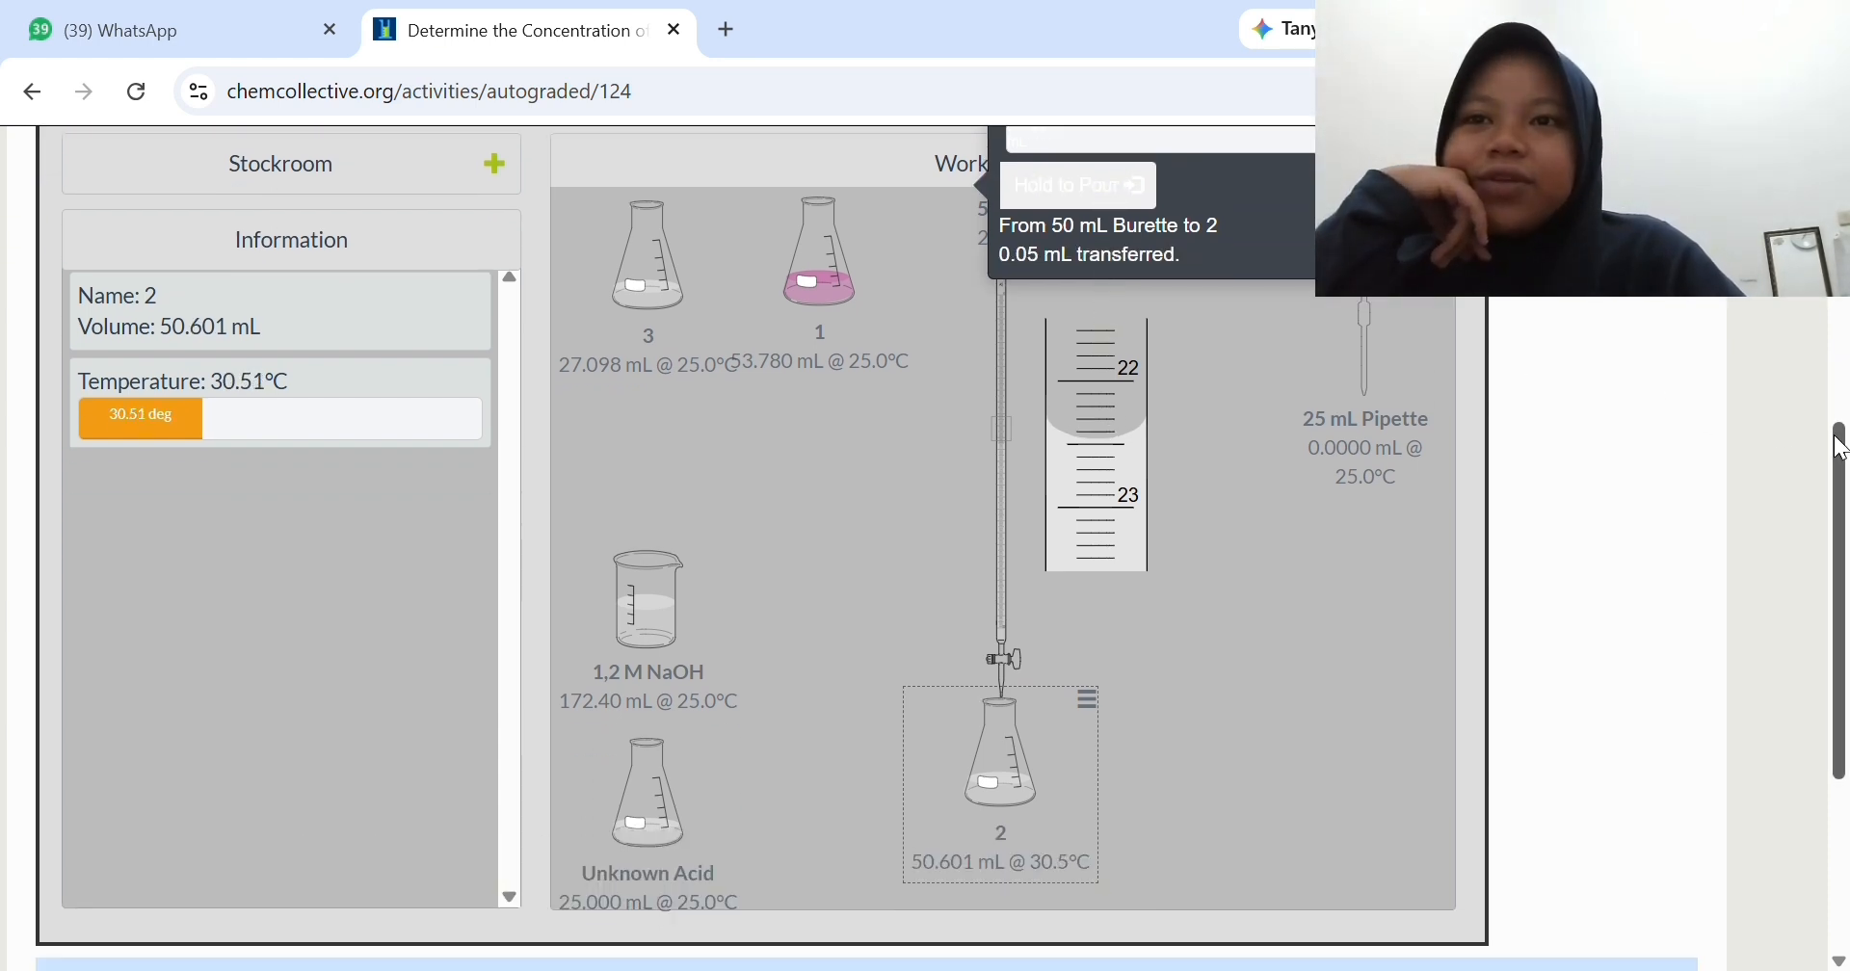
drag(1840, 448, 1840, 457)
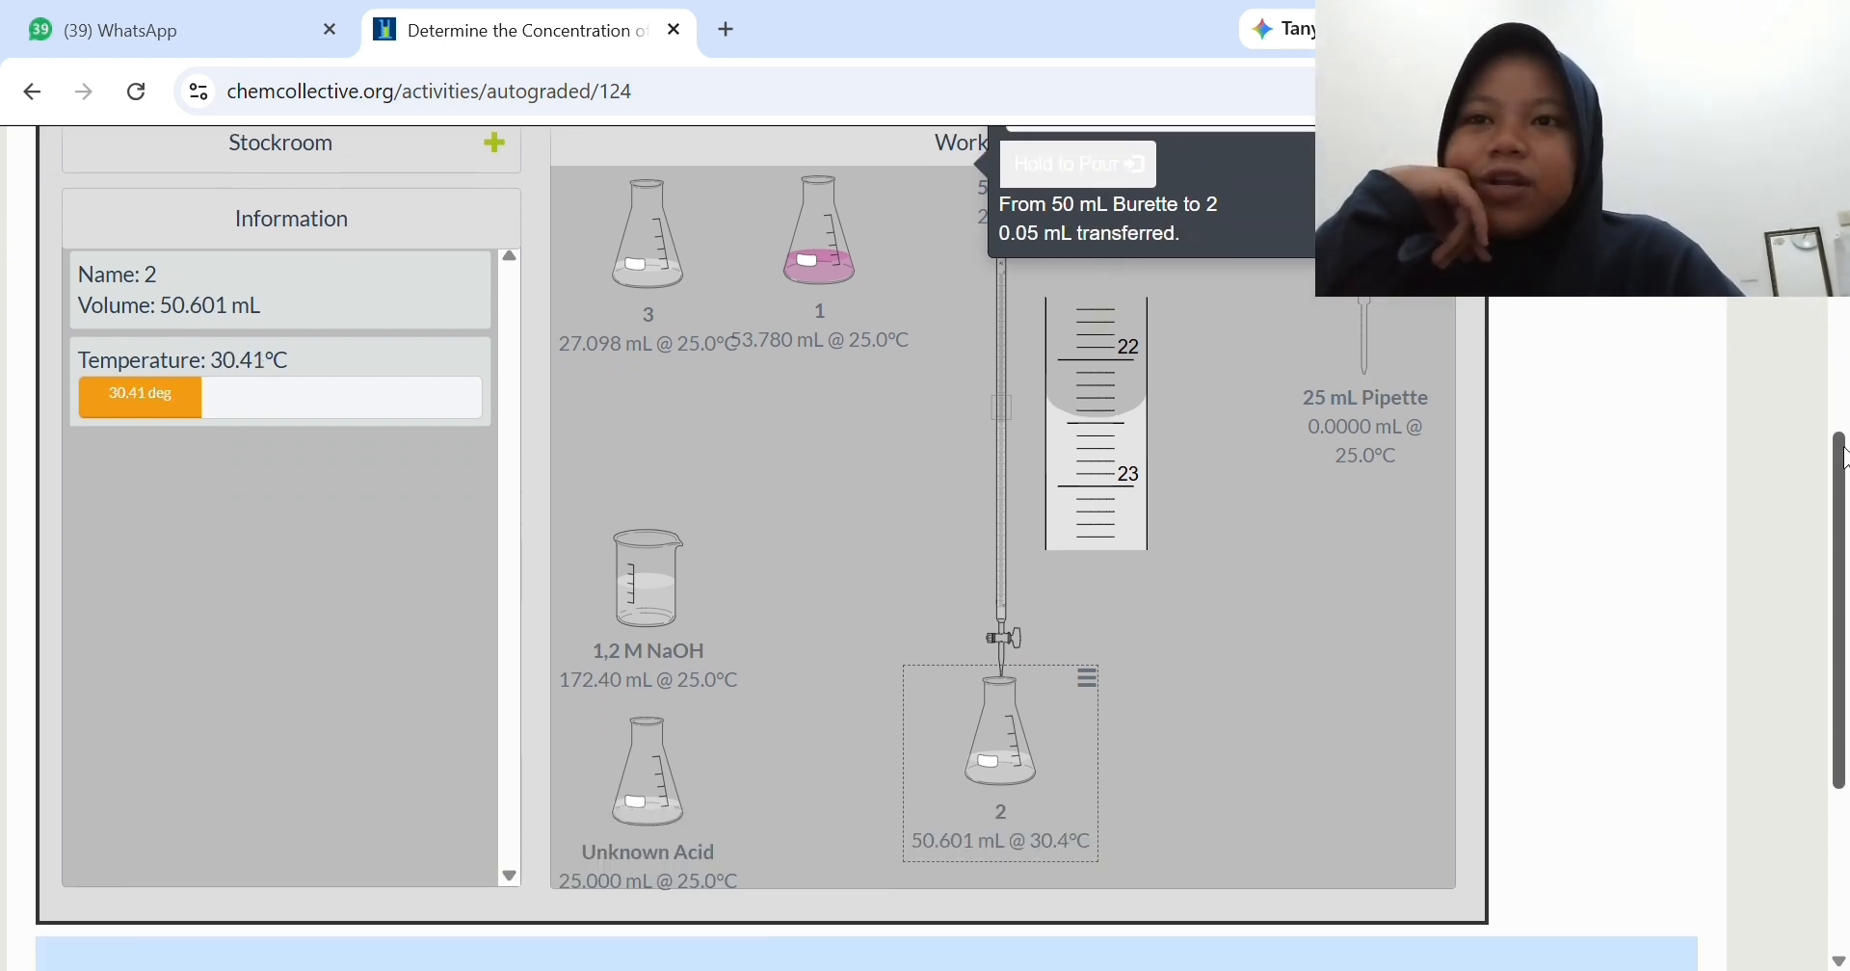
click(1112, 164)
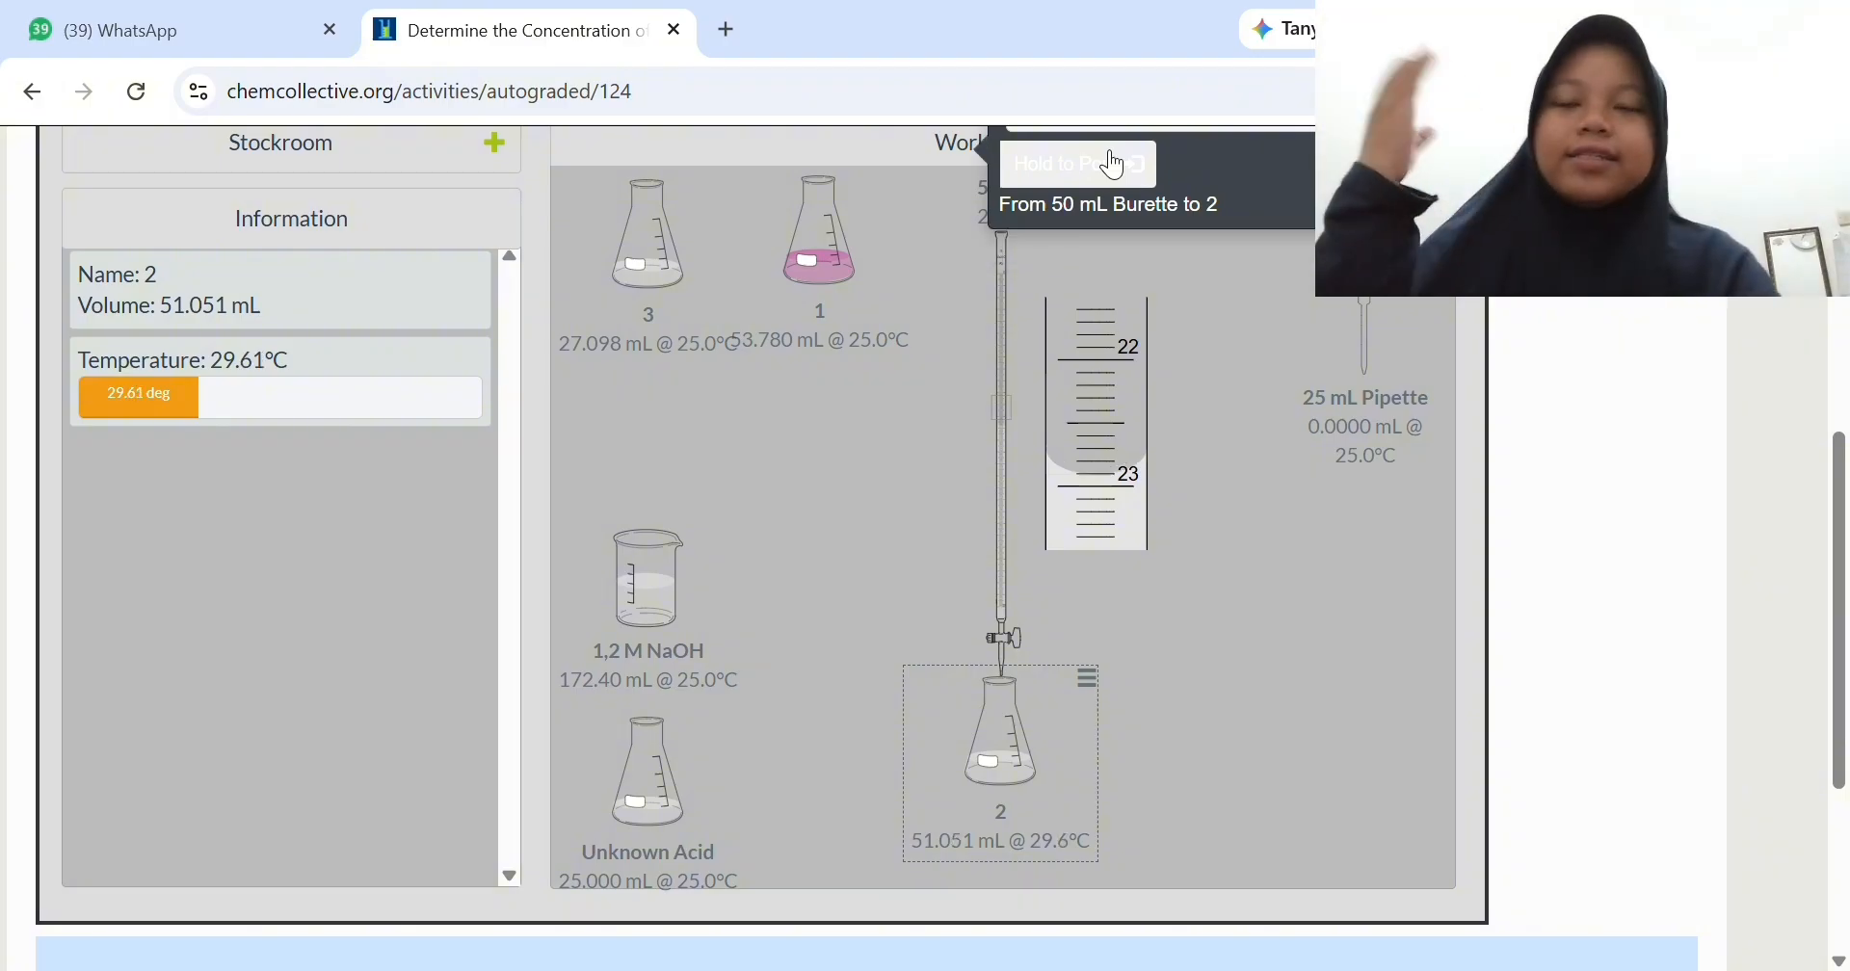
click(1112, 164)
click(1111, 163)
click(1112, 164)
click(1111, 164)
click(1112, 164)
click(1112, 163)
click(1113, 163)
click(1112, 163)
click(1113, 164)
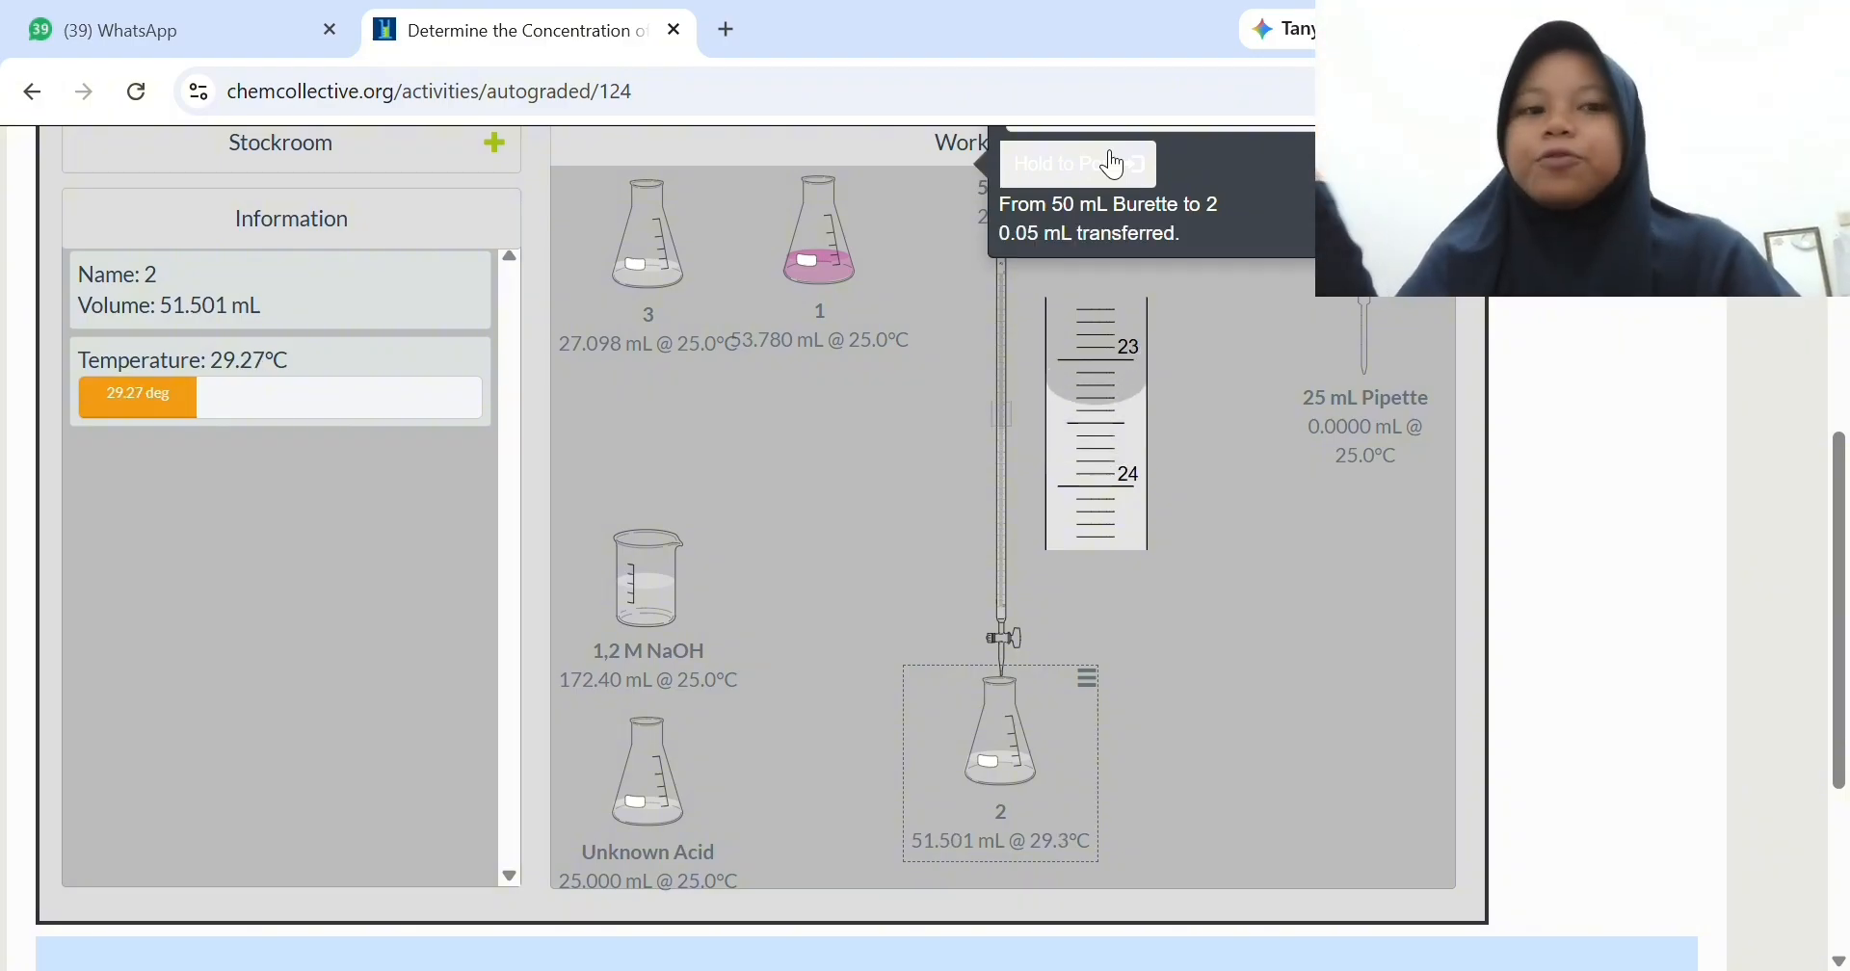
click(1113, 164)
click(1113, 164)
click(1113, 164)
click(1113, 164)
click(1113, 164)
click(1113, 164)
click(1113, 164)
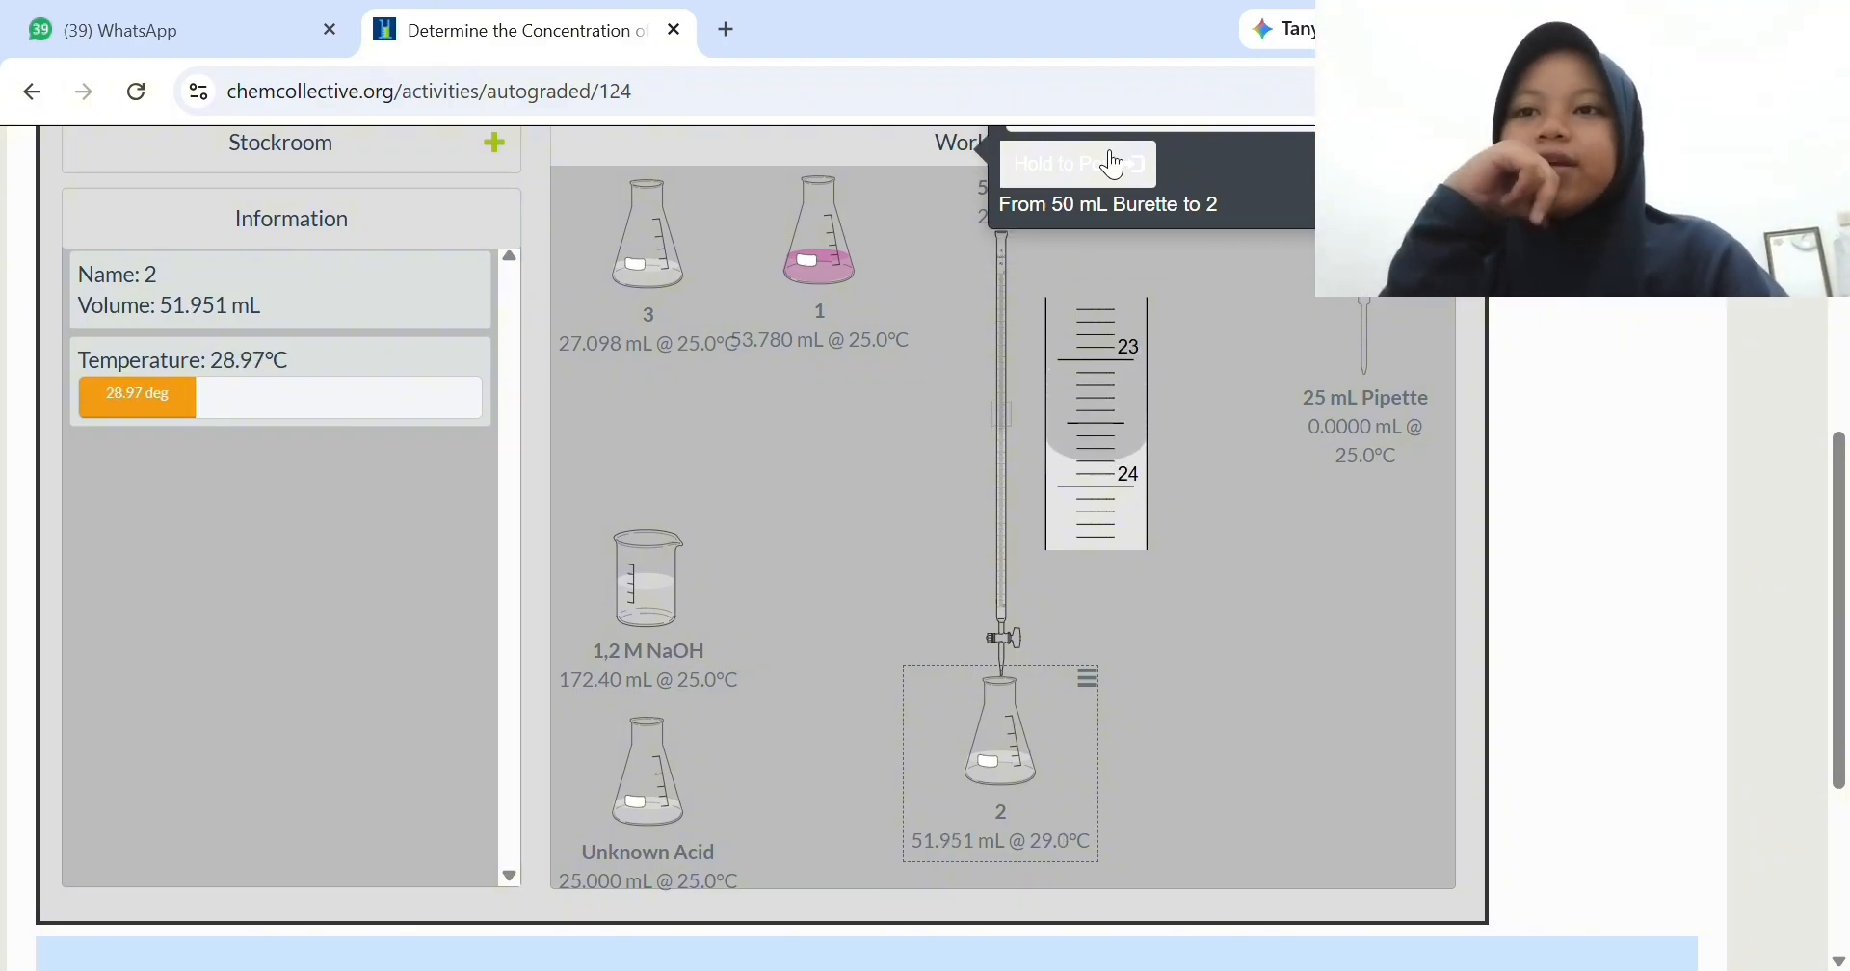
click(1113, 164)
click(1112, 164)
click(1113, 164)
click(1112, 164)
click(1113, 164)
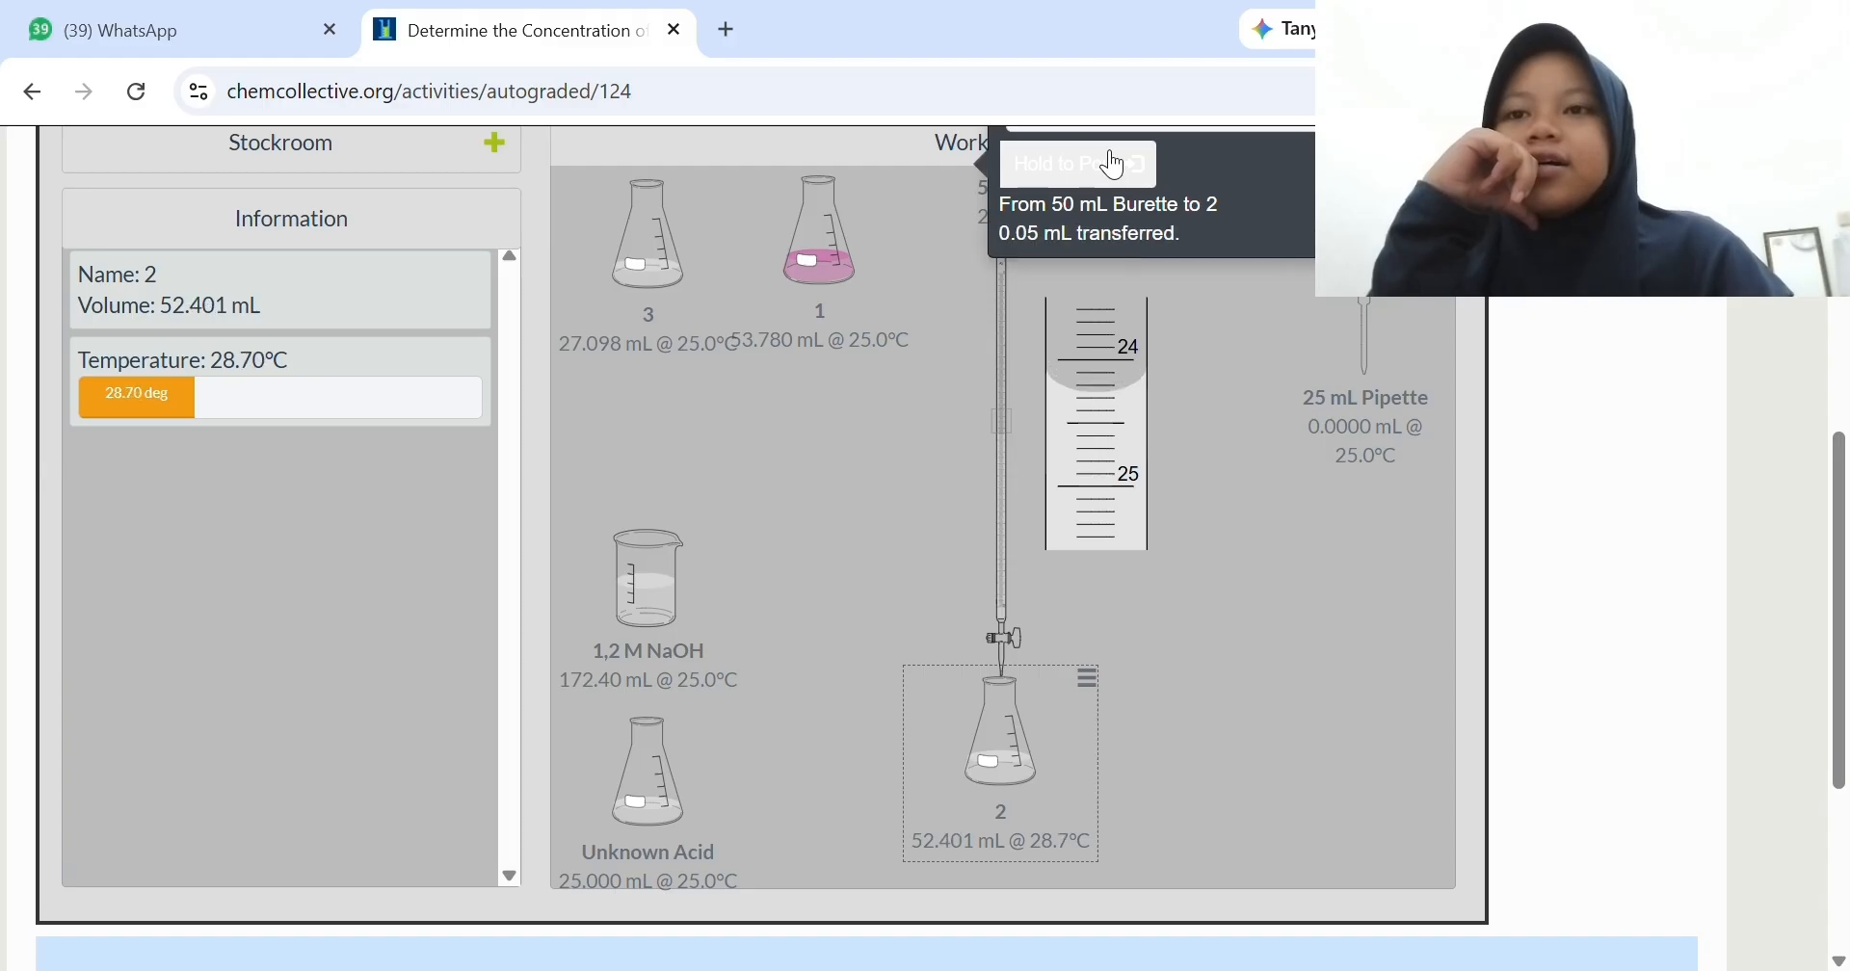
click(1115, 164)
click(1115, 163)
click(1115, 164)
click(1116, 164)
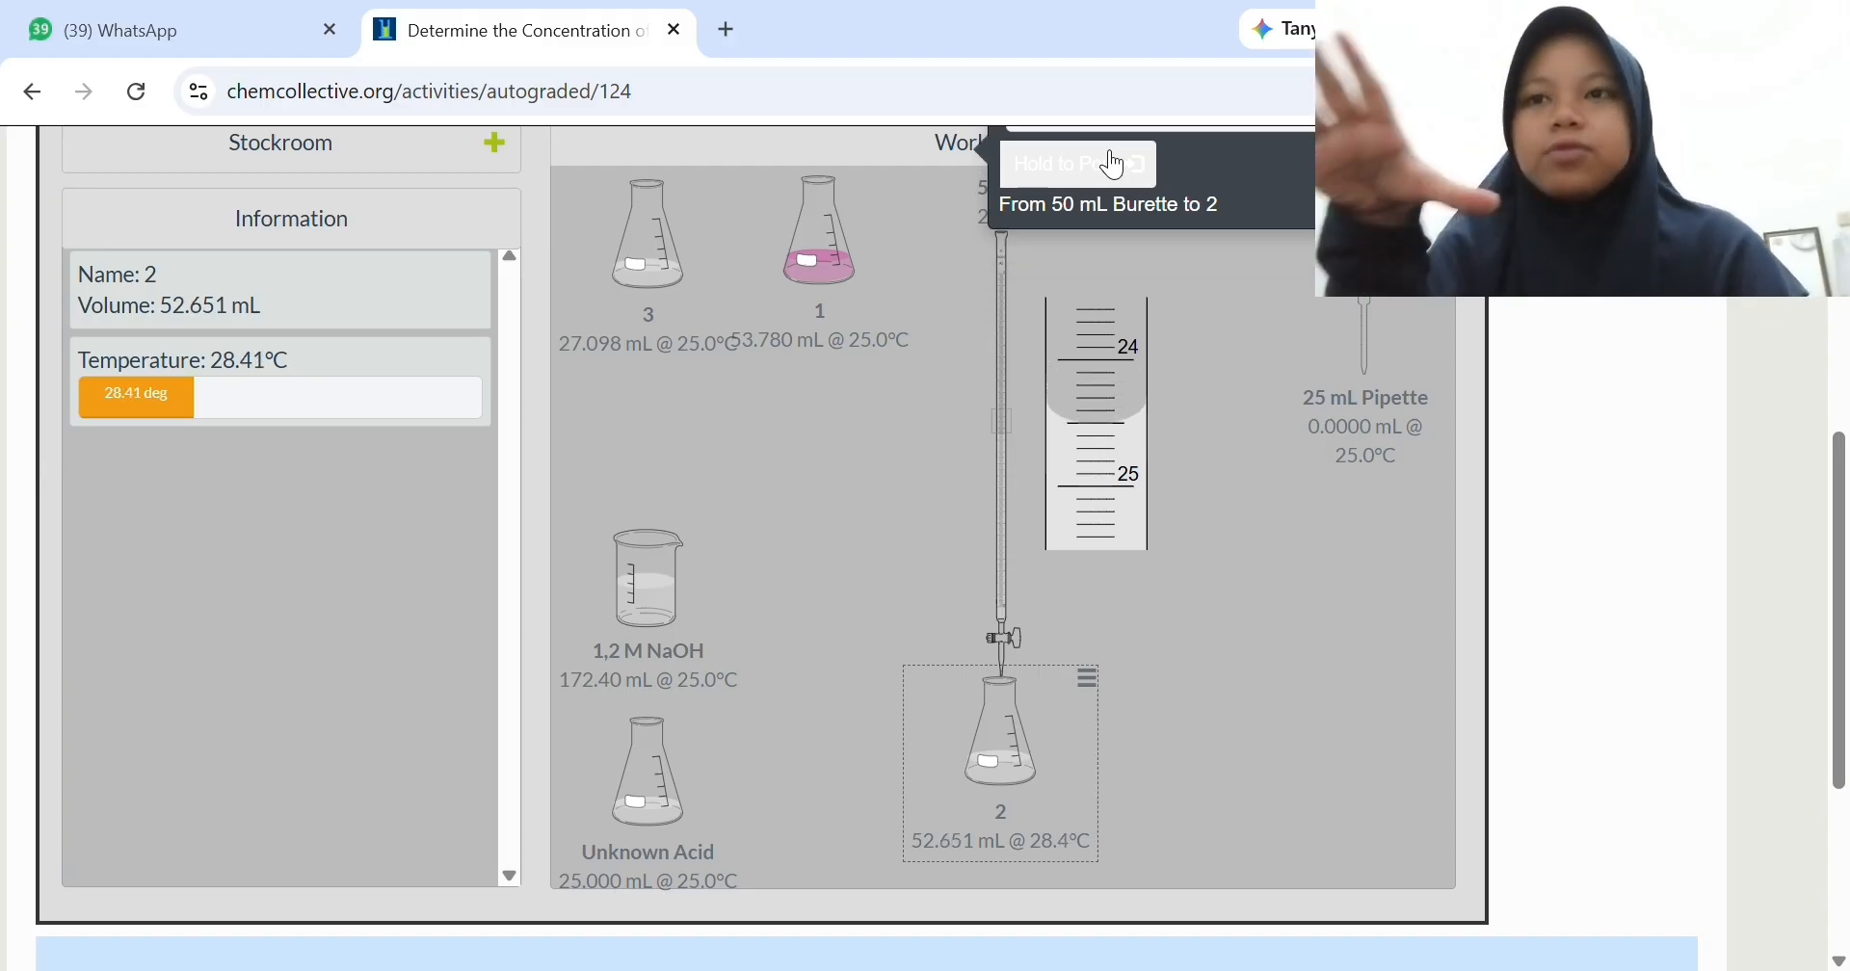
click(1116, 164)
click(1118, 164)
click(1117, 164)
click(1122, 164)
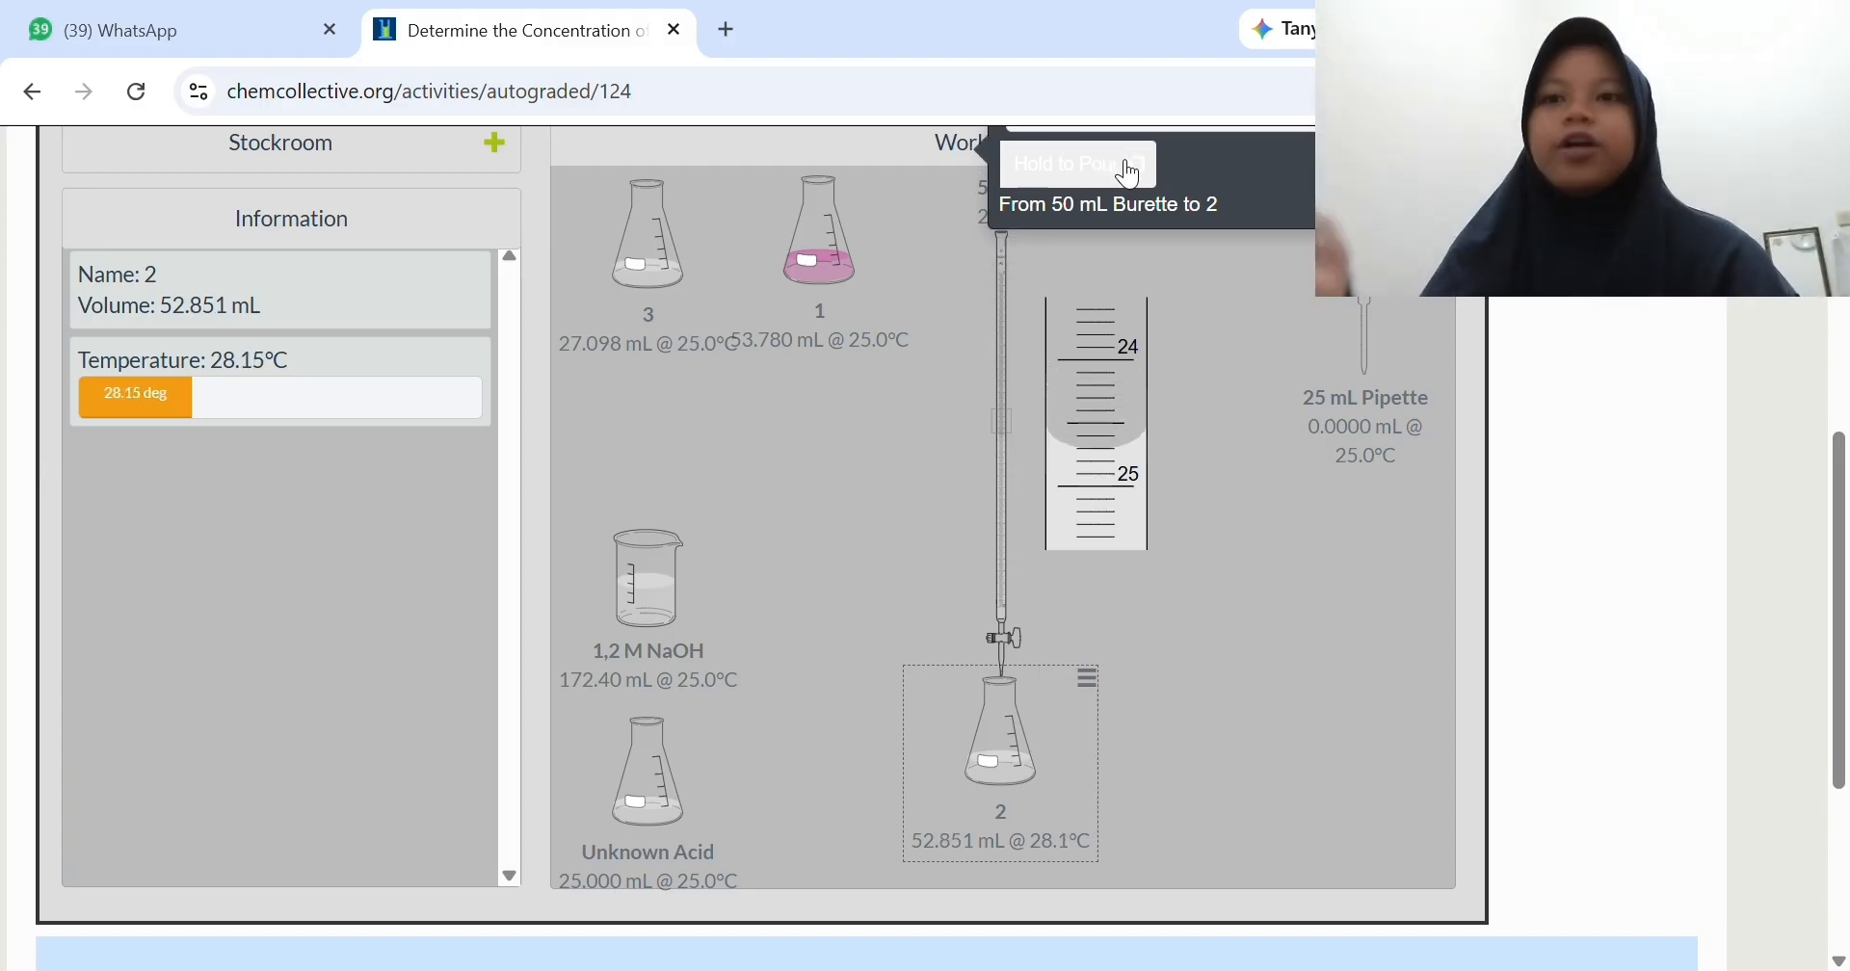
click(1127, 170)
click(1130, 173)
click(1130, 173)
click(1130, 173)
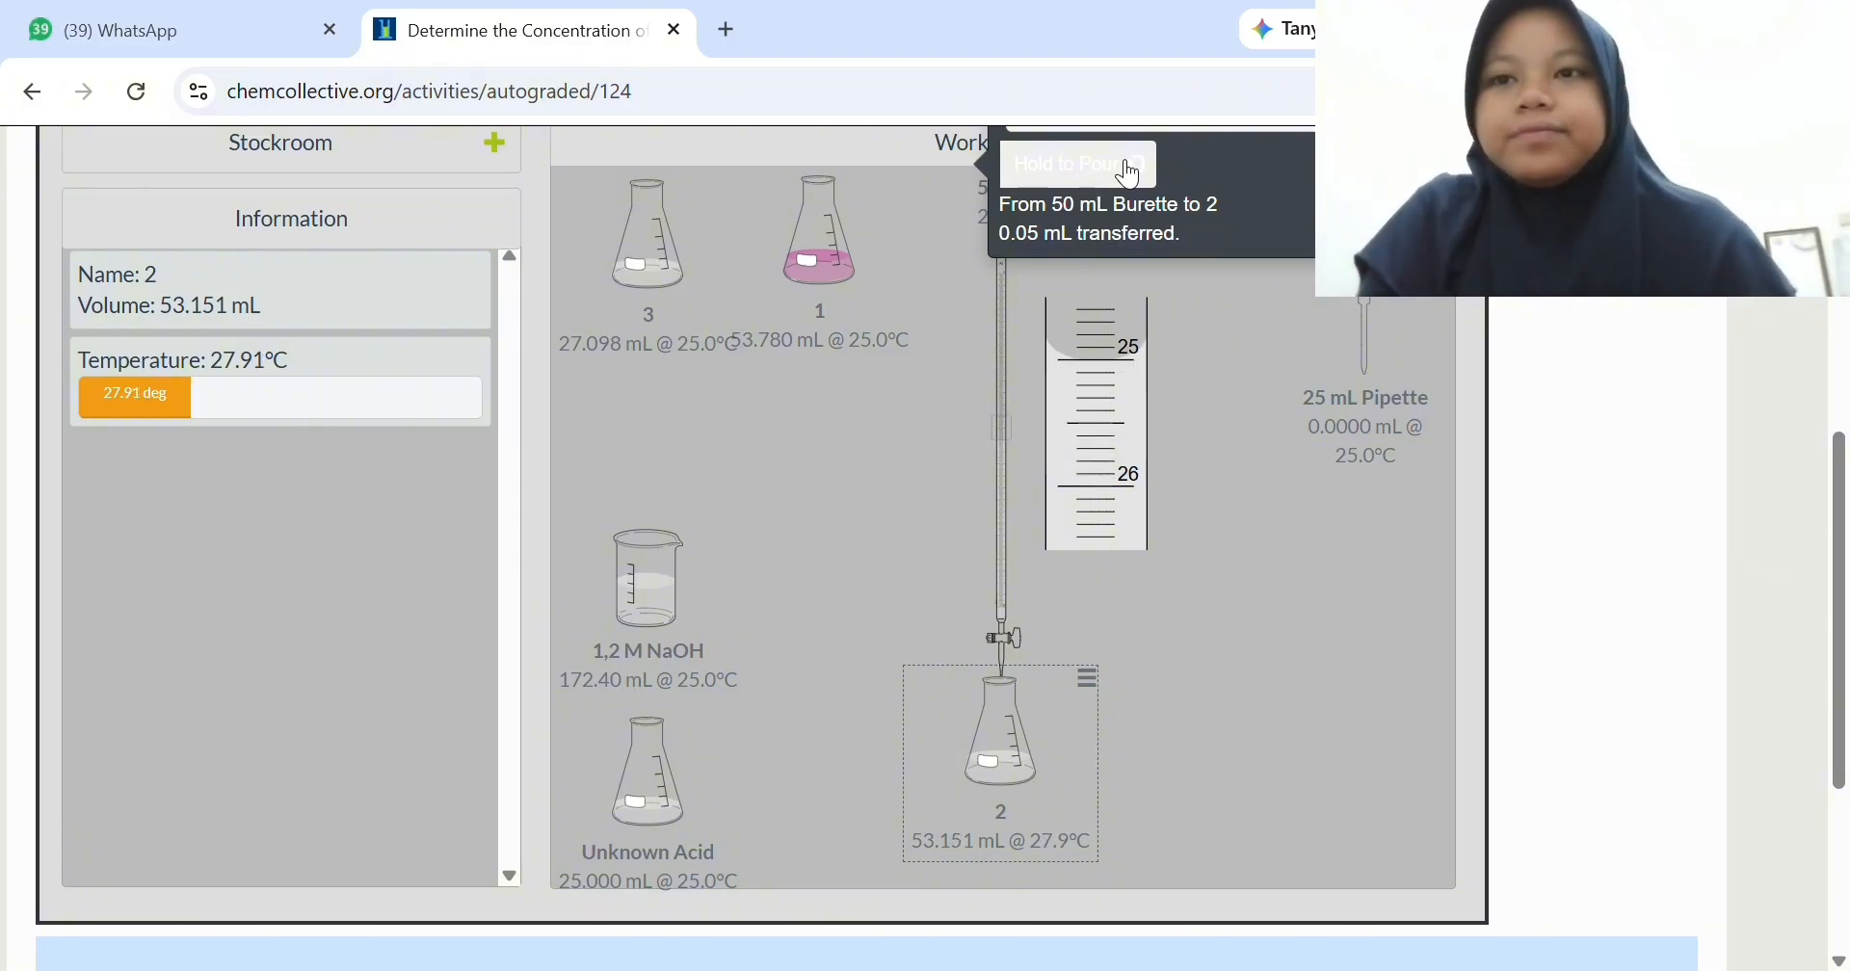
click(1130, 174)
click(1130, 173)
click(1130, 173)
click(1130, 174)
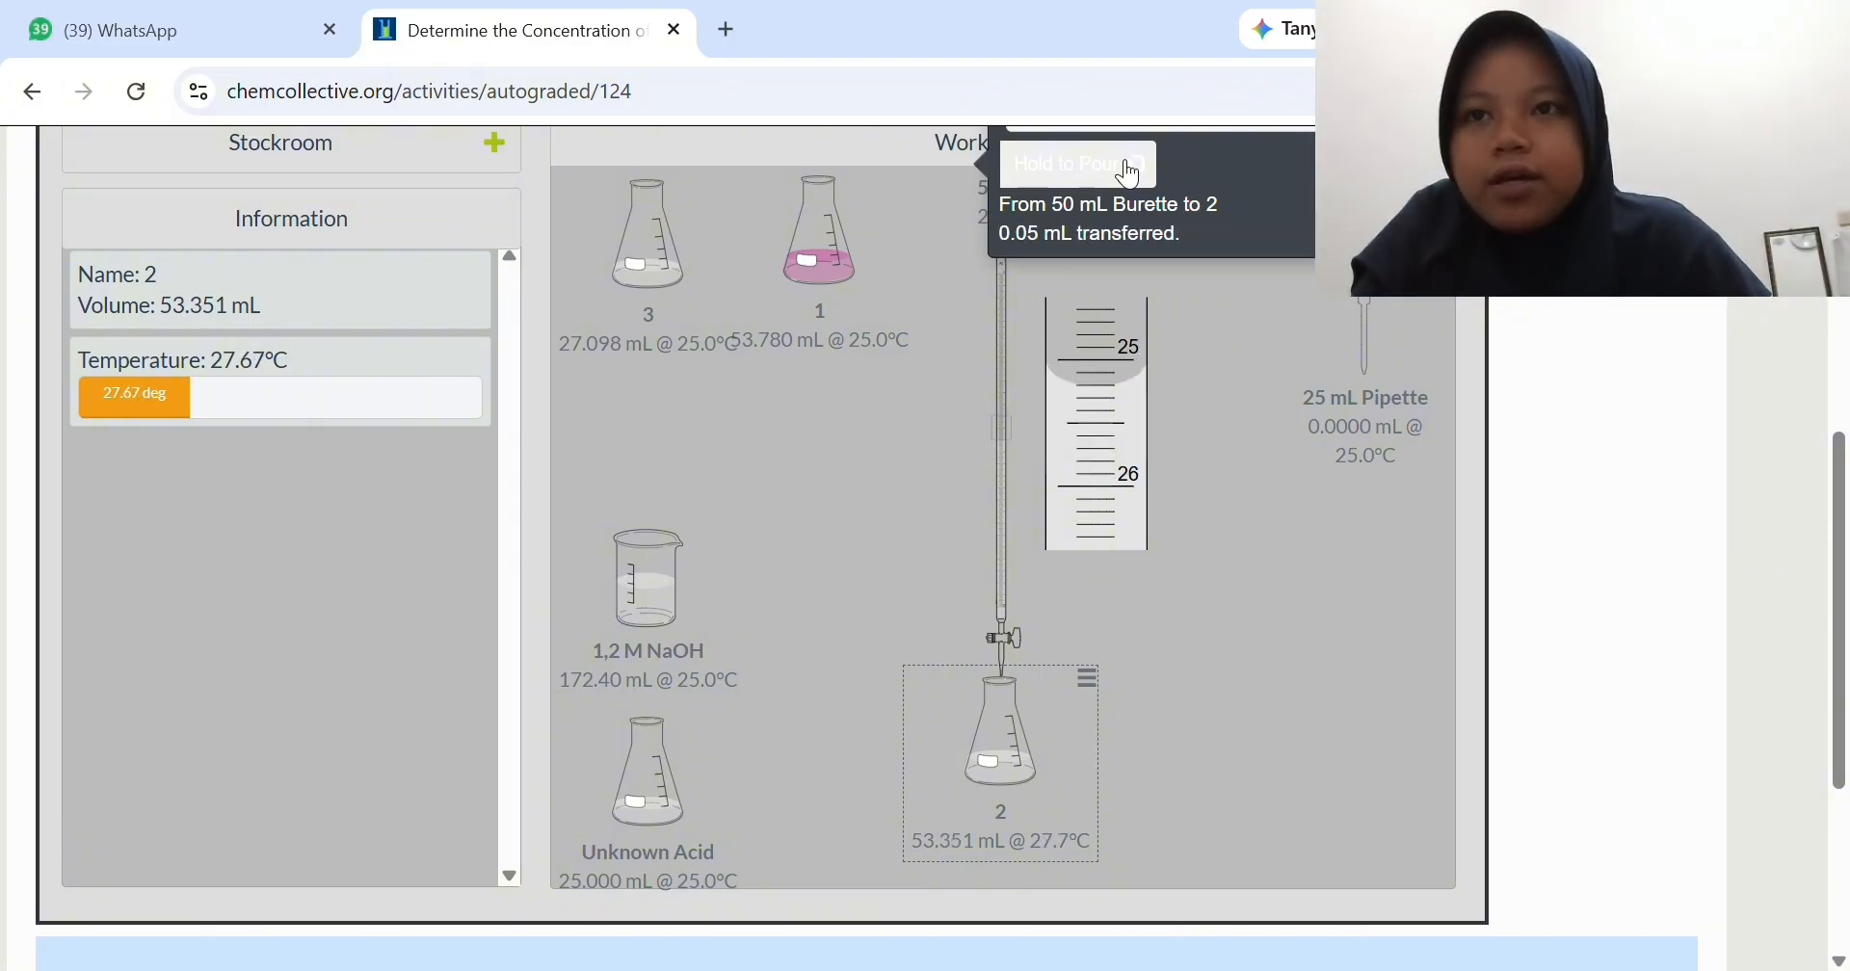
click(1131, 174)
click(1130, 173)
click(1130, 174)
click(1130, 173)
click(1130, 174)
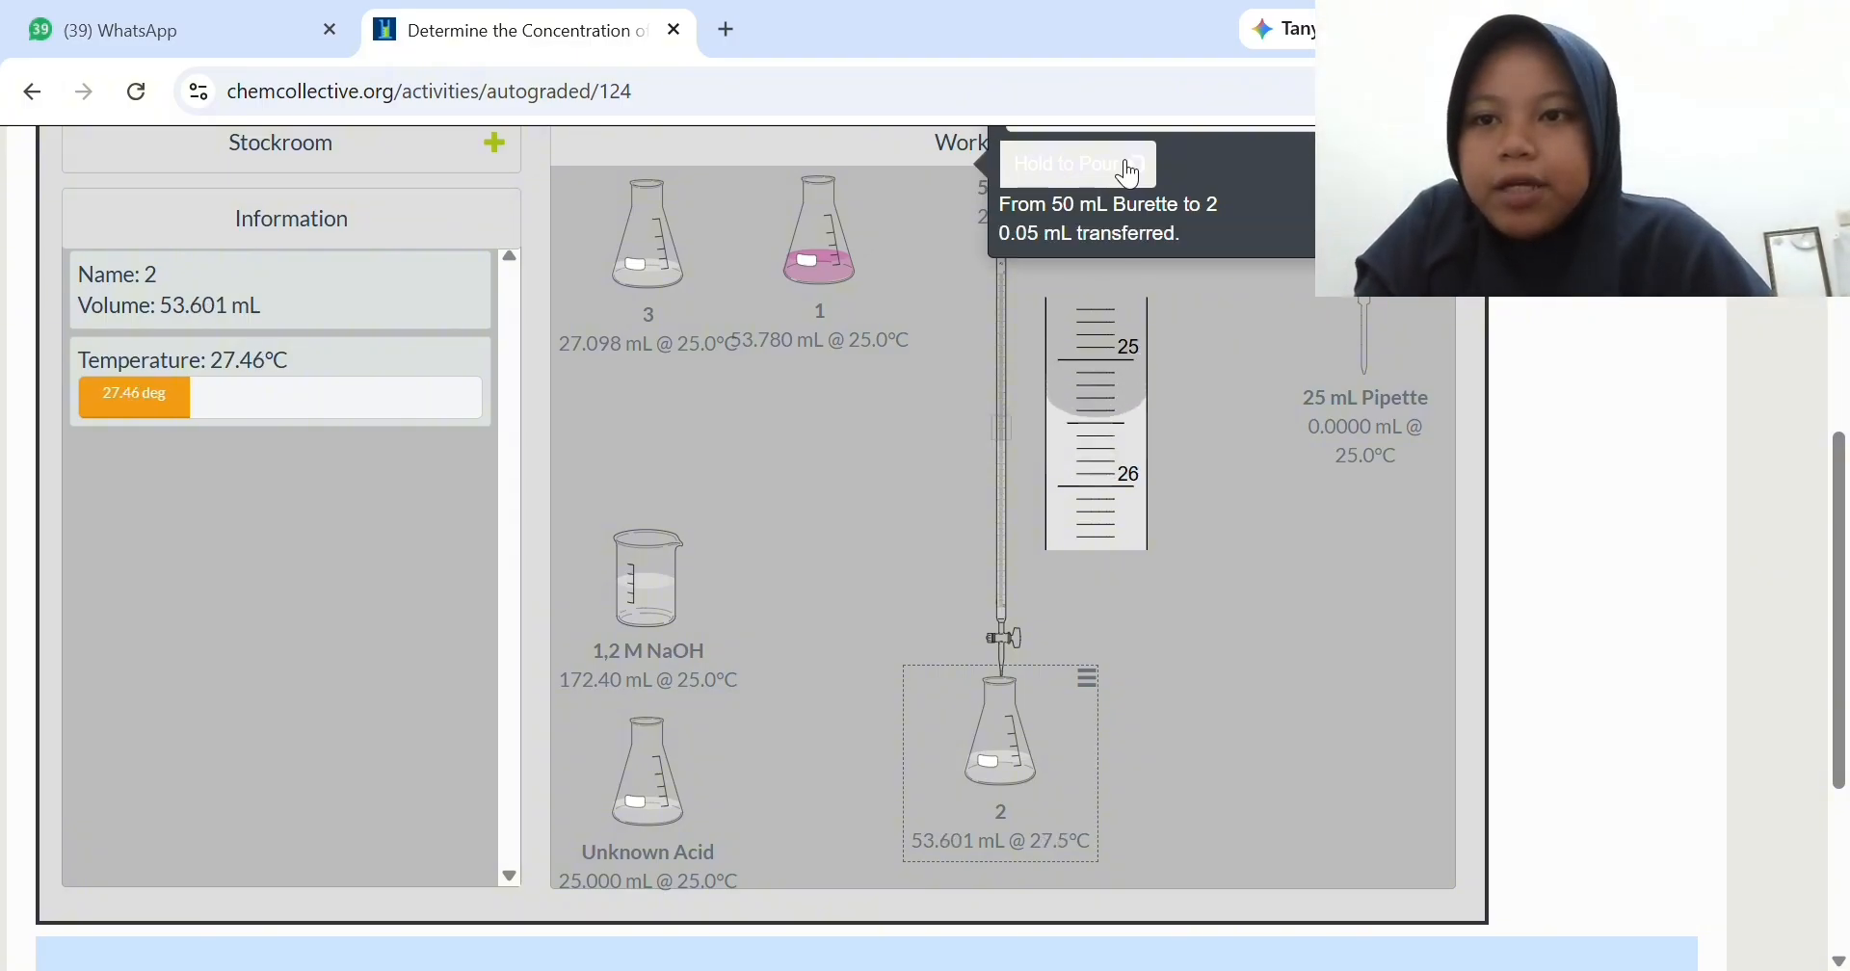
click(1130, 173)
click(1130, 173)
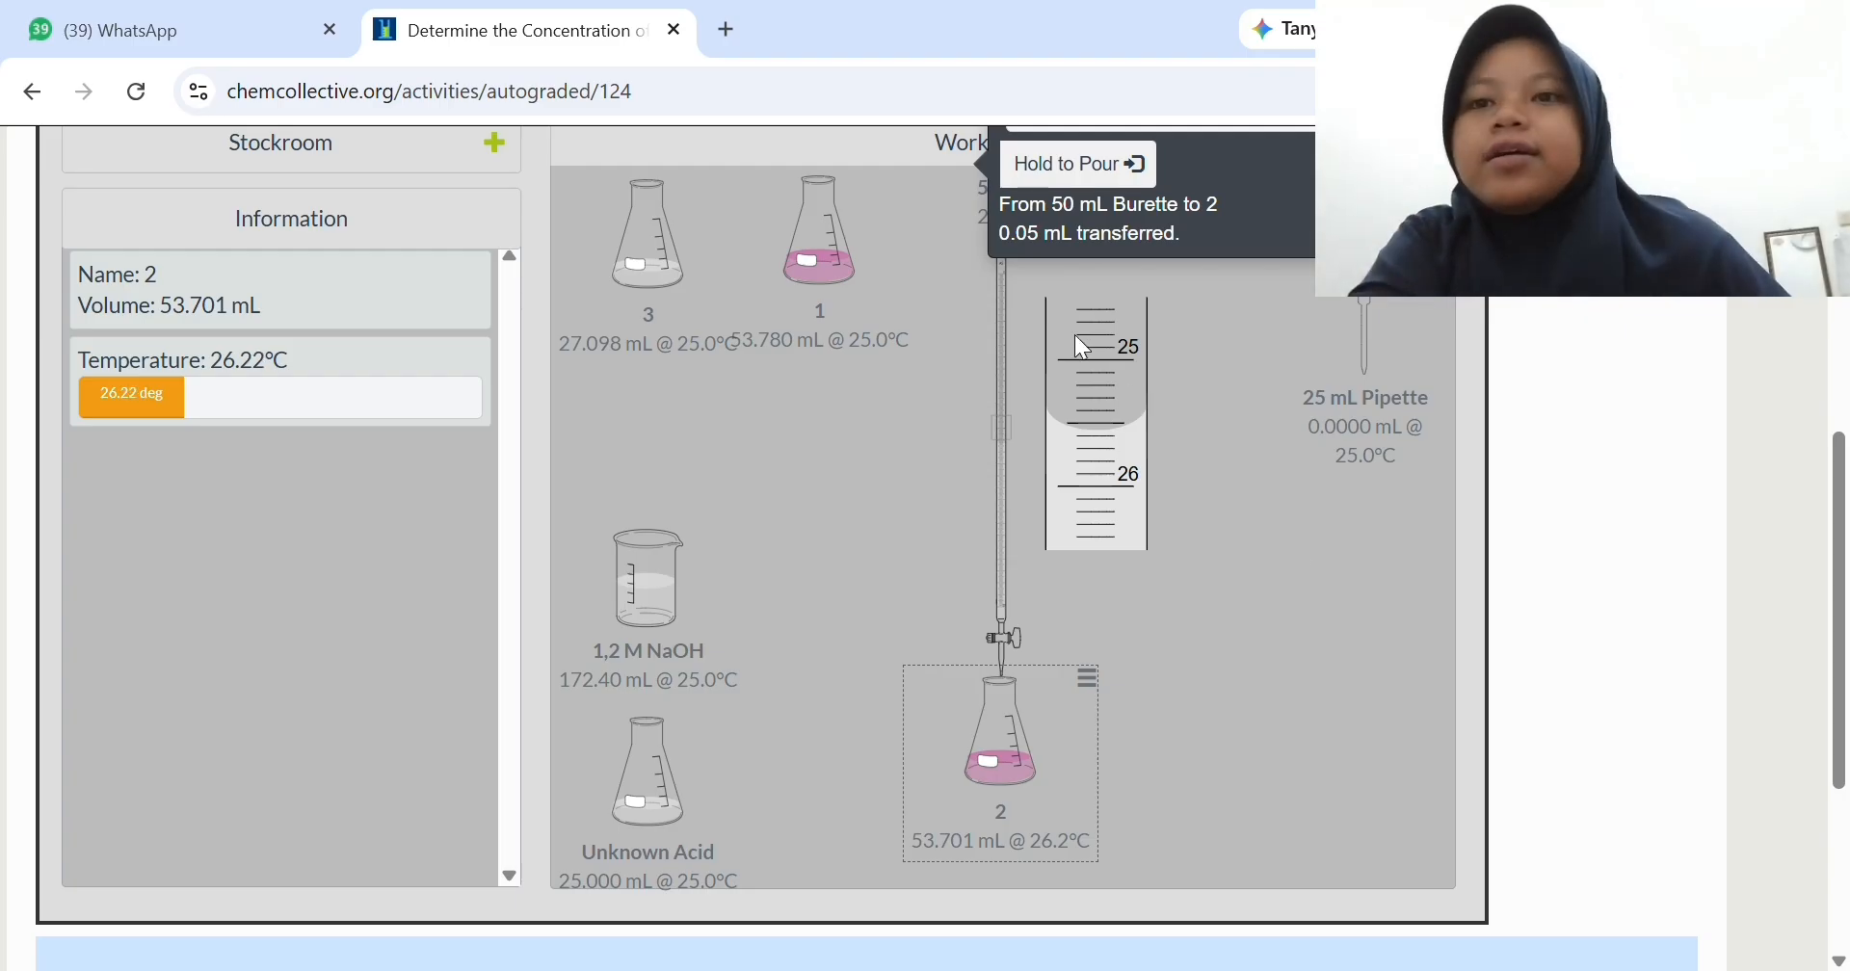
- End the transfer, place flask 2 next to flask 1, and set flask 3 mid-bench with the 50 mL Burette beside it
scroll(1420, 737, up, 3)
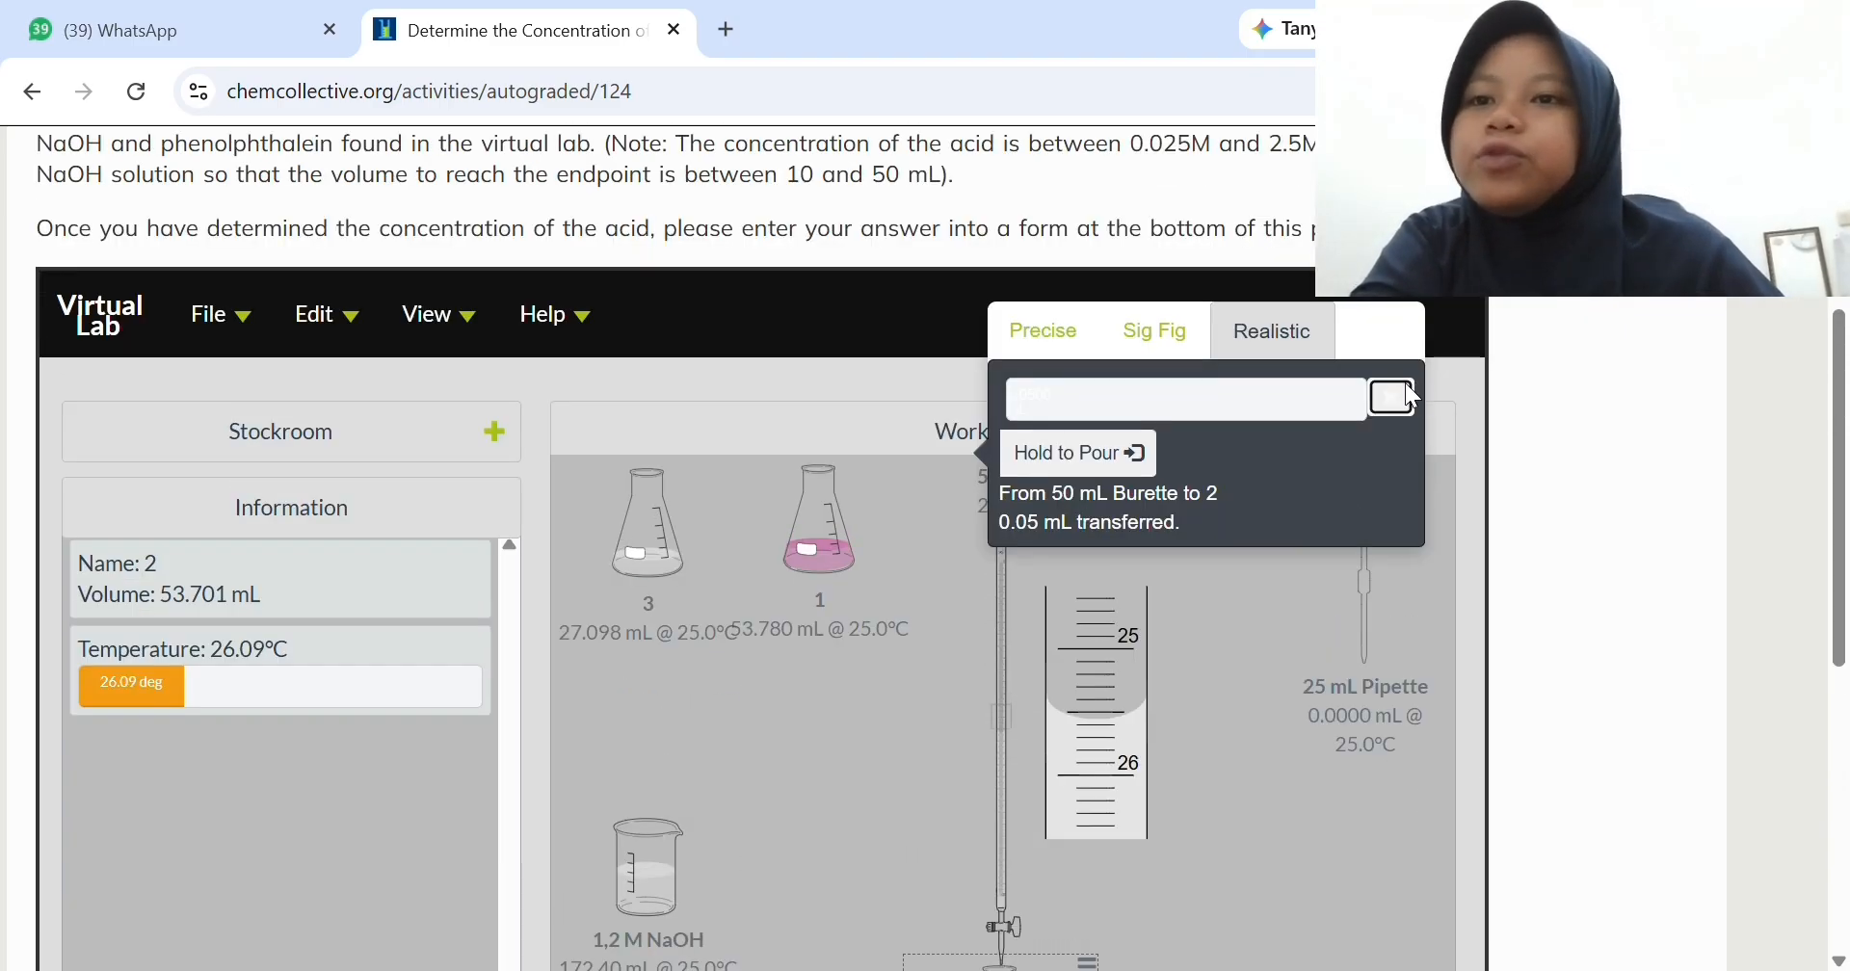
scroll(1226, 663, down, 3)
drag(982, 751, 845, 404)
click(648, 271)
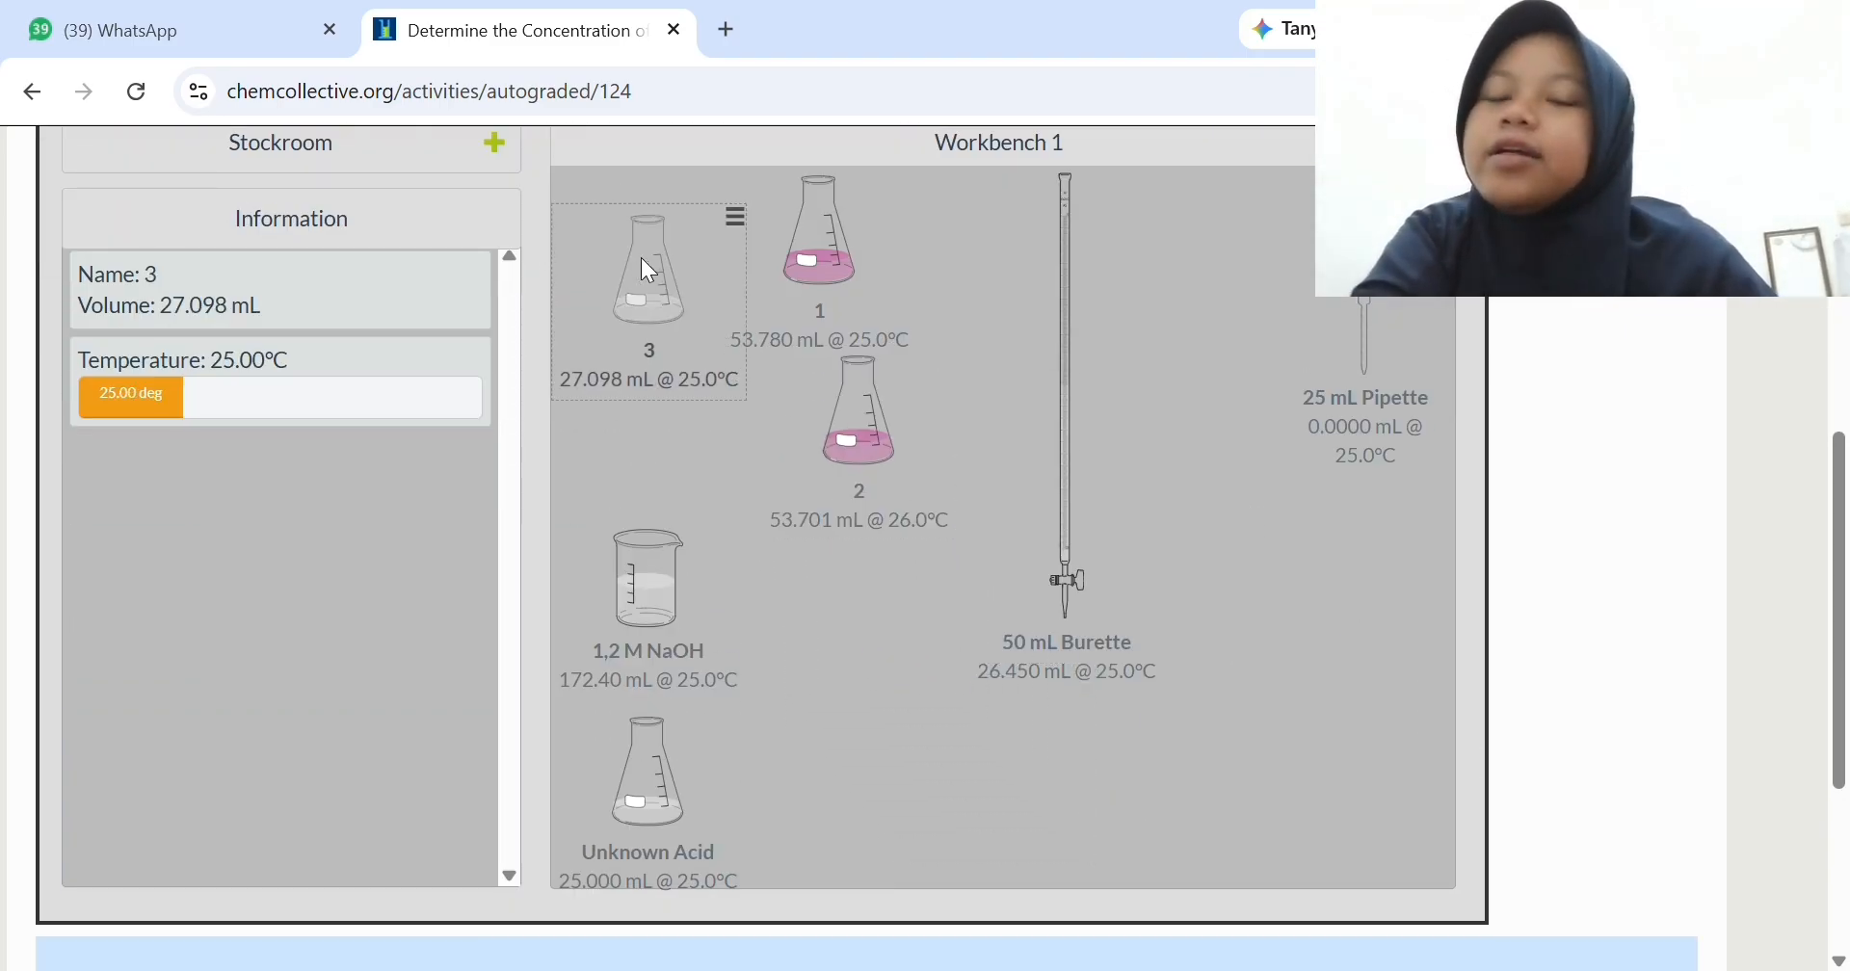
drag(648, 270, 1340, 578)
drag(862, 429, 651, 252)
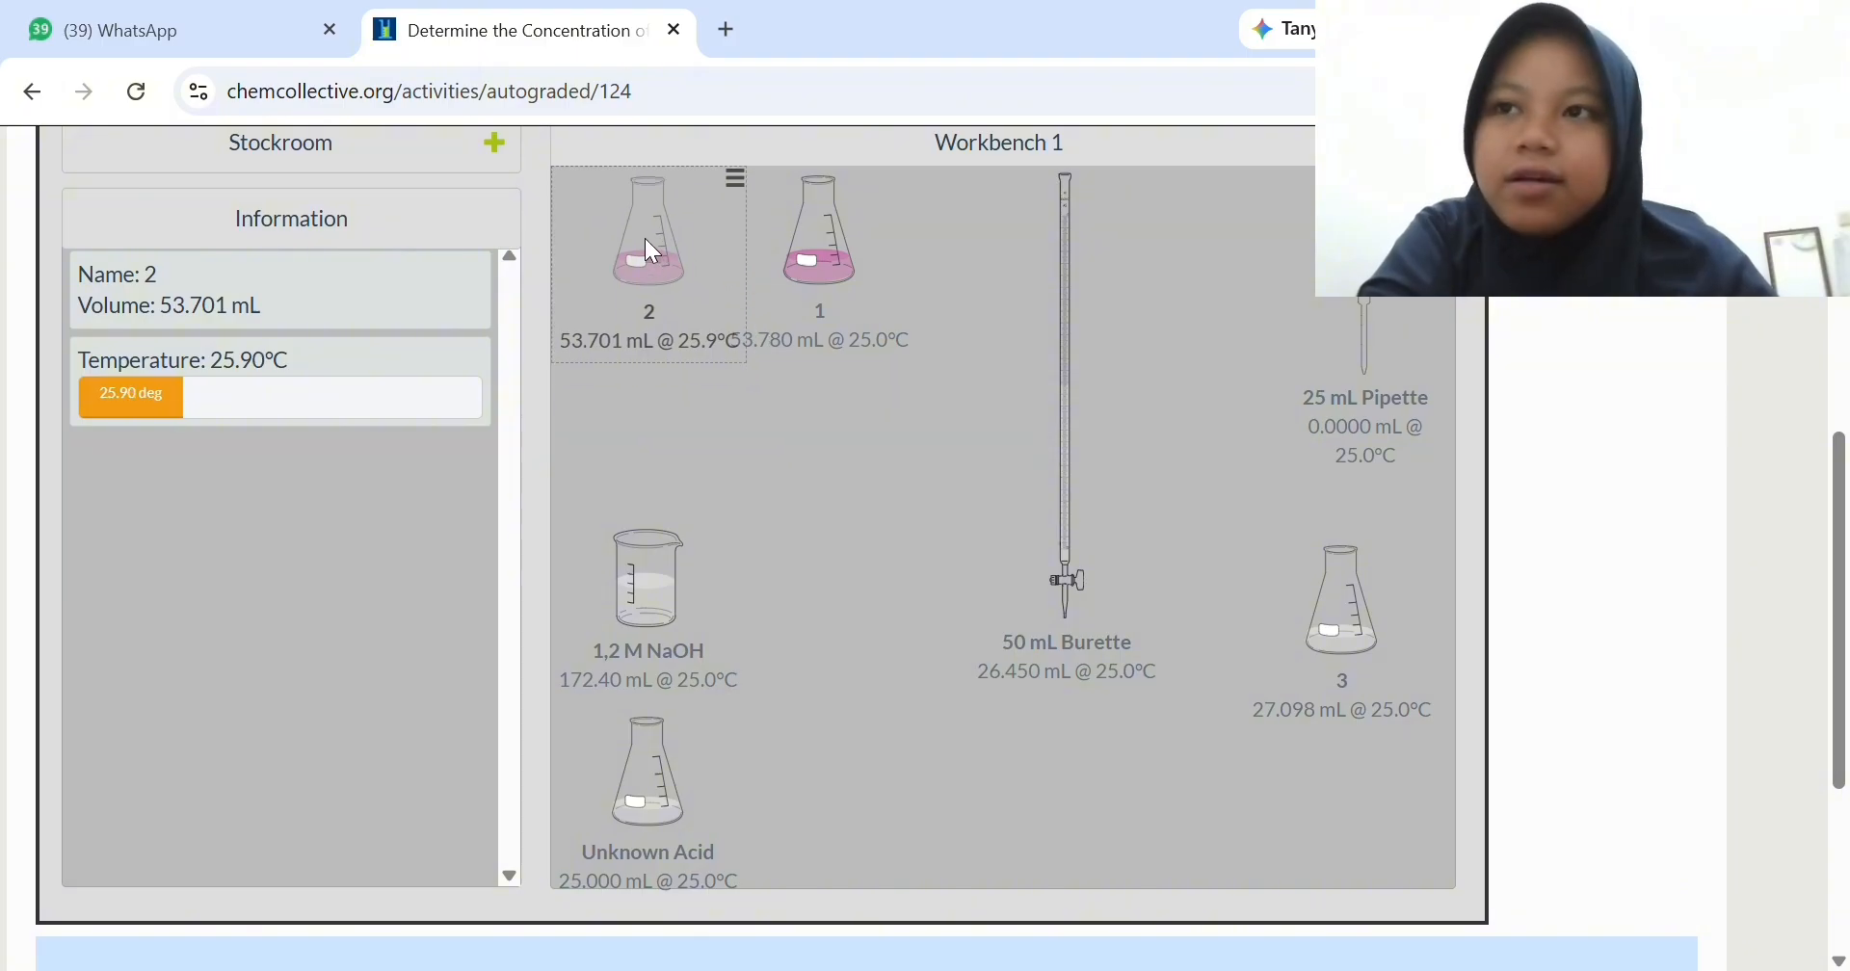
drag(1068, 490, 1175, 489)
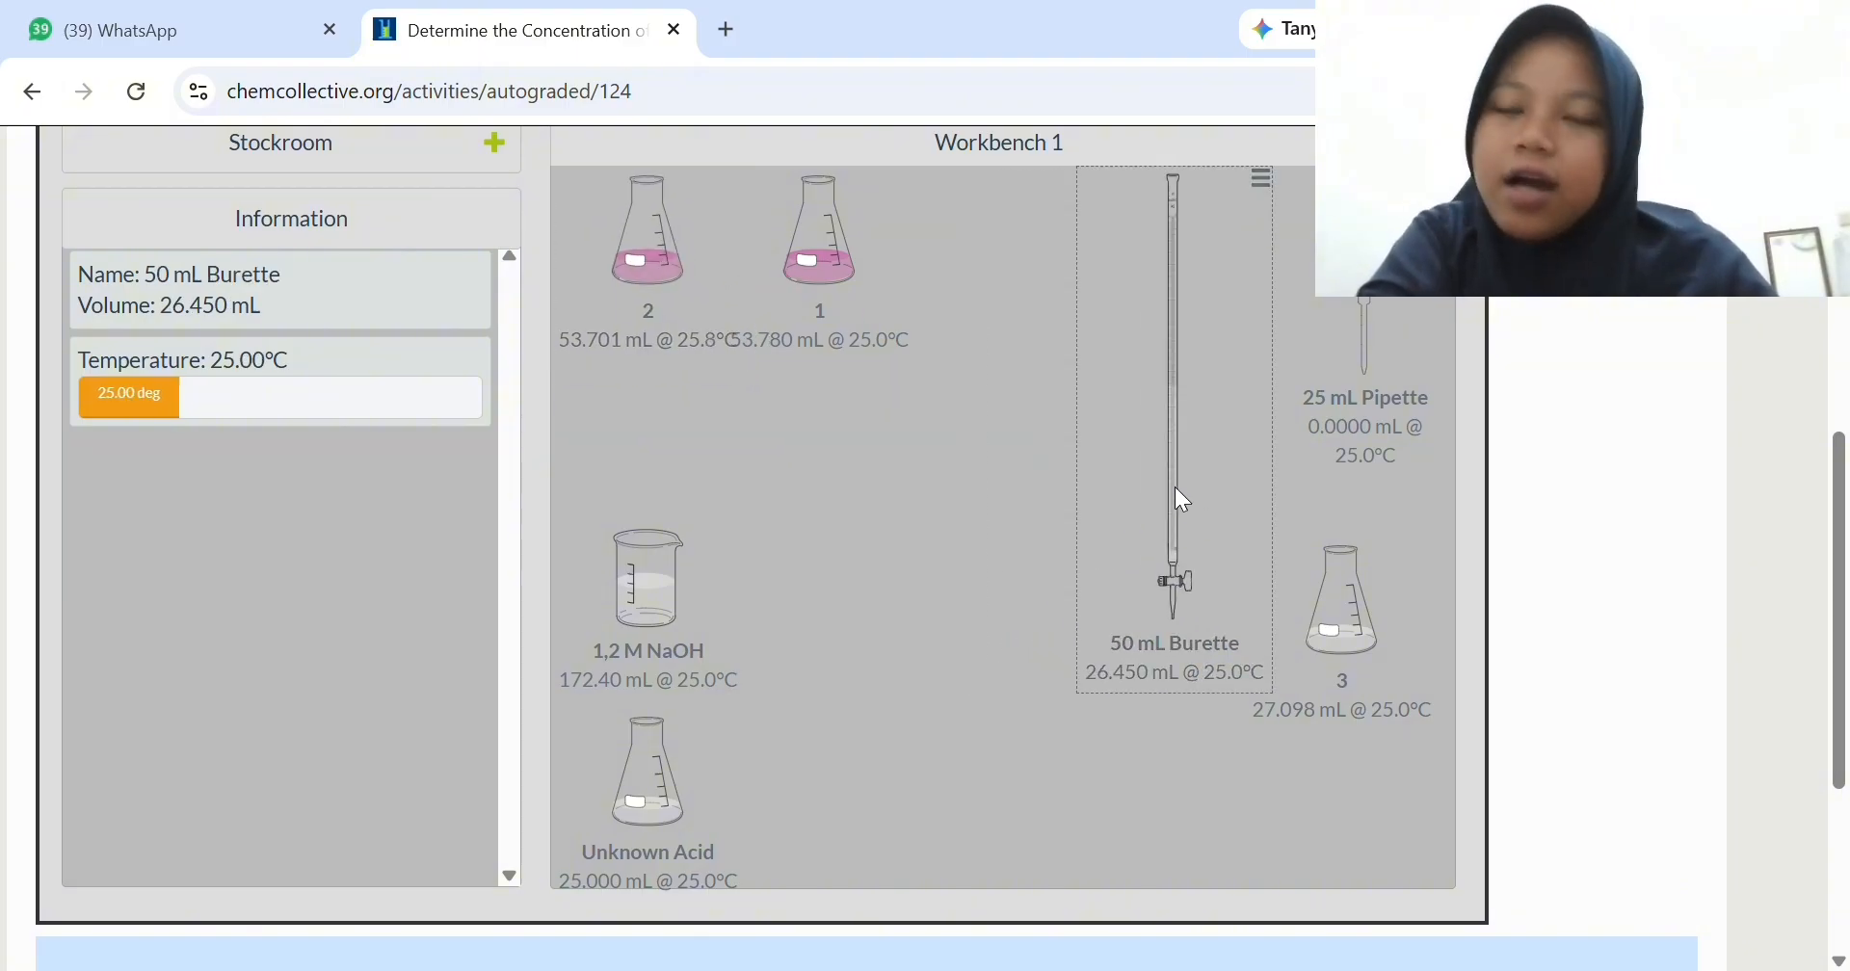
drag(1354, 600, 997, 437)
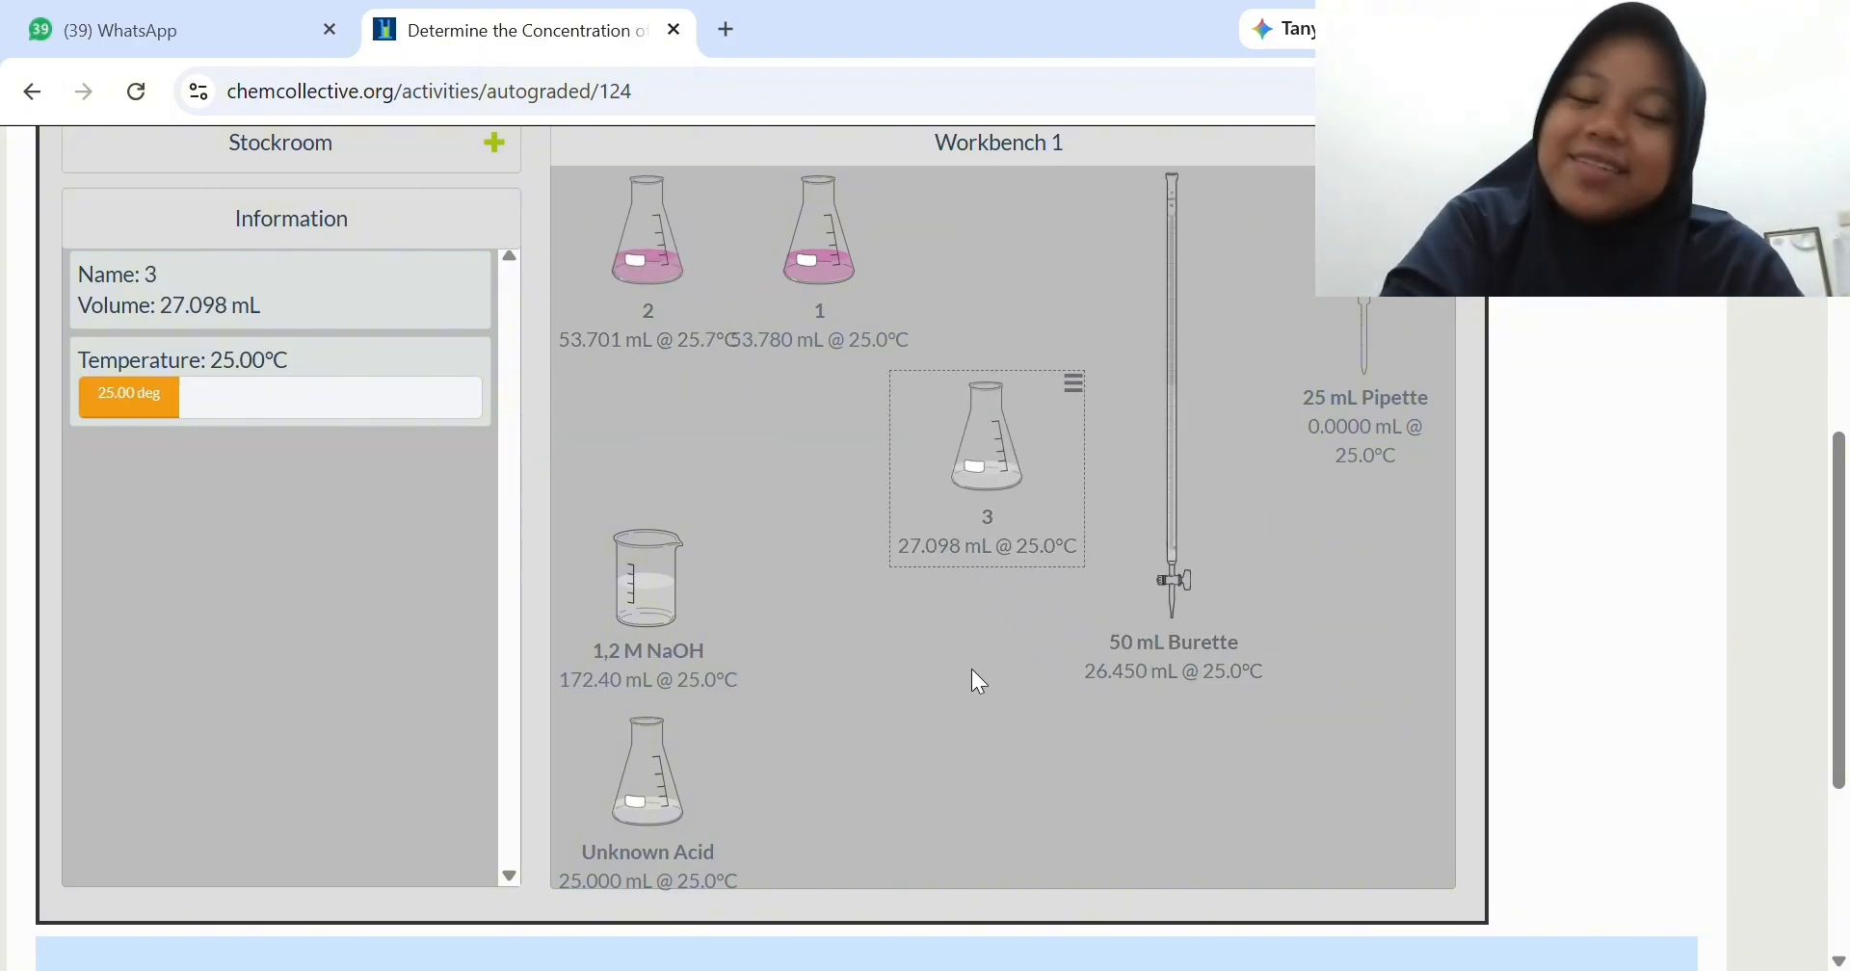
- Refill the 50 mL Burette with 25.55 mL from the 1,2 M NaOH beaker in Precise mode and return the beaker above the Unknown Acid
drag(636, 575, 1200, 546)
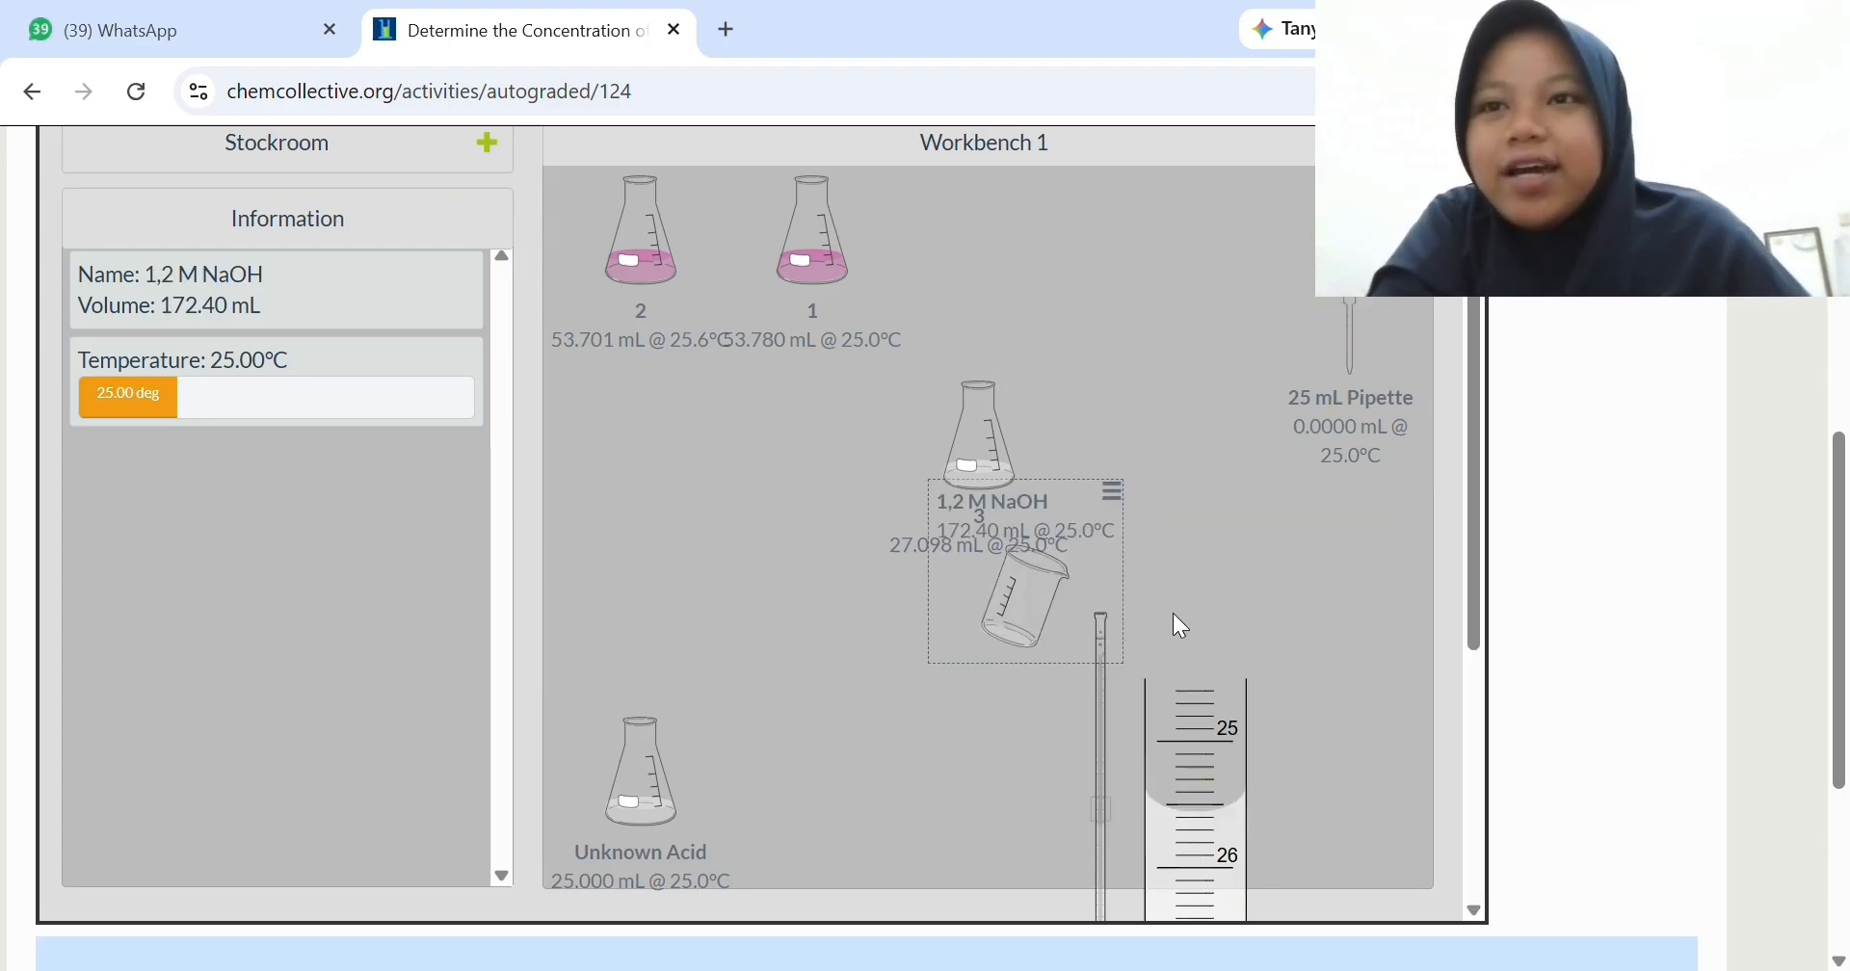
scroll(1181, 627, down, 3)
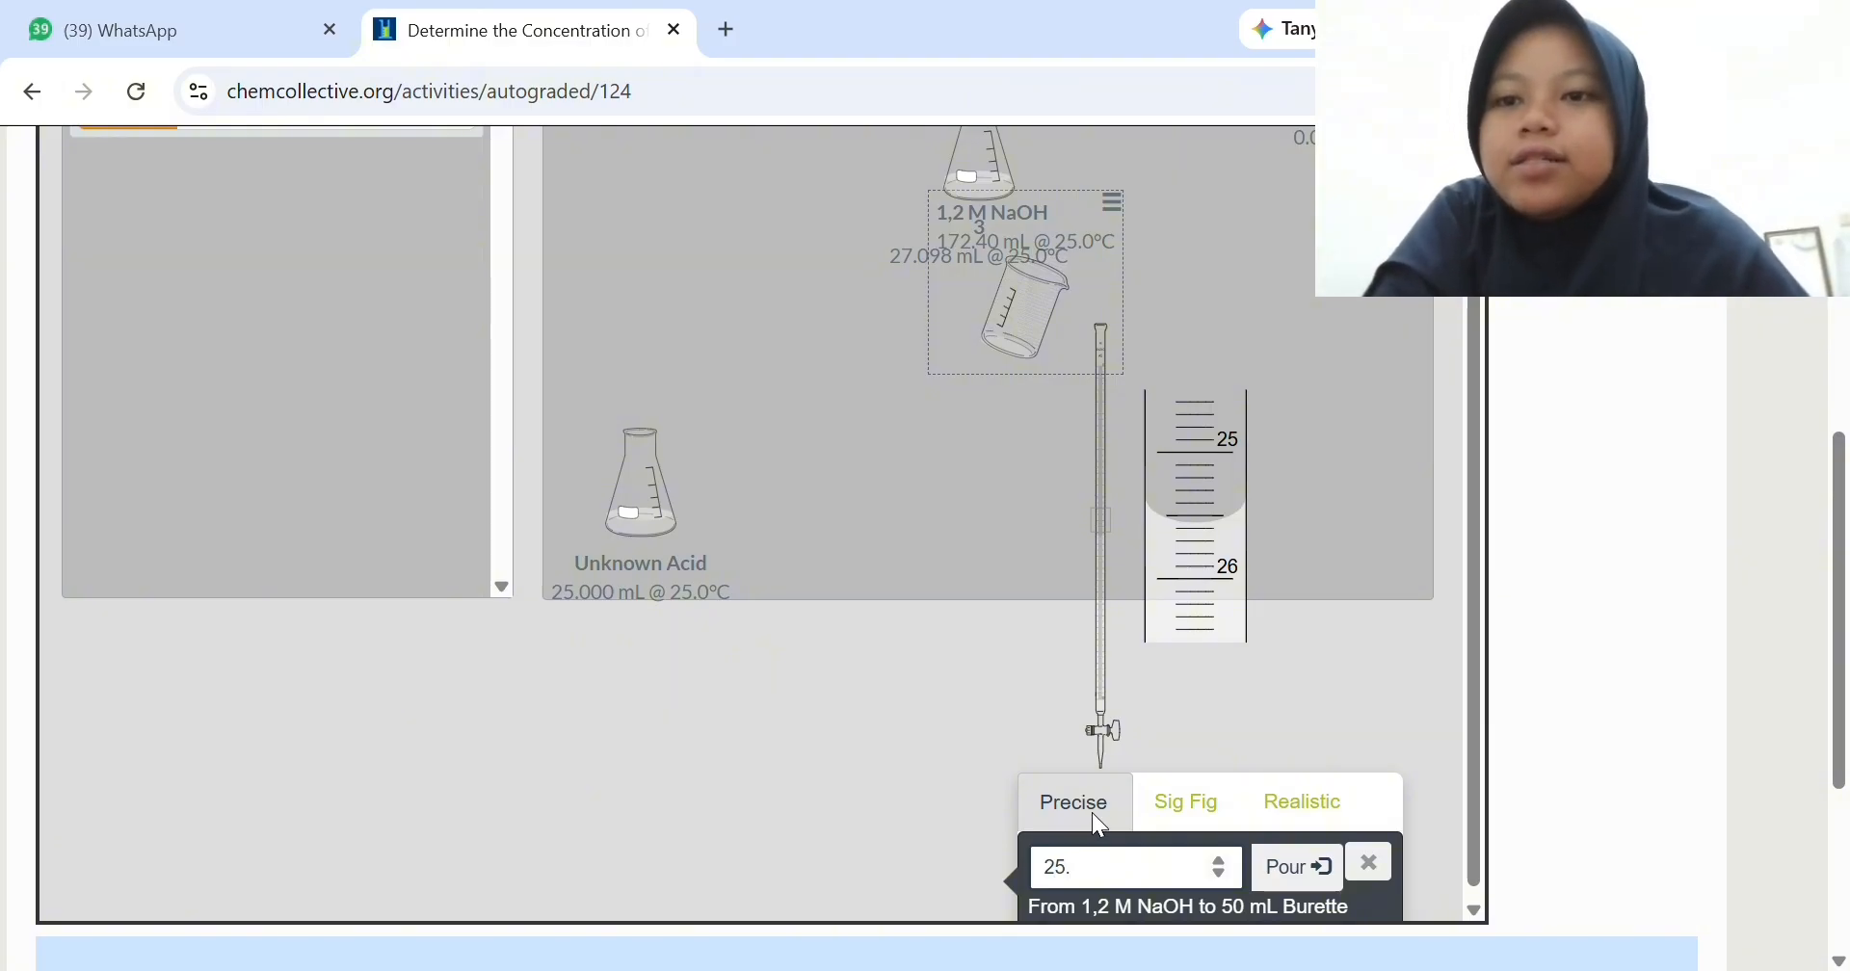
text(55)
click(1315, 865)
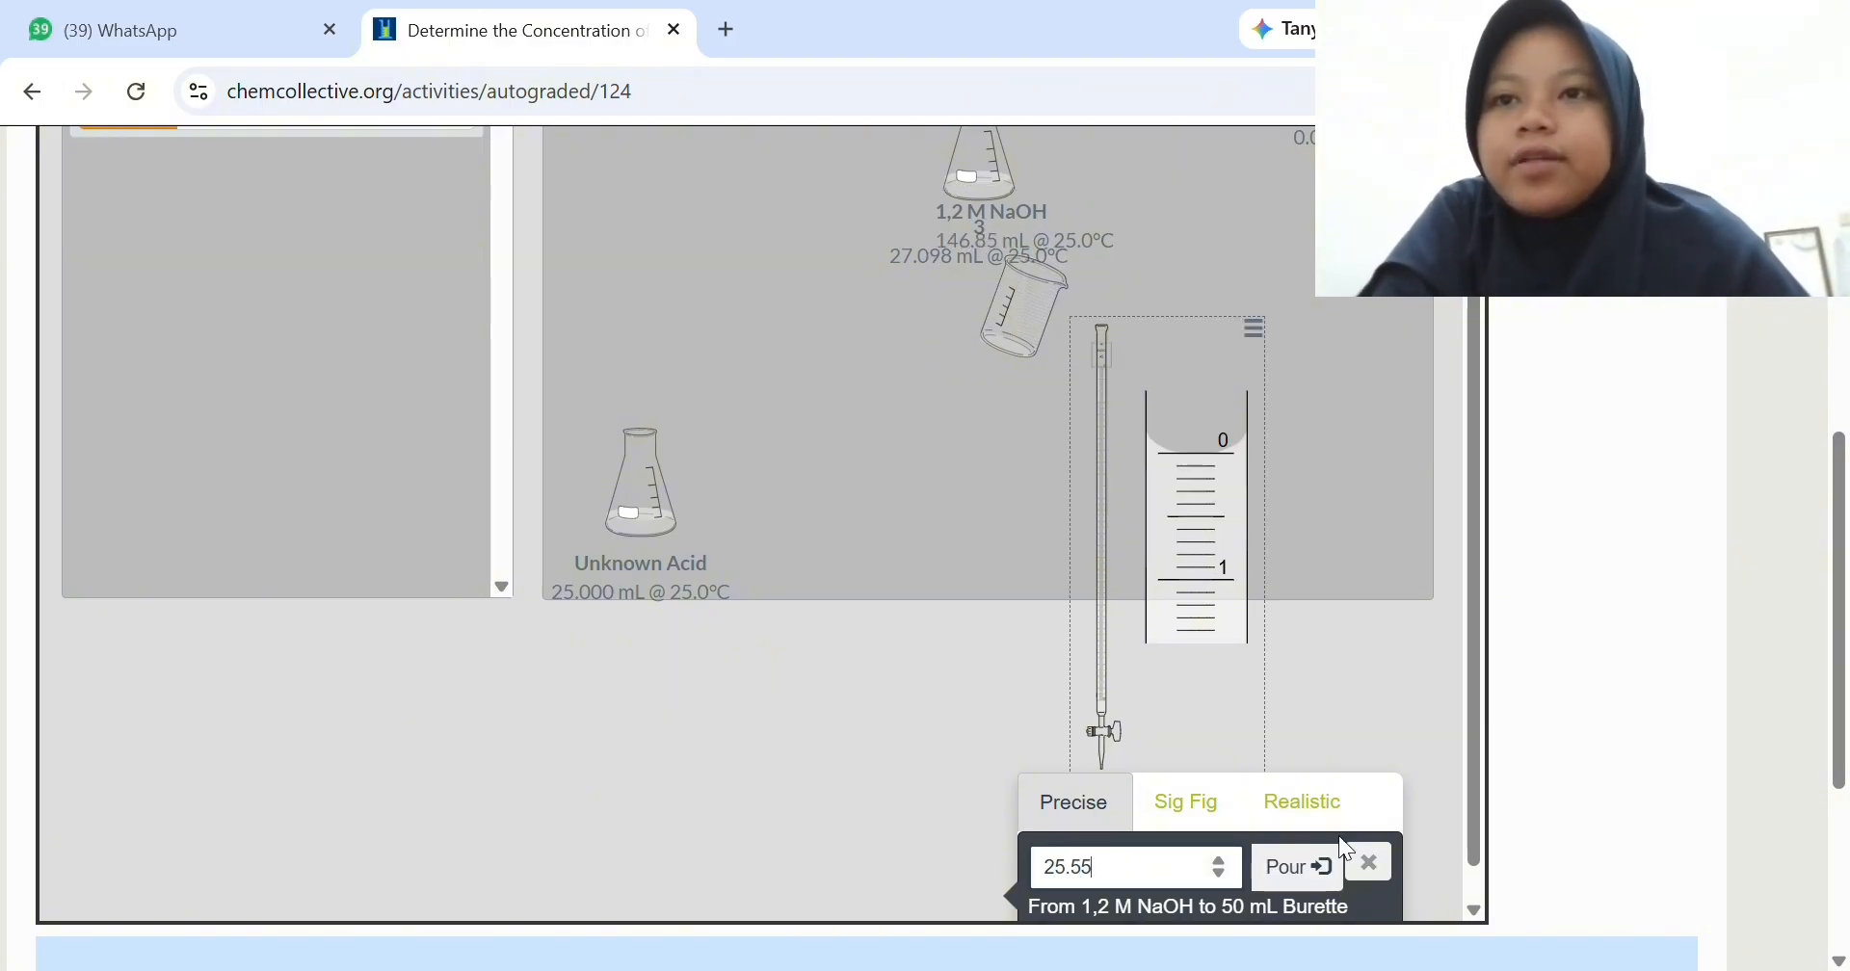
click(1376, 867)
scroll(1154, 771, up, 5)
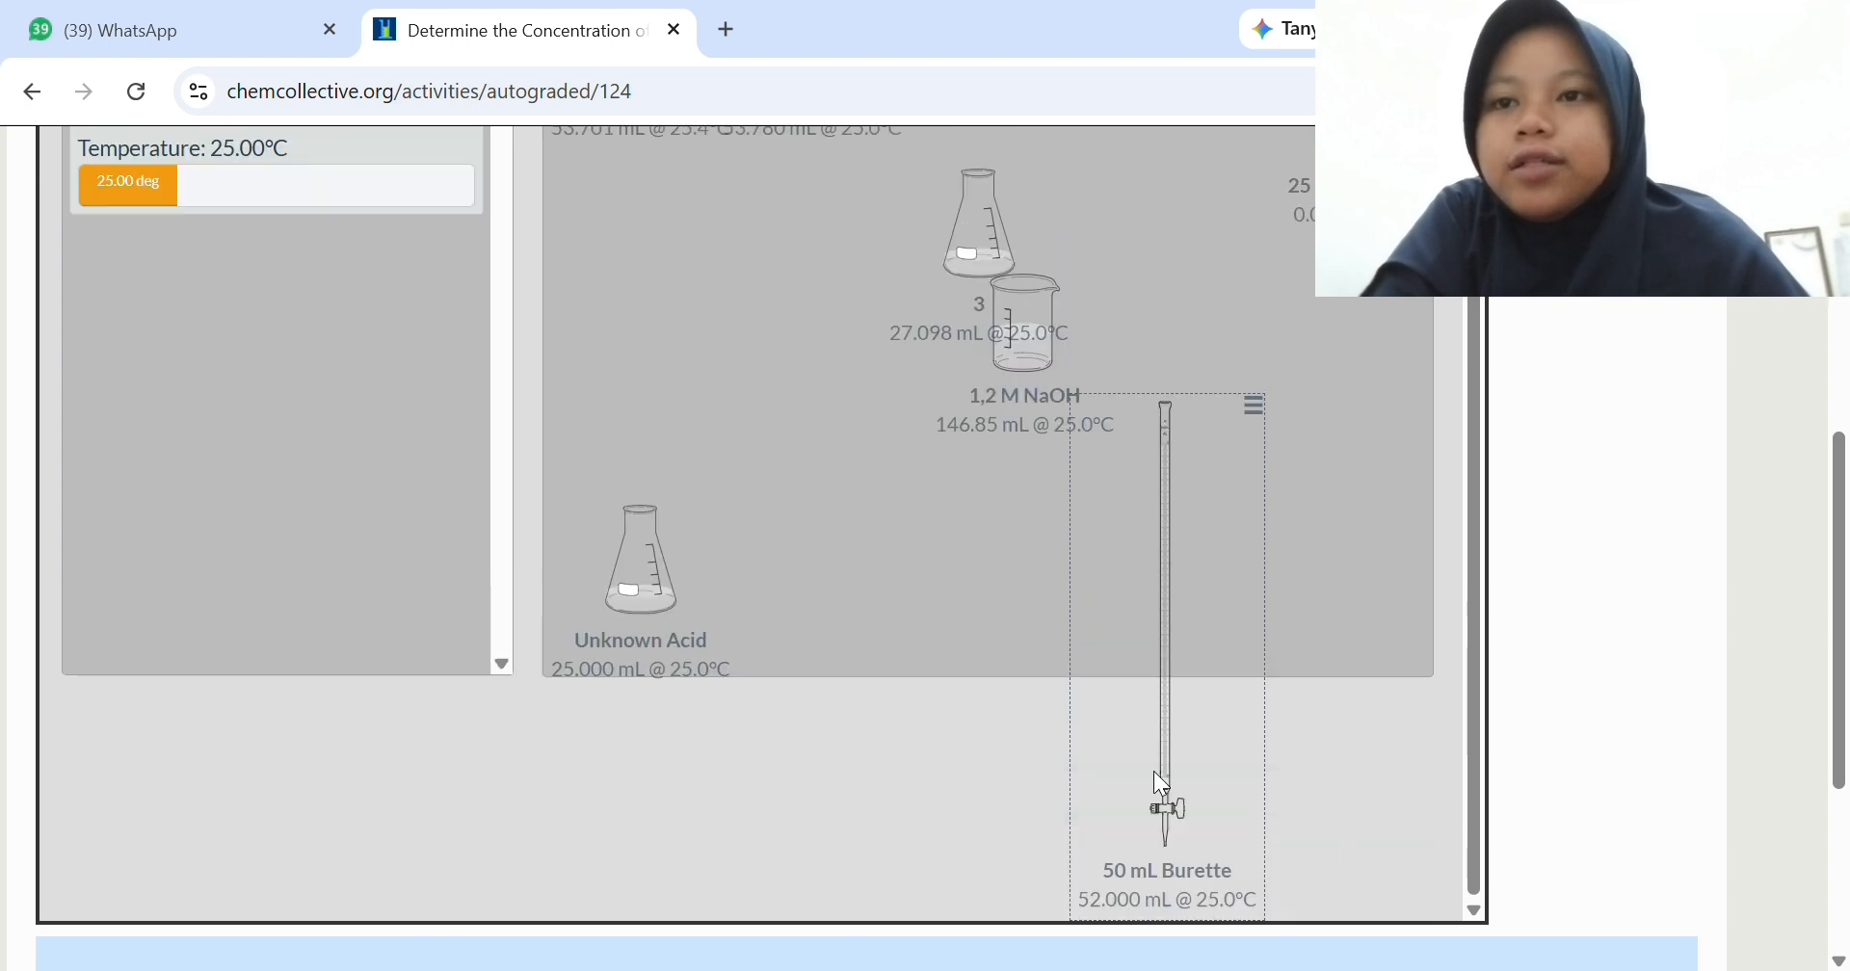
drag(1041, 625, 608, 667)
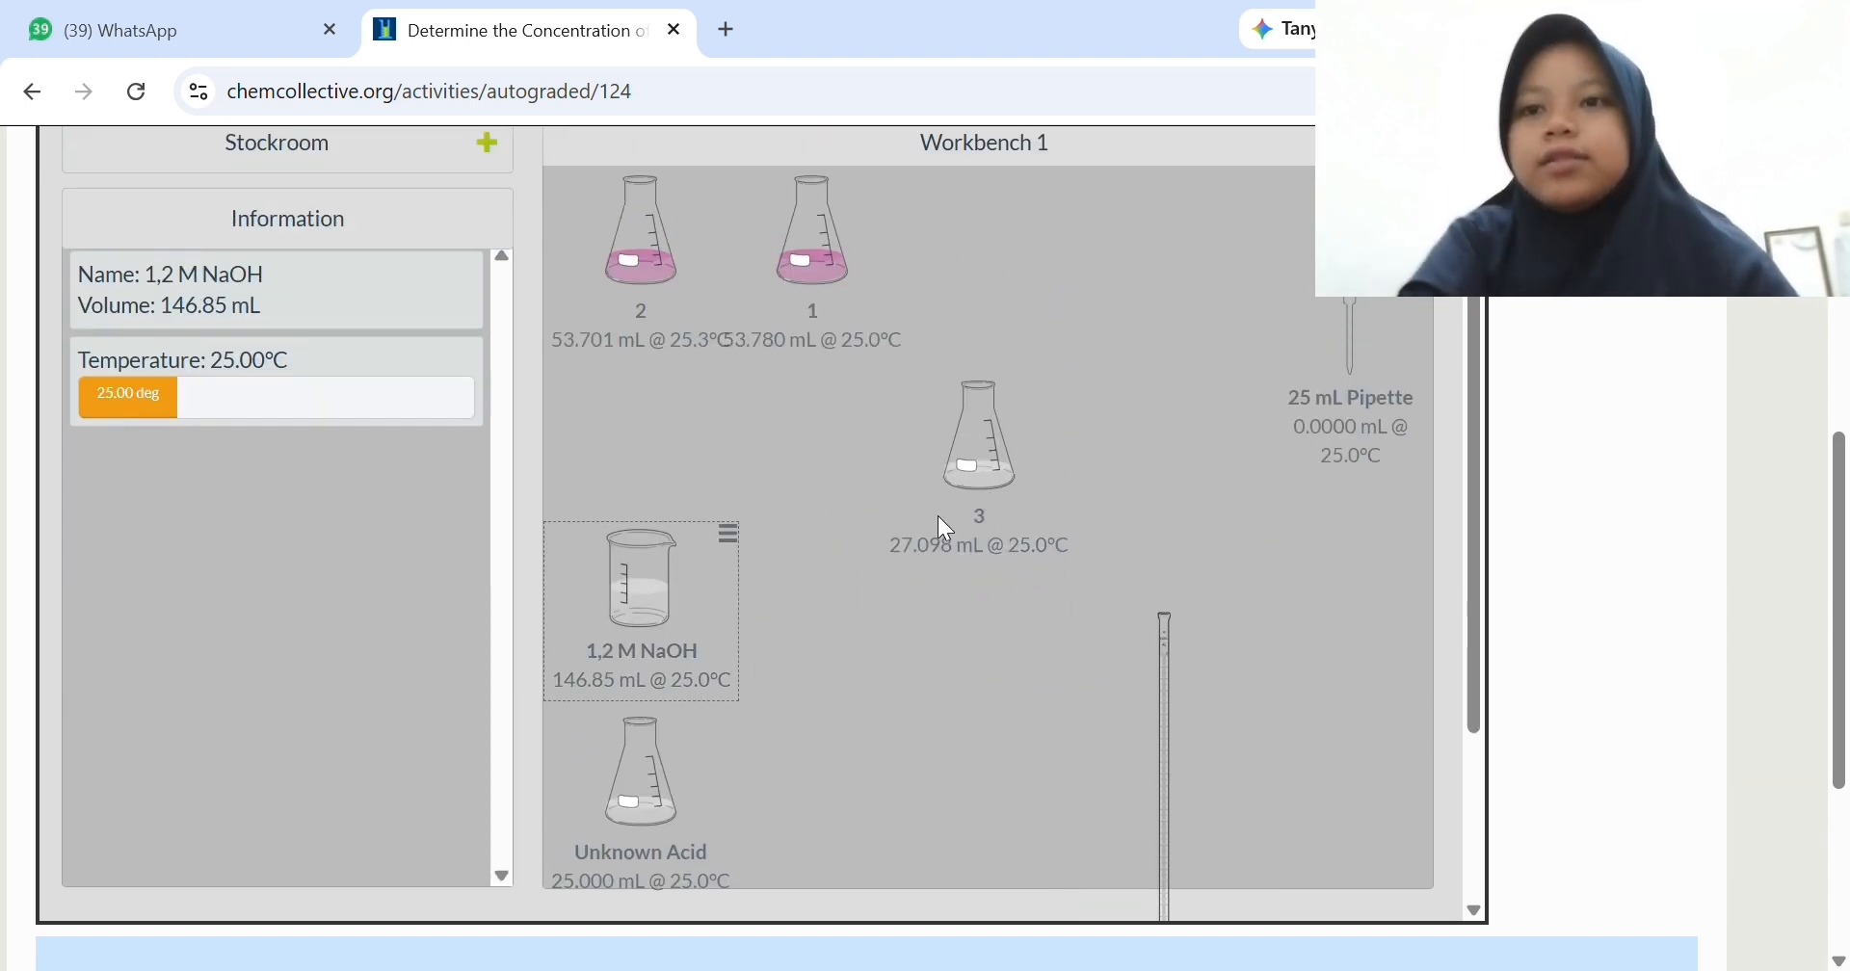
- Position the 50 mL Burette over flask 3 and set the transfer mode to Realistic
drag(973, 458, 1034, 399)
drag(1157, 730, 1256, 459)
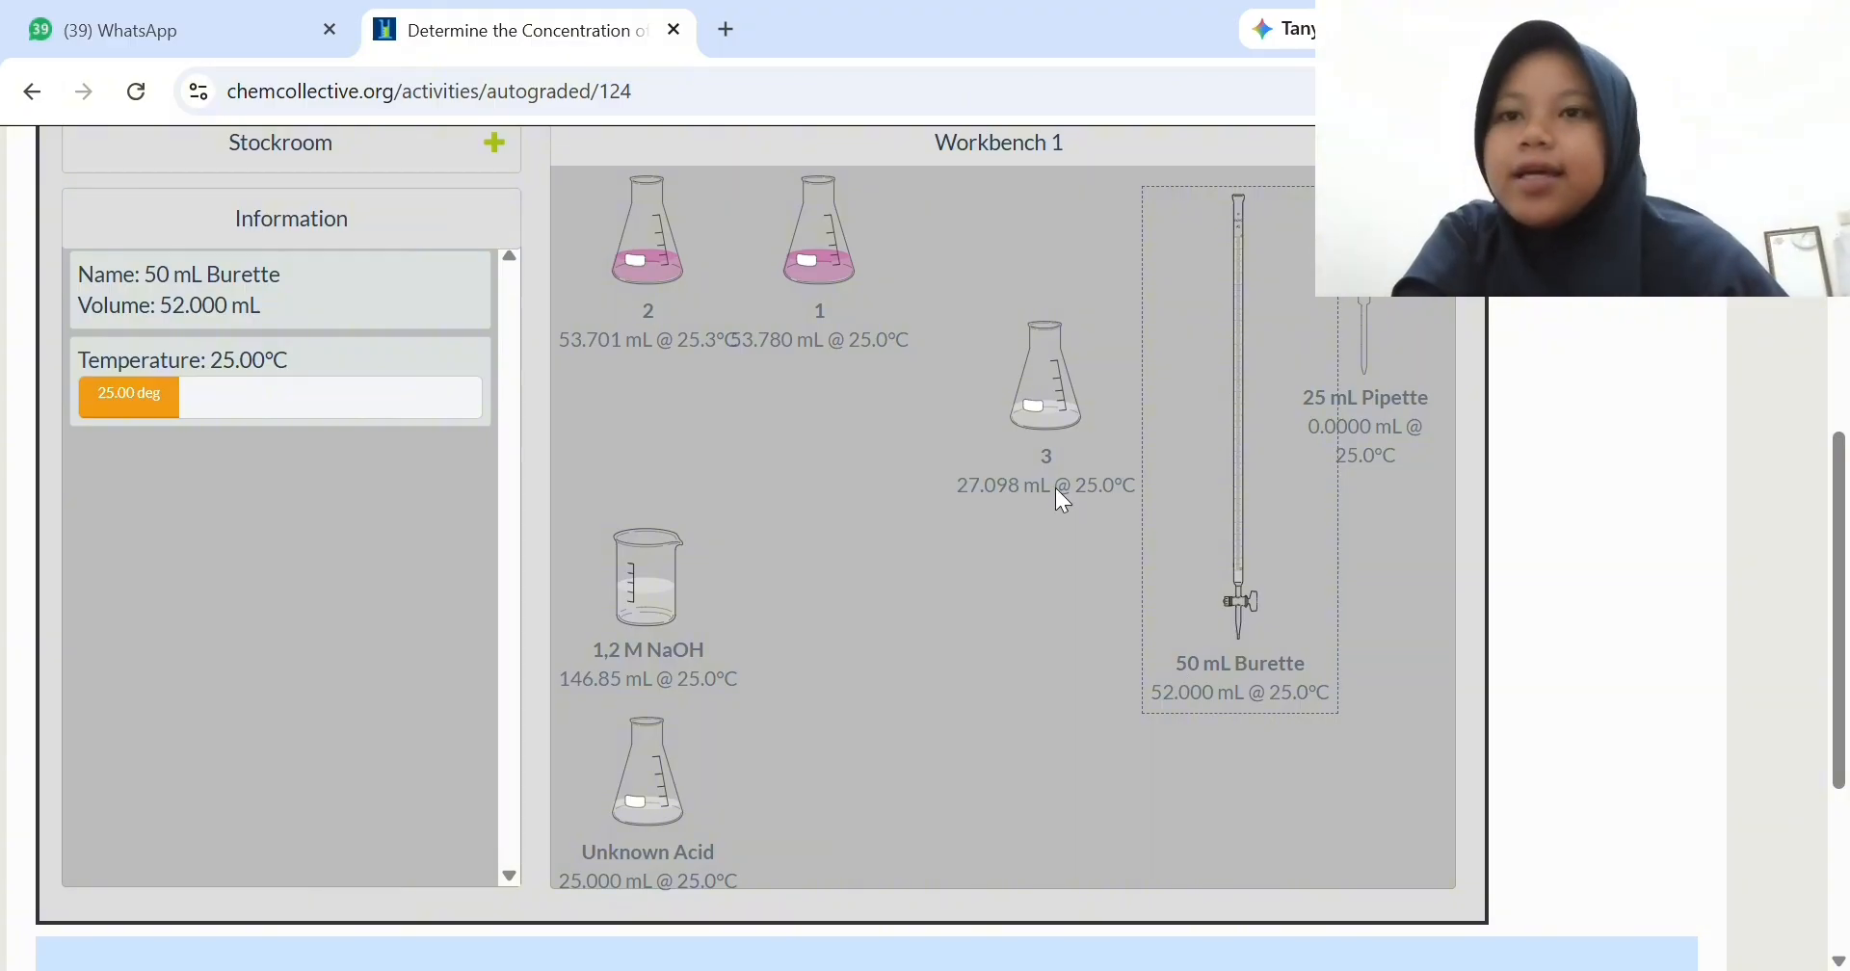
drag(1229, 573, 1046, 407)
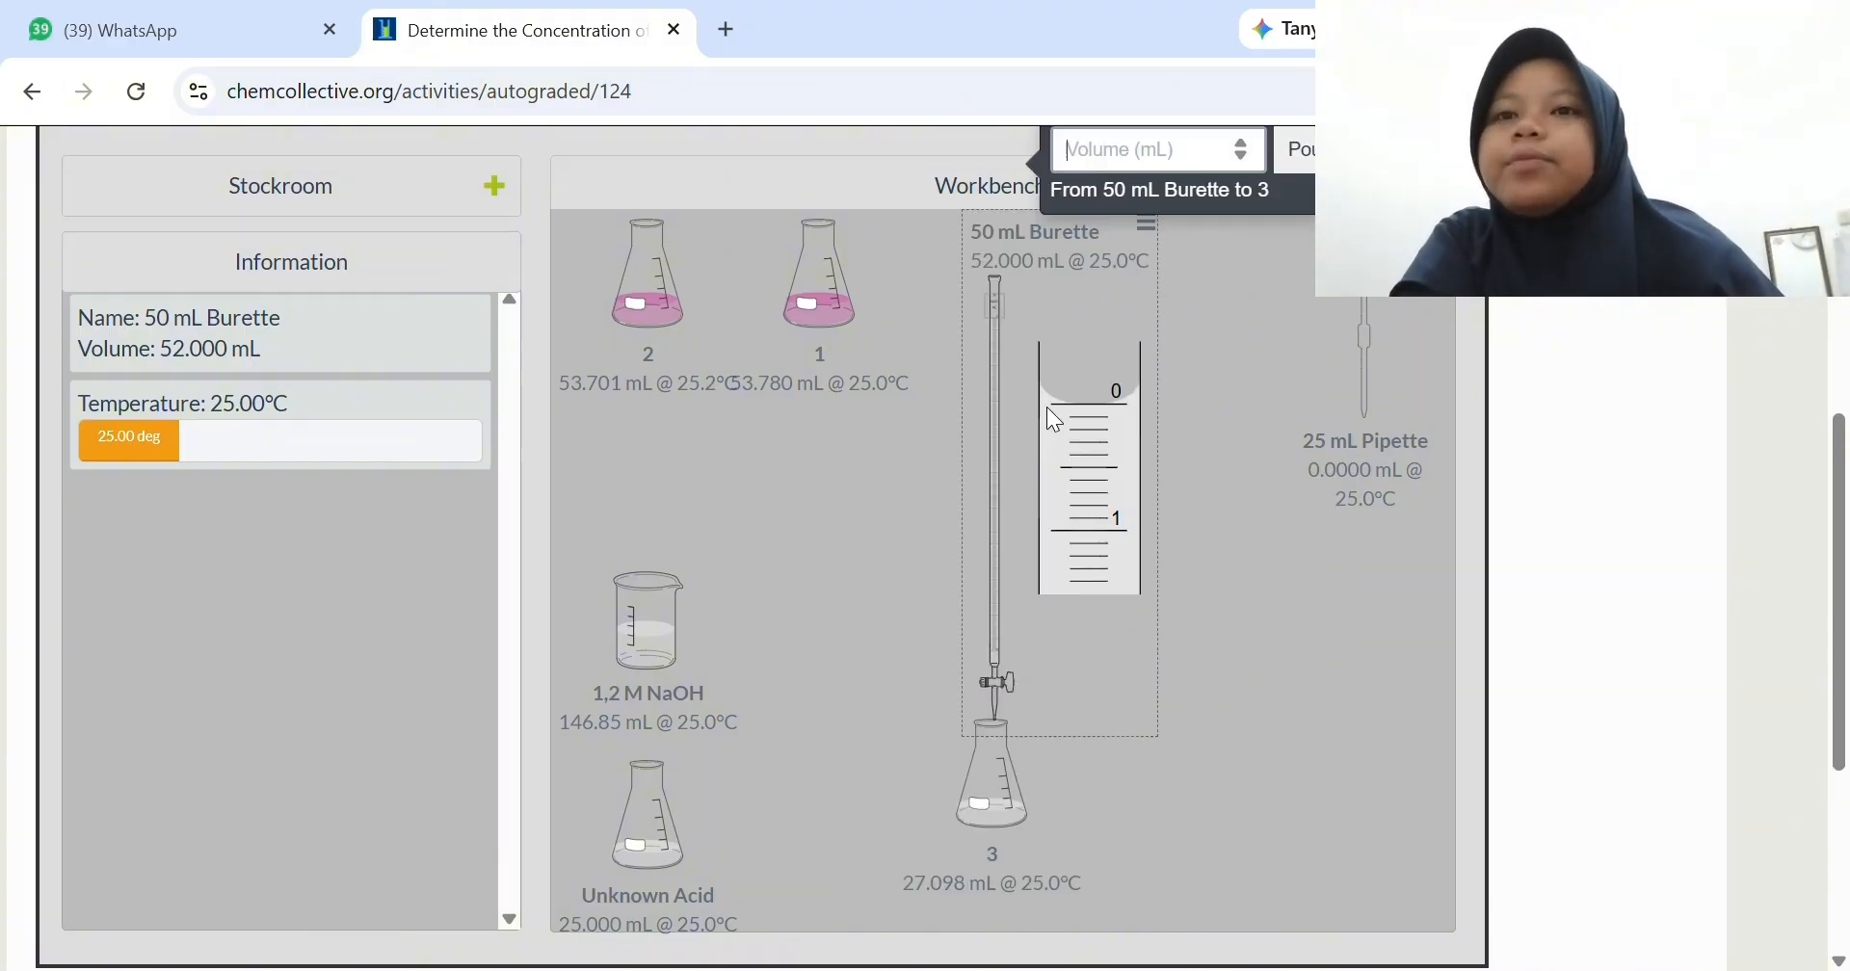
scroll(1239, 183, up, 2)
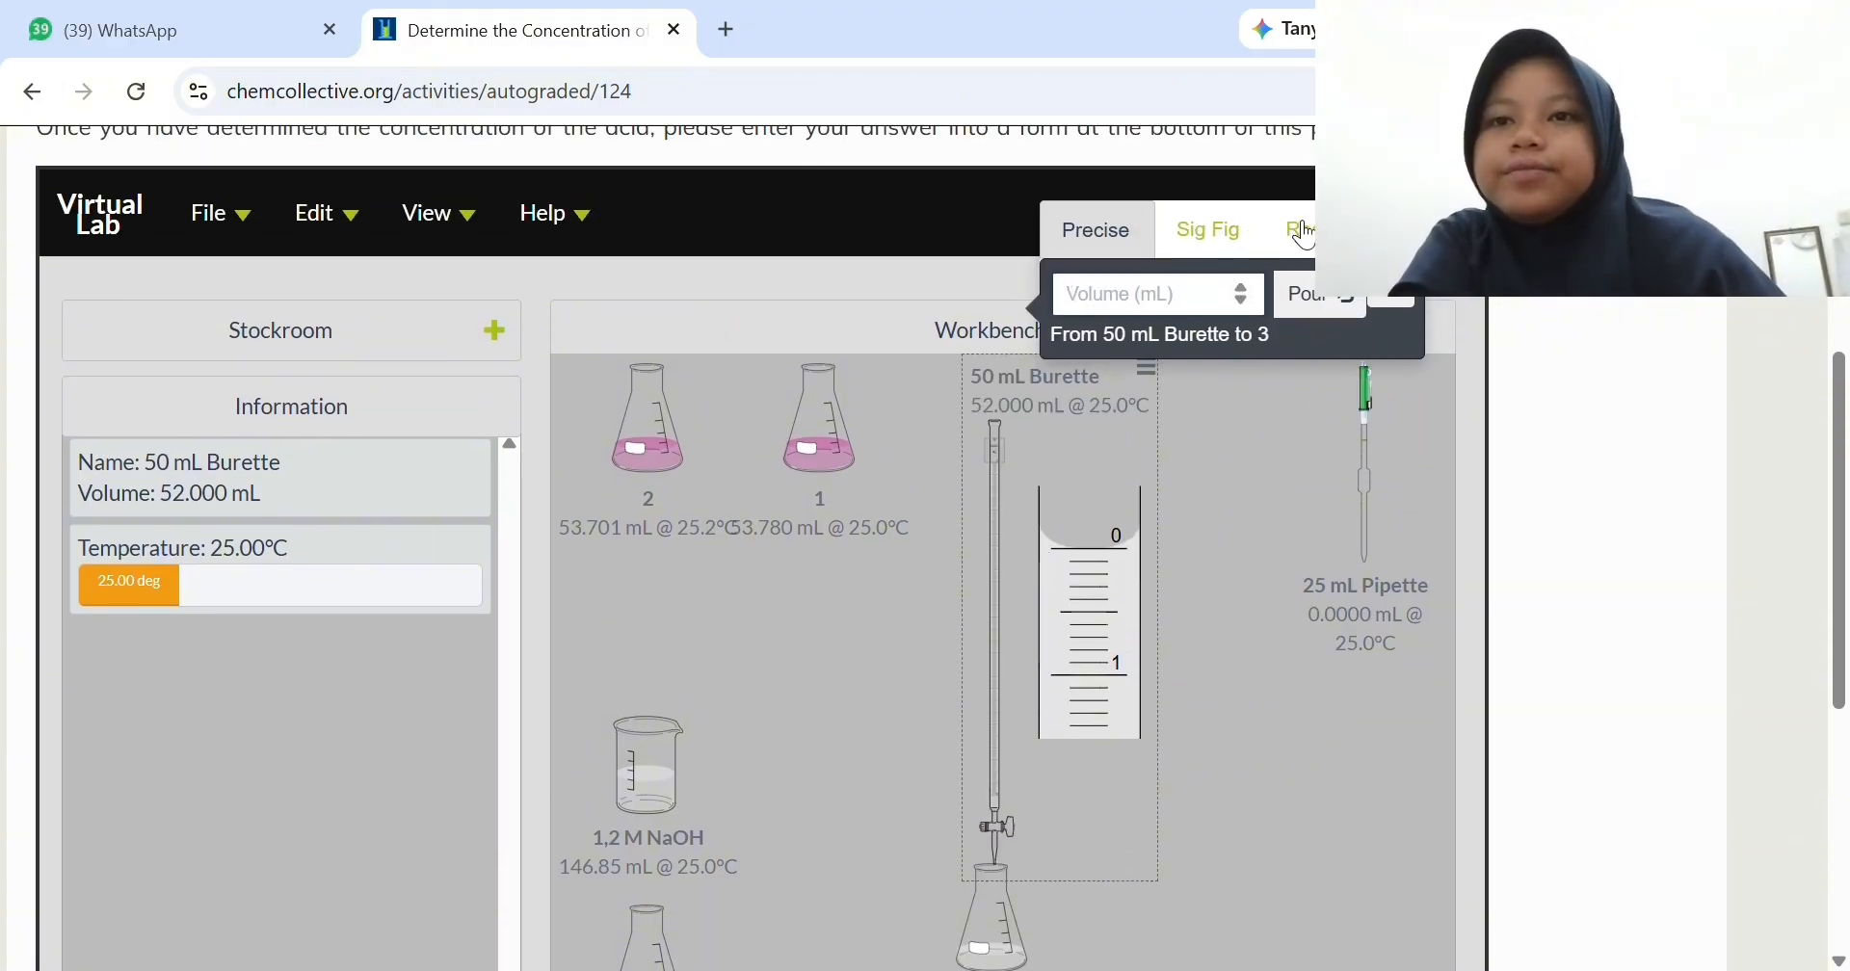
click(1268, 227)
- Titrate flask 3 with small portions of NaOH from the burette, bringing the flask's volume to about 30.60 mL
scroll(1127, 344, down, 2)
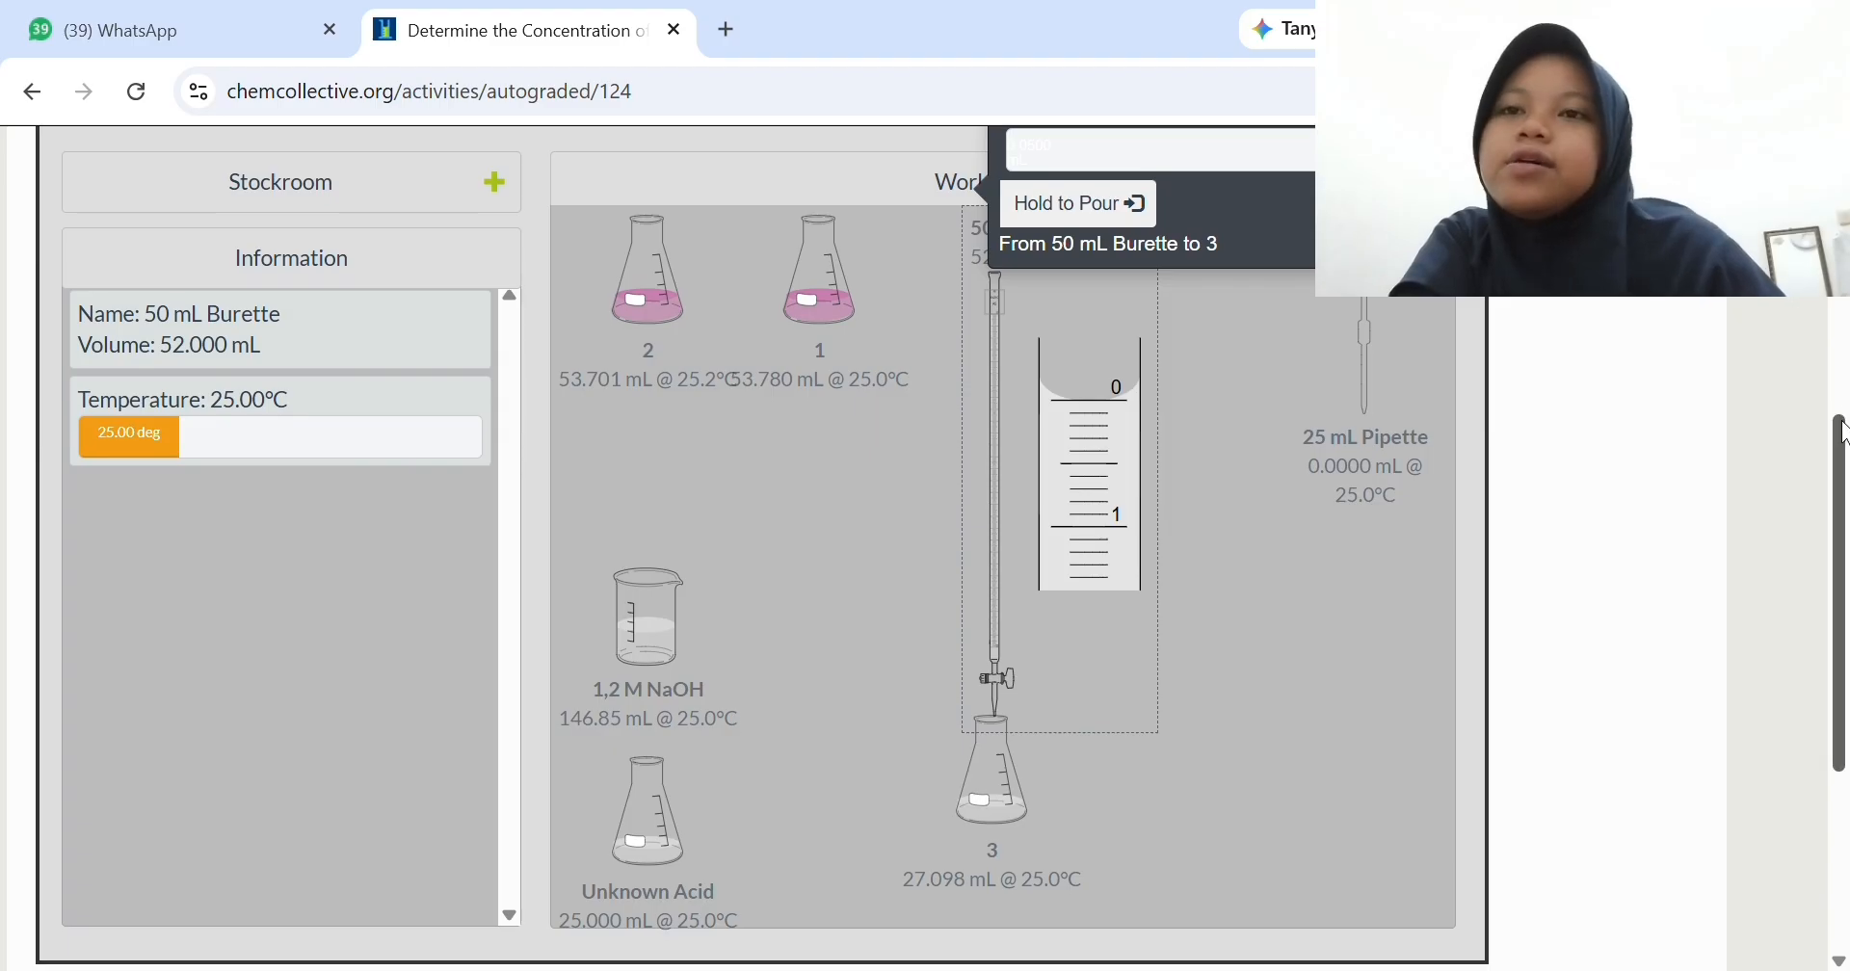
scroll(1842, 415, down, 1)
click(1135, 193)
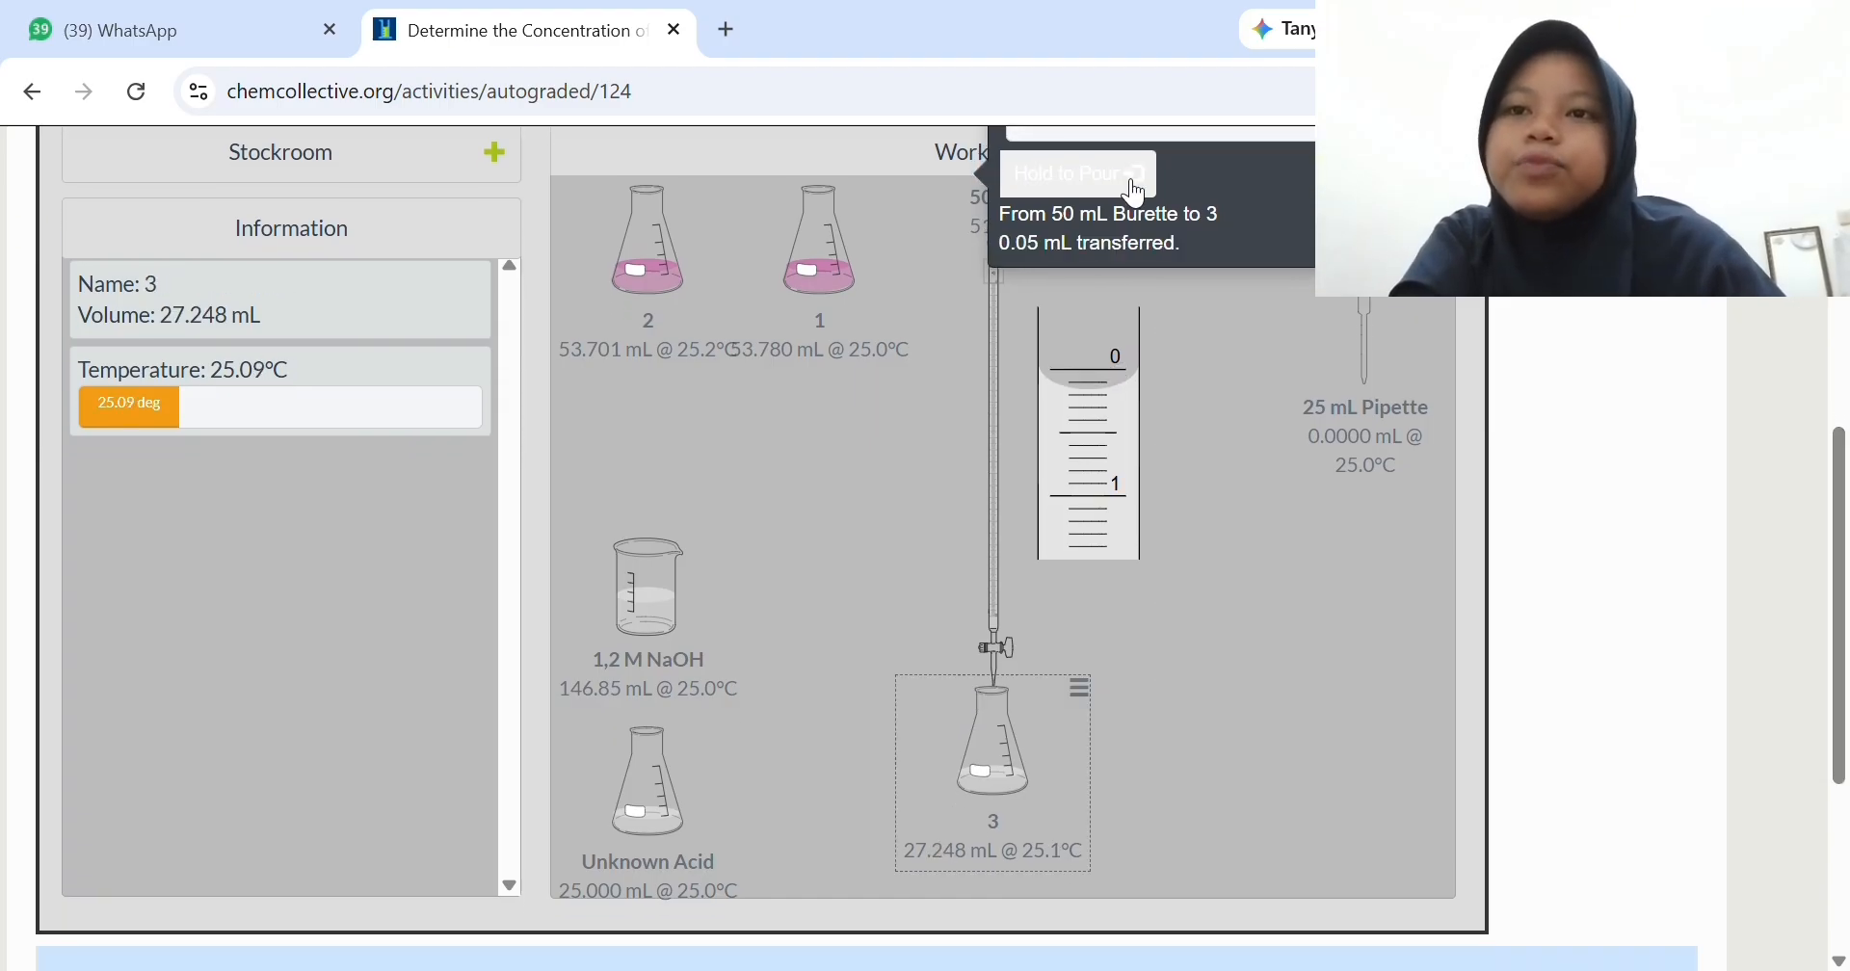
click(1135, 193)
click(1135, 192)
click(1134, 192)
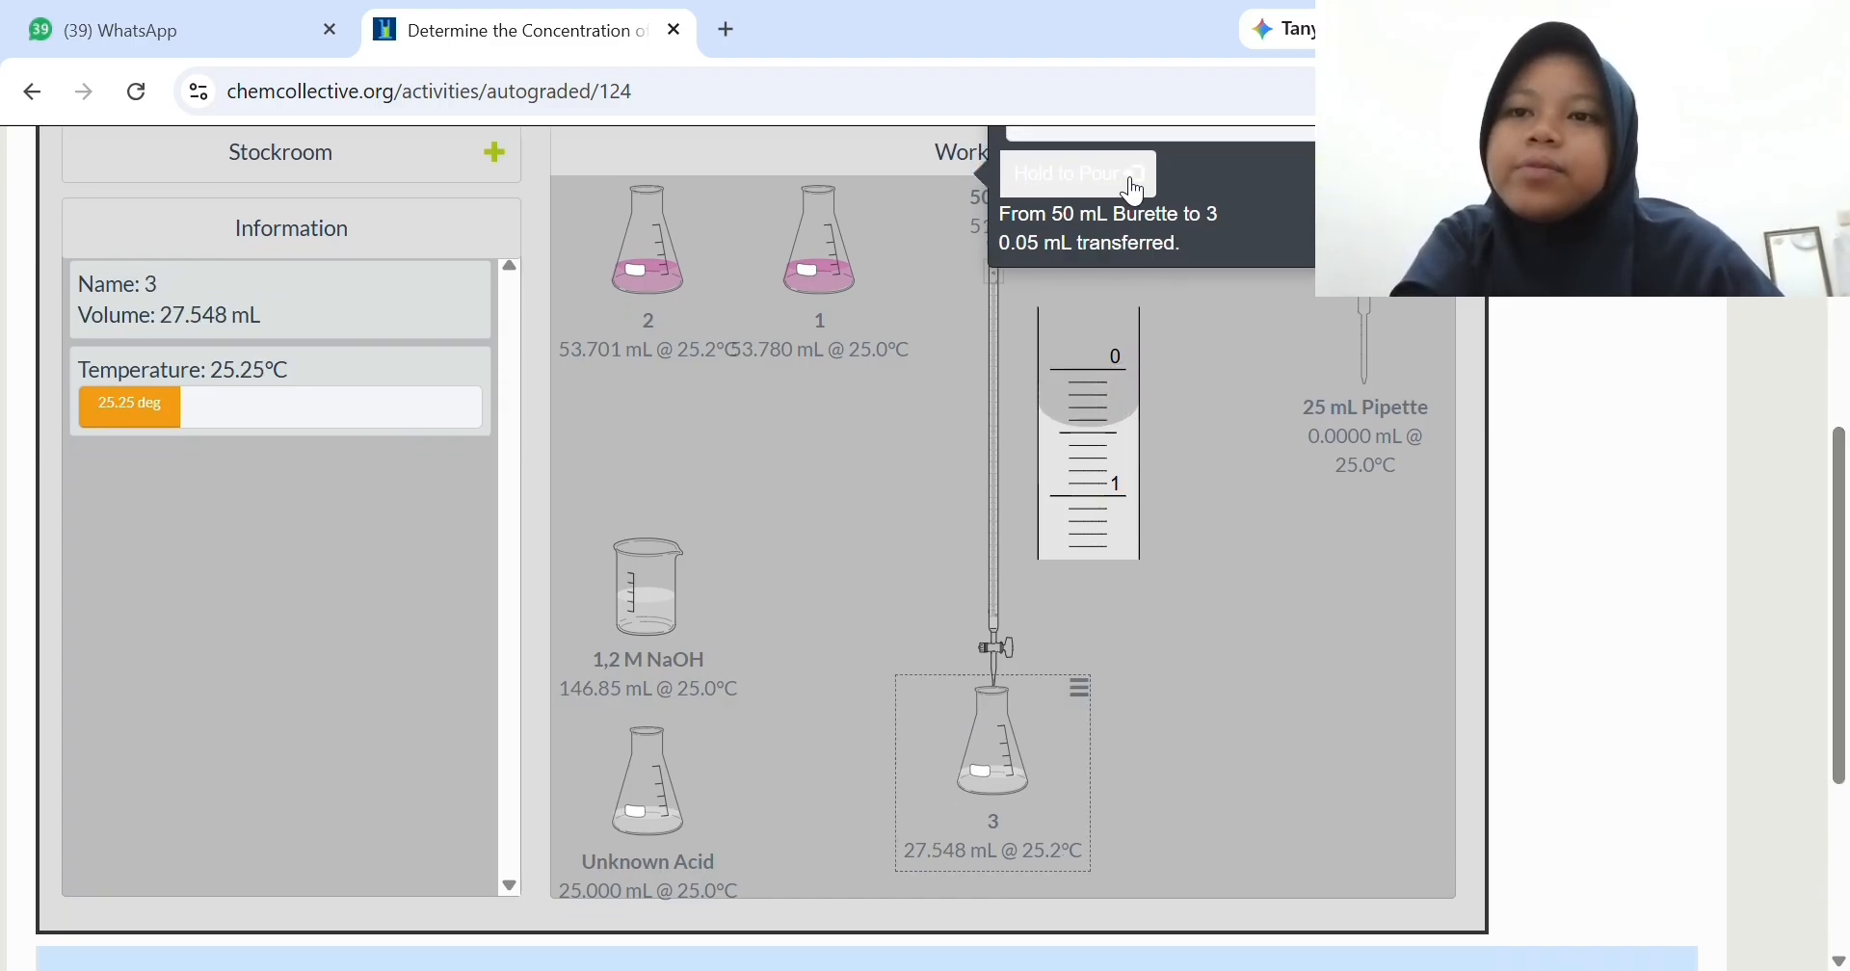
click(1135, 193)
click(1135, 193)
click(1135, 193)
click(1134, 193)
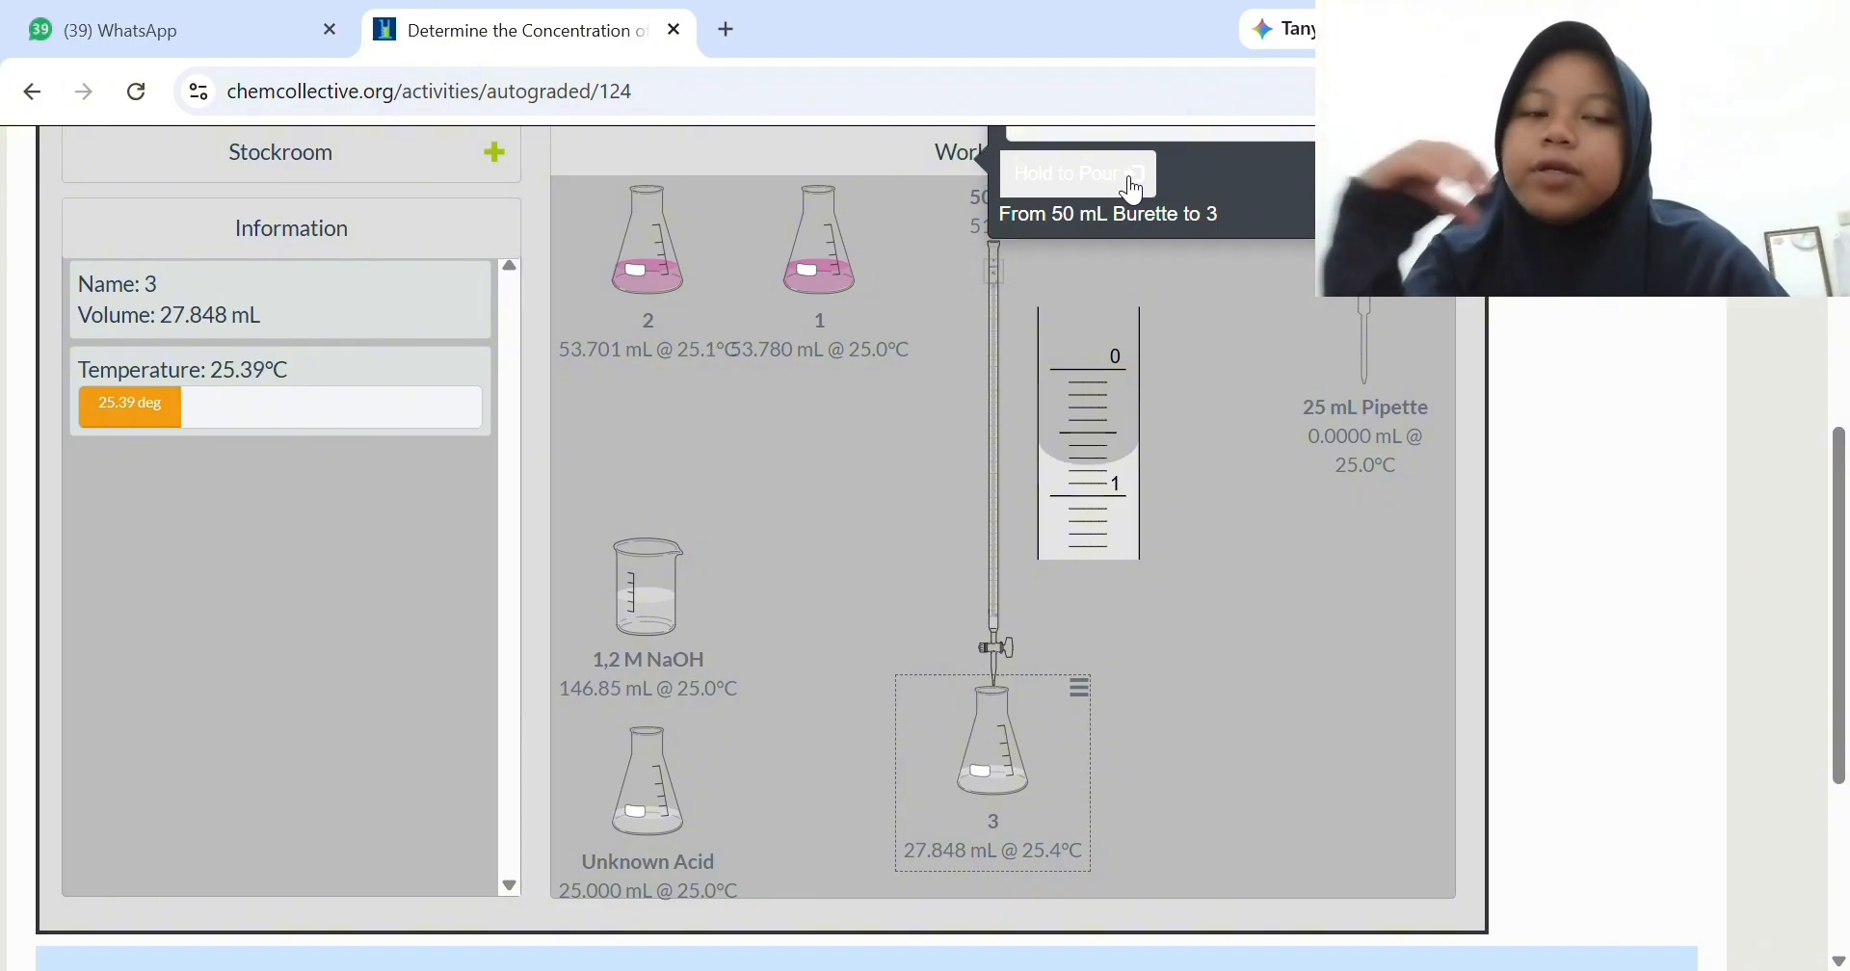
click(1135, 193)
click(1135, 192)
click(1135, 193)
click(1135, 193)
click(1135, 193)
click(1135, 193)
click(1135, 193)
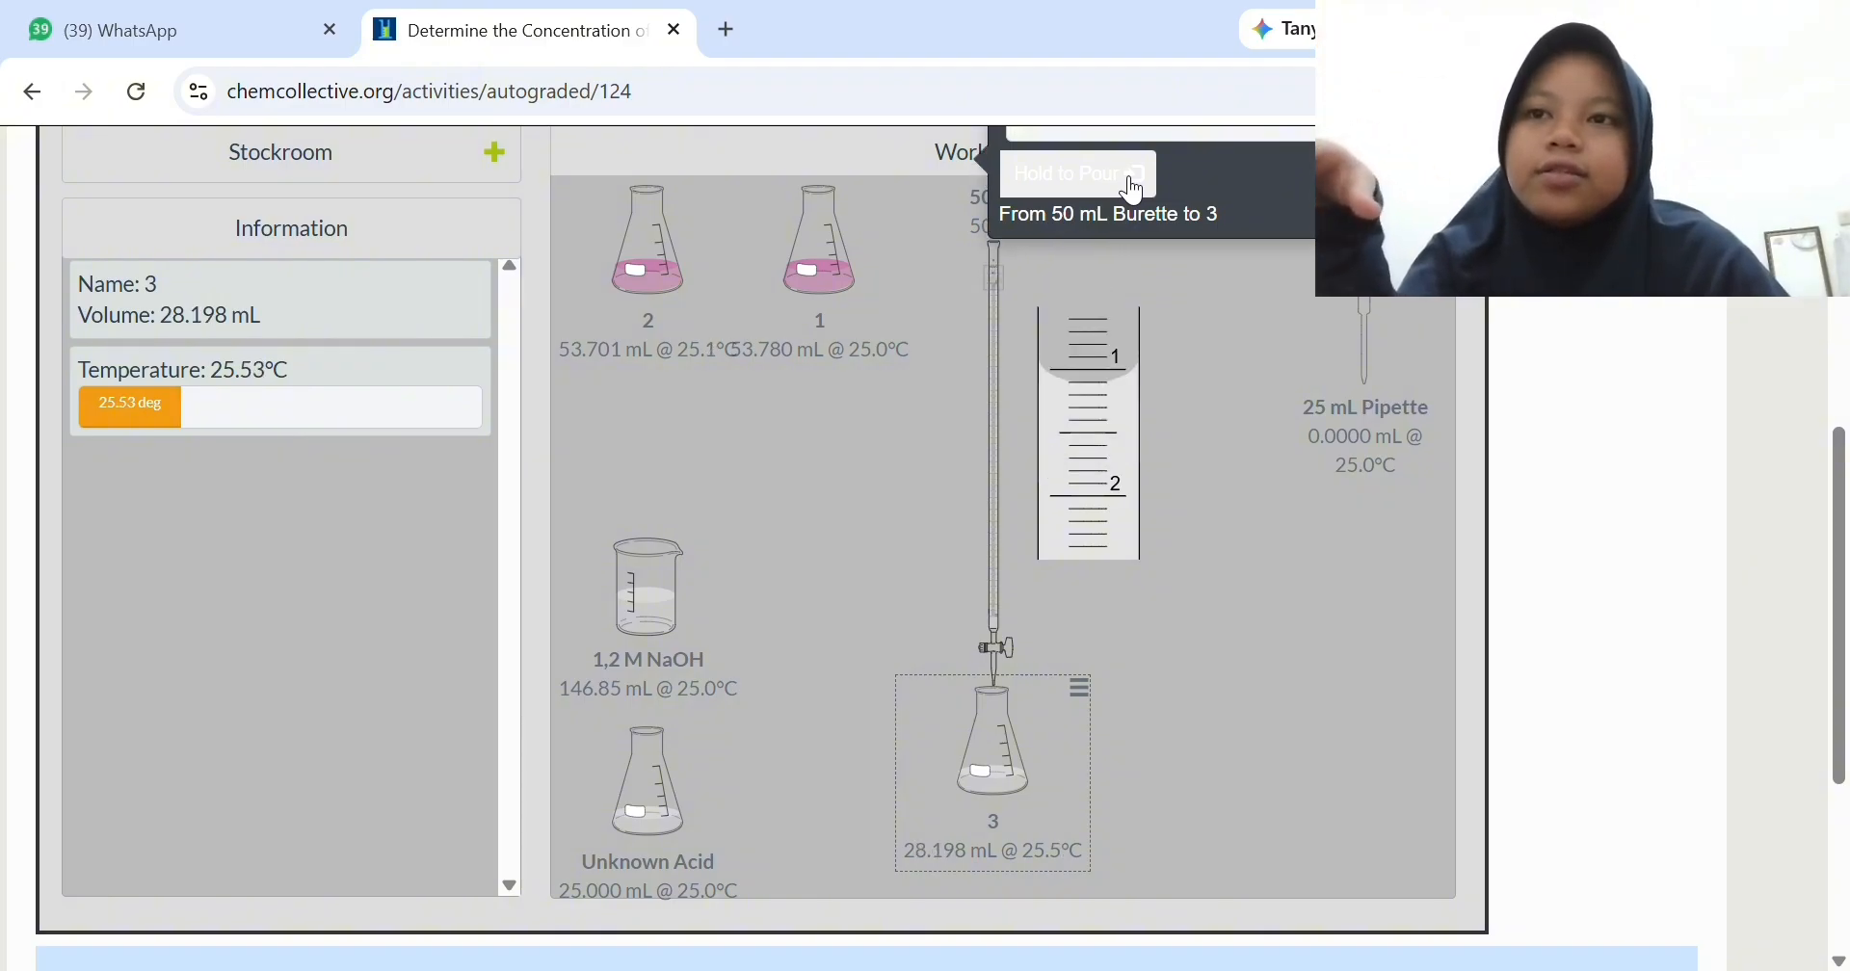
click(1132, 190)
click(1127, 190)
click(1123, 192)
click(1113, 193)
click(1108, 193)
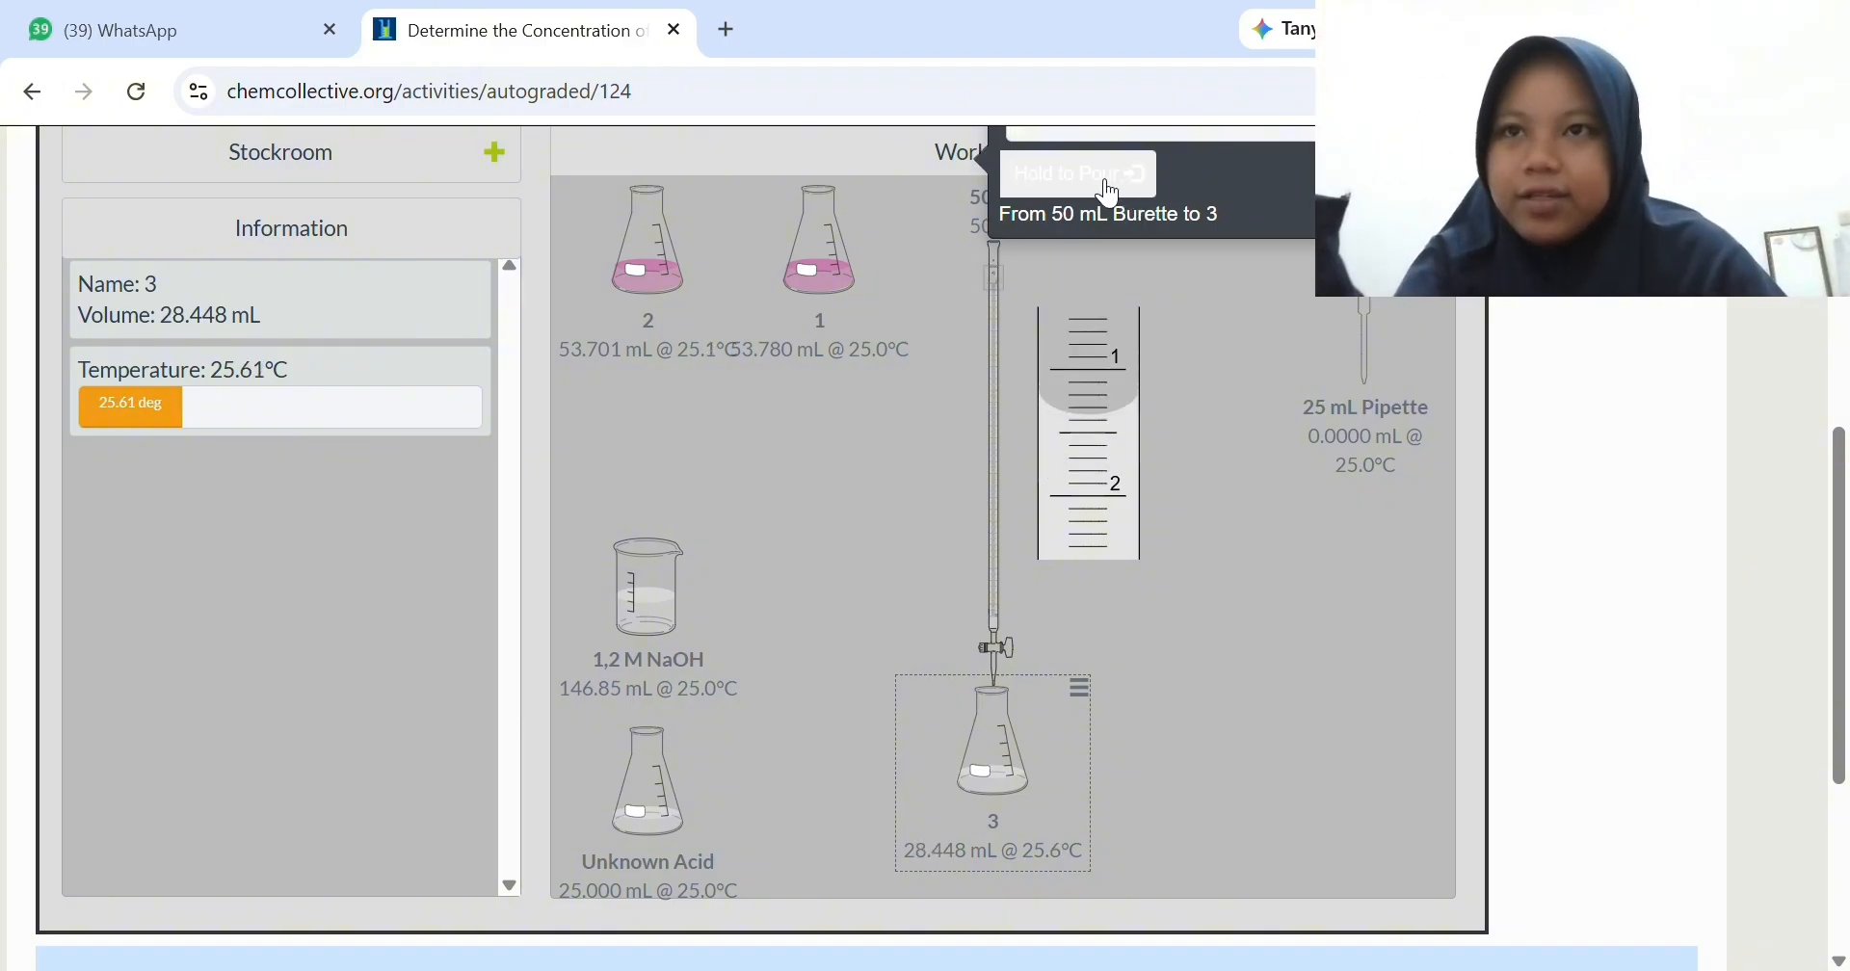
mouse_move(1108, 193)
mouse_down()
mouse_move(1059, 180)
mouse_move(1108, 173)
mouse_up()
- Add 20 mL of NaOH from the 50 mL Burette to flask 3 in Precise transfer mode
scroll(1098, 188, up, 2)
click(1093, 199)
click(1122, 265)
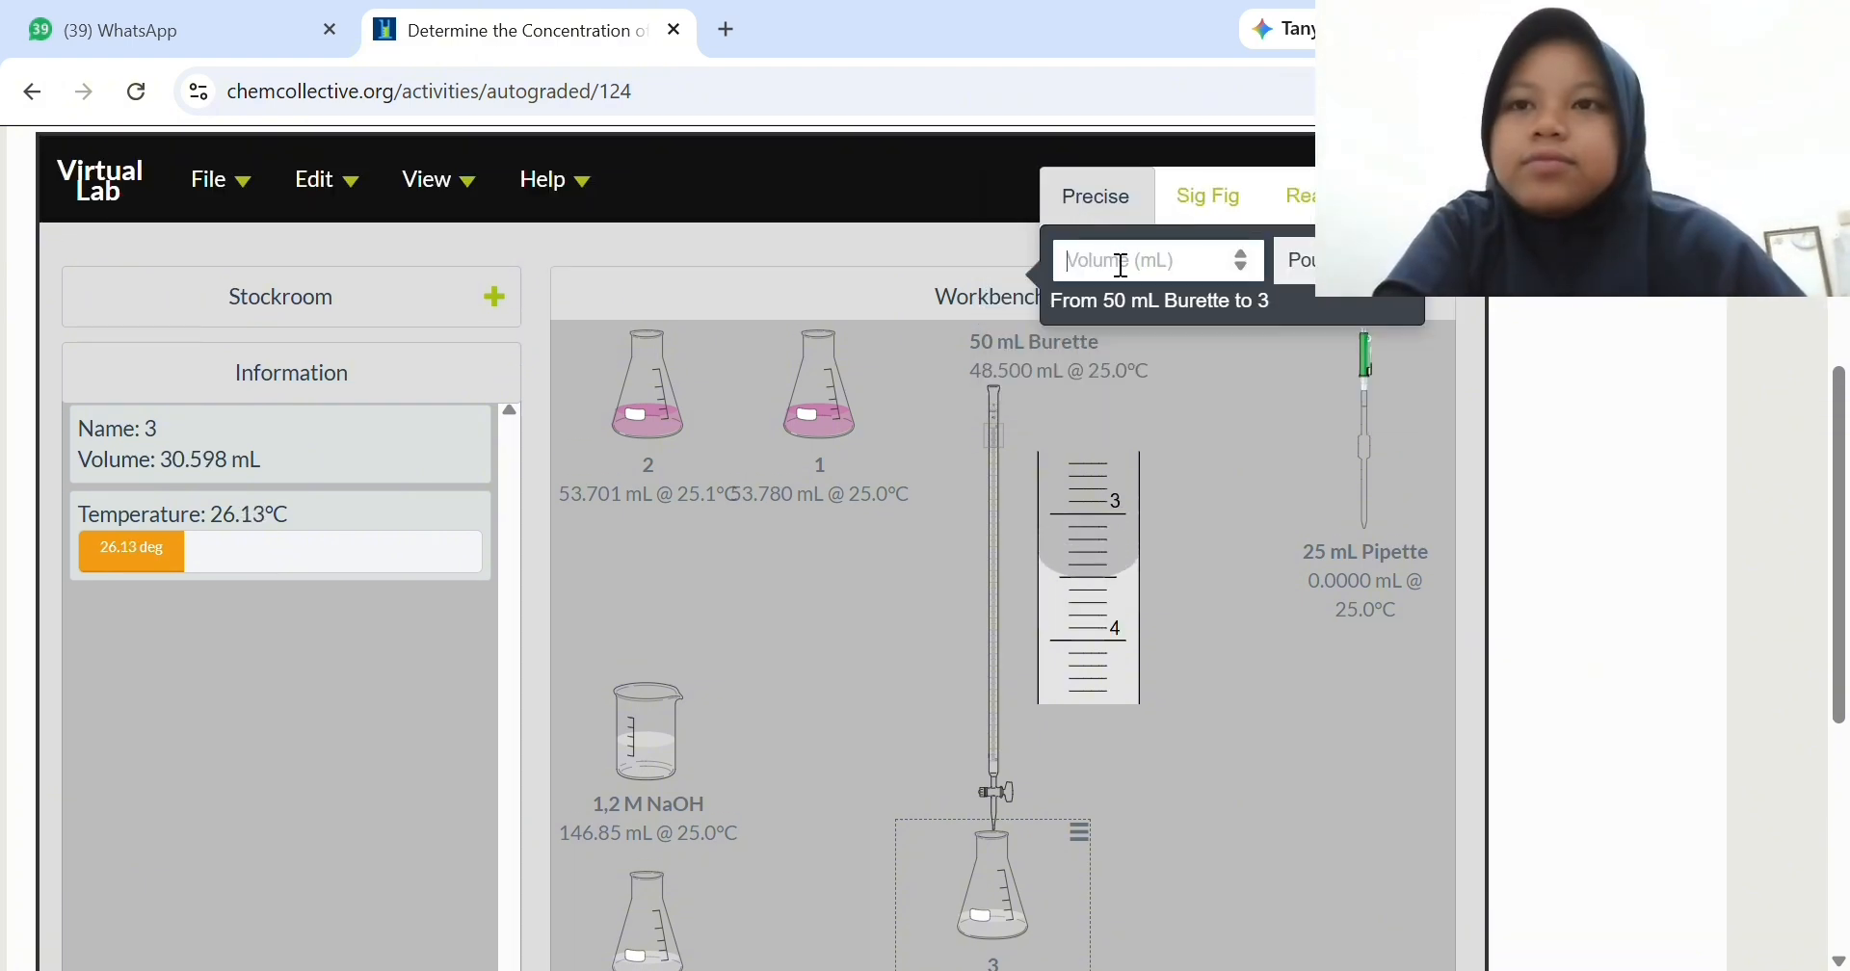
click(1291, 262)
- Titrate flask 3 to a pink endpoint with small Realistic-mode portions of NaOH, bringing its volume to about 52.65 mL
click(1272, 203)
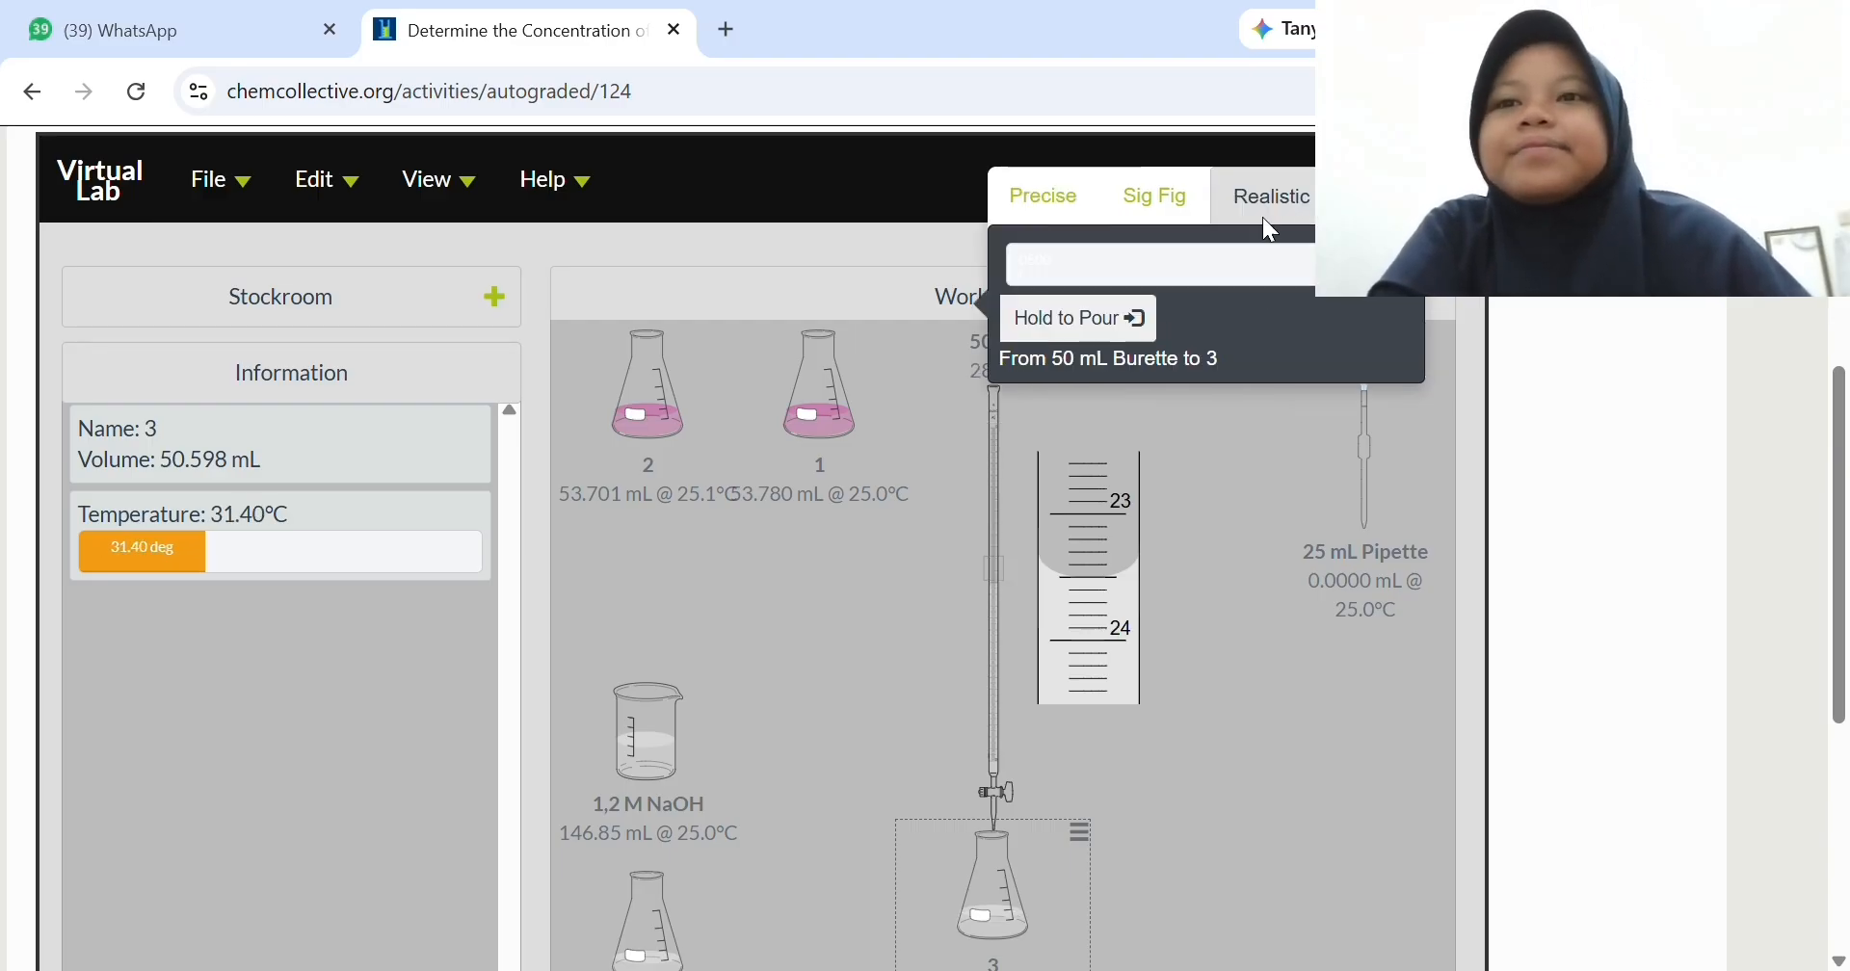
scroll(1262, 216, down, 2)
drag(1127, 188, 1127, 188)
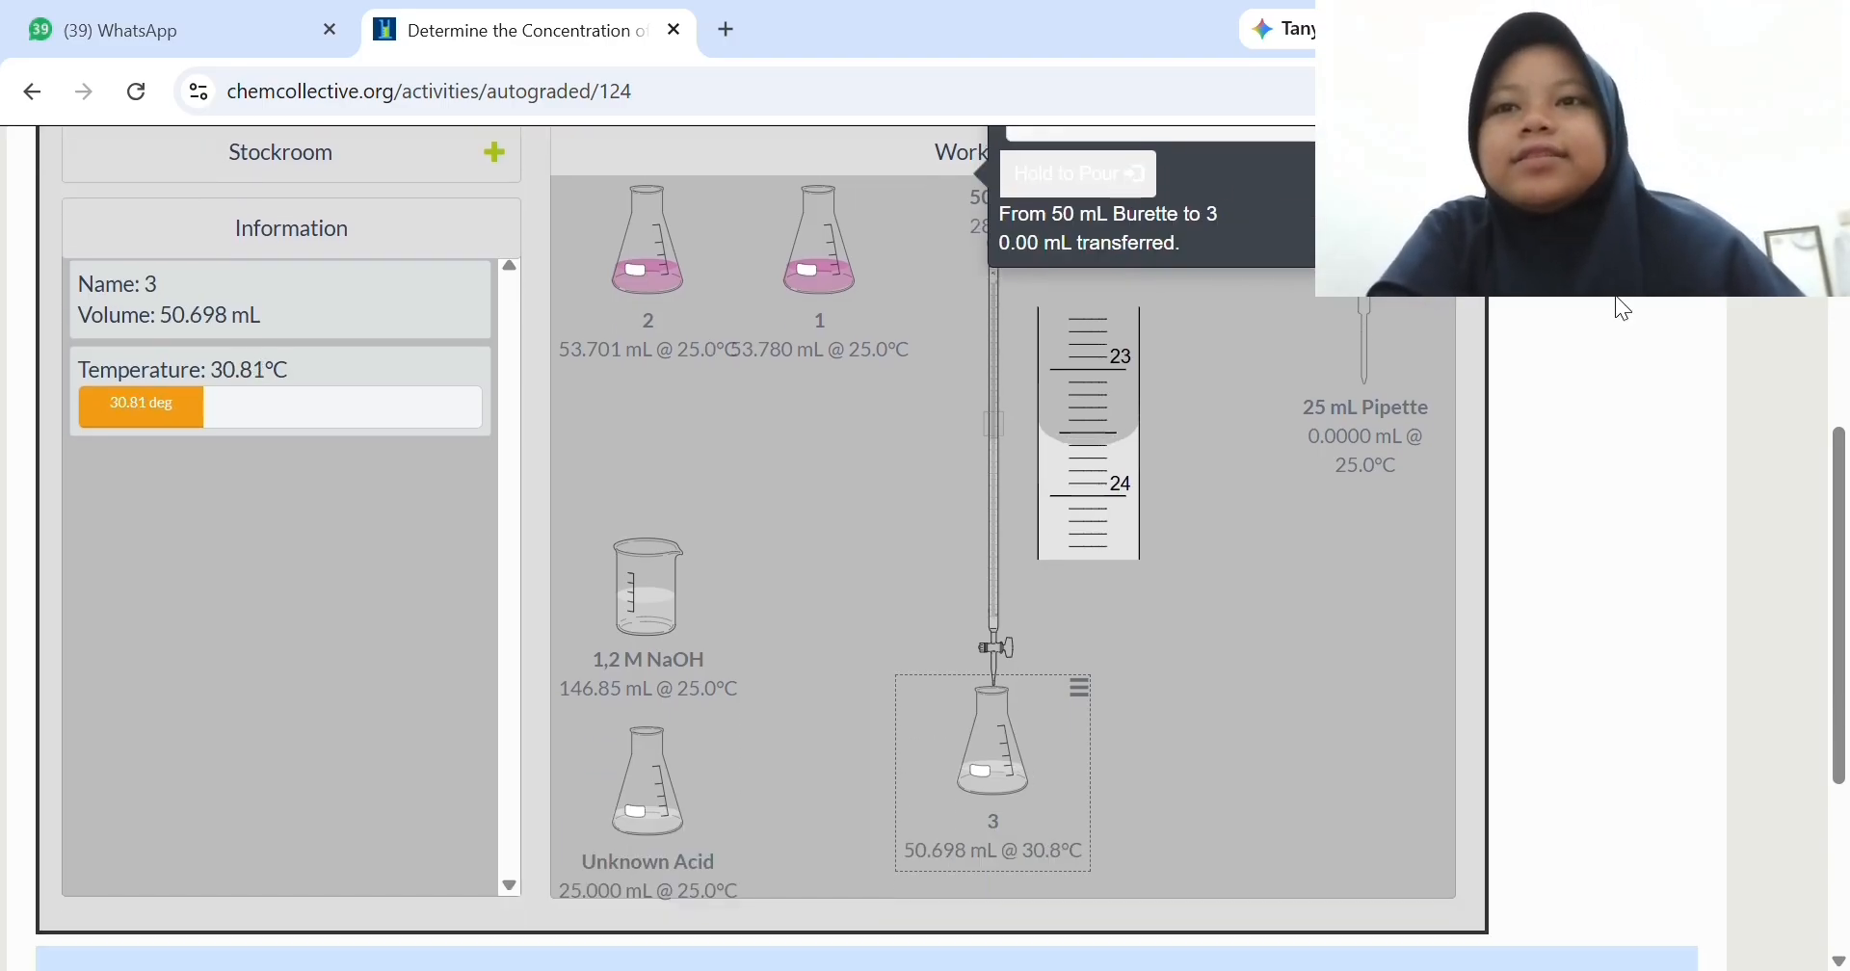
click(1079, 188)
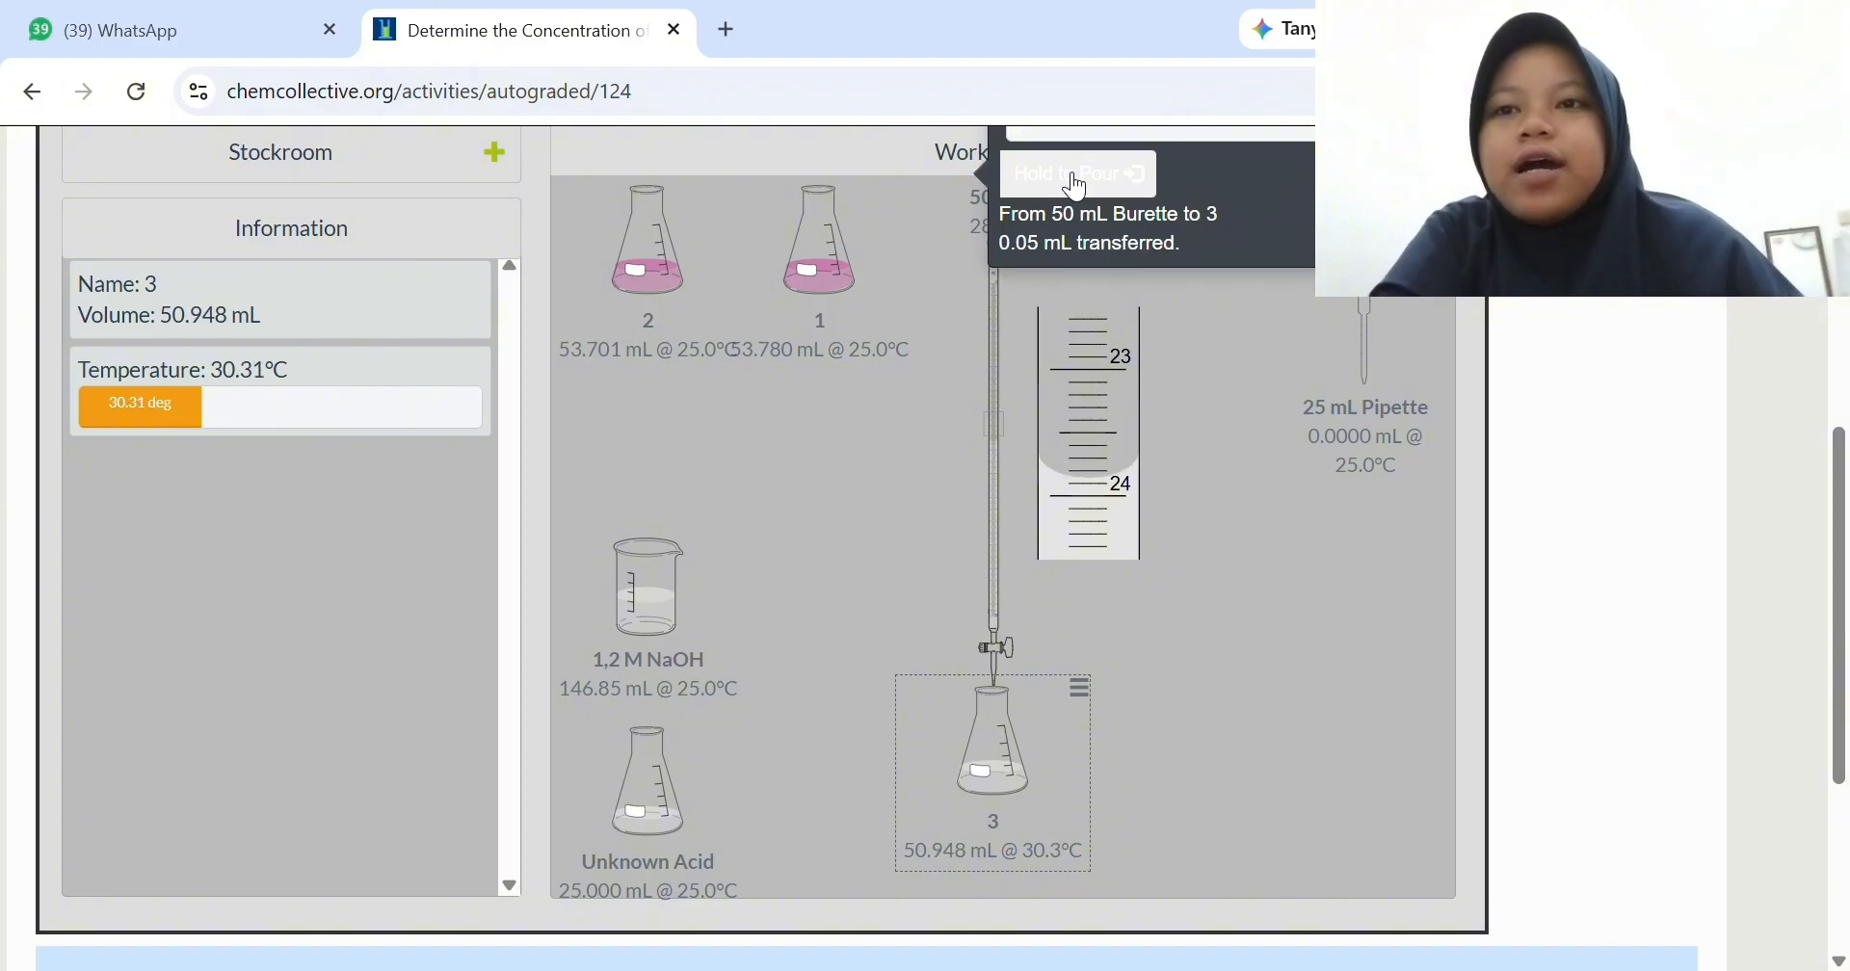
drag(1077, 185, 1078, 185)
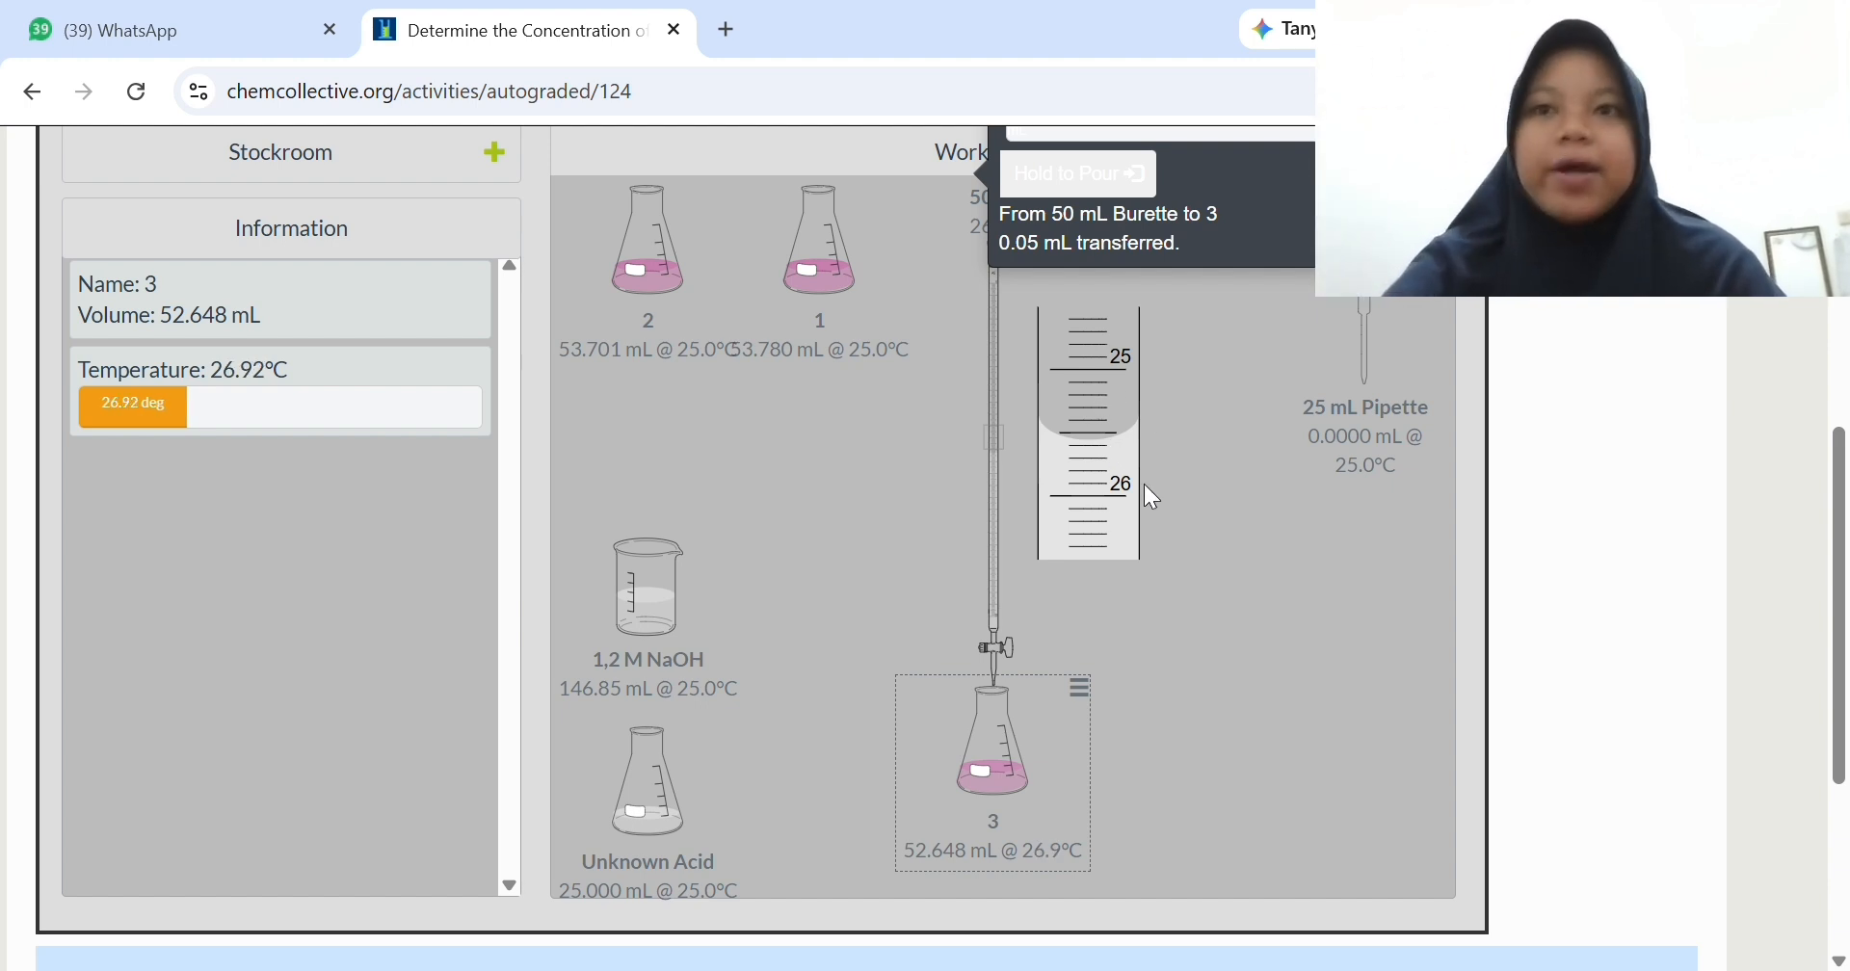
- End the transfer by moving flask 3 below flask 1 and set the 50 mL Burette apart from it, between flask 3 and the pipette
scroll(1145, 486, up, 2)
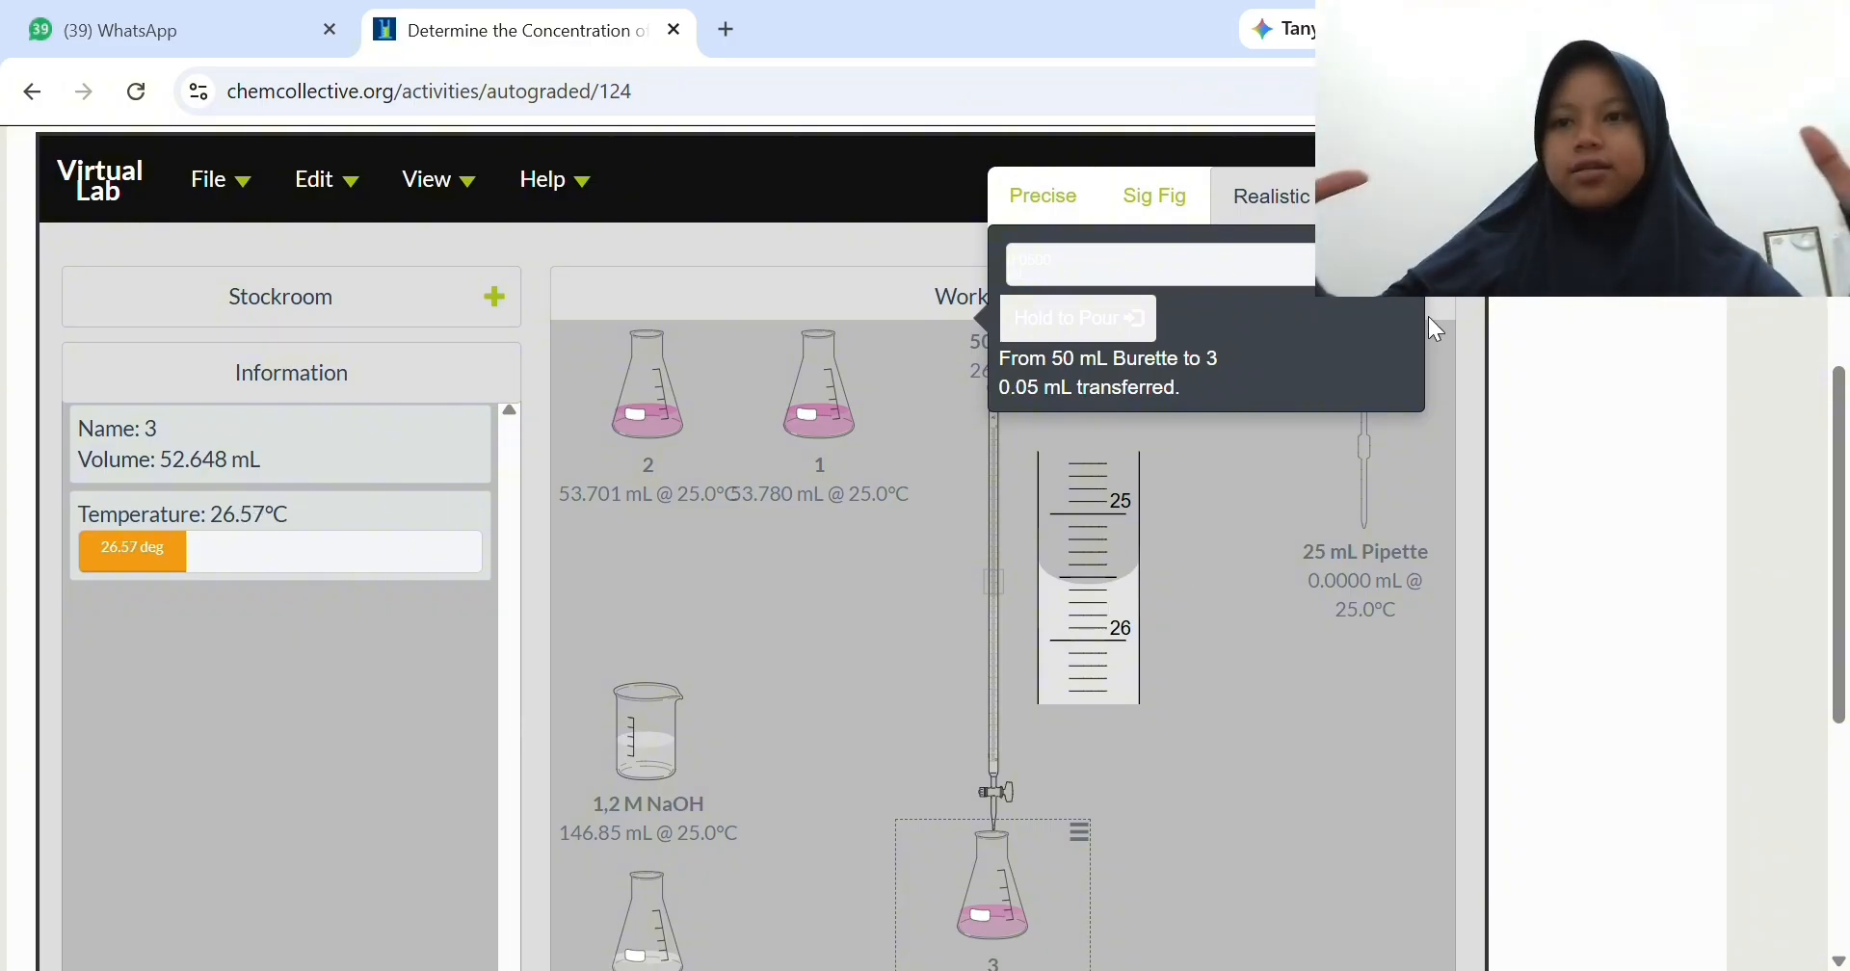
drag(973, 891, 857, 631)
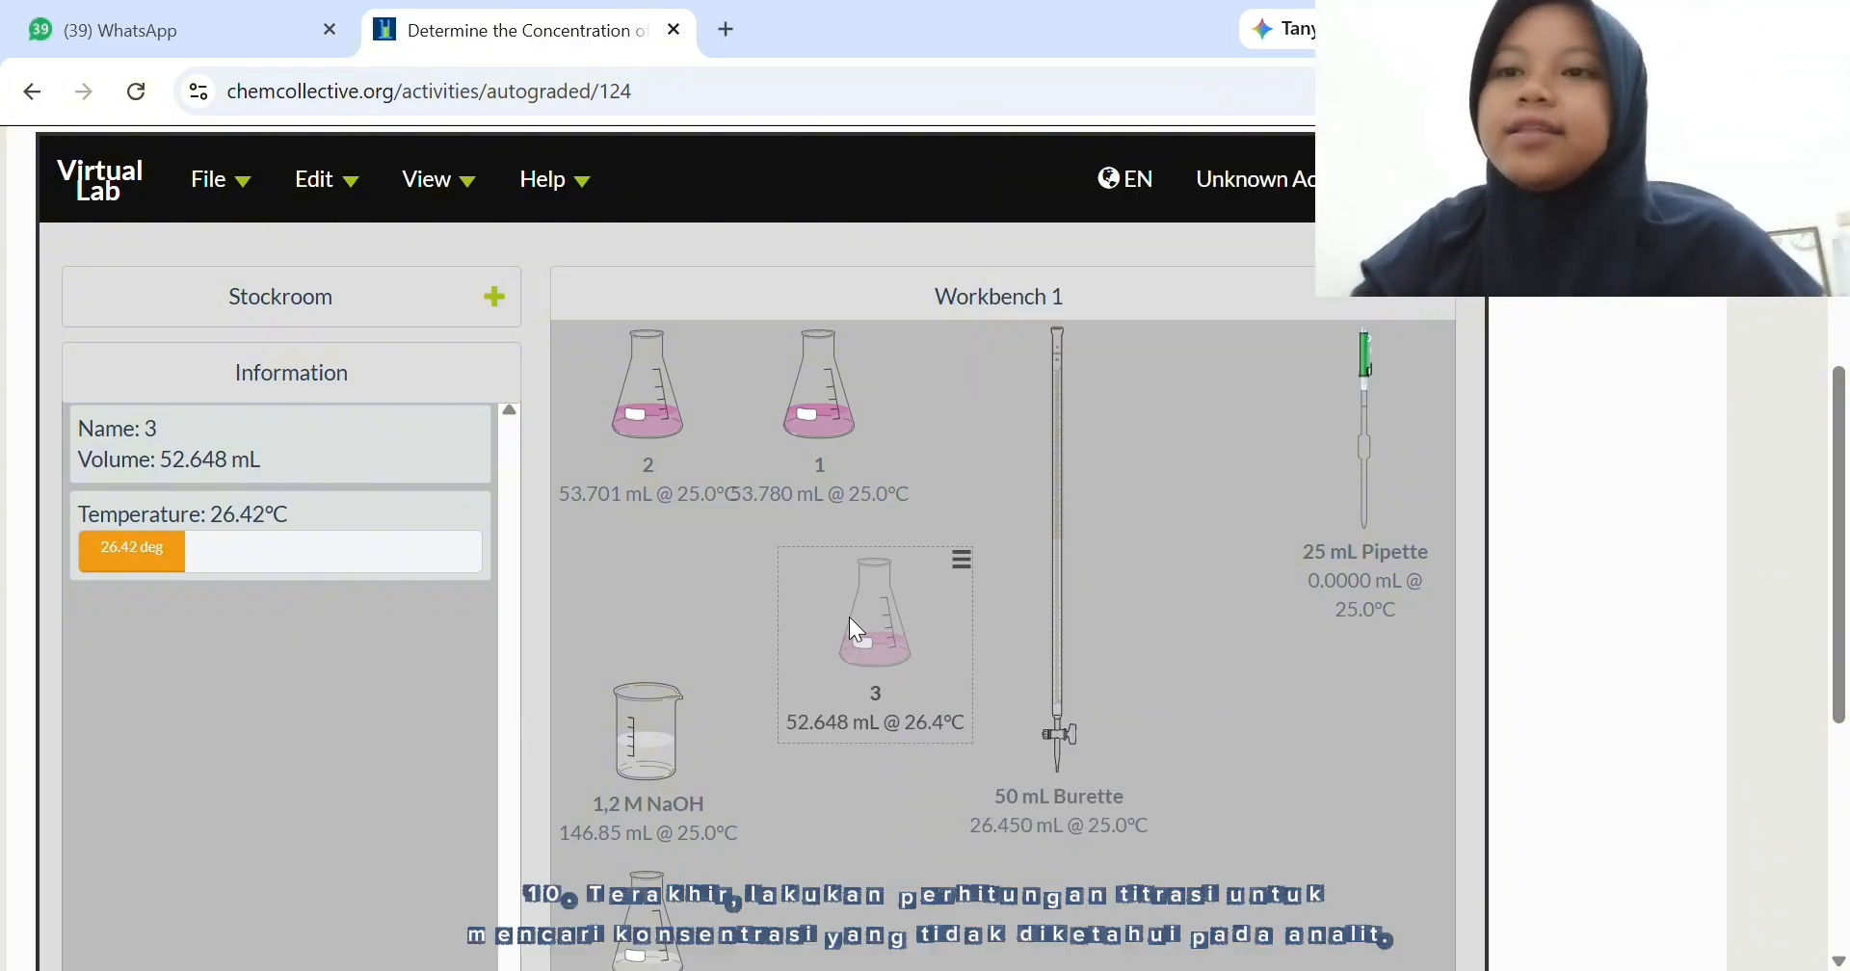
drag(1060, 632, 1147, 718)
scroll(1141, 732, down, 1)
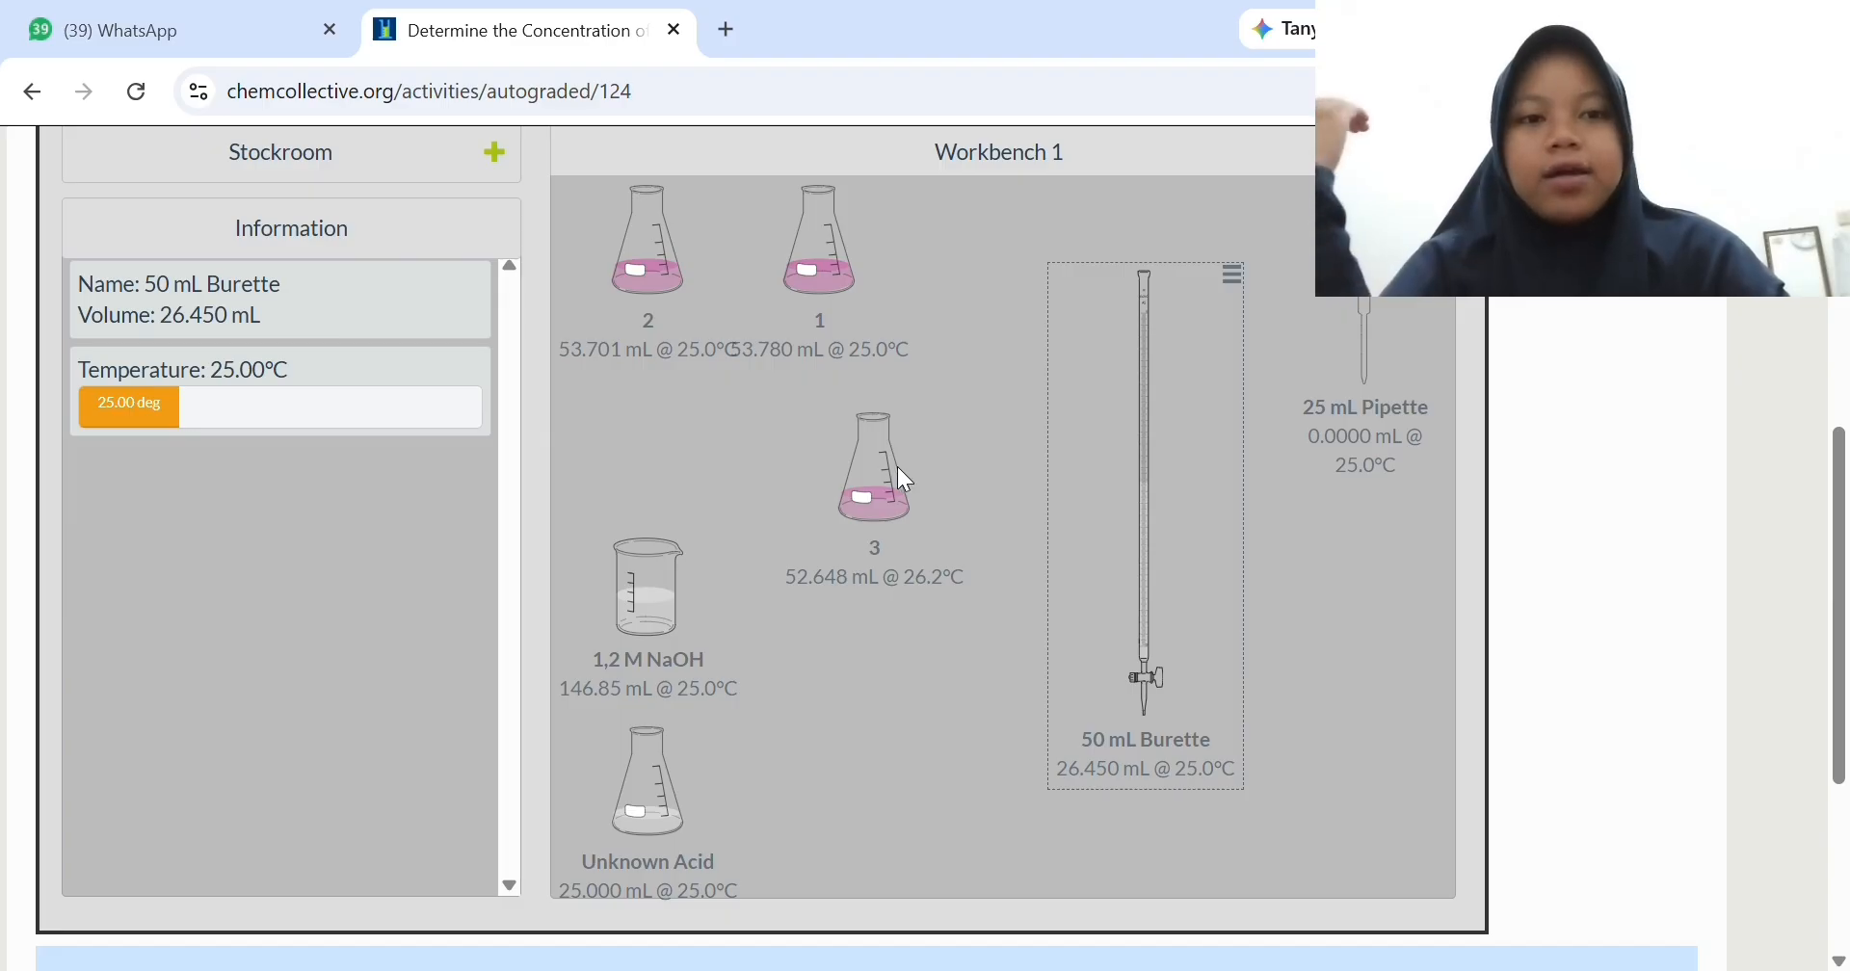
scroll(895, 481, down, 1)
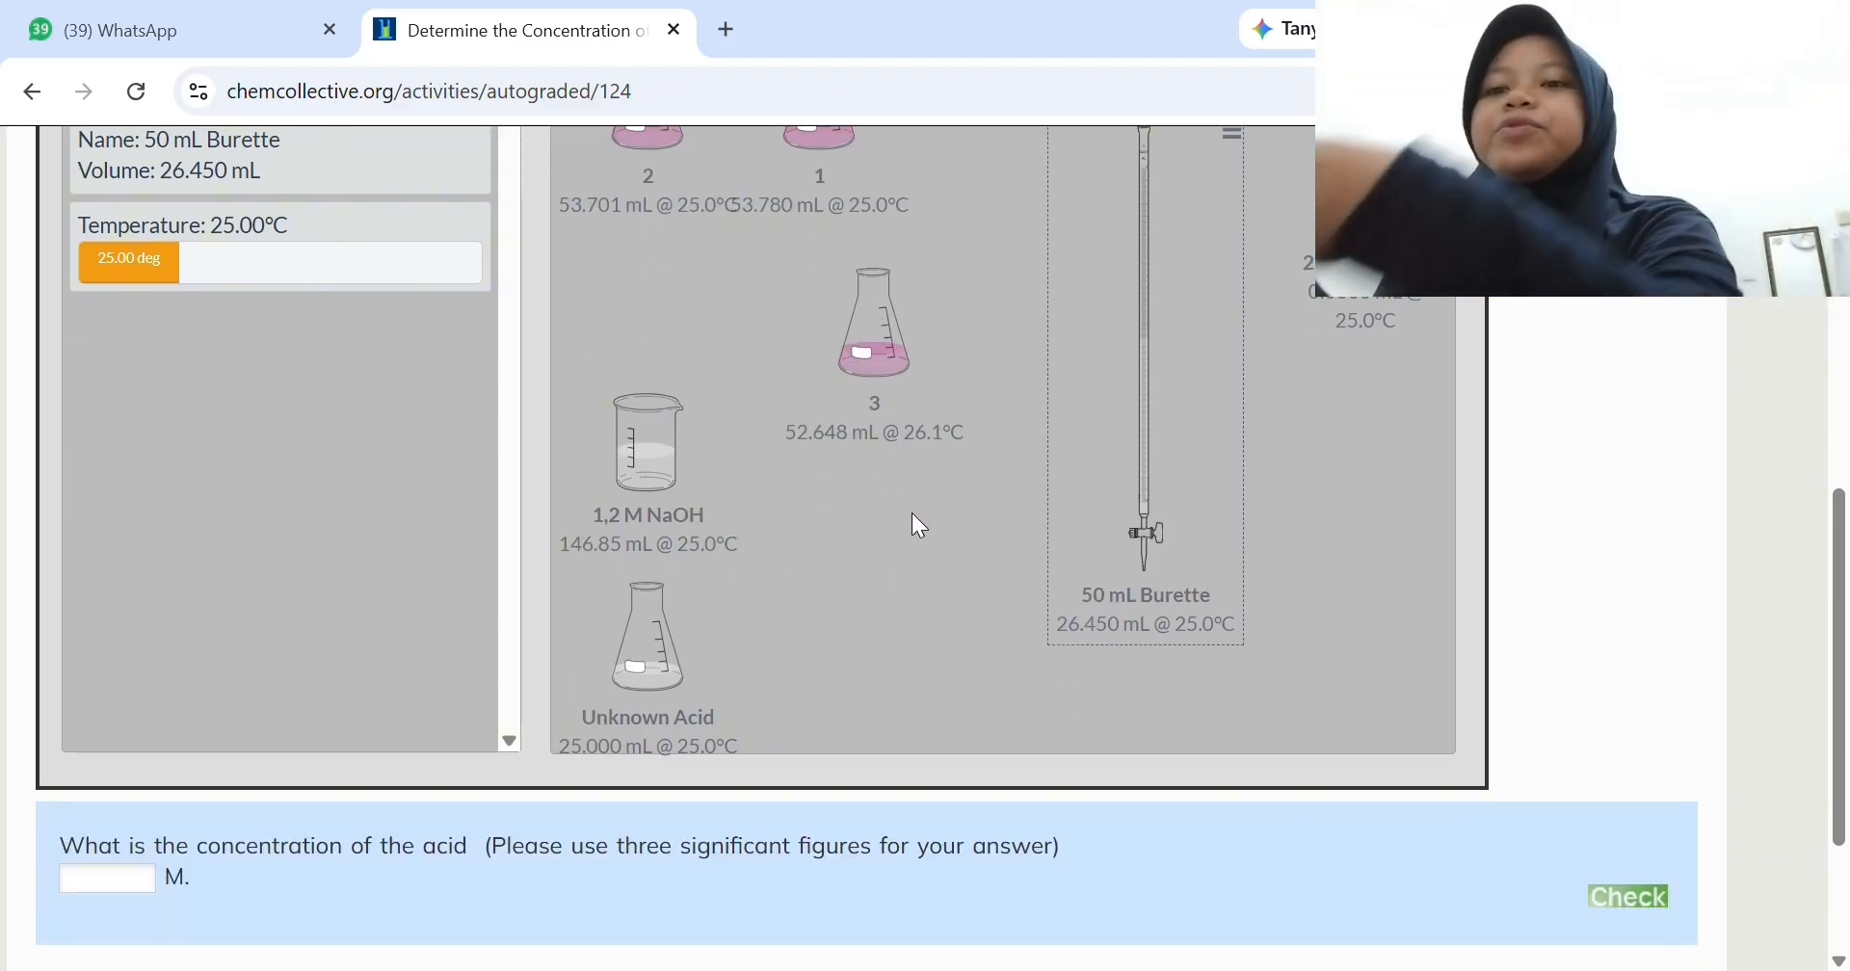